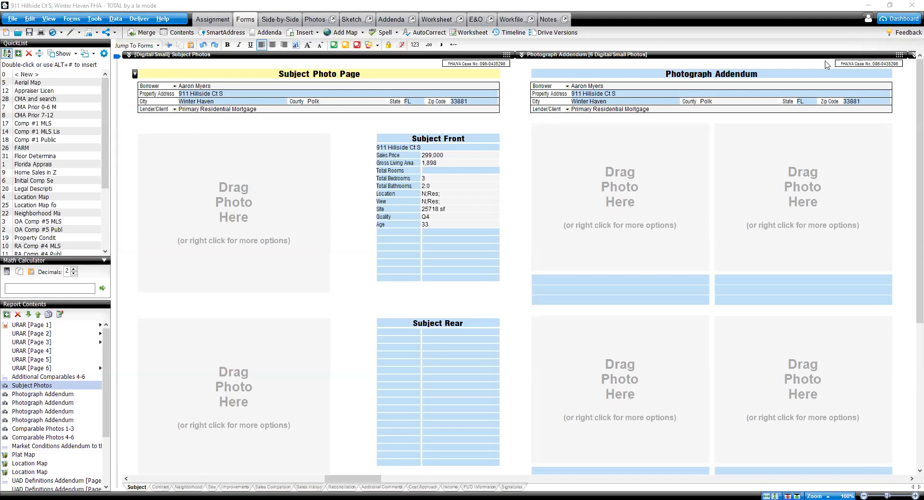
{"action": "left_click", "coordinate": [889, 6]}
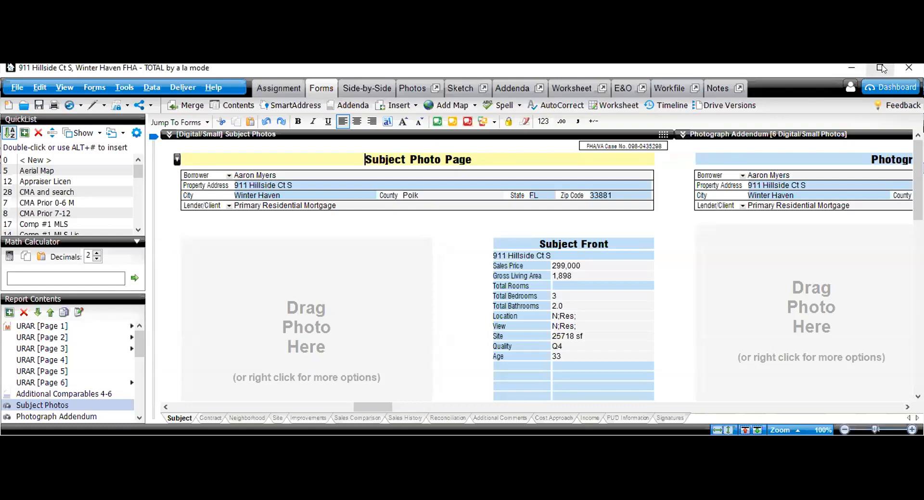
{"action": "left_click", "coordinate": [882, 67]}
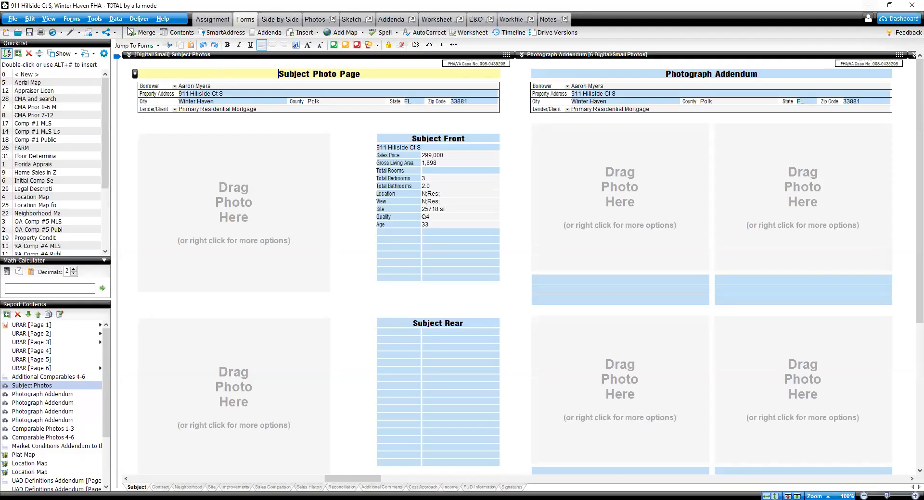
Step: Open Appraisal Desktop from the file menu to bring the property photos into the report's photo pages
{"action": "left_click", "coordinate": [13, 19]}
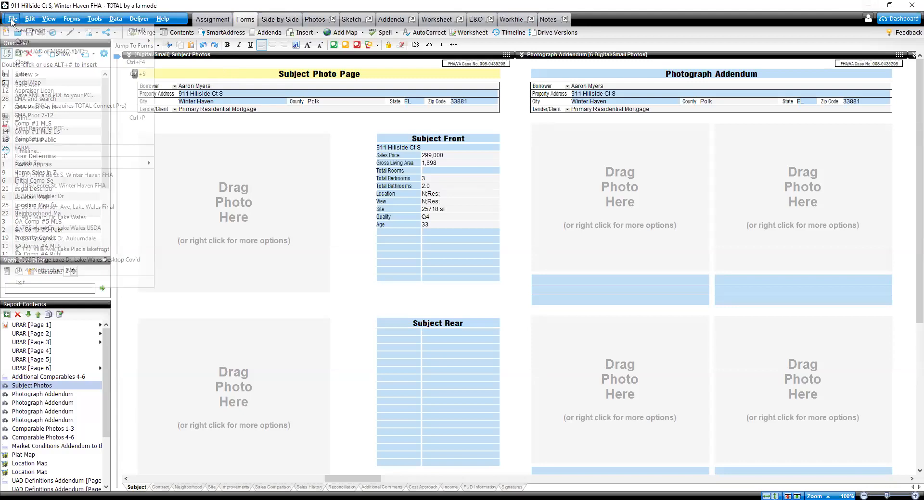
{"action": "mouse_move", "coordinate": [46, 43]}
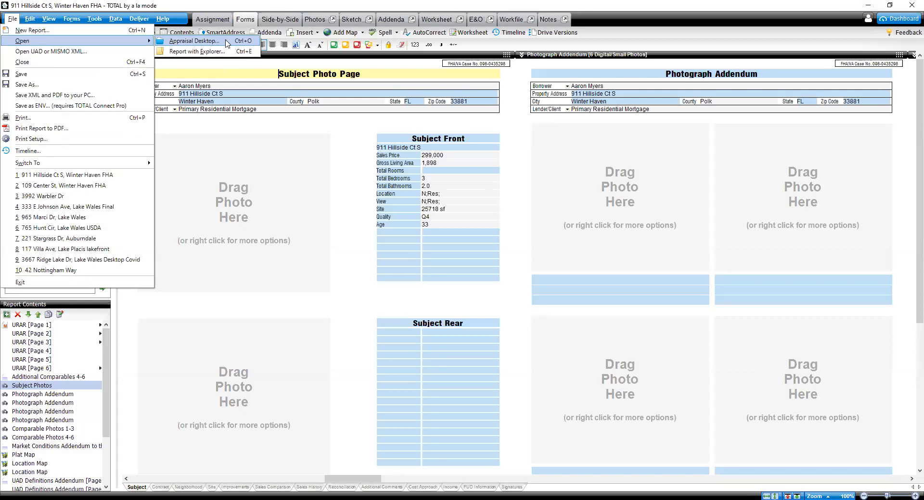
{"action": "left_click", "coordinate": [227, 42]}
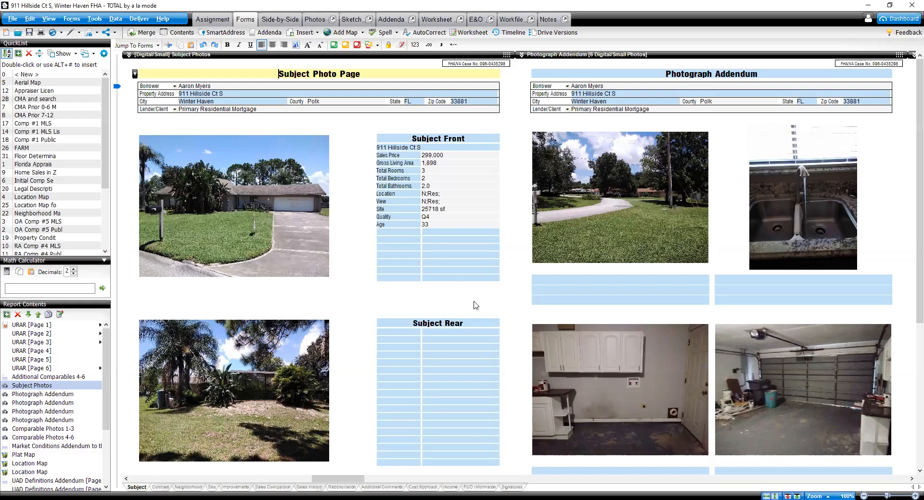
Step: Review the first pages of the URAR appraisal form
{"action": "left_click", "coordinate": [47, 326]}
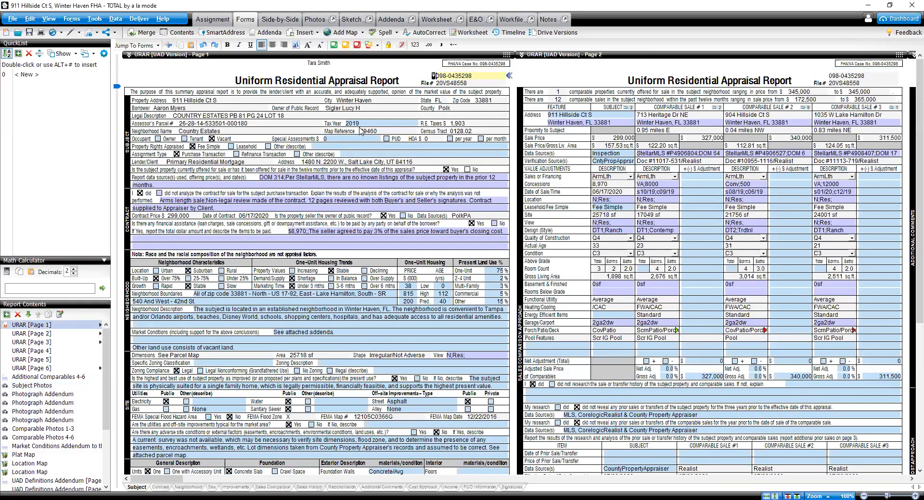
{"action": "scroll", "coordinate": [384, 182], "scroll_direction": "down", "scroll_amount": 3}
{"action": "scroll", "coordinate": [384, 182], "scroll_direction": "down", "scroll_amount": 1}
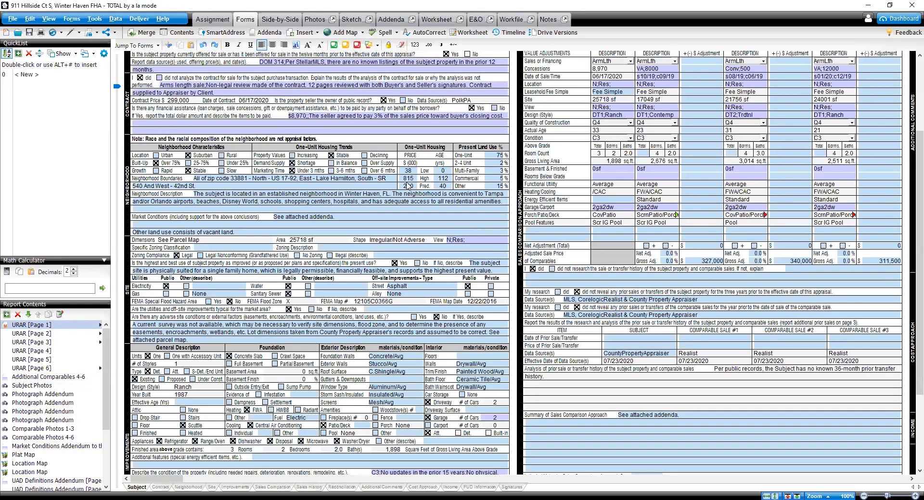
{"action": "scroll", "coordinate": [449, 204], "scroll_direction": "up", "scroll_amount": 2}
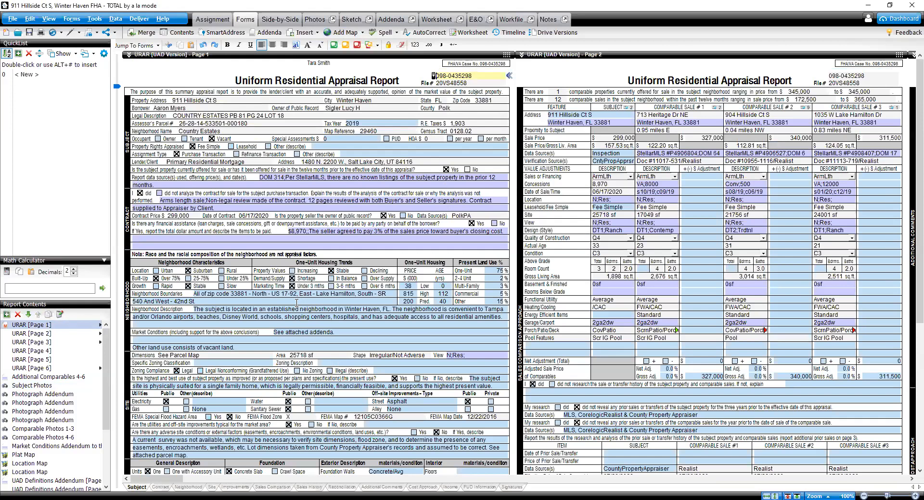
{"action": "scroll", "coordinate": [296, 302], "scroll_direction": "down", "scroll_amount": 3}
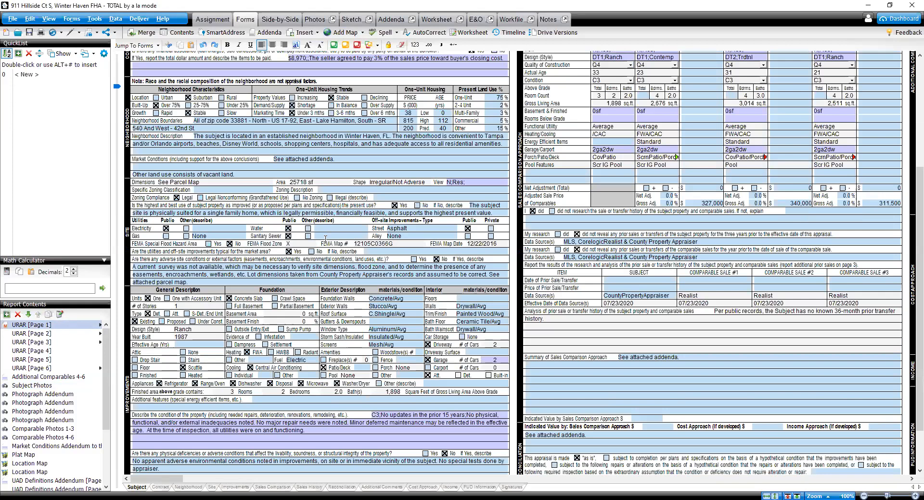
{"action": "scroll", "coordinate": [415, 343], "scroll_direction": "down", "scroll_amount": 1}
Step: Caption the first two Photograph Addendum photos as Street and Utilities on and working from the QuickList
{"action": "left_click", "coordinate": [65, 387]}
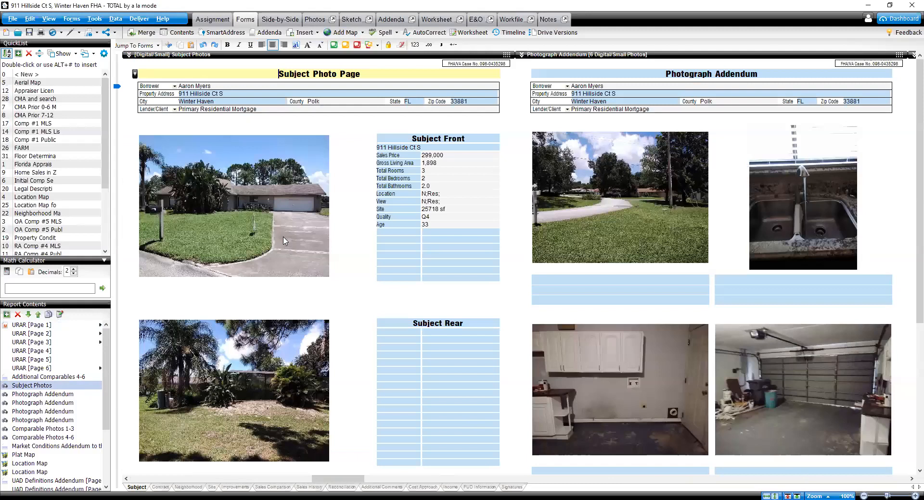
{"action": "scroll", "coordinate": [284, 241], "scroll_direction": "down", "scroll_amount": 4}
{"action": "scroll", "coordinate": [284, 241], "scroll_direction": "up", "scroll_amount": 4}
{"action": "left_click", "coordinate": [635, 287]}
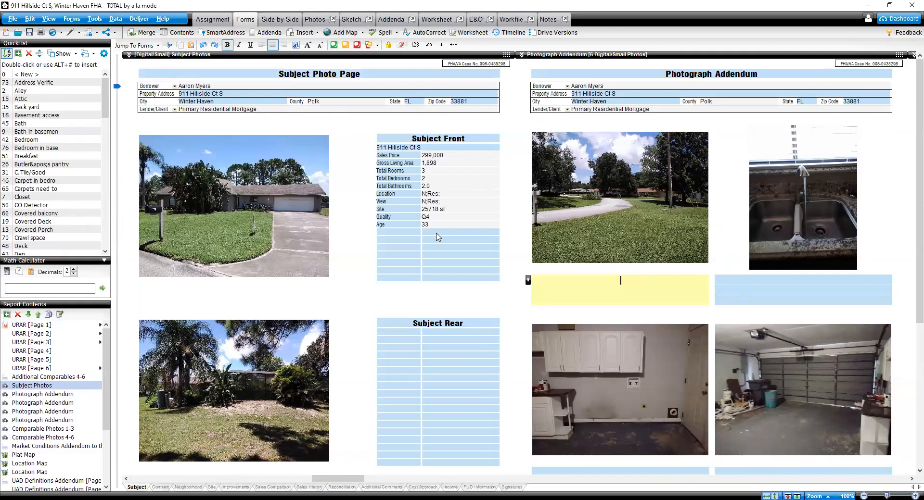
{"action": "scroll", "coordinate": [38, 205], "scroll_direction": "down", "scroll_amount": 18}
{"action": "double_click", "coordinate": [38, 204]}
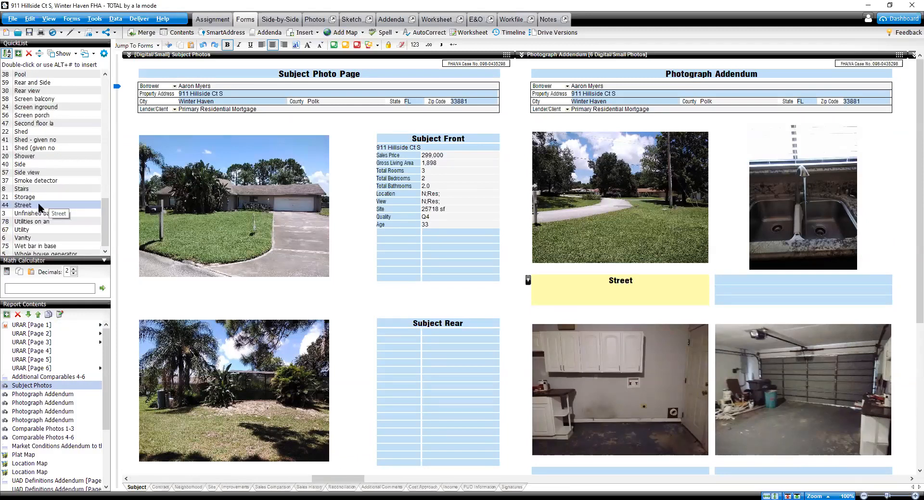
{"action": "key", "text": "Tab"}
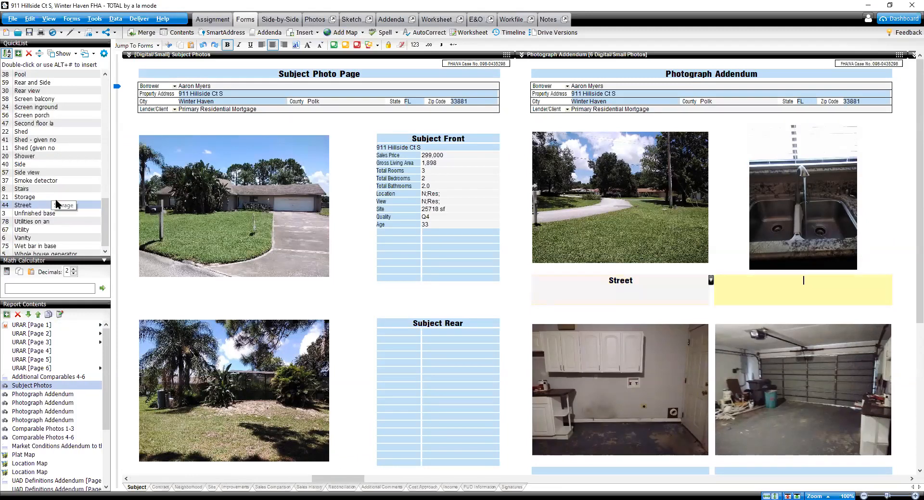
{"action": "double_click", "coordinate": [33, 222]}
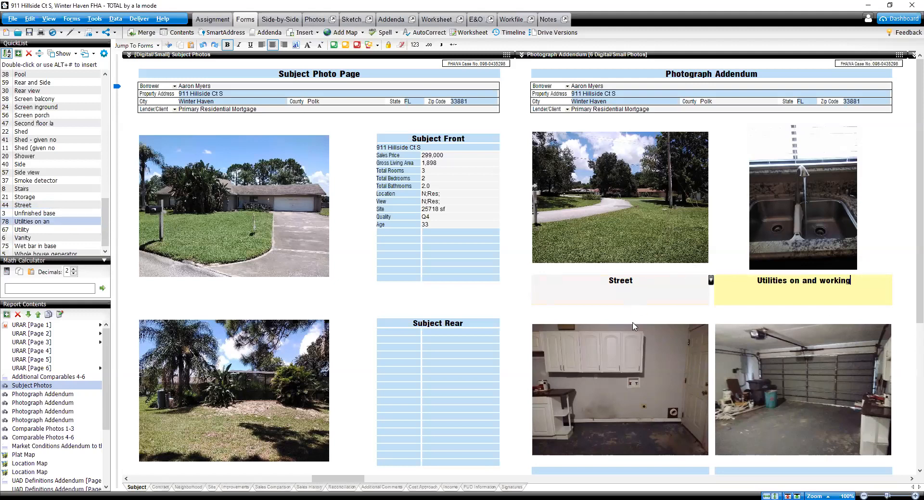
Step: Caption the next two addendum photos as Laundry and Garage
{"action": "scroll", "coordinate": [638, 337], "scroll_direction": "down", "scroll_amount": 5}
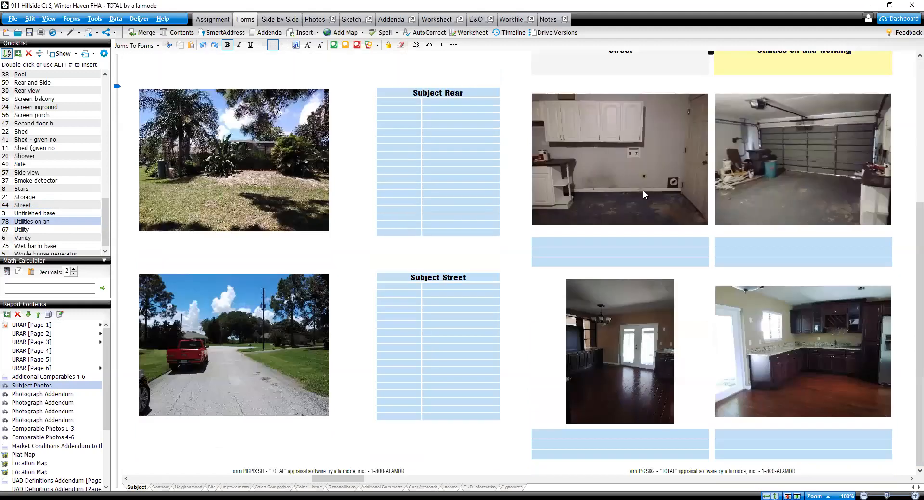
{"action": "left_click", "coordinate": [637, 243]}
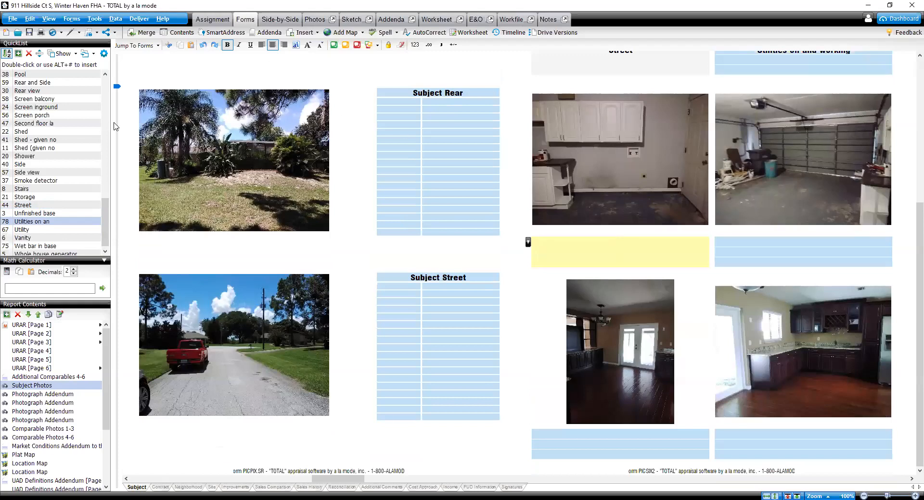
{"action": "scroll", "coordinate": [34, 189], "scroll_direction": "up", "scroll_amount": 8}
{"action": "double_click", "coordinate": [35, 189]}
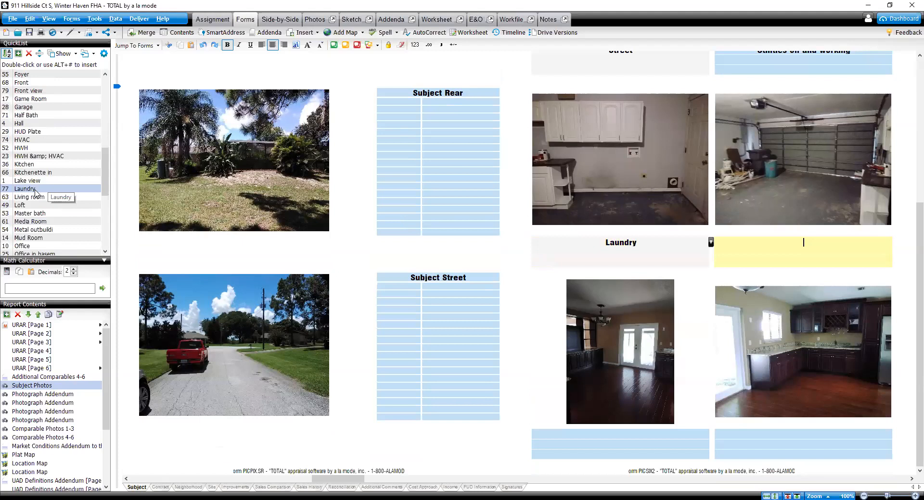
{"action": "double_click", "coordinate": [41, 107]}
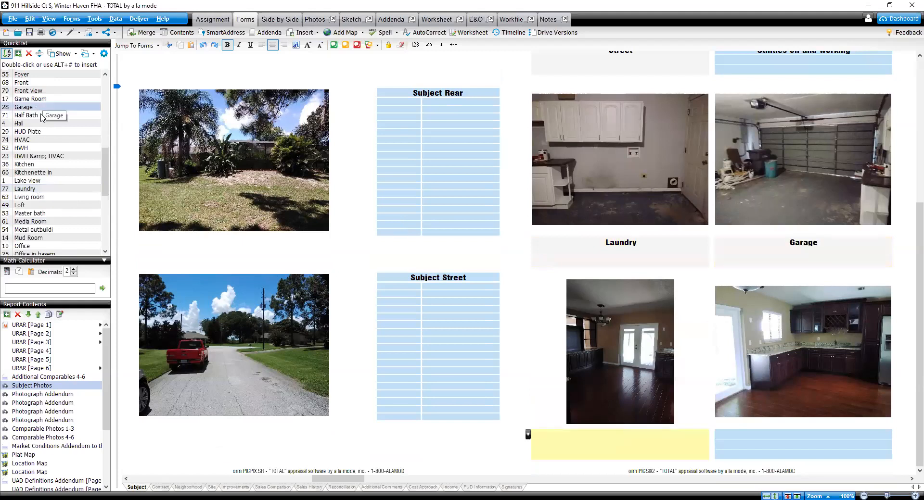
Step: Caption the last two photos on the first addendum page as Dining Area and Kitchen
{"action": "scroll", "coordinate": [42, 118], "scroll_direction": "up", "scroll_amount": 4}
{"action": "double_click", "coordinate": [50, 115]}
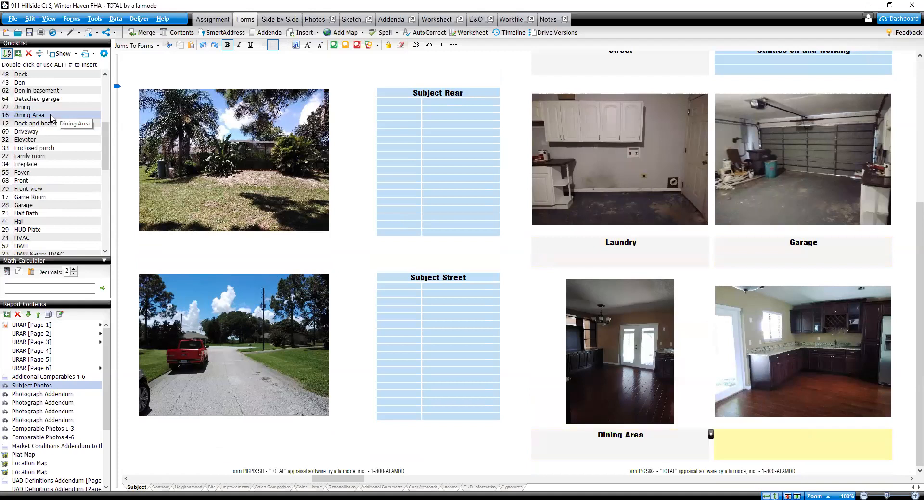
{"action": "scroll", "coordinate": [46, 140], "scroll_direction": "down", "scroll_amount": 4}
{"action": "double_click", "coordinate": [34, 164]}
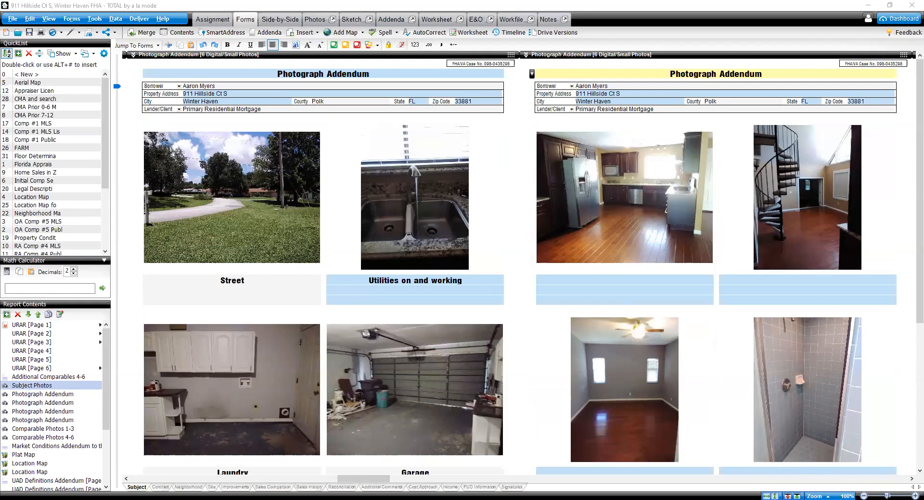
Step: Caption the first photo on the second Photograph Addendum page as Kitchen
{"action": "left_click", "coordinate": [709, 183]}
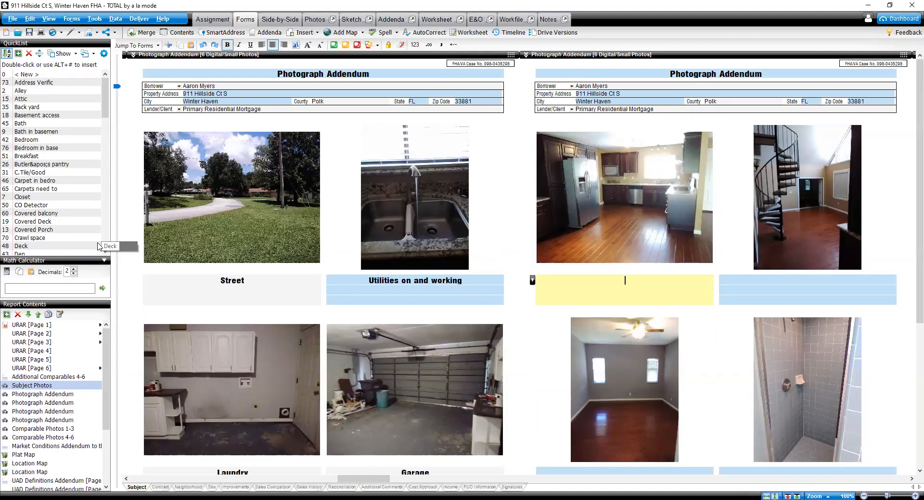
{"action": "scroll", "coordinate": [44, 215], "scroll_direction": "down", "scroll_amount": 9}
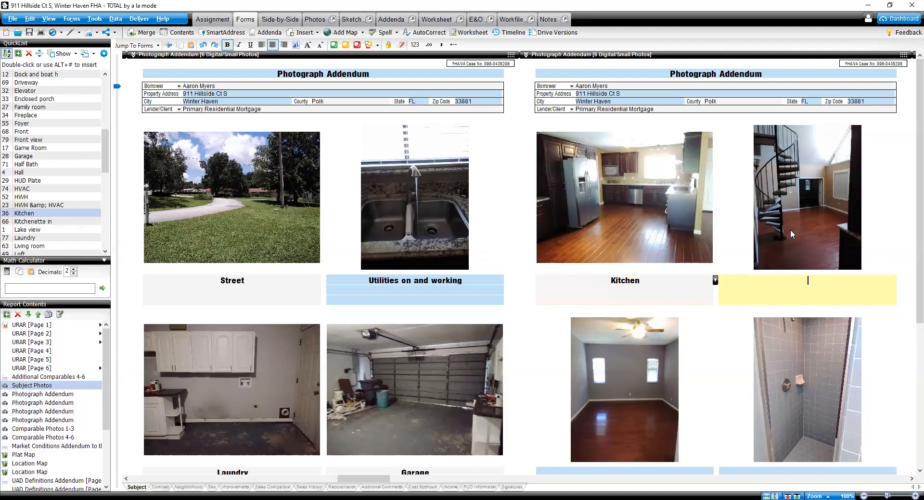
{"action": "scroll", "coordinate": [790, 230], "scroll_direction": "down", "scroll_amount": 2}
{"action": "scroll", "coordinate": [734, 206], "scroll_direction": "up", "scroll_amount": 2}
{"action": "left_click_drag", "start_coordinate": [107, 155], "coordinate": [101, 118]}
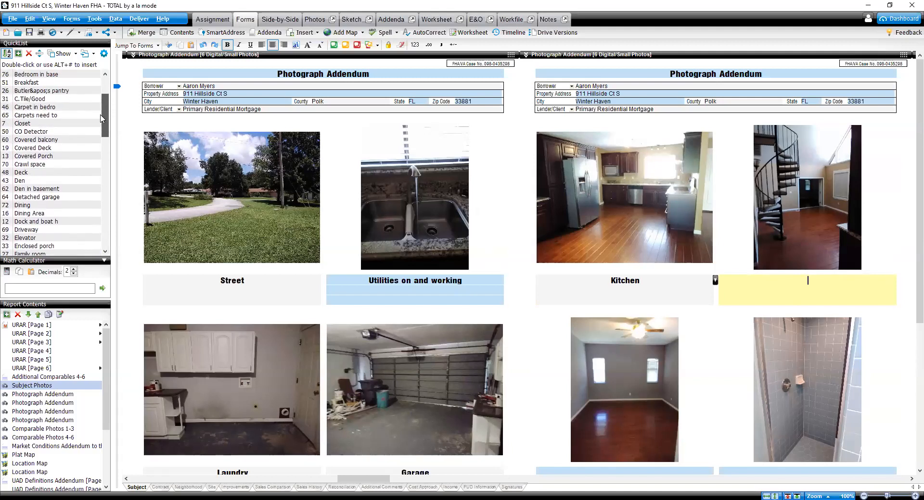
Step: Review the subject's site details on the URAR form pages
{"action": "key", "text": "ctrl+Home"}
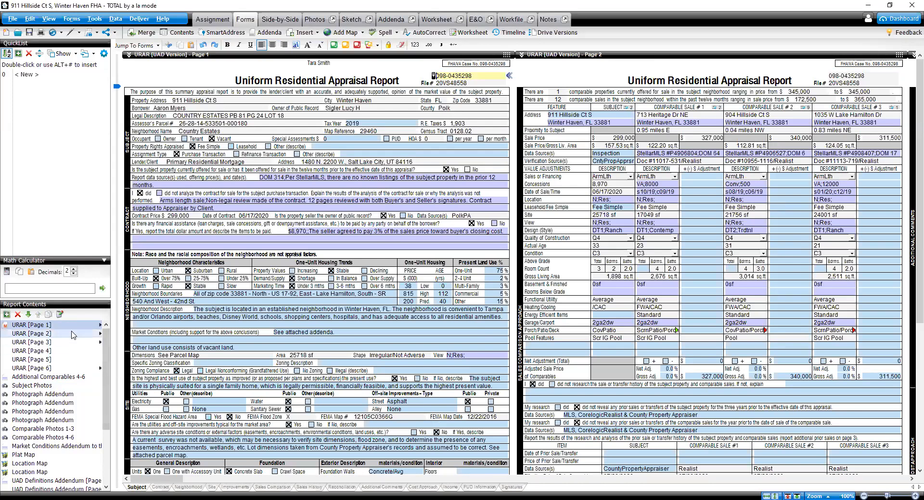
{"action": "left_click", "coordinate": [72, 334]}
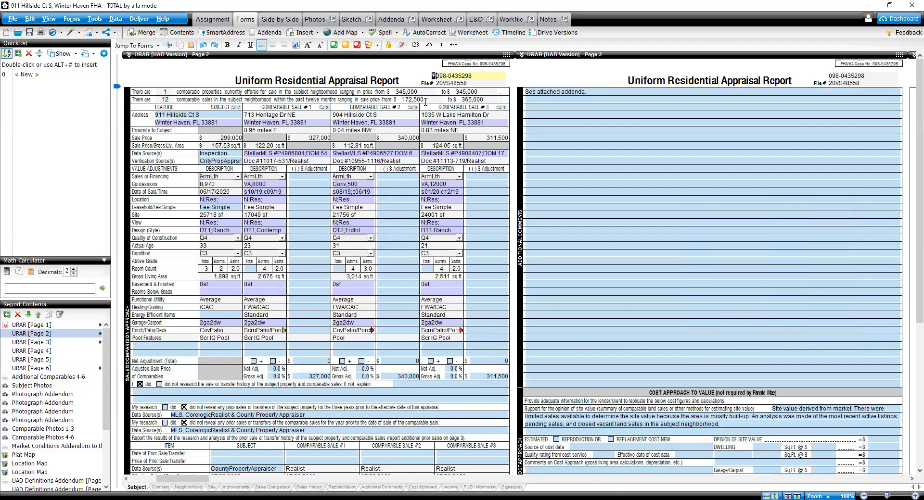
{"action": "left_click", "coordinate": [232, 214]}
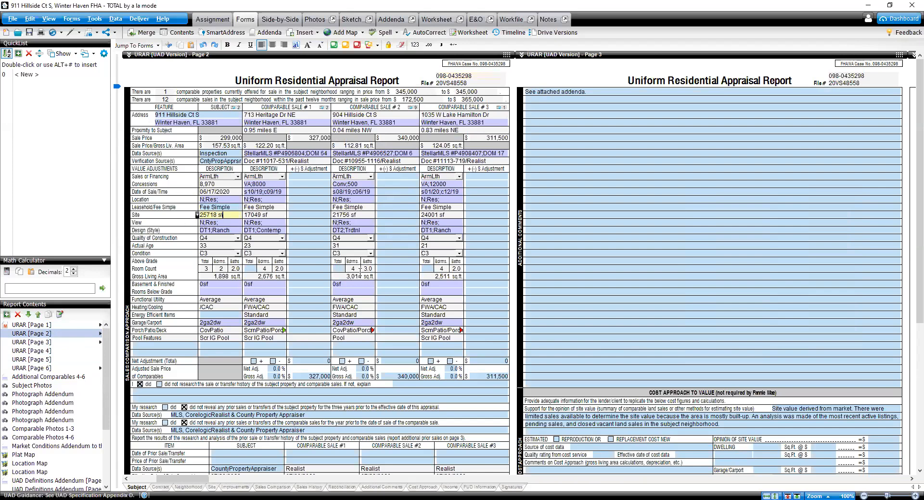
{"action": "left_click", "coordinate": [75, 325]}
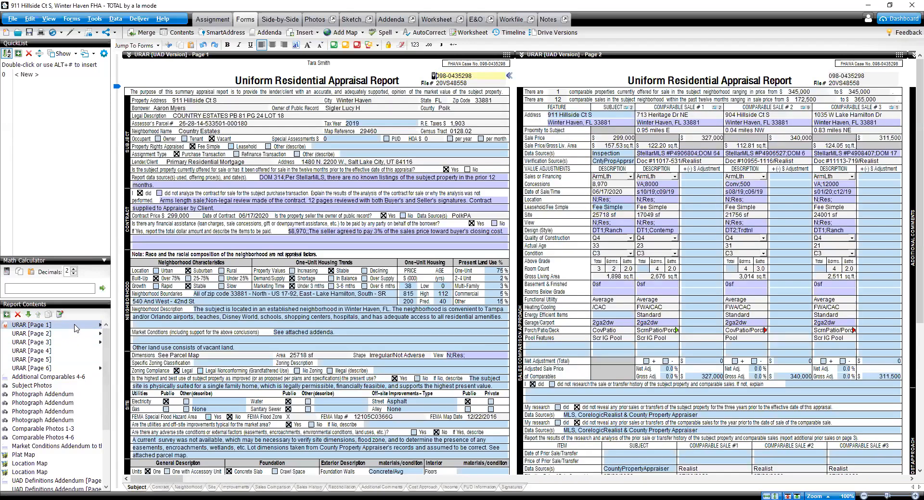
Step: Return to the photo pages, select the caption beside the kitchen photo, and preview the field note and sketch in the workfile
{"action": "left_click", "coordinate": [63, 385]}
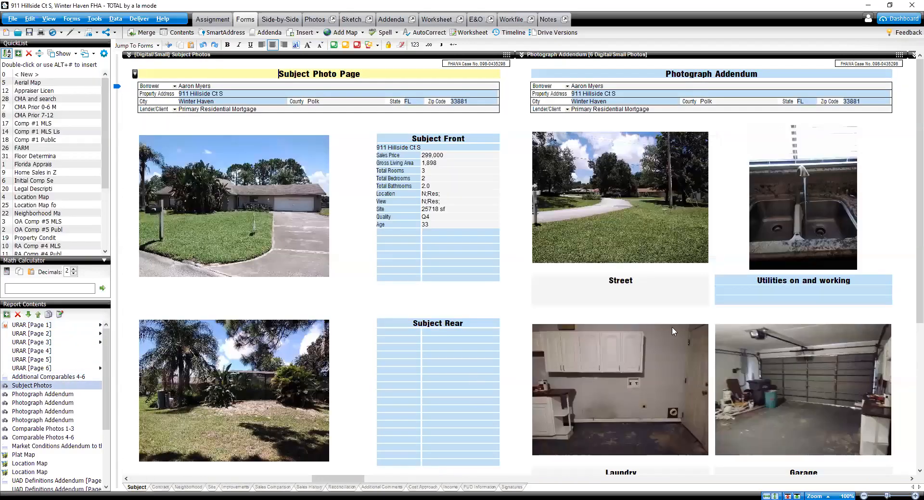
{"action": "left_click_drag", "start_coordinate": [311, 479], "coordinate": [338, 477]}
{"action": "scroll", "coordinate": [463, 380], "scroll_direction": "down", "scroll_amount": 4}
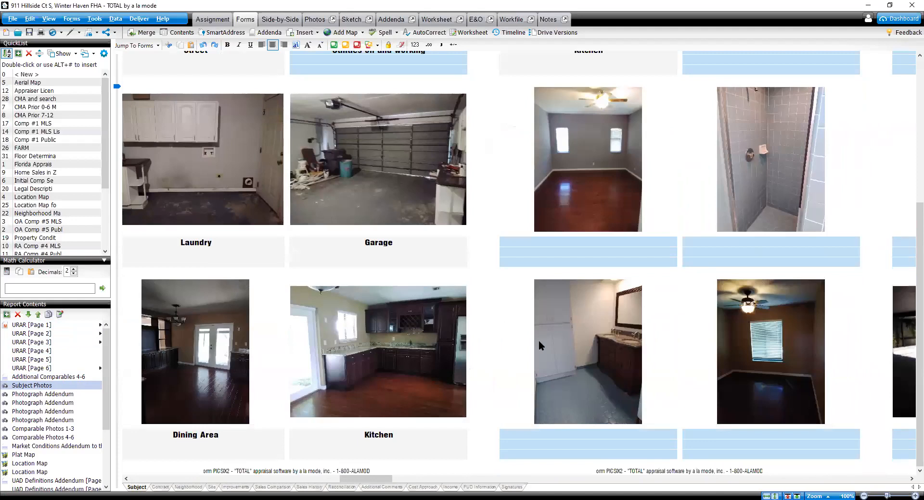
{"action": "scroll", "coordinate": [631, 304], "scroll_direction": "up", "scroll_amount": 4}
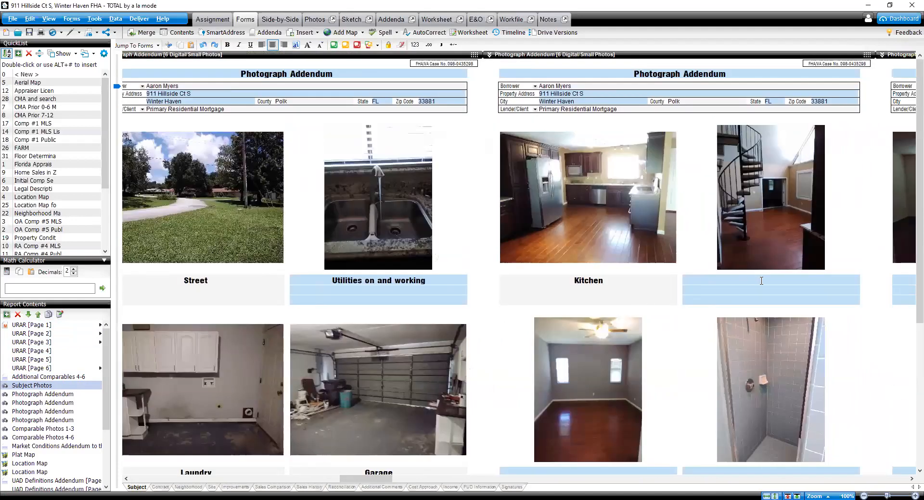
{"action": "left_click", "coordinate": [761, 281]}
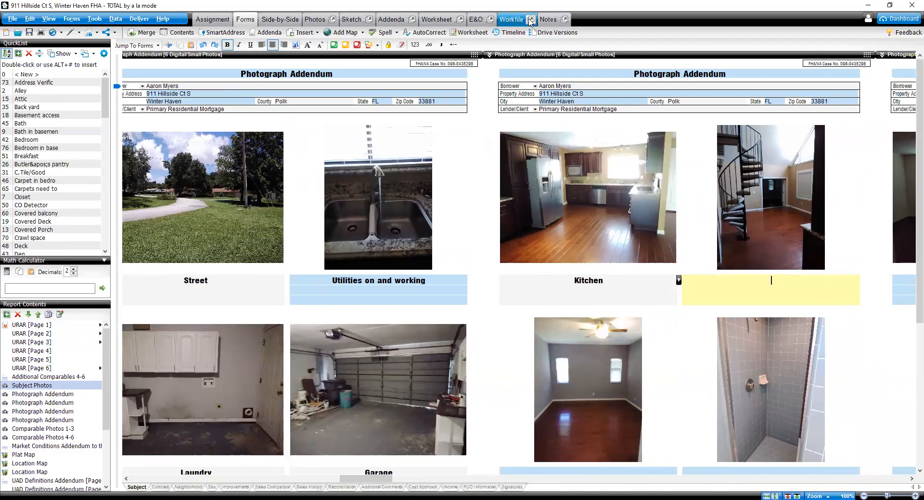
{"action": "left_click", "coordinate": [524, 19]}
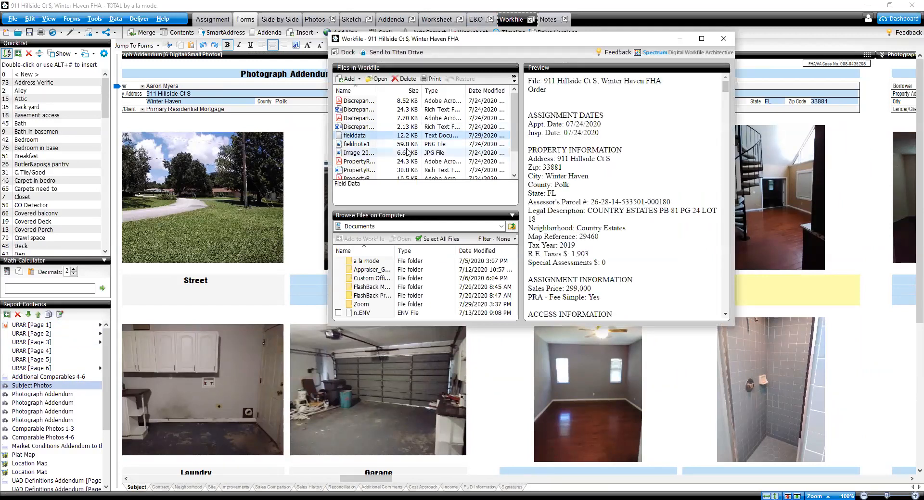
{"action": "left_click", "coordinate": [411, 144]}
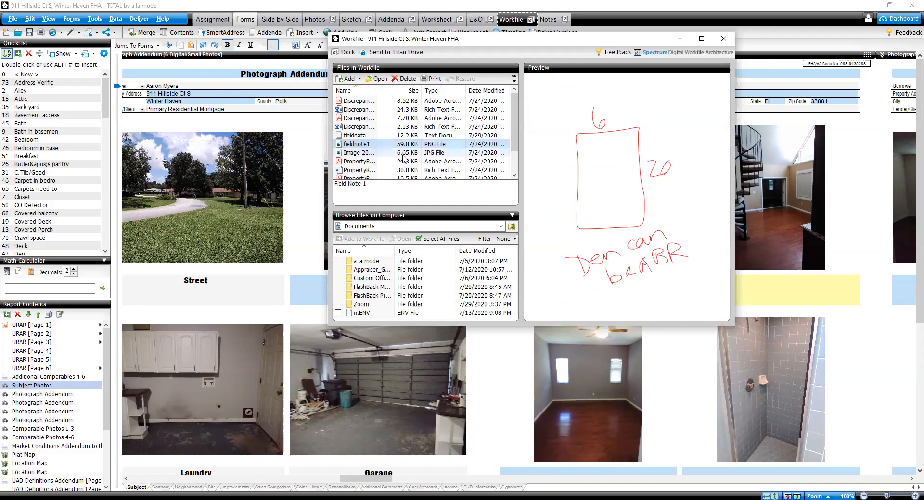
{"action": "left_click", "coordinate": [403, 154]}
{"action": "scroll", "coordinate": [408, 154], "scroll_direction": "down", "scroll_amount": 1}
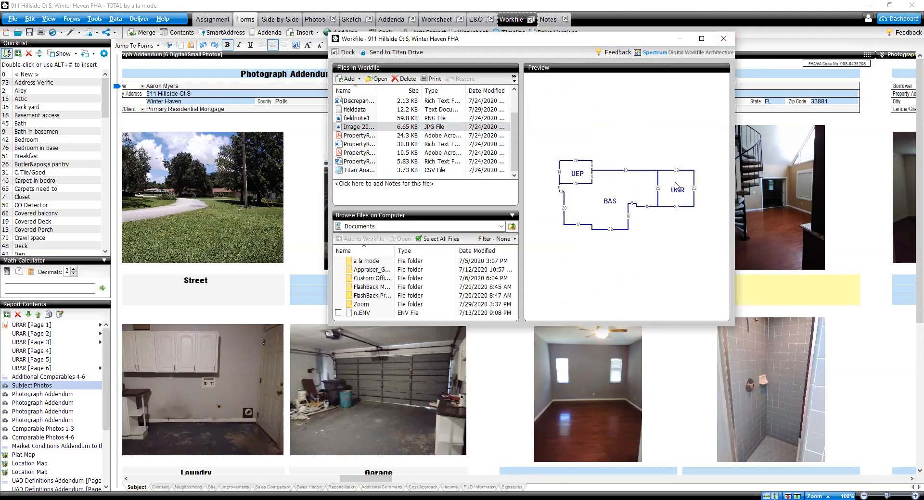
{"action": "left_click", "coordinate": [724, 37]}
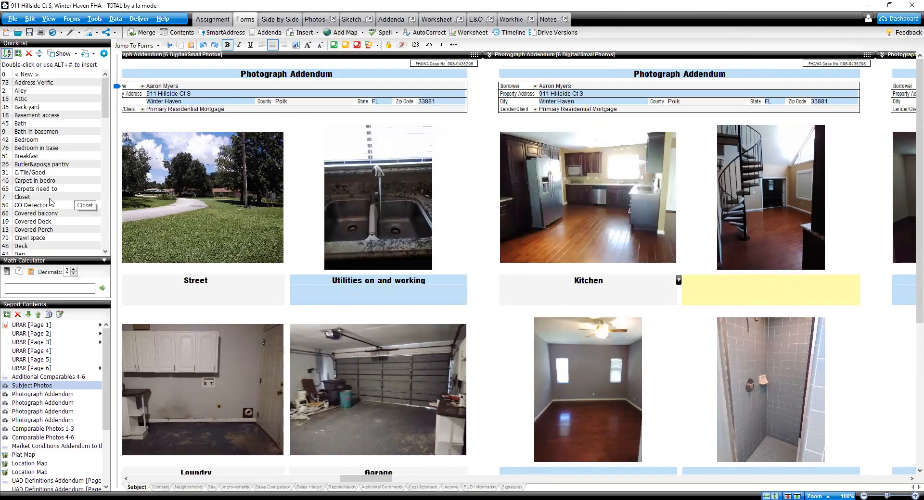
Step: Caption the next three photos as Living room, Bedroom and Shower
{"action": "scroll", "coordinate": [48, 197], "scroll_direction": "down", "scroll_amount": 10}
{"action": "double_click", "coordinate": [45, 197]}
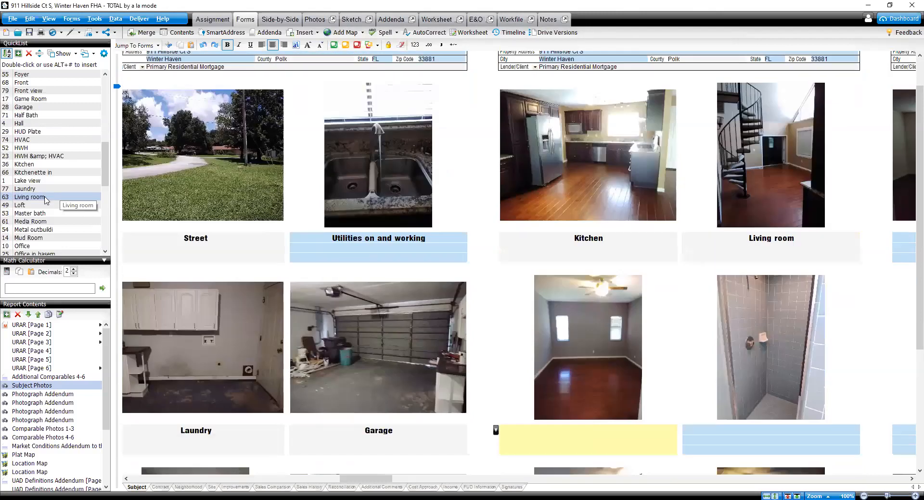
{"action": "scroll", "coordinate": [45, 199], "scroll_direction": "up", "scroll_amount": 8}
{"action": "double_click", "coordinate": [34, 116]}
{"action": "type", "text": "Shower"}
{"action": "key", "text": "Tab"}
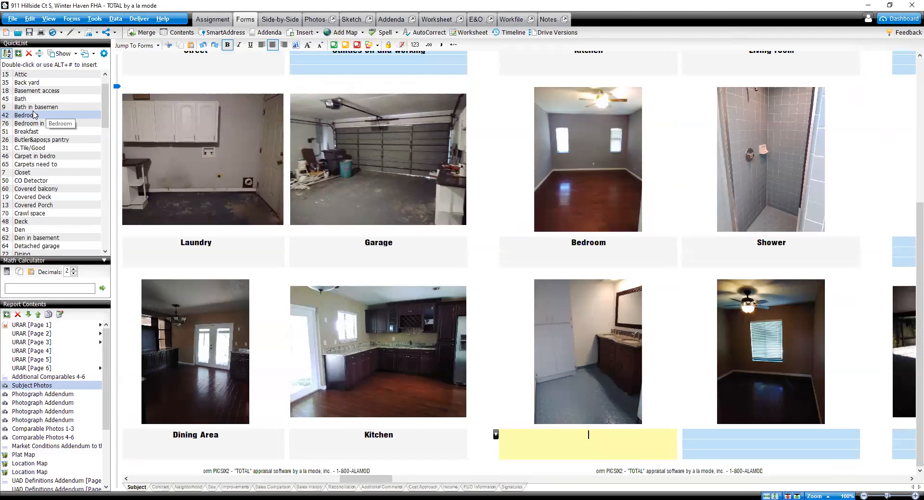
Step: Caption the last two photos on the second addendum page as Bath and Bedroom
{"action": "scroll", "coordinate": [34, 115], "scroll_direction": "up", "scroll_amount": 1}
{"action": "double_click", "coordinate": [32, 124]}
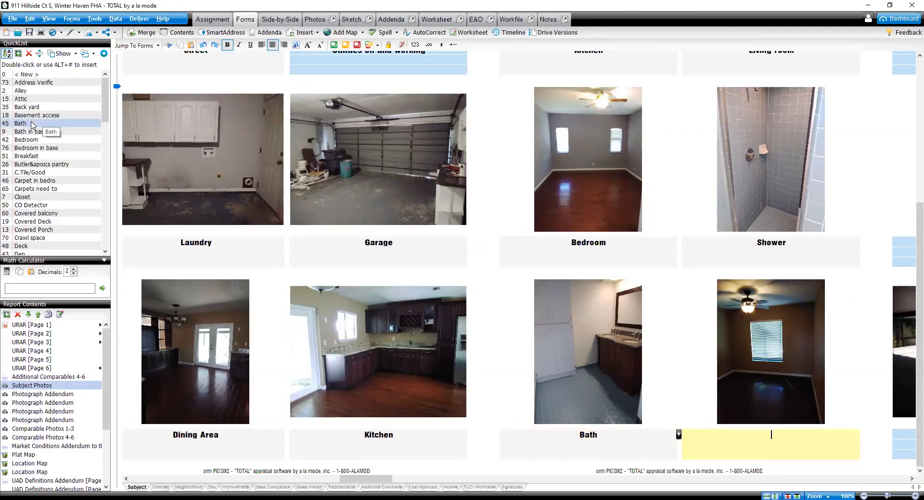
{"action": "double_click", "coordinate": [26, 140]}
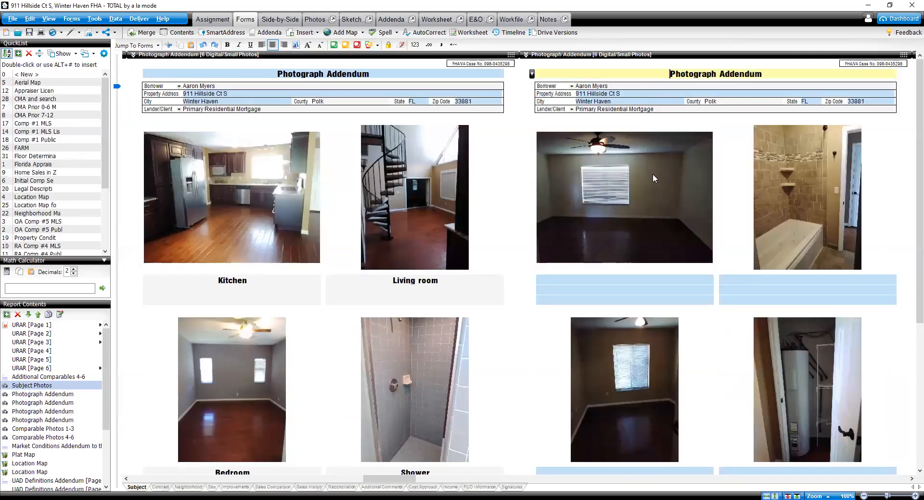
Step: Caption the first three photos on the third addendum page as Bedroom, Tub and Bedroom
{"action": "left_click", "coordinate": [647, 286]}
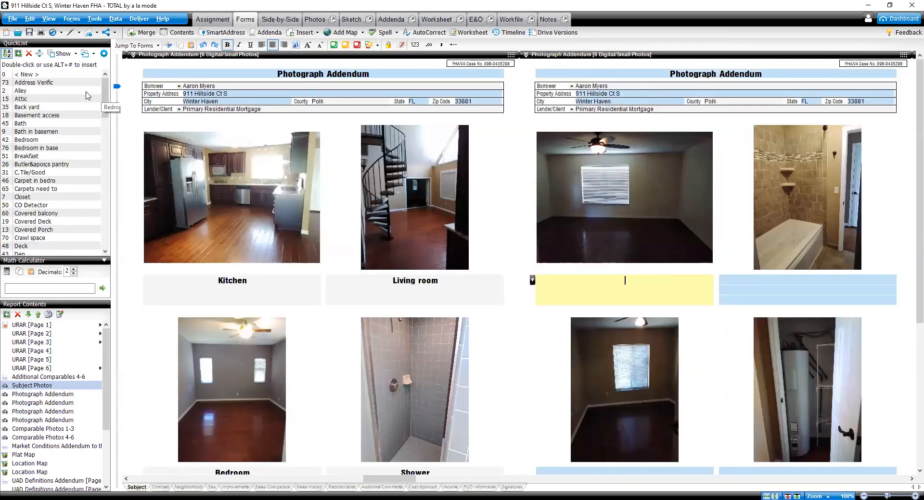
{"action": "double_click", "coordinate": [38, 140]}
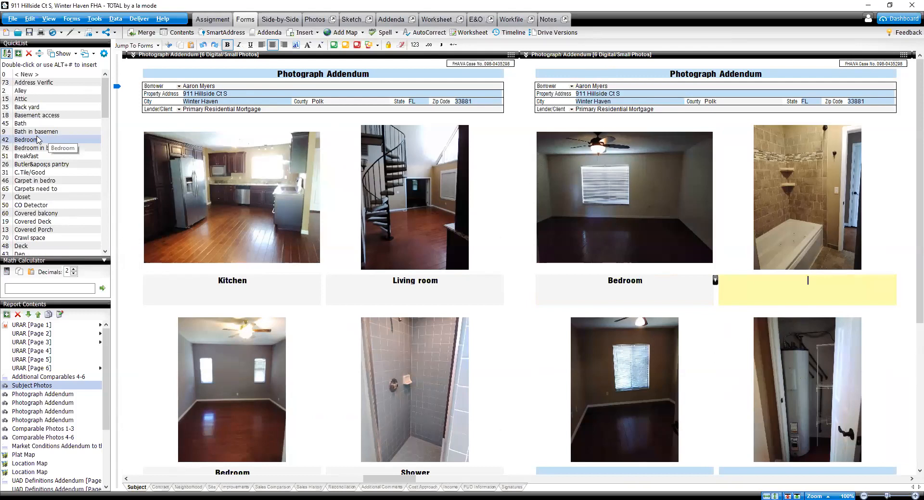
{"action": "type", "text": "Tub"}
{"action": "key", "text": "Tab"}
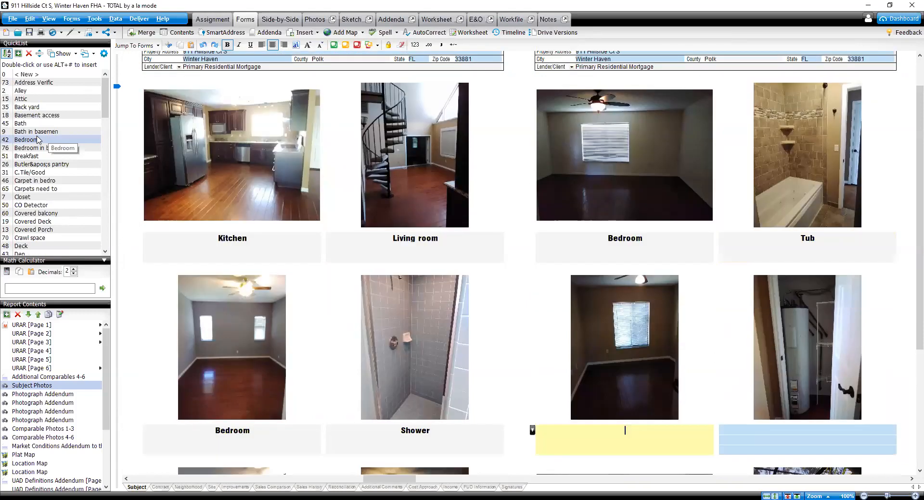
{"action": "double_click", "coordinate": [40, 140]}
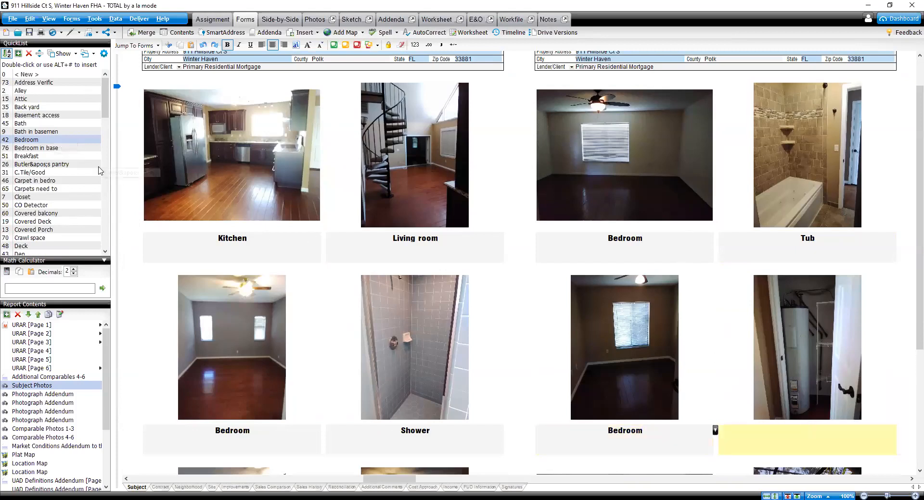
Step: Caption the water heater photo as HWH and both pool photos as Pool
{"action": "scroll", "coordinate": [43, 202], "scroll_direction": "down", "scroll_amount": 8}
{"action": "double_click", "coordinate": [21, 221]}
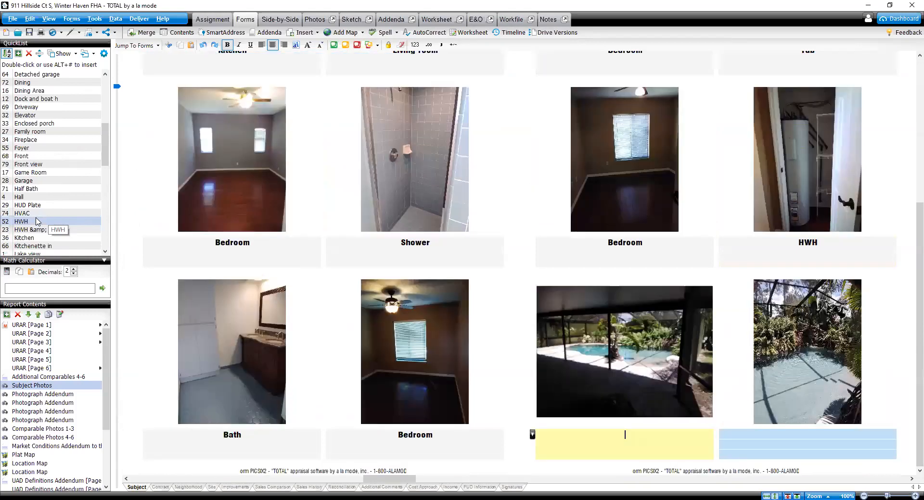
{"action": "type", "text": "Pool"}
{"action": "key", "text": "Return"}
{"action": "type", "text": "Pool"}
{"action": "key", "text": "Return"}
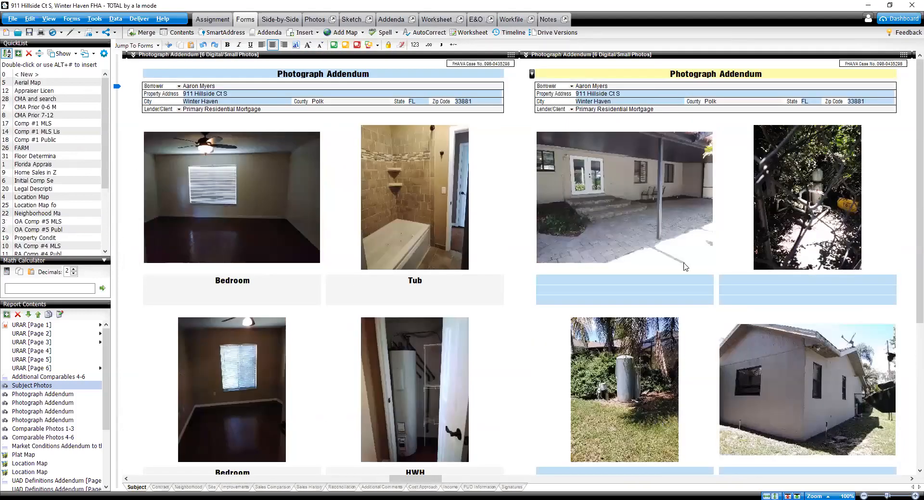
Step: Caption the first photo on the fourth addendum page as Screen porch
{"action": "left_click", "coordinate": [679, 284]}
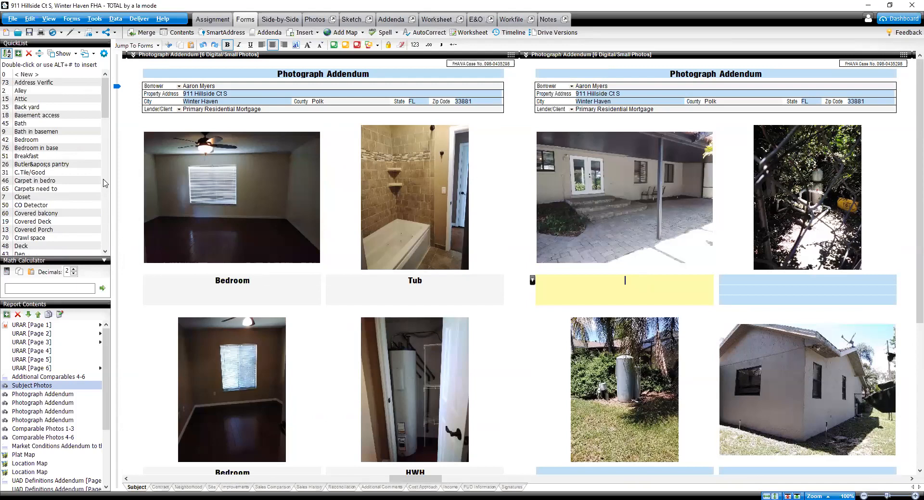
{"action": "scroll", "coordinate": [103, 182], "scroll_direction": "down", "scroll_amount": 10}
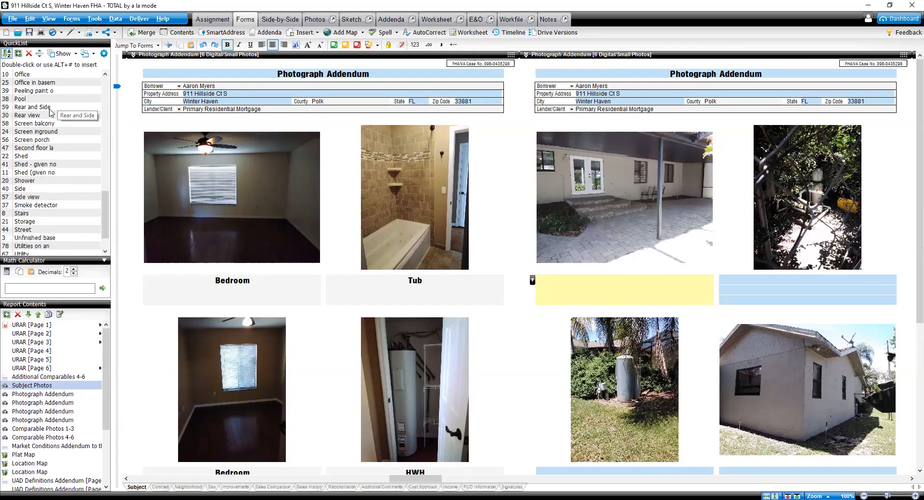
{"action": "scroll", "coordinate": [50, 113], "scroll_direction": "up", "scroll_amount": 2}
{"action": "double_click", "coordinate": [32, 188]}
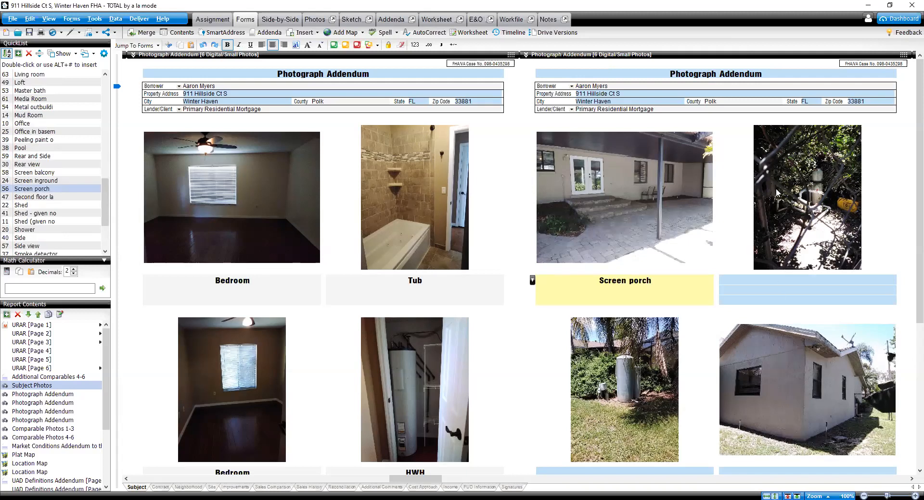
Step: Caption the well photo on the fourth addendum page as Well
{"action": "left_click", "coordinate": [811, 283]}
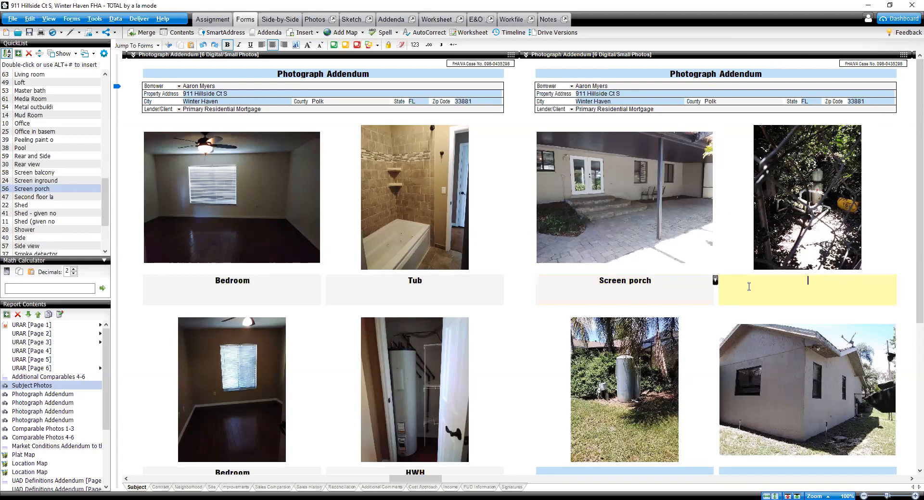
{"action": "scroll", "coordinate": [748, 284], "scroll_direction": "down", "scroll_amount": 4}
{"action": "left_click", "coordinate": [625, 243]}
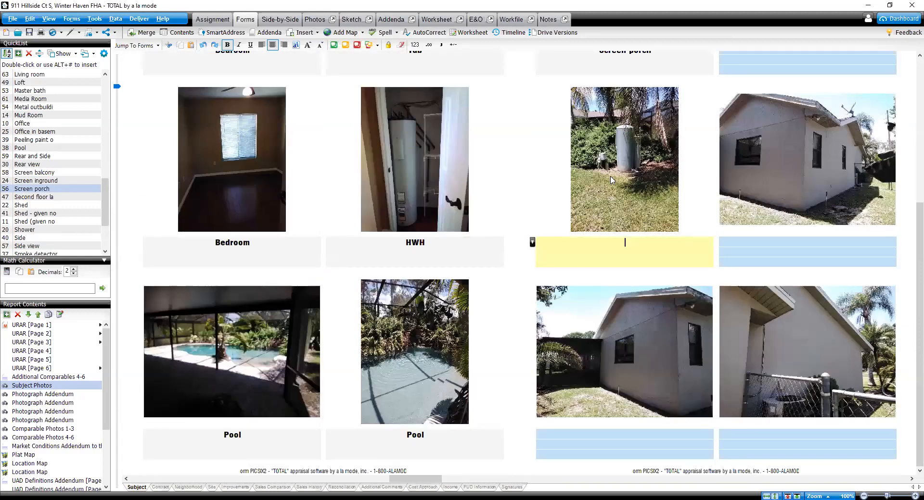
{"action": "type", "text": "Well"}
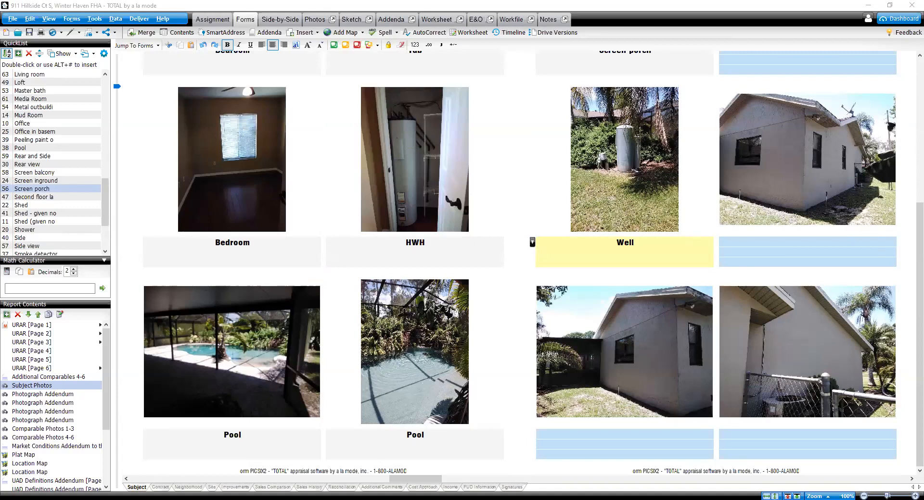
{"action": "left_click", "coordinate": [890, 4]}
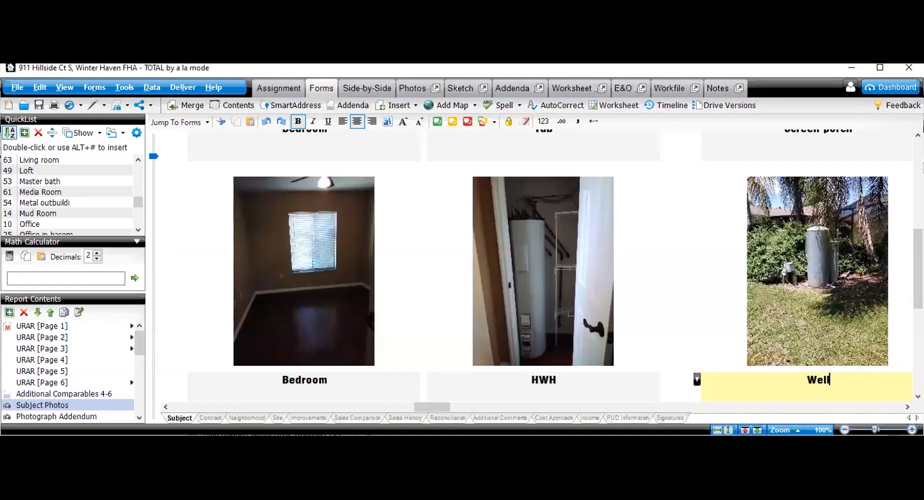
{"action": "left_click_drag", "start_coordinate": [1, 190], "coordinate": [0, 190]}
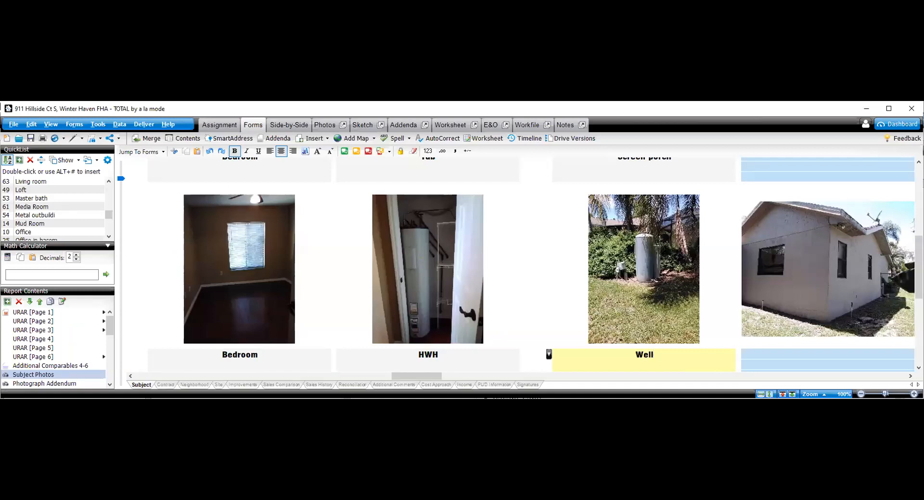
{"action": "left_click_drag", "start_coordinate": [461, 398], "coordinate": [462, 499]}
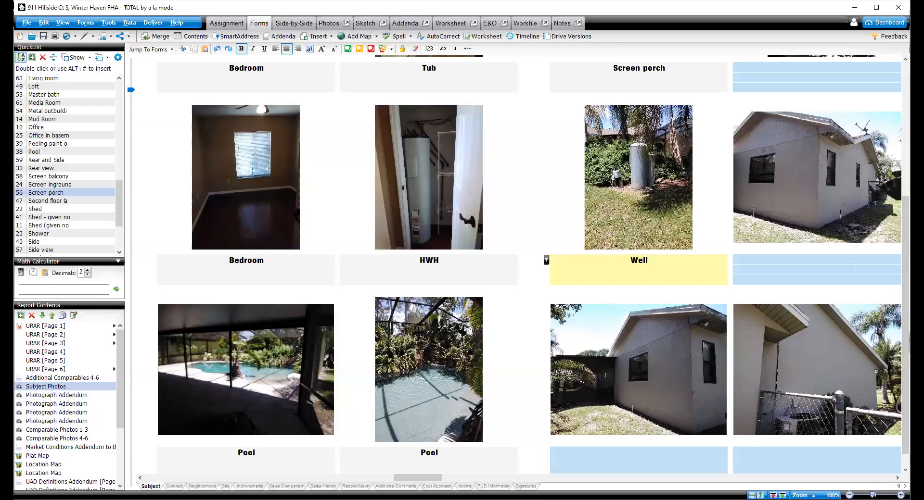
{"action": "left_click_drag", "start_coordinate": [14, 250], "coordinate": [2, 250]}
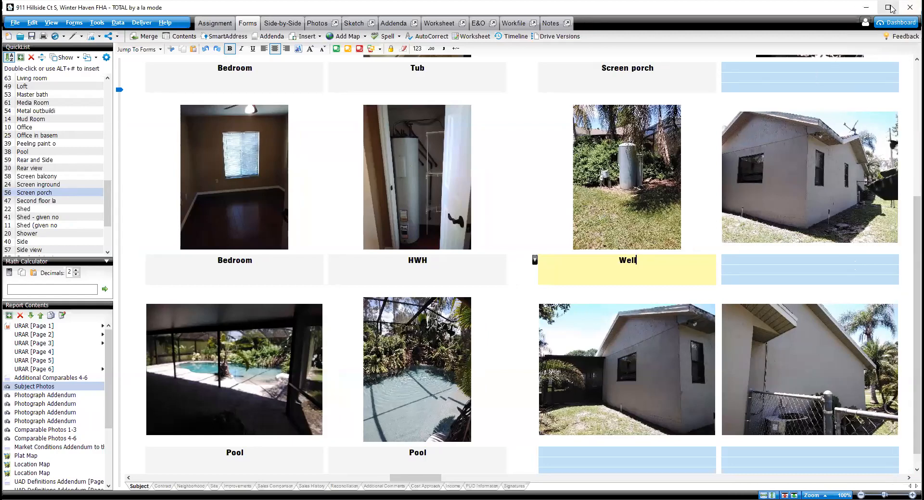
{"action": "left_click", "coordinate": [889, 9]}
{"action": "left_click", "coordinate": [890, 6]}
{"action": "key", "text": "super+Left"}
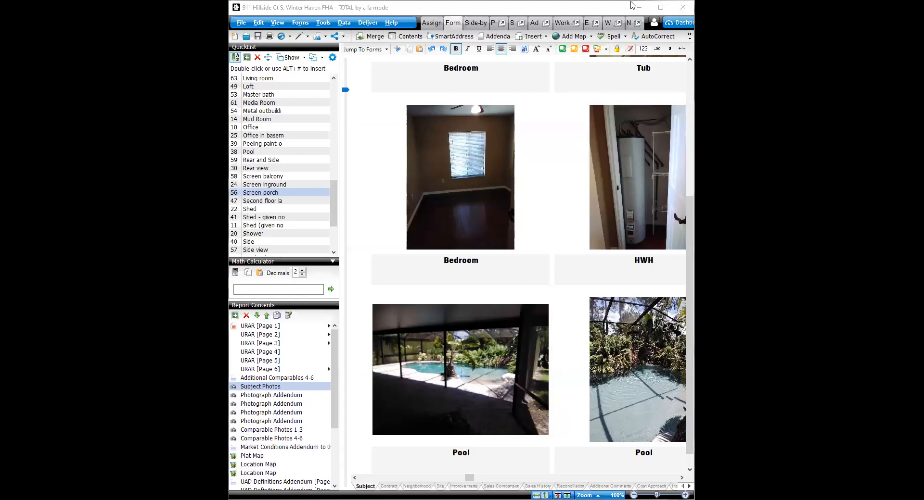
{"action": "left_click", "coordinate": [660, 8]}
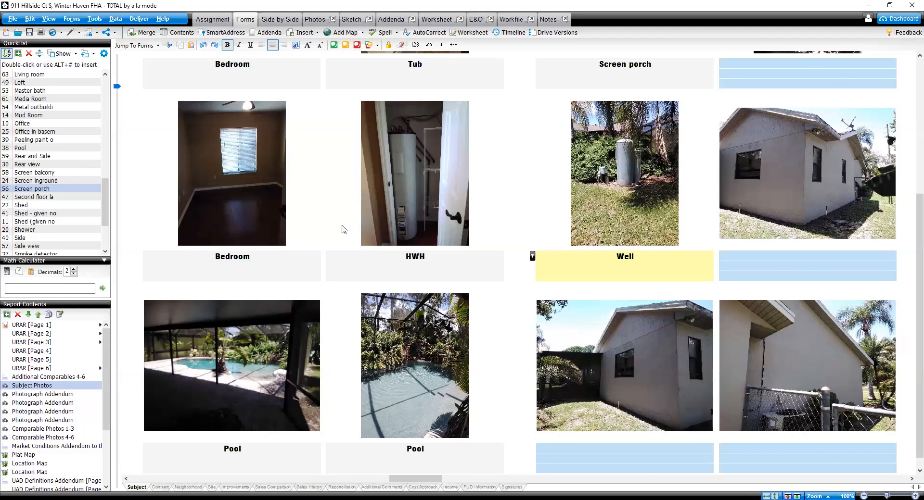
Step: Add another Photograph Addendum [6 Digital/Small Photos] form to the report, searching the form list for photo
{"action": "scroll", "coordinate": [537, 321], "scroll_direction": "up", "scroll_amount": 5}
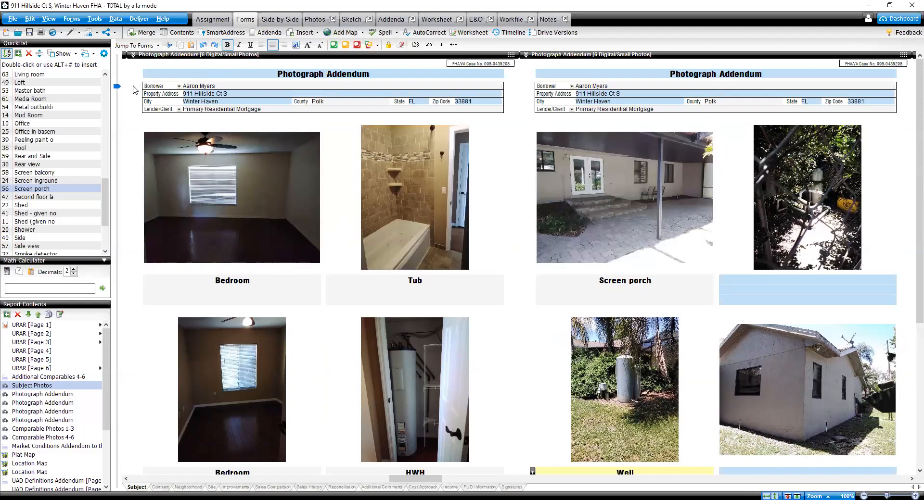
{"action": "left_click", "coordinate": [7, 315]}
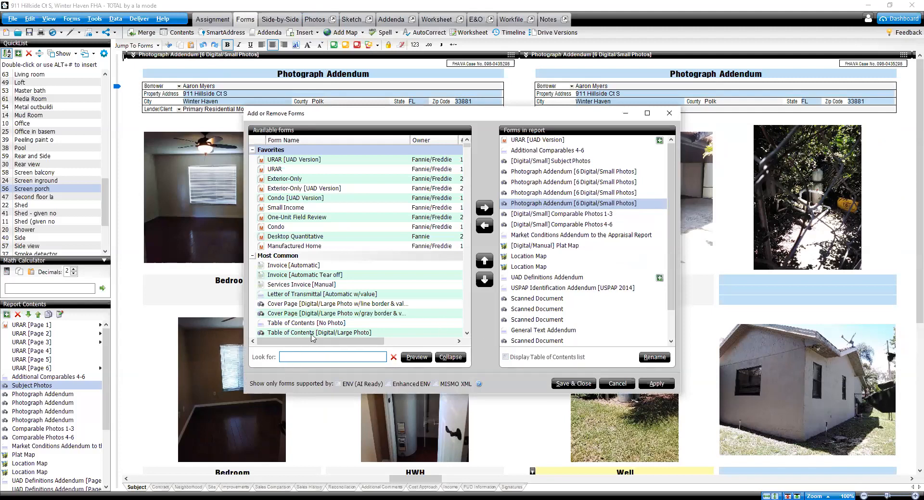
{"action": "left_click", "coordinate": [294, 357]}
{"action": "type", "text": "photo"}
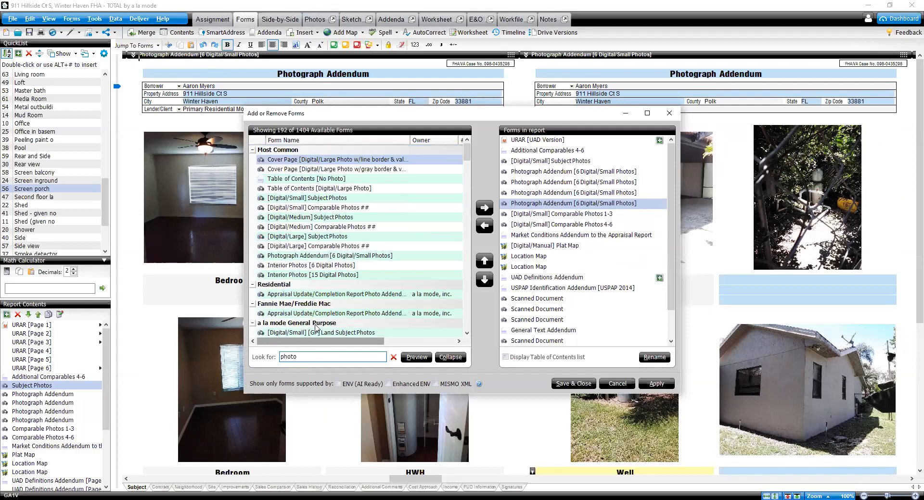
{"action": "left_click", "coordinate": [375, 256]}
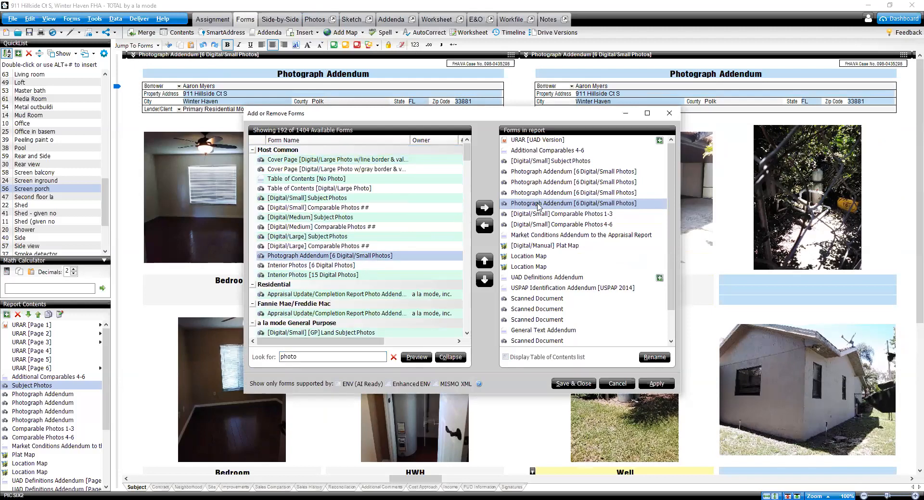
{"action": "left_click", "coordinate": [484, 208]}
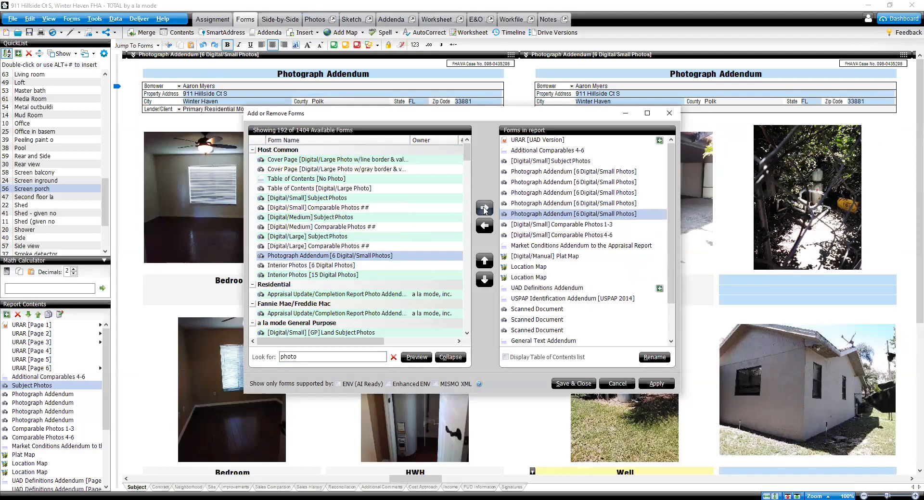
{"action": "left_click", "coordinate": [575, 383]}
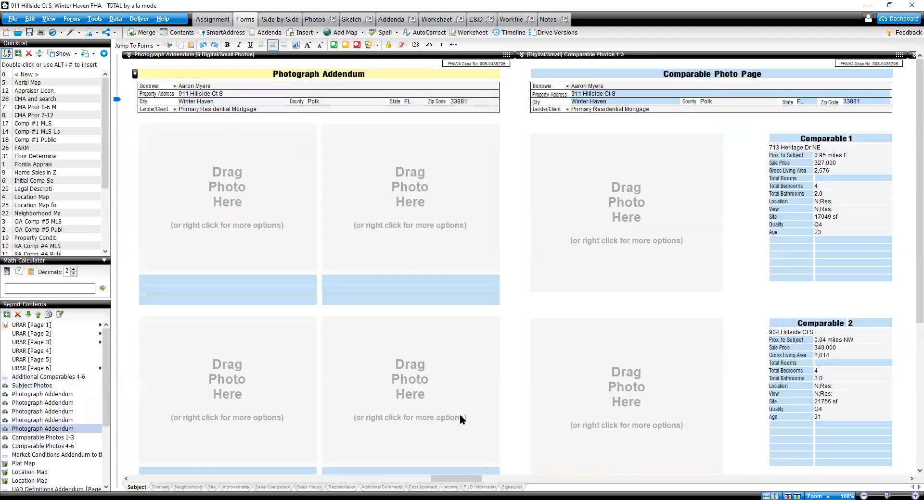
Step: Move the HWH photo into the first photo slot of the new Photograph Addendum page
{"action": "left_click", "coordinate": [775, 496]}
{"action": "left_click_drag", "start_coordinate": [496, 479], "coordinate": [422, 477]}
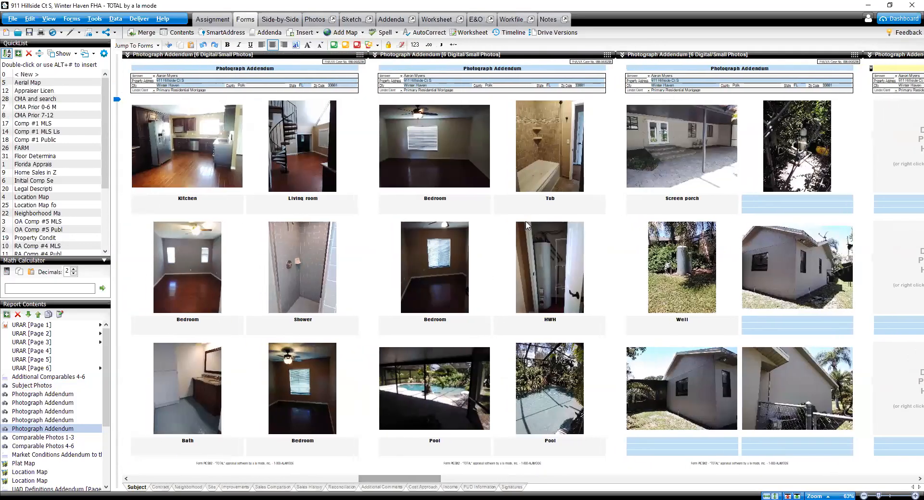
{"action": "right_click", "coordinate": [530, 250]}
{"action": "left_click", "coordinate": [557, 255]}
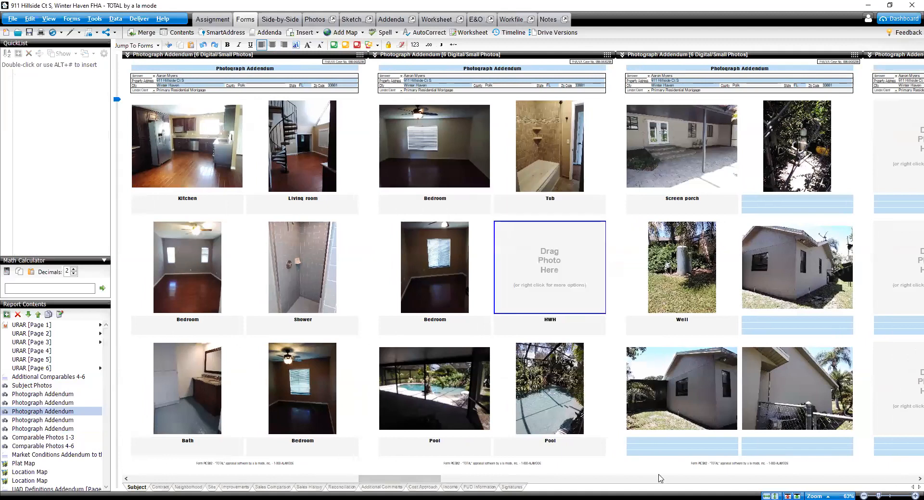
{"action": "left_click_drag", "start_coordinate": [417, 478], "coordinate": [436, 478]}
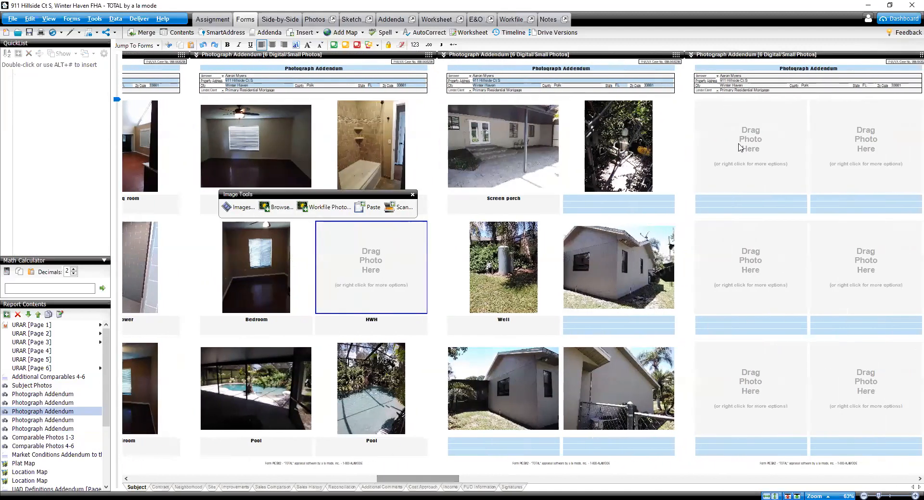
{"action": "right_click", "coordinate": [729, 134]}
{"action": "left_click", "coordinate": [754, 159]}
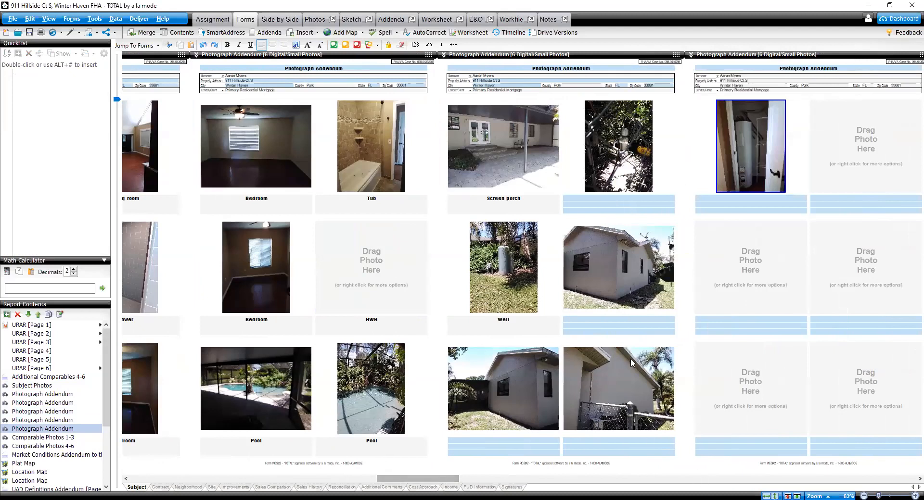
Step: Move the house side exterior photo into the emptied HWH slot on the third addendum page
{"action": "right_click", "coordinate": [608, 258]}
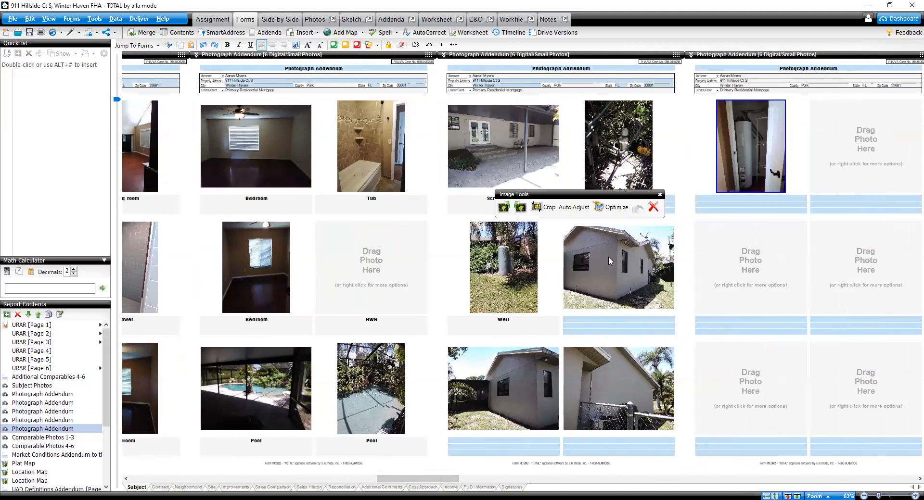
{"action": "left_click", "coordinate": [640, 264]}
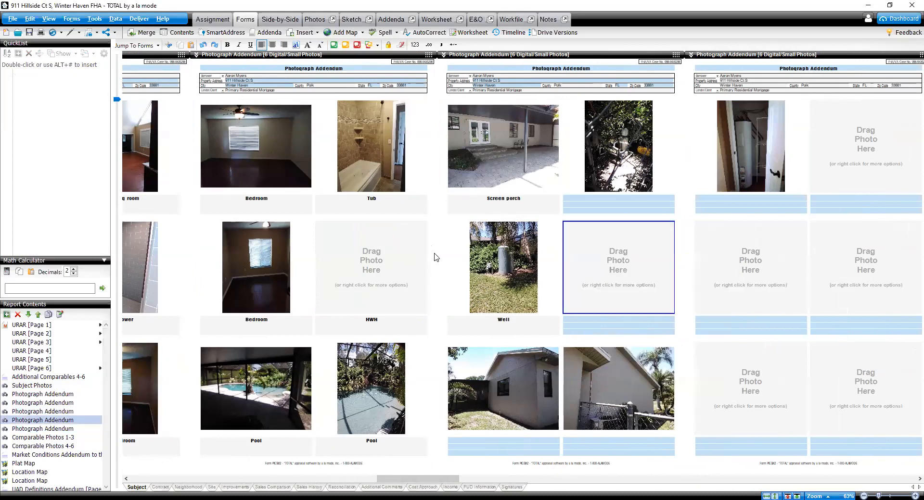
{"action": "right_click", "coordinate": [365, 251]}
{"action": "left_click", "coordinate": [388, 278]}
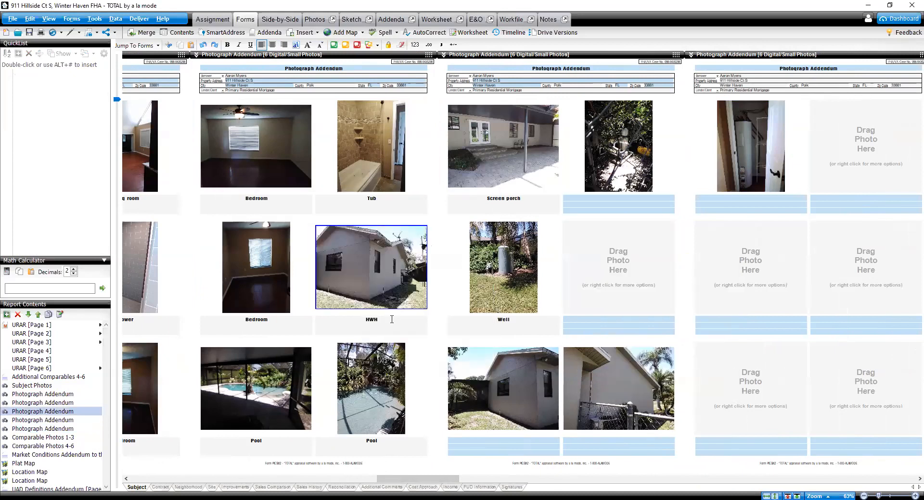
Step: Caption the house side photo on the third addendum page as Side
{"action": "type", "text": "Side"}
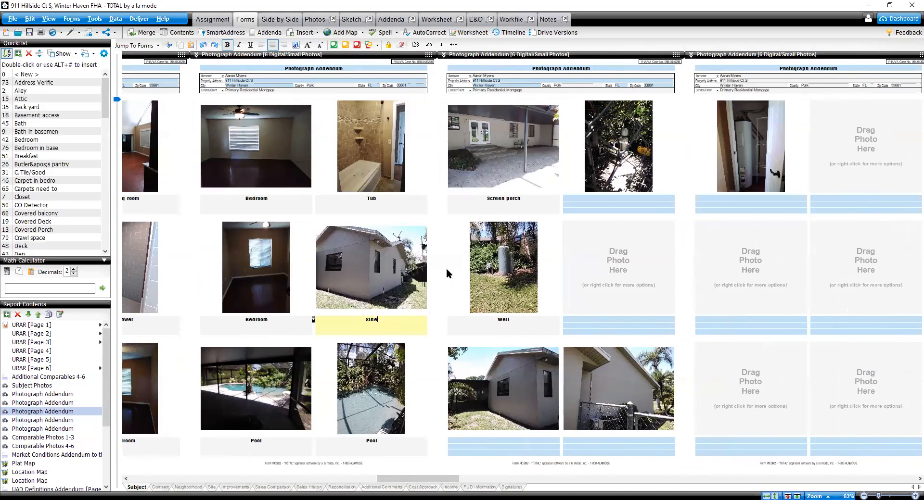
Step: Move the HWH photo from the new addendum page into the empty slot beside the Well photo and caption it HWH
{"action": "right_click", "coordinate": [751, 137]}
{"action": "left_click", "coordinate": [774, 140]}
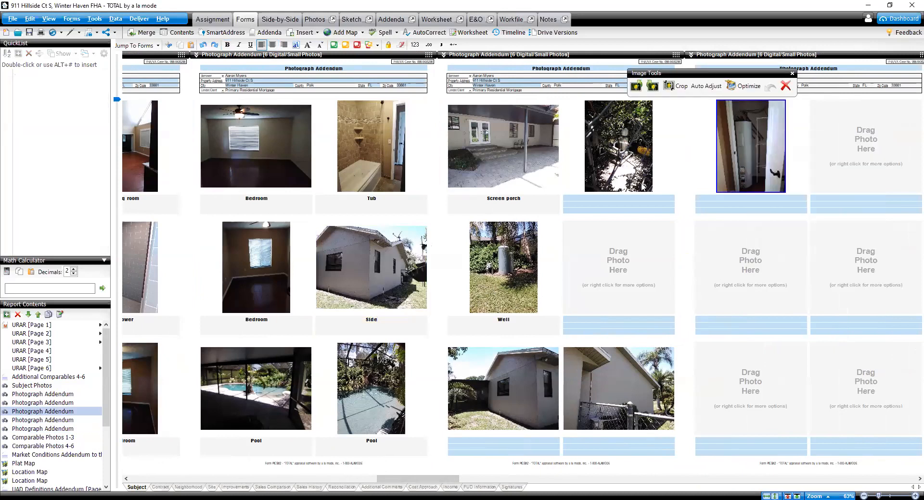
{"action": "right_click", "coordinate": [594, 259]}
{"action": "left_click", "coordinate": [609, 283]}
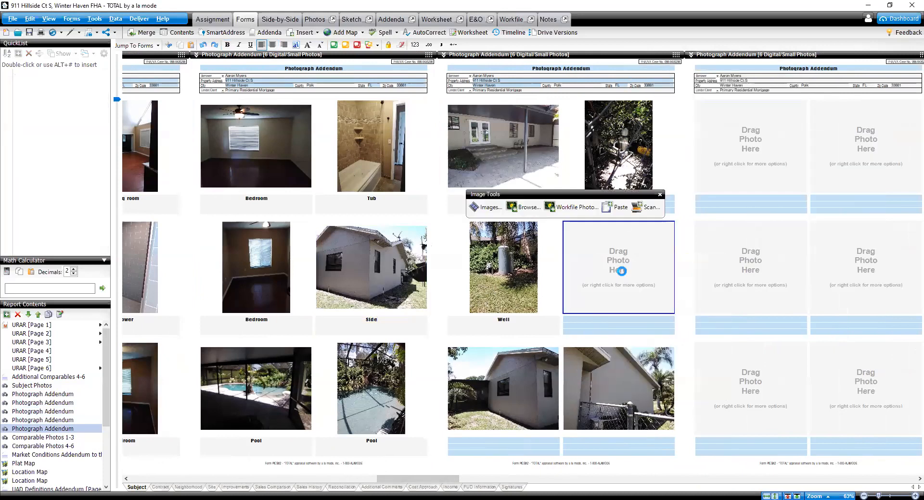
{"action": "left_click", "coordinate": [634, 329]}
{"action": "type", "text": "HWH"}
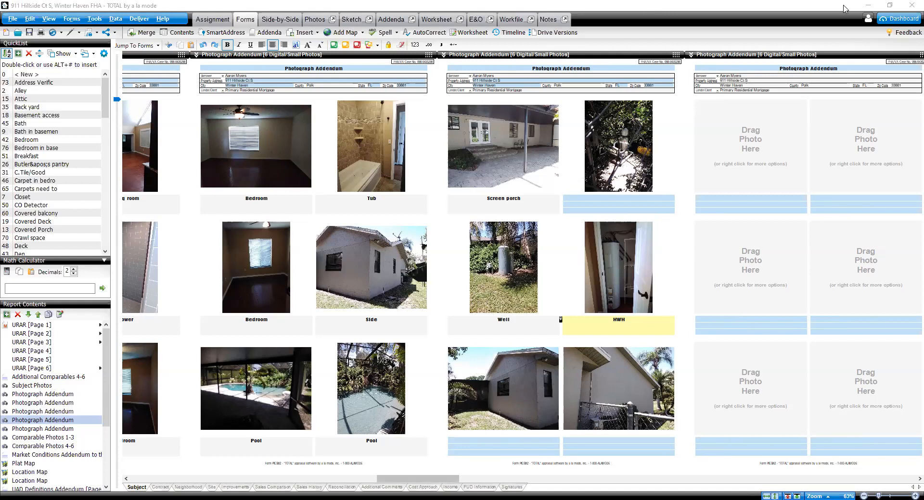
Step: Switch to the web browser and open the Stellar MLS site from the bookmarks
{"action": "left_click", "coordinate": [889, 5]}
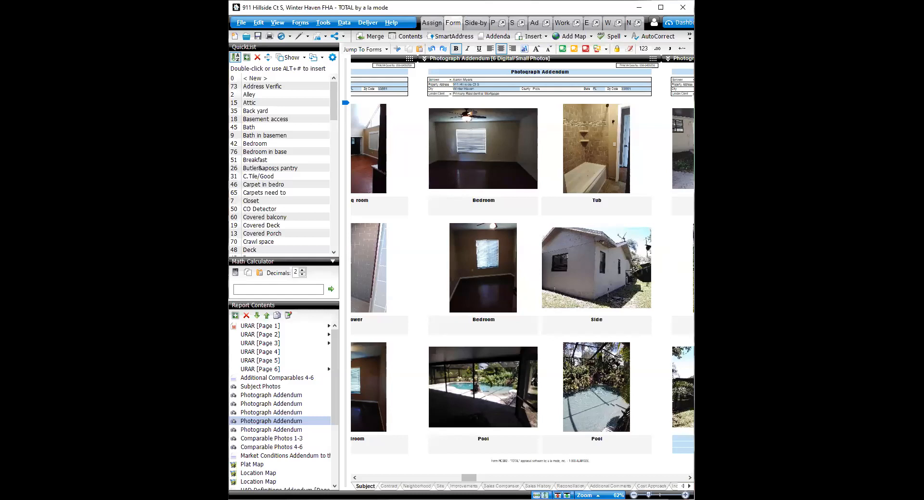
{"action": "left_click", "coordinate": [661, 7]}
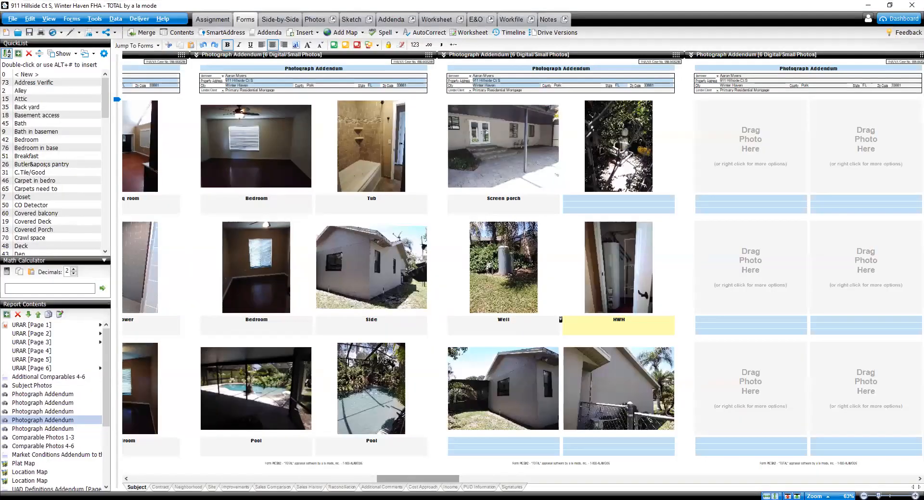
{"action": "left_click", "coordinate": [686, 7]}
{"action": "left_click", "coordinate": [621, 196]}
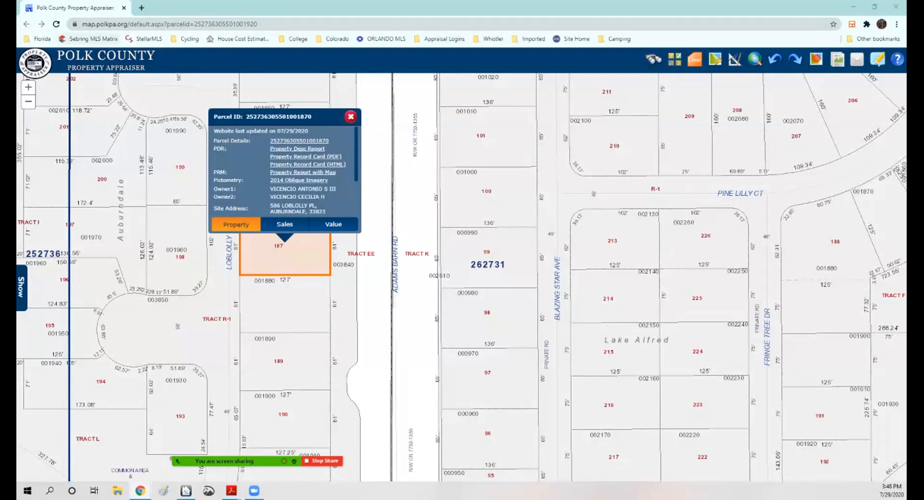
{"action": "left_click", "coordinate": [91, 39]}
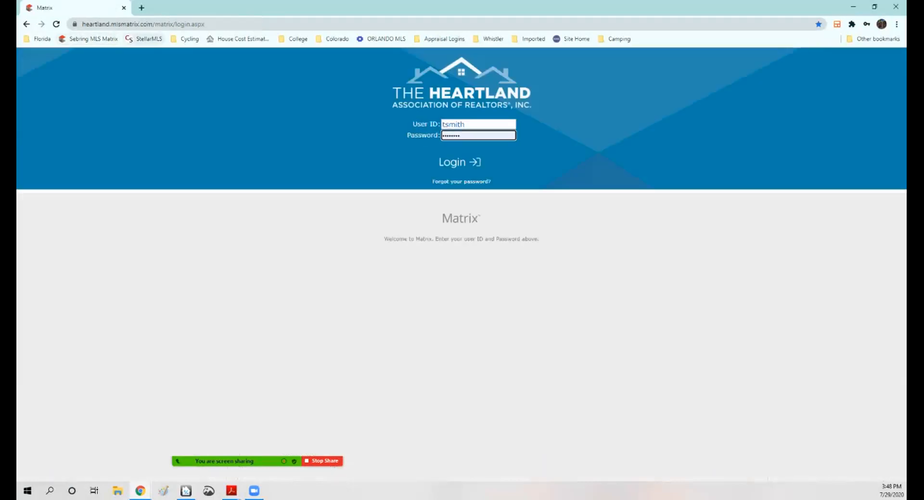
{"action": "left_click", "coordinate": [144, 39]}
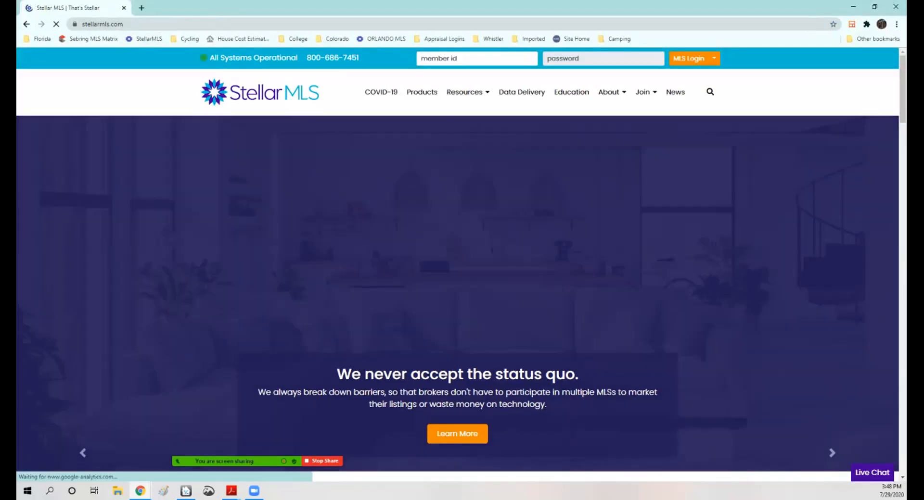
Step: Log in to Stellar MLS with the member ID and account password
{"action": "key", "text": "Tab"}
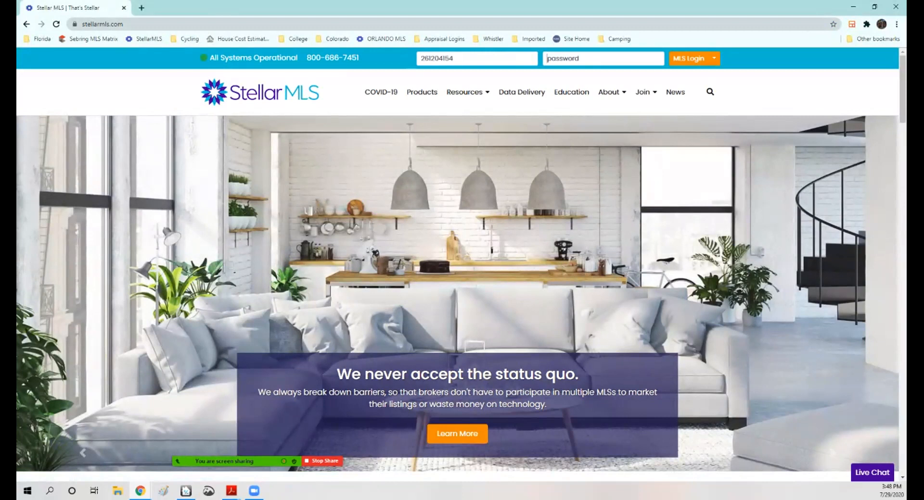
{"action": "key", "text": "BackSpace"}
{"action": "key", "text": "BackSpace"}
{"action": "key", "text": "BackSpace"}
{"action": "key", "text": "BackSpace"}
{"action": "key", "text": "BackSpace"}
{"action": "key", "text": "BackSpace"}
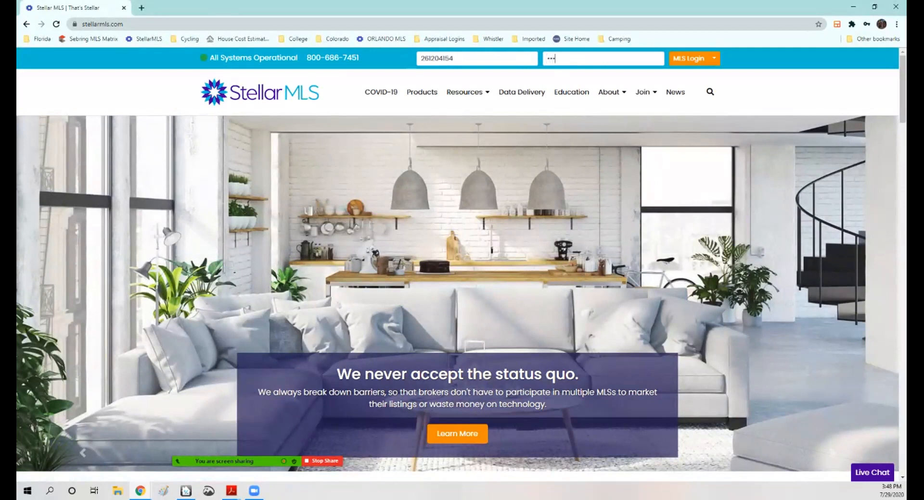
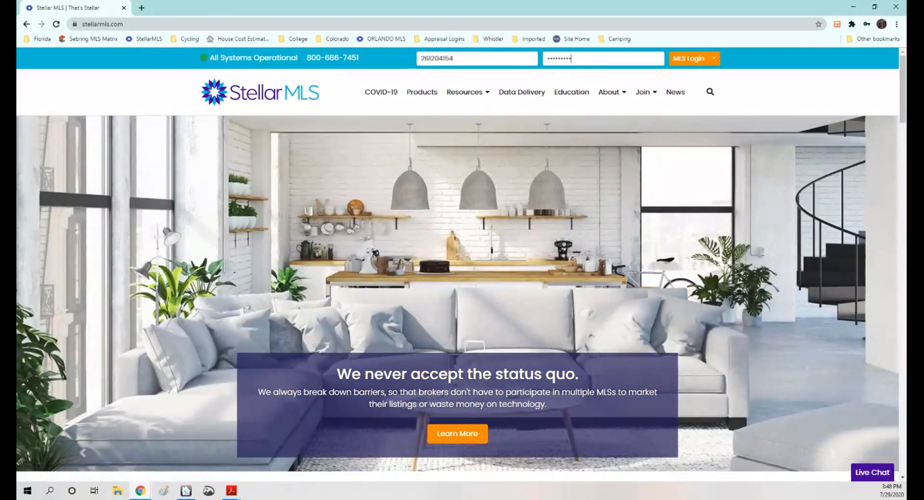
{"action": "key", "text": "Return"}
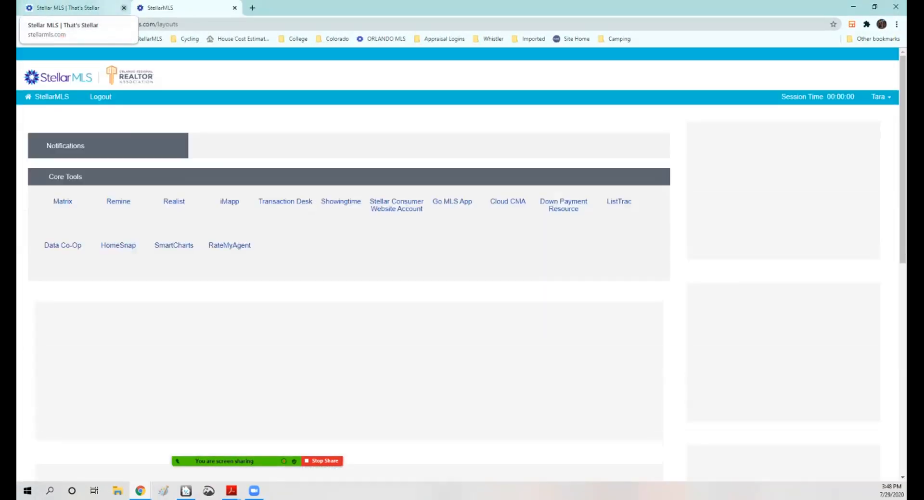
Step: Open Matrix from the Stellar MLS core tools and close the old tab
{"action": "left_click", "coordinate": [124, 8]}
{"action": "left_click", "coordinate": [63, 261]}
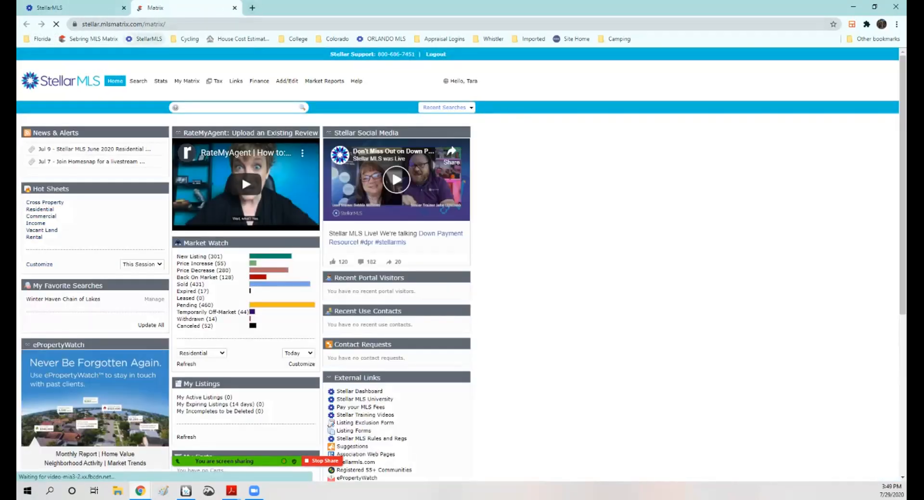
{"action": "left_click", "coordinate": [124, 8]}
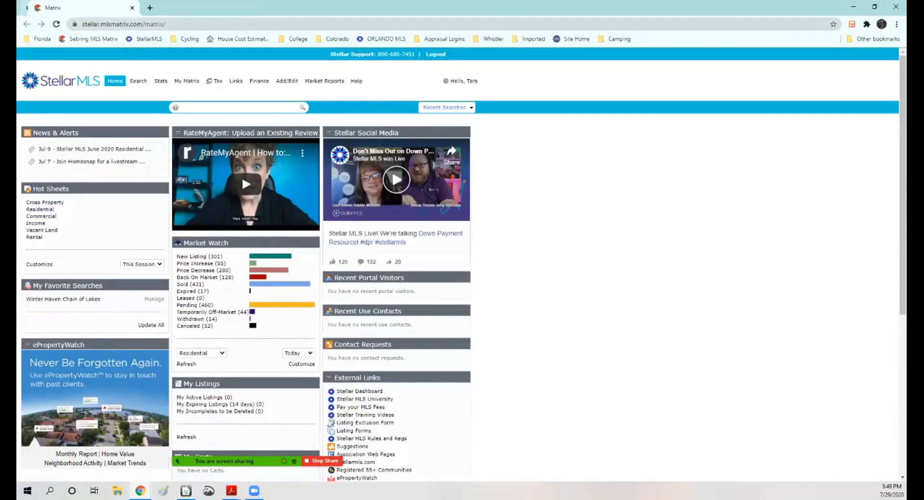
Step: Open the Matrix search page and place the browser window beside the appraisal report window
{"action": "left_click_drag", "start_coordinate": [385, 8], "coordinate": [630, 19]}
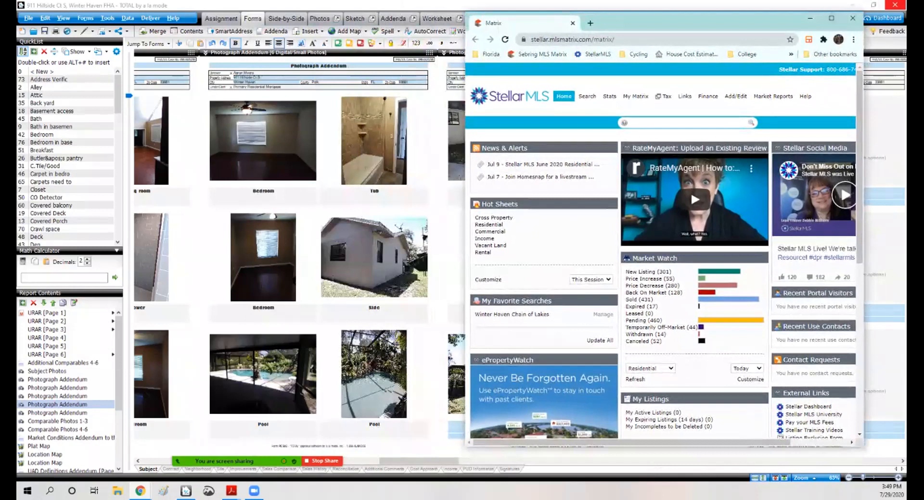
{"action": "left_click", "coordinate": [587, 96]}
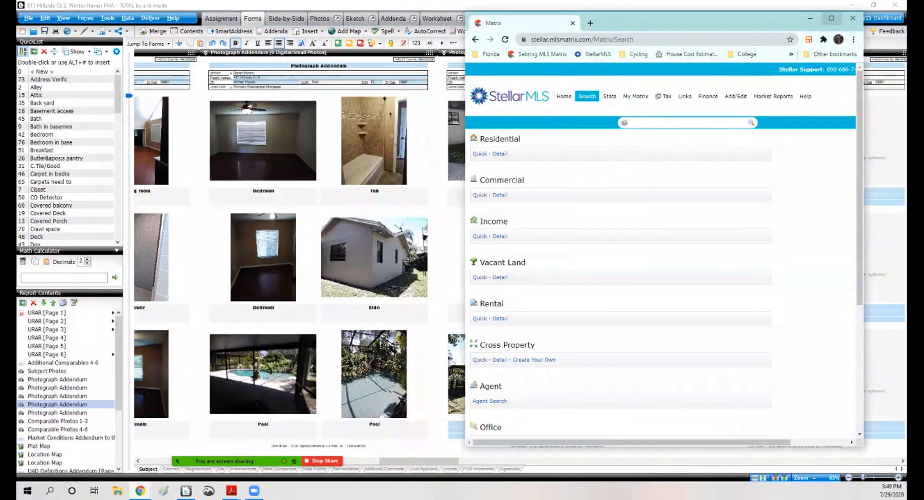
{"action": "left_click", "coordinate": [873, 5]}
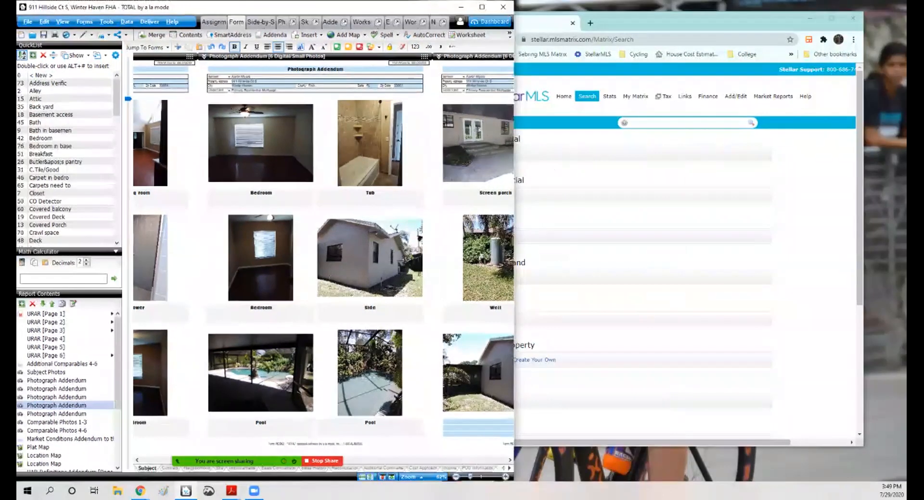
{"action": "left_click_drag", "start_coordinate": [741, 23], "coordinate": [787, 11]}
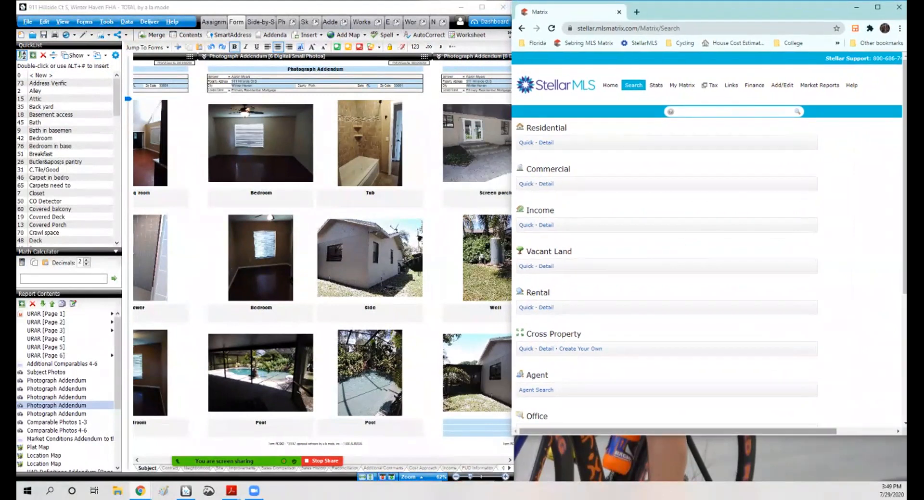
{"action": "left_click_drag", "start_coordinate": [697, 435], "coordinate": [698, 481]}
{"action": "left_click_drag", "start_coordinate": [511, 250], "coordinate": [514, 250]}
{"action": "left_click", "coordinate": [736, 112]}
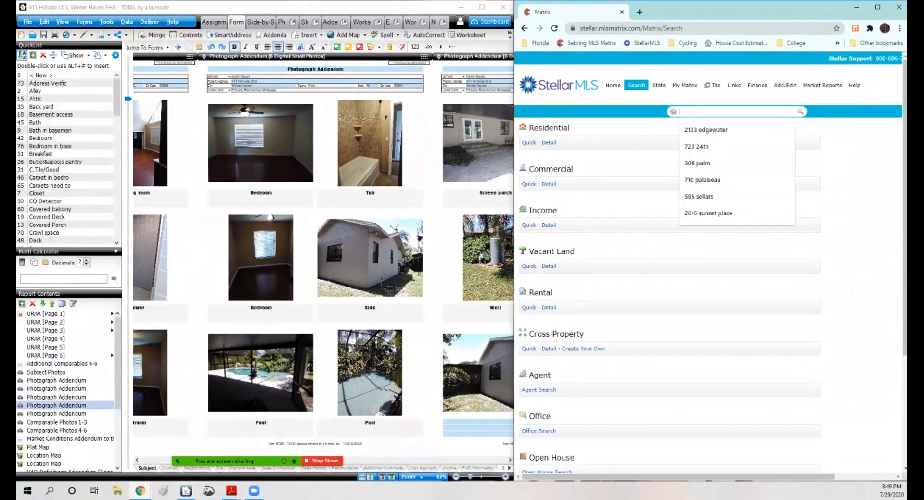
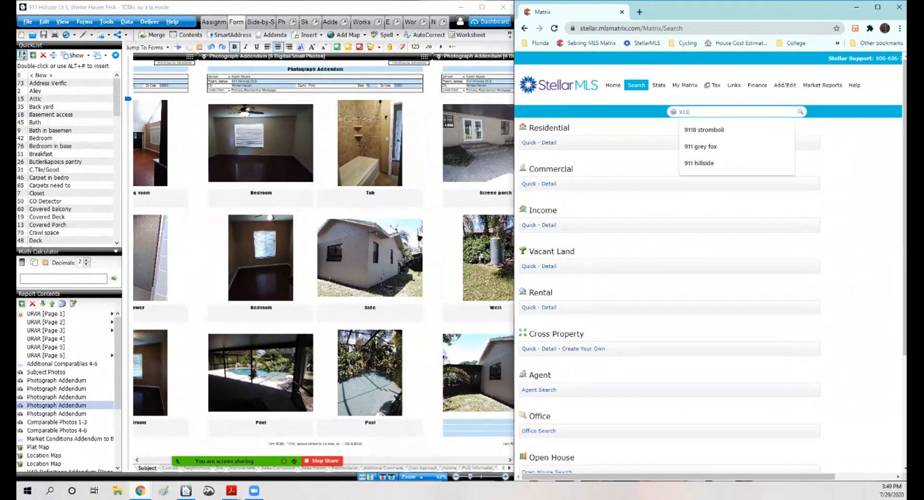
{"action": "key", "text": "Return"}
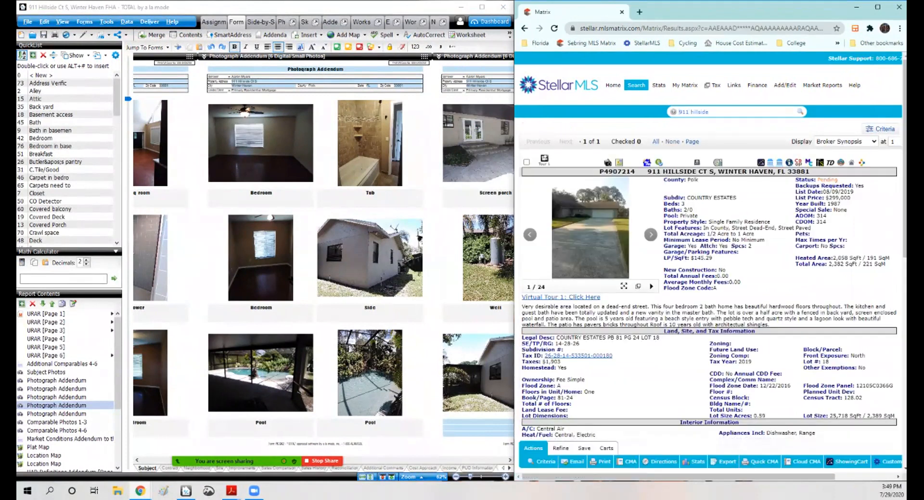
{"action": "scroll", "coordinate": [709, 245], "scroll_direction": "down", "scroll_amount": 2}
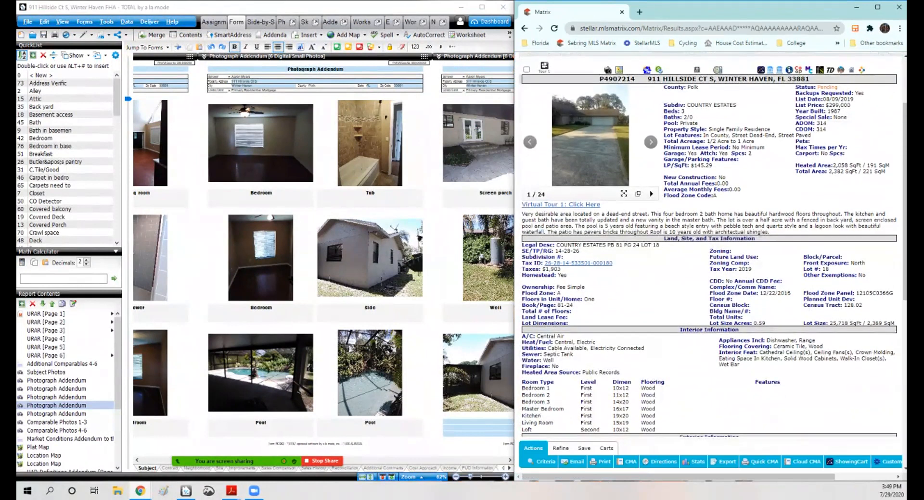
{"action": "left_click", "coordinate": [696, 70]}
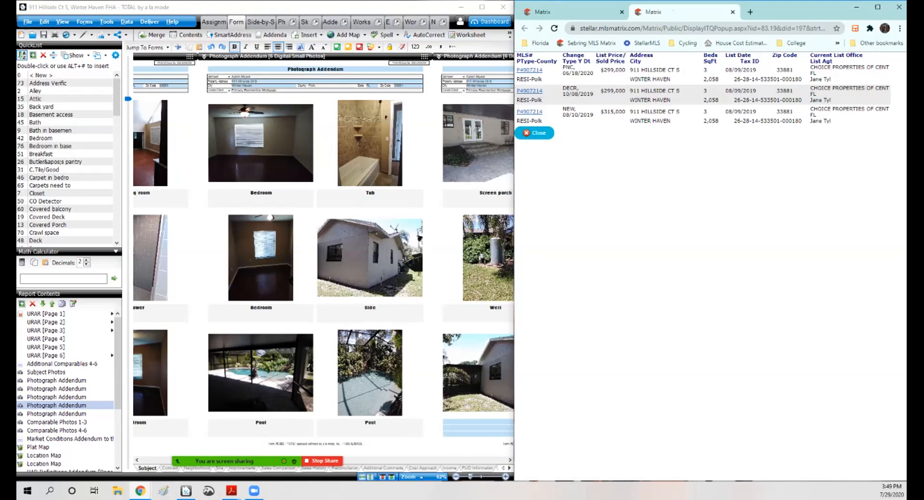
Step: Open the first URAR page of the report, zoom in, and select the R.E. Taxes field
{"action": "left_click", "coordinate": [45, 315]}
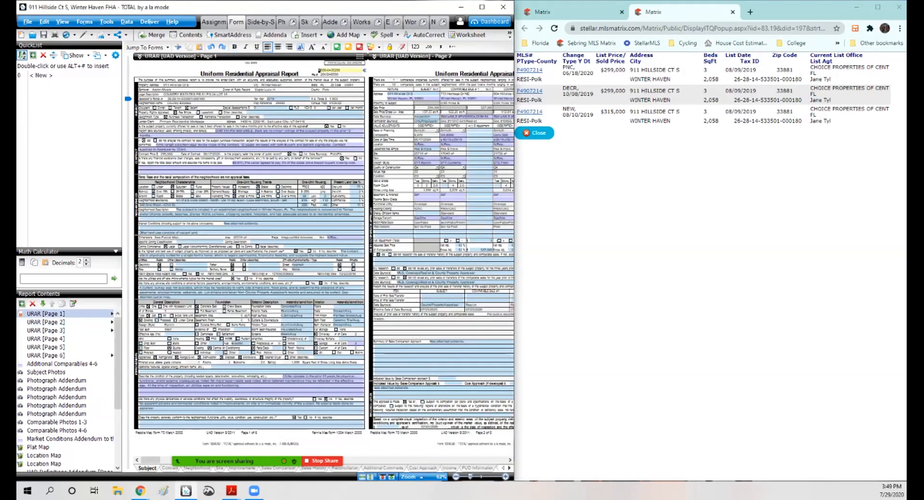
{"action": "left_click", "coordinate": [411, 477]}
{"action": "left_click", "coordinate": [346, 439]}
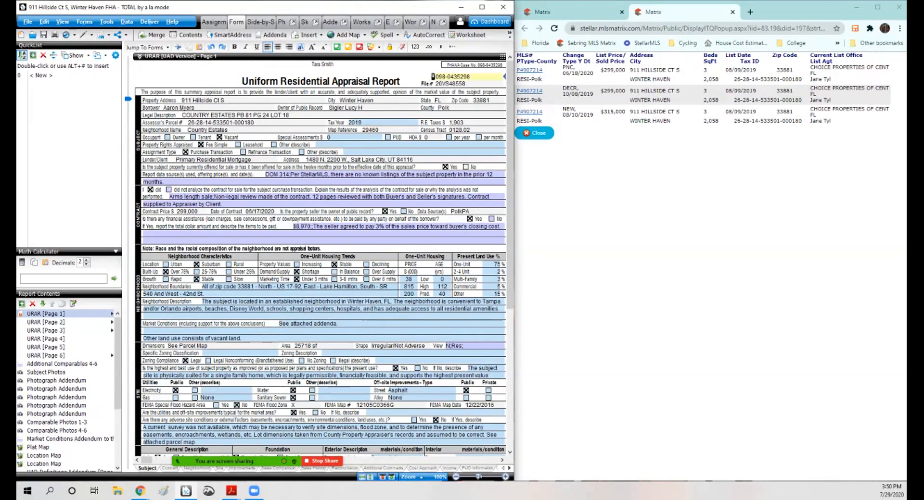
{"action": "left_click", "coordinate": [446, 122]}
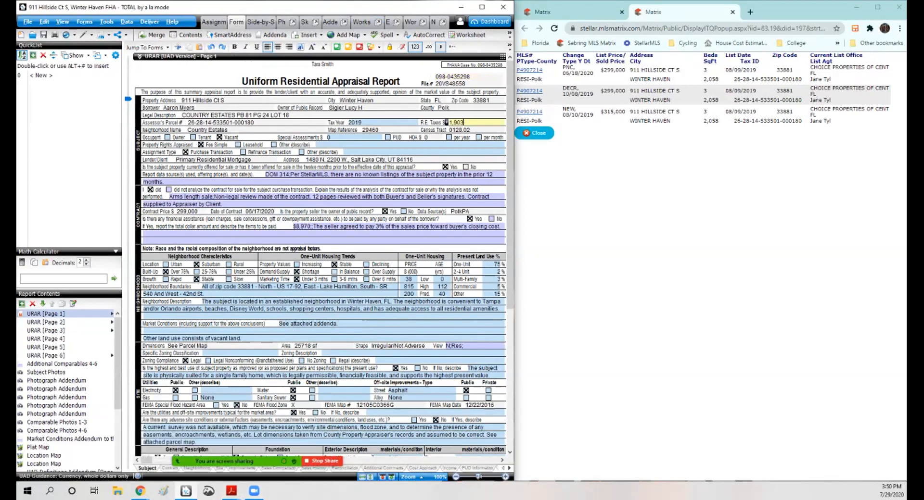
{"action": "left_click", "coordinate": [750, 12]}
{"action": "left_click", "coordinate": [654, 12]}
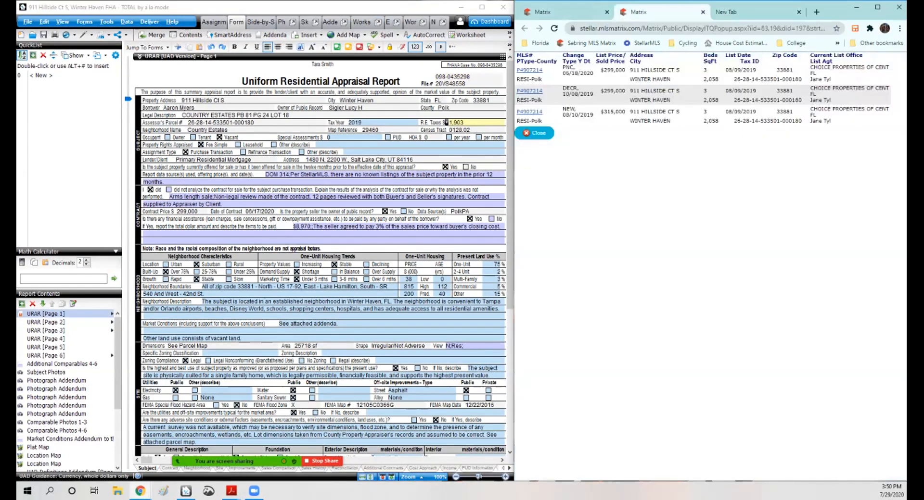
{"action": "left_click", "coordinate": [571, 12]}
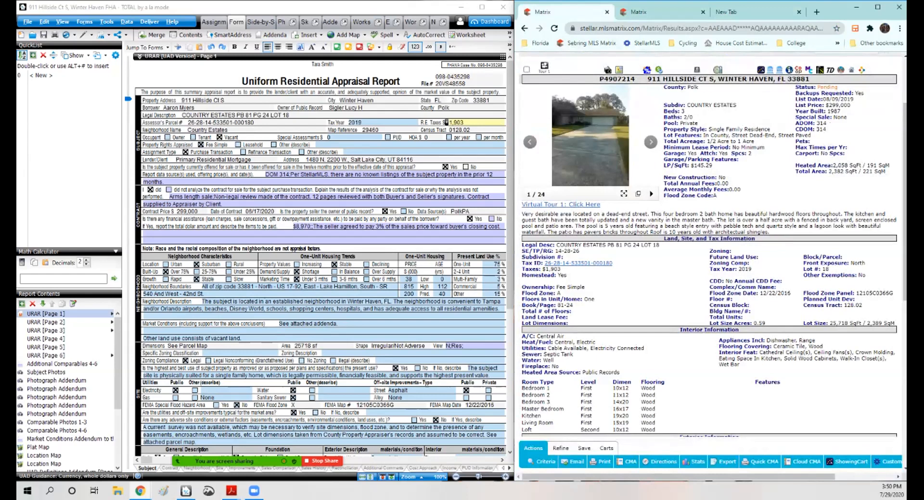
{"action": "scroll", "coordinate": [710, 246], "scroll_direction": "down", "scroll_amount": 6}
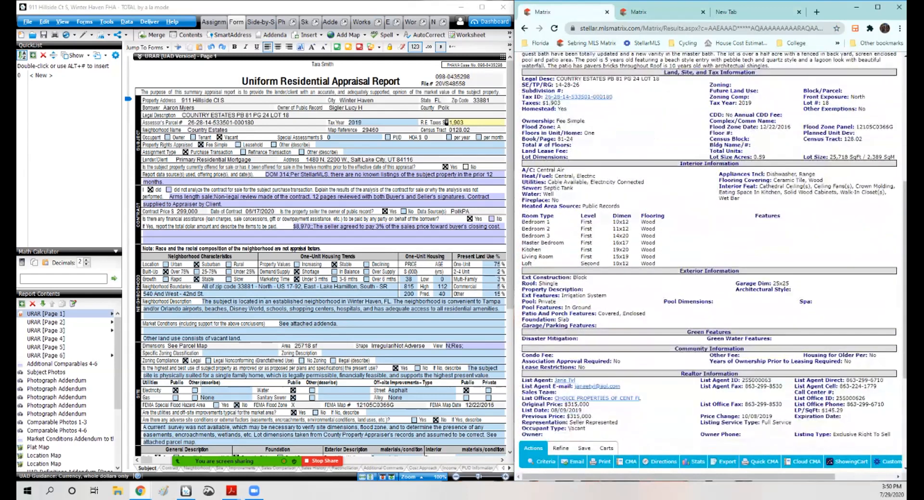
{"action": "scroll", "coordinate": [710, 231], "scroll_direction": "down", "scroll_amount": 1}
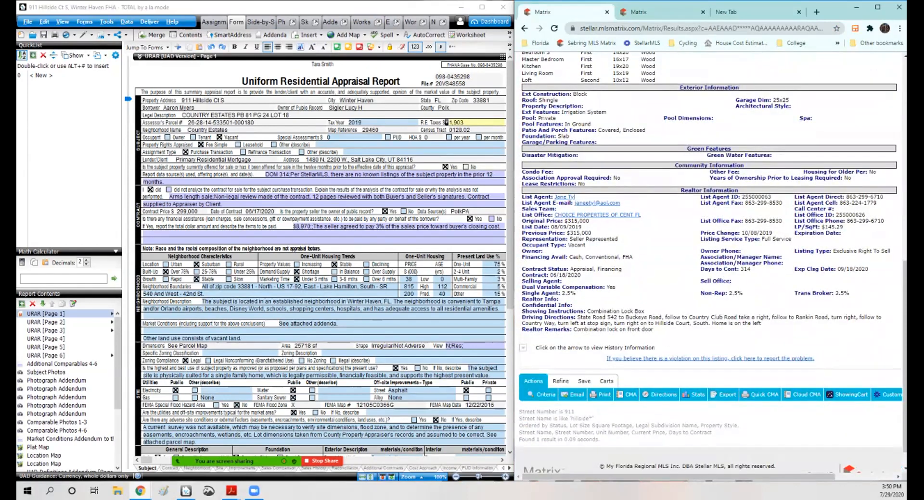
{"action": "scroll", "coordinate": [710, 246], "scroll_direction": "up", "scroll_amount": 8}
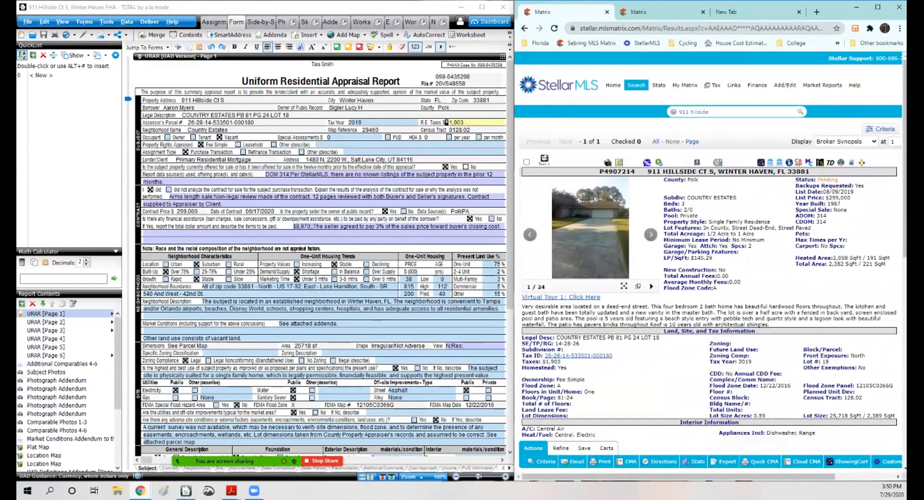
{"action": "scroll", "coordinate": [710, 245], "scroll_direction": "down", "scroll_amount": 1}
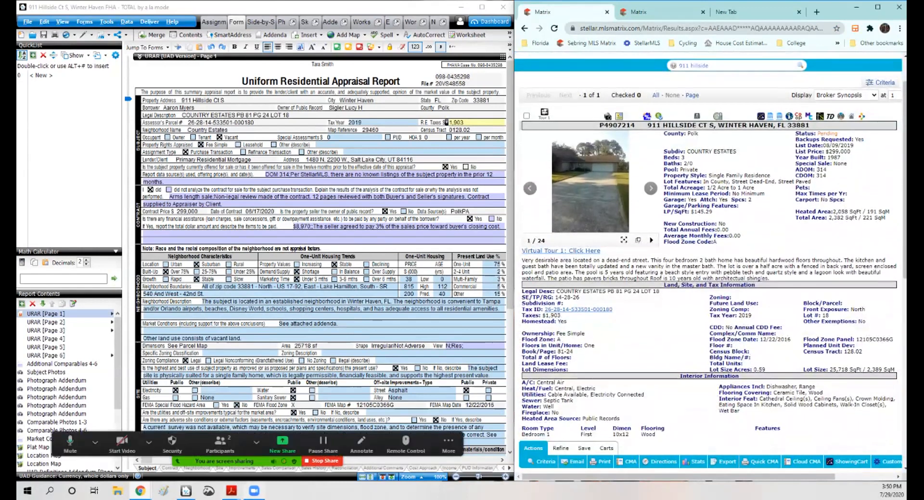
Step: Switch to the appraisal order PDF in Adobe Reader
{"action": "mouse_move", "coordinate": [231, 491]}
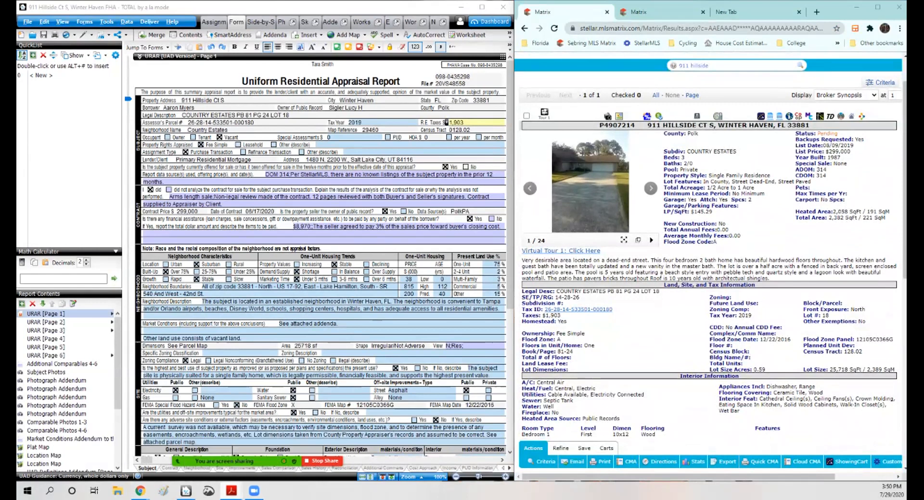
{"action": "left_click_drag", "start_coordinate": [906, 31], "coordinate": [710, 8]}
{"action": "left_click", "coordinate": [794, 220]}
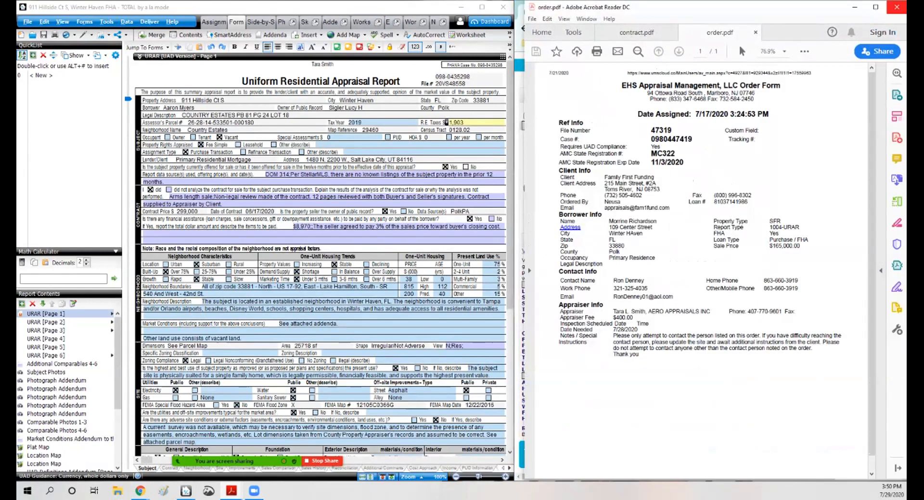
Step: Open the 7-20 appraisal files folder in File Explorer
{"action": "left_click", "coordinate": [896, 8]}
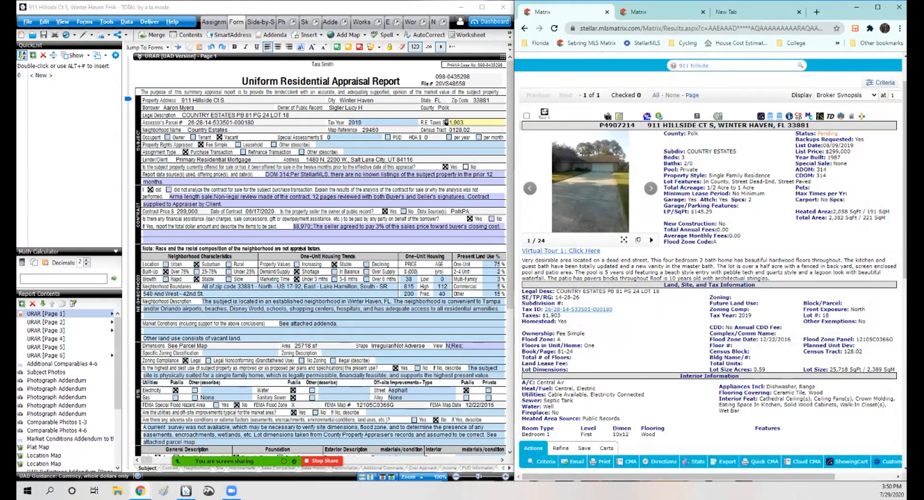
{"action": "left_click", "coordinate": [118, 491]}
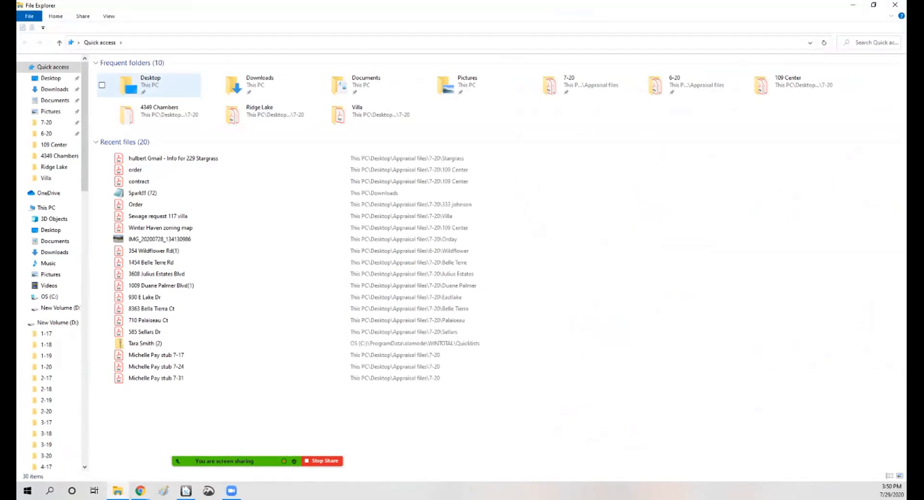
{"action": "left_click", "coordinate": [149, 85]}
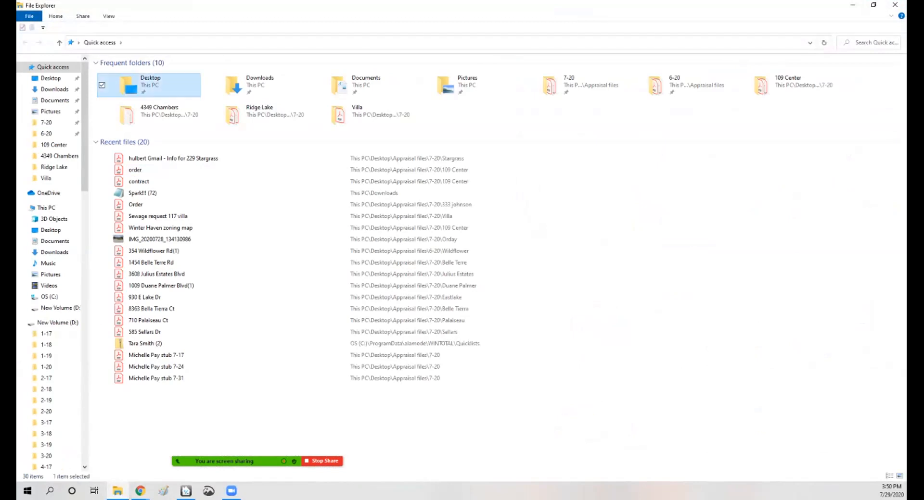
{"action": "double_click", "coordinate": [150, 85]}
{"action": "left_click", "coordinate": [46, 122]}
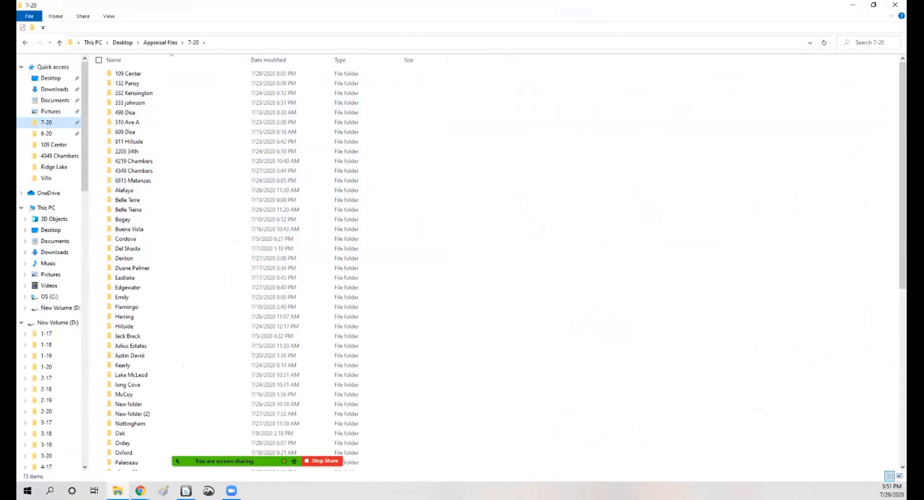
Step: Scroll through the 7-20 folder list looking for the Hillside job folder
{"action": "scroll", "coordinate": [231, 265], "scroll_direction": "down", "scroll_amount": 4}
{"action": "scroll", "coordinate": [231, 264], "scroll_direction": "up", "scroll_amount": 4}
{"action": "scroll", "coordinate": [231, 264], "scroll_direction": "down", "scroll_amount": 6}
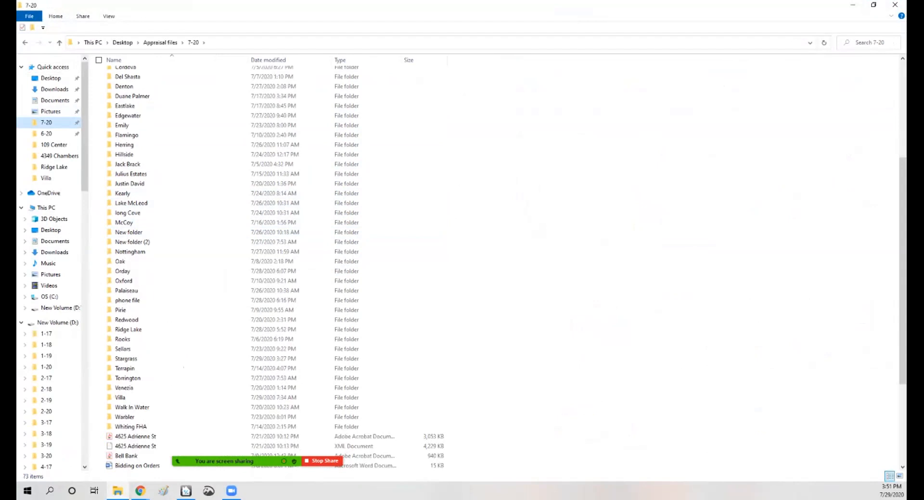
{"action": "scroll", "coordinate": [231, 264], "scroll_direction": "down", "scroll_amount": 3}
{"action": "scroll", "coordinate": [231, 265], "scroll_direction": "up", "scroll_amount": 4}
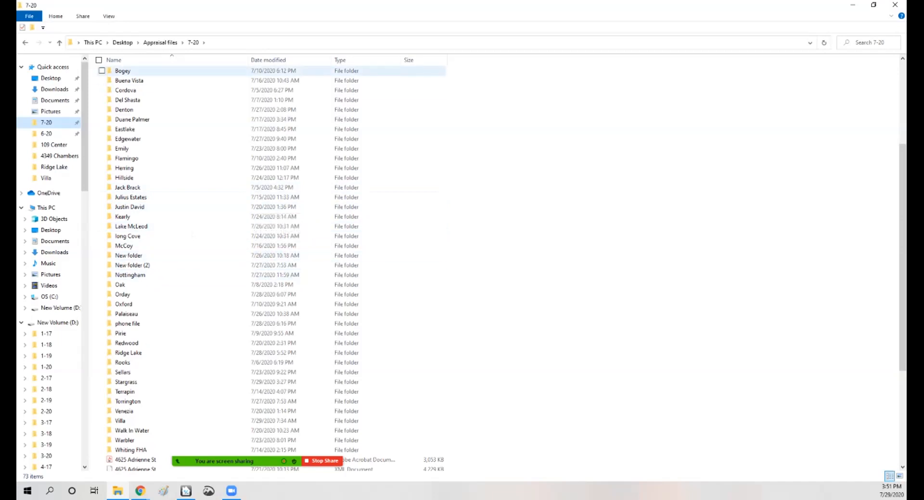
{"action": "scroll", "coordinate": [269, 206], "scroll_direction": "down", "scroll_amount": 5}
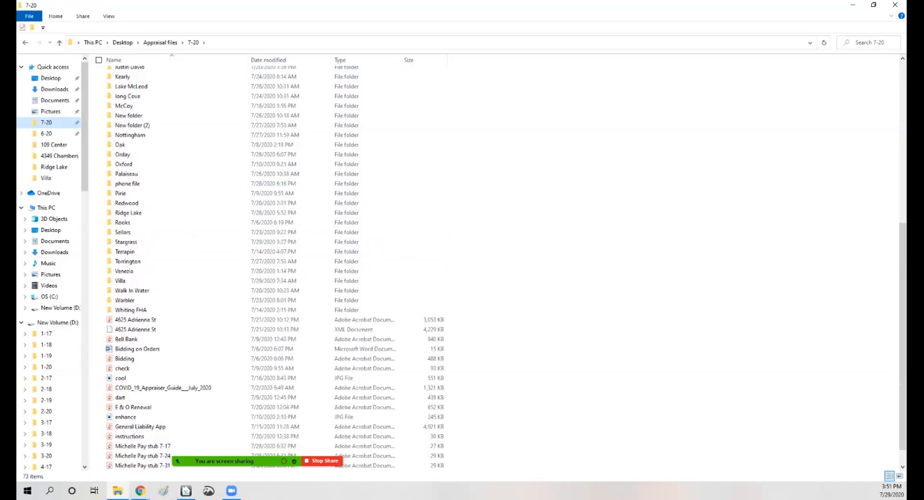
{"action": "scroll", "coordinate": [270, 206], "scroll_direction": "up", "scroll_amount": 1}
{"action": "scroll", "coordinate": [270, 207], "scroll_direction": "up", "scroll_amount": 5}
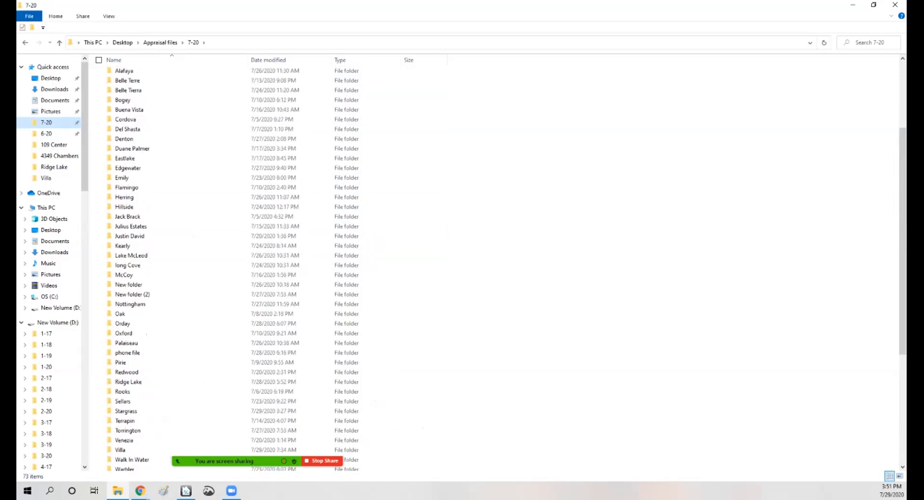
{"action": "scroll", "coordinate": [269, 265], "scroll_direction": "down", "scroll_amount": 2}
{"action": "scroll", "coordinate": [269, 264], "scroll_direction": "up", "scroll_amount": 6}
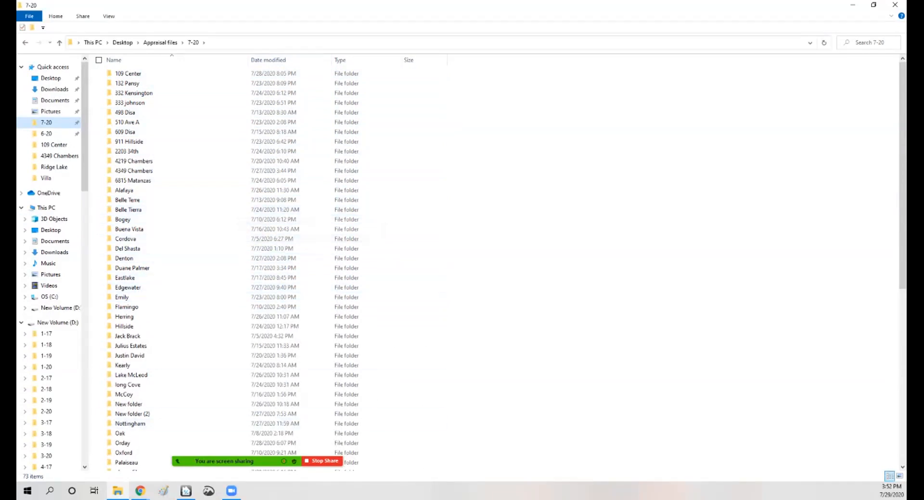
{"action": "scroll", "coordinate": [192, 385], "scroll_direction": "down", "scroll_amount": 2}
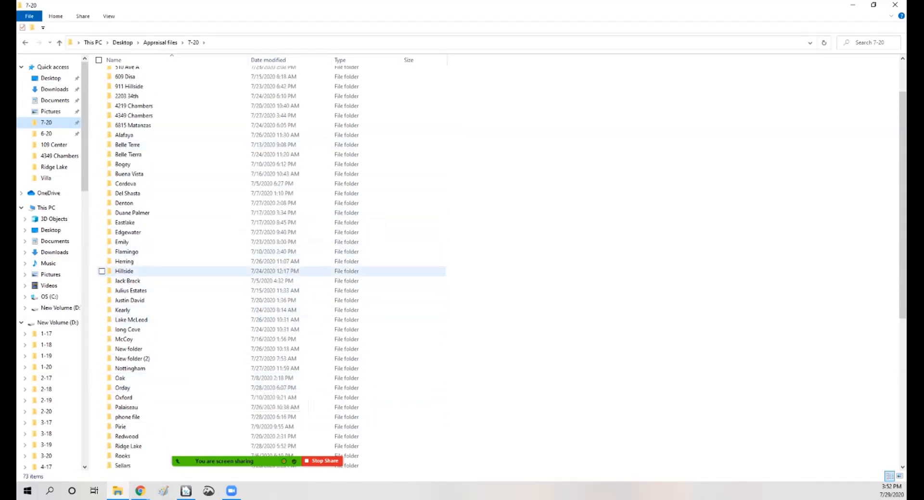
Step: Open the contract PDF from the Hillside folder and close File Explorer
{"action": "double_click", "coordinate": [124, 271]}
{"action": "double_click", "coordinate": [144, 74]}
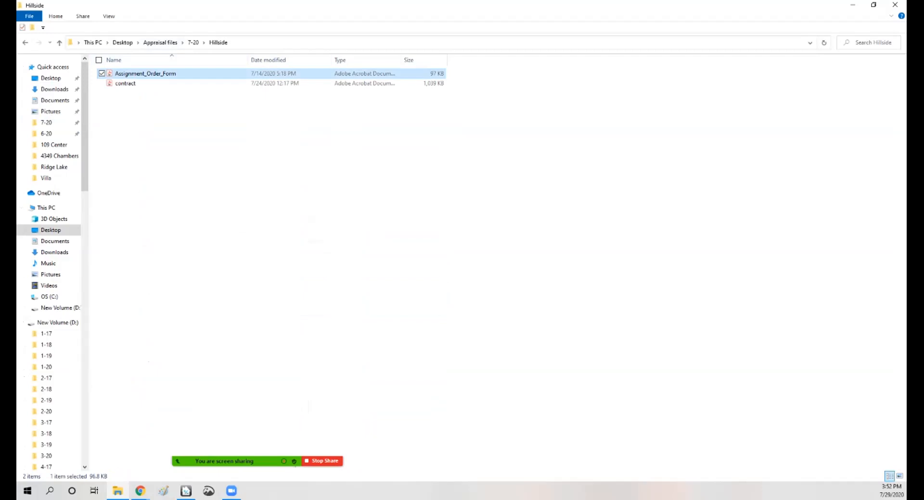
{"action": "double_click", "coordinate": [126, 83]}
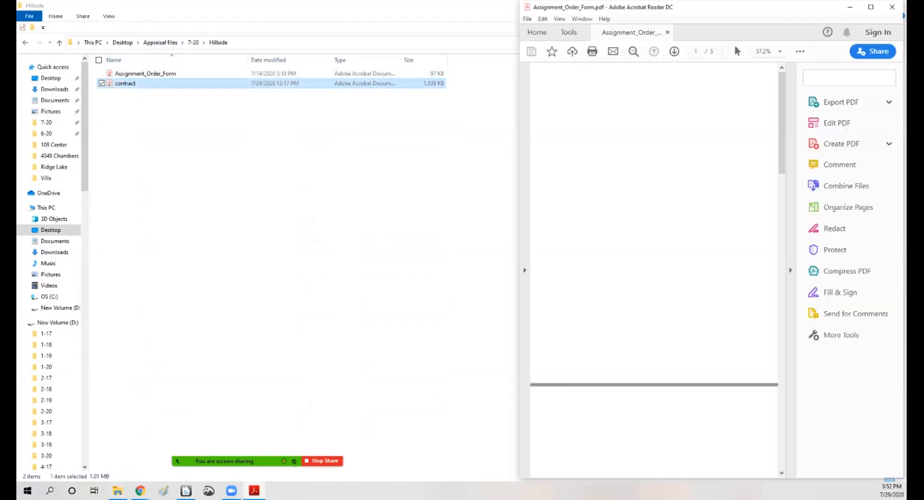
{"action": "left_click", "coordinate": [849, 7]}
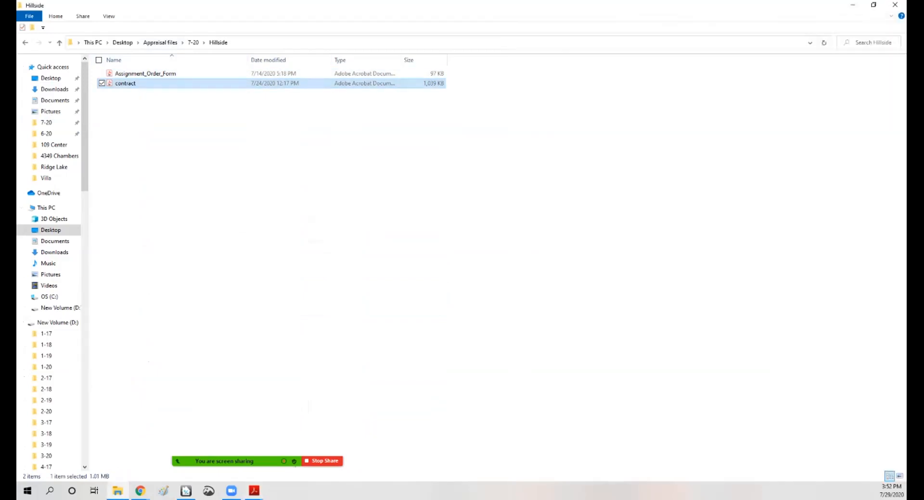
{"action": "left_click", "coordinate": [894, 5]}
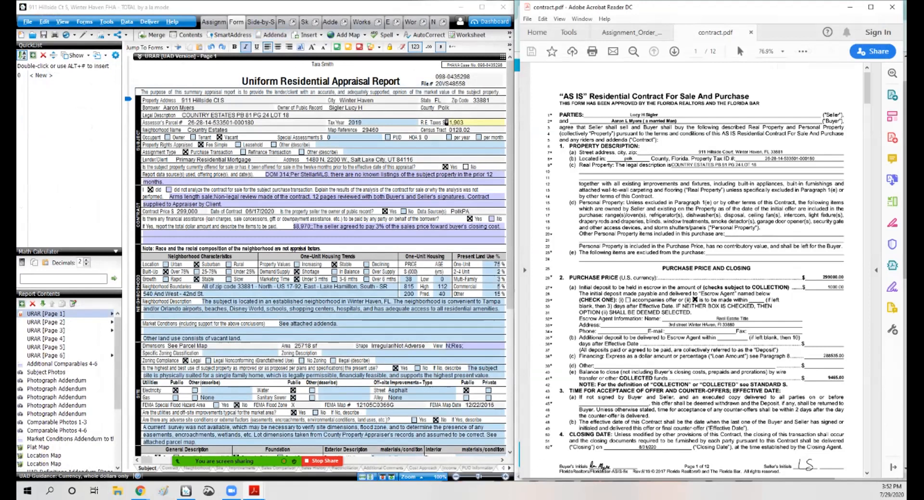
Step: Jump to page 11 of the contract to review its addenda and additional terms
{"action": "left_click", "coordinate": [196, 108]}
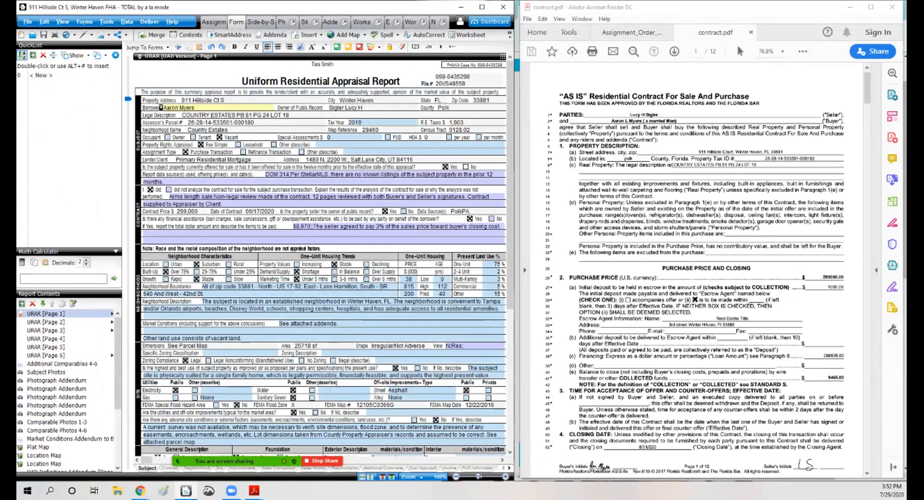
{"action": "scroll", "coordinate": [696, 270], "scroll_direction": "down", "scroll_amount": 20}
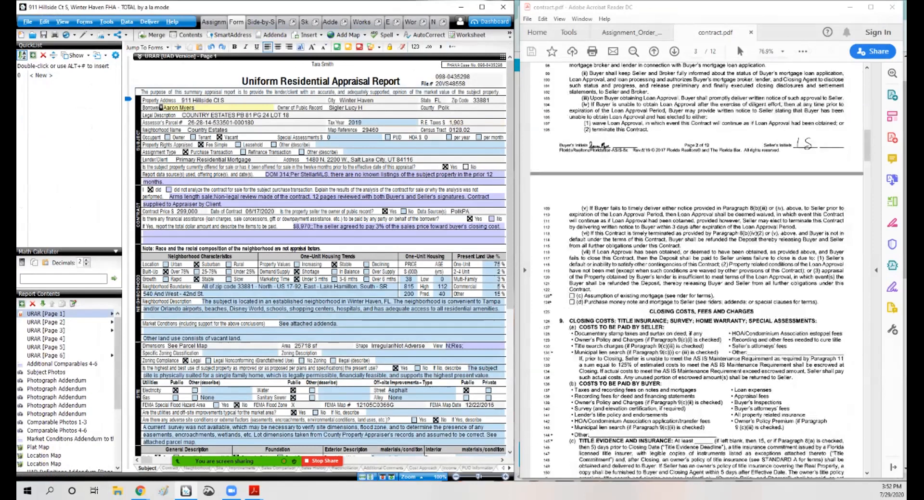
{"action": "left_click", "coordinate": [674, 51]}
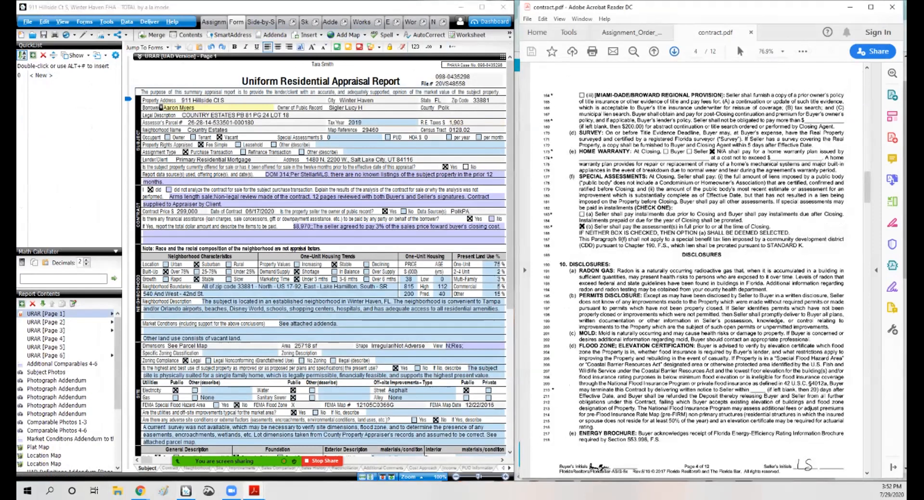
{"action": "key", "text": "ctrl+shift+n"}
{"action": "type", "text": "11"}
{"action": "key", "text": "Return"}
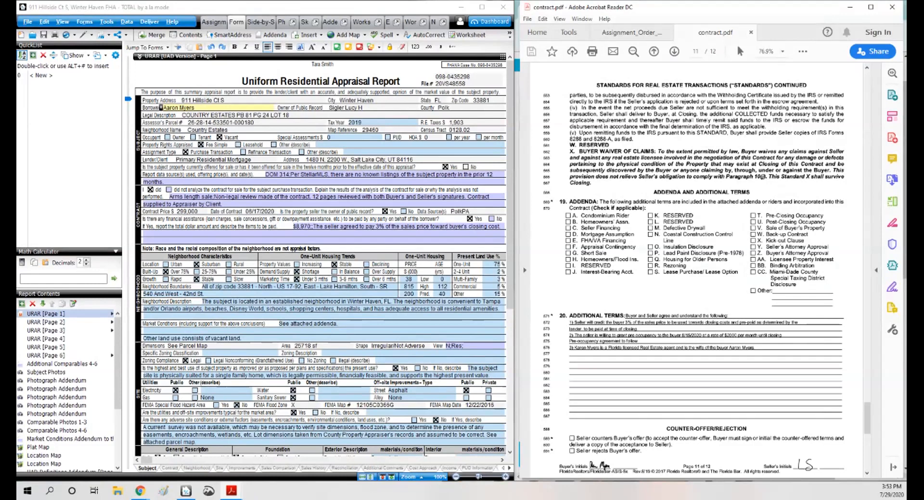
Step: Open the report's financial assistance details for the seller concession and review them
{"action": "left_click", "coordinate": [396, 228]}
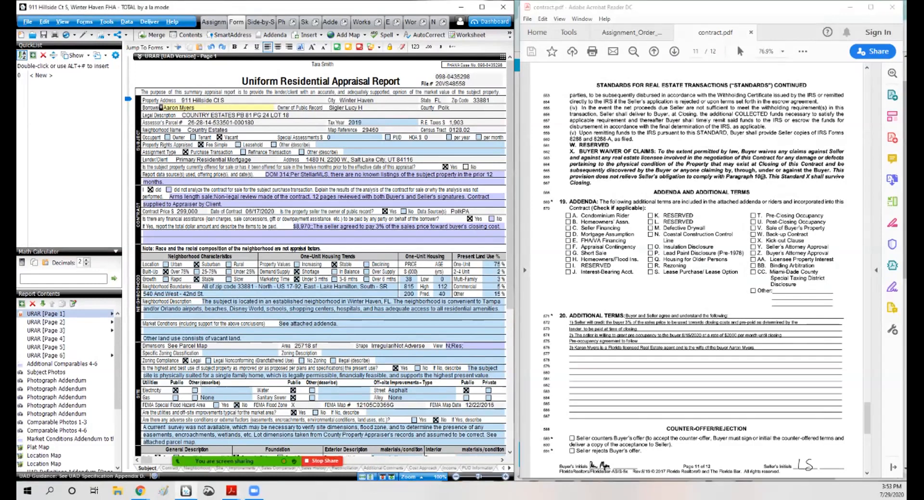
{"action": "left_click", "coordinate": [409, 194]}
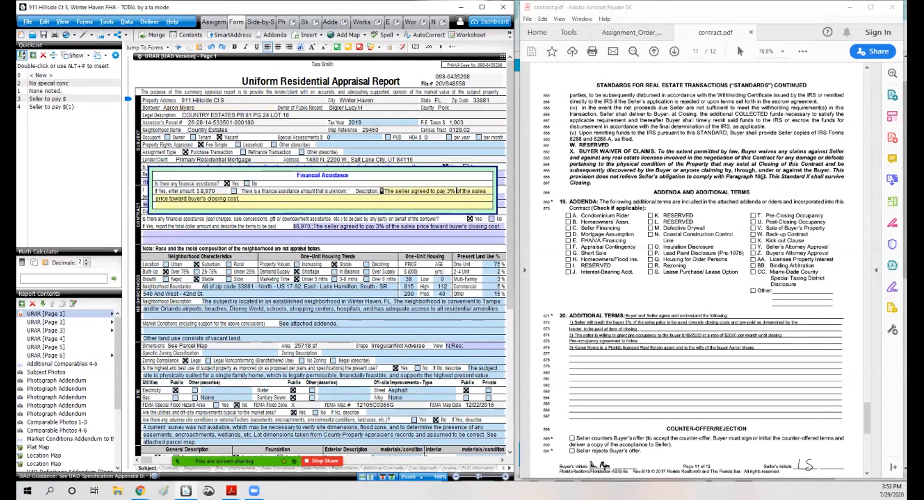
{"action": "left_click", "coordinate": [409, 145]}
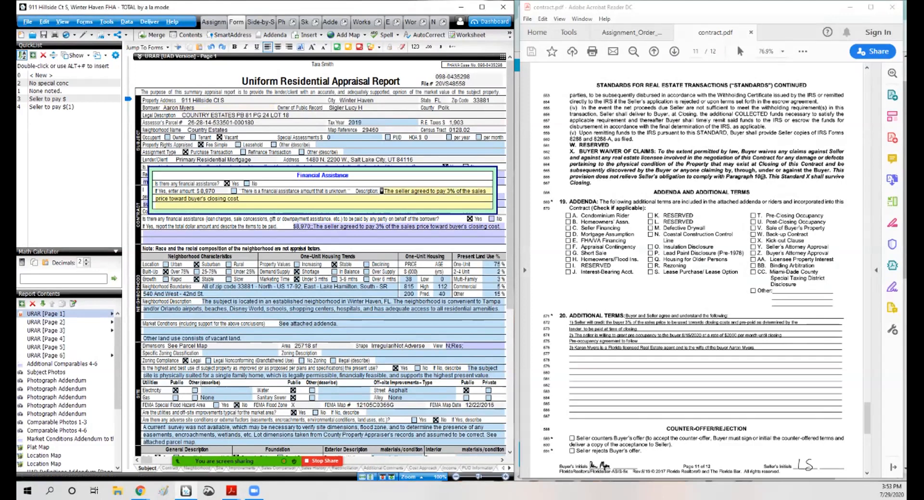
{"action": "scroll", "coordinate": [320, 255], "scroll_direction": "down", "scroll_amount": 3}
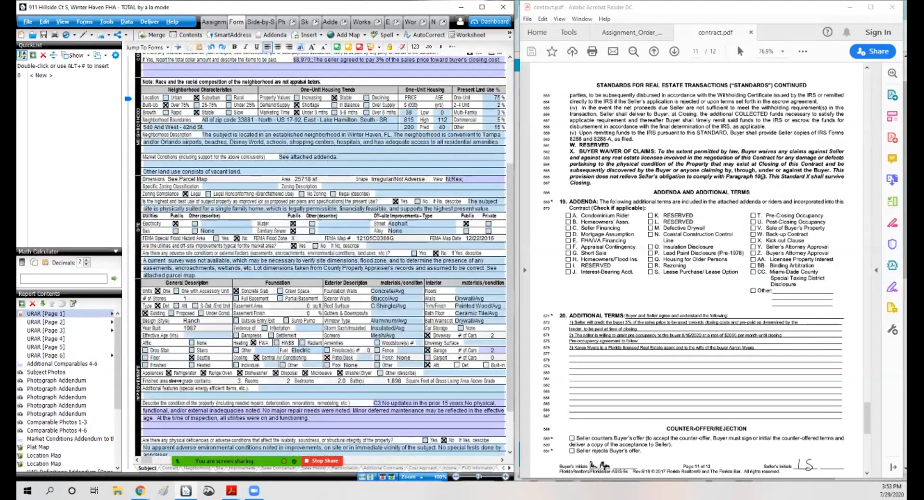
Step: Open the Zoning Polk County Data Viewer from the browser's Polk County bookmarks and accept its disclaimer
{"action": "left_click", "coordinate": [240, 186]}
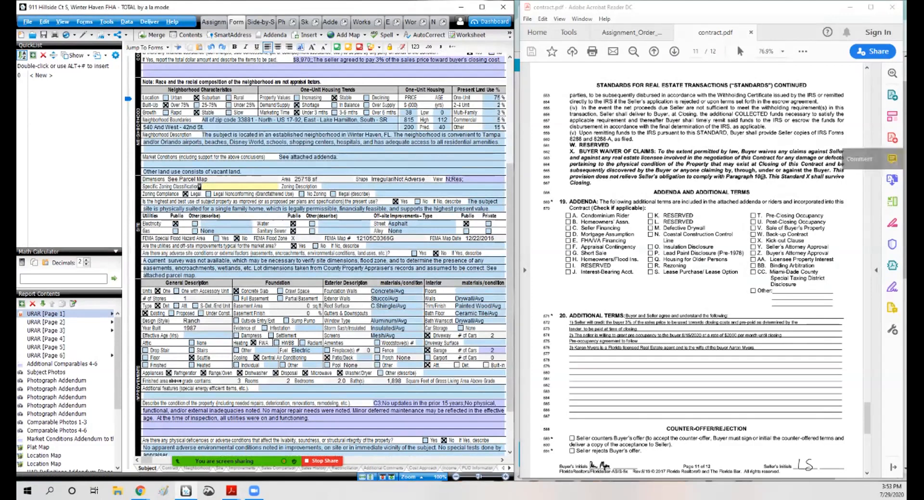
{"action": "left_click", "coordinate": [849, 7]}
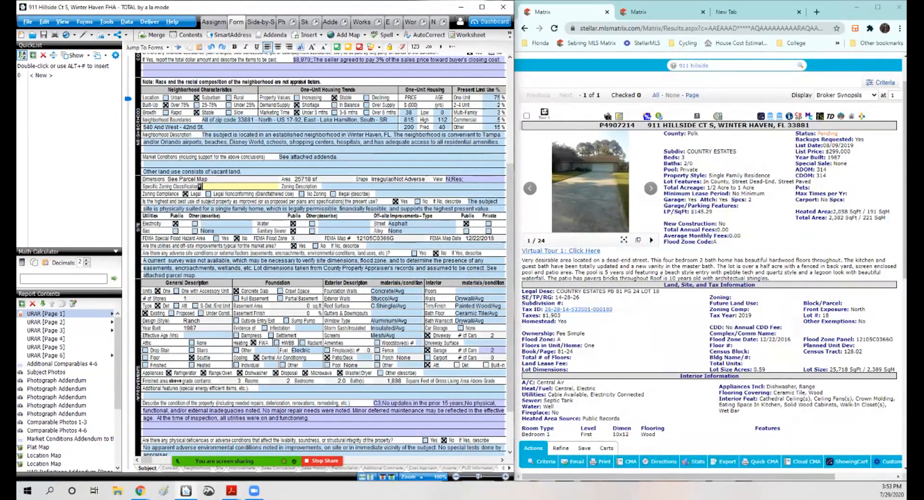
{"action": "left_click", "coordinate": [736, 12]}
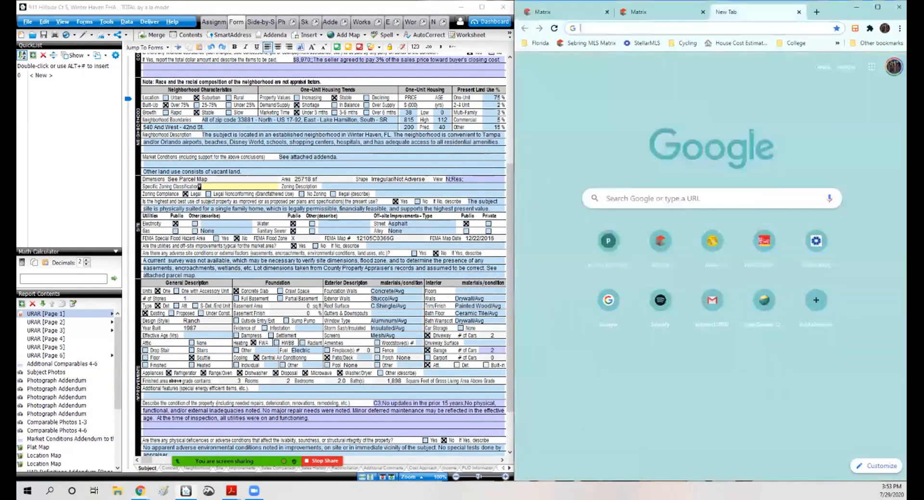
{"action": "left_click", "coordinate": [537, 43]}
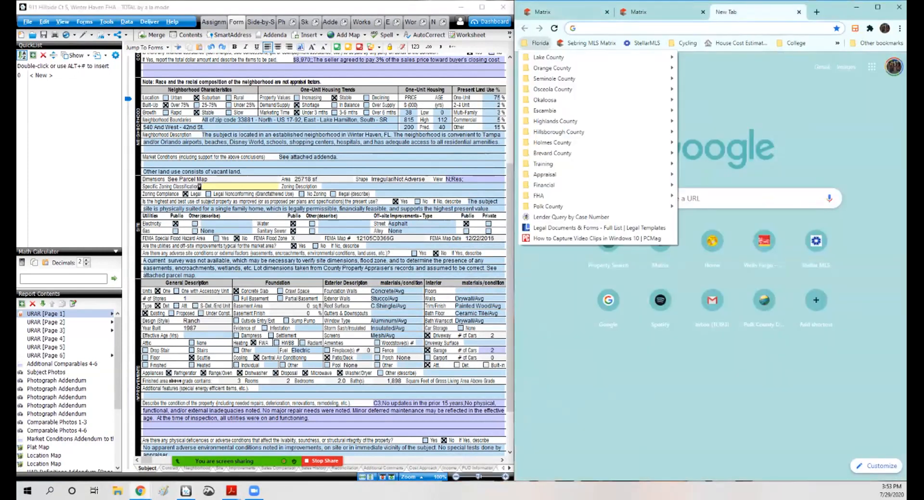
{"action": "mouse_move", "coordinate": [548, 206]}
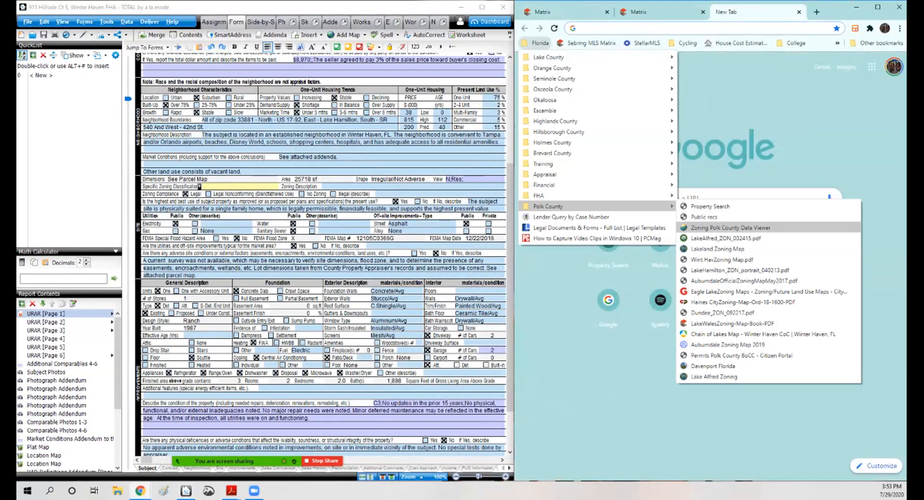
{"action": "left_click", "coordinate": [713, 228]}
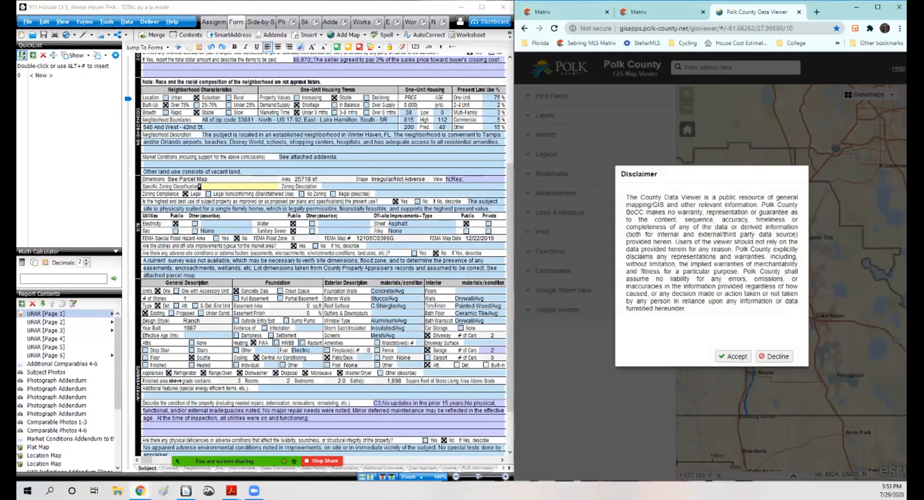
{"action": "left_click", "coordinate": [733, 356]}
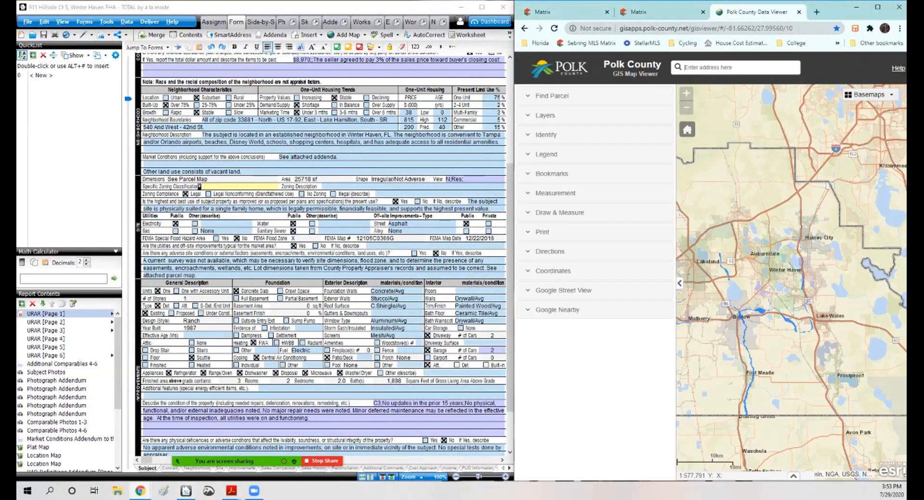
{"action": "key", "text": "Return"}
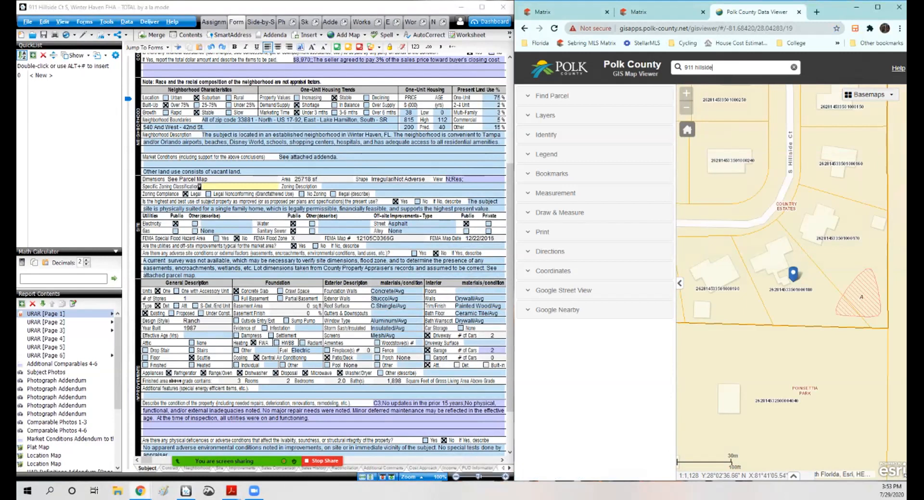
{"action": "left_click", "coordinate": [545, 115]}
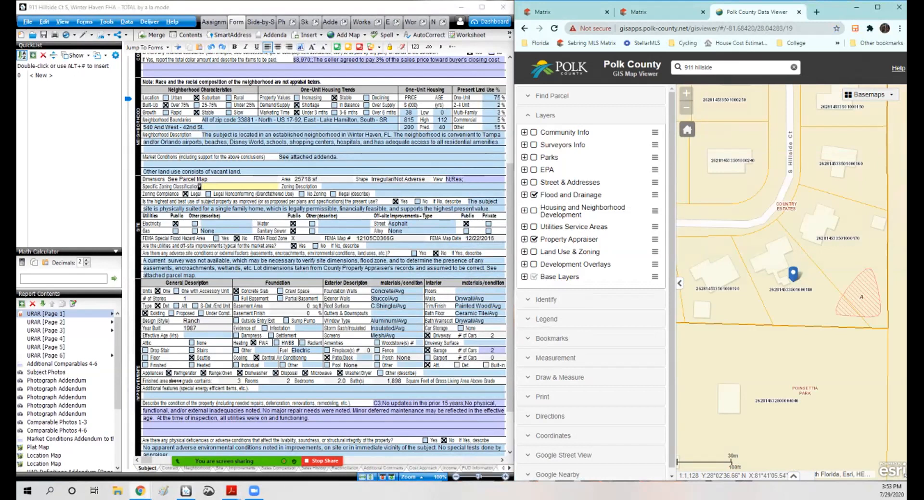
{"action": "left_click", "coordinate": [533, 252]}
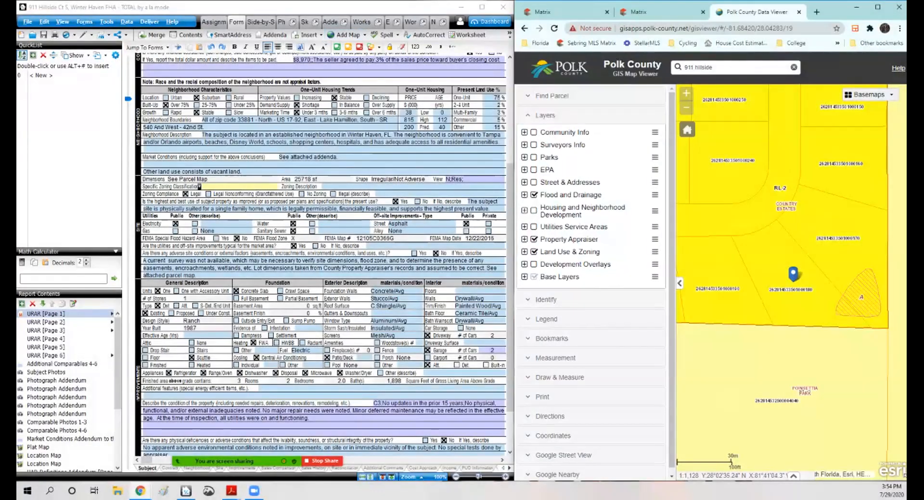
Step: Enter RL-2 as the specific zoning classification in the report
{"action": "left_click", "coordinate": [423, 22]}
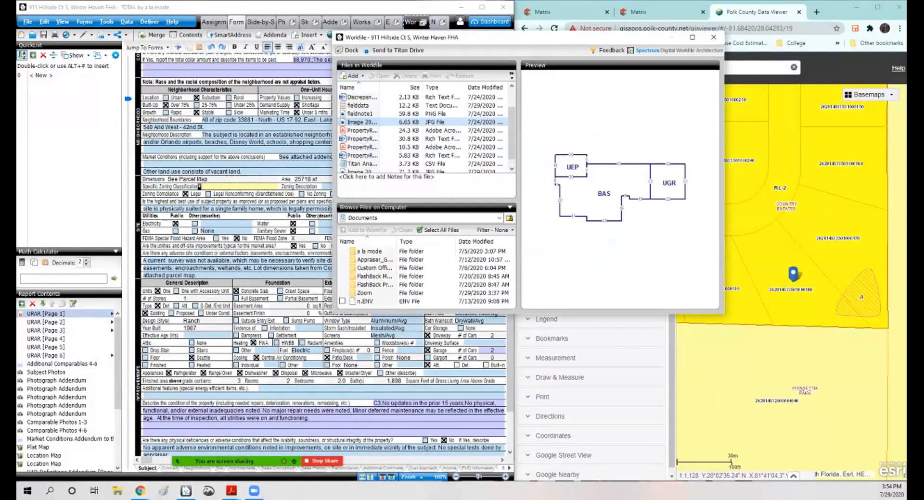
{"action": "left_click", "coordinate": [714, 37]}
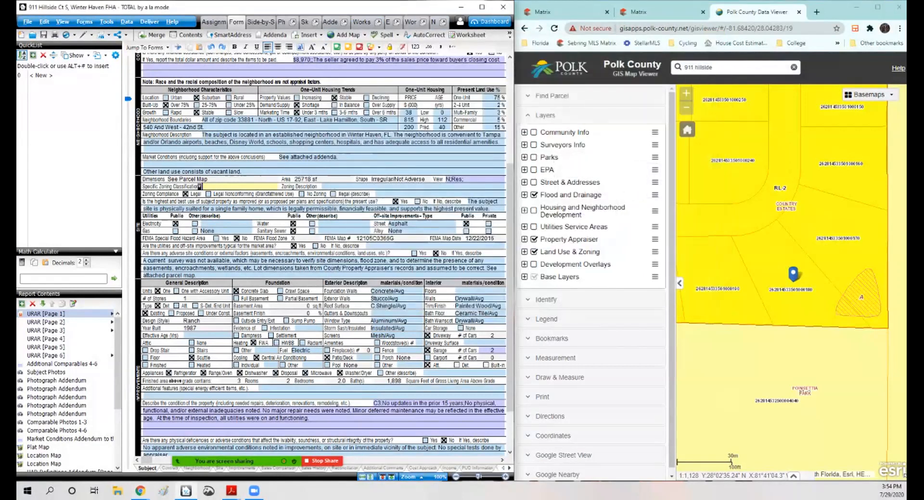
{"action": "type", "text": "RL-2"}
{"action": "key", "text": "Tab"}
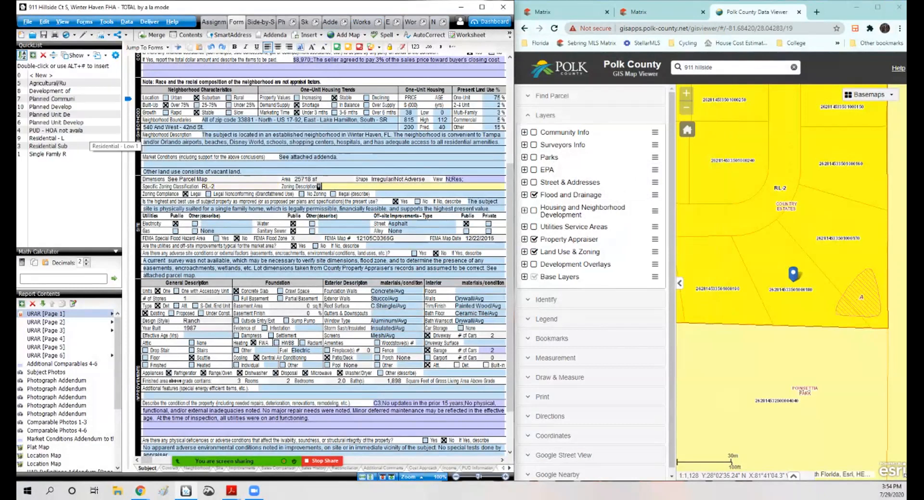
Step: Enter Residential - Low 2 as the zoning description in the report's site section
{"action": "double_click", "coordinate": [90, 138]}
{"action": "key", "text": "shift+Tab"}
{"action": "key", "text": "BackSpace"}
{"action": "type", "text": "2"}
Step: Search the web in a new browser tab for polk county zoning district rl-2
{"action": "left_click", "coordinate": [816, 11]}
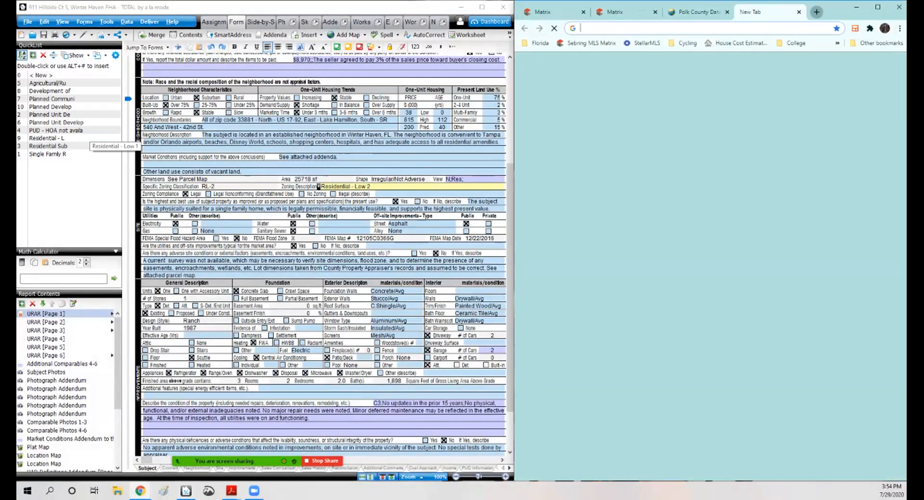
{"action": "type", "text": "polk county zoning"}
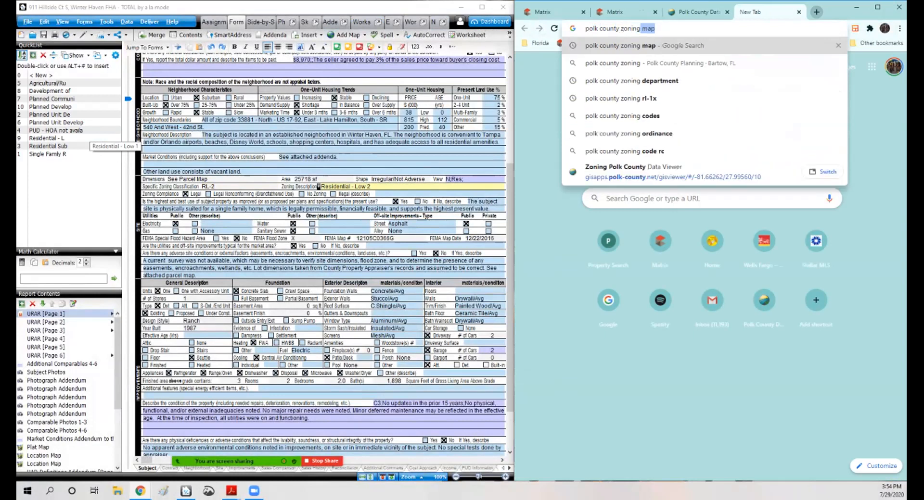
{"action": "key", "text": "BackSpace"}
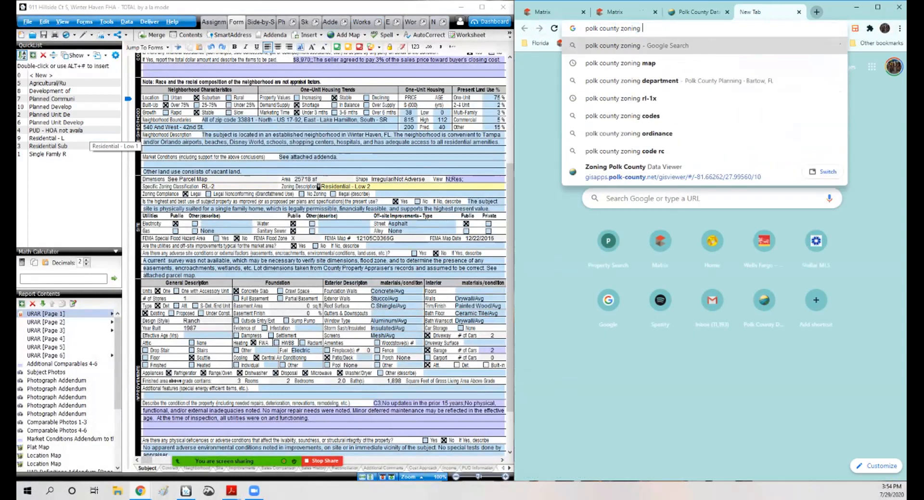
{"action": "type", "text": "district rl-2"}
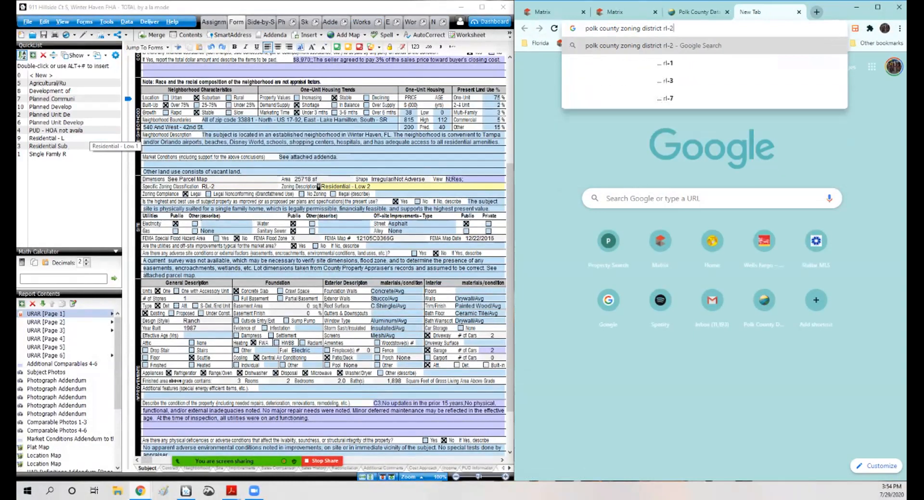
{"action": "key", "text": "Return"}
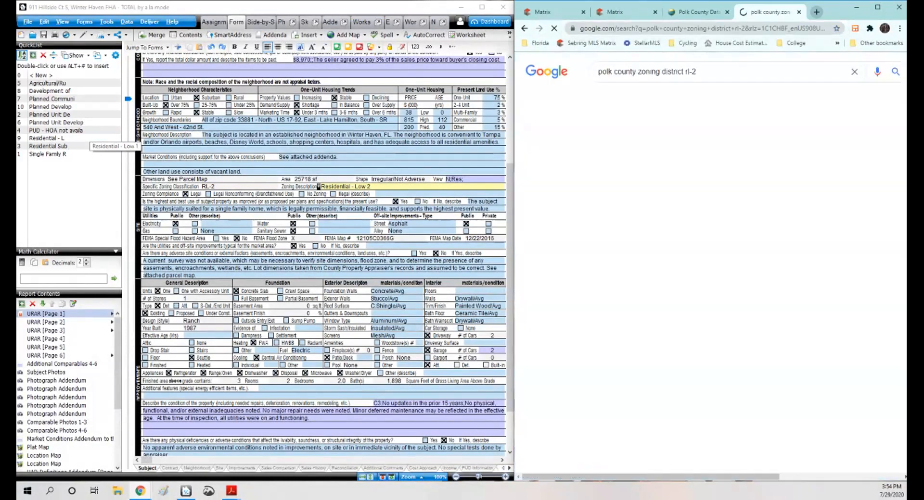
Step: Open Polk County's Land Development Code page and its Chapter 2 Land Use Districts and Regulation document
{"action": "scroll", "coordinate": [716, 263], "scroll_direction": "down", "scroll_amount": 3}
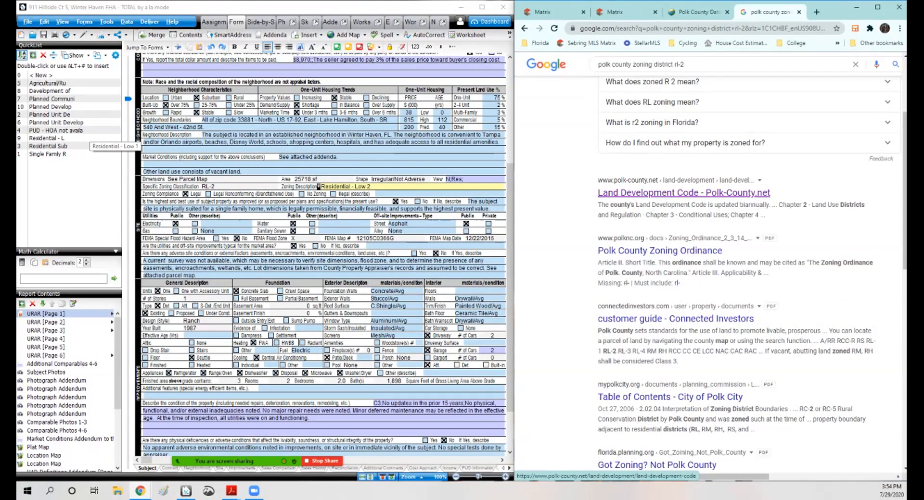
{"action": "left_click", "coordinate": [683, 192]}
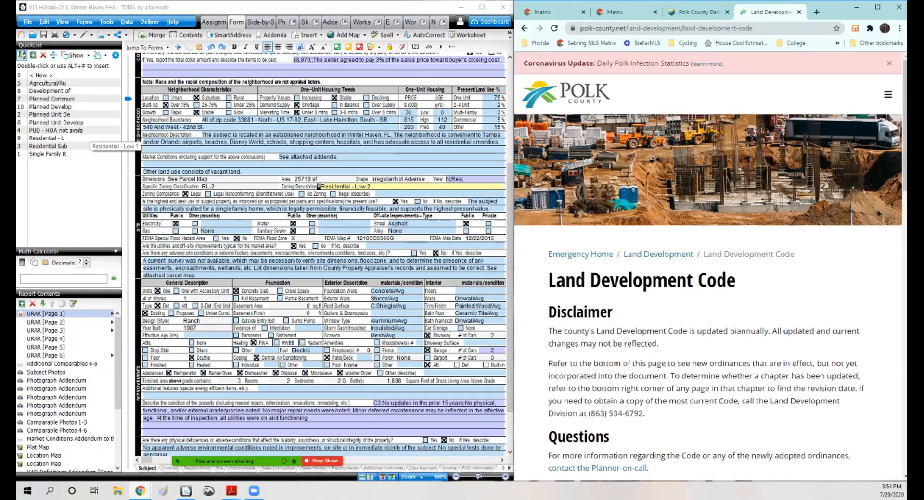
{"action": "scroll", "coordinate": [625, 176], "scroll_direction": "down", "scroll_amount": 6}
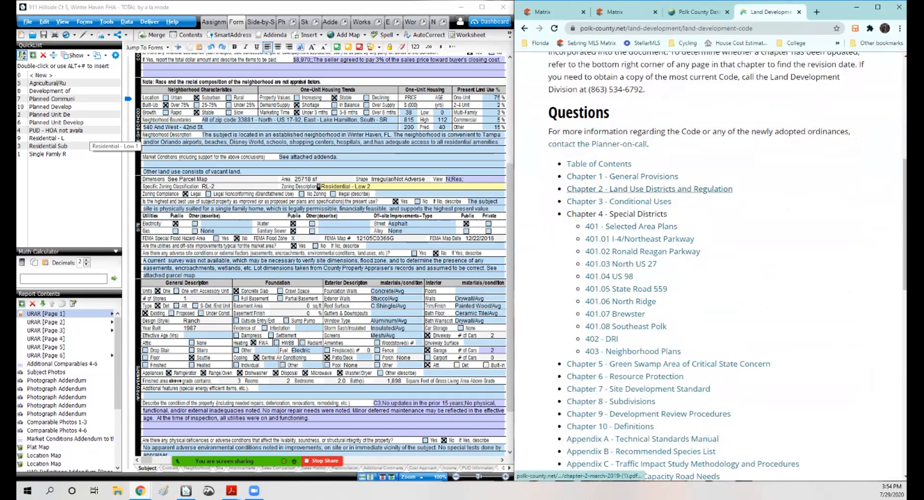
{"action": "left_click", "coordinate": [649, 189]}
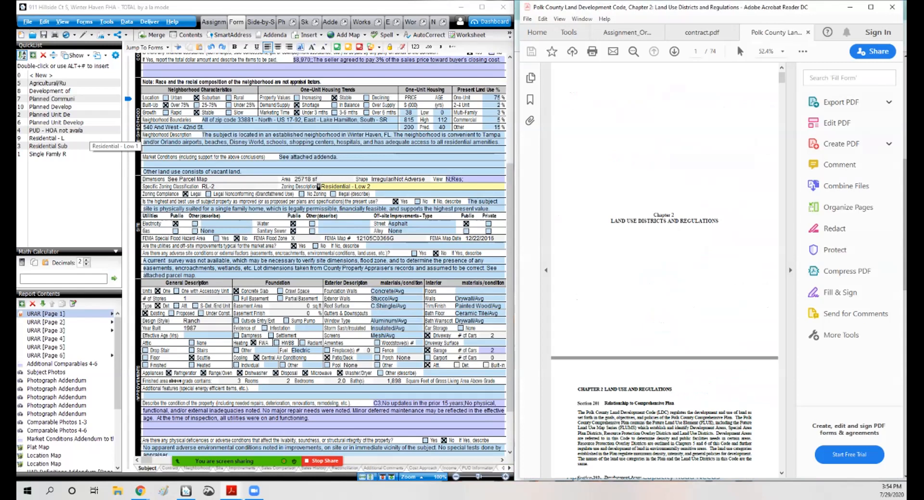
Step: Scroll the code document to the Residential Low-2 (RL-2) district definition and copy that paragraph
{"action": "left_click", "coordinate": [790, 271]}
{"action": "scroll", "coordinate": [707, 271], "scroll_direction": "down", "scroll_amount": 16}
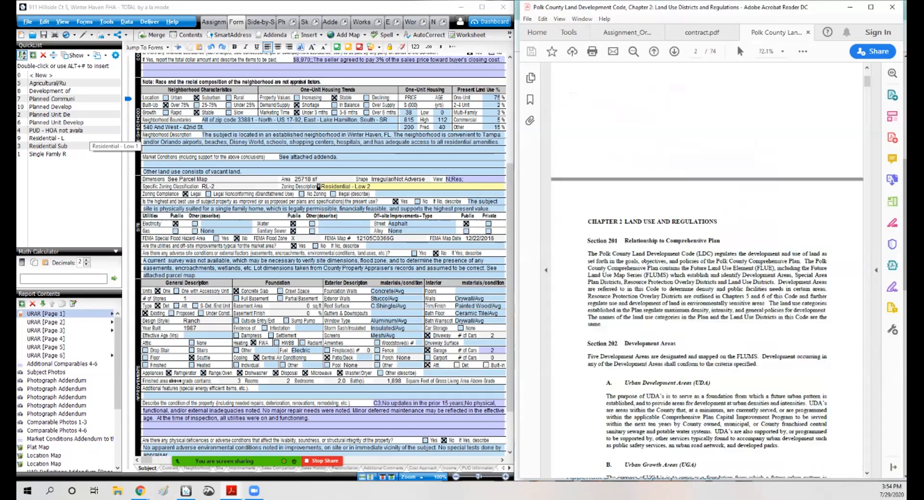
{"action": "scroll", "coordinate": [707, 271], "scroll_direction": "down", "scroll_amount": 10}
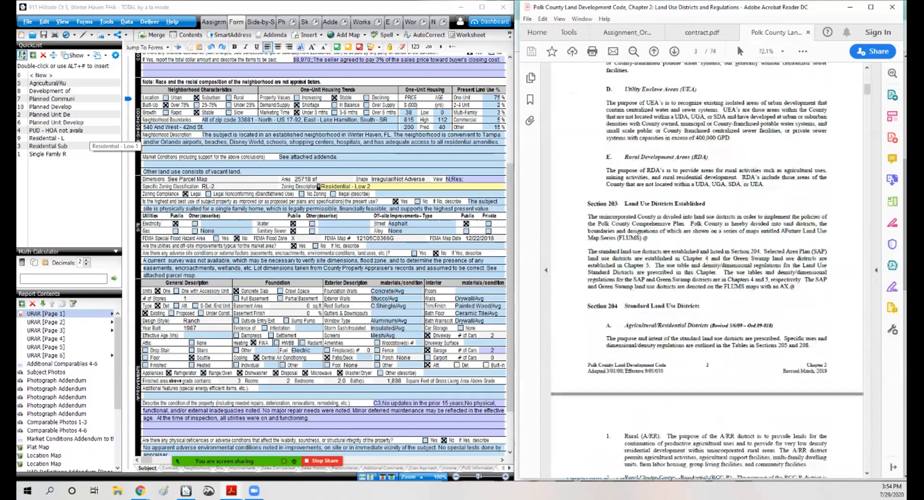
{"action": "scroll", "coordinate": [707, 270], "scroll_direction": "down", "scroll_amount": 2}
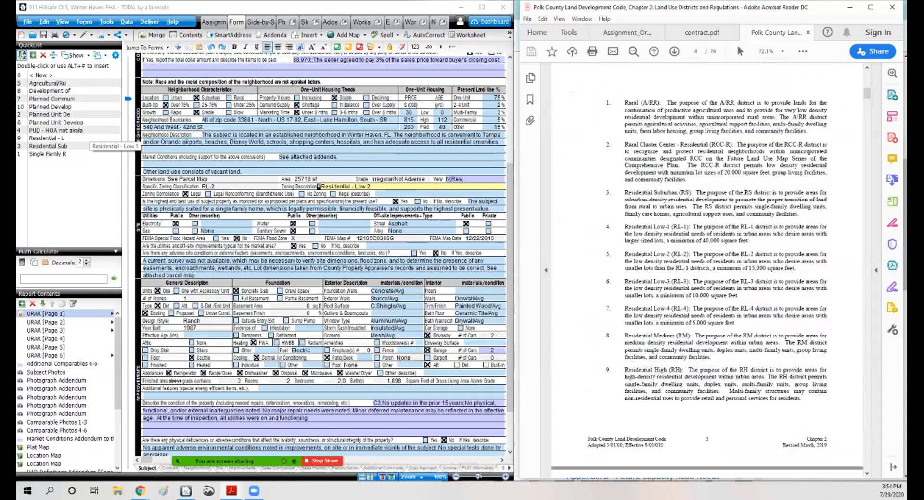
{"action": "left_click_drag", "start_coordinate": [800, 261], "coordinate": [706, 261]}
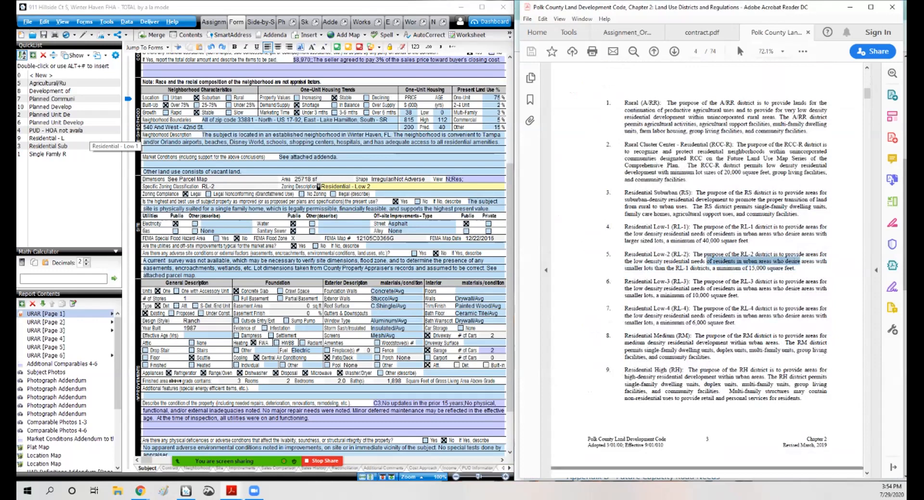
{"action": "left_click_drag", "start_coordinate": [625, 254], "coordinate": [793, 268]}
{"action": "right_click", "coordinate": [731, 263]}
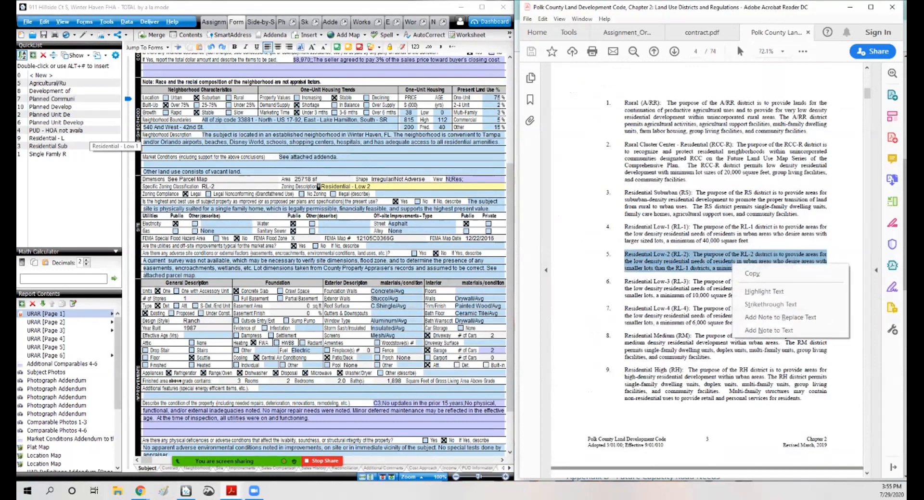
{"action": "left_click", "coordinate": [750, 274]}
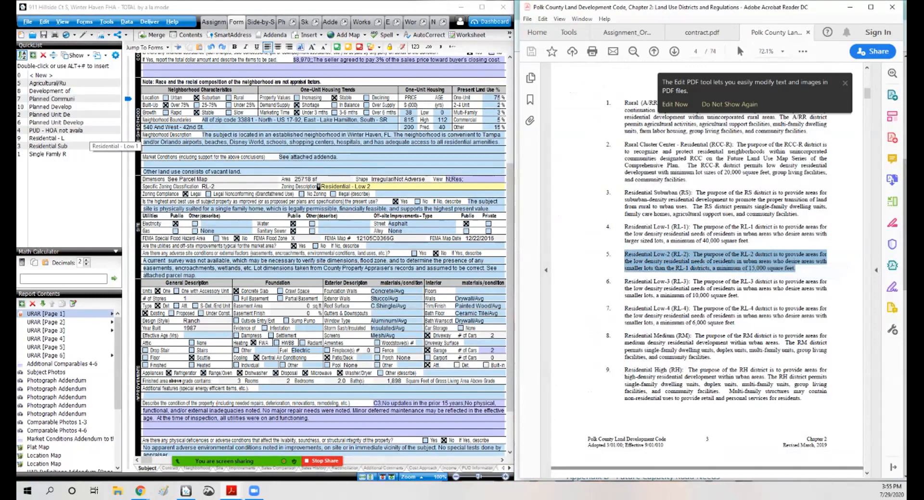
Step: In the maximized report addenda, add a ZONING heading on a new line below the legal description
{"action": "key", "text": "alt+Tab"}
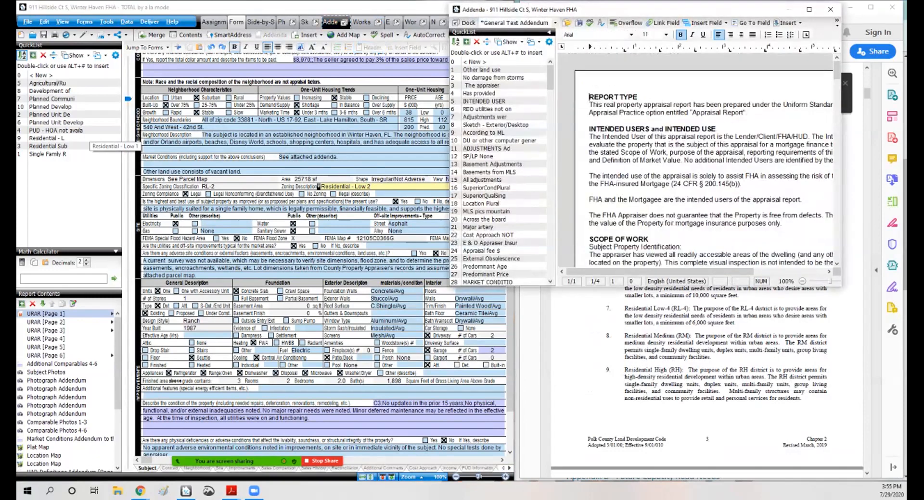
{"action": "scroll", "coordinate": [702, 164], "scroll_direction": "down", "scroll_amount": 10}
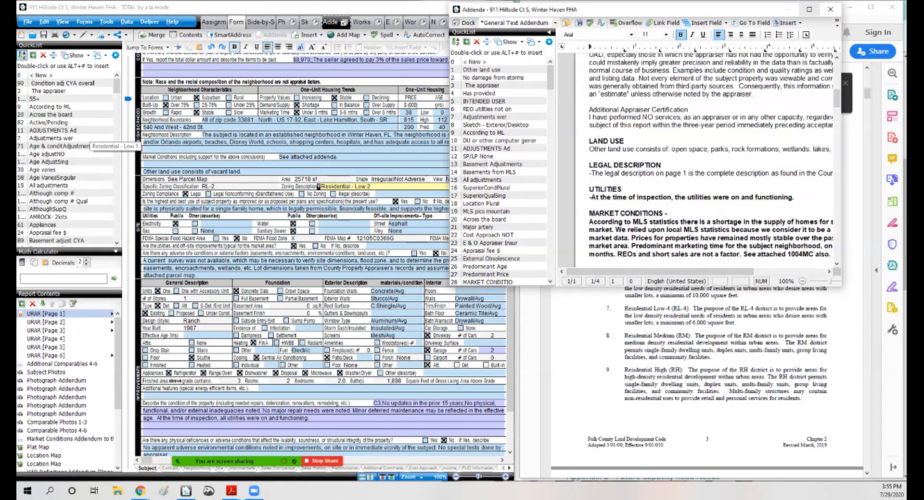
{"action": "left_click", "coordinate": [808, 9]}
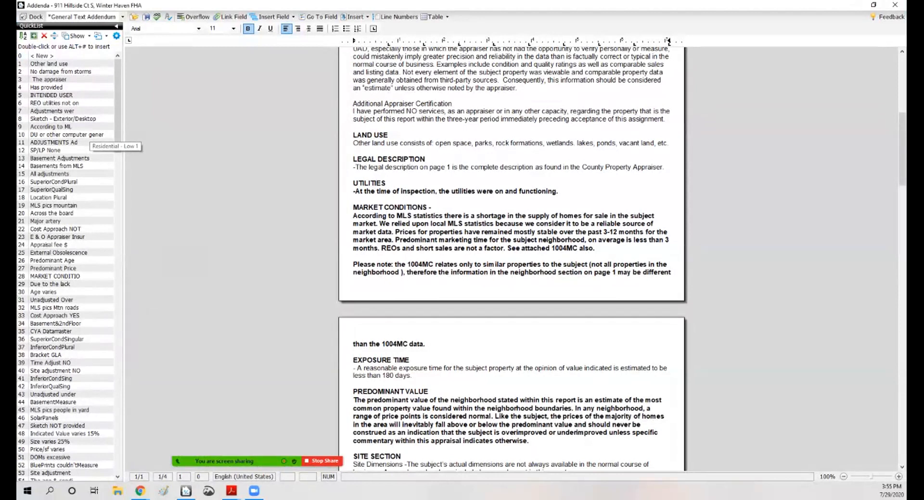
{"action": "left_click", "coordinate": [666, 167]}
{"action": "key", "text": "Return"}
{"action": "key", "text": "Return"}
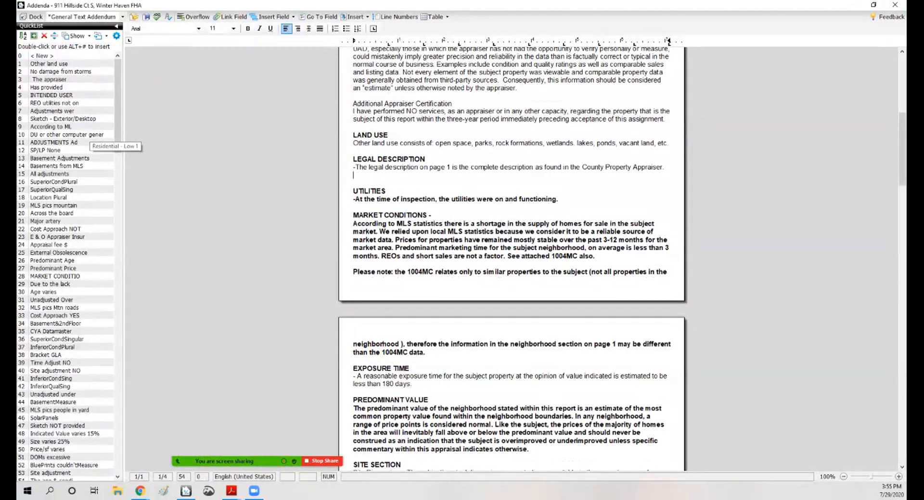
{"action": "type", "text": "X"}
{"action": "key", "text": "BackSpace"}
{"action": "type", "text": "ZONING"}
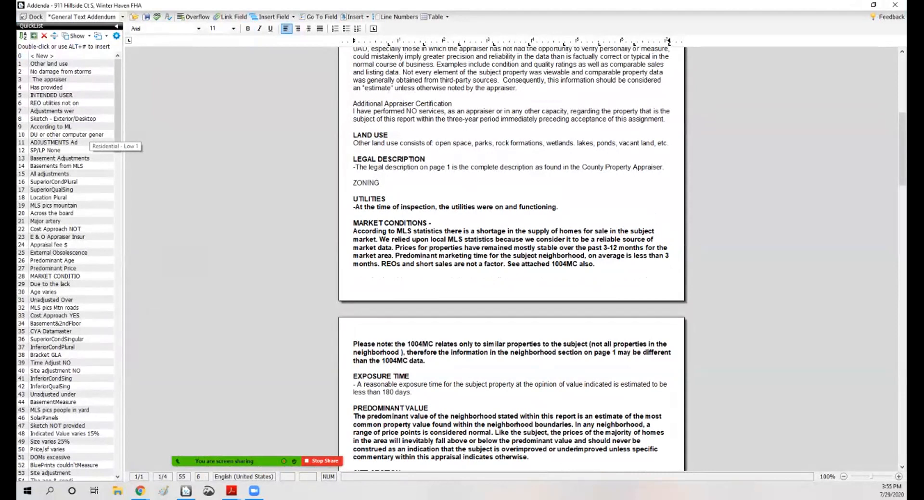
{"action": "key", "text": "Return"}
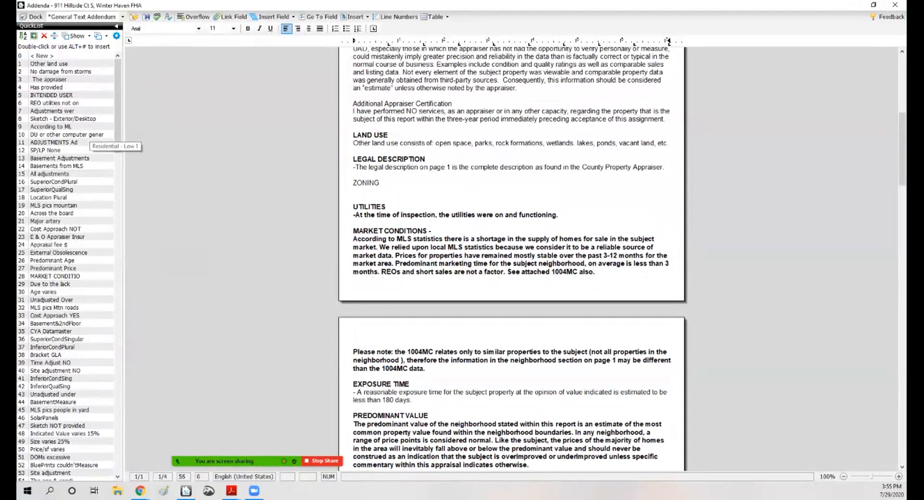
Step: Paste the RL-2 district definition under the ZONING heading and remove the blank line between them
{"action": "right_click", "coordinate": [357, 191]}
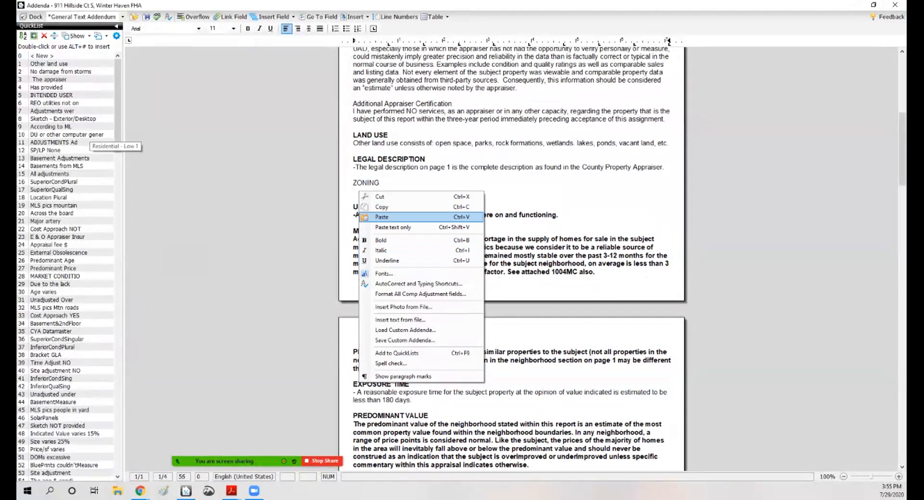
{"action": "left_click", "coordinate": [380, 216]}
{"action": "left_click", "coordinate": [355, 191]}
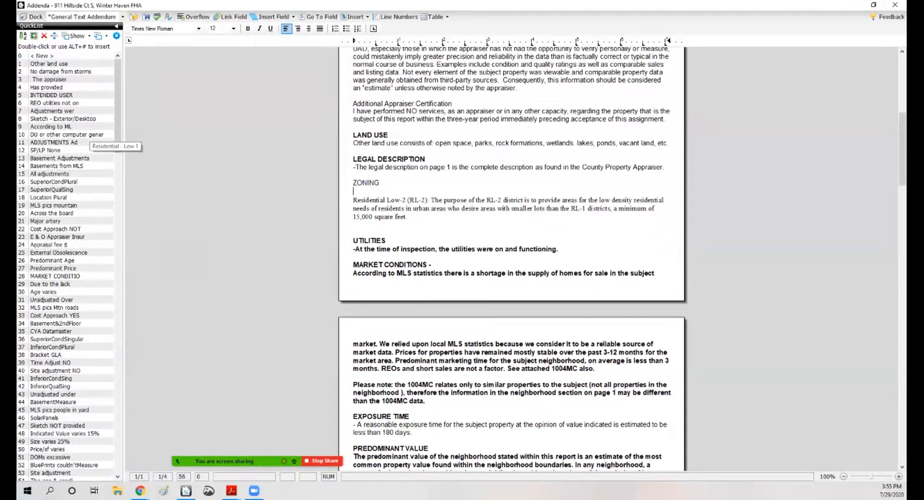
{"action": "key", "text": "Delete"}
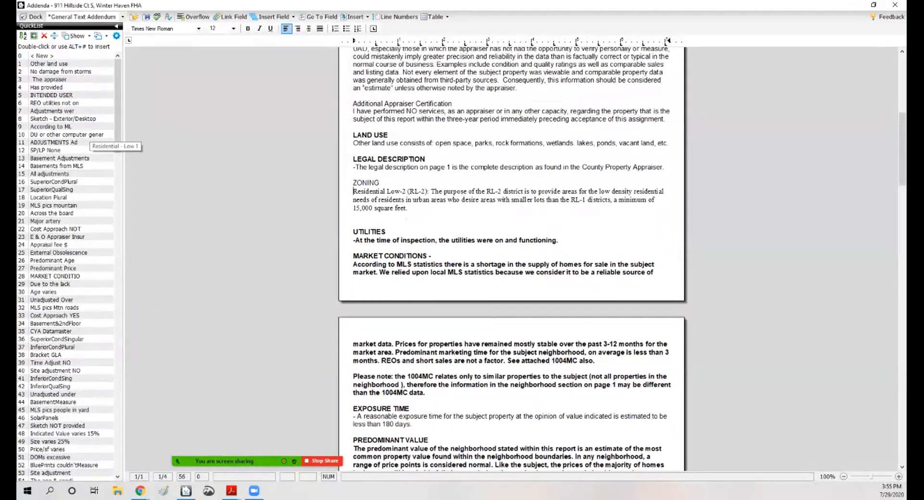
Step: Bold the ZONING heading and close the addenda editor
{"action": "key", "text": "shift+Home"}
{"action": "key", "text": "ctrl+b"}
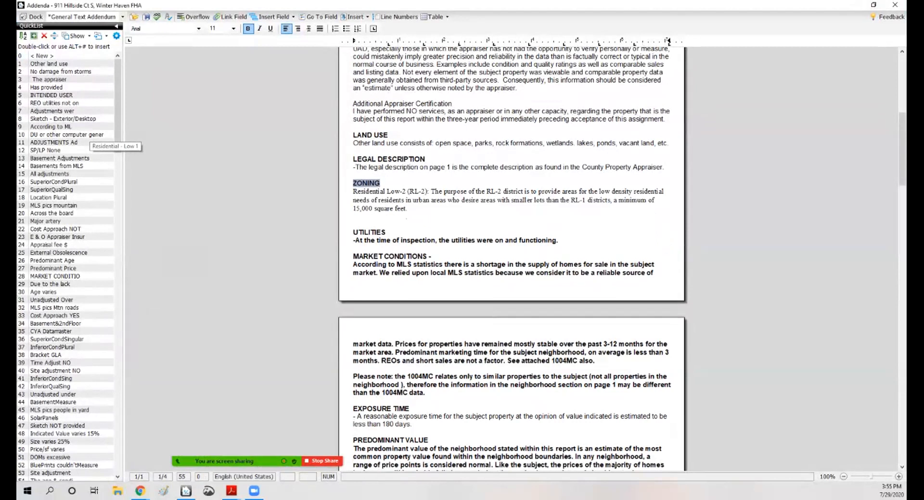
{"action": "left_click", "coordinate": [895, 5]}
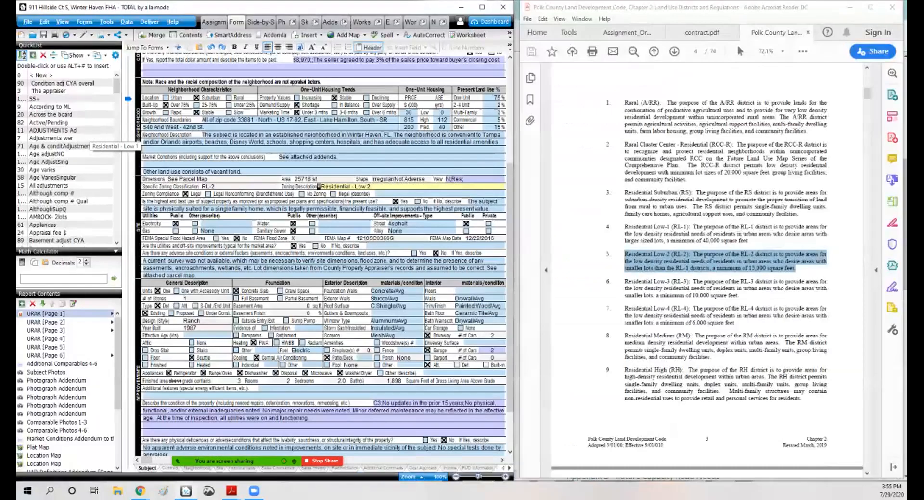
{"action": "left_click", "coordinate": [726, 265]}
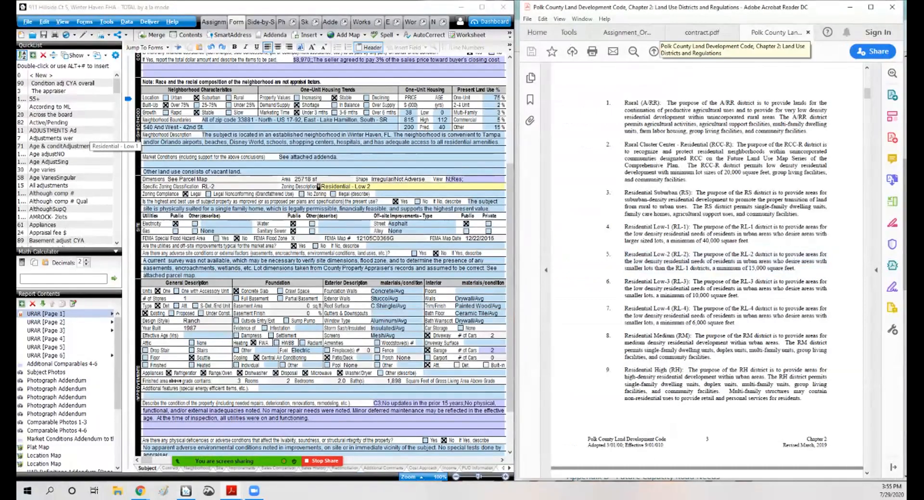
{"action": "scroll", "coordinate": [707, 269], "scroll_direction": "up", "scroll_amount": 1}
{"action": "scroll", "coordinate": [707, 269], "scroll_direction": "up", "scroll_amount": 3}
{"action": "scroll", "coordinate": [706, 269], "scroll_direction": "down", "scroll_amount": 2}
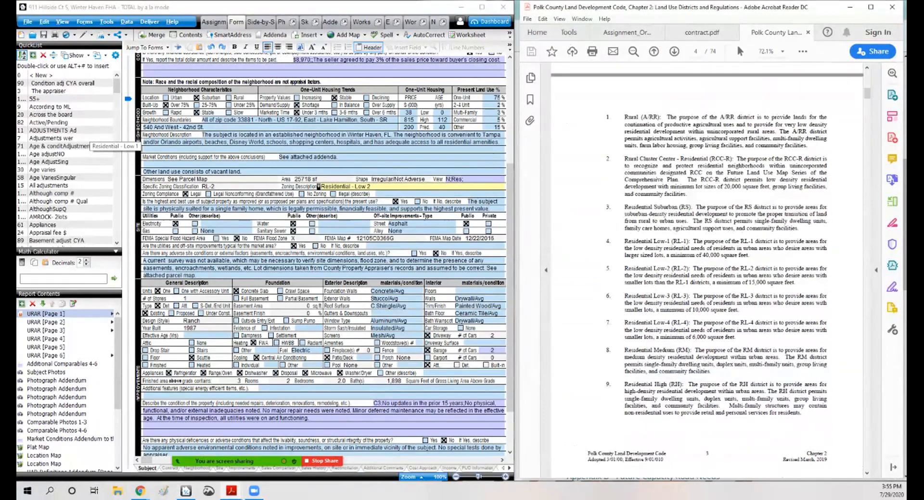
{"action": "left_click", "coordinate": [528, 18]}
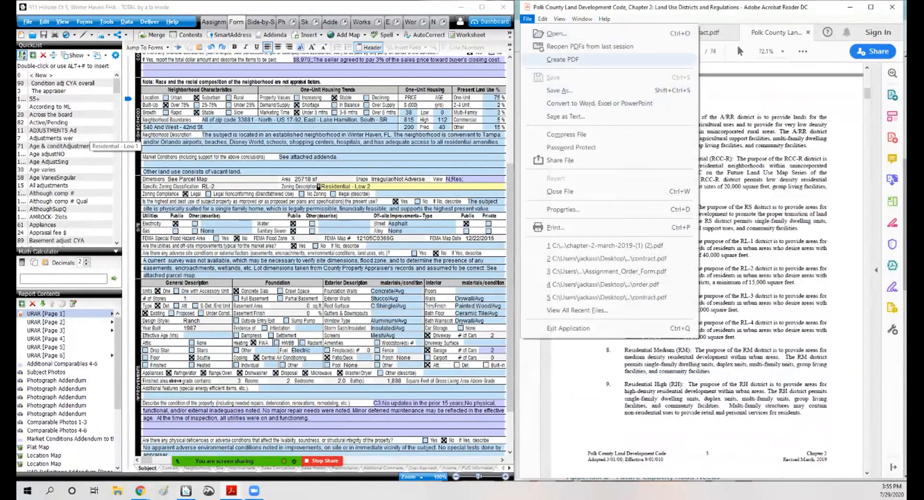
{"action": "left_click", "coordinate": [527, 19]}
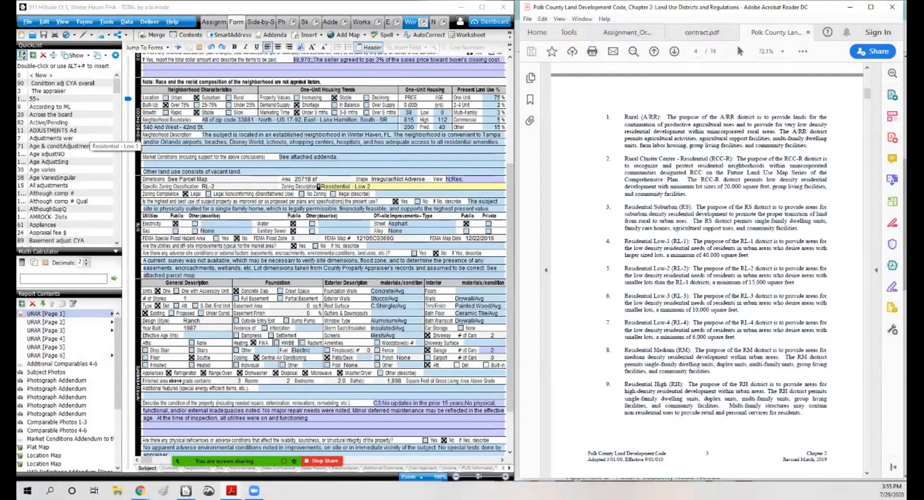
Step: Review the report's workfile contents and the site section fields
{"action": "left_click", "coordinate": [377, 23]}
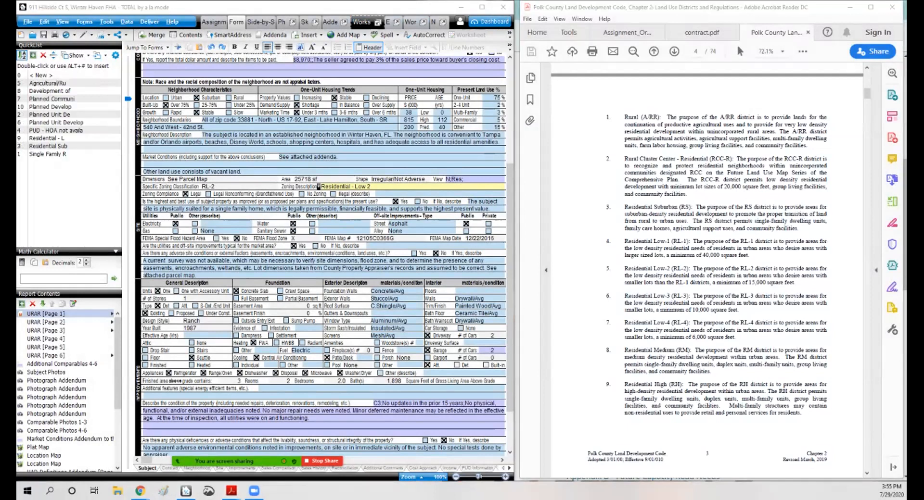
{"action": "left_click", "coordinate": [423, 22]}
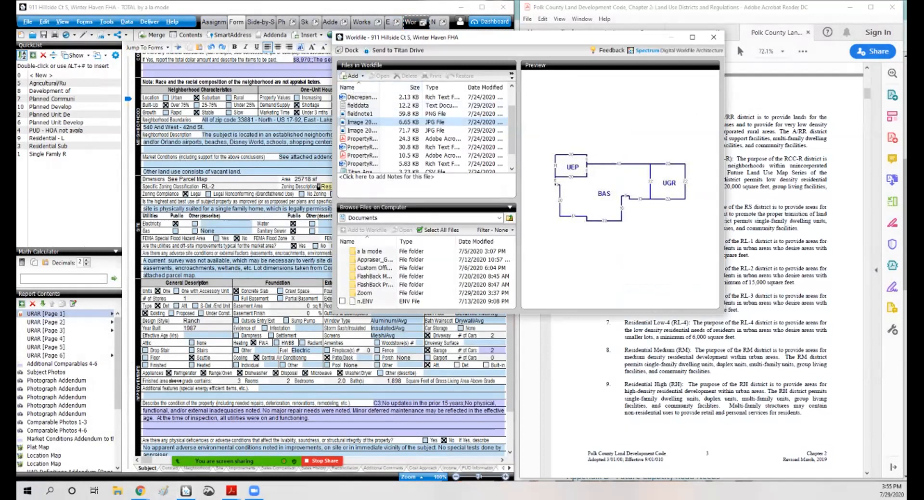
{"action": "left_click", "coordinate": [713, 37]}
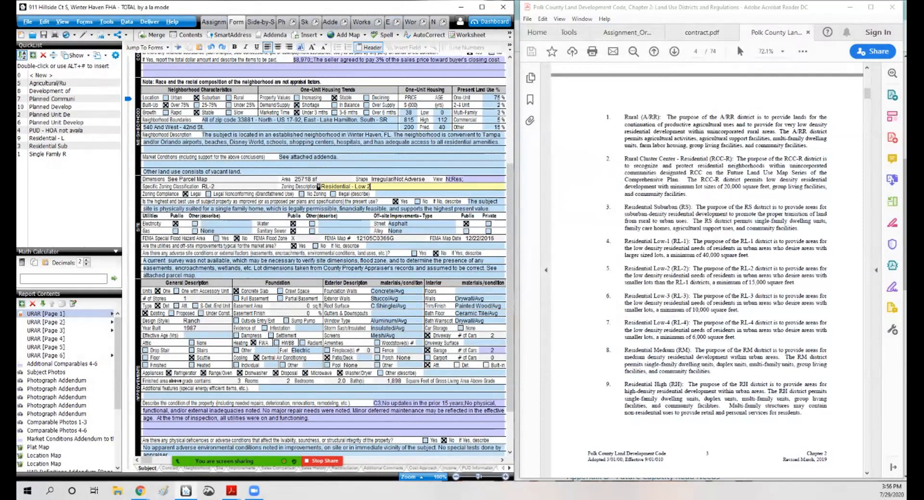
{"action": "left_click", "coordinate": [228, 209]}
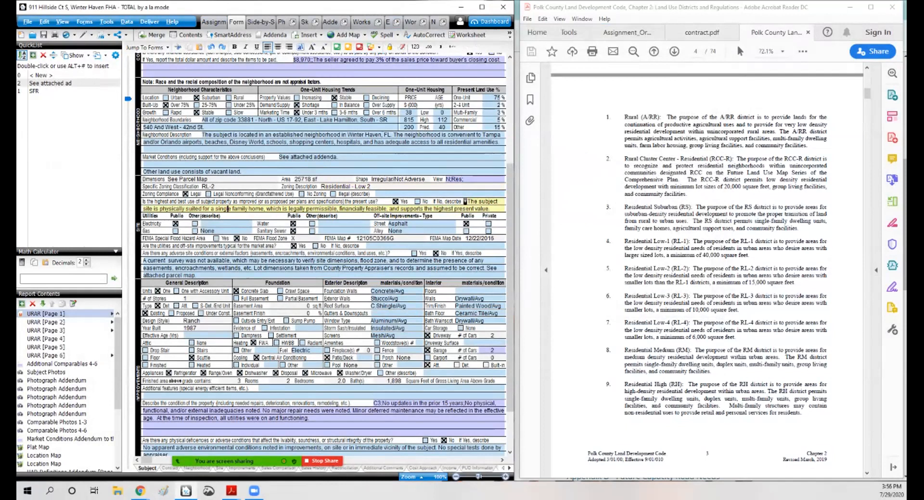
{"action": "left_click", "coordinate": [291, 179]}
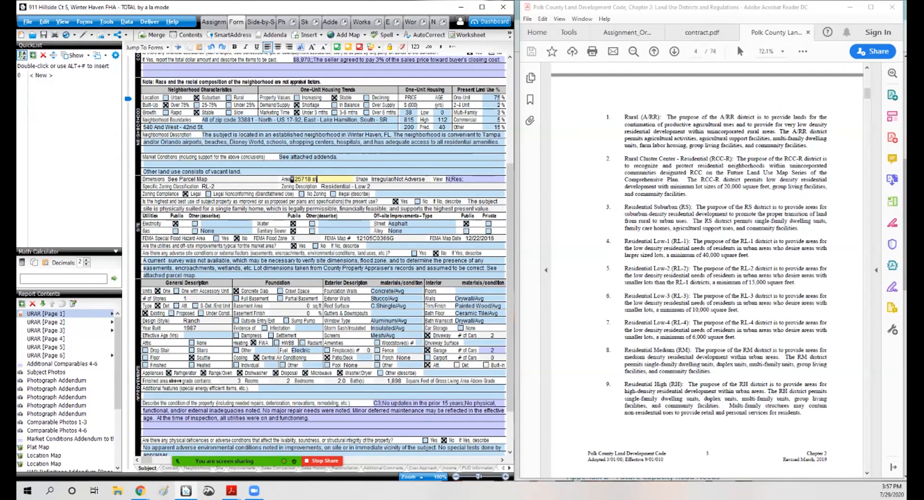
Step: Check the subject's water and sewer utilities in the MLS listing against the site section
{"action": "left_click", "coordinate": [316, 224]}
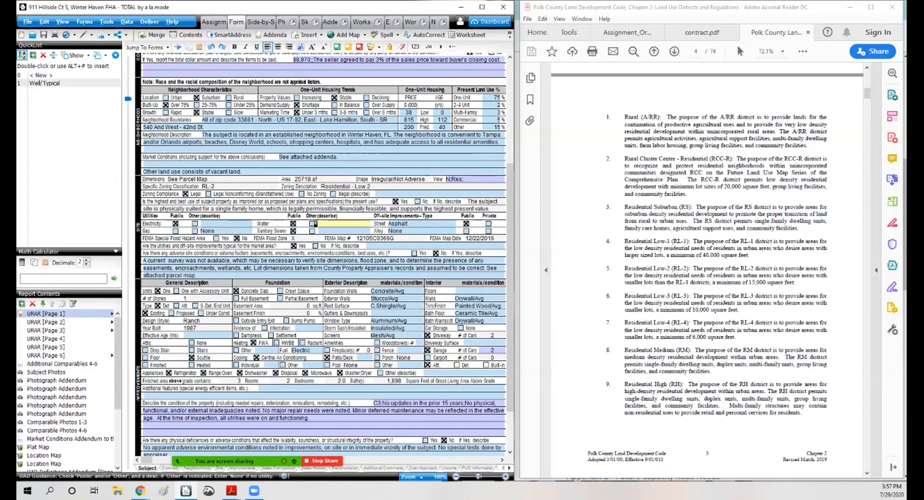
{"action": "left_click", "coordinate": [850, 7]}
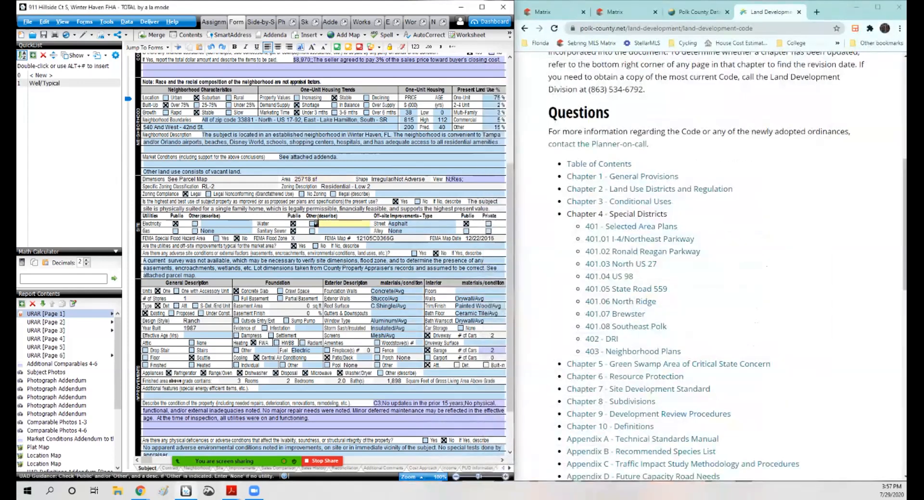
{"action": "left_click", "coordinate": [798, 12]}
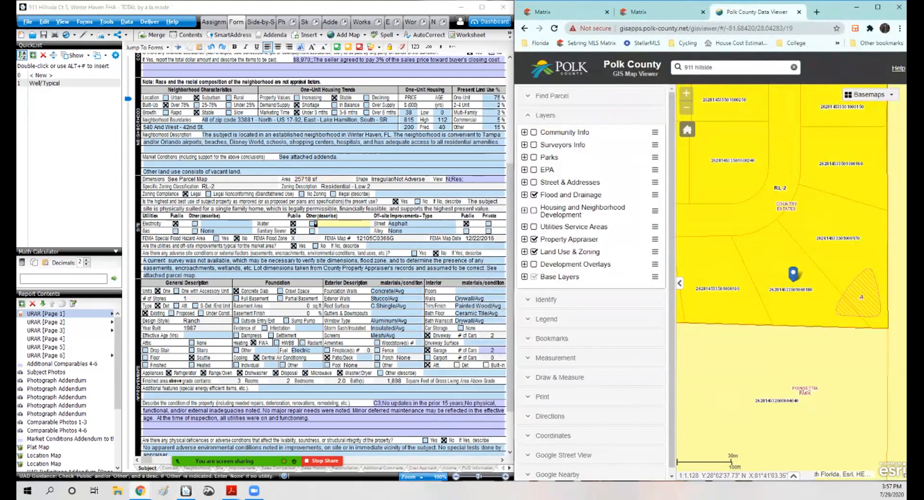
{"action": "left_click", "coordinate": [661, 12]}
{"action": "left_click", "coordinate": [703, 12]}
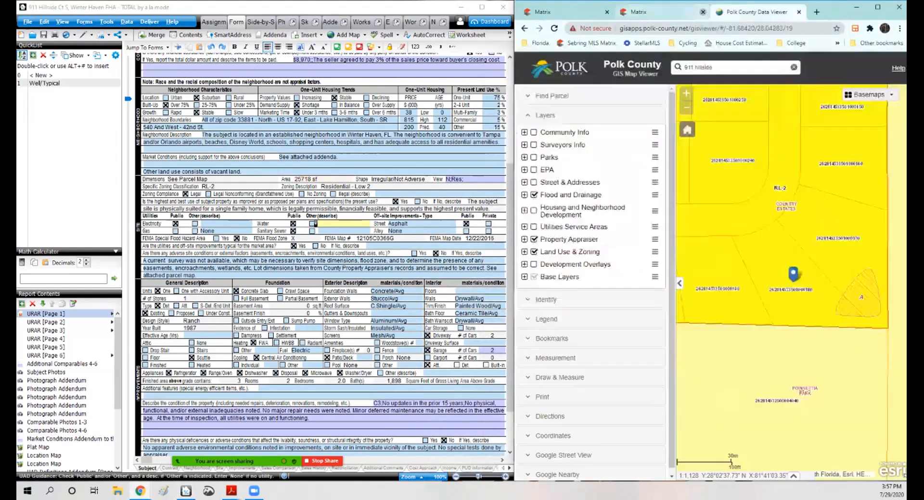
{"action": "left_click", "coordinate": [572, 12]}
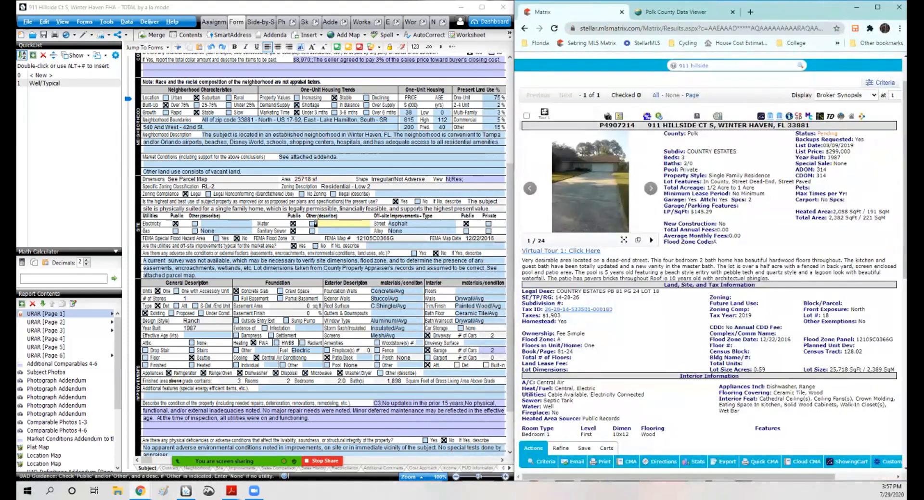
{"action": "scroll", "coordinate": [709, 241], "scroll_direction": "down", "scroll_amount": 3}
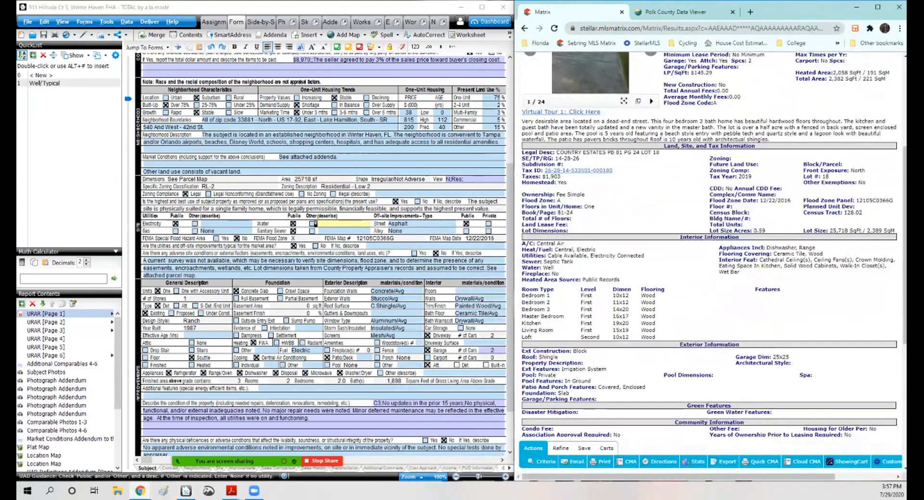
{"action": "left_click_drag", "start_coordinate": [554, 268], "coordinate": [521, 262]}
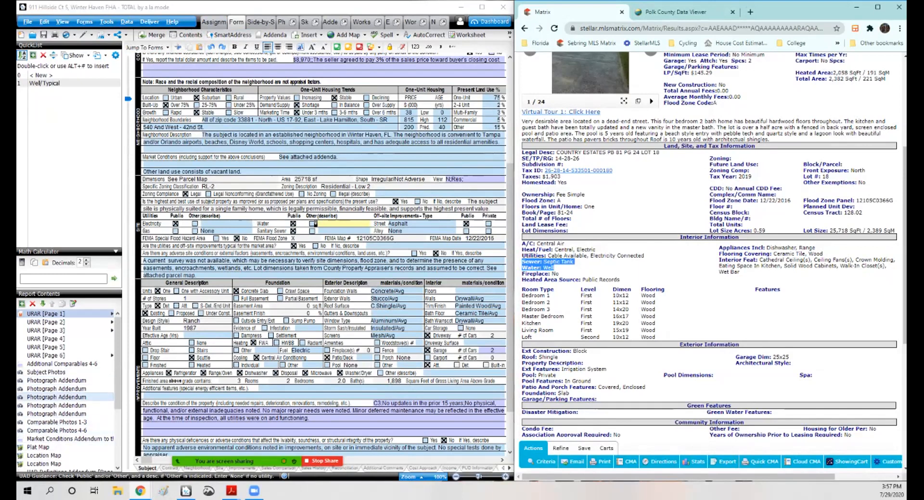
Step: In the photograph addendum, caption the photo next to the screen porch as Pool pump
{"action": "left_click", "coordinate": [56, 388]}
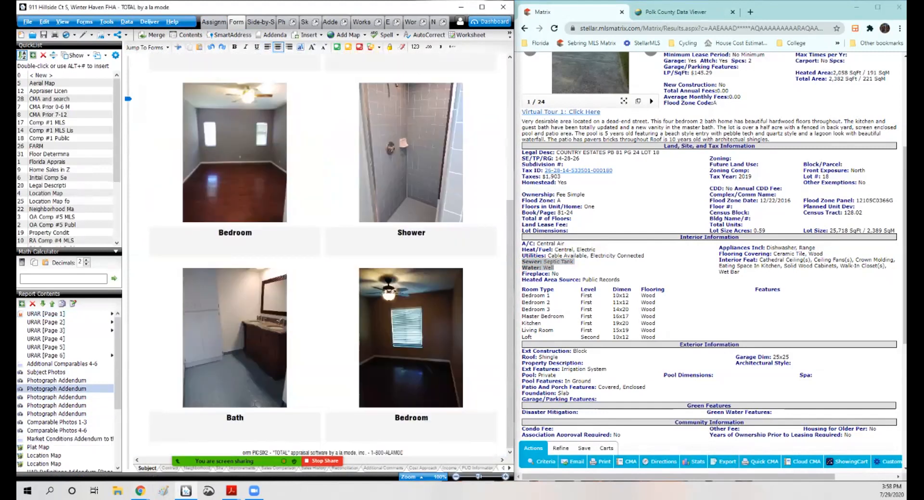
{"action": "left_click", "coordinate": [502, 460]}
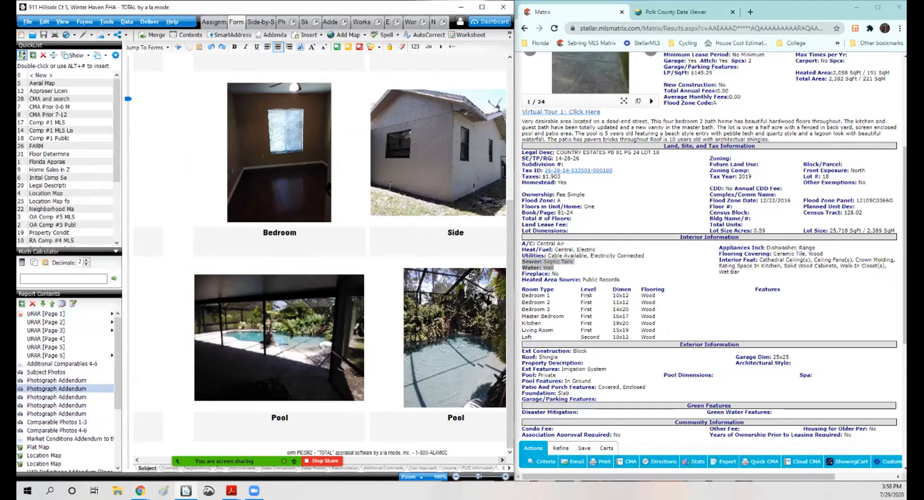
{"action": "scroll", "coordinate": [319, 255], "scroll_direction": "up", "scroll_amount": 4}
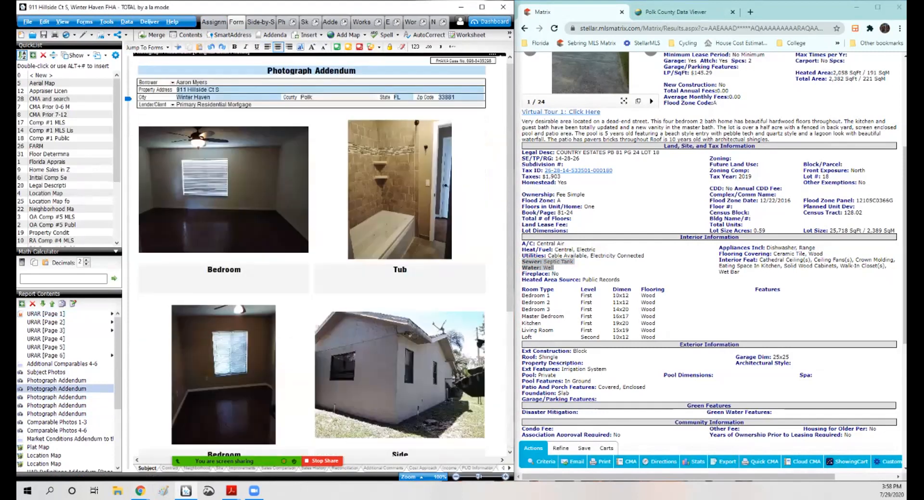
{"action": "left_click", "coordinate": [502, 460]}
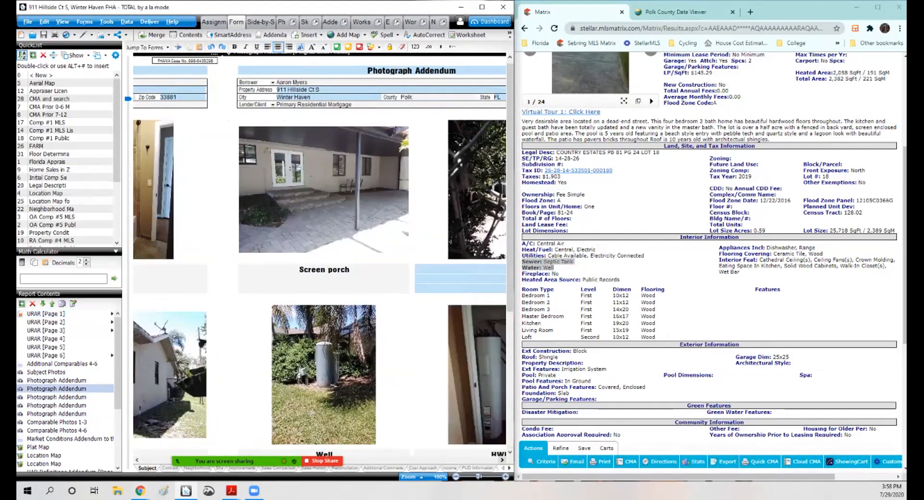
{"action": "scroll", "coordinate": [320, 255], "scroll_direction": "down", "scroll_amount": 2}
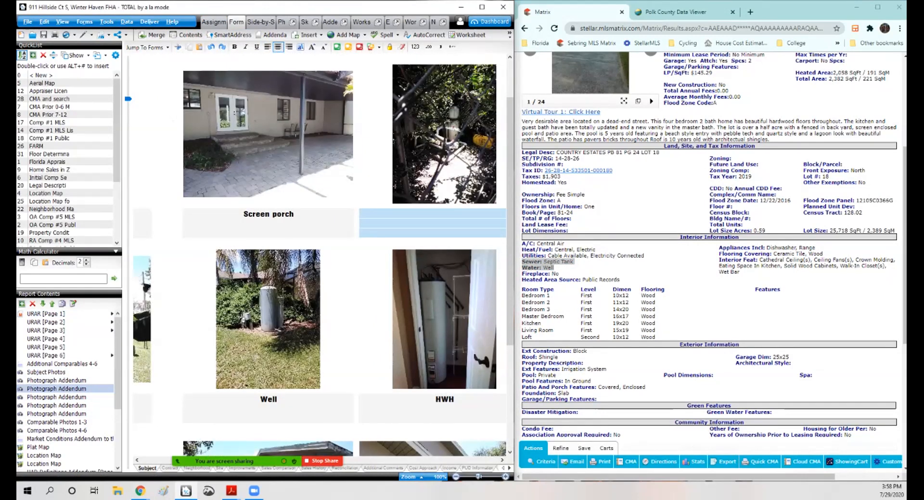
{"action": "left_click", "coordinate": [437, 220]}
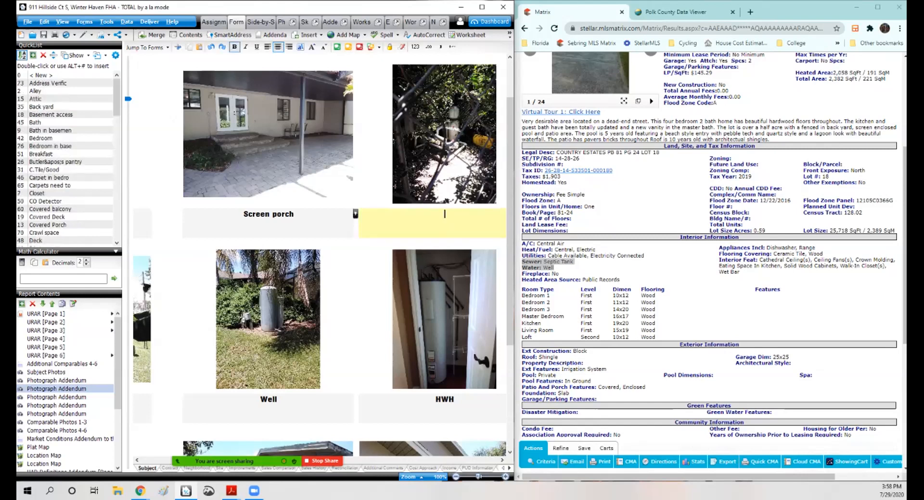
{"action": "type", "text": "Pool pump"}
Step: Caption both exterior side-view photos as Side
{"action": "scroll", "coordinate": [344, 255], "scroll_direction": "down", "scroll_amount": 3}
{"action": "left_click", "coordinate": [268, 418]}
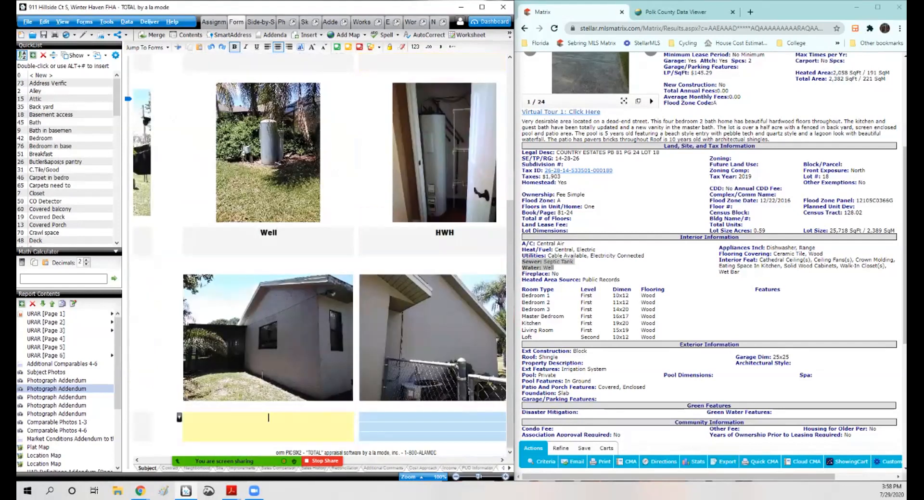
{"action": "type", "text": "Side"}
{"action": "key", "text": "Tab"}
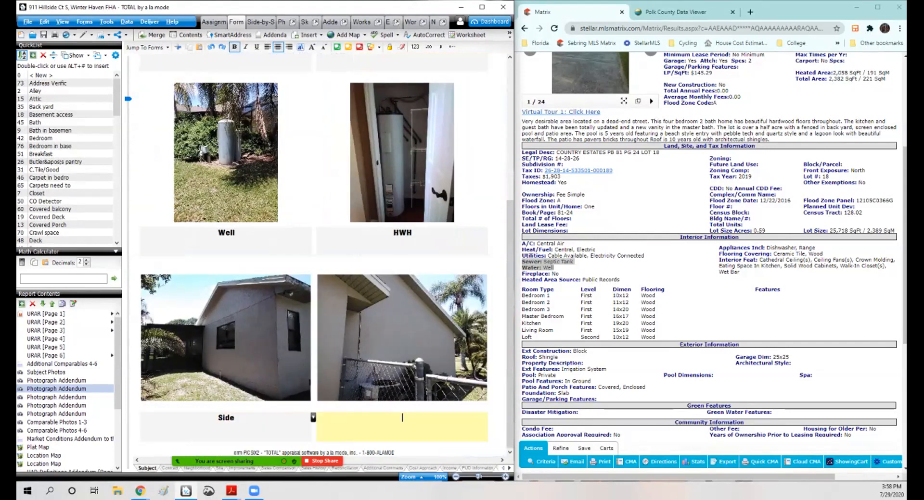
{"action": "type", "text": "Side"}
{"action": "key", "text": "Tab"}
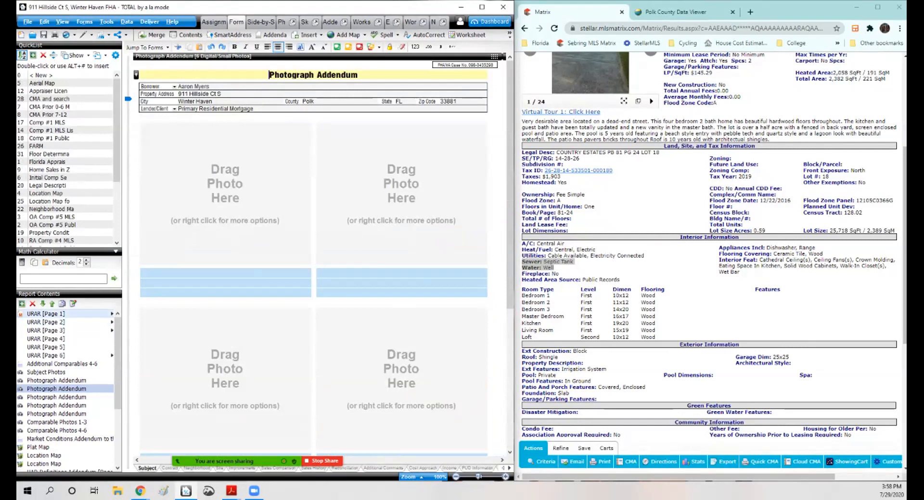
Step: Copy the MLS remark that the kitchen and guest bath were totally updated with a new master bath vanity
{"action": "left_click", "coordinate": [46, 314]}
{"action": "scroll", "coordinate": [322, 255], "scroll_direction": "down", "scroll_amount": 4}
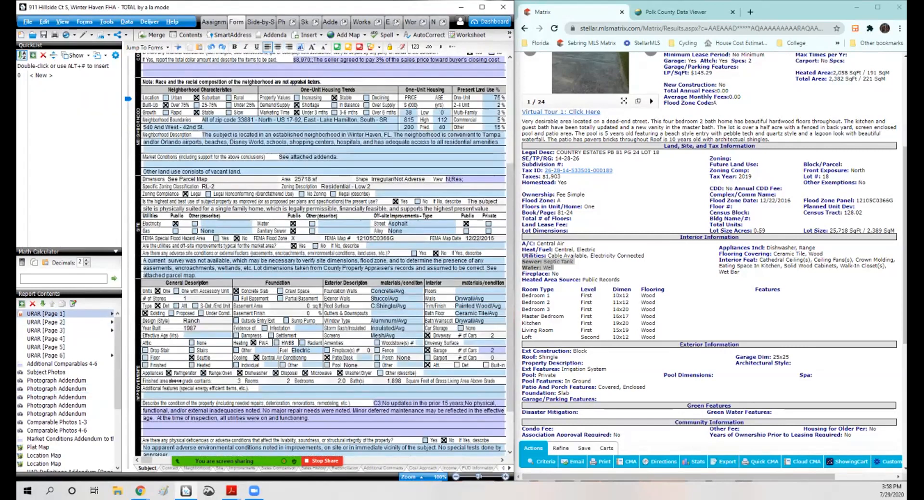
{"action": "left_click", "coordinate": [181, 335]}
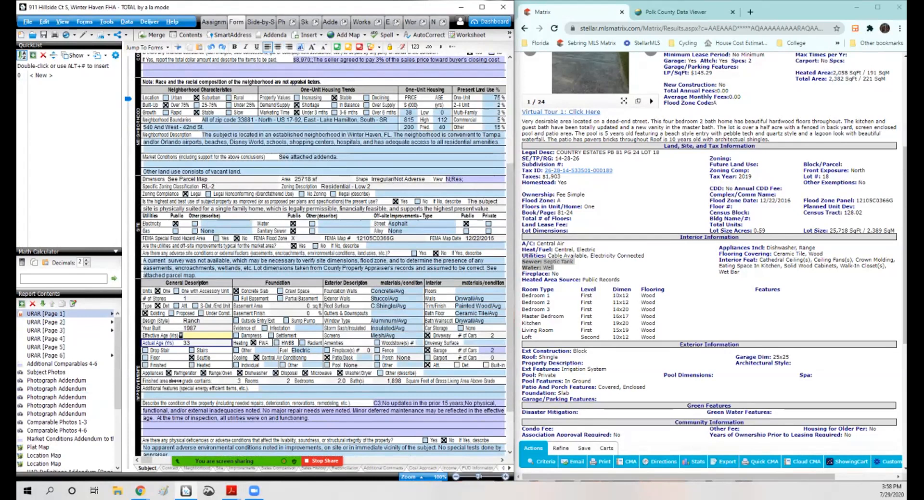
{"action": "left_click_drag", "start_coordinate": [844, 121], "coordinate": [715, 127]}
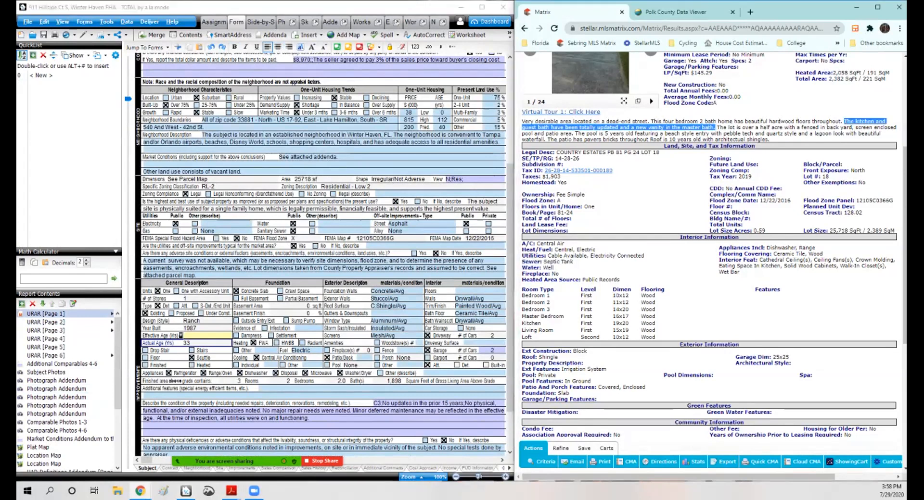
{"action": "right_click", "coordinate": [704, 127]}
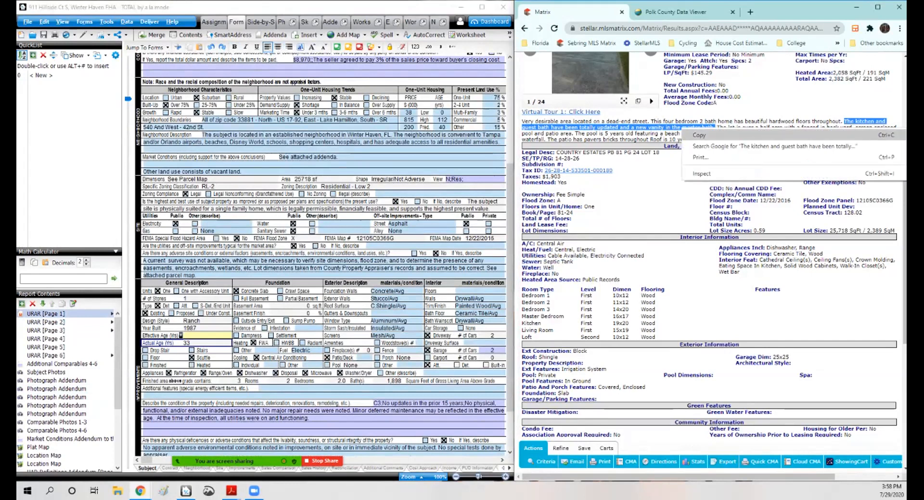
{"action": "left_click", "coordinate": [710, 134]}
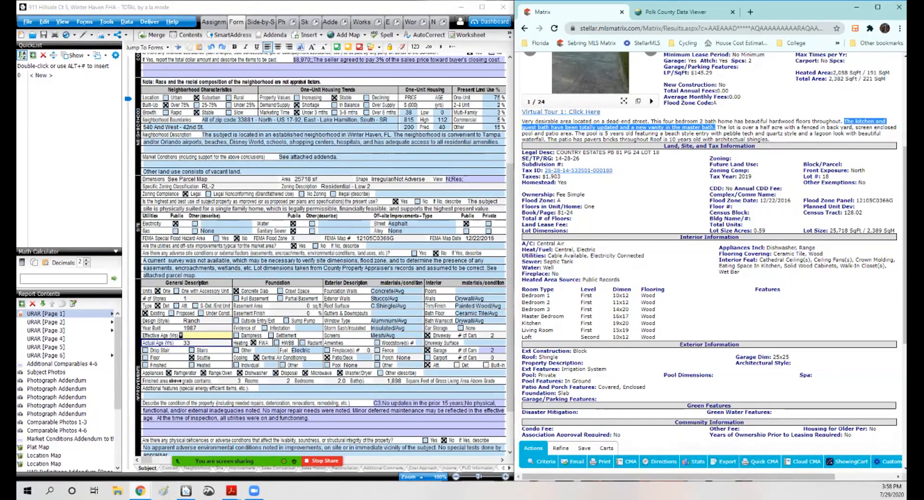
{"action": "scroll", "coordinate": [323, 255], "scroll_direction": "up", "scroll_amount": 3}
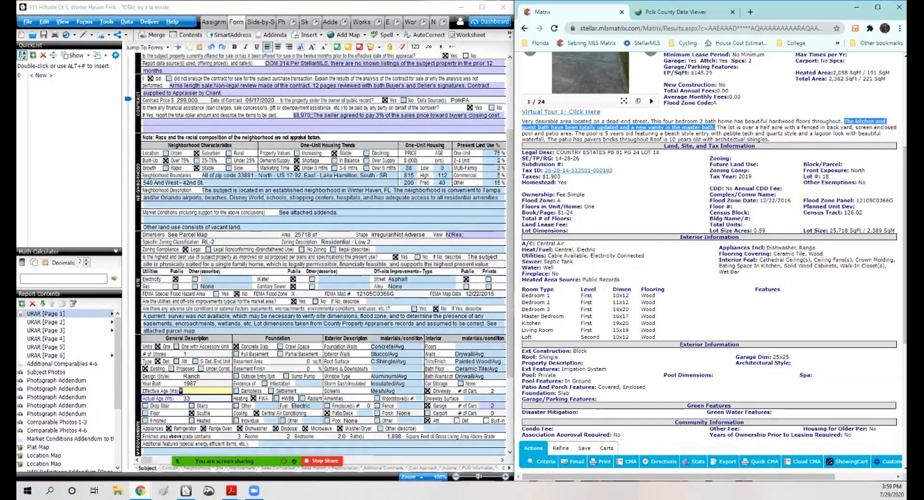
{"action": "right_click", "coordinate": [654, 127]}
{"action": "left_click", "coordinate": [670, 135]}
{"action": "scroll", "coordinate": [323, 255], "scroll_direction": "up", "scroll_amount": 2}
{"action": "scroll", "coordinate": [323, 255], "scroll_direction": "down", "scroll_amount": 4}
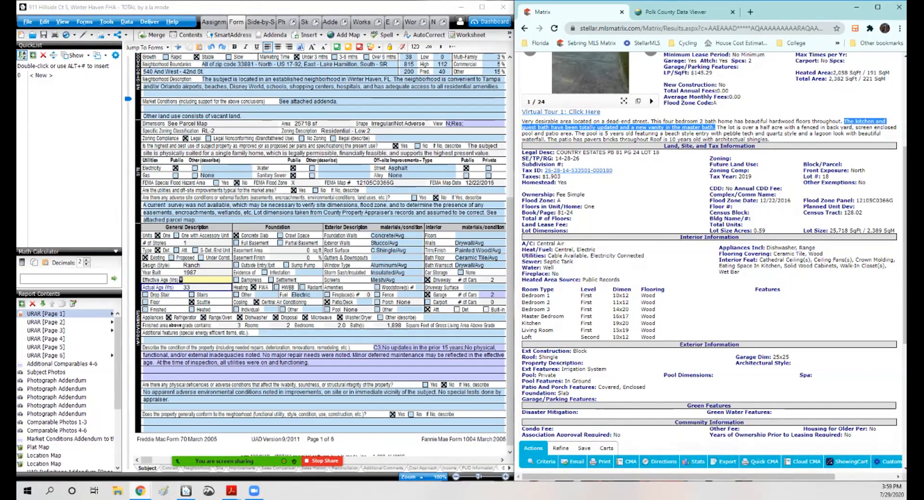
Step: Append the copied remark to the property condition description in the Condition of Improvements dialog
{"action": "left_click", "coordinate": [323, 364]}
{"action": "left_click", "coordinate": [386, 321]}
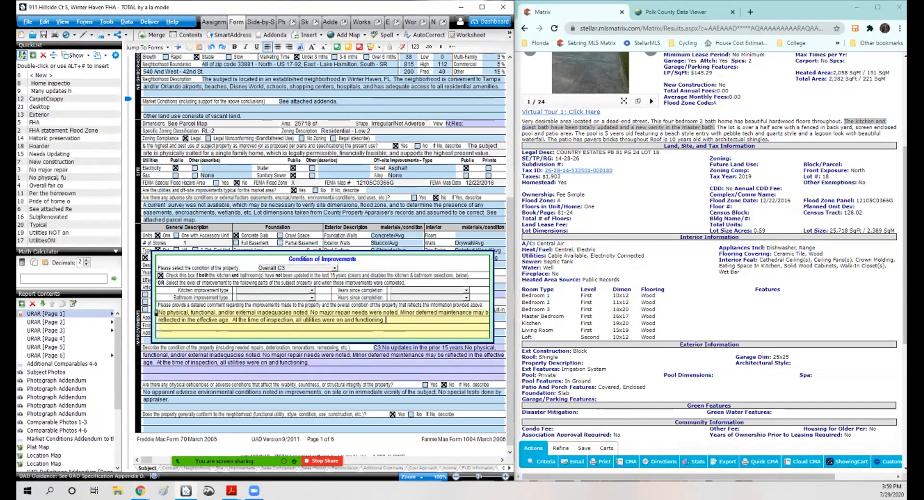
{"action": "right_click", "coordinate": [391, 322]}
{"action": "left_click", "coordinate": [409, 329]}
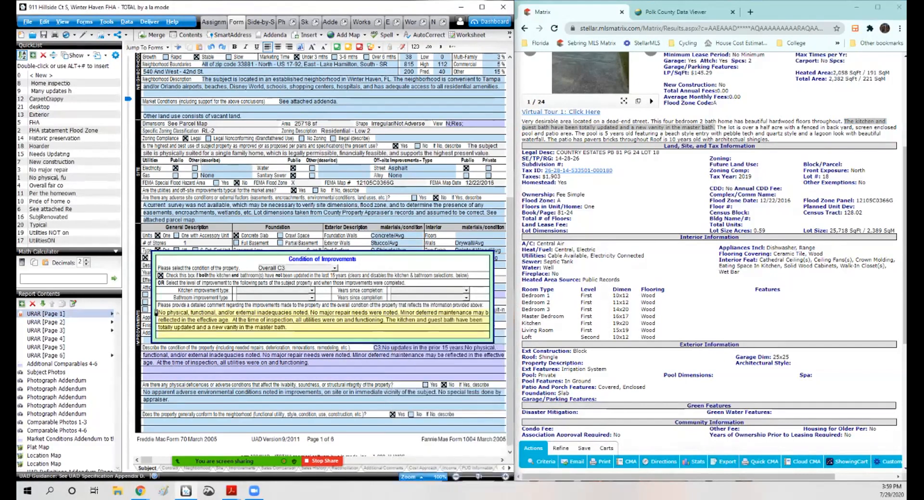
Step: Mark the kitchen and bathrooms as Remodeled with years since completion Unknown, clearing the not-updated box
{"action": "scroll", "coordinate": [409, 329], "scroll_direction": "up", "scroll_amount": 3}
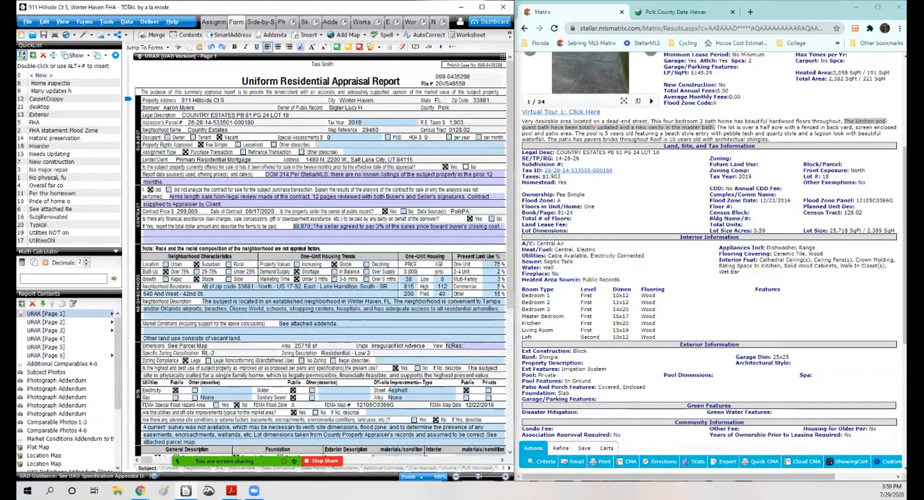
{"action": "scroll", "coordinate": [710, 240], "scroll_direction": "up", "scroll_amount": 4}
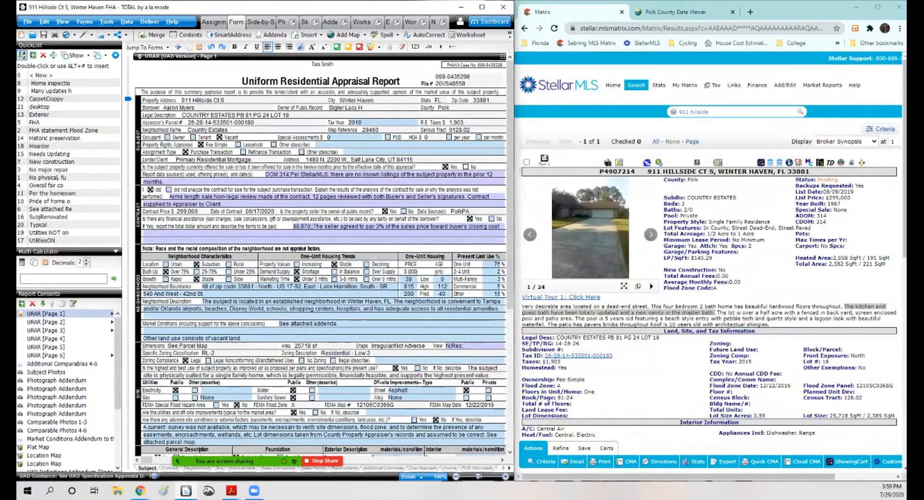
{"action": "scroll", "coordinate": [321, 255], "scroll_direction": "down", "scroll_amount": 4}
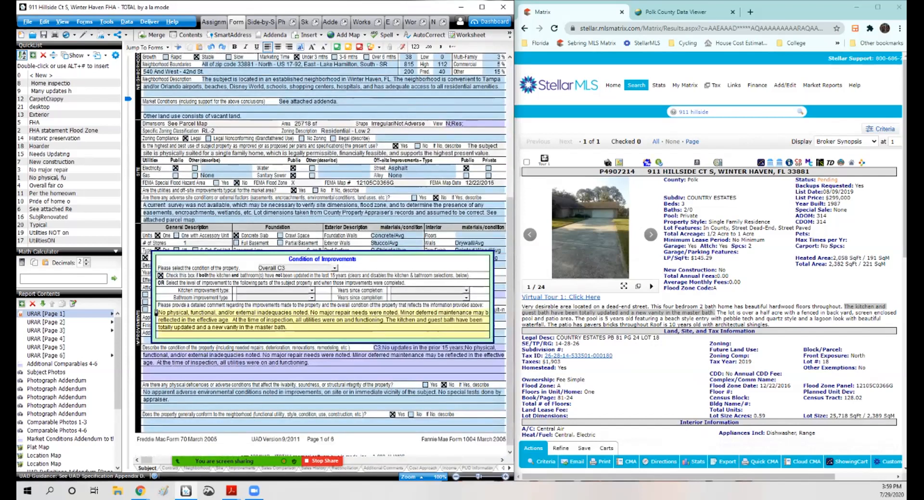
{"action": "left_click", "coordinate": [161, 275]}
{"action": "left_click", "coordinate": [274, 290]}
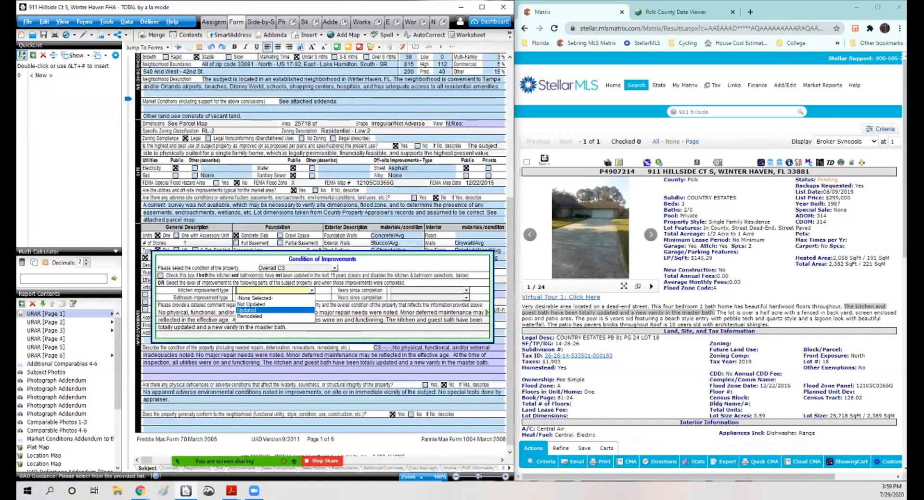
{"action": "left_click", "coordinate": [250, 316]}
{"action": "left_click", "coordinate": [274, 297]}
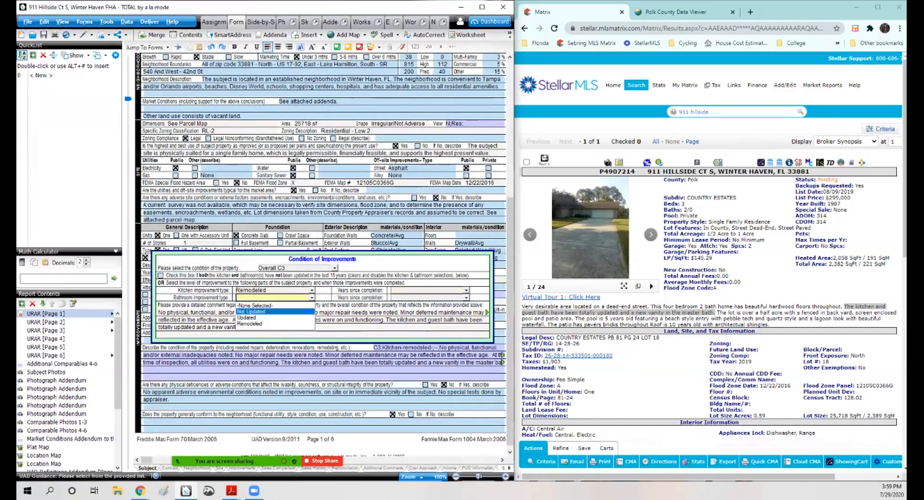
{"action": "left_click", "coordinate": [250, 324]}
{"action": "left_click", "coordinate": [428, 291]}
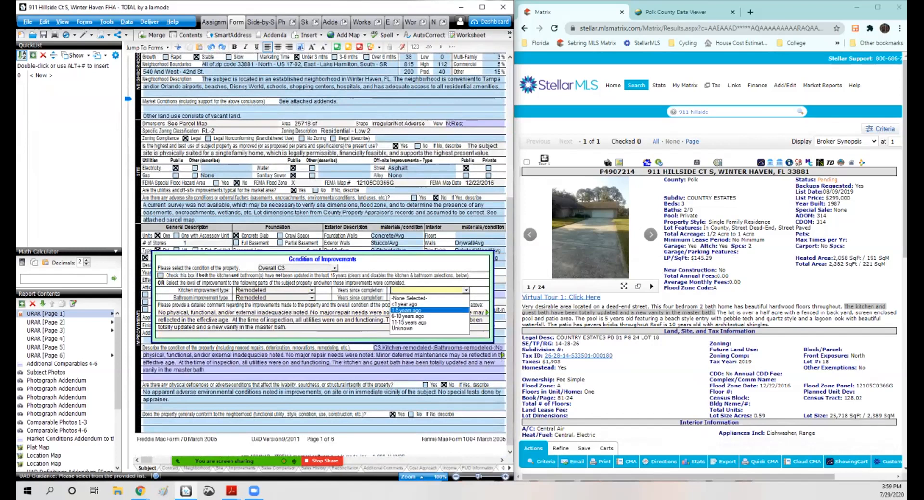
{"action": "left_click", "coordinate": [428, 328]}
{"action": "left_click", "coordinate": [428, 298]}
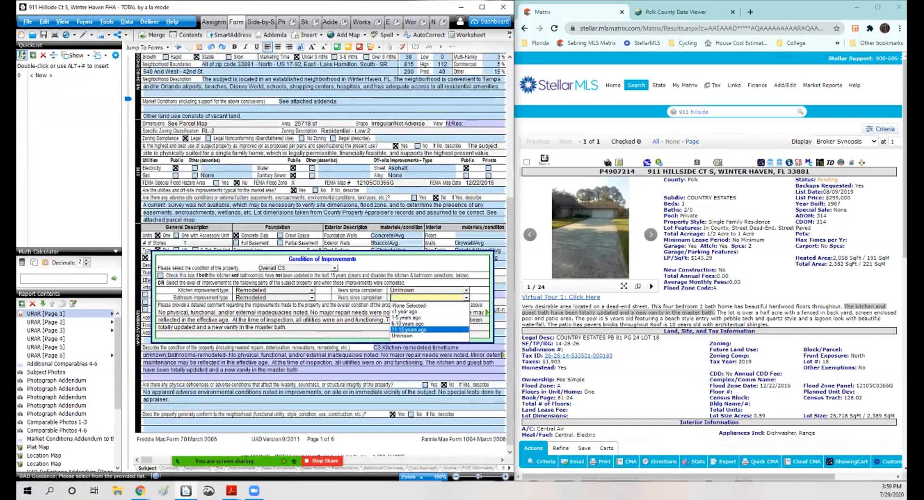
{"action": "left_click", "coordinate": [428, 336]}
Step: Reopen the Condition of Improvements entries to review them, then close them
{"action": "left_click", "coordinate": [399, 243]}
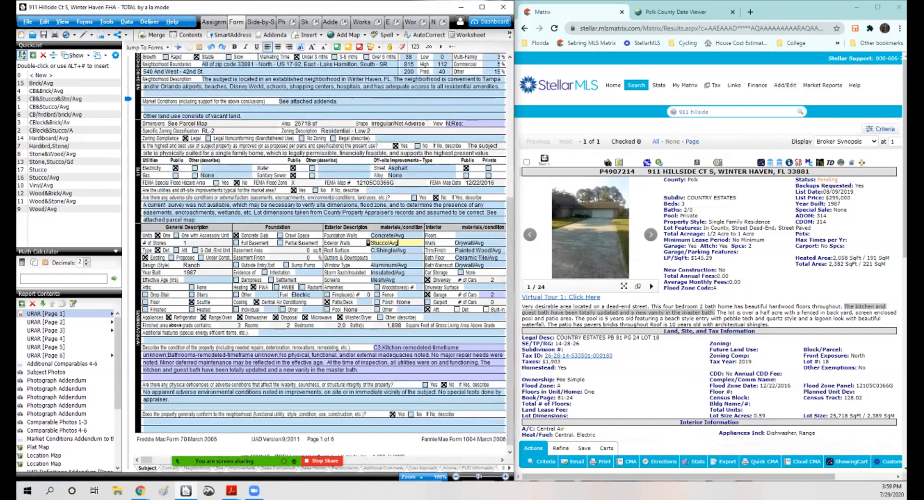
{"action": "left_click", "coordinate": [323, 363]}
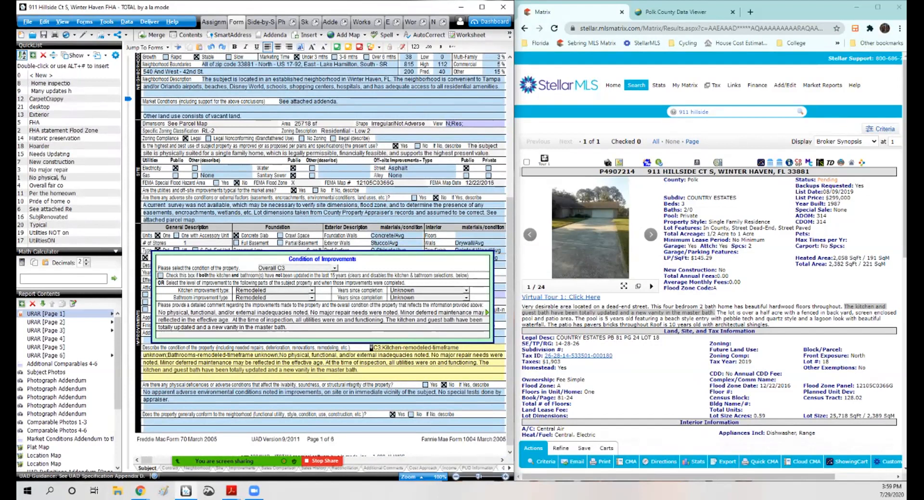
{"action": "left_click", "coordinate": [217, 205]}
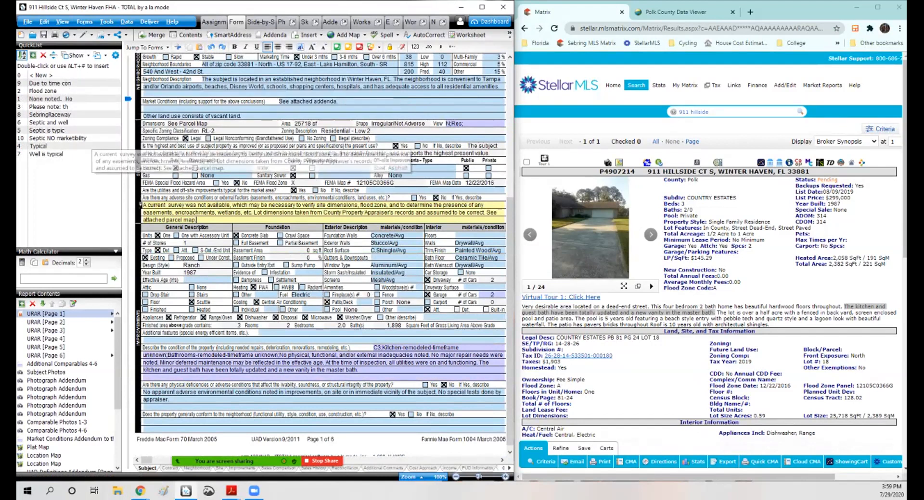
Step: Insert the septic-and-well quicklist comment into the site comments, credit the county utilities contact, and end it with Polk County Utilities
{"action": "double_click", "coordinate": [63, 122]}
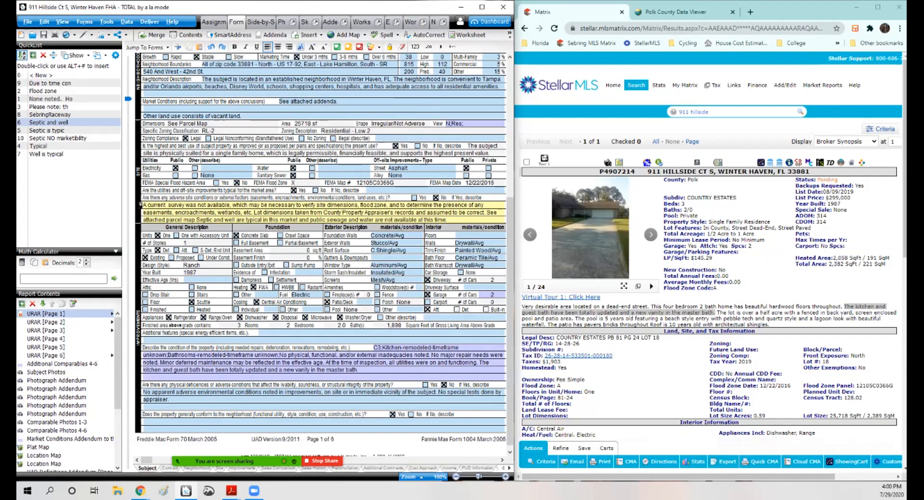
{"action": "key", "text": "BackSpace"}
{"action": "type", "text": "per Francis@Polk"}
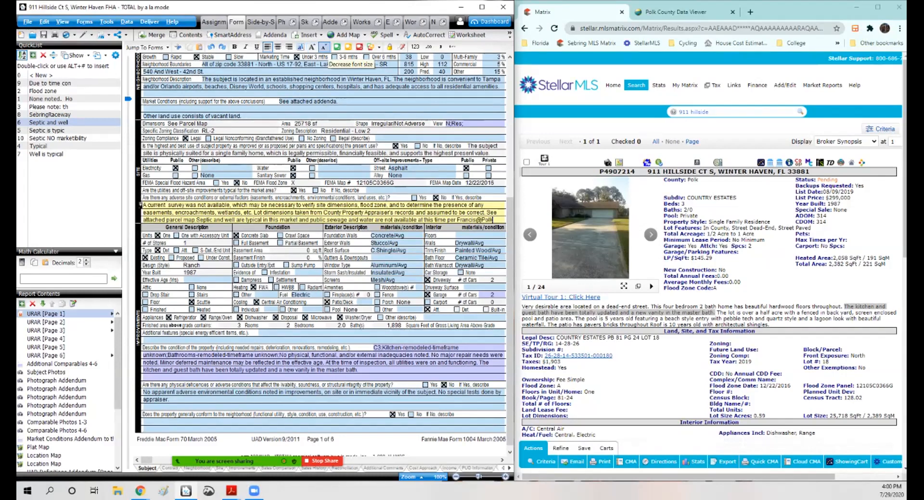
{"action": "left_click", "coordinate": [324, 47]}
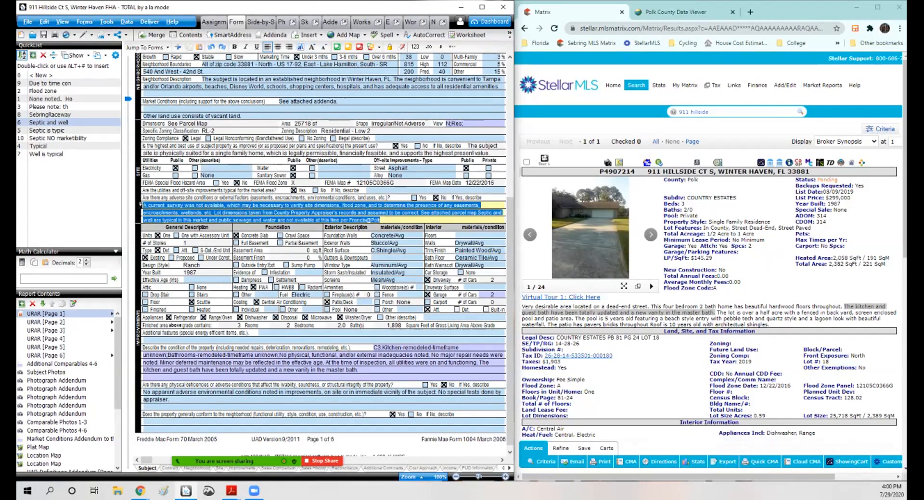
{"action": "key", "text": "End"}
{"action": "type", "text": "Ut"}
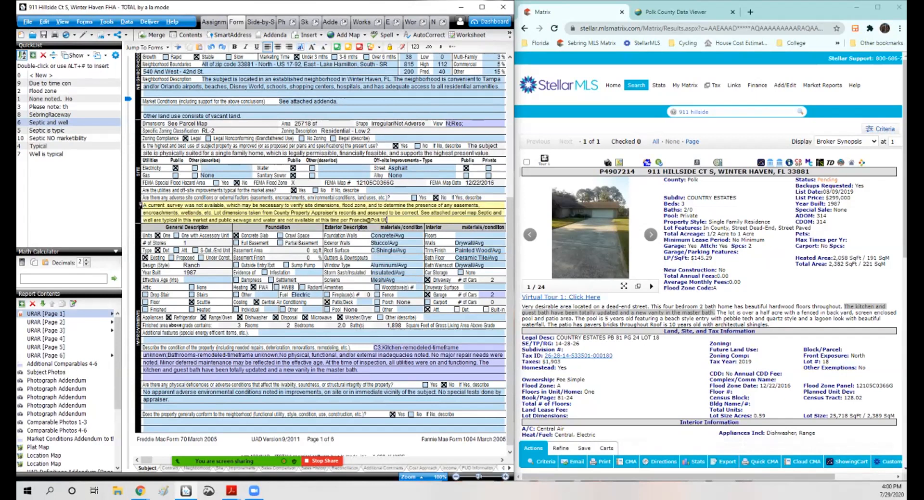
{"action": "key", "text": "BackSpace"}
{"action": "key", "text": "BackSpace"}
{"action": "type", "text": "County Utilities"}
{"action": "type", "text": "."}
Step: Mark water and sanitary sewer as other utilities, entering Well/Typical and Septic/Typical
{"action": "left_click", "coordinate": [312, 169]}
{"action": "left_click", "coordinate": [311, 175]}
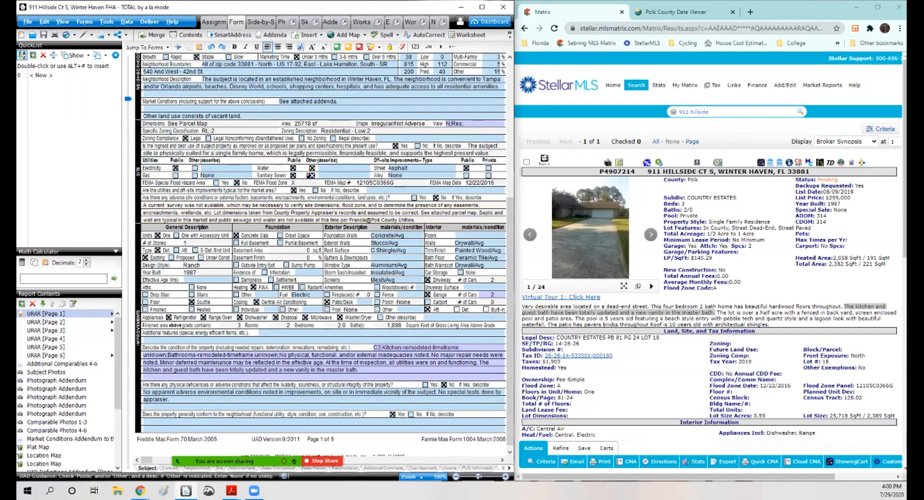
{"action": "left_click", "coordinate": [315, 168]}
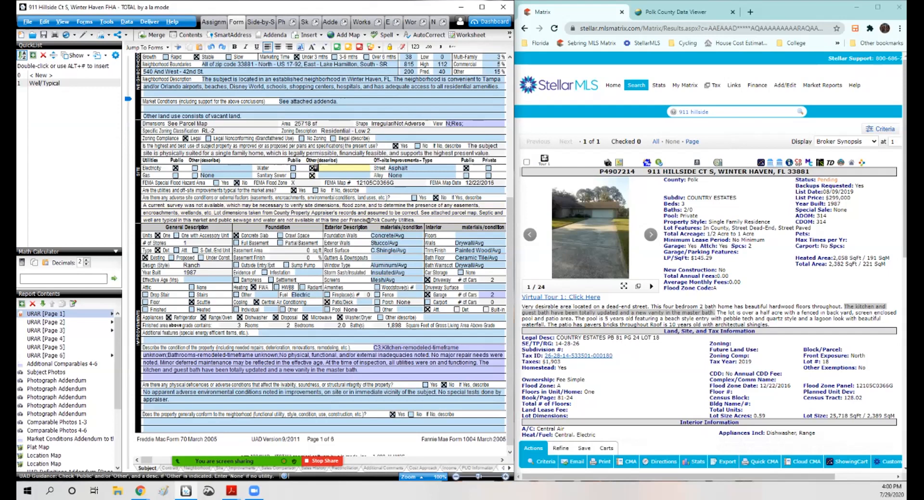
{"action": "double_click", "coordinate": [45, 83]}
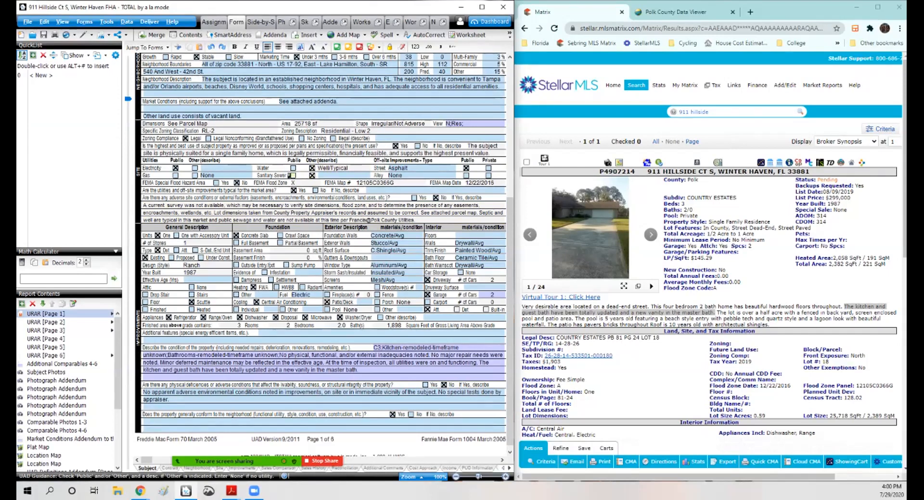
{"action": "double_click", "coordinate": [44, 83]}
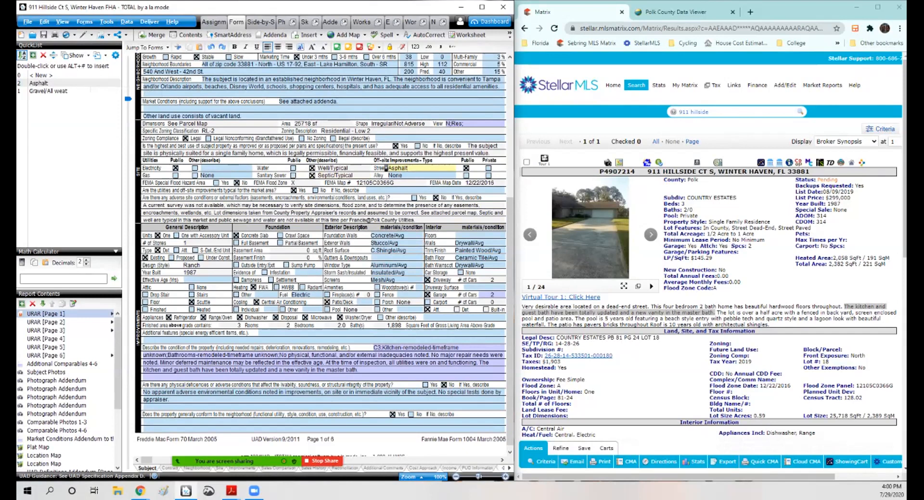
Step: Open the map wizard from the map reference field and move the subject marker to the correct location
{"action": "scroll", "coordinate": [320, 255], "scroll_direction": "up", "scroll_amount": 5}
{"action": "left_click", "coordinate": [380, 130]}
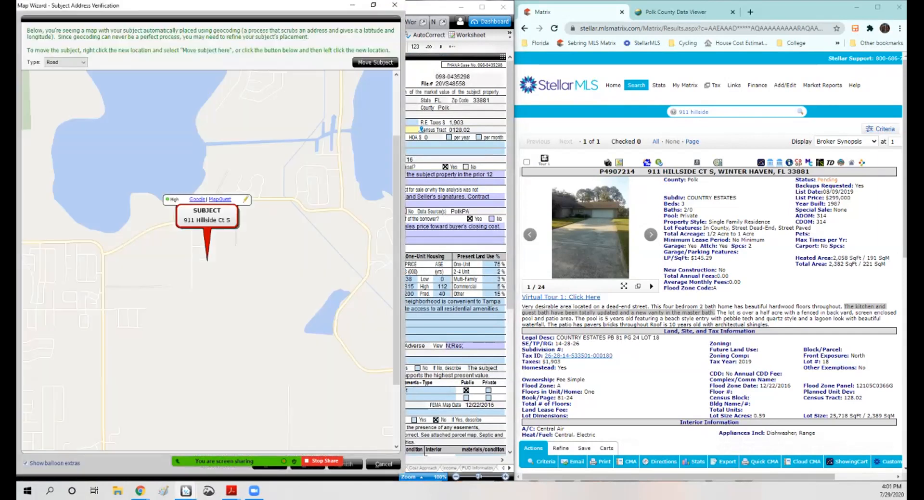
{"action": "left_click_drag", "start_coordinate": [206, 217], "coordinate": [275, 242]}
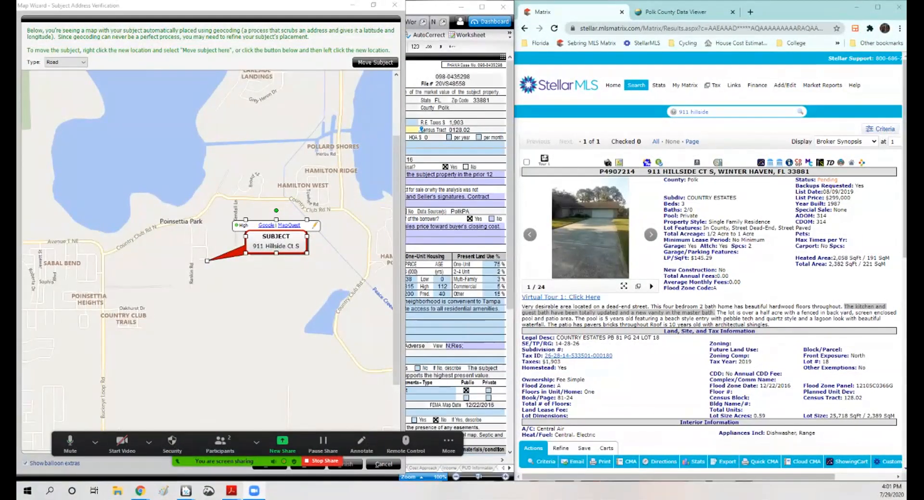
{"action": "left_click", "coordinate": [289, 308]}
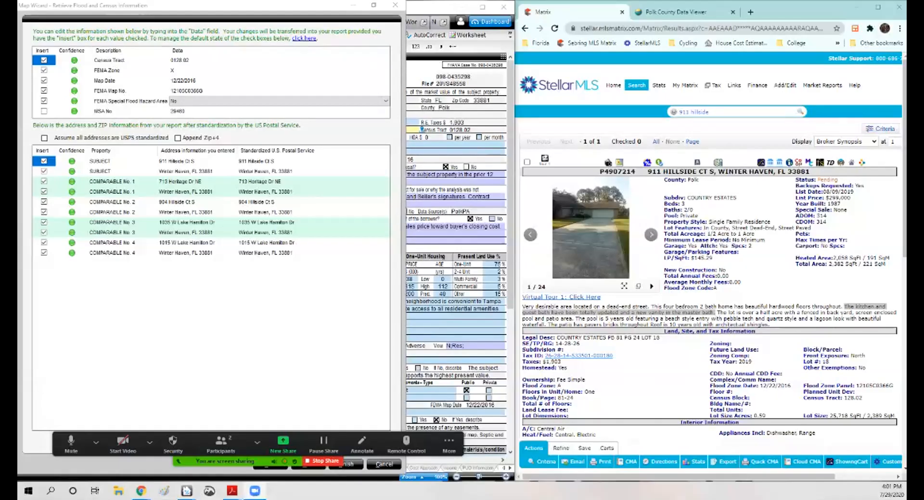
Step: Include the MSA number in the flood and census data and finish transferring it into the report
{"action": "left_click", "coordinate": [448, 445]}
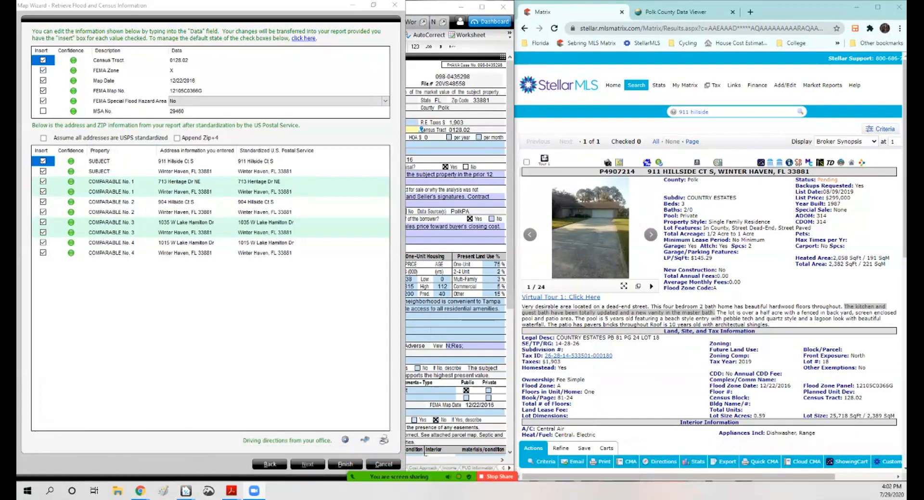
{"action": "left_click", "coordinate": [44, 111]}
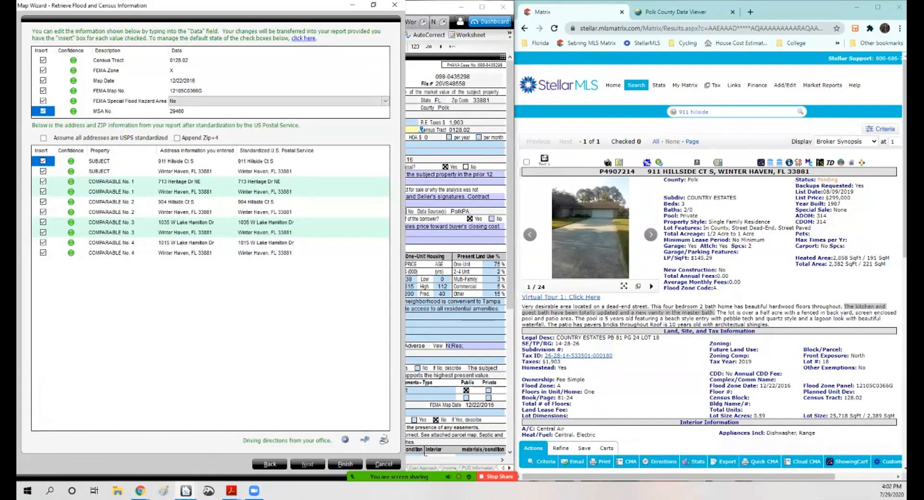
{"action": "left_click", "coordinate": [43, 138]}
{"action": "left_click", "coordinate": [345, 464]}
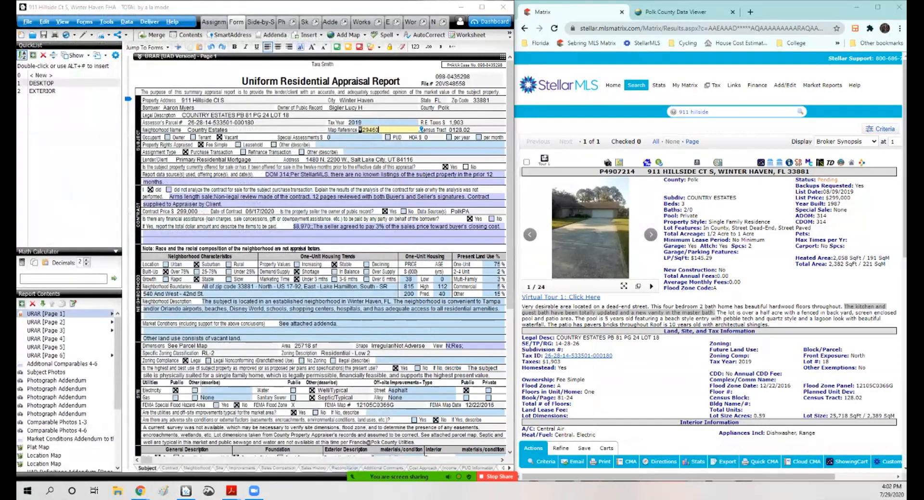
Step: Review the FEMA map number and date fields and the year built entry
{"action": "scroll", "coordinate": [324, 254], "scroll_direction": "down", "scroll_amount": 5}
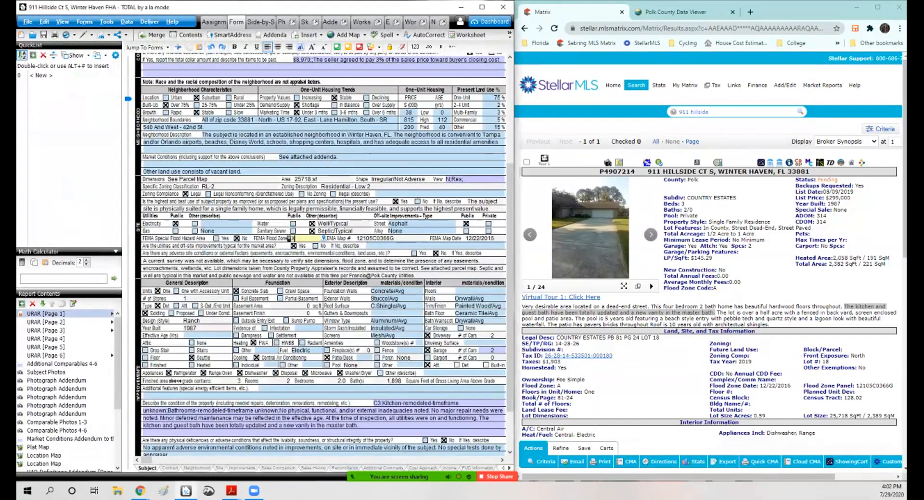
{"action": "left_click", "coordinate": [463, 238]}
{"action": "left_click", "coordinate": [394, 238]}
{"action": "key", "text": "Tab"}
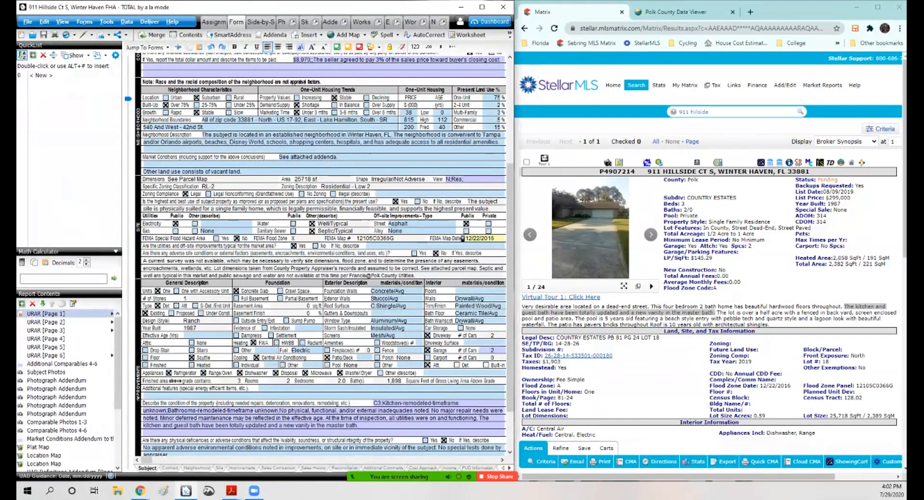
{"action": "left_click", "coordinate": [181, 328]}
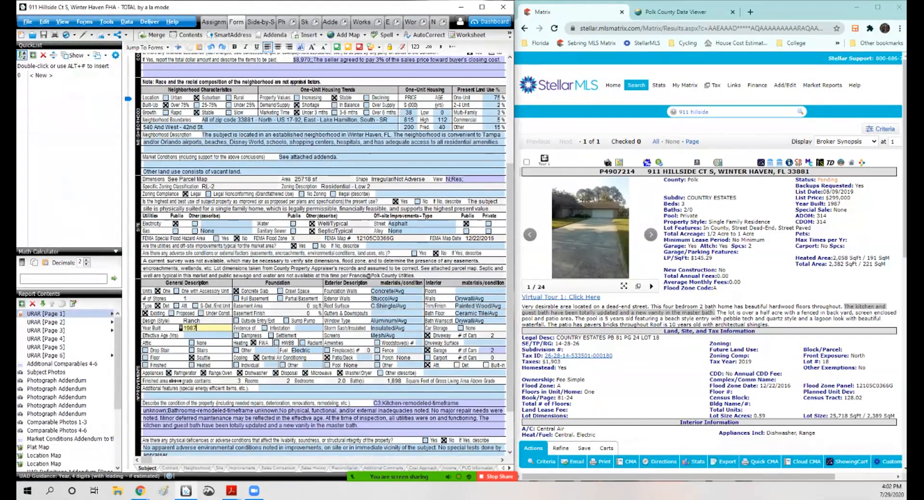
{"action": "left_click", "coordinate": [674, 11]}
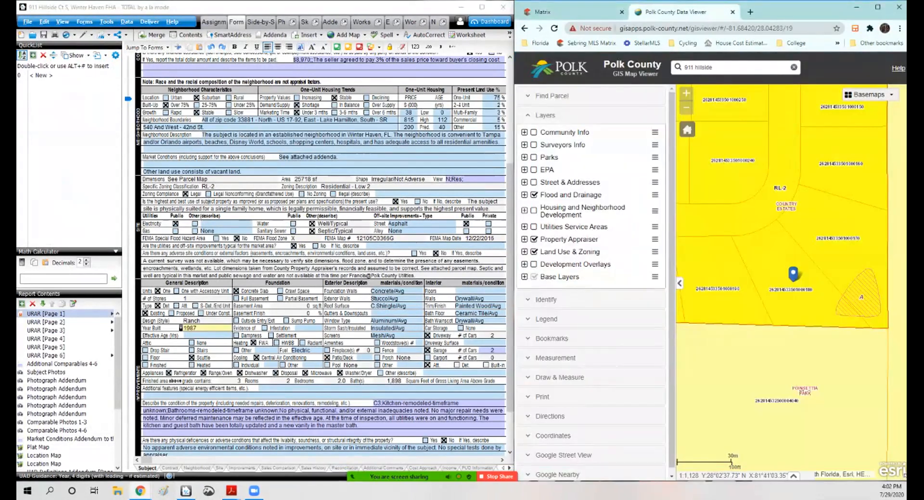
{"action": "left_click", "coordinate": [538, 43]}
{"action": "mouse_move", "coordinate": [548, 206]}
{"action": "left_click", "coordinate": [698, 206]}
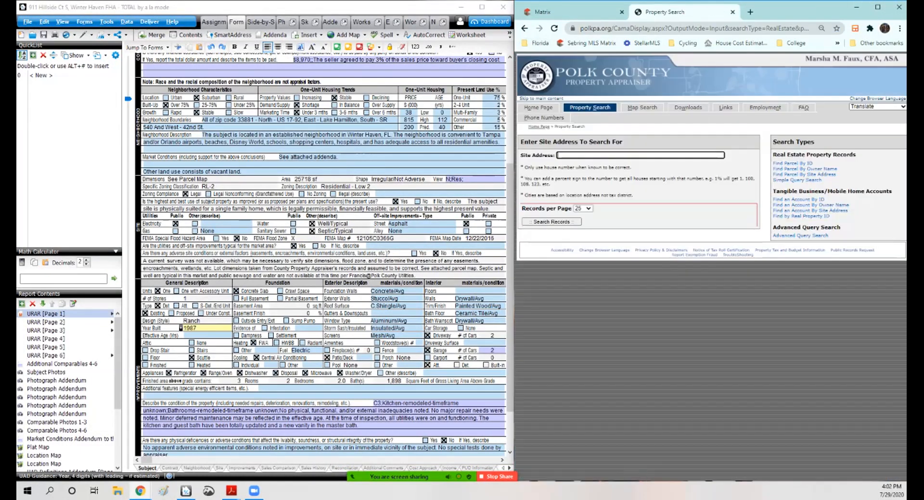
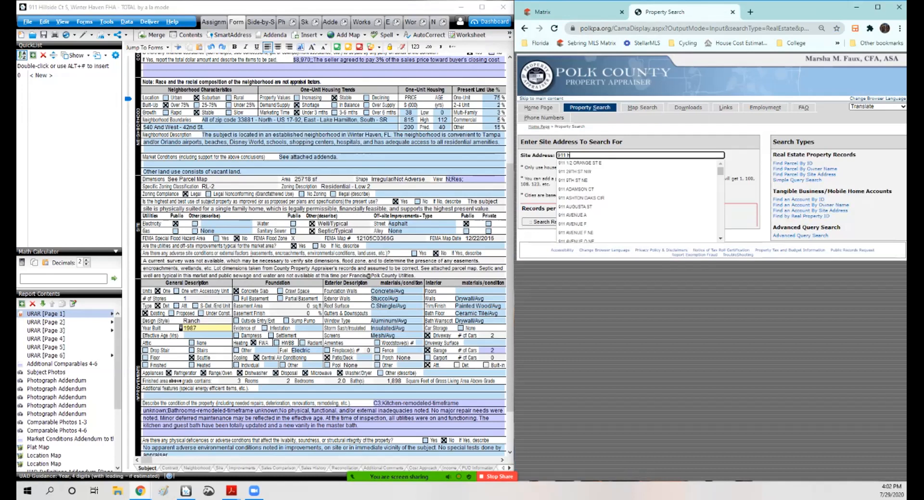
{"action": "key", "text": "Return"}
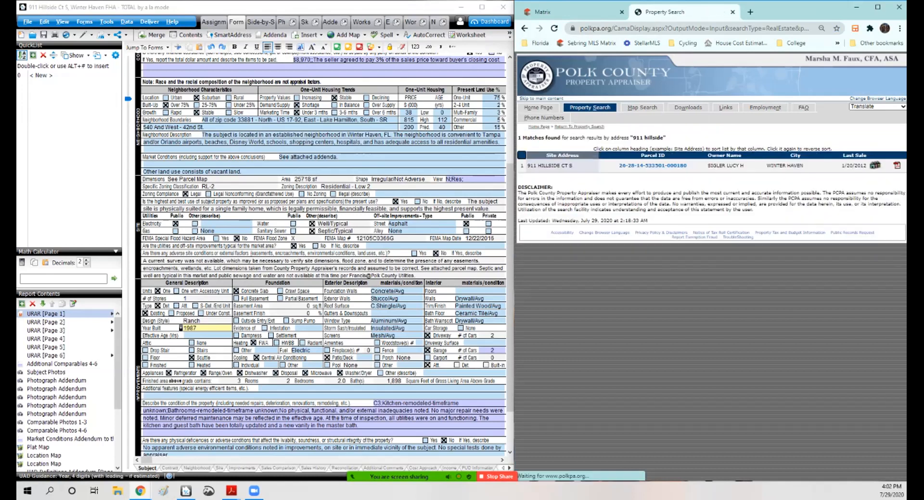
{"action": "left_click", "coordinate": [653, 165]}
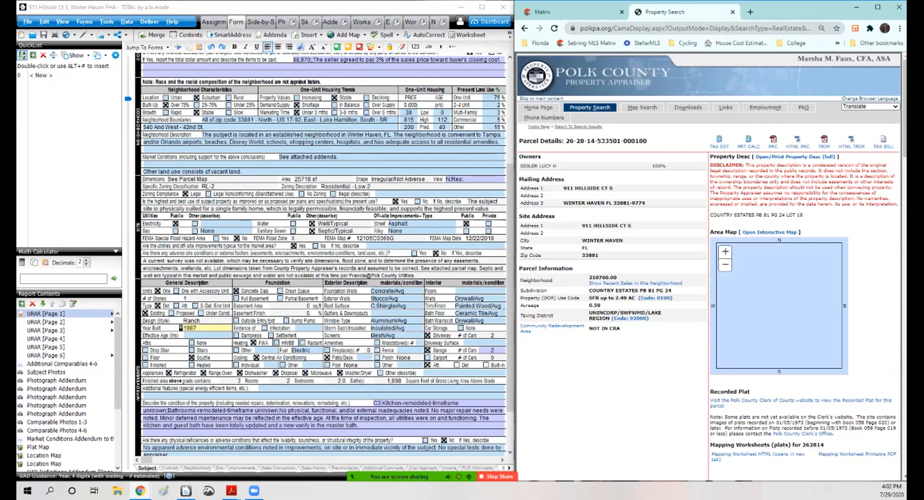
{"action": "scroll", "coordinate": [707, 264], "scroll_direction": "down", "scroll_amount": 7}
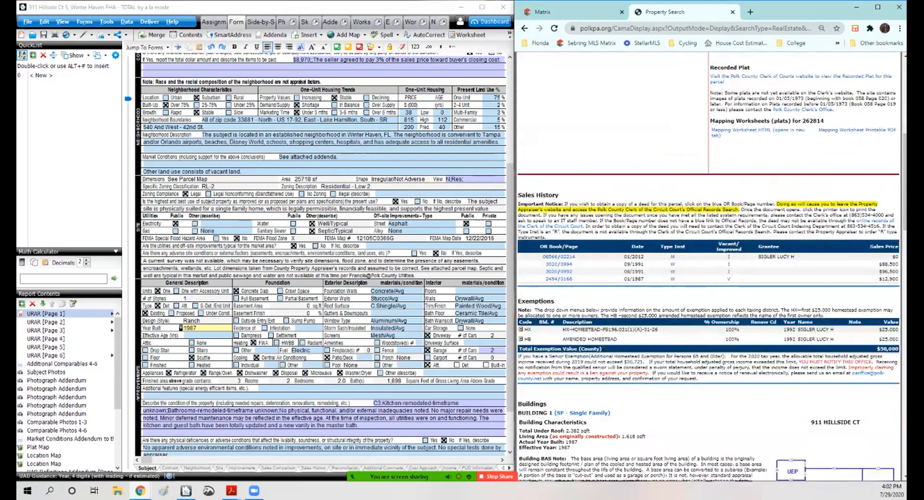
{"action": "scroll", "coordinate": [707, 264], "scroll_direction": "down", "scroll_amount": 2}
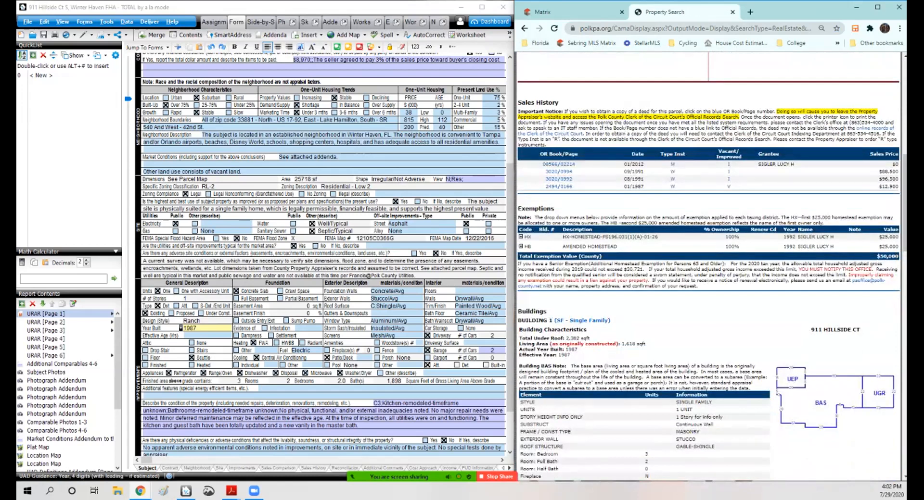
Step: Compare the effective age, gas and roof surface entries against the appraiser's building characteristics and subareas
{"action": "left_click", "coordinate": [207, 336]}
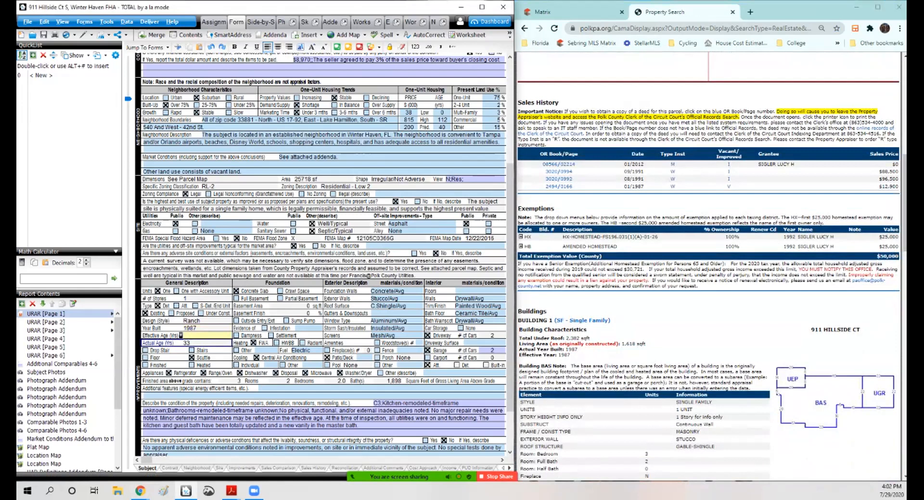
{"action": "left_click", "coordinate": [224, 232]}
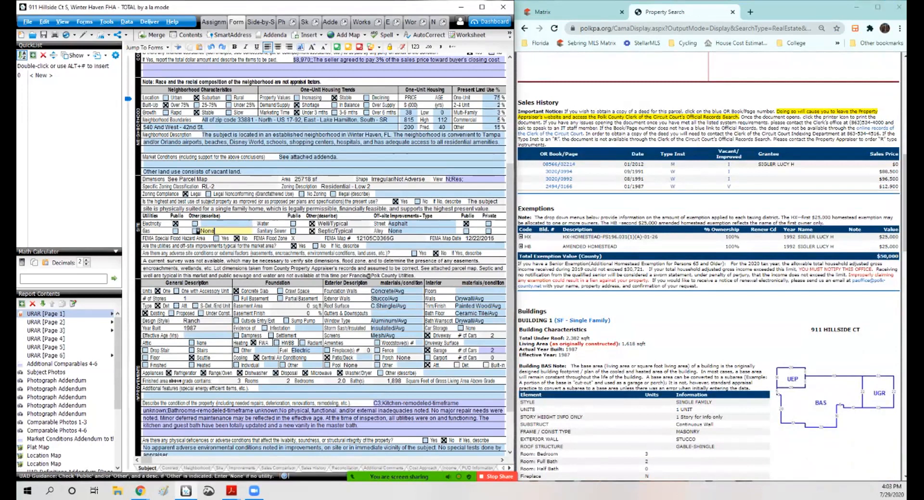
{"action": "left_click", "coordinate": [396, 313]}
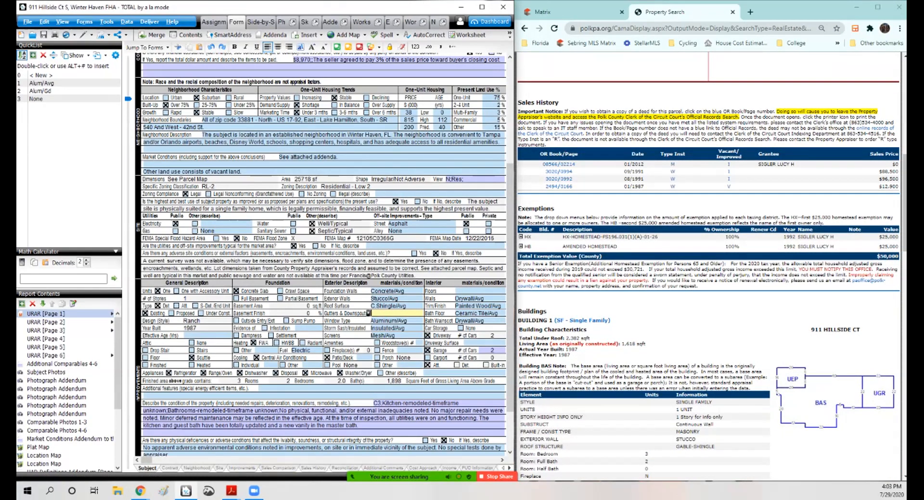
{"action": "left_click_drag", "start_coordinate": [146, 460], "coordinate": [143, 460]}
{"action": "key", "text": "alt+Tab"}
{"action": "scroll", "coordinate": [707, 265], "scroll_direction": "down", "scroll_amount": 2}
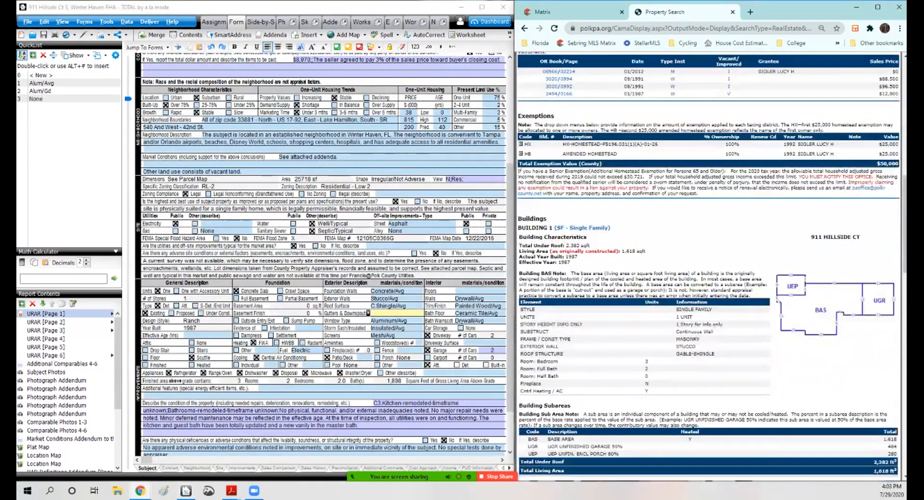
{"action": "scroll", "coordinate": [707, 264], "scroll_direction": "down", "scroll_amount": 3}
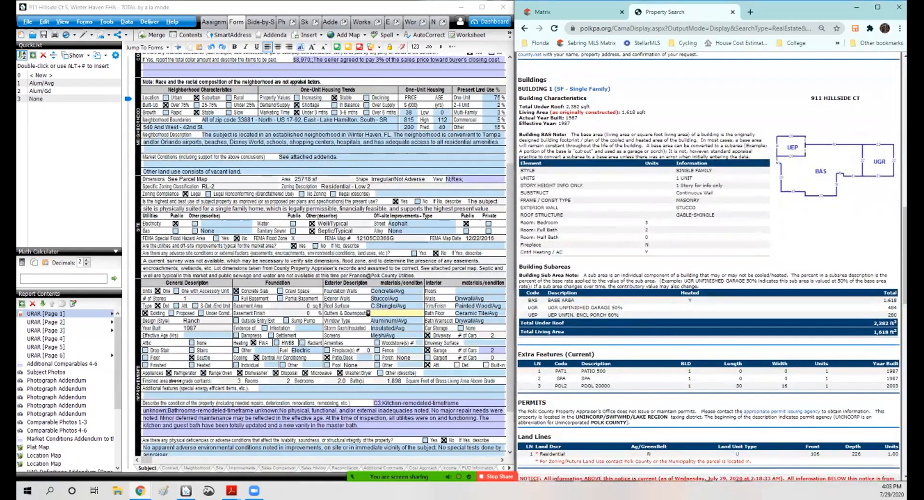
{"action": "left_click_drag", "start_coordinate": [547, 315], "coordinate": [619, 315]}
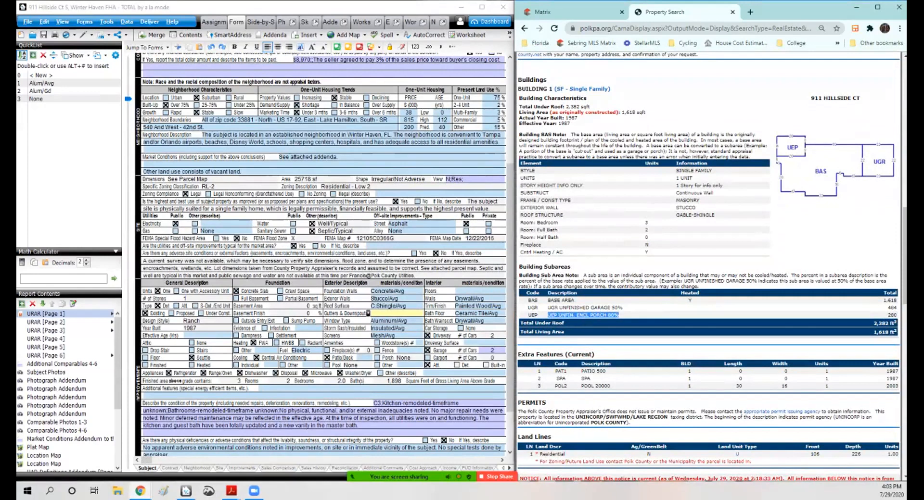
{"action": "left_click", "coordinate": [621, 315]}
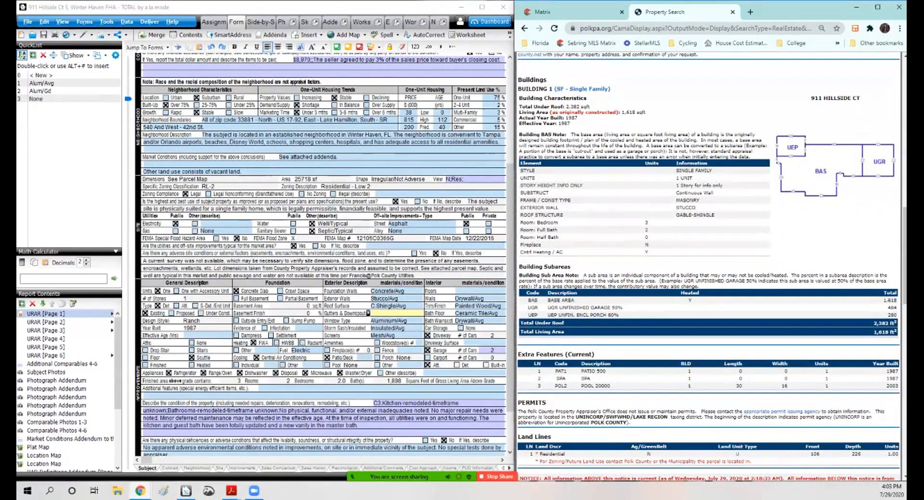
{"action": "scroll", "coordinate": [321, 255], "scroll_direction": "up", "scroll_amount": 3}
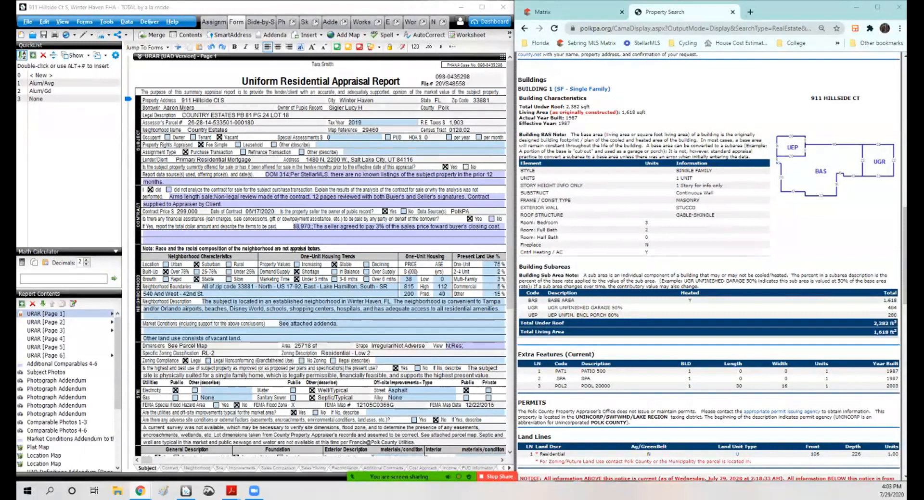
Step: Open Gmail in a new tab, switch to the Aero Appraisals account and start a new message to the permitting office
{"action": "left_click", "coordinate": [750, 12]}
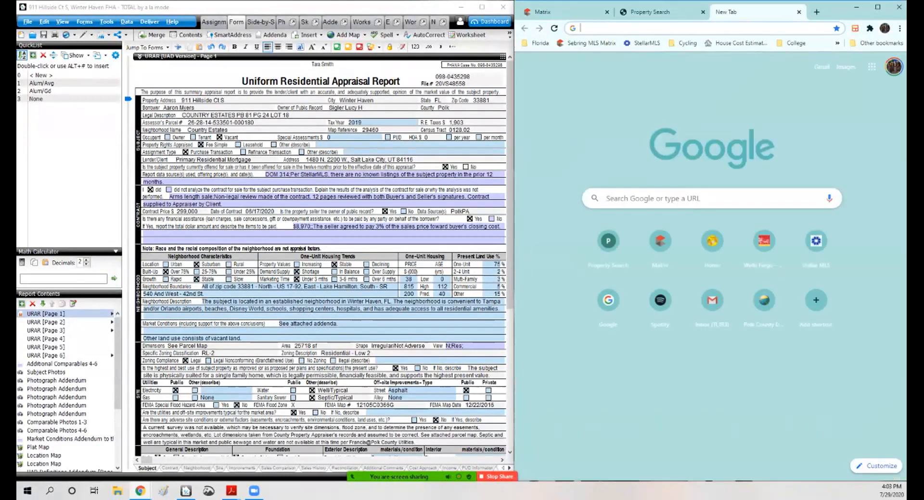
{"action": "left_click", "coordinate": [821, 67]}
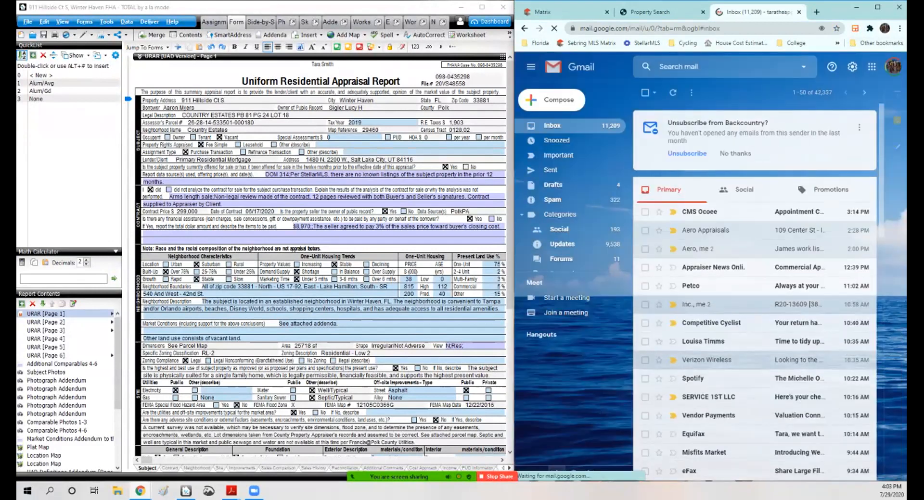
{"action": "left_click", "coordinate": [892, 67]}
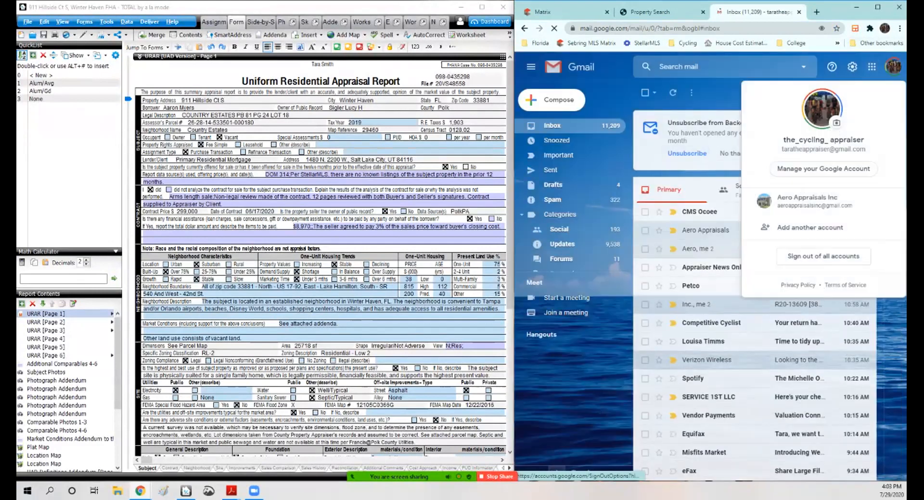
{"action": "left_click", "coordinate": [813, 201]}
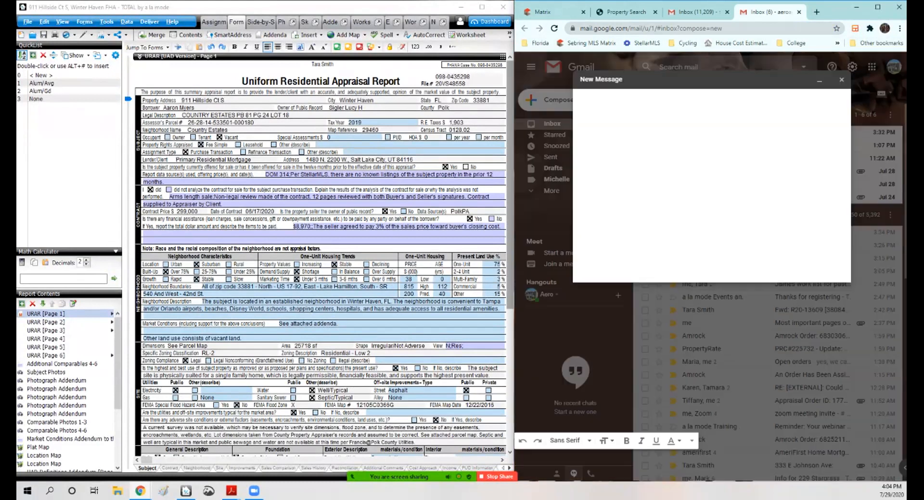
{"action": "type", "text": "per"}
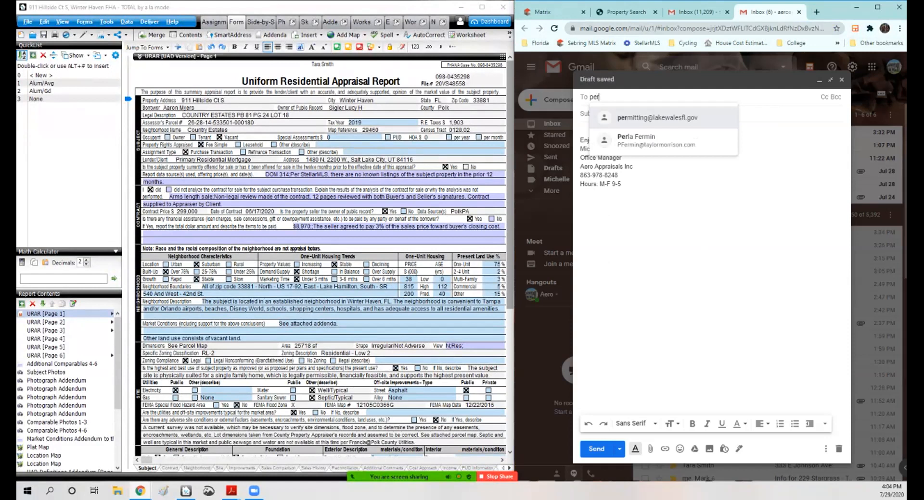
Step: Search the web for polk county permitting and open the county's Building page
{"action": "left_click", "coordinate": [817, 12]}
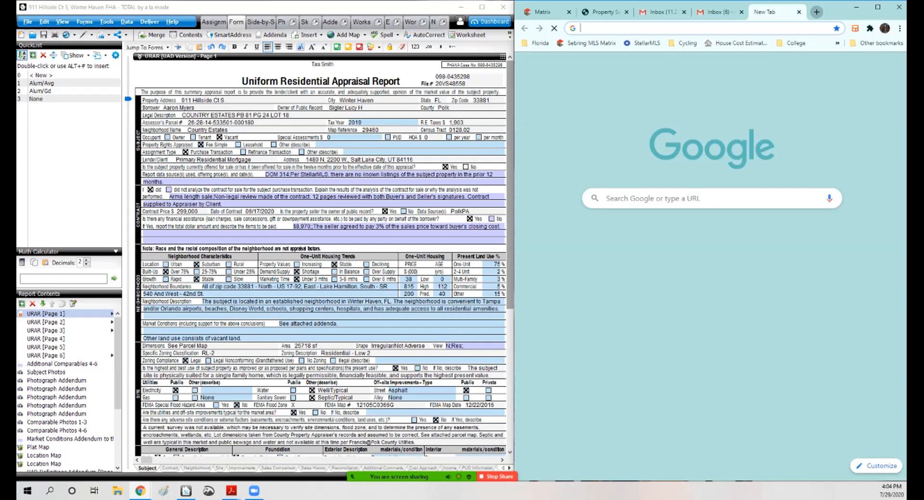
{"action": "type", "text": "polk county "}
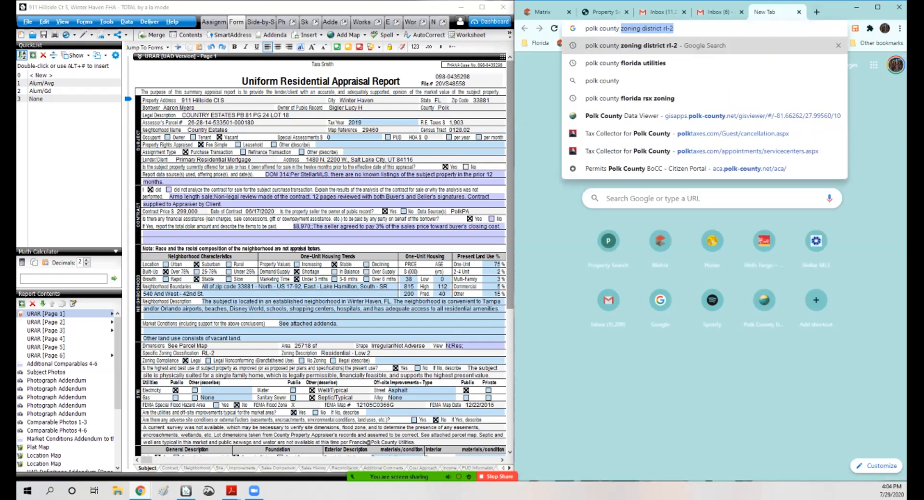
{"action": "type", "text": "permitting"}
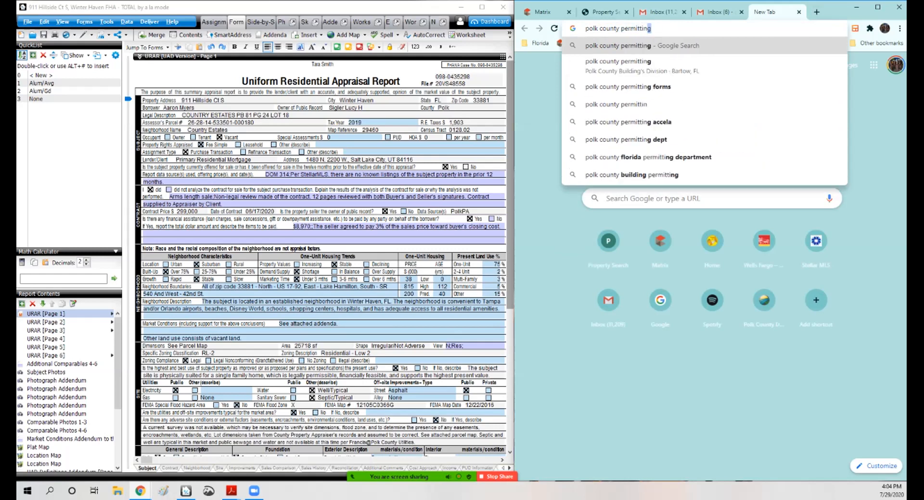
{"action": "key", "text": "Return"}
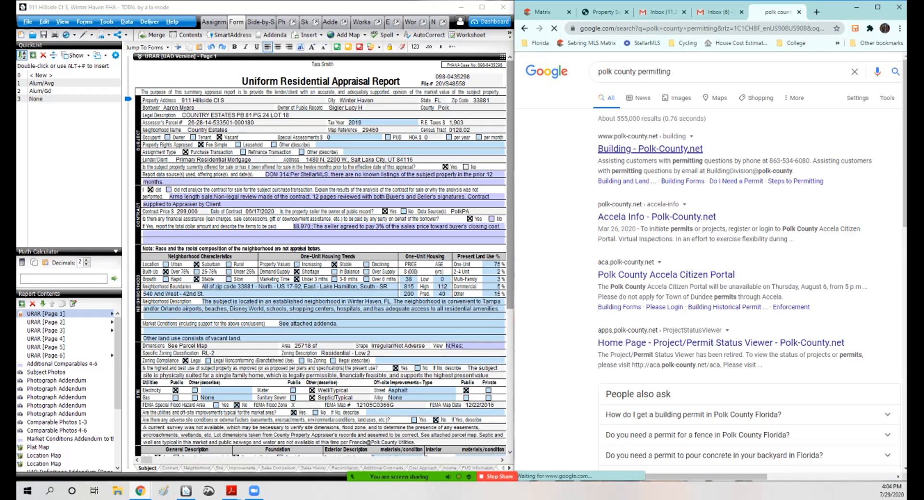
{"action": "left_click", "coordinate": [643, 149]}
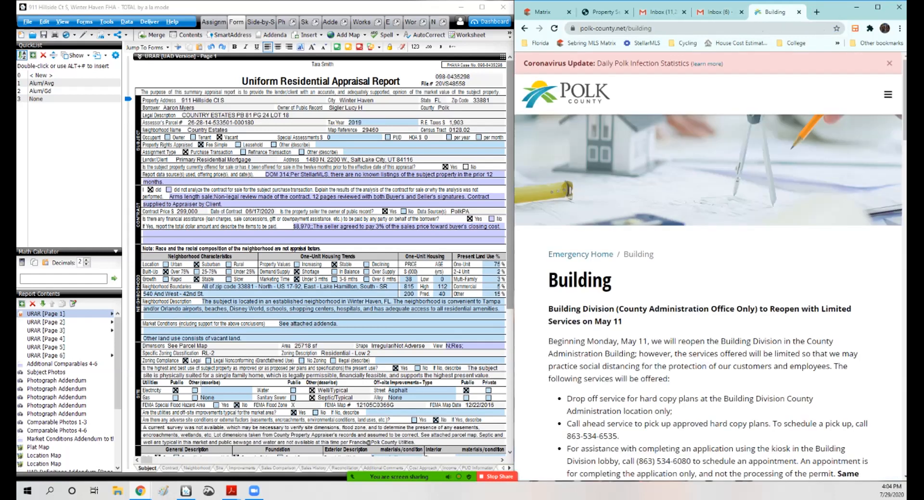
Step: Copy the Building Division's e-mail address from the Contact Us section of the Building page
{"action": "scroll", "coordinate": [710, 266], "scroll_direction": "down", "scroll_amount": 6}
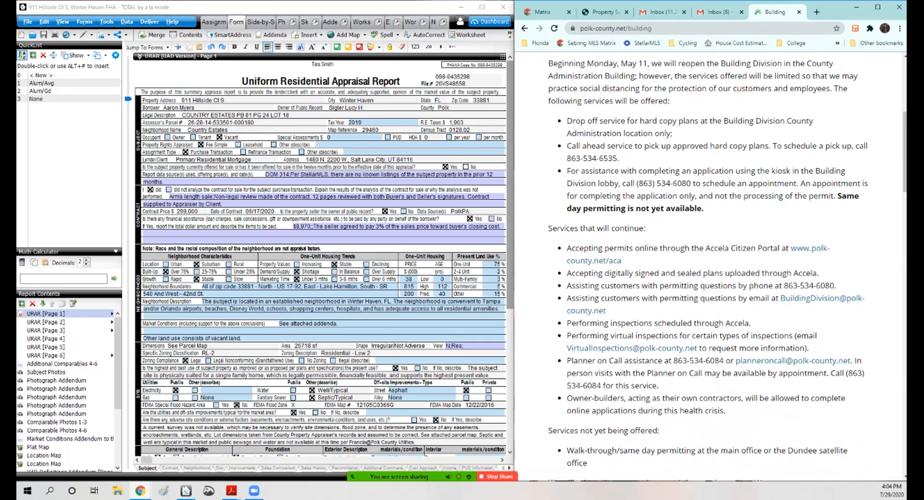
{"action": "scroll", "coordinate": [722, 289], "scroll_direction": "down", "scroll_amount": 1}
{"action": "scroll", "coordinate": [626, 315], "scroll_direction": "down", "scroll_amount": 5}
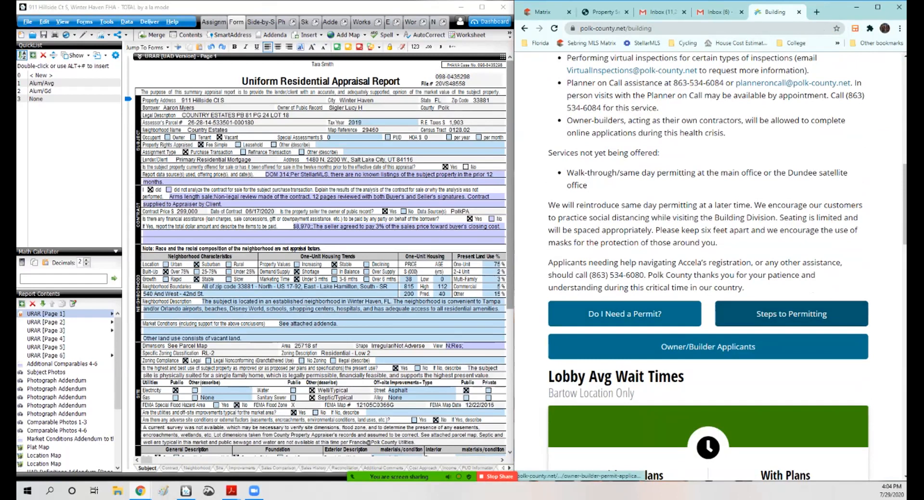
{"action": "scroll", "coordinate": [707, 289], "scroll_direction": "down", "scroll_amount": 2}
{"action": "scroll", "coordinate": [707, 265], "scroll_direction": "down", "scroll_amount": 8}
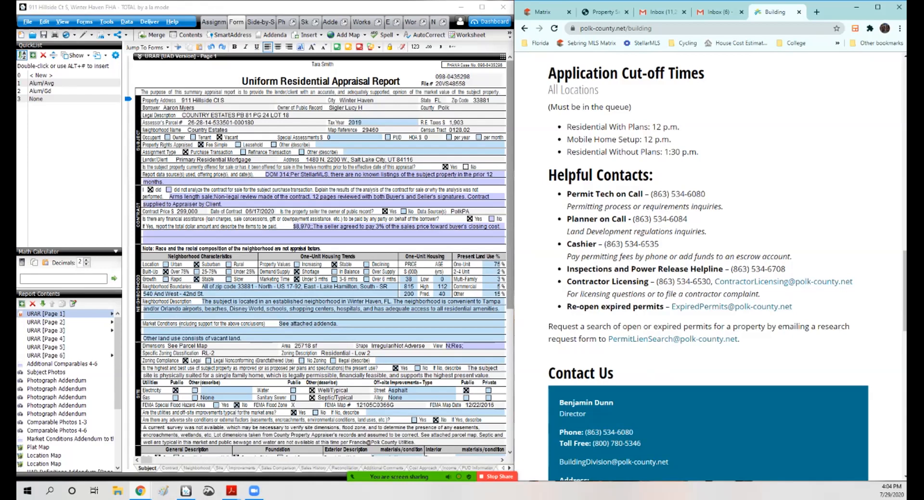
{"action": "scroll", "coordinate": [707, 264], "scroll_direction": "down", "scroll_amount": 1}
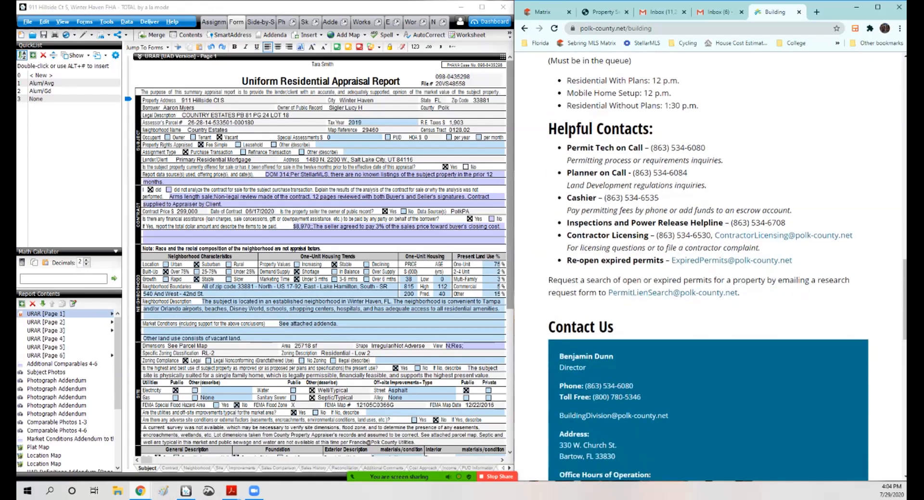
{"action": "scroll", "coordinate": [707, 265], "scroll_direction": "down", "scroll_amount": 3}
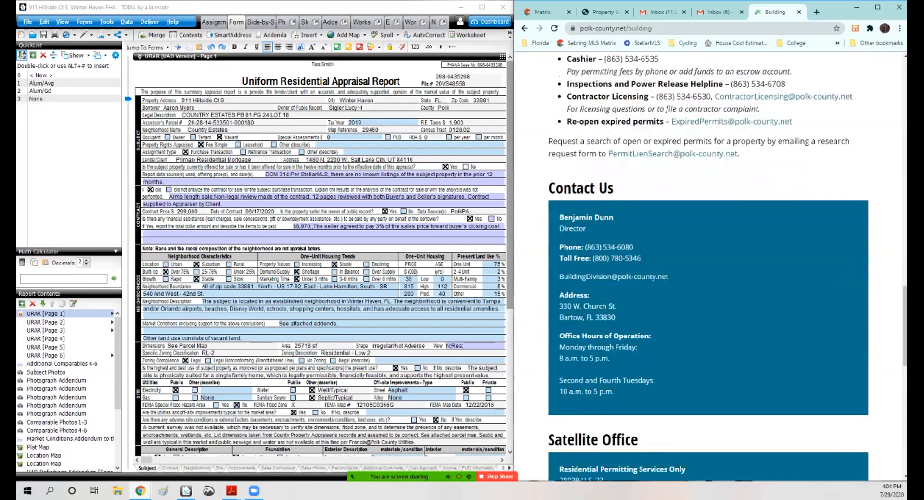
{"action": "scroll", "coordinate": [707, 264], "scroll_direction": "down", "scroll_amount": 1}
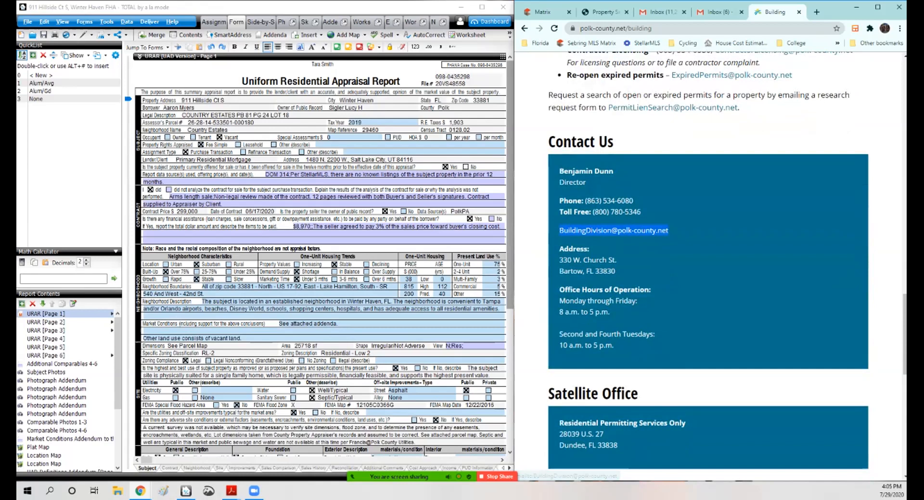
{"action": "right_click", "coordinate": [606, 230]}
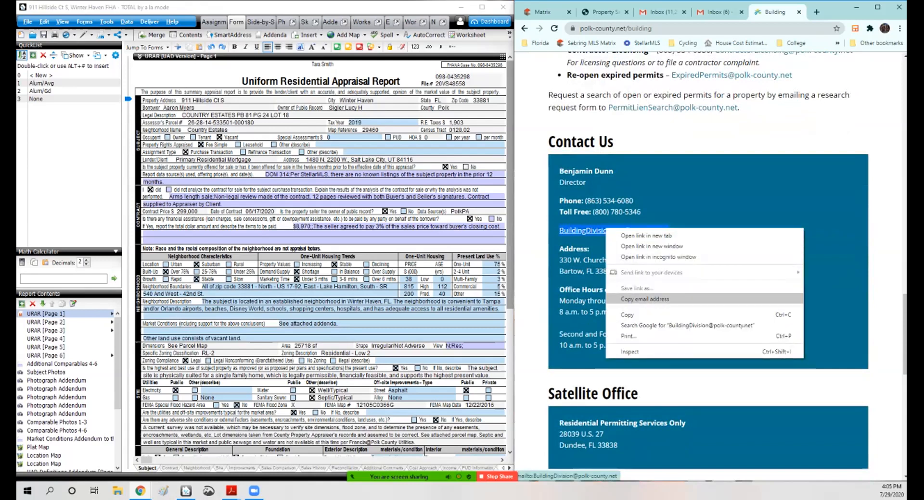
{"action": "left_click", "coordinate": [645, 299]}
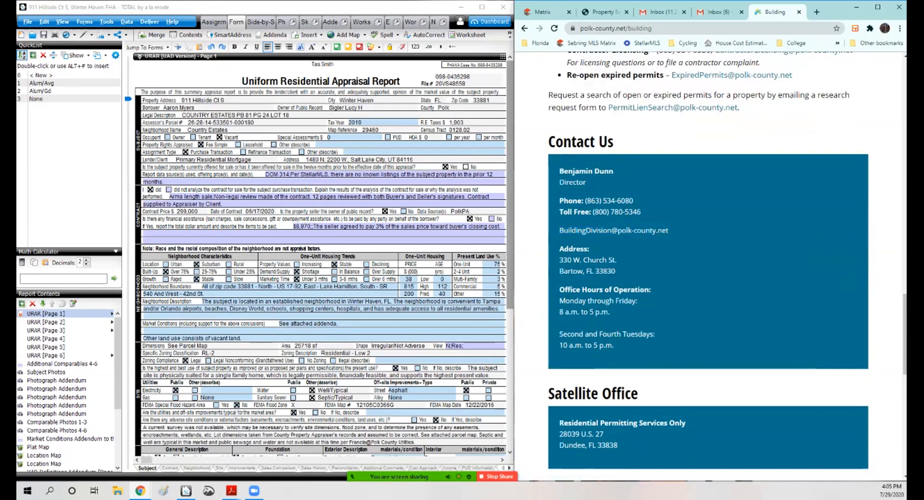
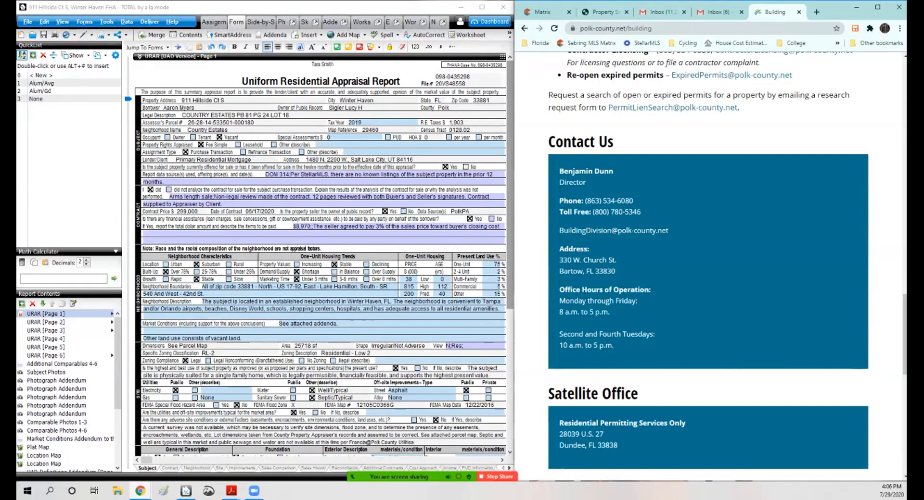
Step: Open the subject front photo in the Image Optimizer and apply it
{"action": "scroll", "coordinate": [321, 255], "scroll_direction": "down", "scroll_amount": 5}
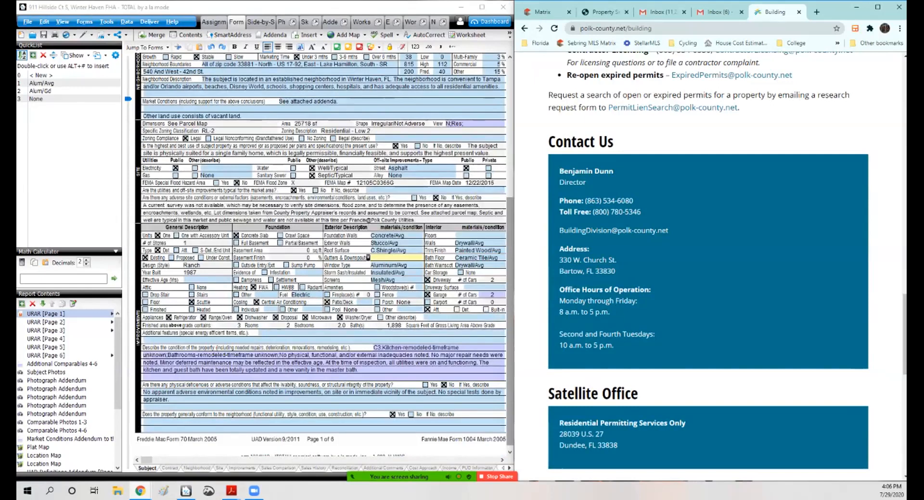
{"action": "left_click", "coordinate": [46, 372]}
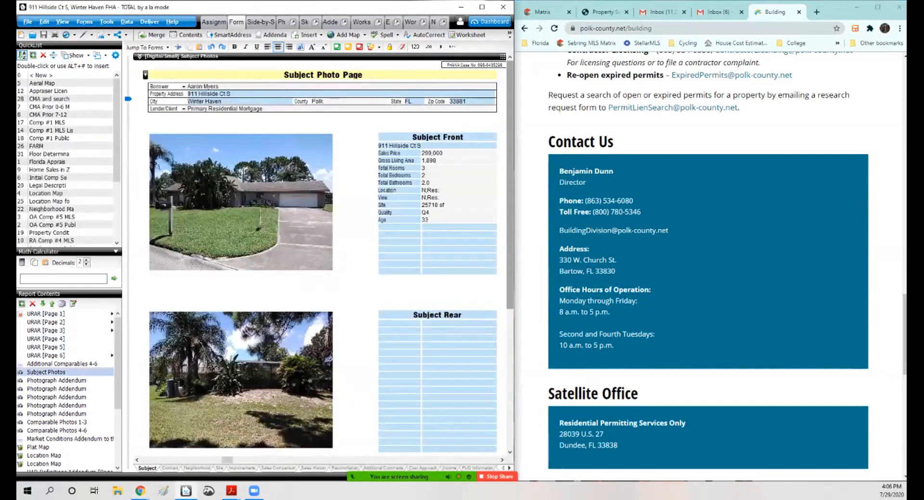
{"action": "double_click", "coordinate": [240, 202]}
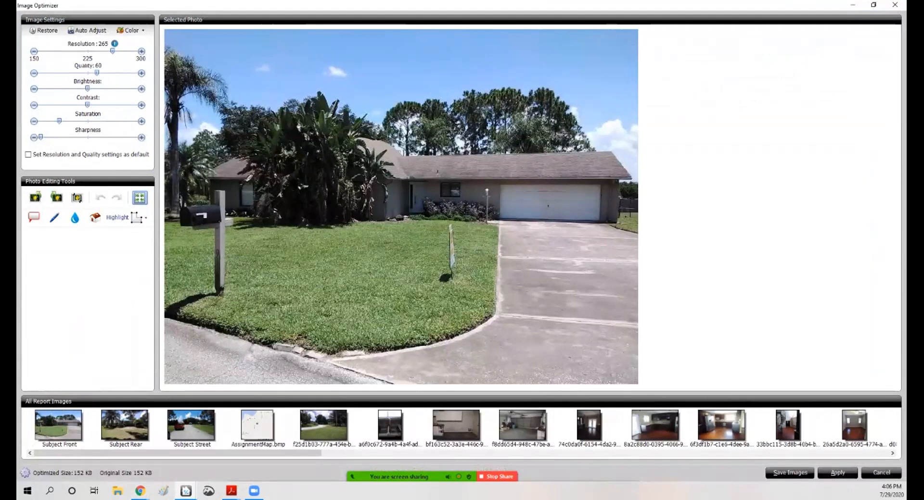
{"action": "left_click", "coordinate": [837, 473]}
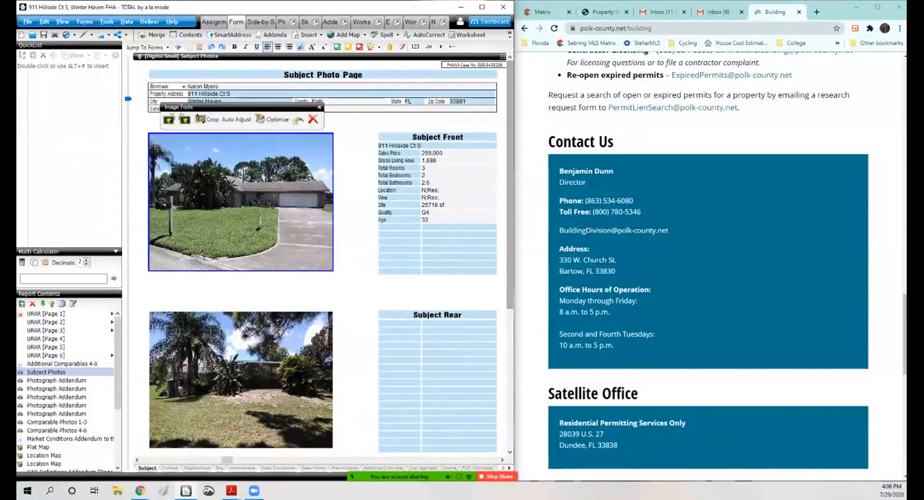
Step: Return to URAR page 1 and set the improvements section's effective age to 22 years
{"action": "left_click", "coordinate": [58, 314]}
{"action": "scroll", "coordinate": [323, 255], "scroll_direction": "down", "scroll_amount": 3}
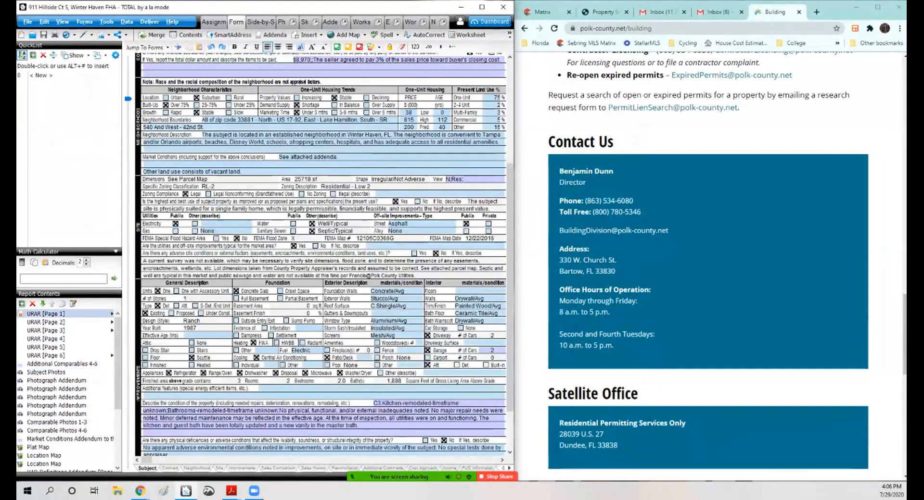
{"action": "left_click", "coordinate": [395, 314]}
{"action": "double_click", "coordinate": [75, 83]}
{"action": "left_click", "coordinate": [404, 328]}
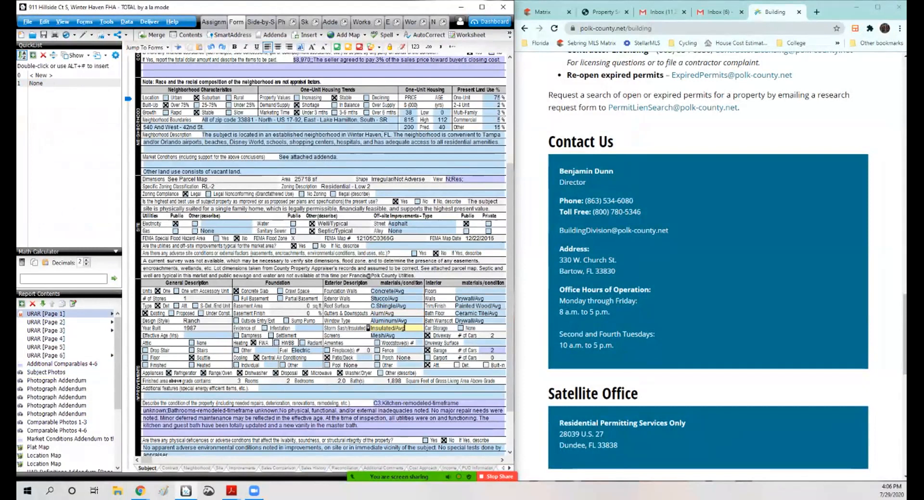
{"action": "left_click", "coordinate": [207, 335]}
{"action": "type", "text": "2"}
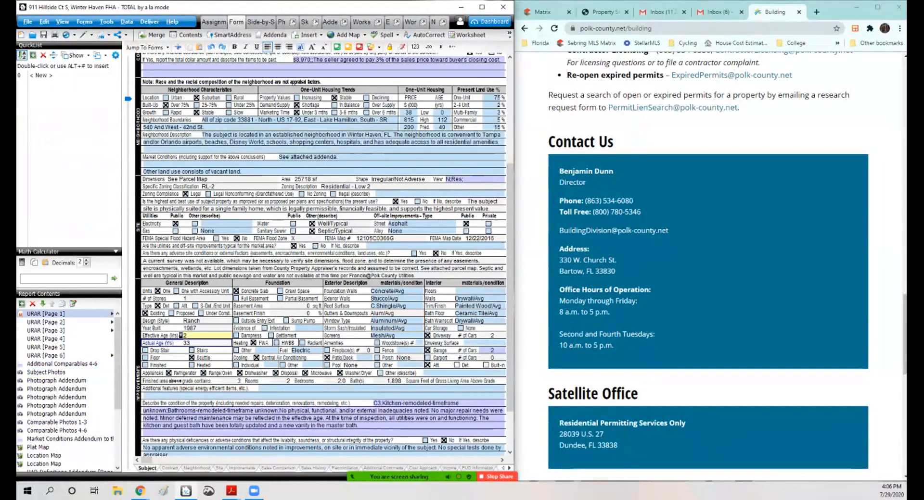
{"action": "type", "text": "0"}
{"action": "key", "text": "BackSpace"}
{"action": "type", "text": "2"}
Step: Review the floors and gas utility entries against the property appraiser record
{"action": "left_click", "coordinate": [480, 291]}
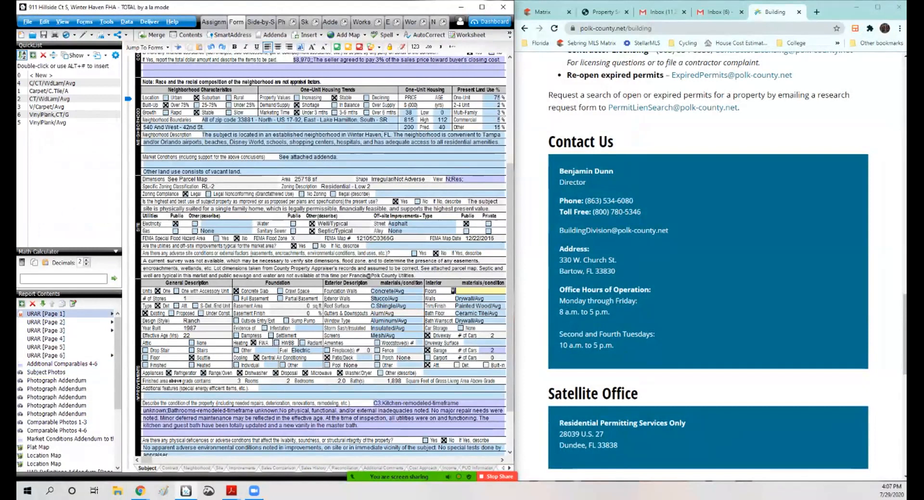
{"action": "left_click", "coordinate": [219, 231]}
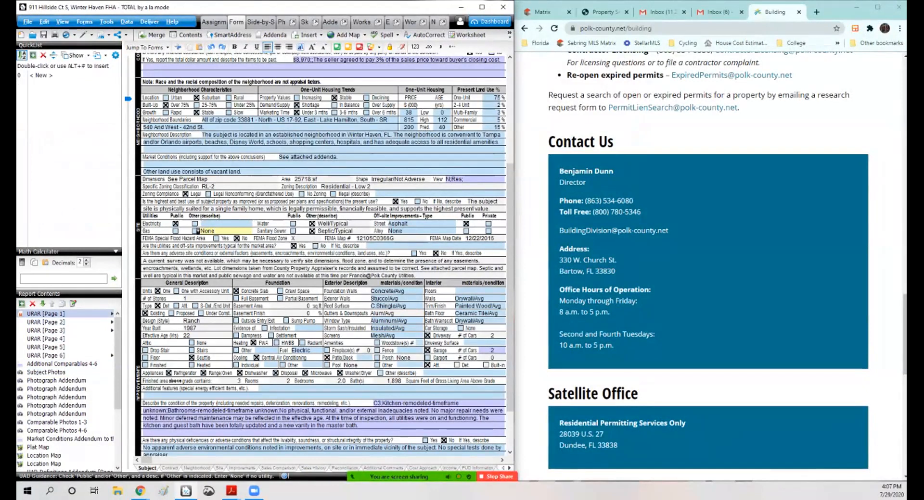
{"action": "scroll", "coordinate": [707, 264], "scroll_direction": "up", "scroll_amount": 5}
{"action": "scroll", "coordinate": [707, 265], "scroll_direction": "up", "scroll_amount": 2}
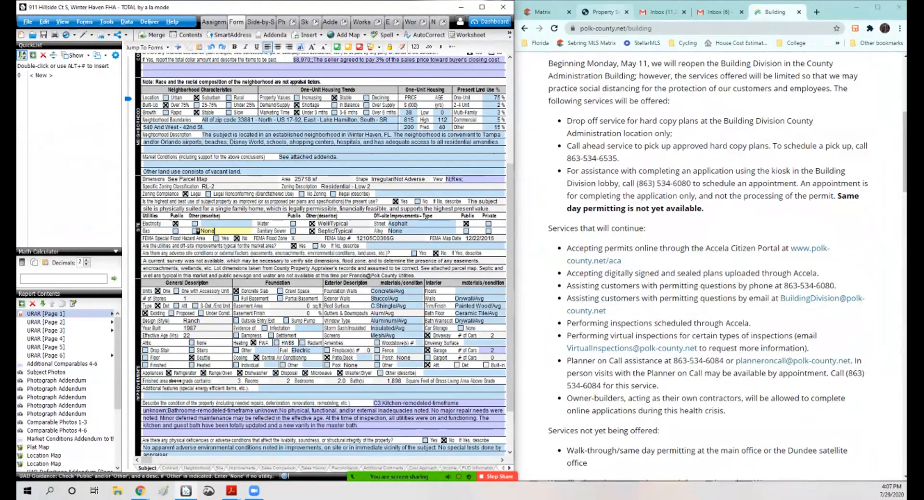
{"action": "left_click", "coordinate": [602, 12]}
{"action": "scroll", "coordinate": [707, 264], "scroll_direction": "up", "scroll_amount": 10}
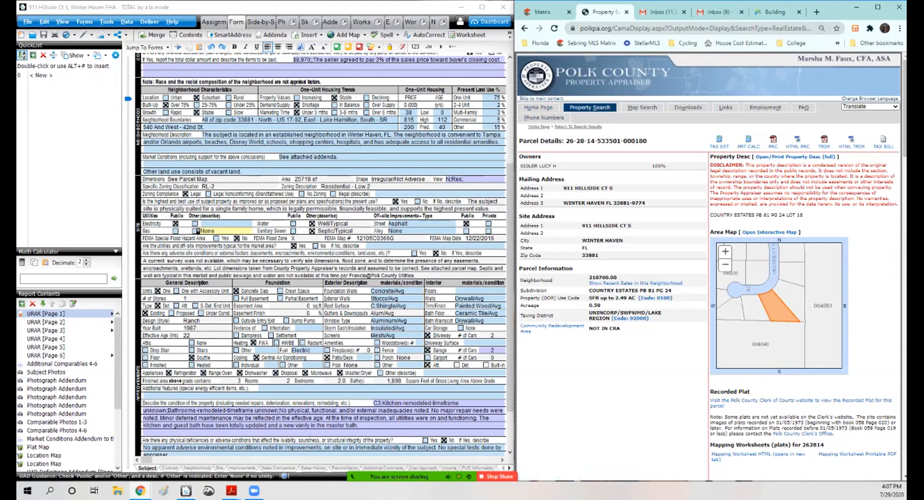
{"action": "left_click", "coordinate": [478, 291]}
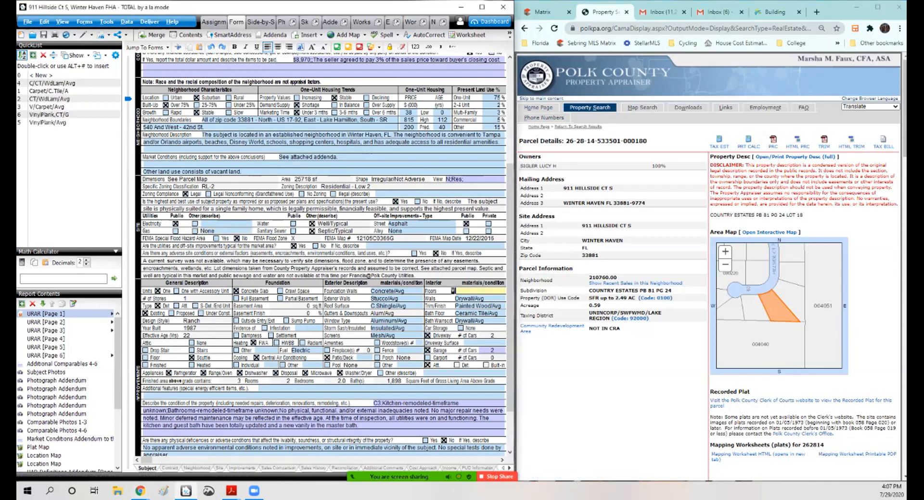
Step: Browse the Photograph Addendum photos and open the screened pool photo in the Image Optimizer
{"action": "left_click", "coordinate": [56, 381]}
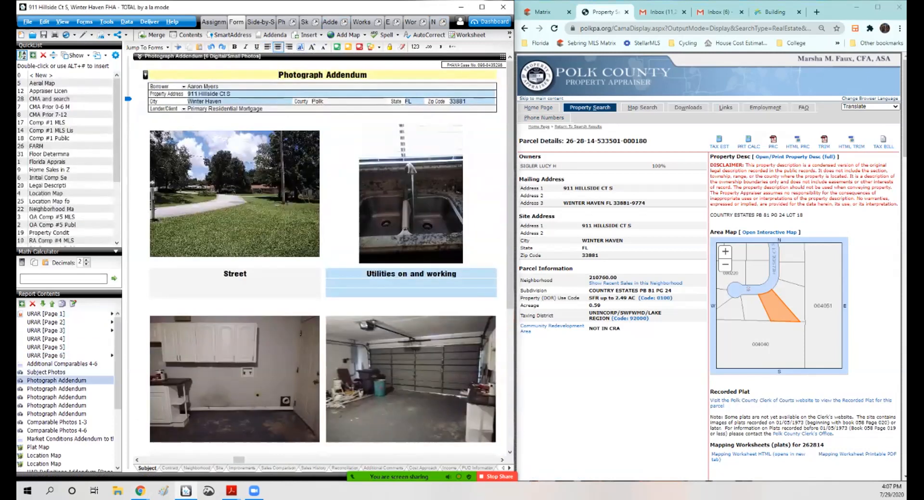
{"action": "scroll", "coordinate": [320, 254], "scroll_direction": "down", "scroll_amount": 4}
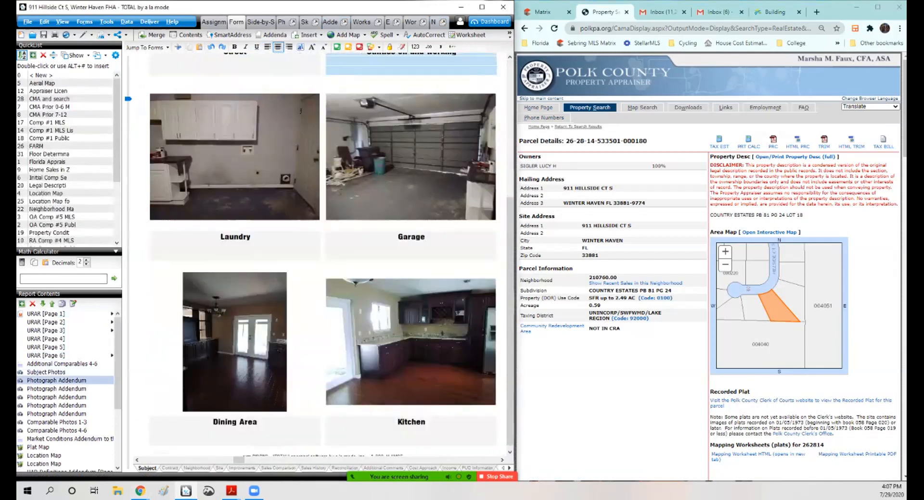
{"action": "left_click_drag", "start_coordinate": [239, 461], "coordinate": [250, 461]}
{"action": "scroll", "coordinate": [308, 289], "scroll_direction": "up", "scroll_amount": 3}
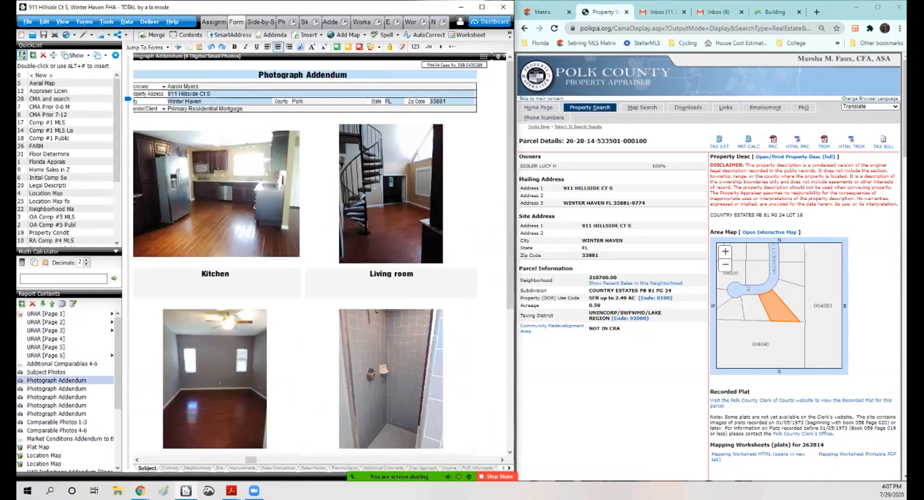
{"action": "left_click_drag", "start_coordinate": [251, 461], "coordinate": [261, 460]}
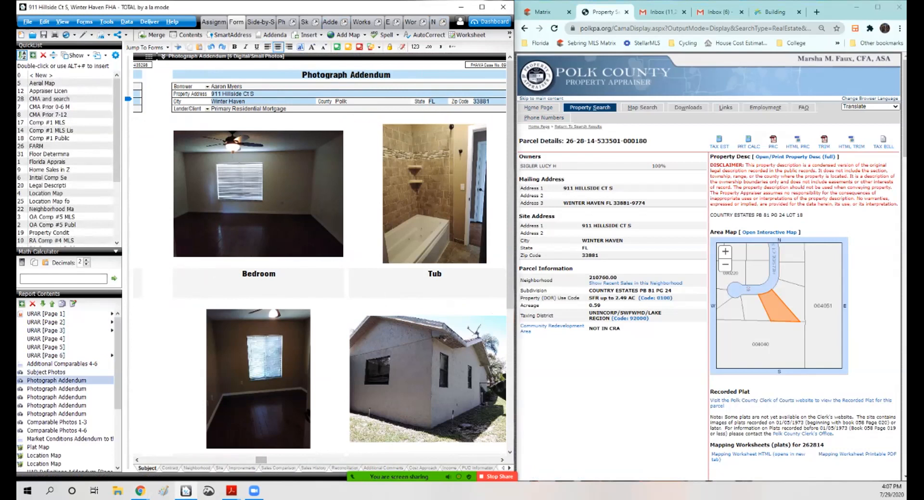
{"action": "scroll", "coordinate": [308, 289], "scroll_direction": "down", "scroll_amount": 3}
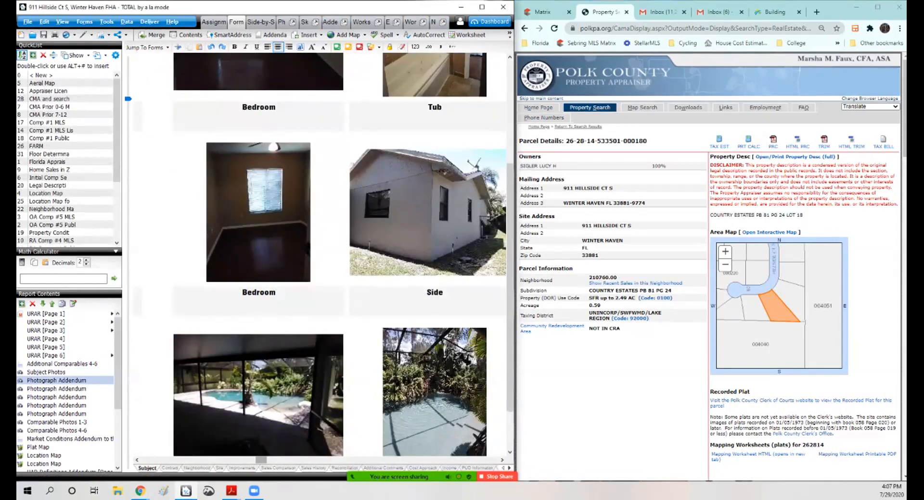
{"action": "left_click", "coordinate": [259, 401]}
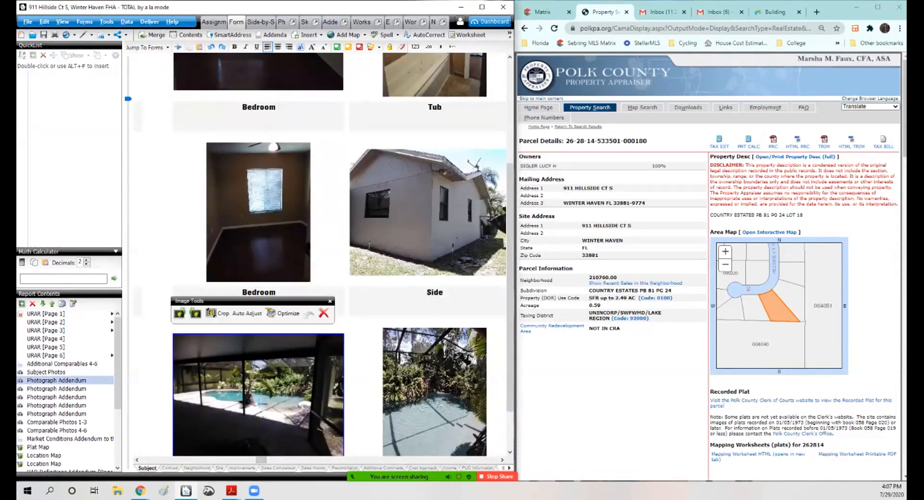
{"action": "left_click", "coordinate": [284, 314]}
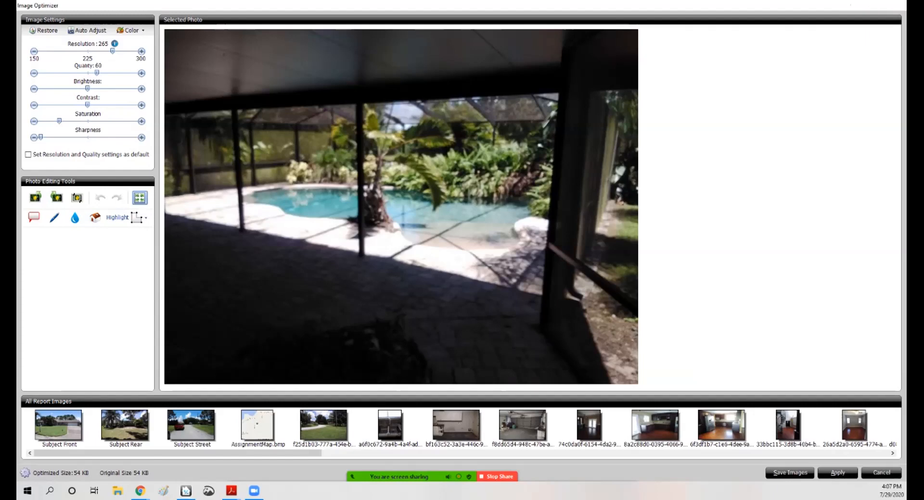
{"action": "left_click", "coordinate": [895, 5]}
Step: Open the MLS listing's photo gallery and copy the screened pool image
{"action": "left_click", "coordinate": [543, 12]}
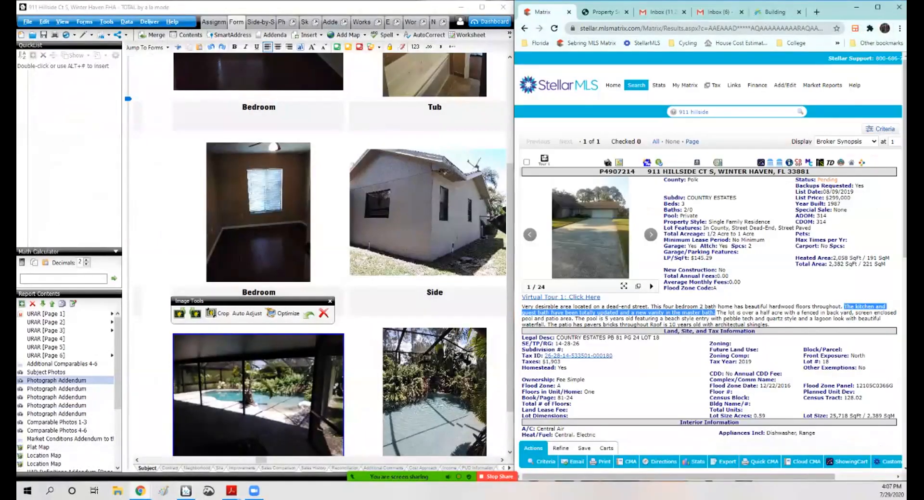
{"action": "left_click", "coordinate": [608, 162]}
{"action": "scroll", "coordinate": [727, 258], "scroll_direction": "down", "scroll_amount": 9}
{"action": "scroll", "coordinate": [727, 260], "scroll_direction": "down", "scroll_amount": 11}
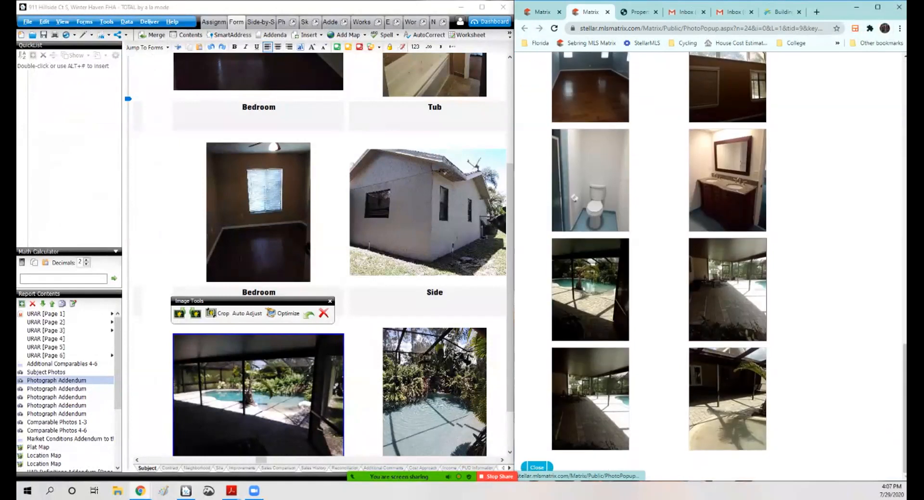
{"action": "left_click", "coordinate": [592, 288]}
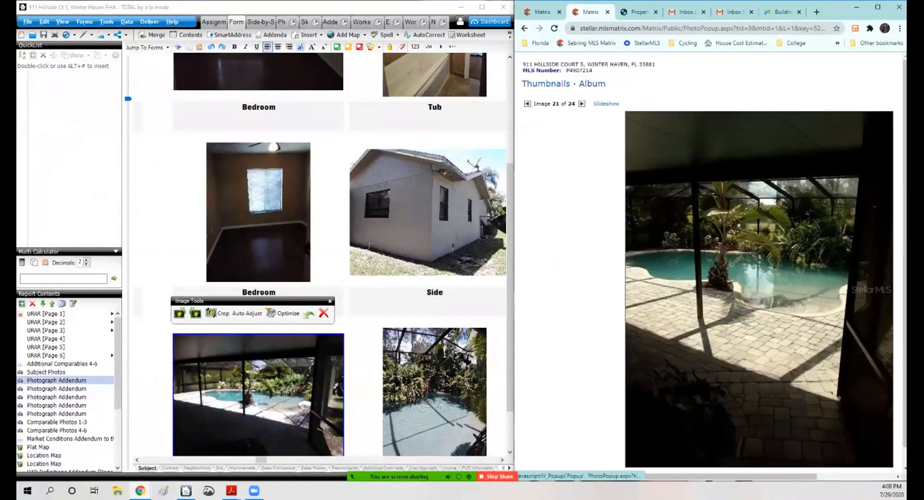
{"action": "right_click", "coordinate": [686, 245]}
{"action": "left_click", "coordinate": [711, 353]}
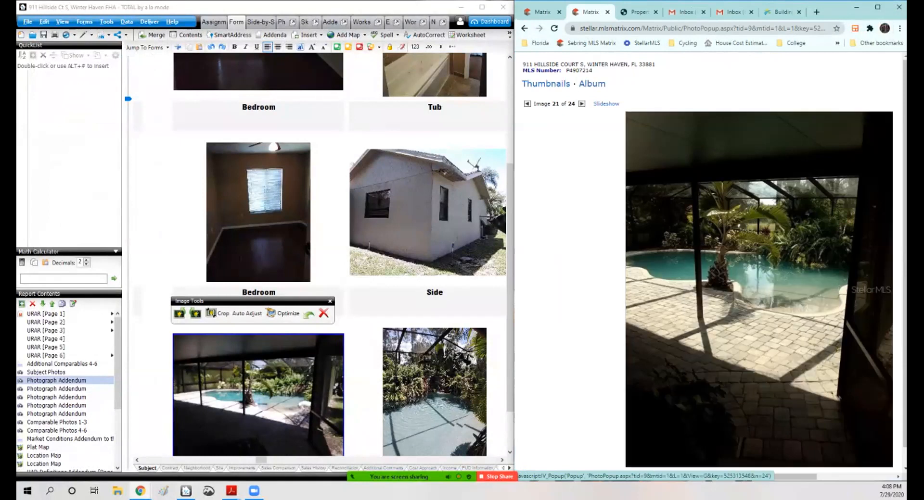
Step: Paste the MLS pool image into the addendum's pool photo slot, crop it and apply
{"action": "right_click", "coordinate": [252, 331]}
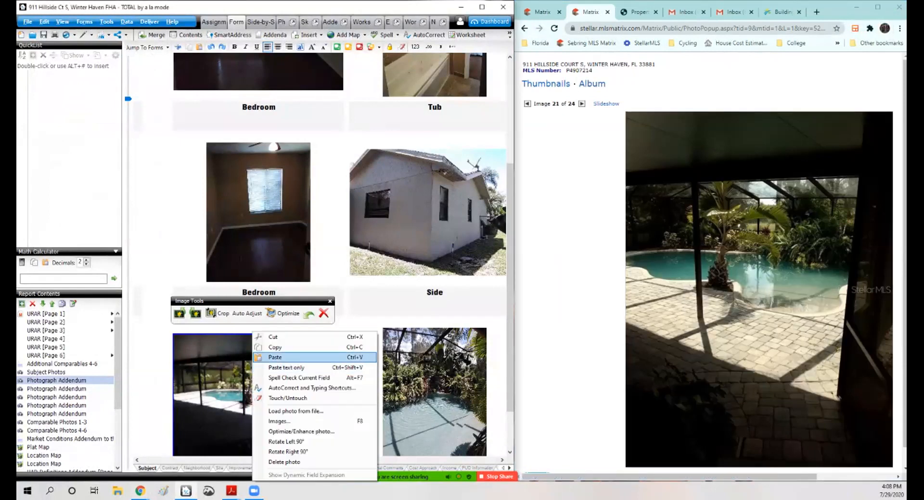
{"action": "left_click", "coordinate": [271, 361]}
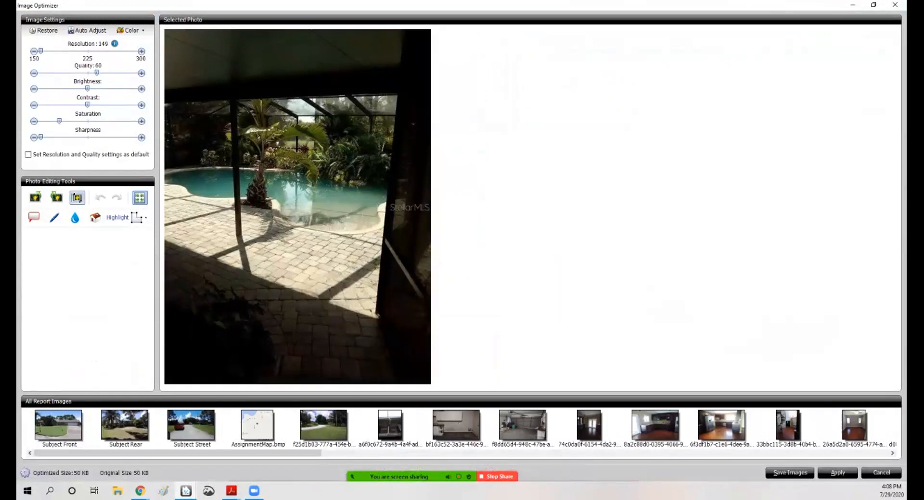
{"action": "left_click_drag", "start_coordinate": [166, 75], "coordinate": [430, 278]}
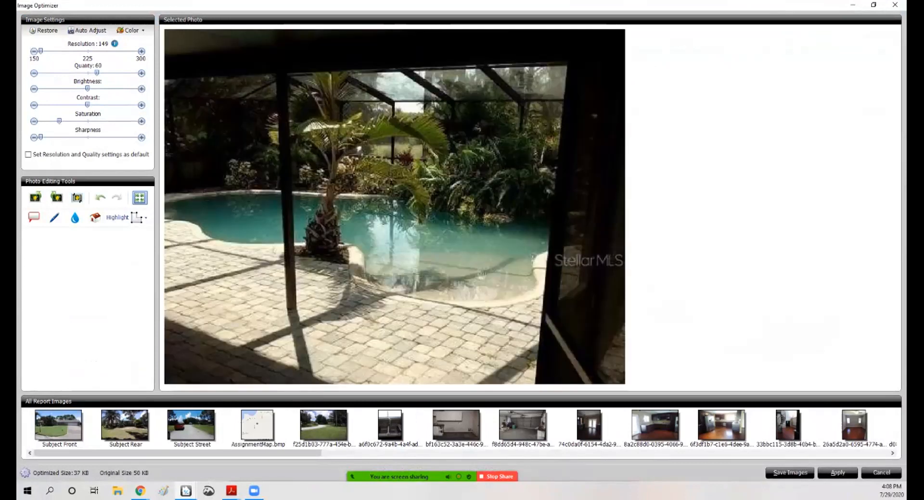
{"action": "left_click", "coordinate": [837, 473]}
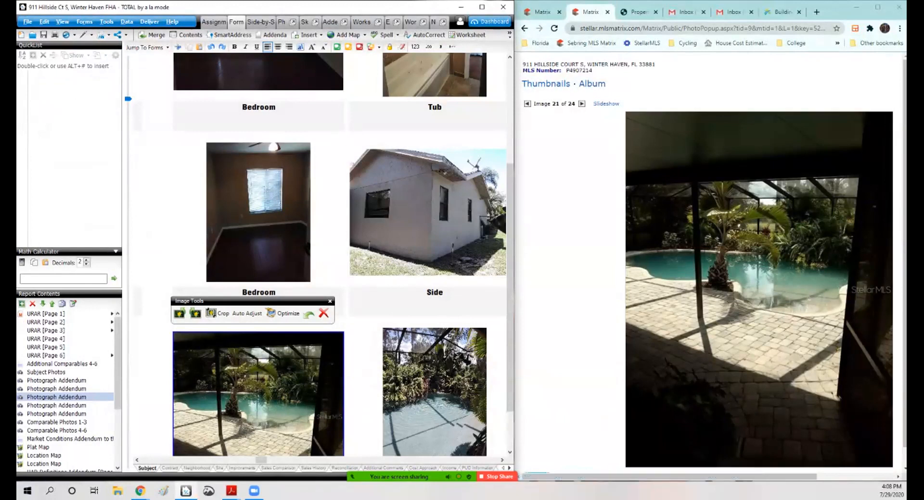
Step: Copy the pool photo from the report and copy the pool image again from the MLS listing
{"action": "right_click", "coordinate": [258, 376]}
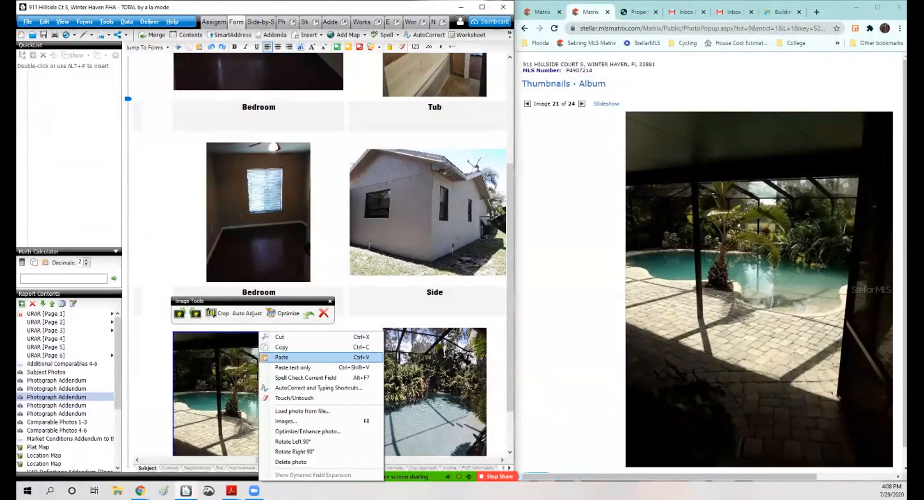
{"action": "left_click", "coordinate": [282, 348]}
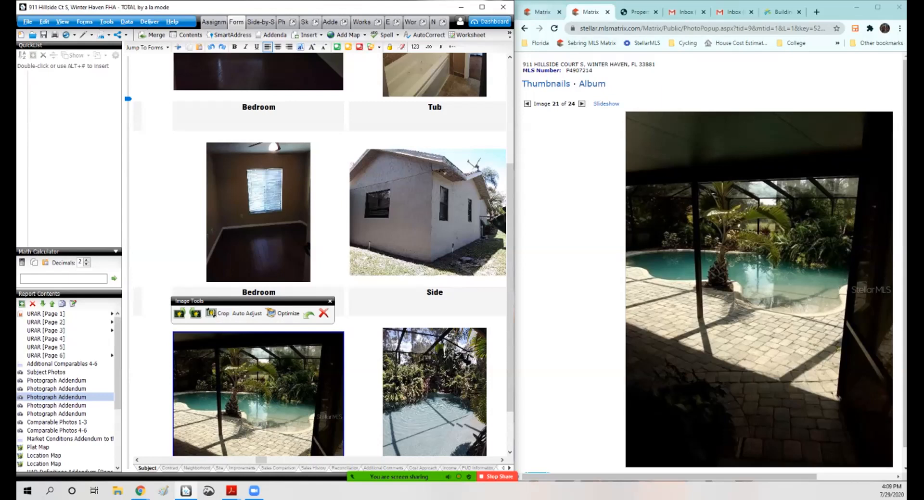
{"action": "left_click", "coordinate": [542, 12]}
{"action": "scroll", "coordinate": [709, 240], "scroll_direction": "down", "scroll_amount": 10}
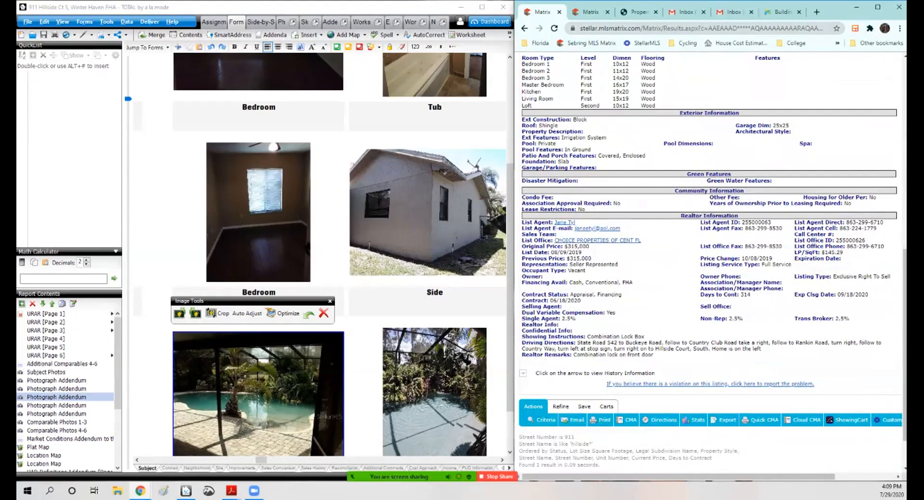
{"action": "right_click", "coordinate": [241, 332]}
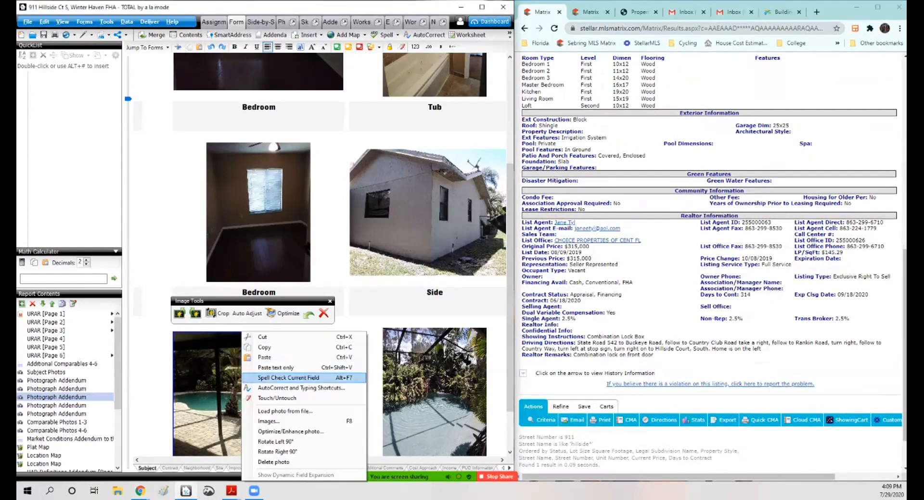
{"action": "left_click", "coordinate": [264, 347]}
Step: Switch to Paint, paste the MLS pool image and enlarge it on the canvas
{"action": "left_click", "coordinate": [163, 491]}
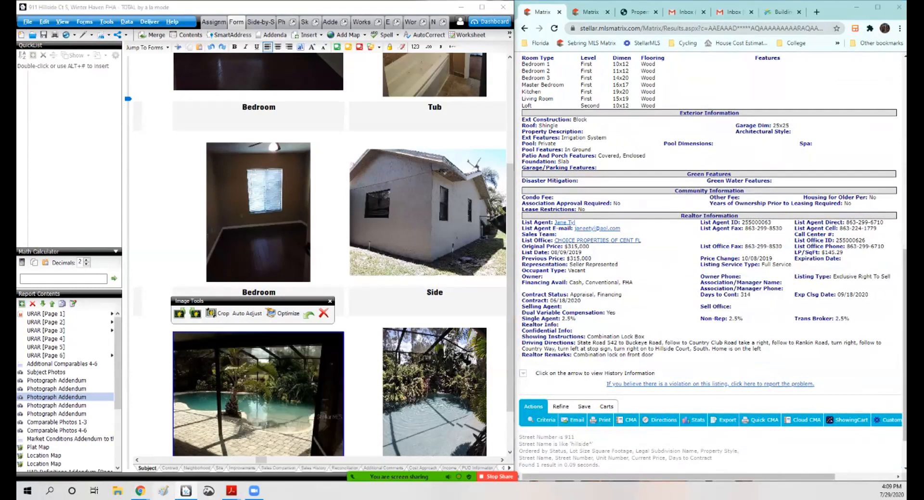
{"action": "key", "text": "ctrl+v"}
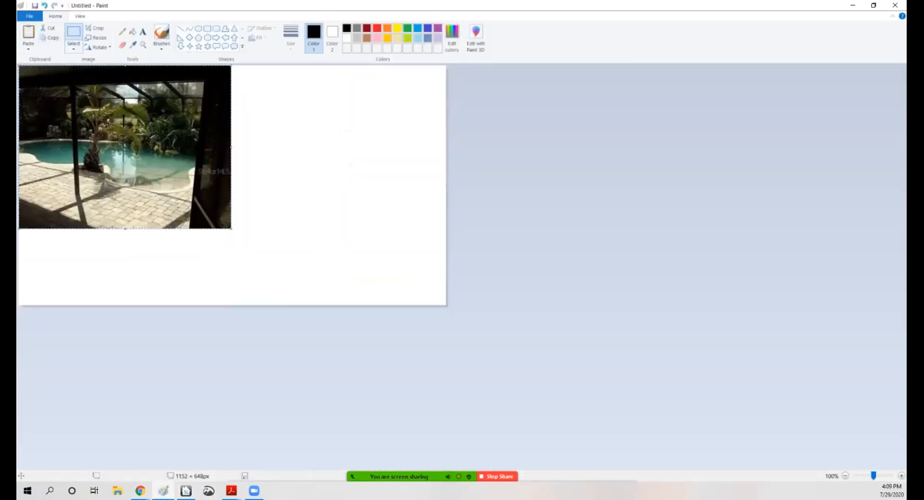
{"action": "left_click_drag", "start_coordinate": [231, 229], "coordinate": [302, 305]}
{"action": "key", "text": "Escape"}
{"action": "left_click_drag", "start_coordinate": [255, 226], "coordinate": [302, 250]}
{"action": "left_click", "coordinate": [28, 33]}
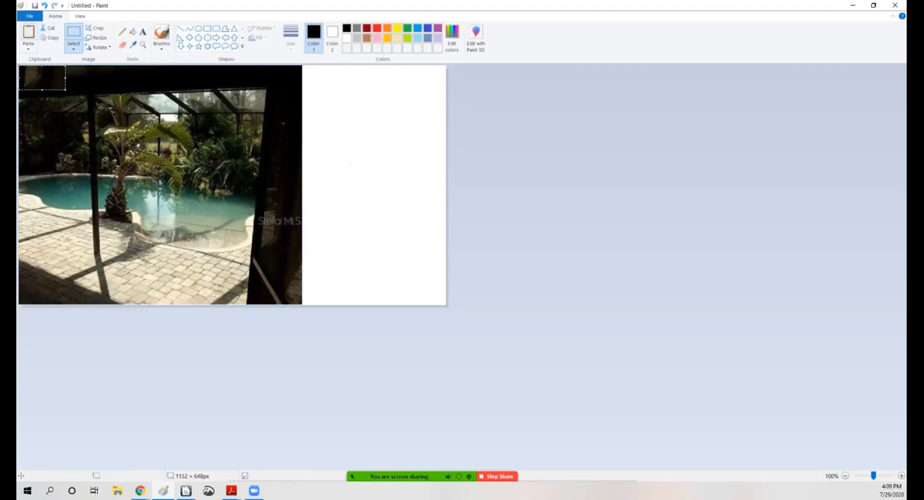
{"action": "left_click_drag", "start_coordinate": [53, 78], "coordinate": [291, 230]}
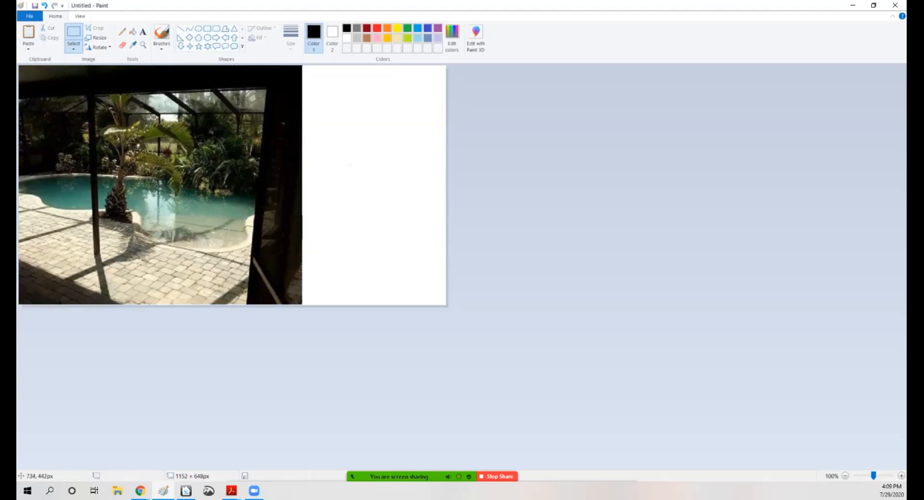
Step: Select and copy the enlarged pool image, then close Paint without saving
{"action": "left_click", "coordinate": [401, 205]}
{"action": "mouse_move", "coordinate": [20, 71]}
{"action": "left_mouse_down"}
{"action": "mouse_move", "coordinate": [303, 306]}
{"action": "mouse_move", "coordinate": [295, 300]}
{"action": "left_mouse_up"}
{"action": "right_click", "coordinate": [118, 207]}
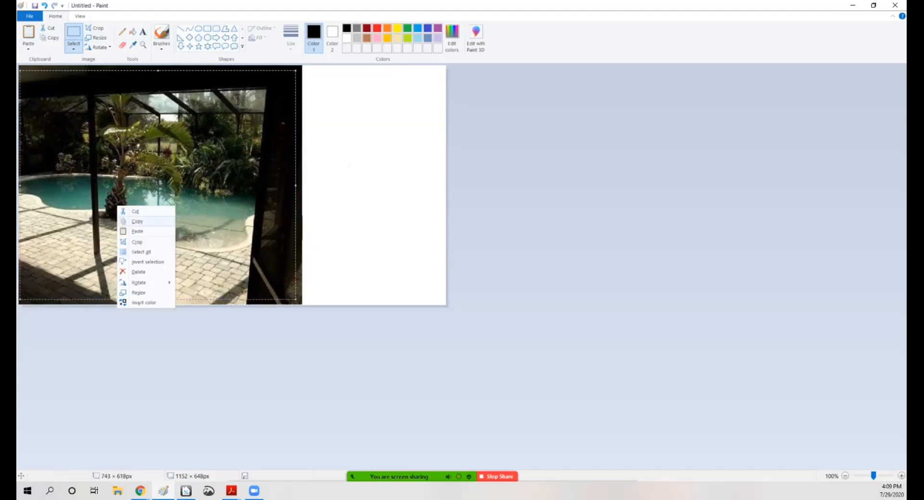
{"action": "left_click", "coordinate": [137, 221]}
{"action": "left_click", "coordinate": [894, 5]}
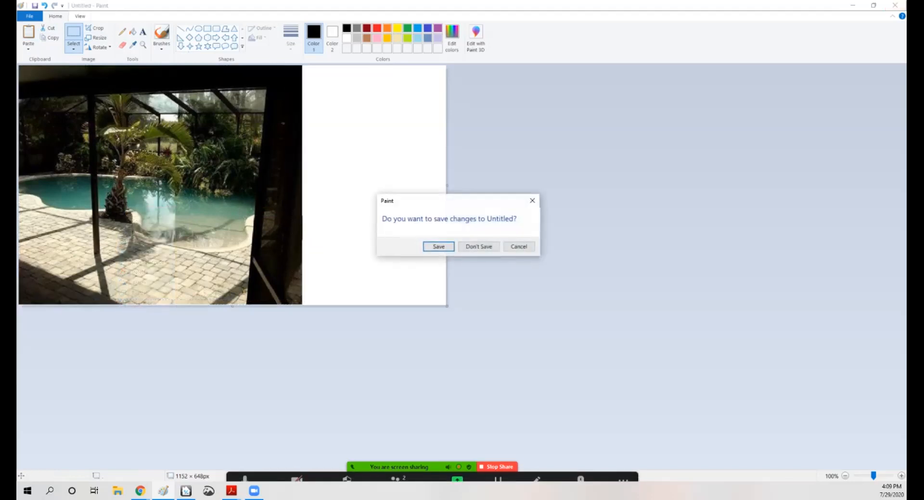
{"action": "left_click", "coordinate": [488, 248]}
Step: Paste the copied pool image into the addendum's first pool photo slot
{"action": "right_click", "coordinate": [236, 369]}
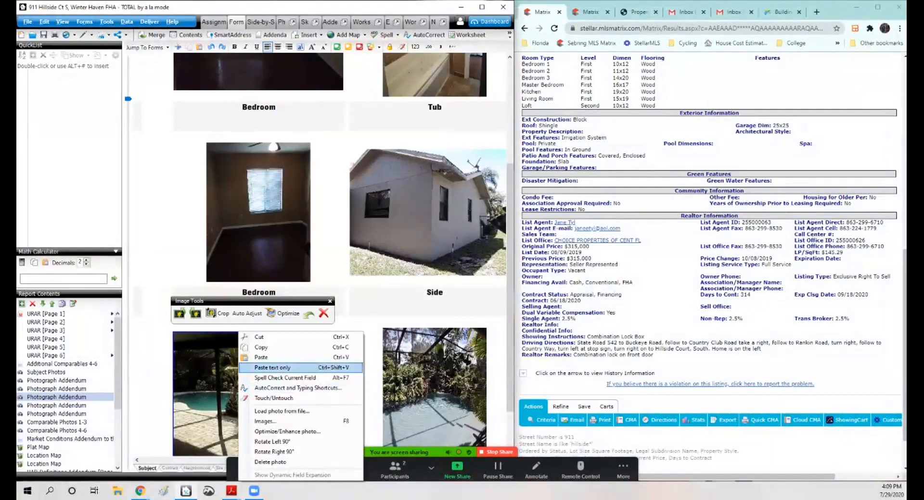
{"action": "left_click", "coordinate": [256, 358]}
{"action": "scroll", "coordinate": [318, 255], "scroll_direction": "down", "scroll_amount": 1}
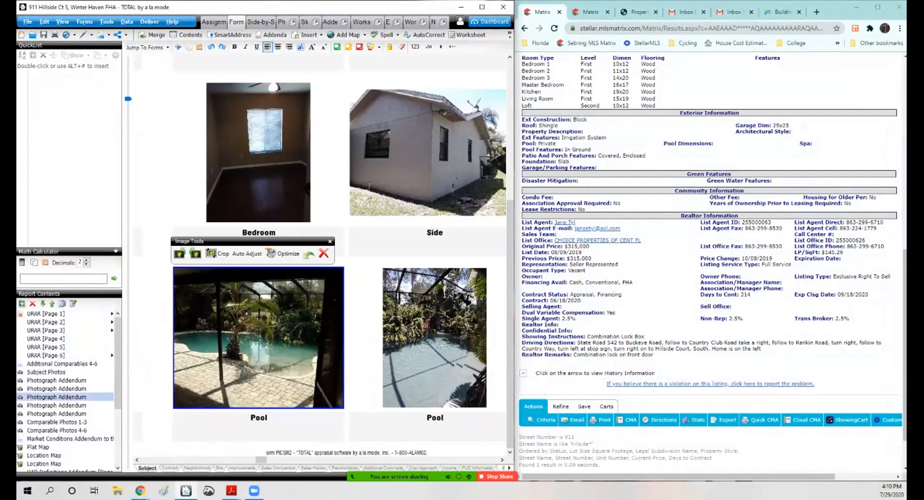
{"action": "scroll", "coordinate": [709, 250], "scroll_direction": "up", "scroll_amount": 9}
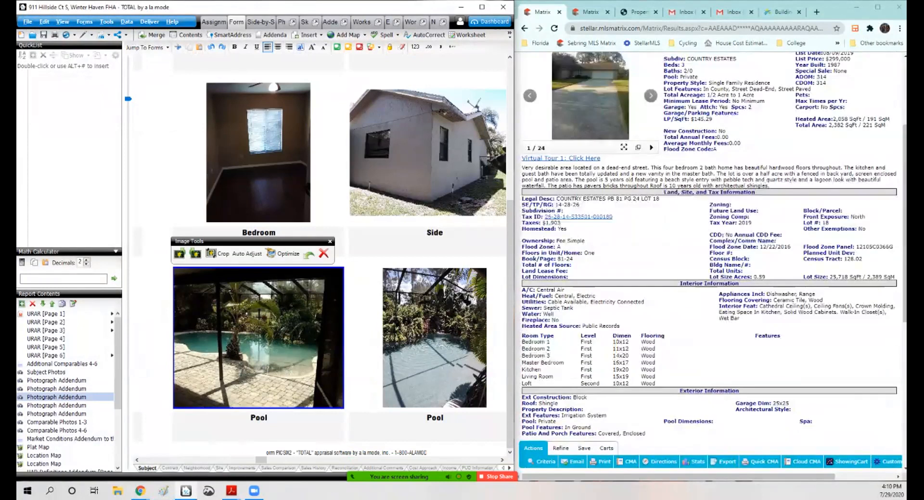
{"action": "scroll", "coordinate": [709, 251], "scroll_direction": "down", "scroll_amount": 4}
{"action": "scroll", "coordinate": [709, 250], "scroll_direction": "down", "scroll_amount": 5}
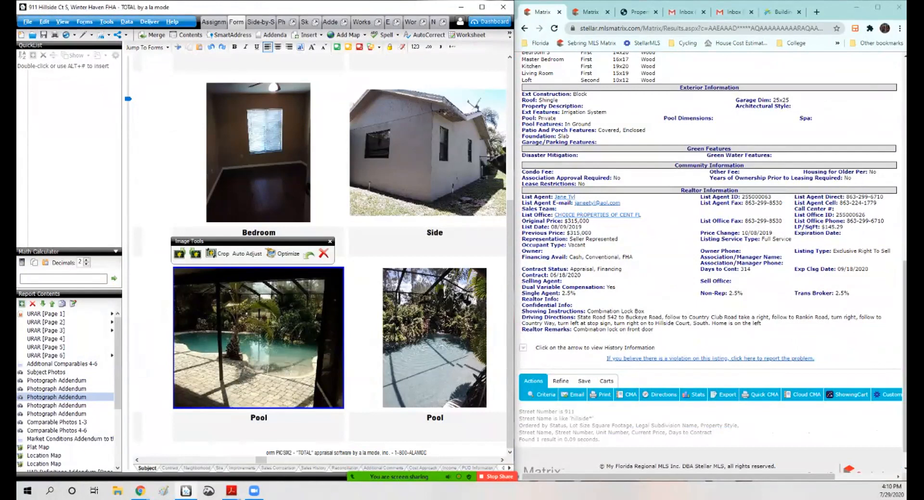
Step: Set the interior floors description on URAR page 1 to WdLam,CT/Avg
{"action": "left_click", "coordinate": [46, 314]}
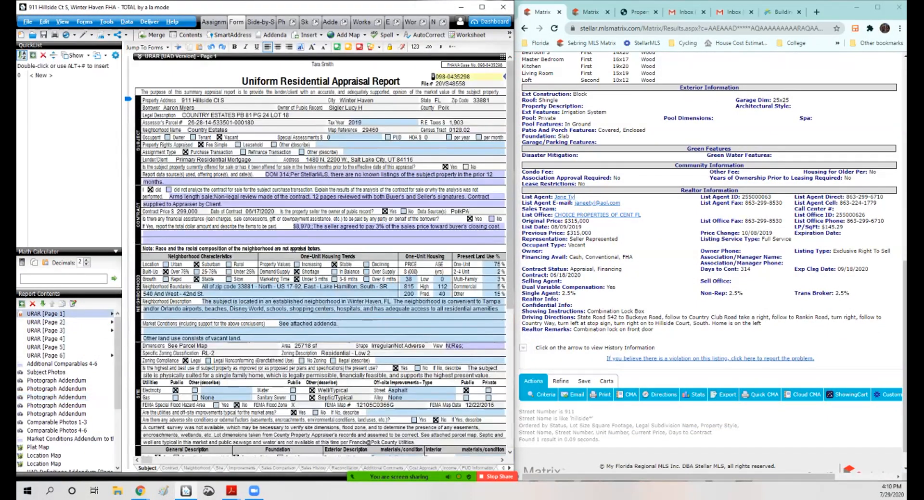
{"action": "scroll", "coordinate": [323, 255], "scroll_direction": "down", "scroll_amount": 5}
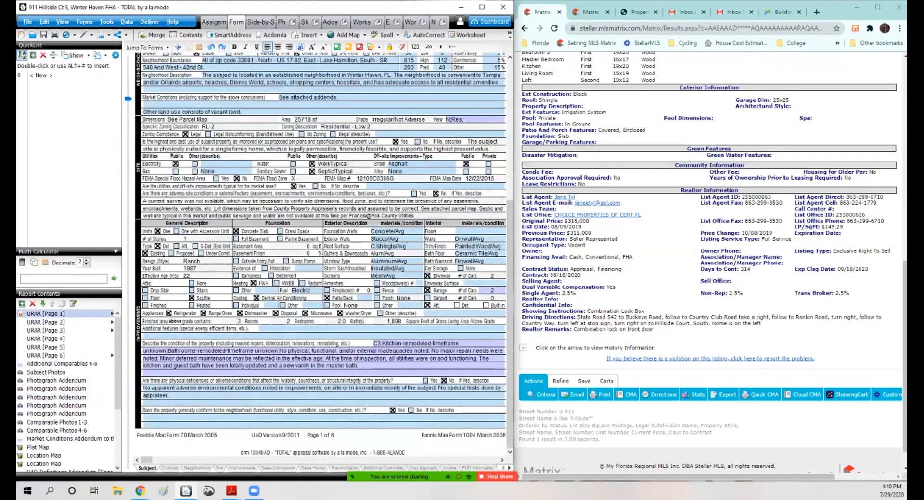
{"action": "left_click", "coordinate": [453, 231]}
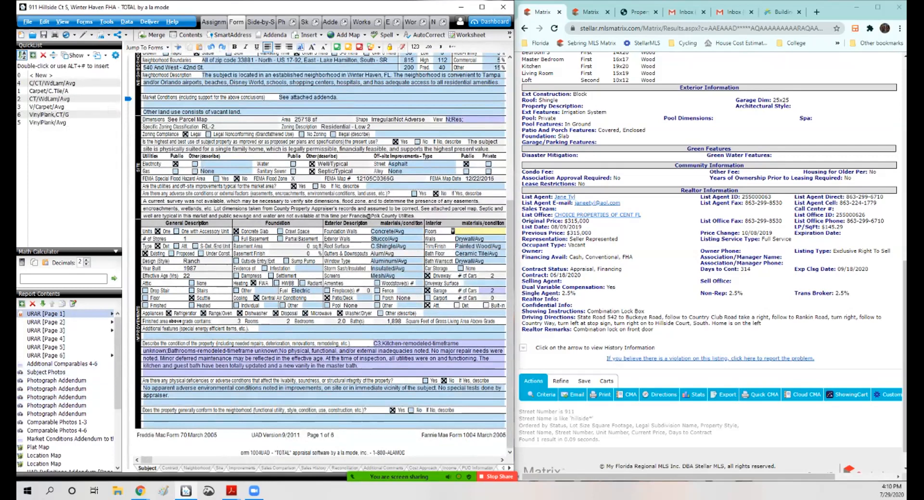
{"action": "type", "text": "WdLam,CT/Avg"}
Step: Clear the bath wainscot entry in the interior section
{"action": "left_click", "coordinate": [473, 260]}
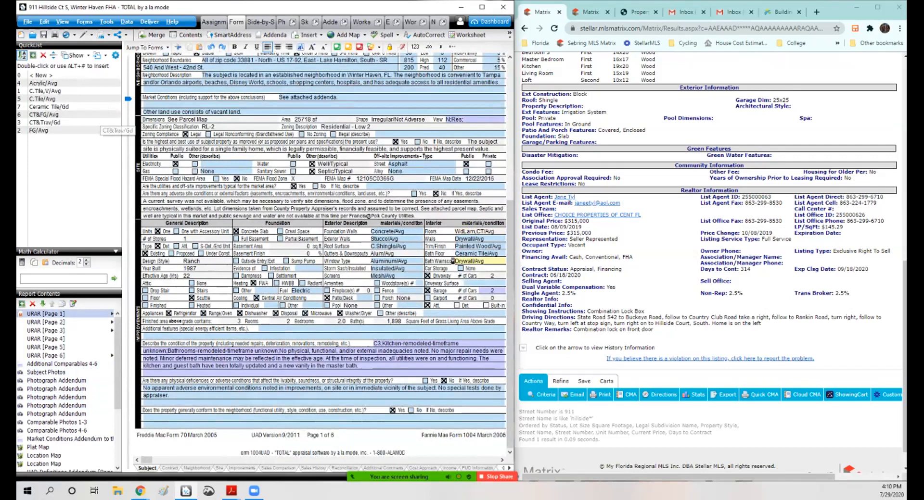
{"action": "left_click", "coordinate": [487, 261]}
{"action": "key", "text": "BackSpace"}
{"action": "key", "text": "BackSpace"}
{"action": "key", "text": "BackSpace"}
{"action": "key", "text": "BackSpace"}
{"action": "key", "text": "BackSpace"}
{"action": "key", "text": "BackSpace"}
{"action": "key", "text": "BackSpace"}
{"action": "key", "text": "BackSpace"}
{"action": "key", "text": "BackSpace"}
{"action": "key", "text": "BackSpace"}
{"action": "key", "text": "BackSpace"}
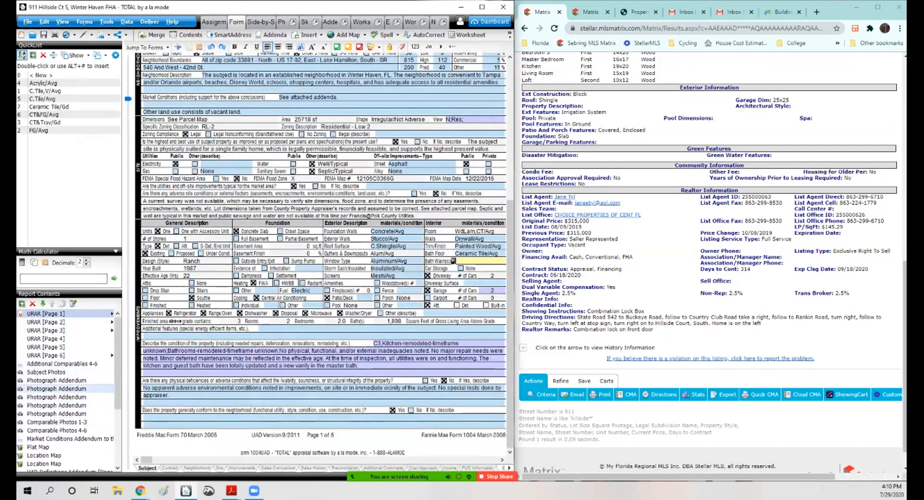
Step: Open the Photograph Addendum and view a bedroom photo in the Image Optimizer
{"action": "left_click", "coordinate": [57, 380]}
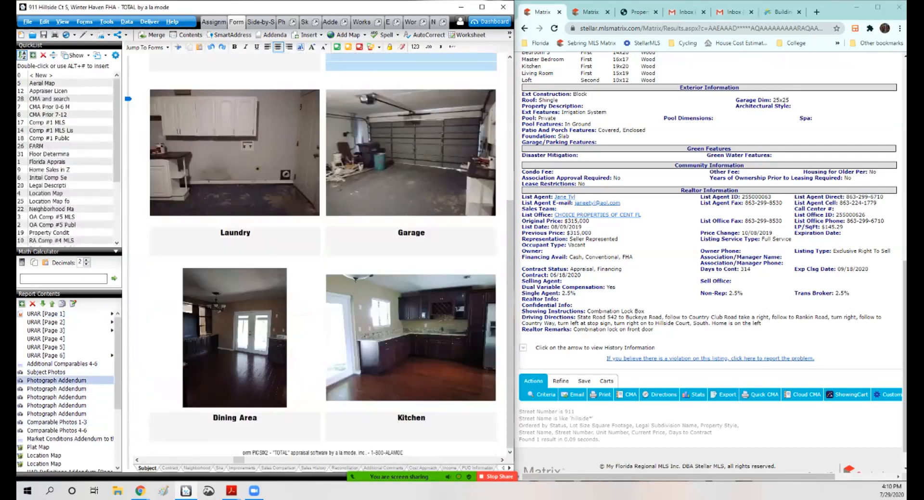
{"action": "mouse_move", "coordinate": [239, 460]}
{"action": "left_mouse_down"}
{"action": "mouse_move", "coordinate": [257, 460]}
{"action": "mouse_move", "coordinate": [250, 461]}
{"action": "left_mouse_up"}
{"action": "scroll", "coordinate": [308, 260], "scroll_direction": "up", "scroll_amount": 4}
{"action": "double_click", "coordinate": [246, 374]}
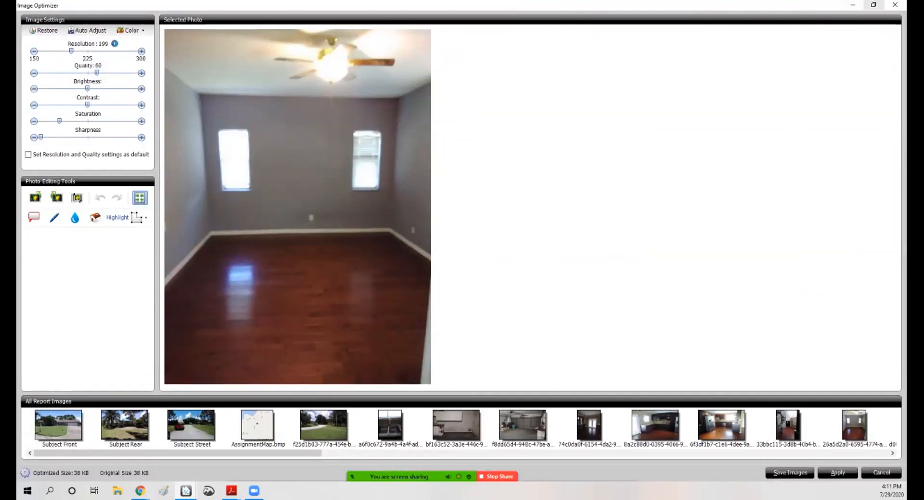
{"action": "left_click", "coordinate": [895, 4]}
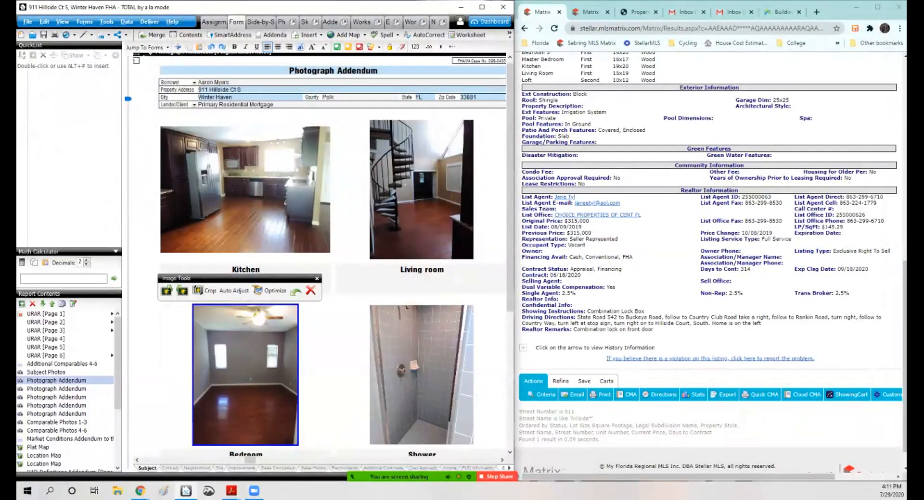
Step: Brighten the dark bedroom photo next to the Side photo in the Image Optimizer and apply it
{"action": "scroll", "coordinate": [320, 255], "scroll_direction": "down", "scroll_amount": 3}
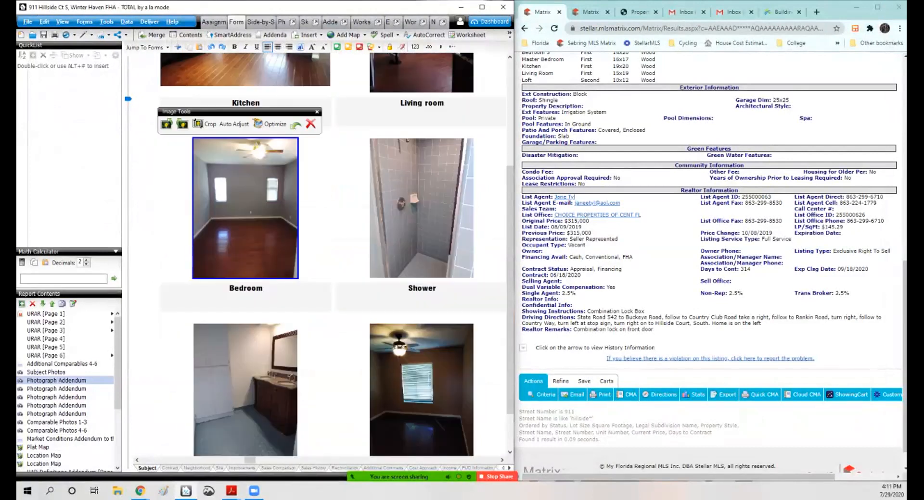
{"action": "scroll", "coordinate": [320, 255], "scroll_direction": "down", "scroll_amount": 1}
{"action": "mouse_move", "coordinate": [385, 477]}
{"action": "left_click", "coordinate": [270, 468]}
{"action": "left_click", "coordinate": [298, 323]}
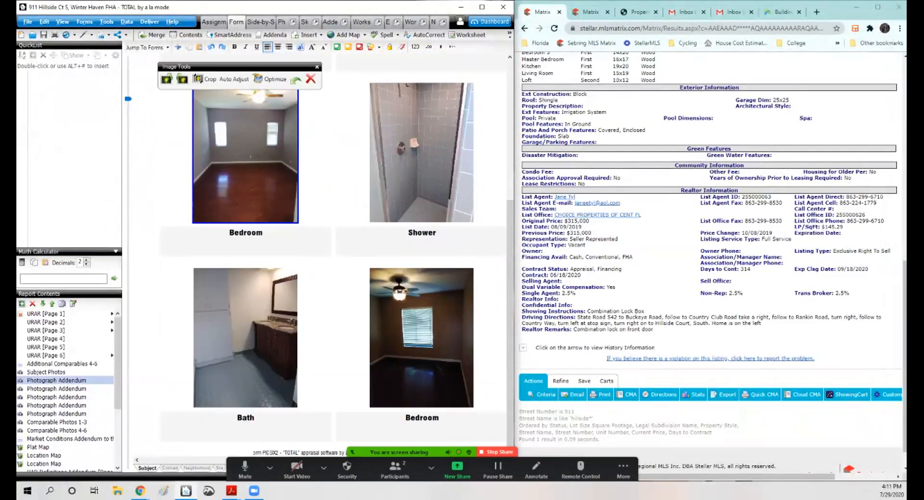
{"action": "left_click_drag", "start_coordinate": [250, 460], "coordinate": [264, 460]}
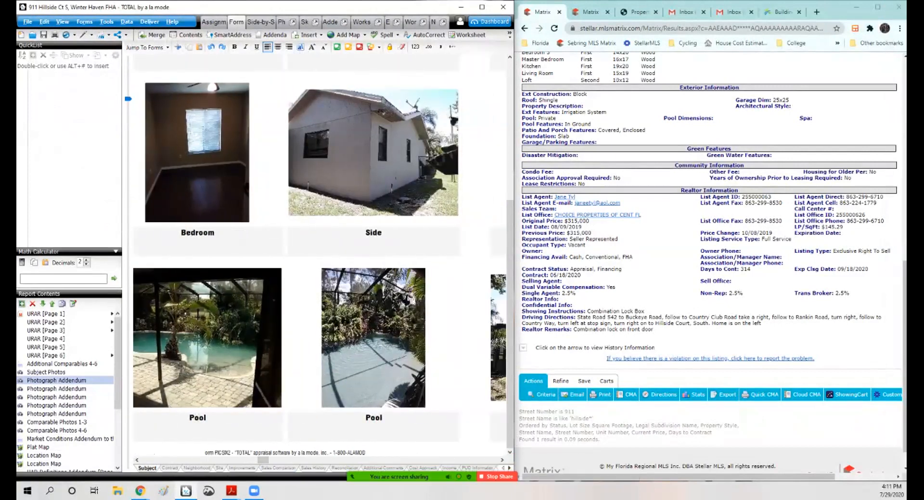
{"action": "double_click", "coordinate": [197, 153]}
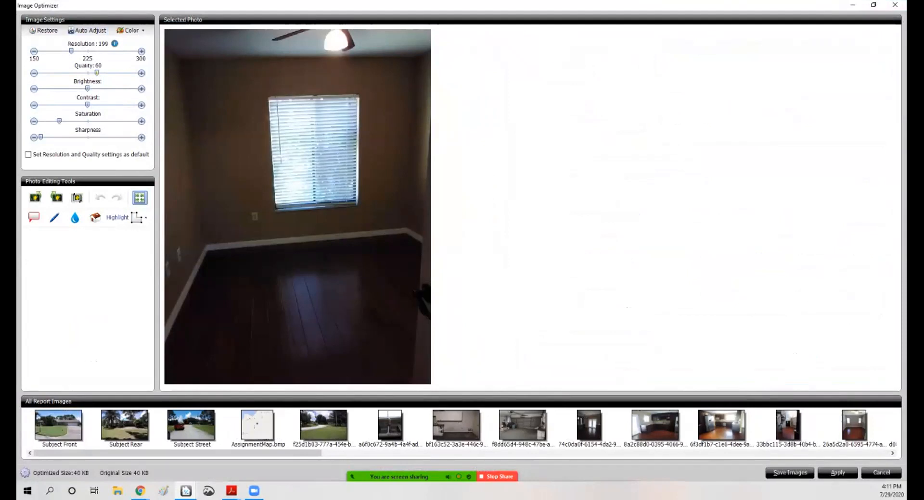
{"action": "left_click_drag", "start_coordinate": [87, 89], "coordinate": [97, 89]}
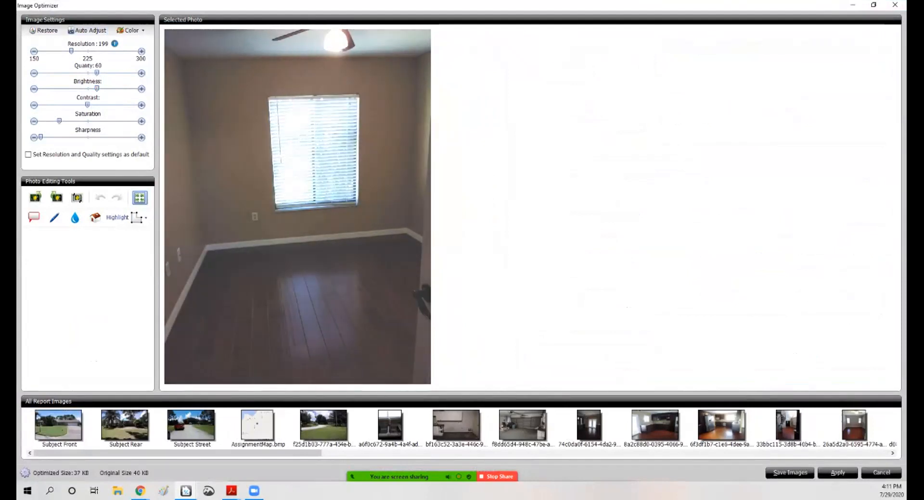
{"action": "left_click", "coordinate": [837, 473]}
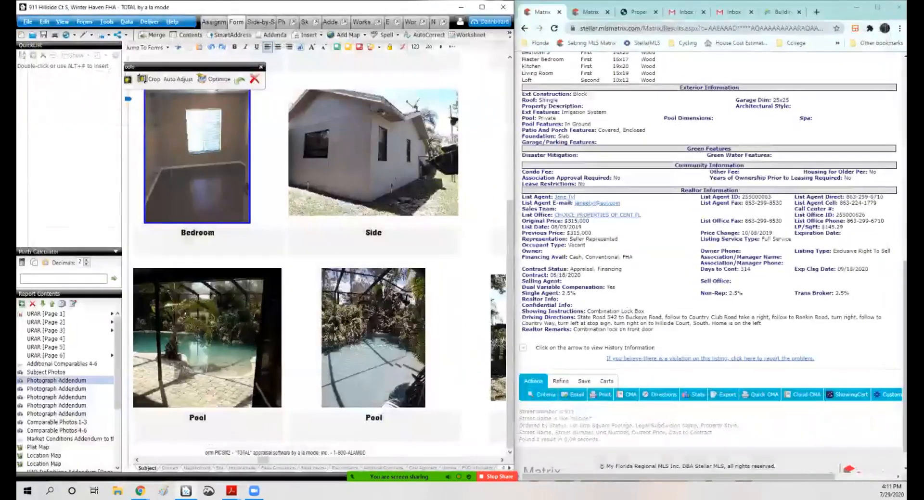
Step: Return to URAR page 1 and set the bath wainscot to C.Tile/Avg
{"action": "scroll", "coordinate": [318, 255], "scroll_direction": "up", "scroll_amount": 5}
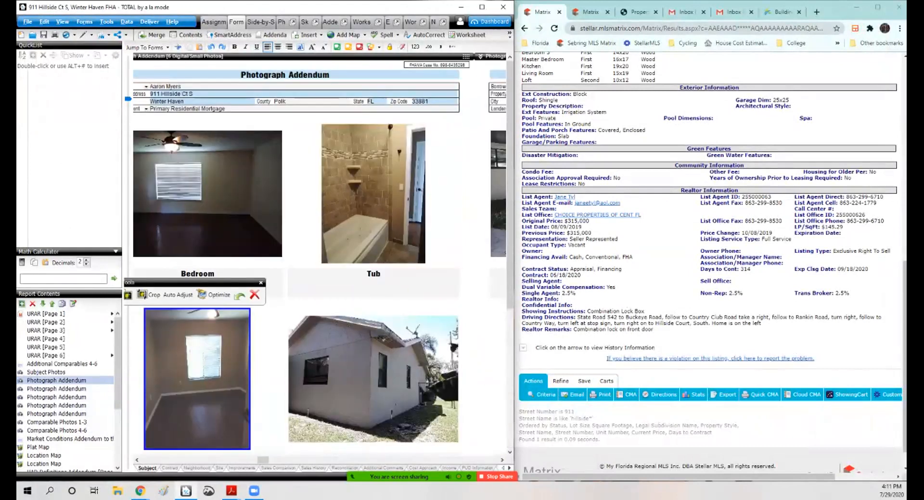
{"action": "left_click", "coordinate": [46, 313]}
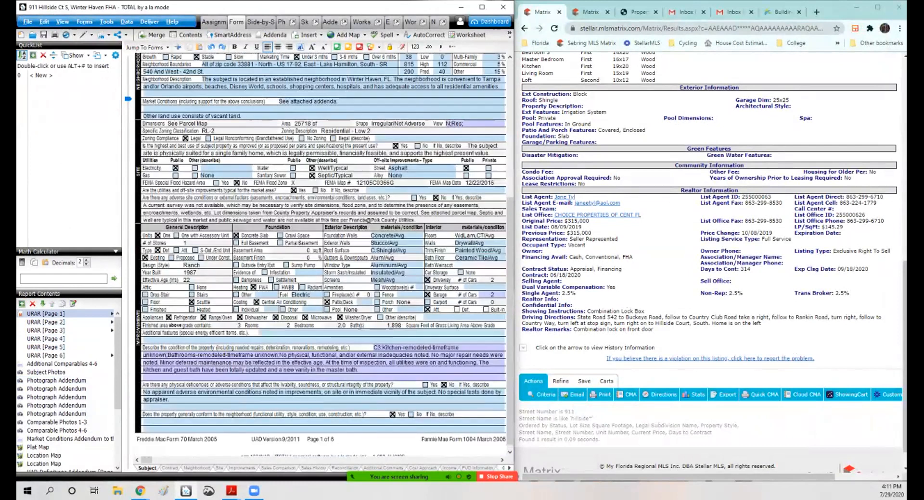
{"action": "scroll", "coordinate": [320, 255], "scroll_direction": "down", "scroll_amount": 1}
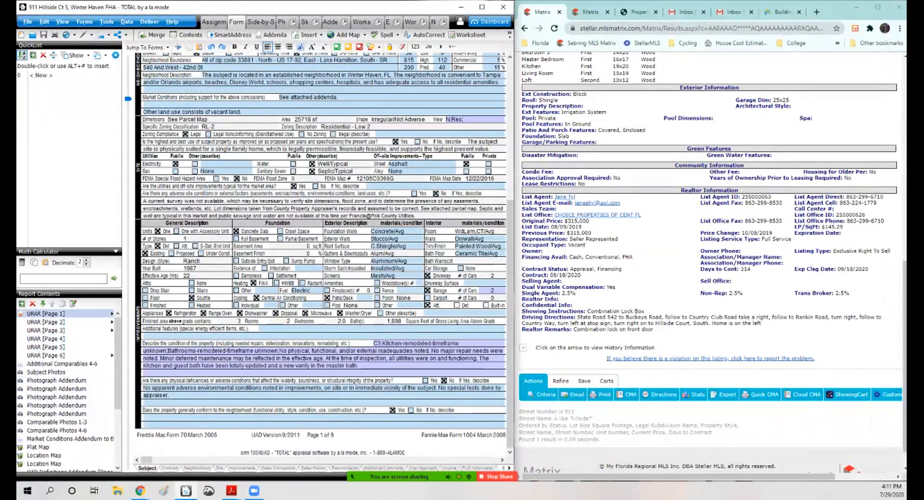
{"action": "left_click", "coordinate": [479, 261]}
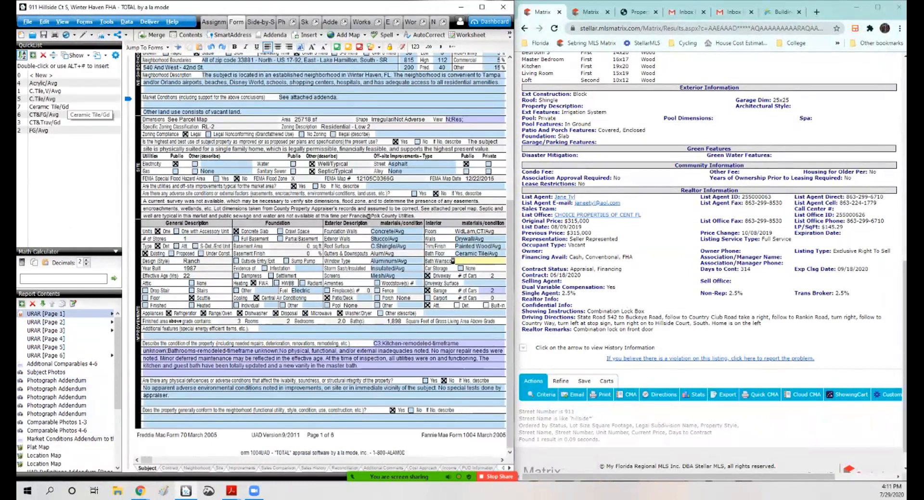
{"action": "double_click", "coordinate": [65, 98]}
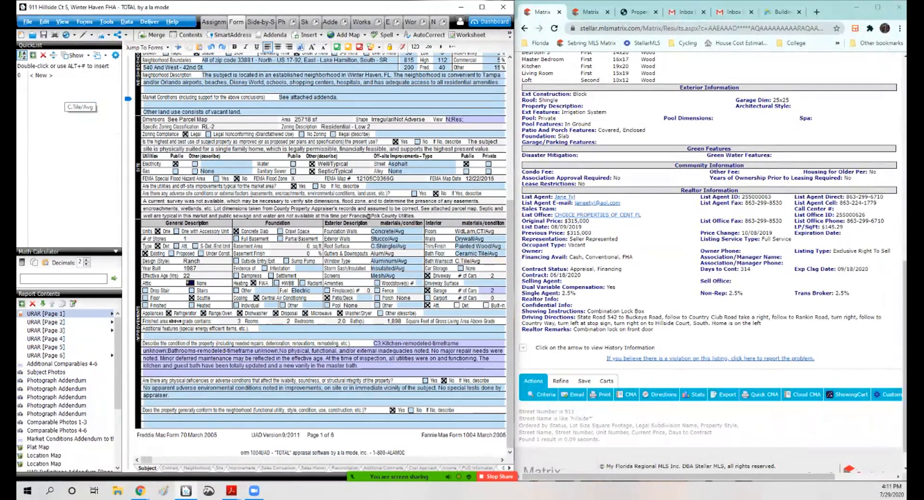
Step: Set the driveway surface on URAR page 1 to Concrete
{"action": "left_click", "coordinate": [46, 372]}
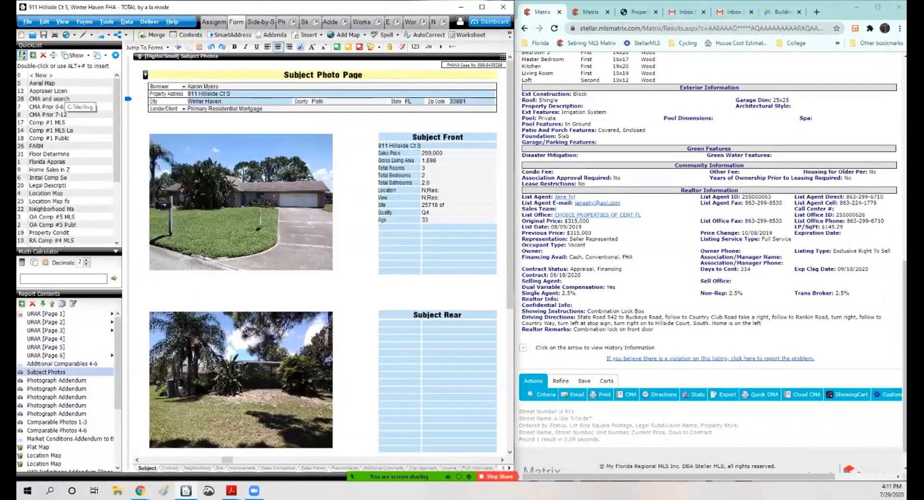
{"action": "left_click", "coordinate": [48, 313]}
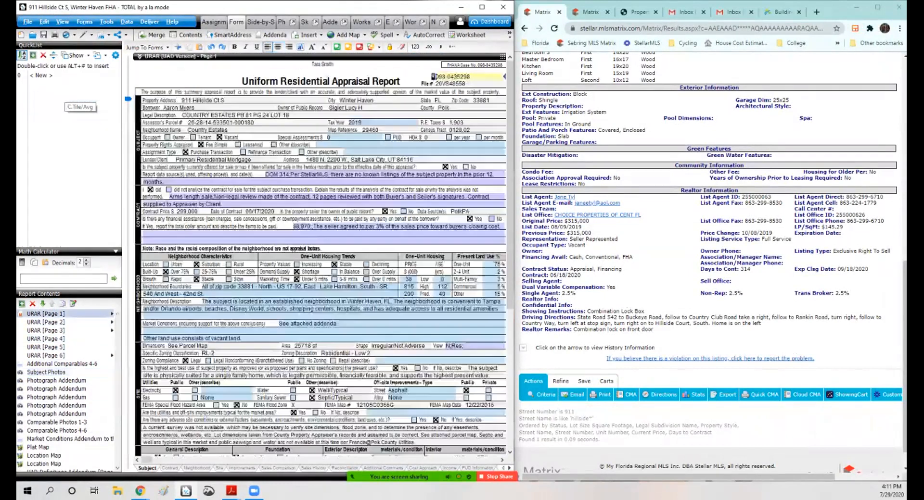
{"action": "scroll", "coordinate": [321, 255], "scroll_direction": "down", "scroll_amount": 5}
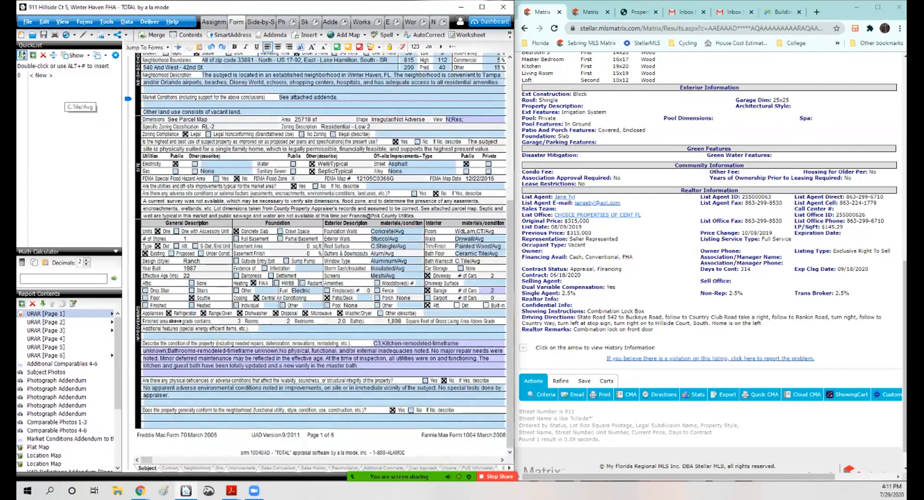
{"action": "left_click", "coordinate": [483, 284]}
{"action": "double_click", "coordinate": [51, 91]}
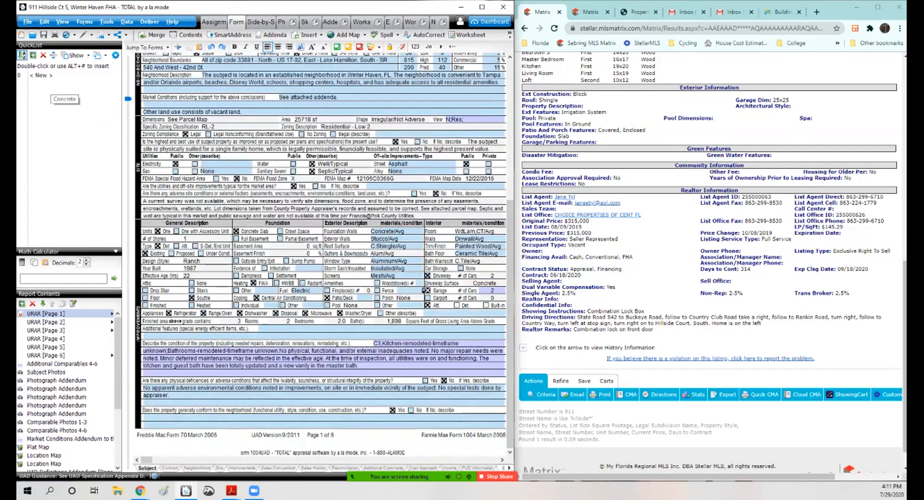
Step: Set the woodstove count to 0 and the fence amenity to None
{"action": "left_click", "coordinate": [418, 283]}
{"action": "type", "text": "0"}
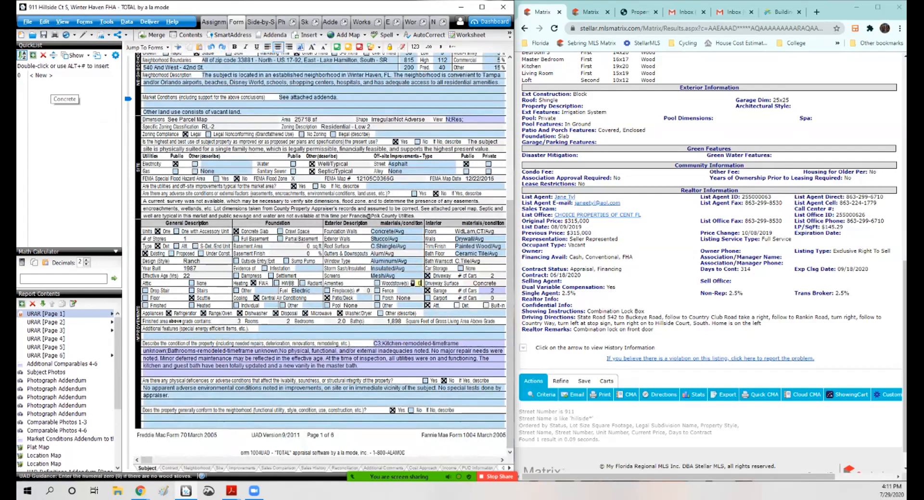
{"action": "left_click", "coordinate": [408, 290]}
{"action": "double_click", "coordinate": [66, 98]}
Step: Set the other amenity on URAR page 1 to None and select the patio/deck field
{"action": "left_click", "coordinate": [395, 306]}
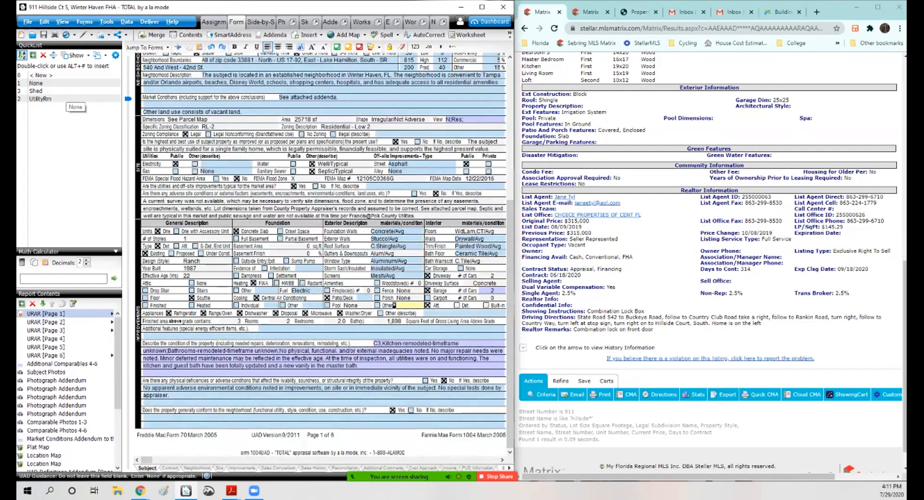
{"action": "double_click", "coordinate": [60, 83]}
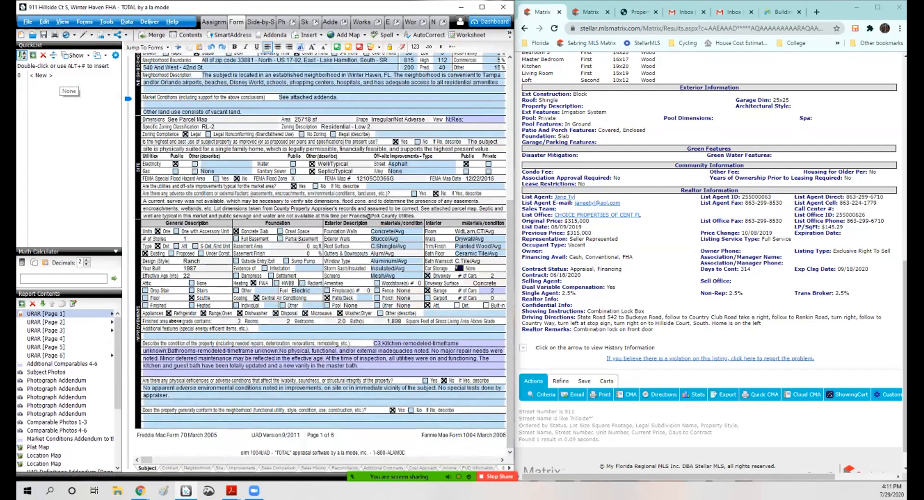
{"action": "left_click", "coordinate": [354, 298]}
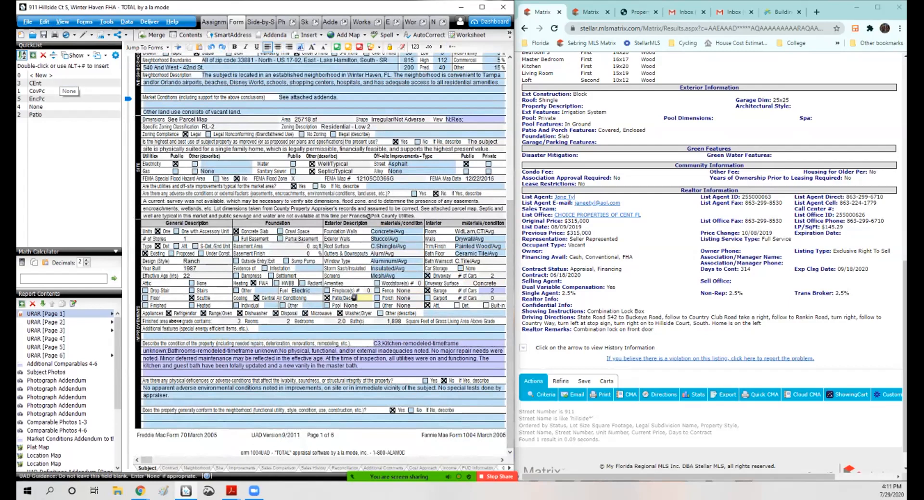
Step: Review the MLS listing photo and the subject and neighbouring parcels on the Polk County property appraiser map
{"action": "left_click", "coordinate": [591, 12]}
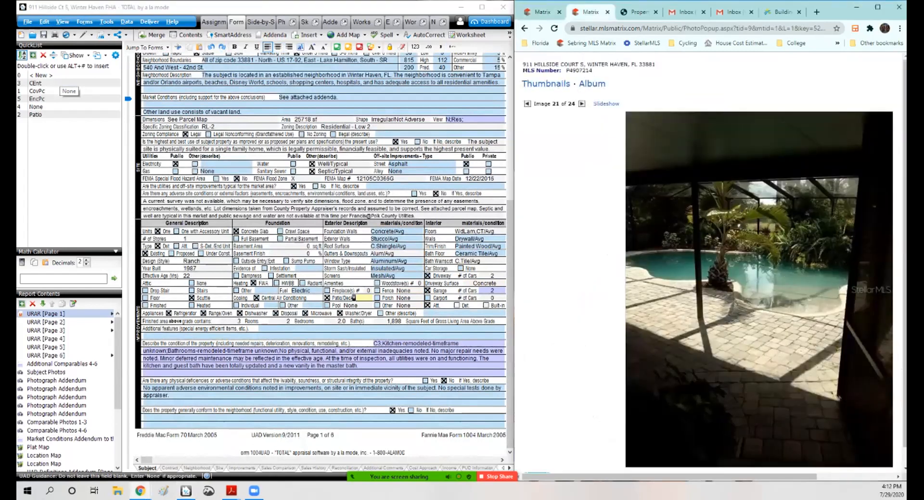
{"action": "left_click", "coordinate": [639, 12]}
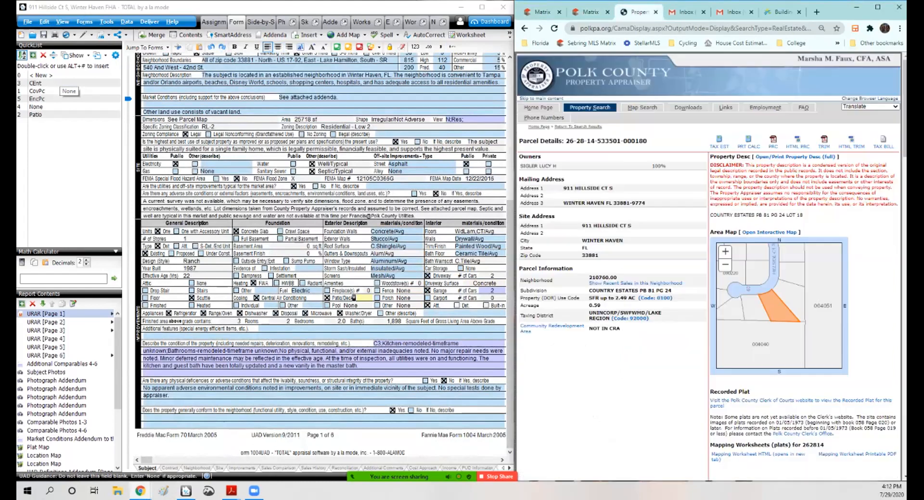
{"action": "left_click", "coordinate": [768, 233]}
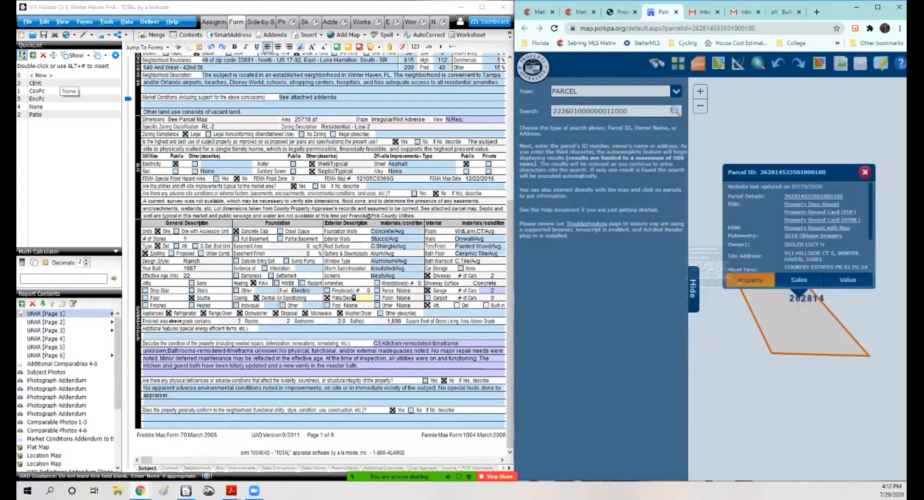
{"action": "left_click", "coordinate": [693, 289]}
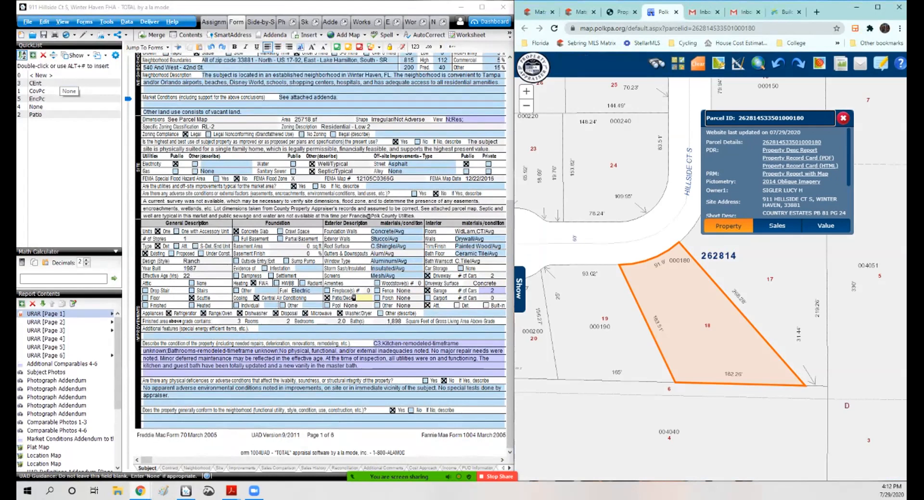
{"action": "left_click", "coordinate": [526, 105]}
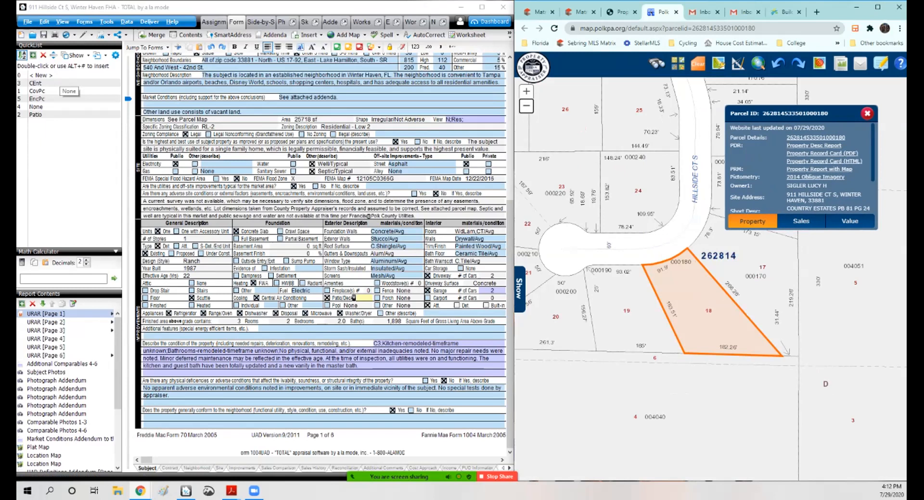
{"action": "left_click", "coordinate": [526, 92]}
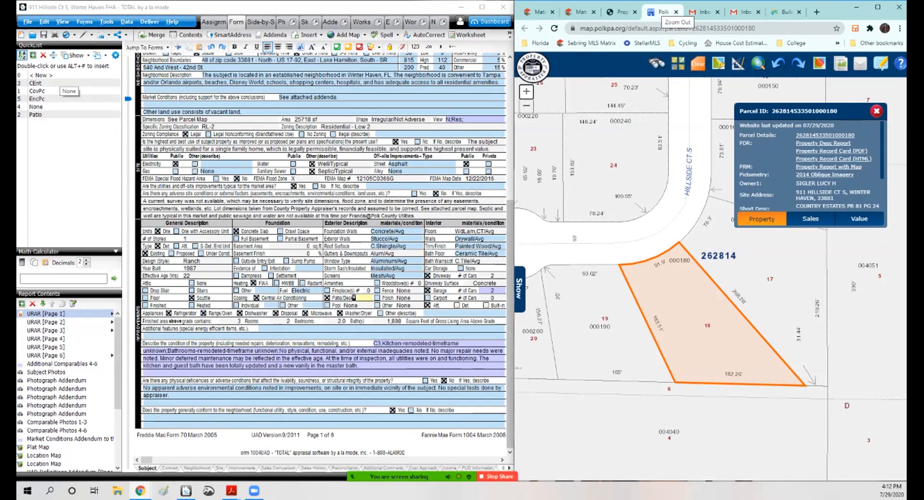
{"action": "left_click", "coordinate": [526, 106]}
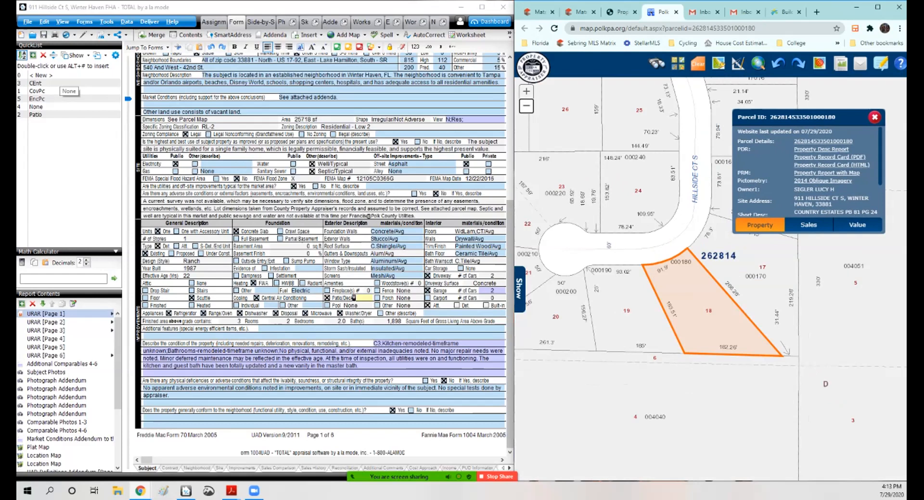
{"action": "left_click", "coordinate": [527, 90]}
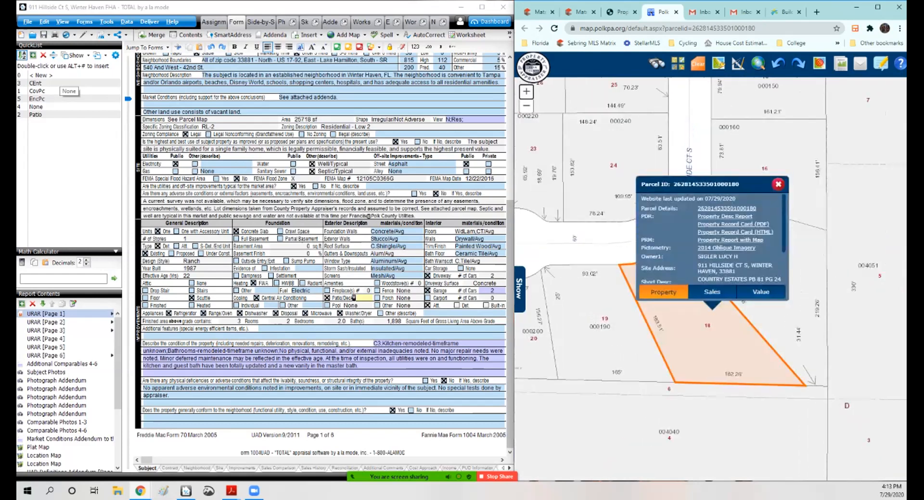
{"action": "left_click", "coordinate": [673, 428]}
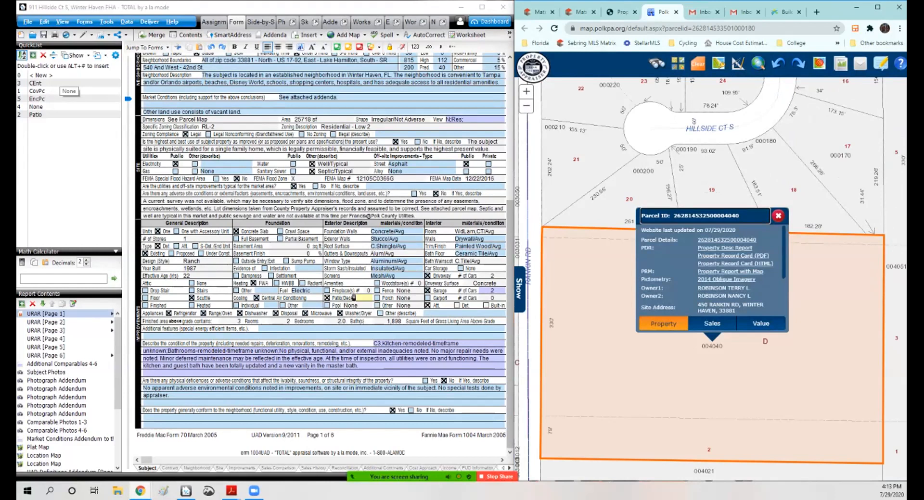
{"action": "left_click", "coordinate": [778, 216]}
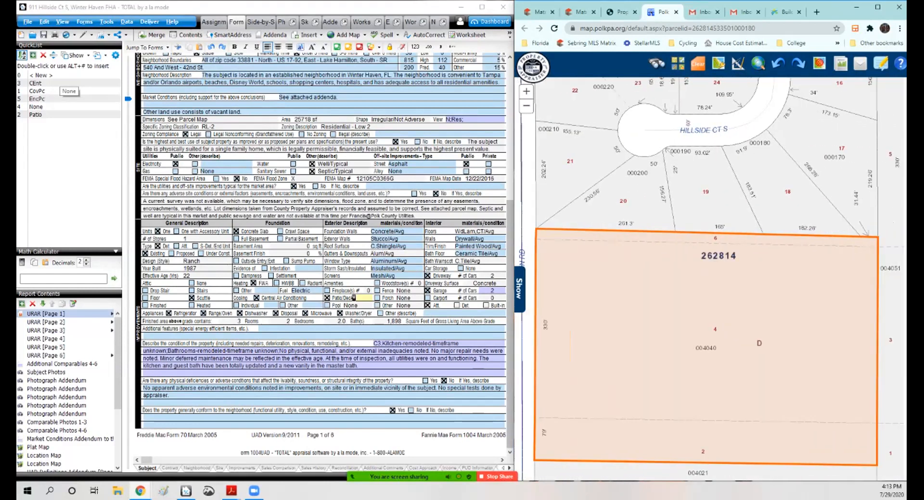
{"action": "left_click", "coordinate": [678, 64]}
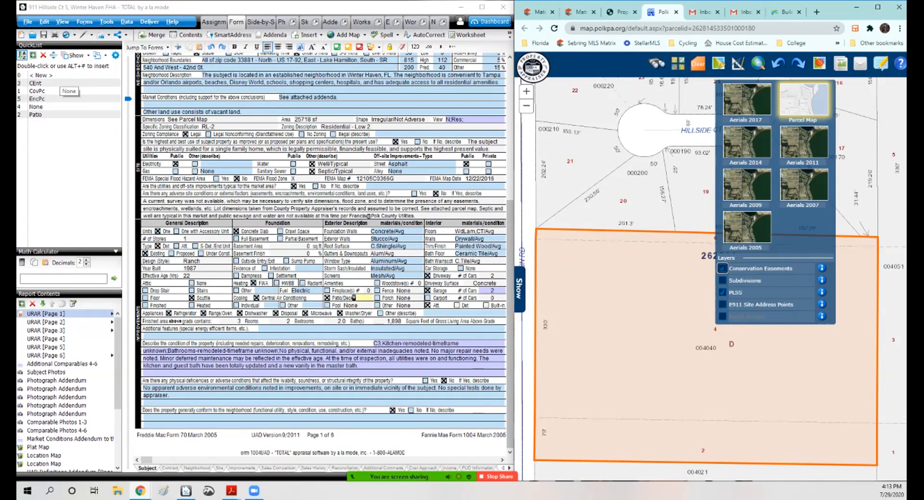
{"action": "left_click", "coordinate": [722, 268]}
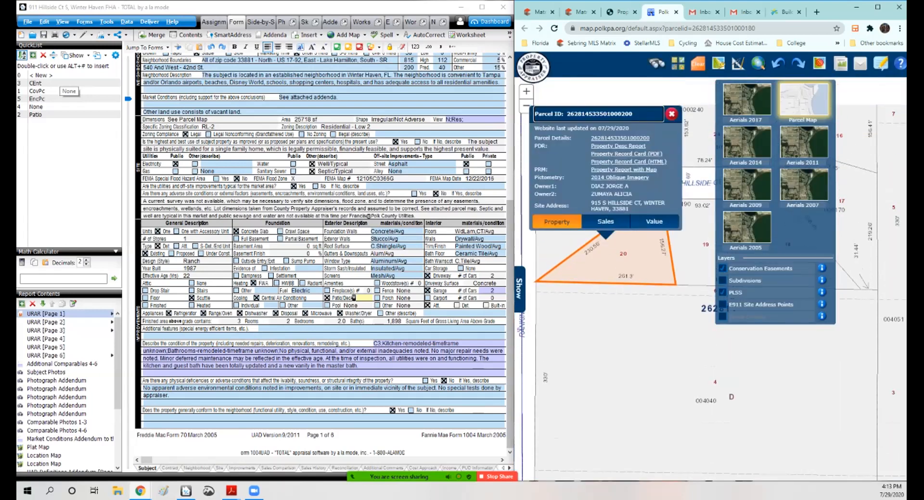
{"action": "left_click", "coordinate": [672, 114]}
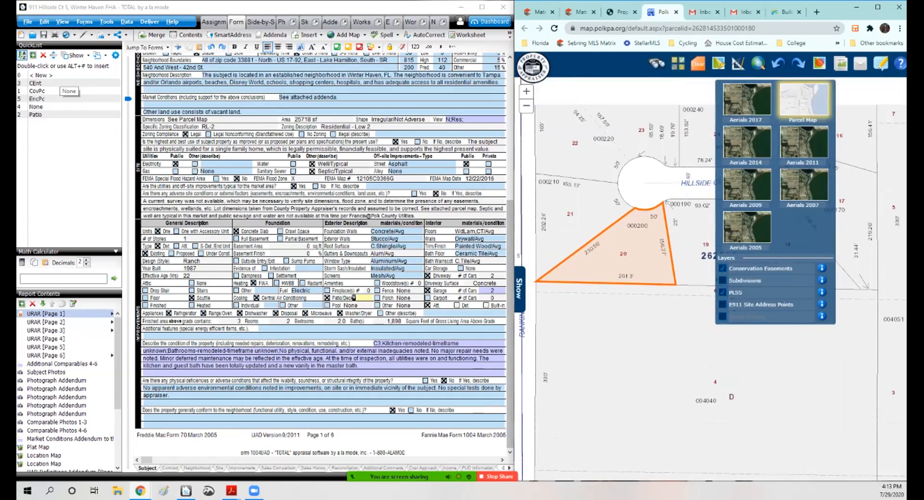
{"action": "left_click", "coordinate": [706, 396]}
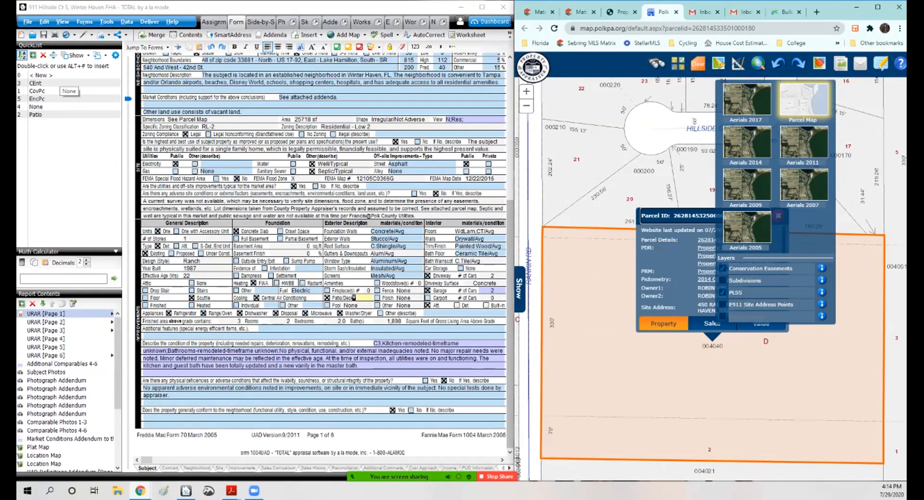
Step: Enter "Covered entry, spiral staircase to loft area." as the additional features on URAR page 1
{"action": "left_click", "coordinate": [255, 329]}
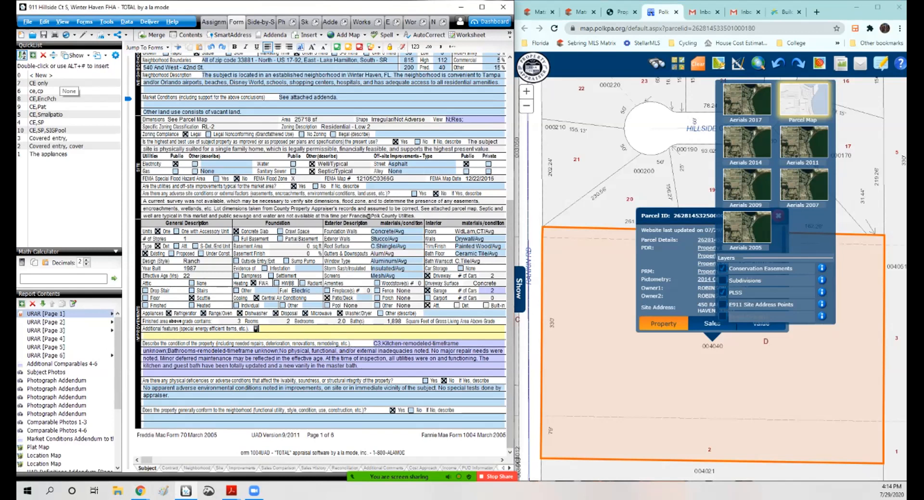
{"action": "type", "text": "Covered entry, spiral staircase to loft area."}
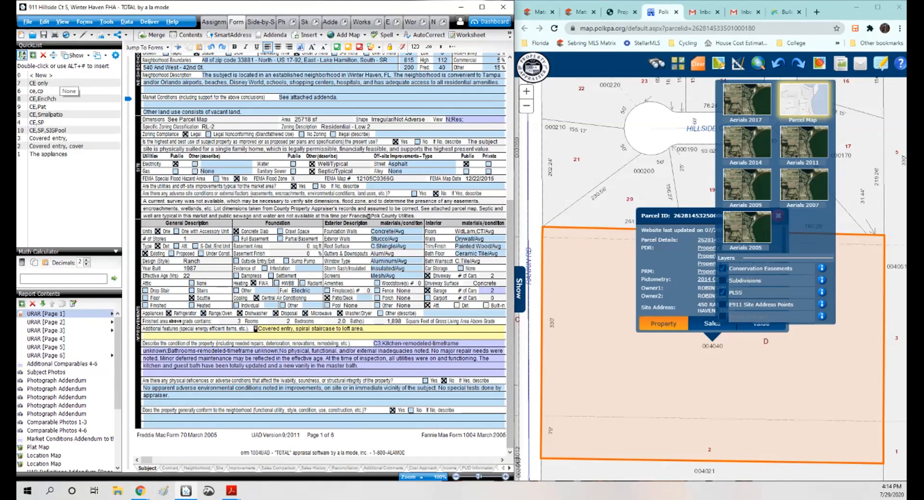
Step: Review the subject photo page and the photograph addendum pages and their captions
{"action": "left_click", "coordinate": [46, 372]}
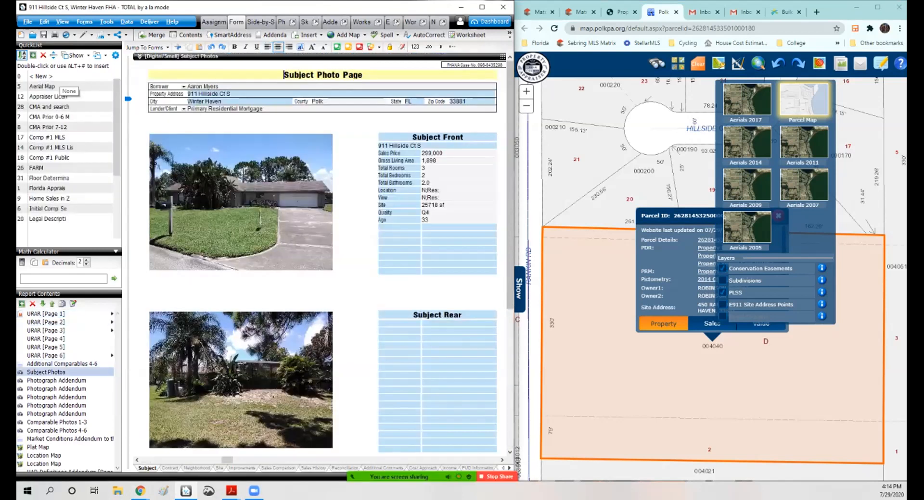
{"action": "scroll", "coordinate": [323, 270], "scroll_direction": "down", "scroll_amount": 5}
{"action": "scroll", "coordinate": [322, 269], "scroll_direction": "up", "scroll_amount": 5}
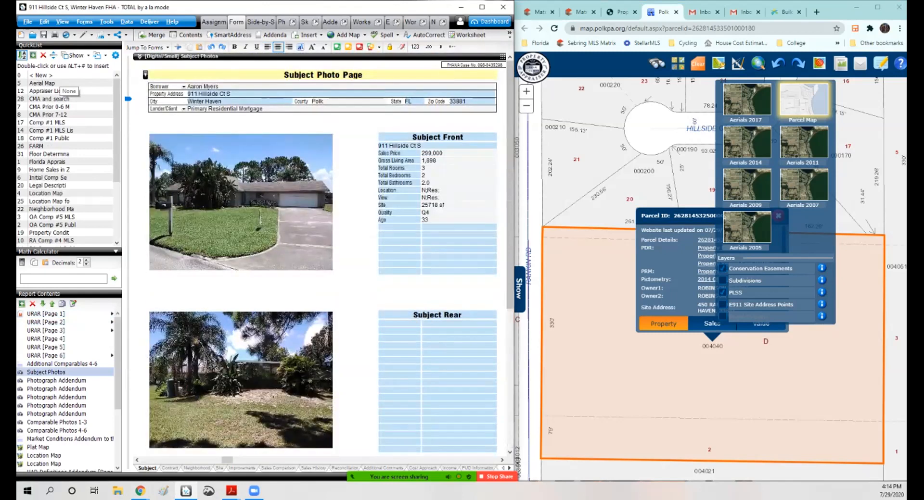
{"action": "left_click_drag", "start_coordinate": [227, 461], "coordinate": [240, 461]}
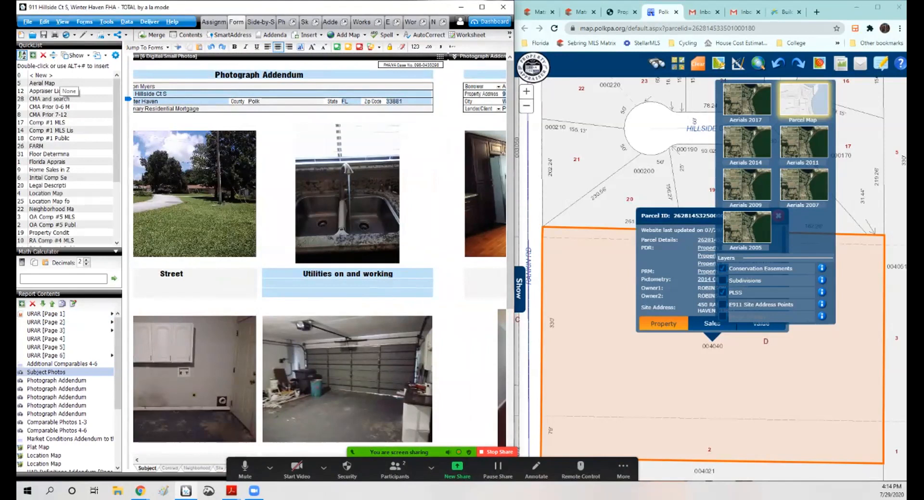
{"action": "left_click", "coordinate": [185, 275]}
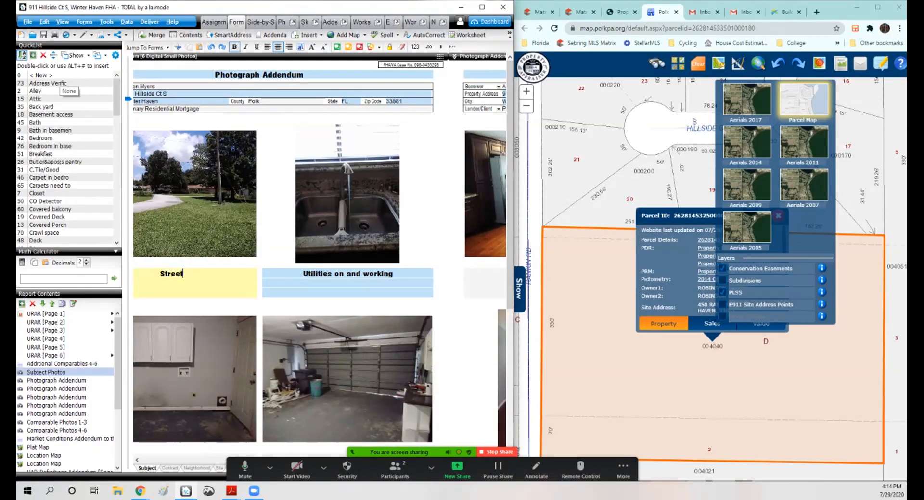
{"action": "scroll", "coordinate": [317, 255], "scroll_direction": "down", "scroll_amount": 5}
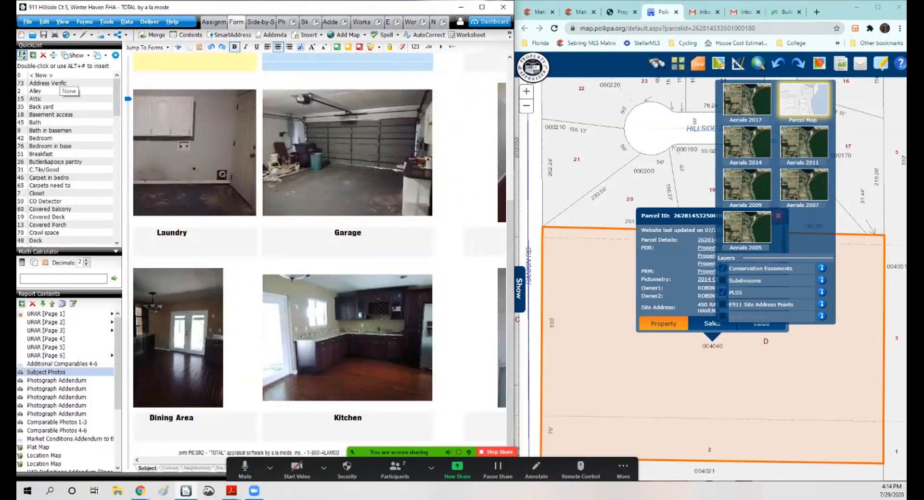
{"action": "mouse_move", "coordinate": [241, 460]}
{"action": "left_mouse_down"}
{"action": "mouse_move", "coordinate": [228, 460]}
{"action": "mouse_move", "coordinate": [251, 460]}
{"action": "left_mouse_up"}
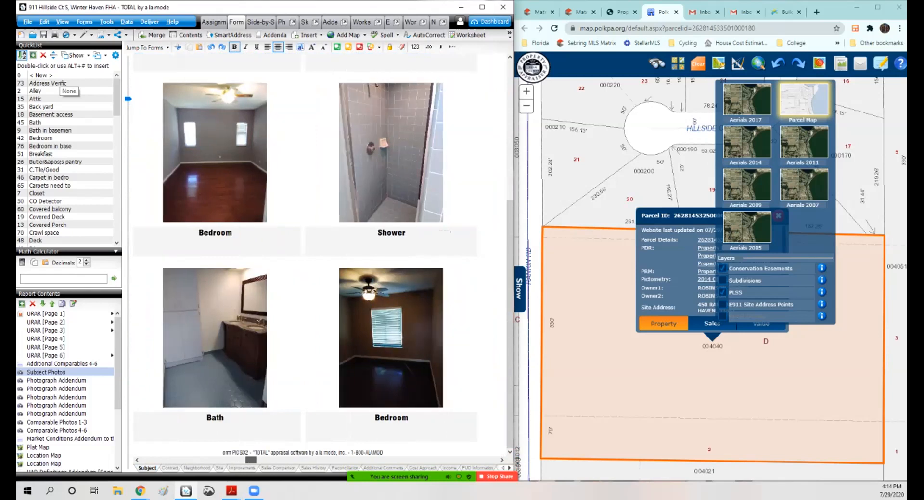
{"action": "scroll", "coordinate": [318, 255], "scroll_direction": "up", "scroll_amount": 5}
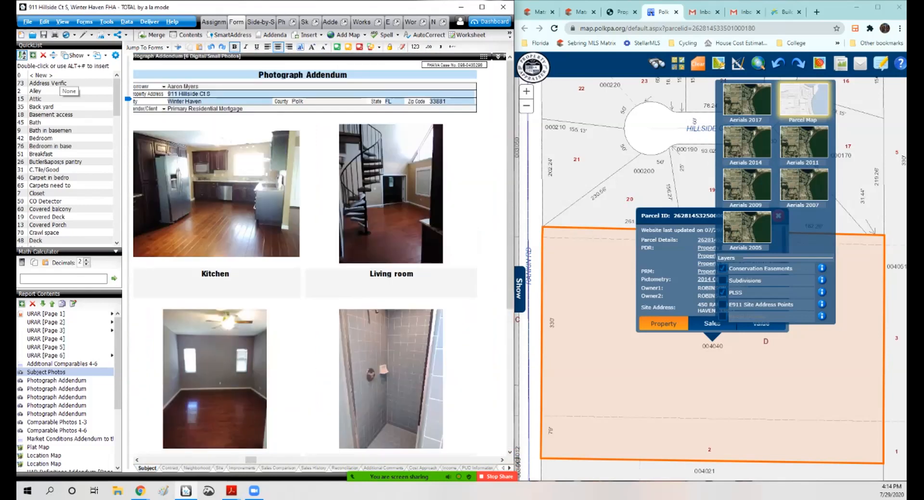
{"action": "left_click_drag", "start_coordinate": [251, 460], "coordinate": [284, 461]}
{"action": "scroll", "coordinate": [262, 461], "scroll_direction": "down", "scroll_amount": 4}
{"action": "scroll", "coordinate": [274, 460], "scroll_direction": "up", "scroll_amount": 4}
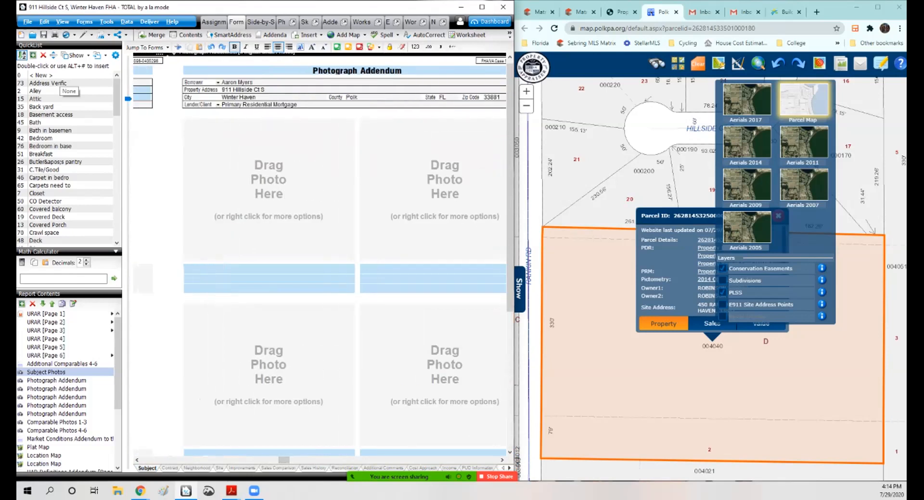
Step: Delete the empty Photograph Addendum page from the report
{"action": "left_click", "coordinate": [56, 414]}
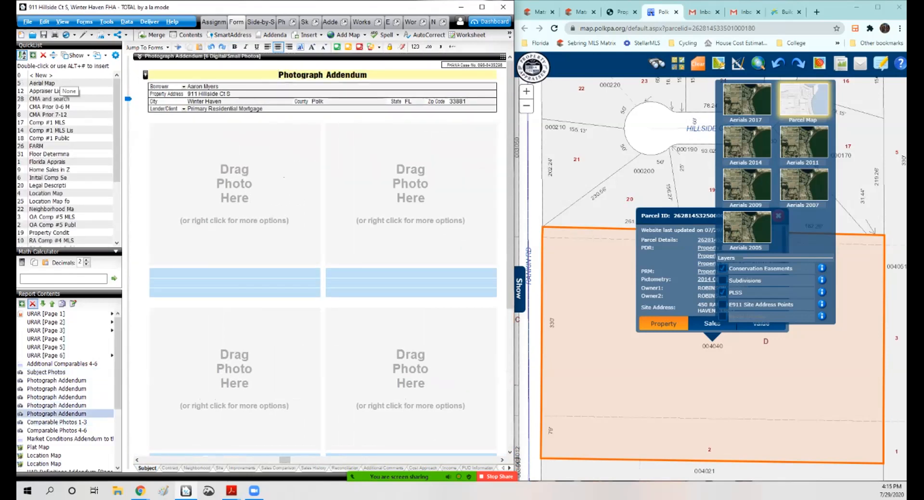
{"action": "left_click", "coordinate": [32, 303]}
{"action": "key", "text": "Return"}
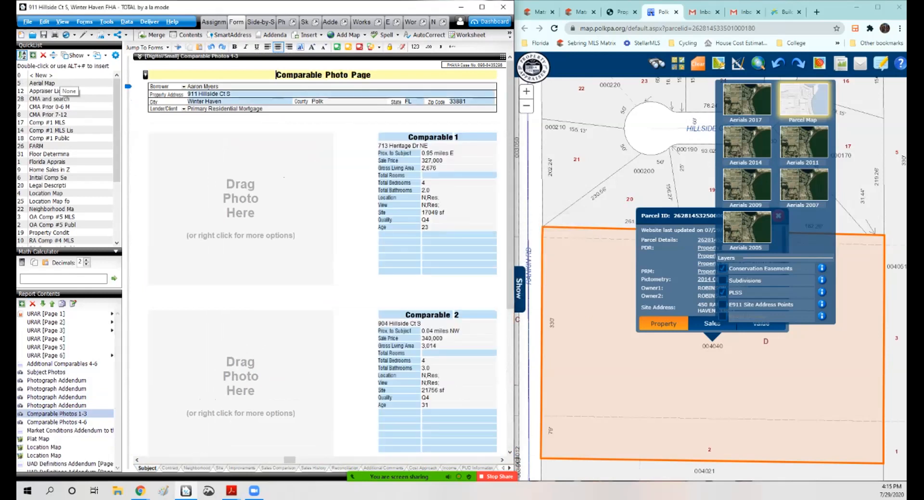
Step: Open the workfile and view the field note sketch, then close it
{"action": "left_click", "coordinate": [421, 22]}
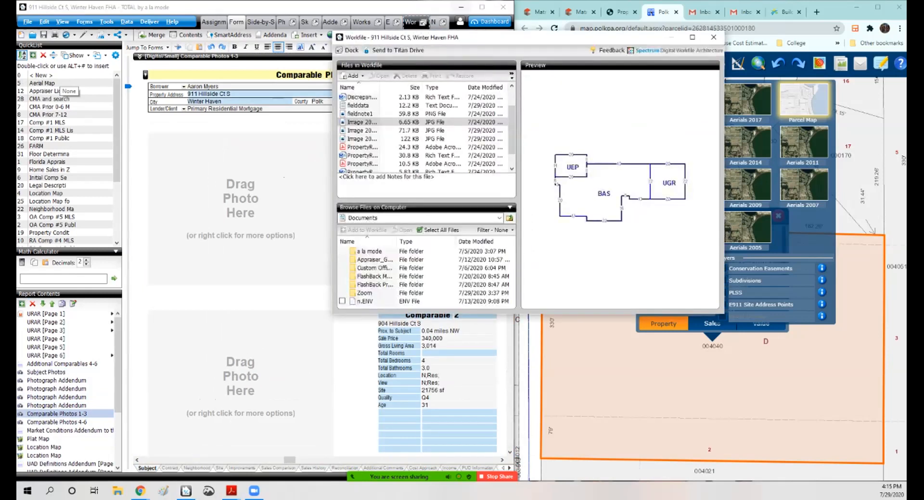
{"action": "left_click", "coordinate": [360, 114]}
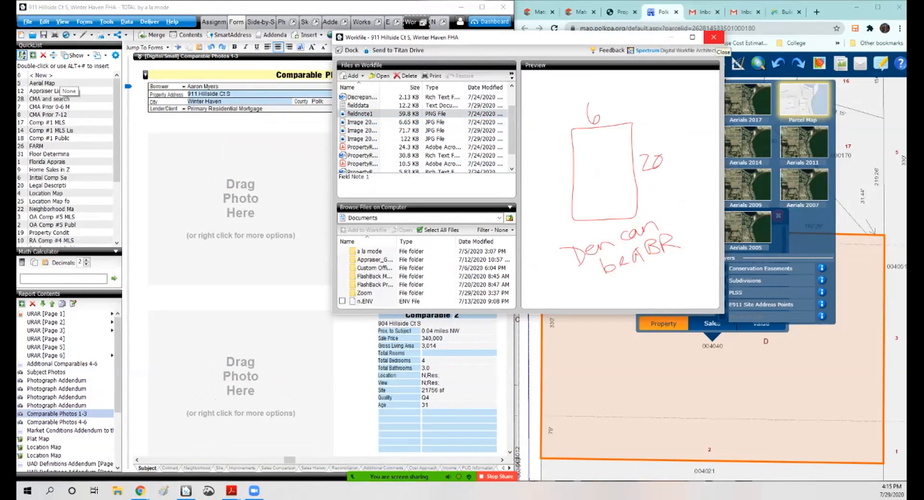
{"action": "left_click", "coordinate": [713, 37]}
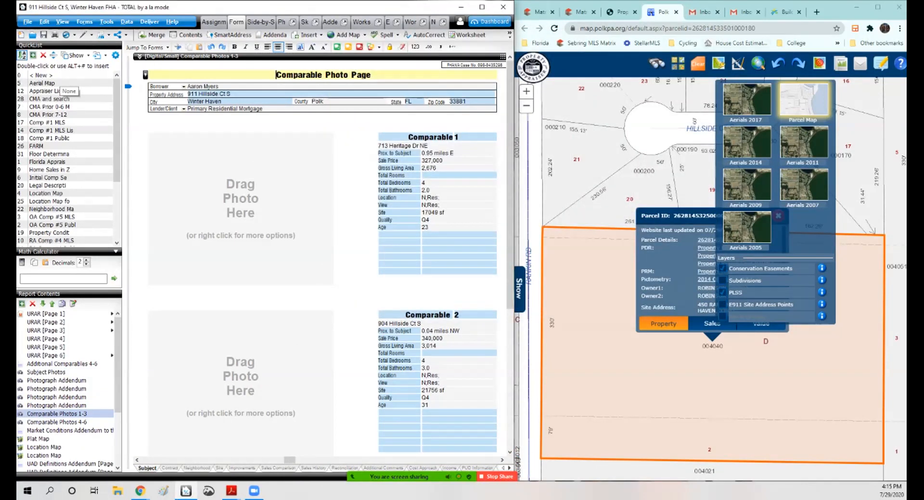
Step: Open a new browser tab and load the Polk County Property Search page from the Florida bookmarks
{"action": "left_click", "coordinate": [817, 12]}
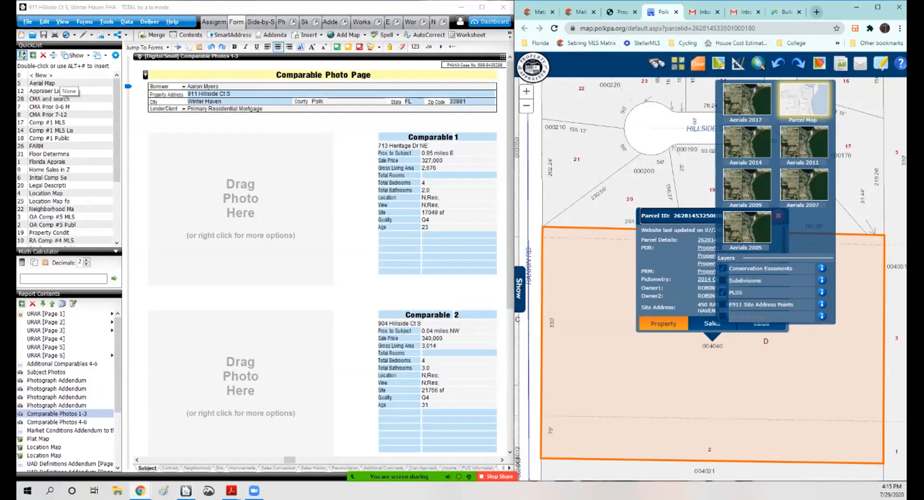
{"action": "left_click", "coordinate": [538, 43]}
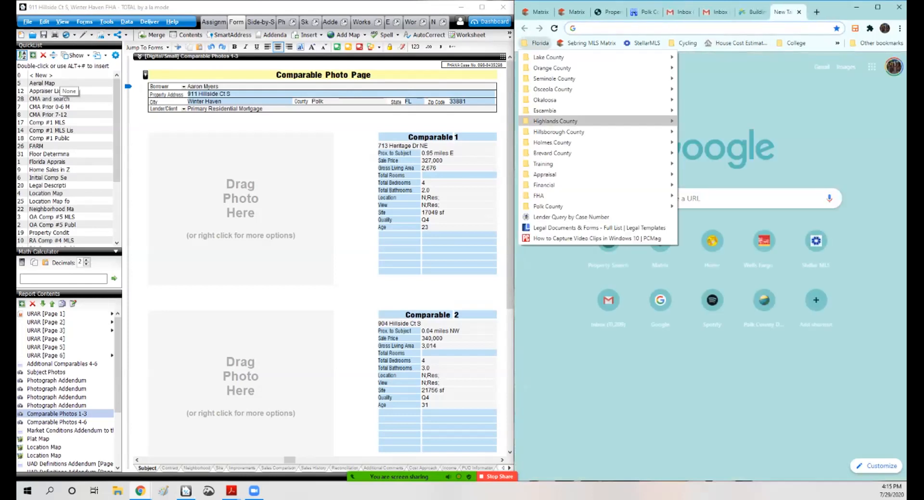
{"action": "mouse_move", "coordinate": [548, 207]}
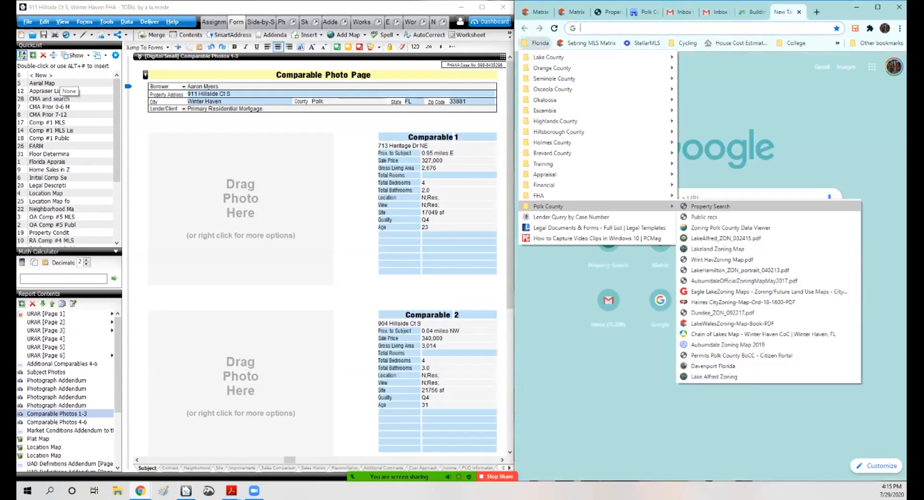
{"action": "left_click", "coordinate": [708, 206]}
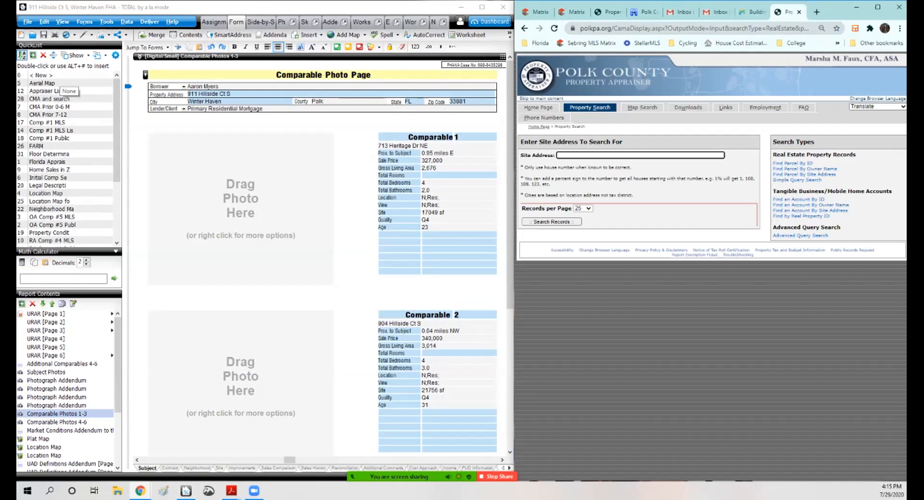
Step: Open the Zoning Polk County Data Viewer from the bookmarks and accept its disclaimer
{"action": "left_click", "coordinate": [537, 43]}
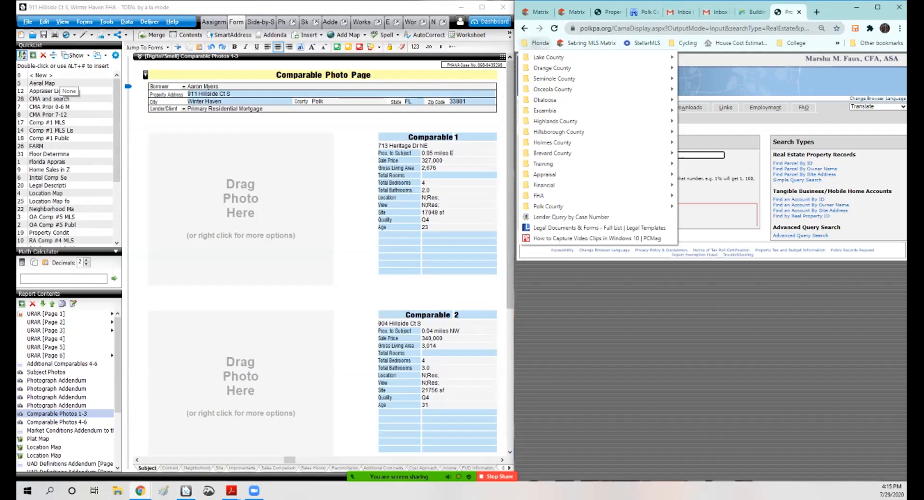
{"action": "mouse_move", "coordinate": [548, 206]}
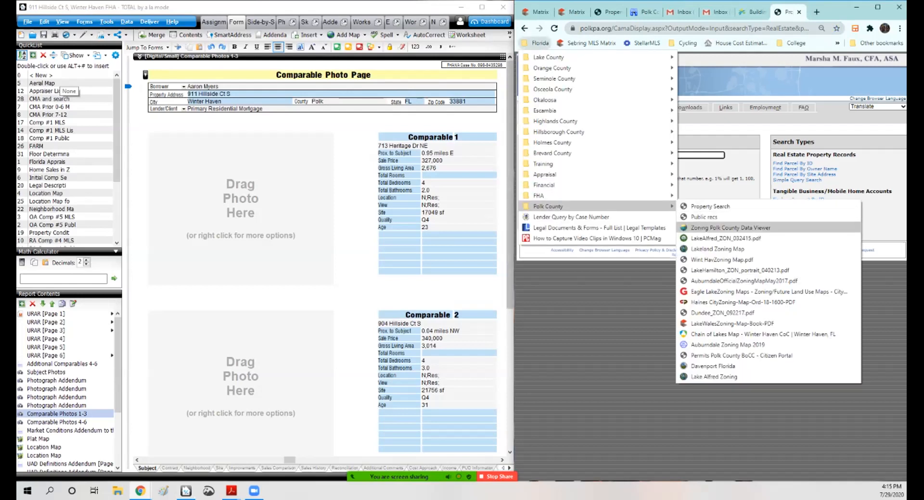
{"action": "left_click", "coordinate": [731, 227]}
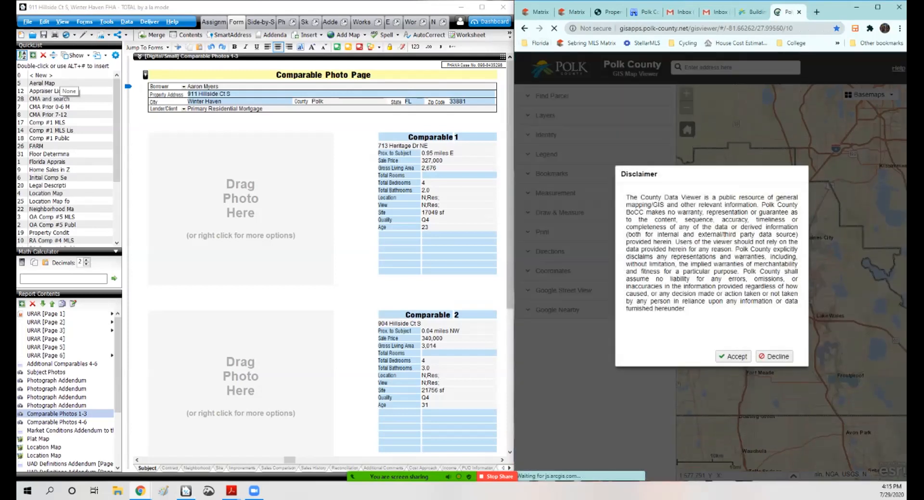
{"action": "left_click", "coordinate": [733, 357]}
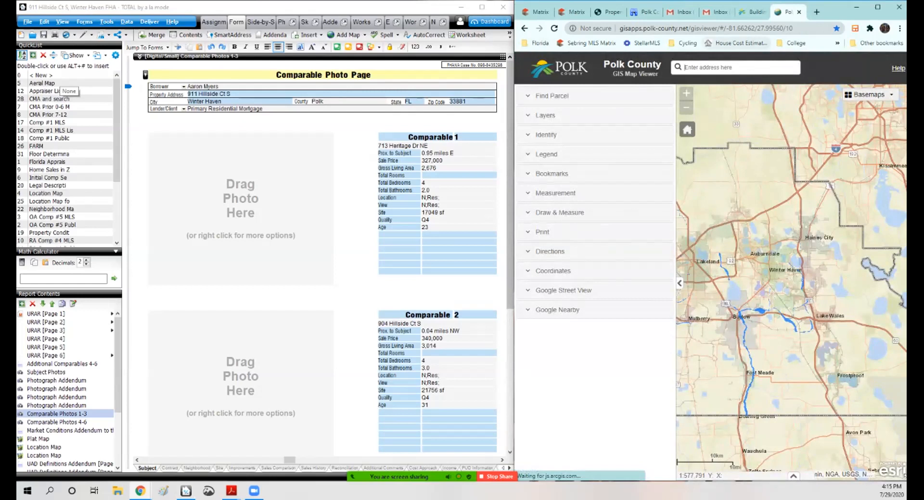
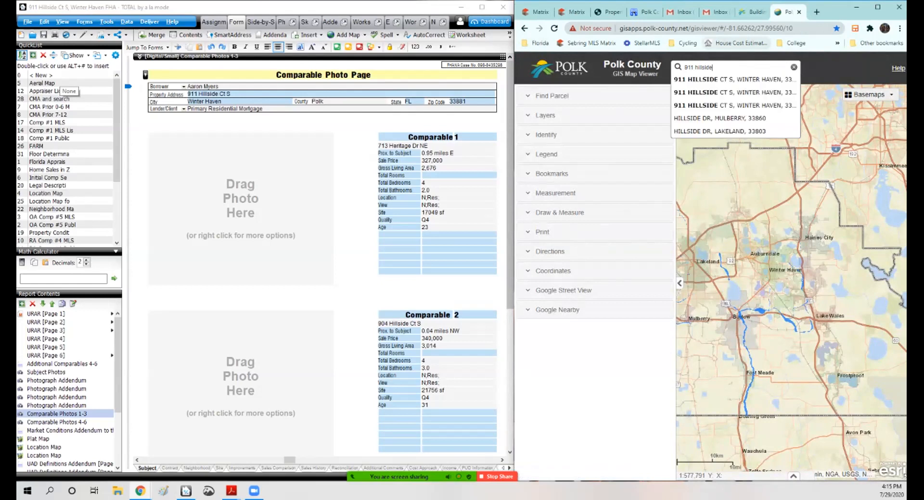
{"action": "left_click", "coordinate": [734, 79]}
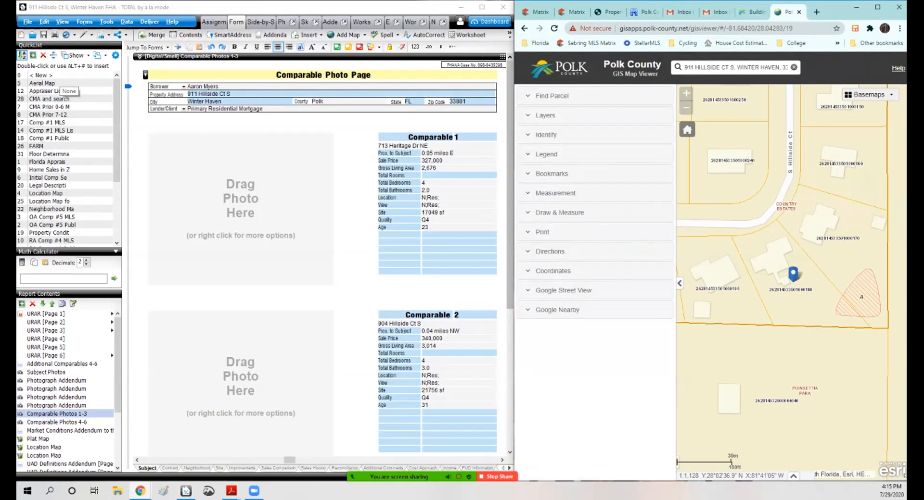
Step: Toggle the utility service, surveyor, street and development overlay layers to inspect the subject parcel
{"action": "left_click", "coordinate": [545, 115]}
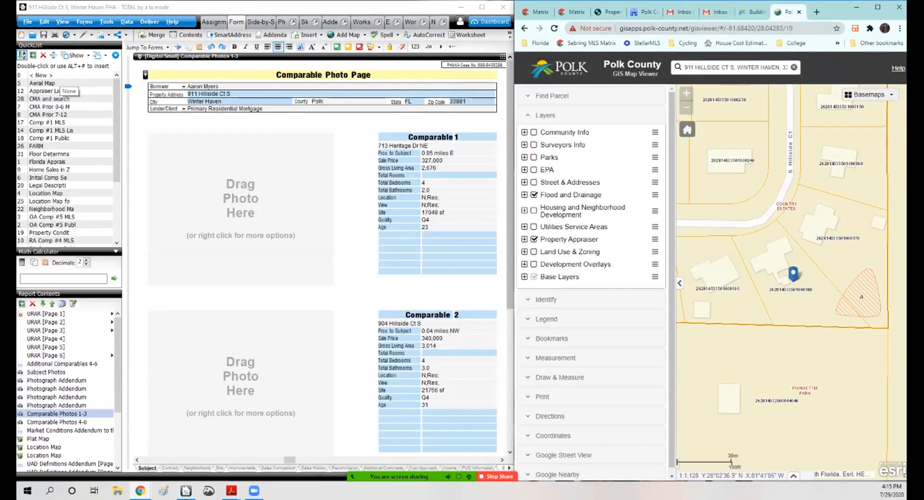
{"action": "left_click", "coordinate": [534, 227]}
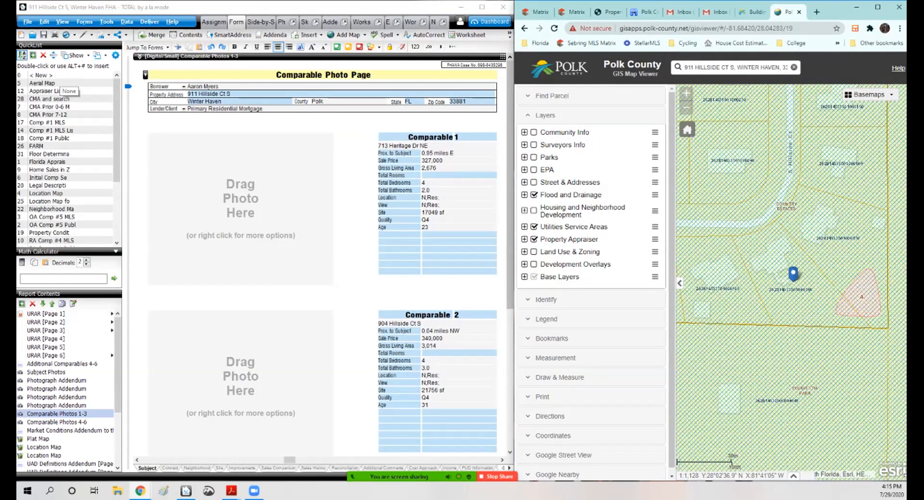
{"action": "left_click", "coordinate": [533, 227]}
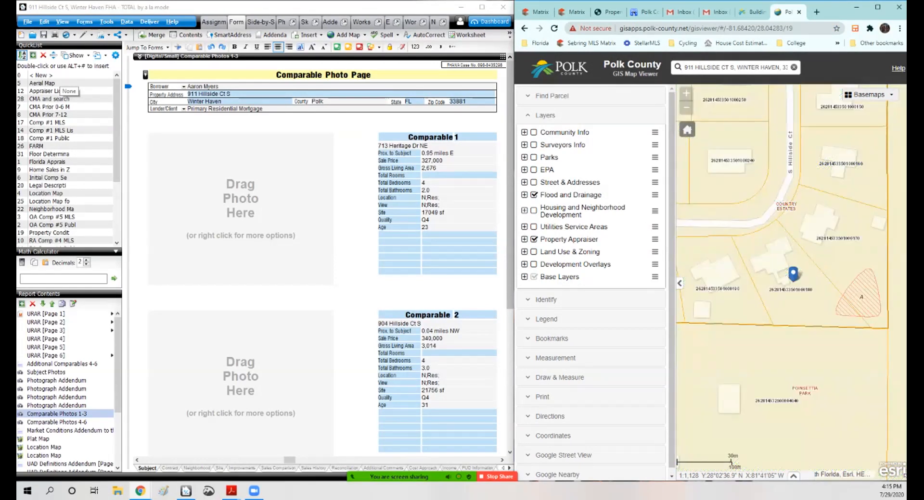
{"action": "left_click", "coordinate": [534, 227]}
{"action": "left_click", "coordinate": [534, 227]}
{"action": "left_click", "coordinate": [533, 145]}
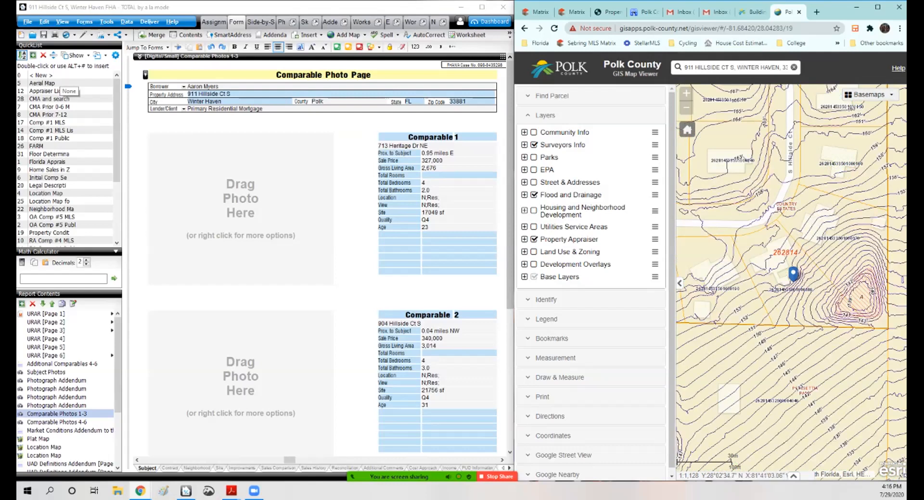
{"action": "scroll", "coordinate": [804, 320], "scroll_direction": "up", "scroll_amount": 1}
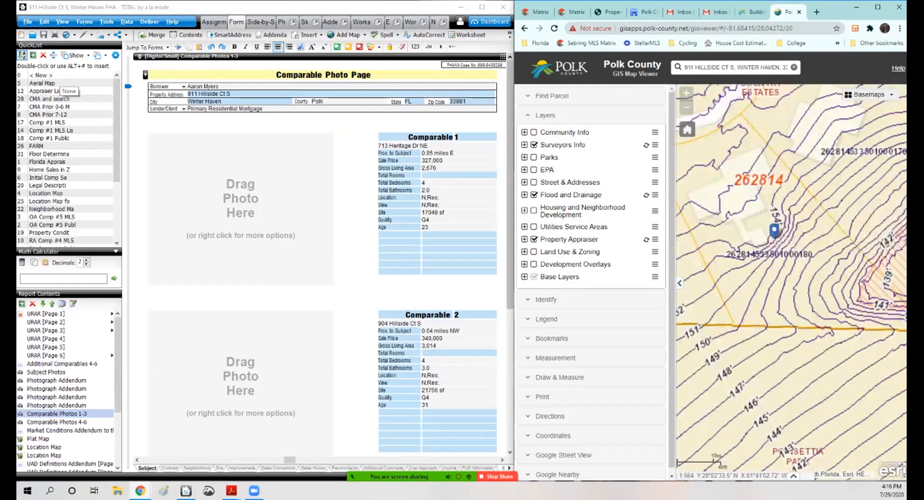
{"action": "scroll", "coordinate": [860, 279], "scroll_direction": "down", "scroll_amount": 1}
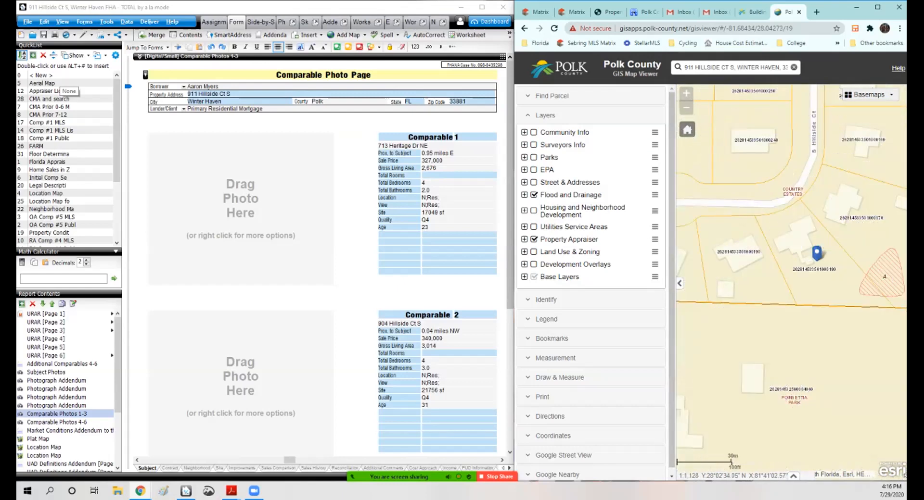
{"action": "left_click", "coordinate": [533, 170]}
{"action": "left_click", "coordinate": [533, 170]}
{"action": "left_click", "coordinate": [533, 264]}
{"action": "left_click", "coordinate": [545, 115]}
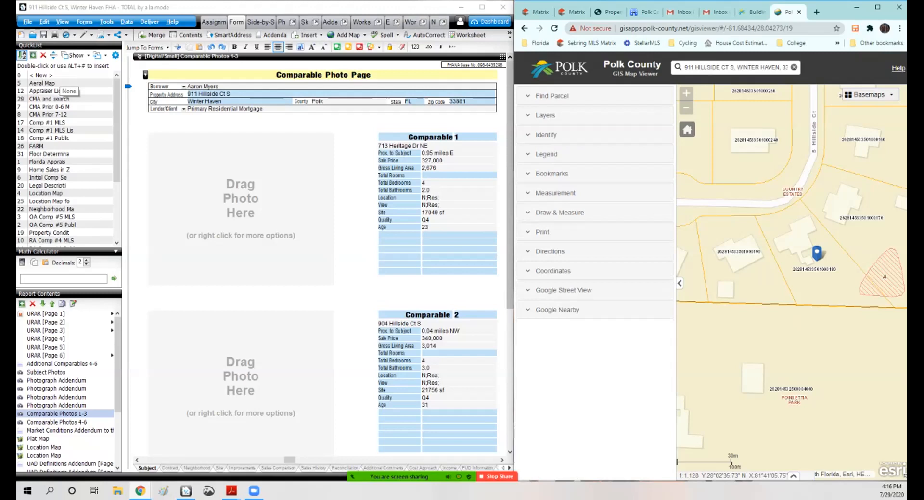
Step: View the subject neighborhood on the Aerial 1941 basemap
{"action": "left_click", "coordinate": [869, 94]}
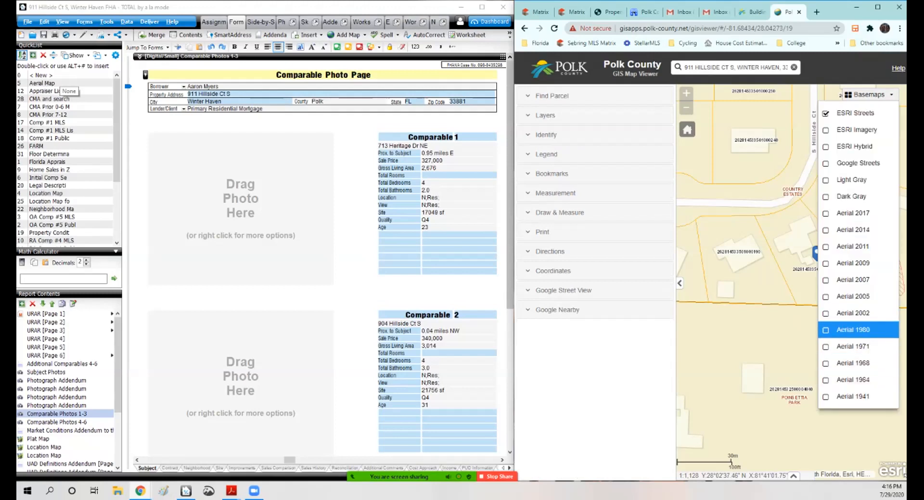
{"action": "left_click", "coordinate": [852, 397]}
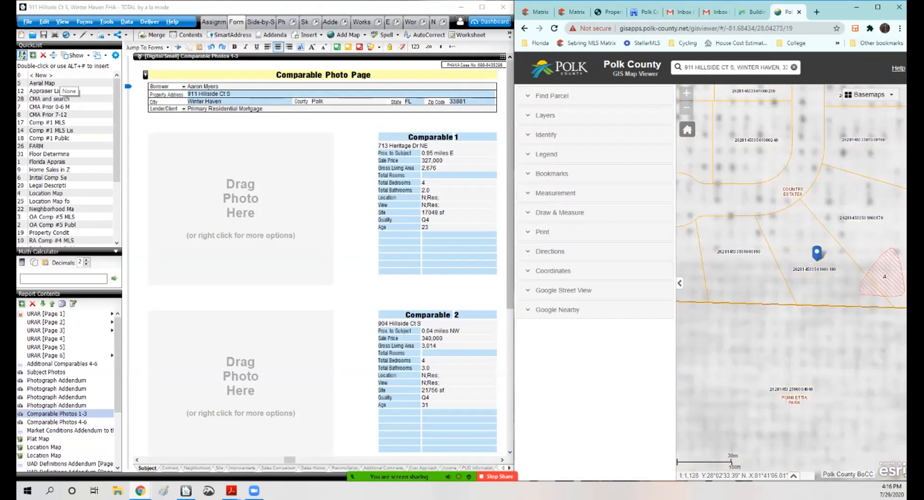
{"action": "left_click", "coordinate": [680, 283]}
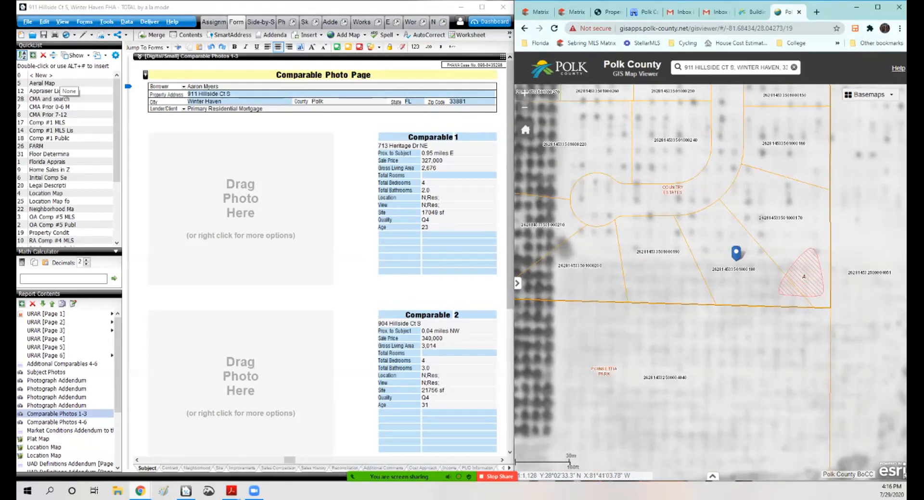
{"action": "scroll", "coordinate": [715, 301], "scroll_direction": "down", "scroll_amount": 1}
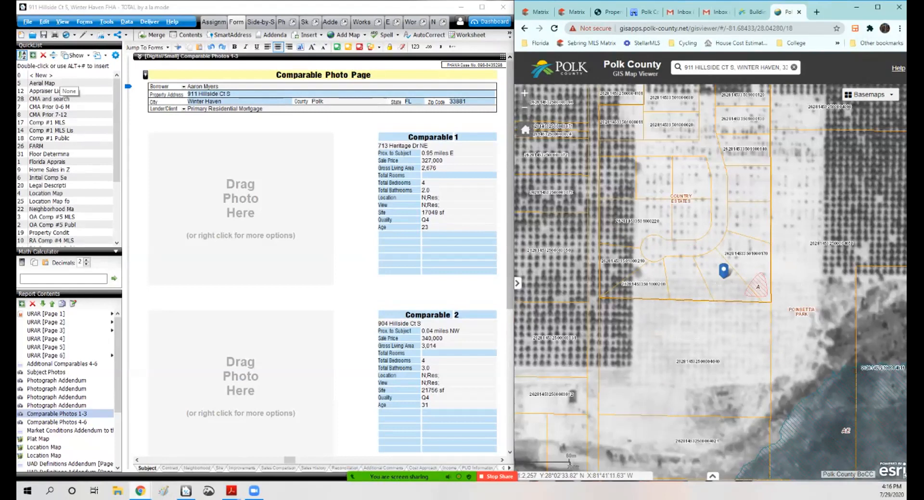
{"action": "left_click", "coordinate": [517, 283]}
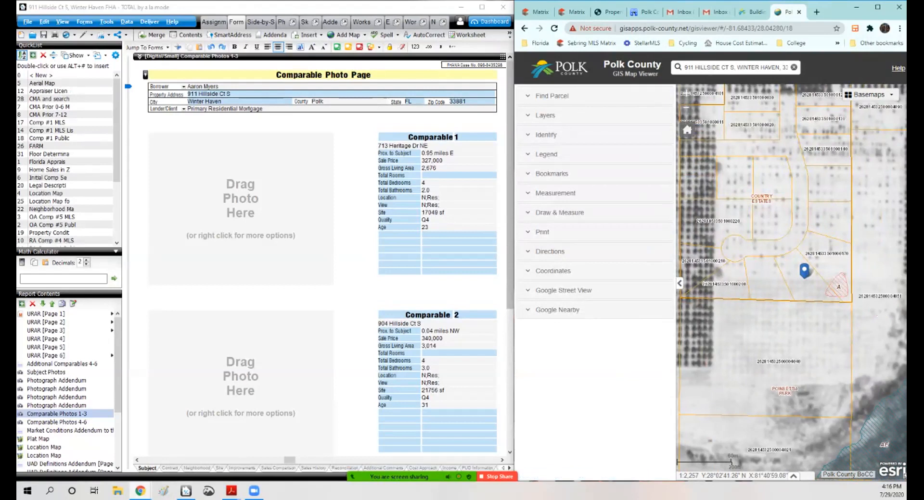
Step: Switch the basemap to ESRI Streets, then to ESRI Imagery
{"action": "left_click", "coordinate": [869, 94]}
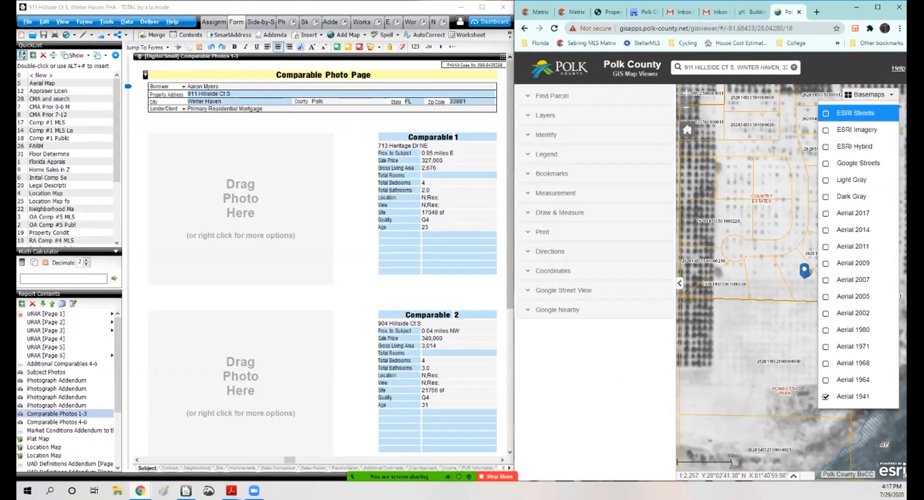
{"action": "left_click", "coordinate": [855, 113]}
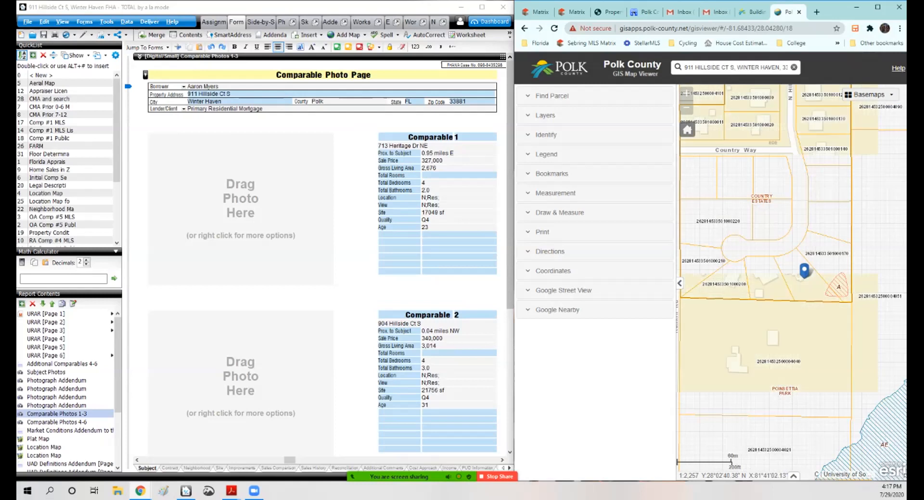
{"action": "left_click", "coordinate": [869, 94]}
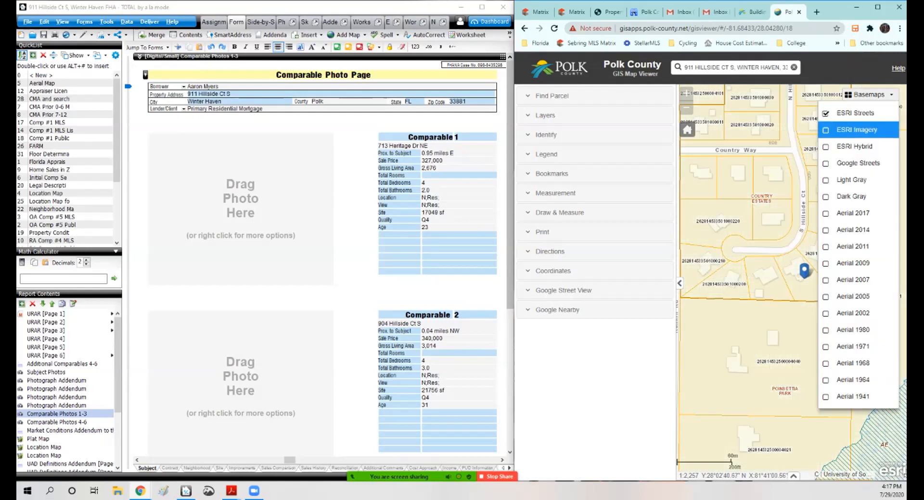
{"action": "left_click", "coordinate": [856, 130]}
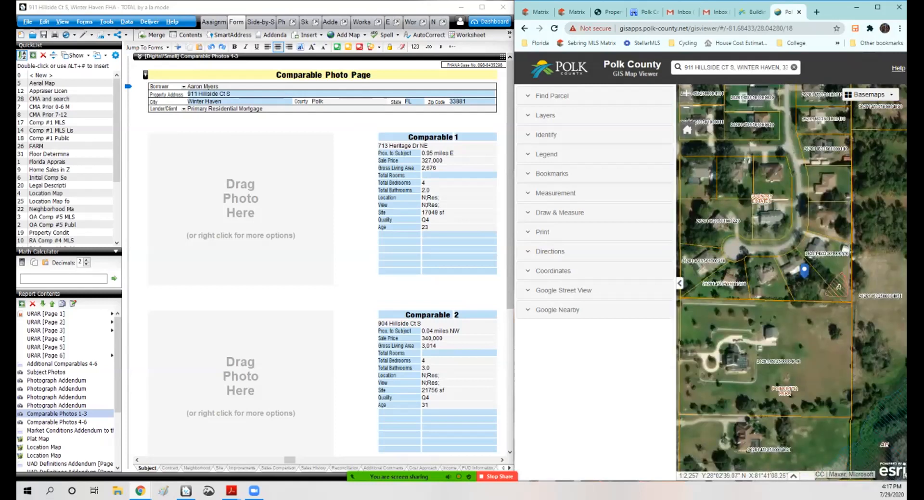
Step: Examine the subject parcel and surrounding properties on the aerial imagery
{"action": "left_click", "coordinate": [679, 283]}
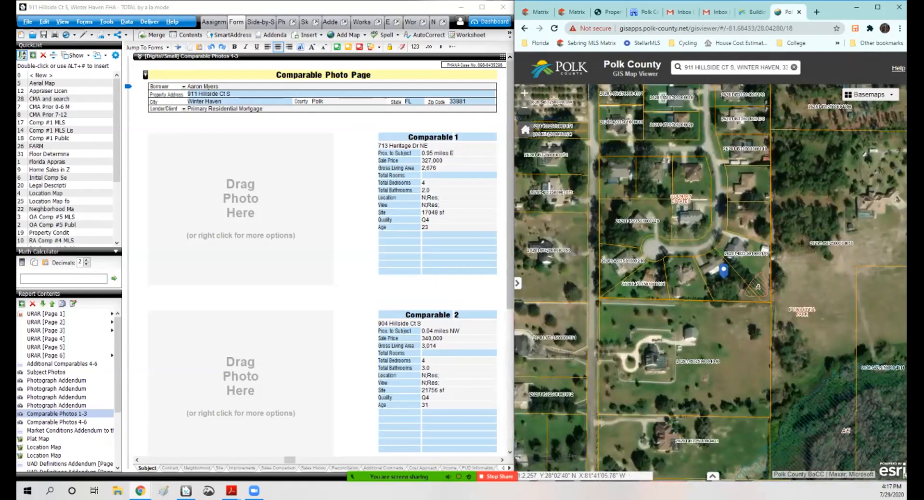
{"action": "scroll", "coordinate": [735, 284], "scroll_direction": "up", "scroll_amount": 1}
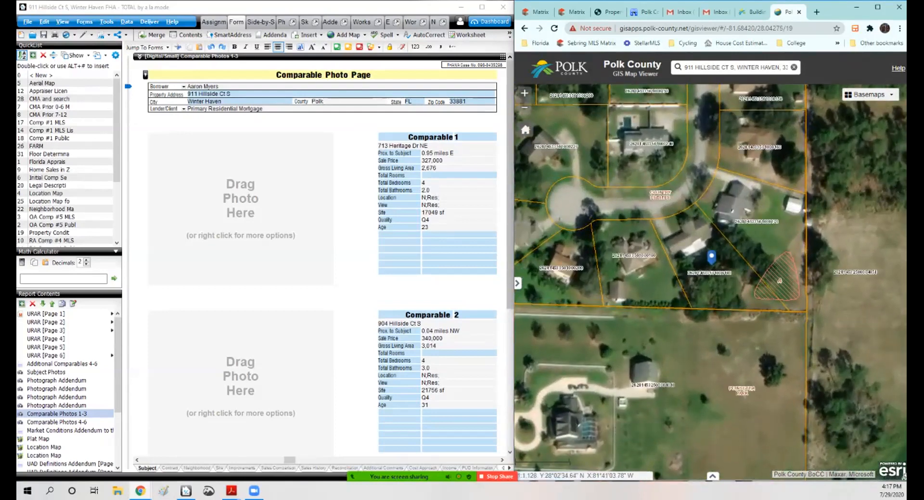
{"action": "scroll", "coordinate": [681, 182], "scroll_direction": "down", "scroll_amount": 1}
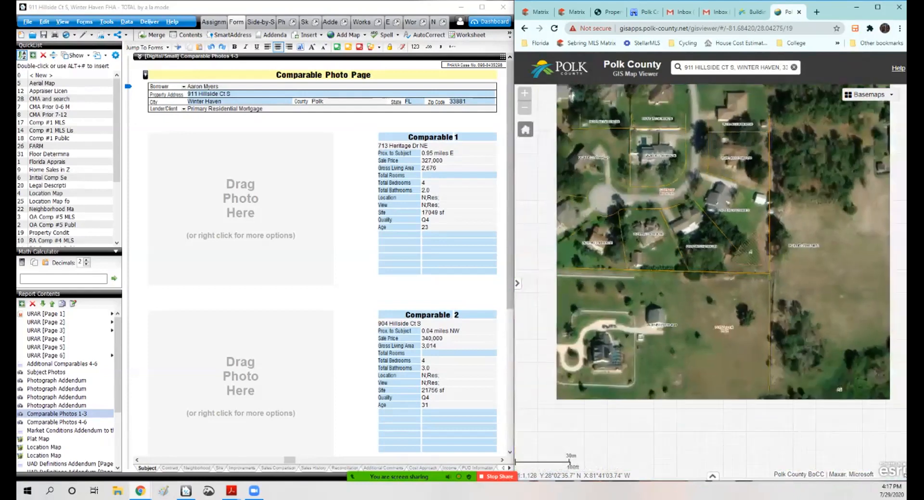
{"action": "left_click_drag", "start_coordinate": [670, 270], "coordinate": [752, 314]}
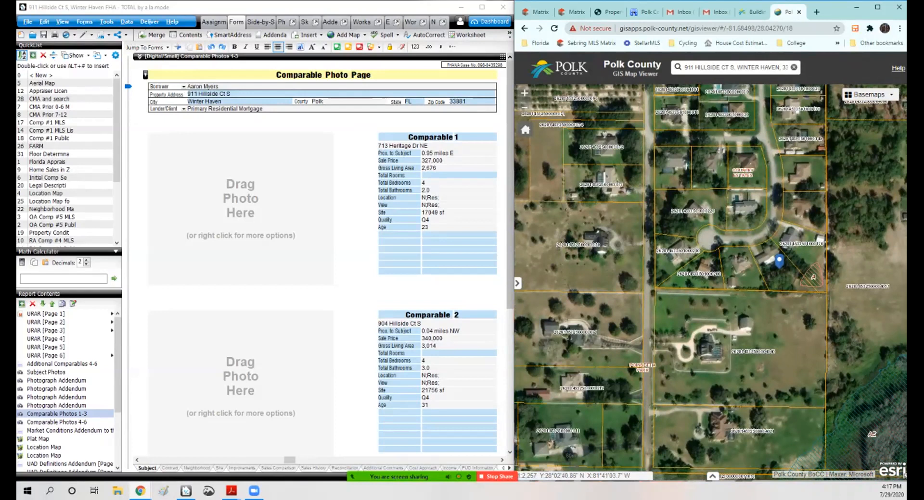
{"action": "scroll", "coordinate": [805, 284], "scroll_direction": "up", "scroll_amount": 1}
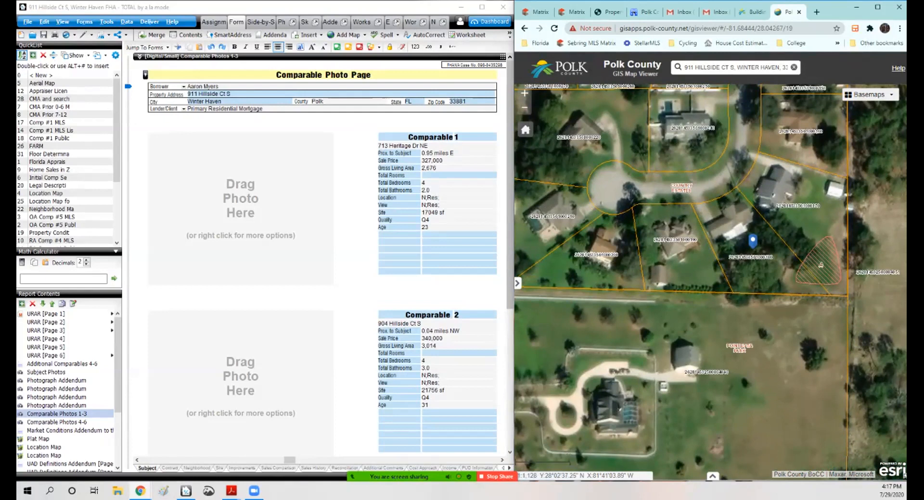
{"action": "left_click", "coordinate": [868, 94]}
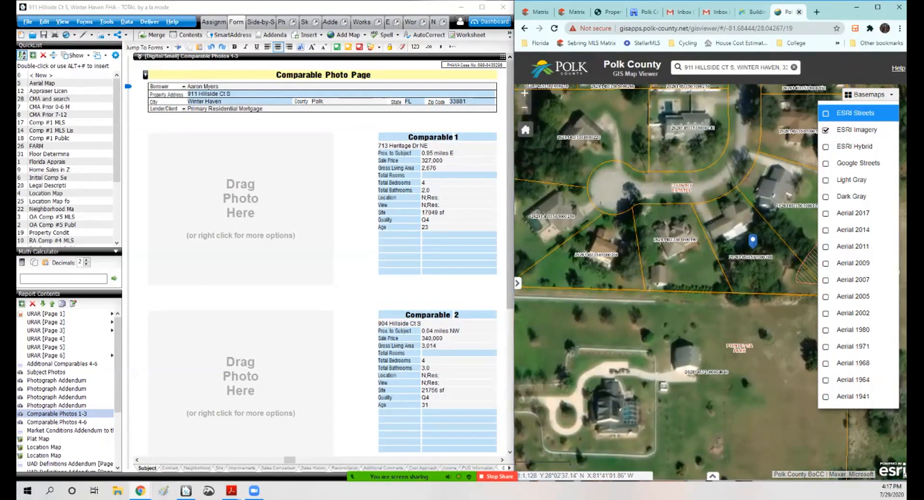
Step: Switch to the Gmail tab and discard the open new message draft
{"action": "left_click", "coordinate": [799, 12]}
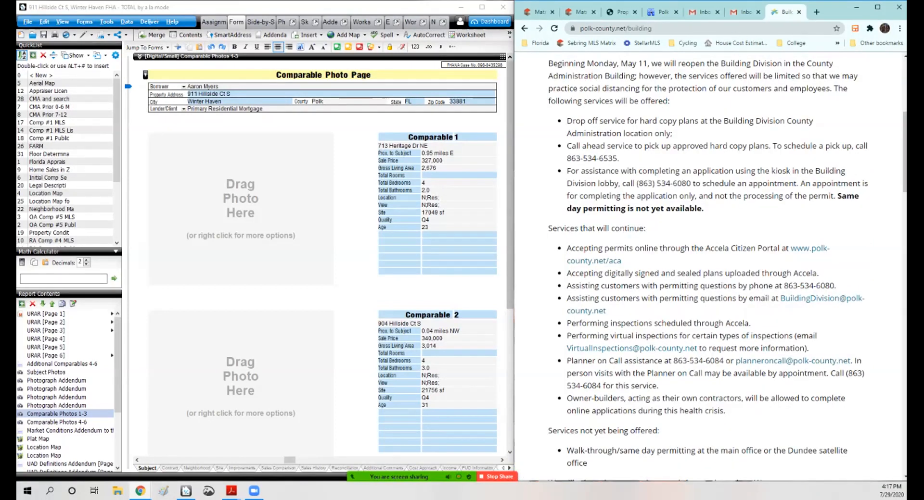
{"action": "left_click", "coordinate": [798, 12]}
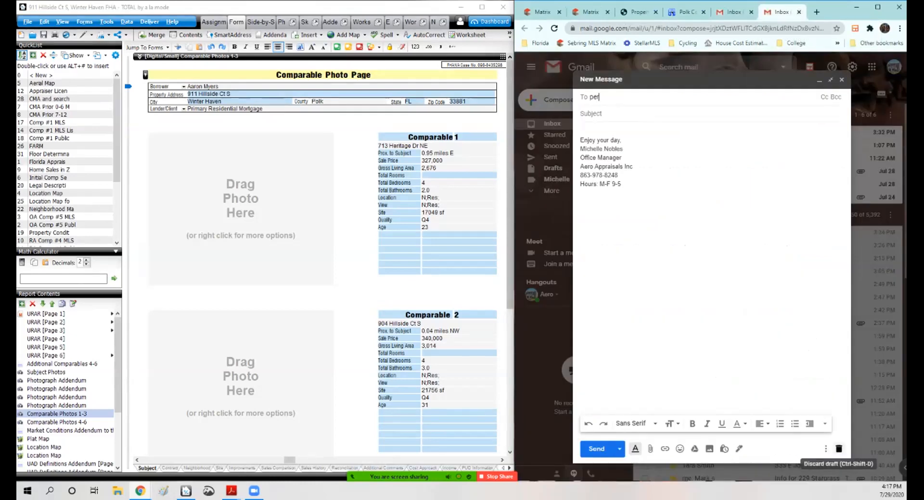
{"action": "left_click", "coordinate": [838, 449]}
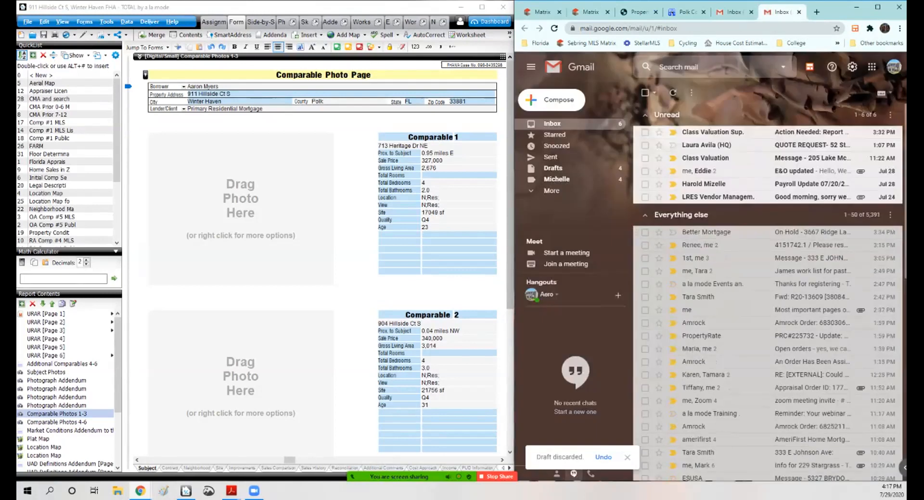
Step: Switch to the county map tab and examine the subject parcel on the 2017 aerial imagery
{"action": "left_click", "coordinate": [798, 12]}
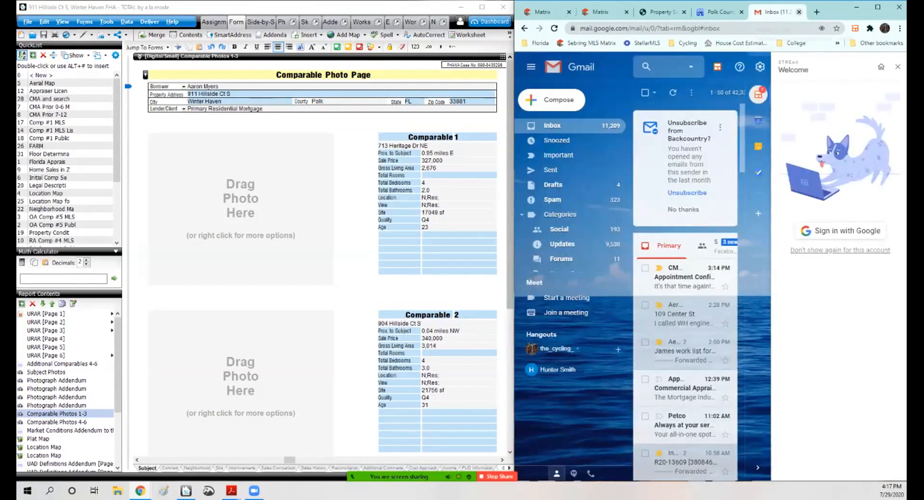
{"action": "left_click", "coordinate": [798, 12]}
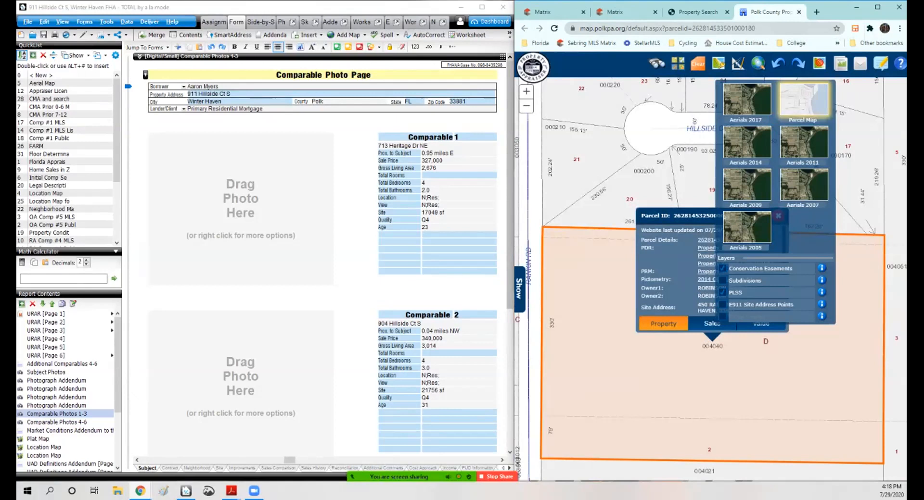
{"action": "left_click", "coordinate": [746, 100]}
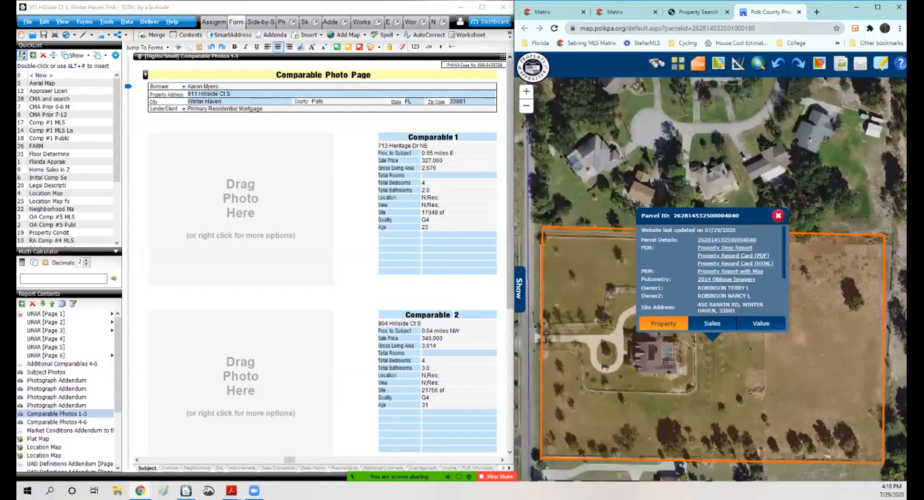
{"action": "left_click", "coordinate": [778, 216]}
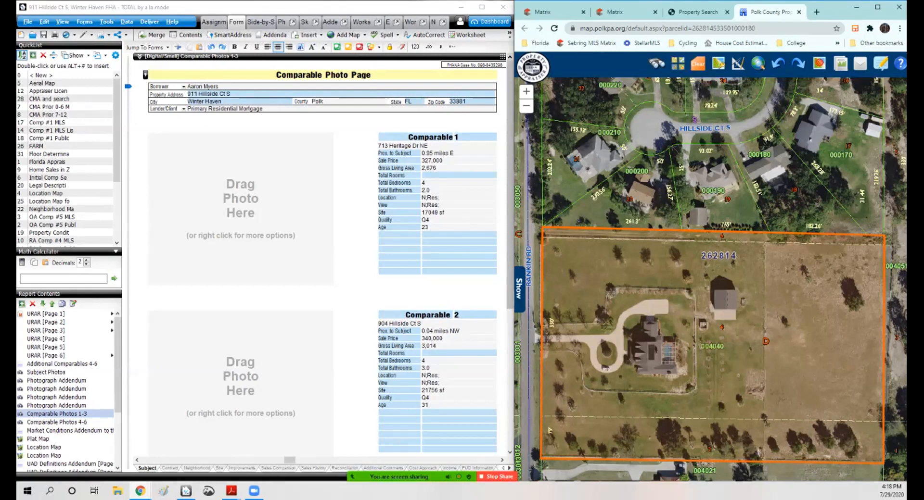
{"action": "scroll", "coordinate": [803, 263], "scroll_direction": "up", "scroll_amount": 1}
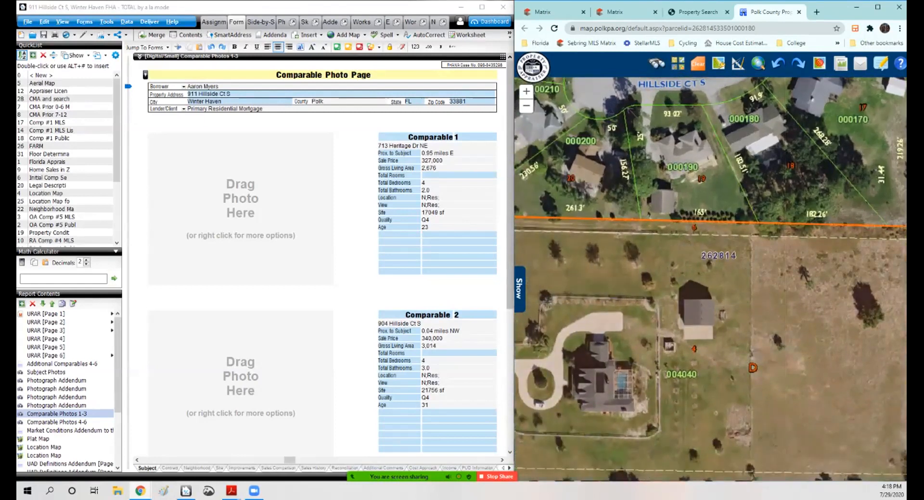
{"action": "left_click_drag", "start_coordinate": [866, 201], "coordinate": [848, 197]}
{"action": "left_click_drag", "start_coordinate": [688, 196], "coordinate": [857, 195]}
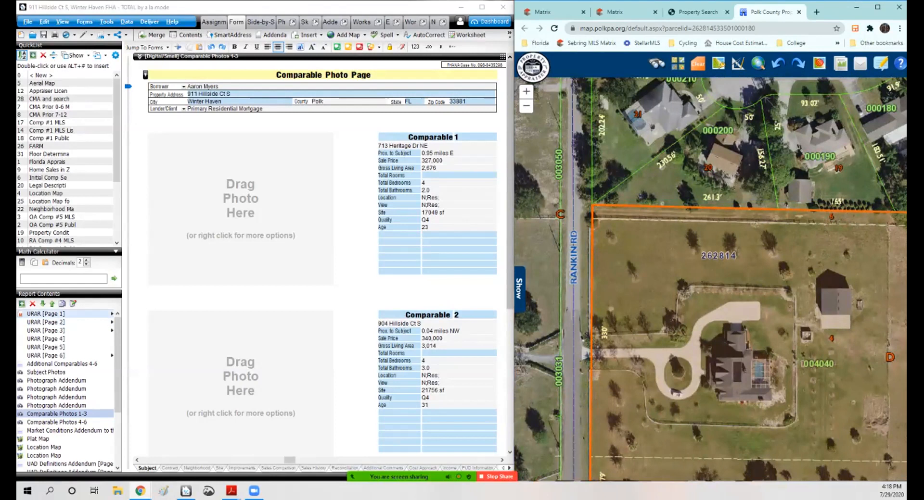
Step: Add a site comment that there may be a utility easement at the rear of the property needing a survey to confirm
{"action": "left_click", "coordinate": [47, 314]}
{"action": "scroll", "coordinate": [323, 255], "scroll_direction": "down", "scroll_amount": 5}
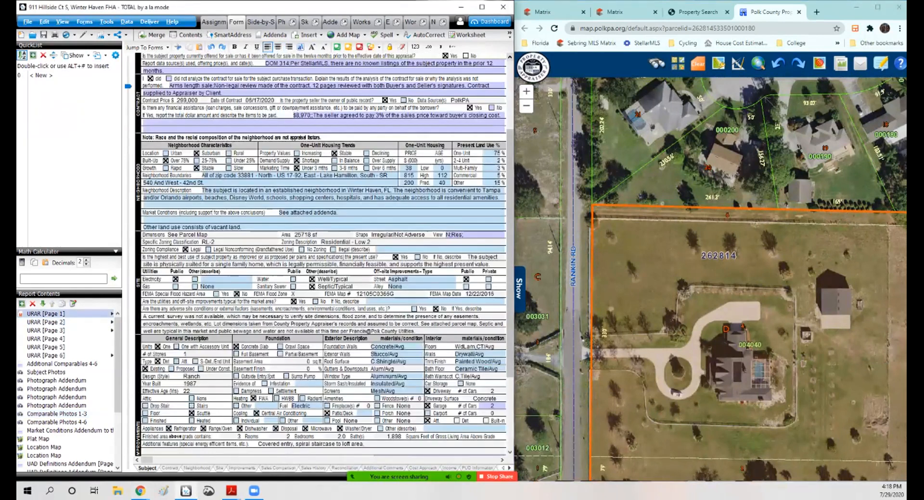
{"action": "left_click", "coordinate": [415, 276]}
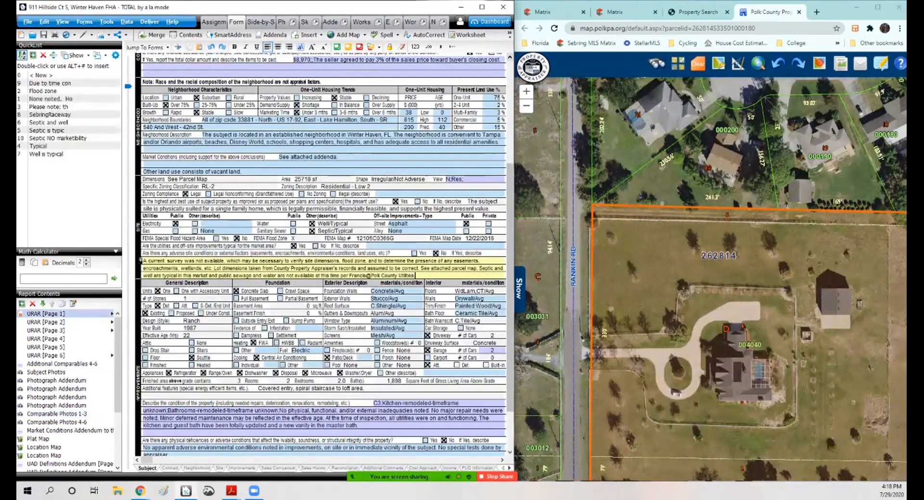
{"action": "type", "text": "There may be a uti"}
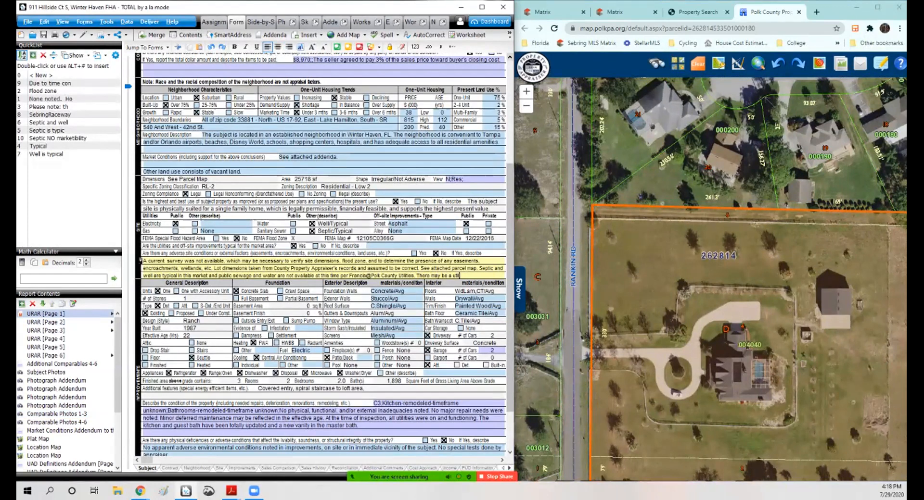
{"action": "type", "text": "lity easement on the"}
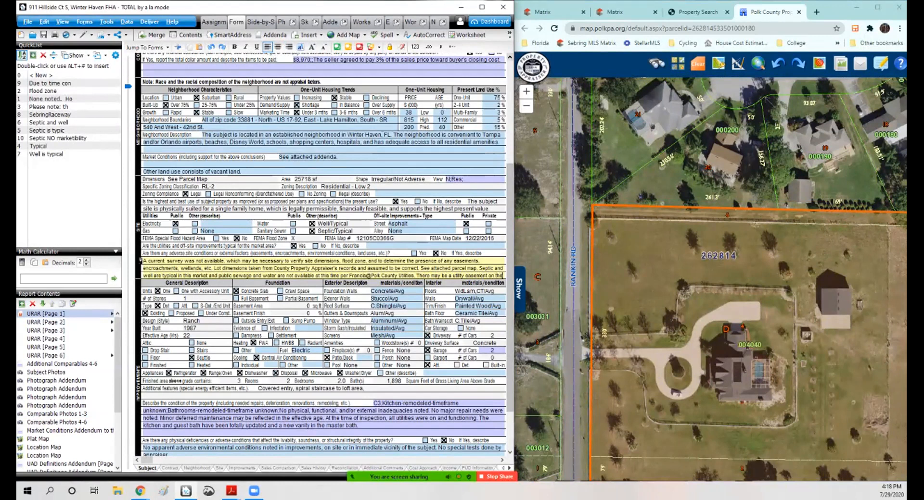
{"action": "key", "text": "BackSpace"}
{"action": "key", "text": "BackSpace"}
{"action": "type", "text": "at the rear property but we needs a"}
{"action": "type", "text": "rvey to confirm"}
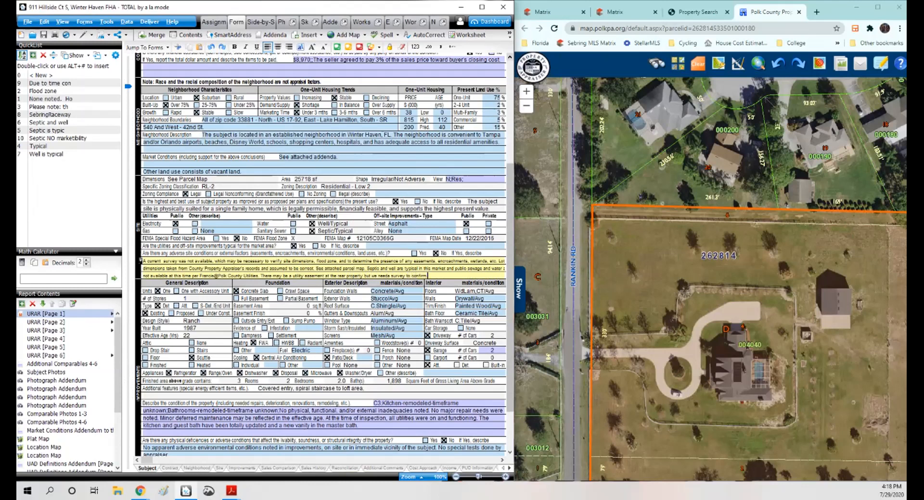
{"action": "type", "text": "."}
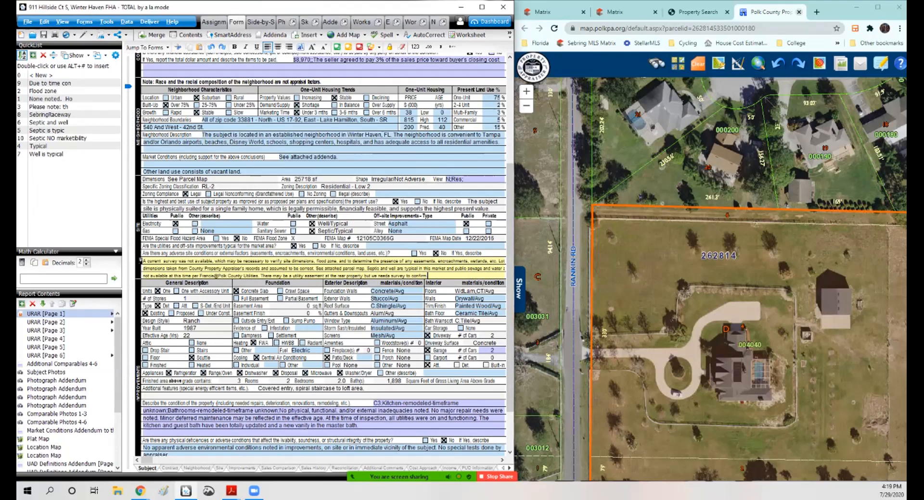
Step: Check the county property record and append "built-in cabinets" to the additional features description
{"action": "left_click", "coordinate": [798, 12]}
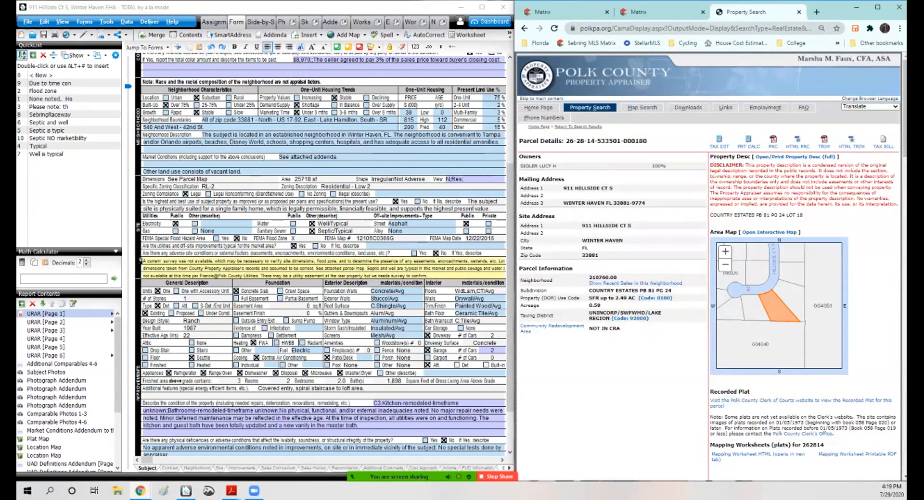
{"action": "left_click", "coordinate": [370, 388]}
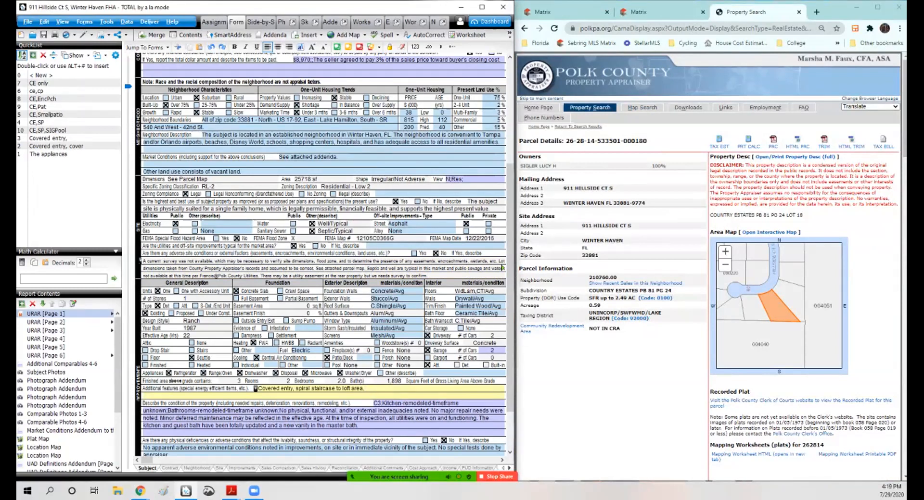
{"action": "type", "text": "built-in cabinets"}
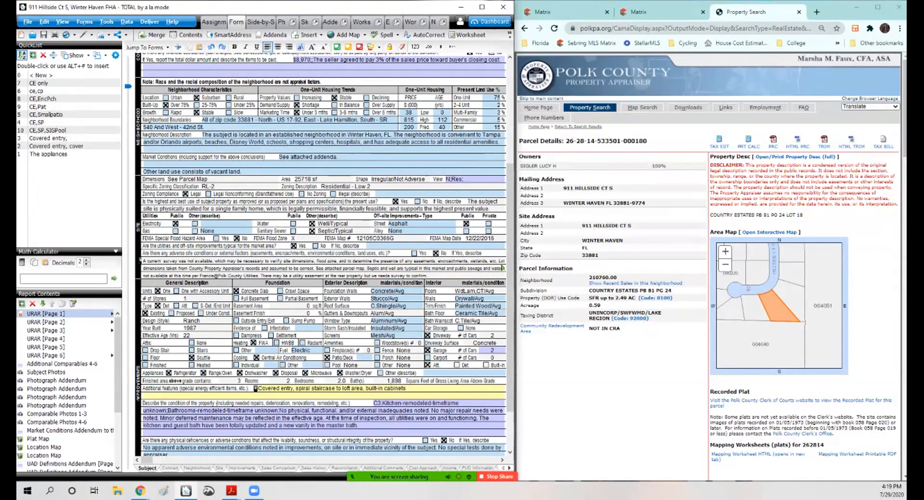
Step: Open the Photograph Addendum and review the subject interior photos
{"action": "left_click", "coordinate": [481, 7]}
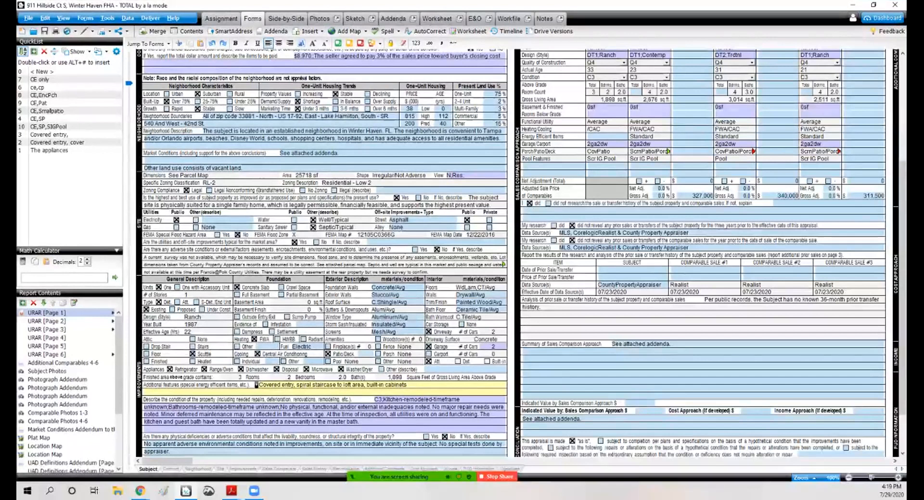
{"action": "left_click", "coordinate": [57, 379]}
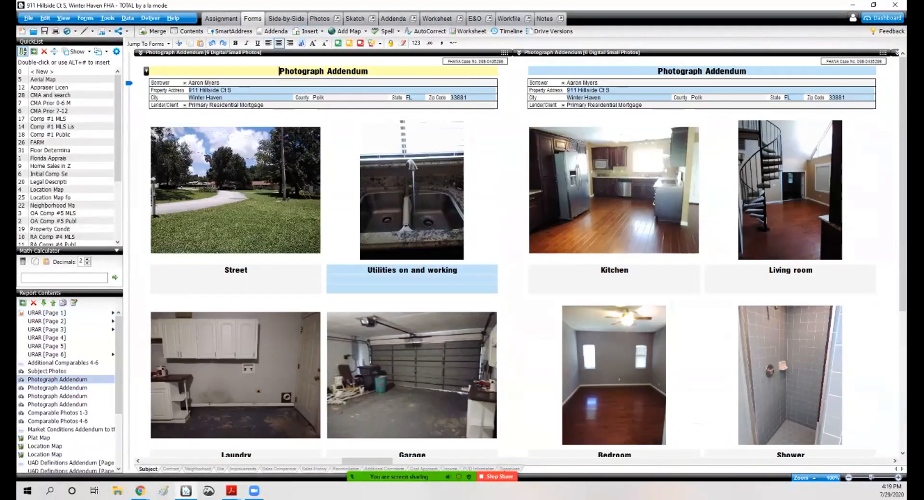
{"action": "scroll", "coordinate": [519, 253], "scroll_direction": "down", "scroll_amount": 3}
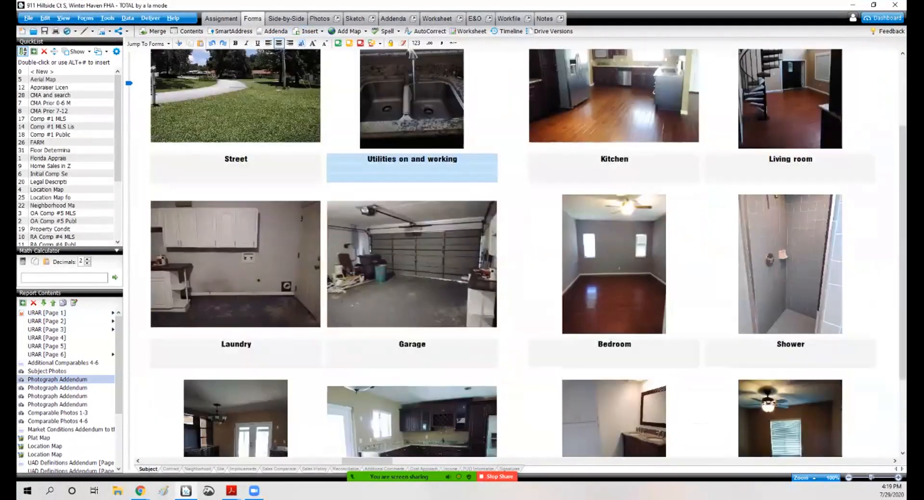
{"action": "scroll", "coordinate": [519, 253], "scroll_direction": "down", "scroll_amount": 3}
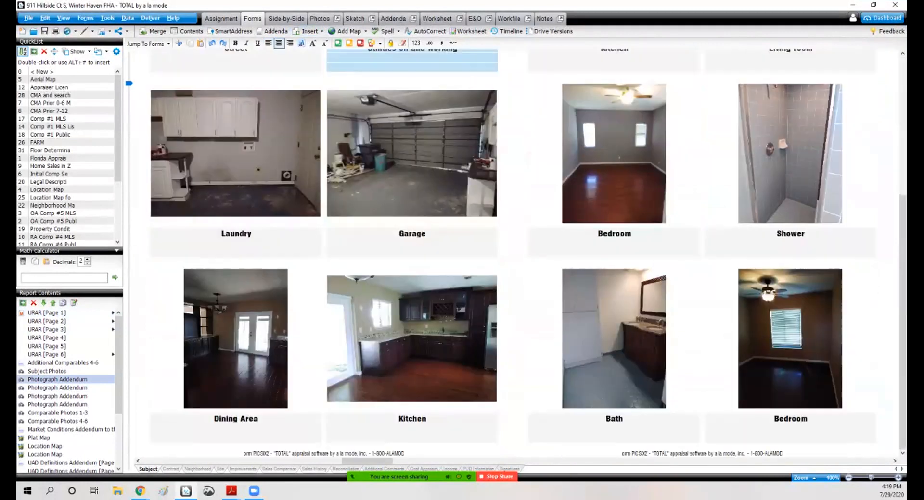
Step: Open the second kitchen photo in the Image Optimizer and close it without changes
{"action": "double_click", "coordinate": [412, 339]}
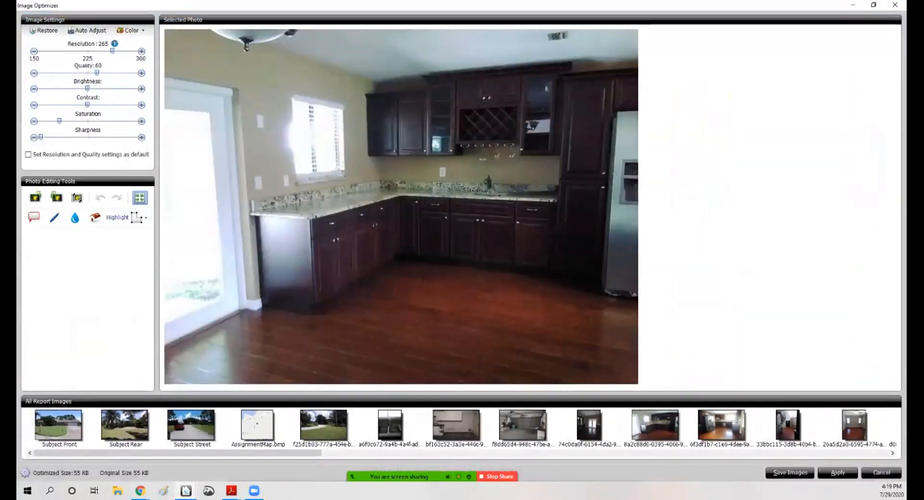
{"action": "left_click", "coordinate": [895, 5]}
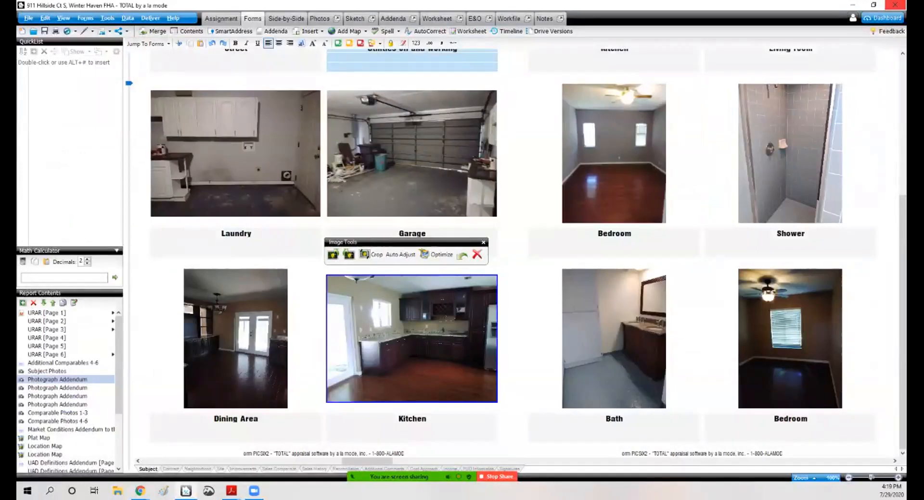
{"action": "scroll", "coordinate": [519, 252], "scroll_direction": "up", "scroll_amount": 6}
{"action": "scroll", "coordinate": [520, 253], "scroll_direction": "down", "scroll_amount": 5}
{"action": "scroll", "coordinate": [519, 253], "scroll_direction": "up", "scroll_amount": 5}
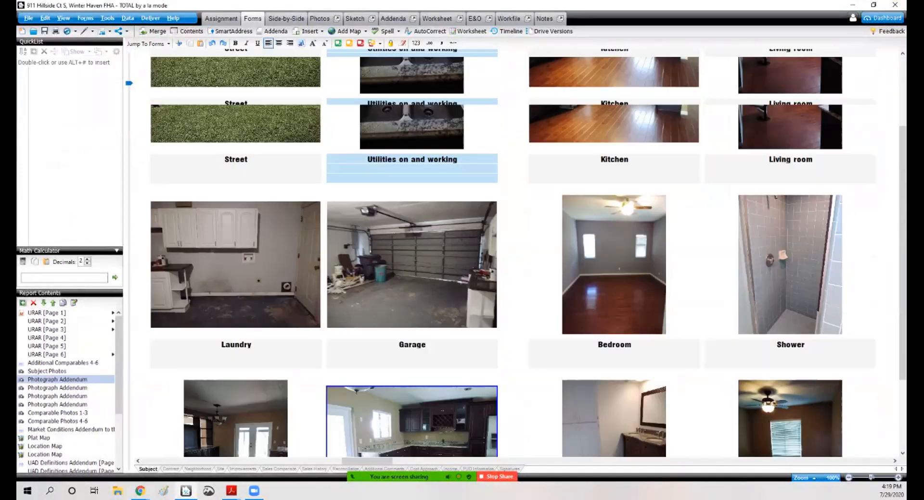
{"action": "mouse_move", "coordinate": [423, 476]}
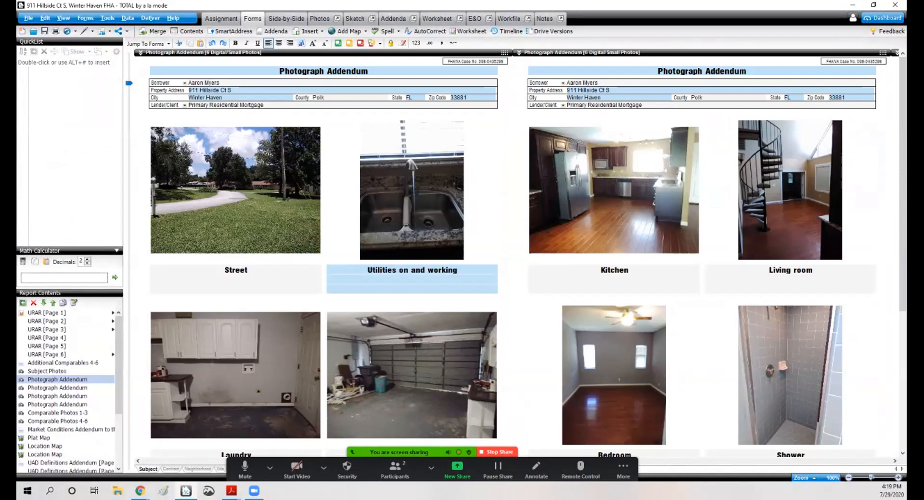
Step: Open the Workfile and preview the field note sketch of the den dimensions
{"action": "left_click", "coordinate": [47, 314]}
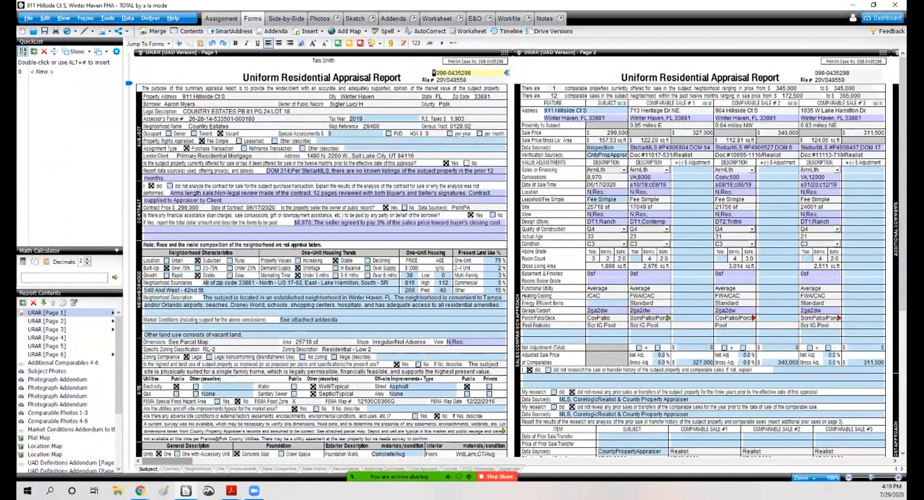
{"action": "left_click_drag", "start_coordinate": [172, 461], "coordinate": [185, 462]}
{"action": "left_click", "coordinate": [527, 18]}
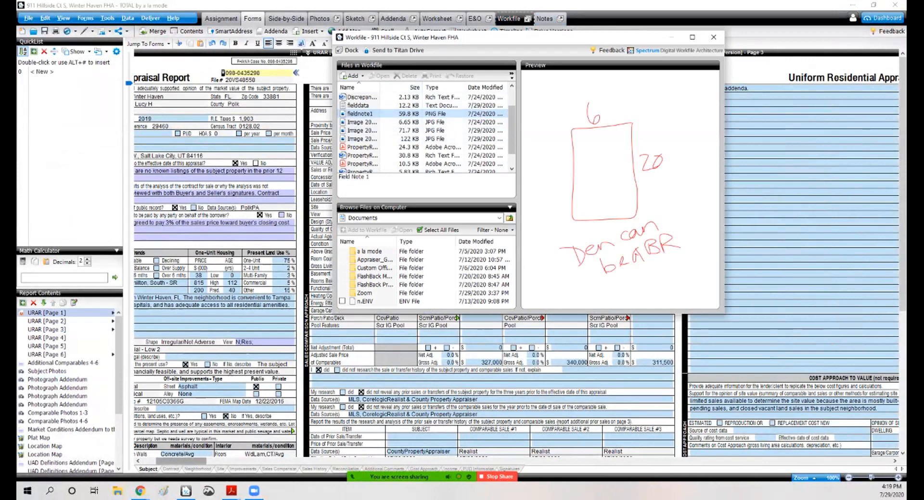
{"action": "left_click_drag", "start_coordinate": [511, 120], "coordinate": [511, 133]}
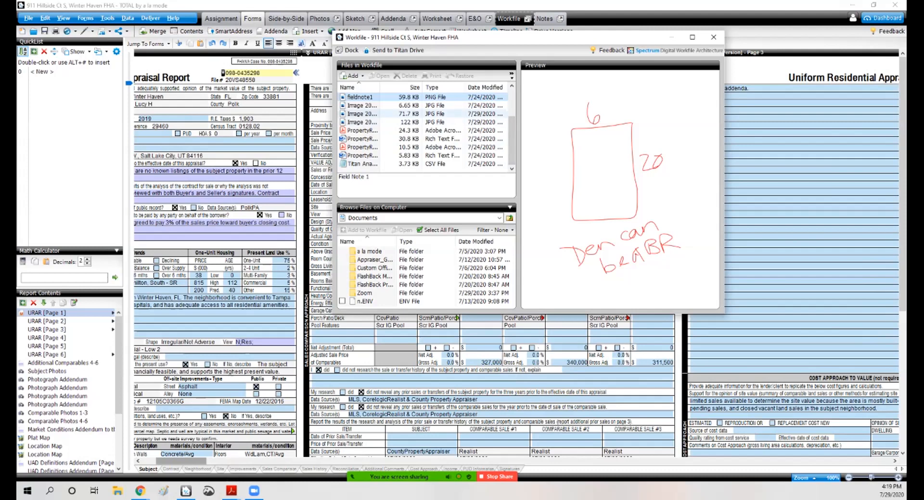
{"action": "scroll", "coordinate": [423, 129], "scroll_direction": "up", "scroll_amount": 2}
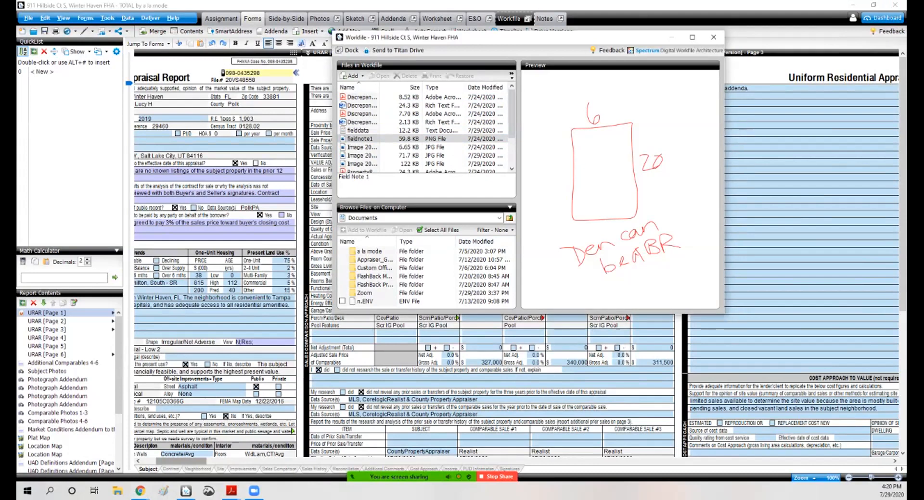
{"action": "left_click_drag", "start_coordinate": [528, 37], "coordinate": [239, 14]}
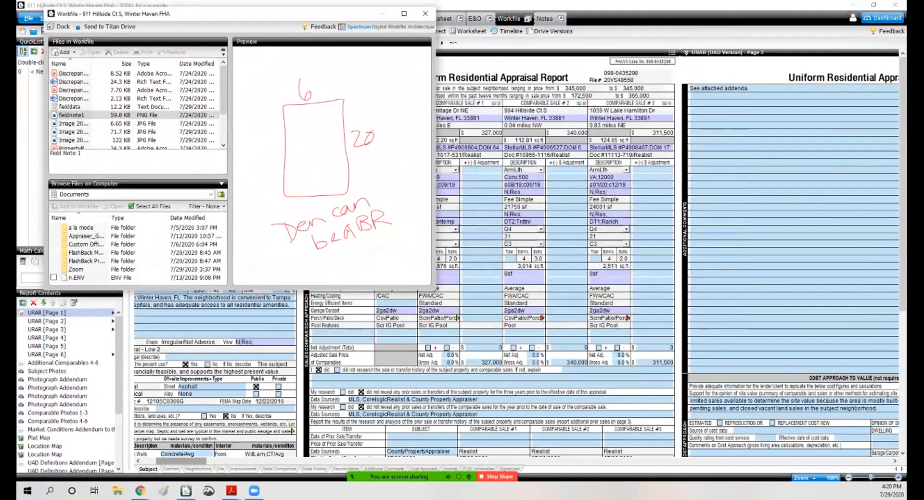
Step: Compare the county record's building characteristics alongside the field note sketch
{"action": "left_click", "coordinate": [140, 491]}
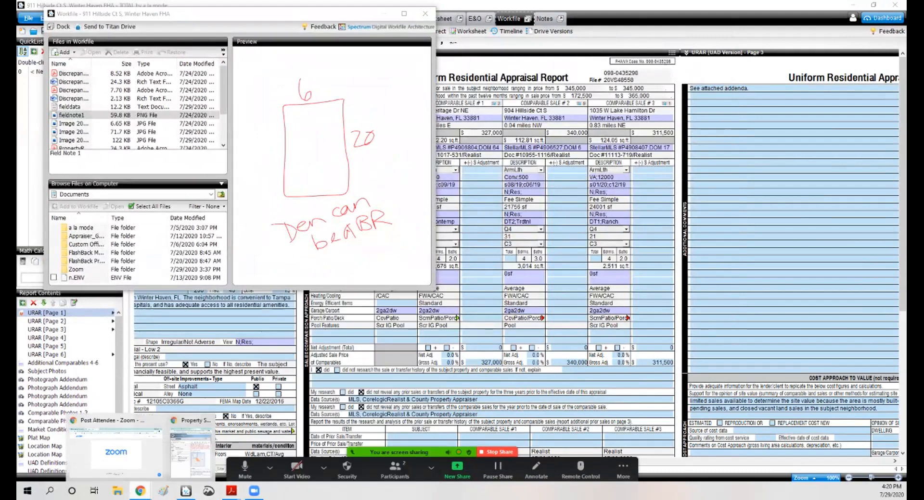
{"action": "left_click", "coordinate": [190, 440]}
{"action": "scroll", "coordinate": [707, 265], "scroll_direction": "down", "scroll_amount": 10}
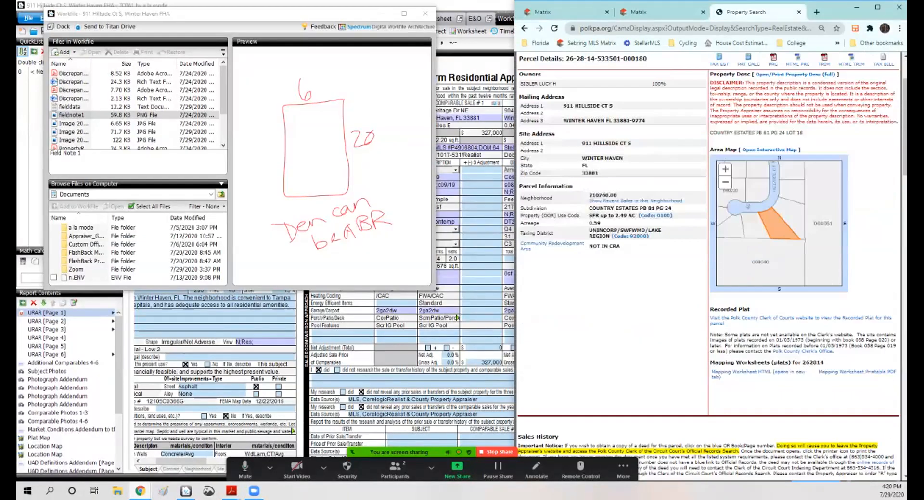
{"action": "scroll", "coordinate": [707, 264], "scroll_direction": "down", "scroll_amount": 5}
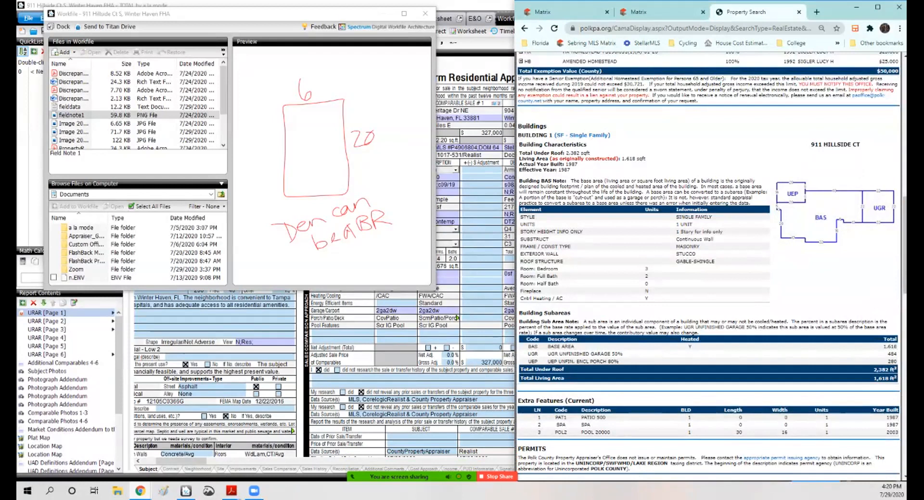
{"action": "left_click_drag", "start_coordinate": [240, 7], "coordinate": [716, 142]}
{"action": "left_click", "coordinate": [241, 6]}
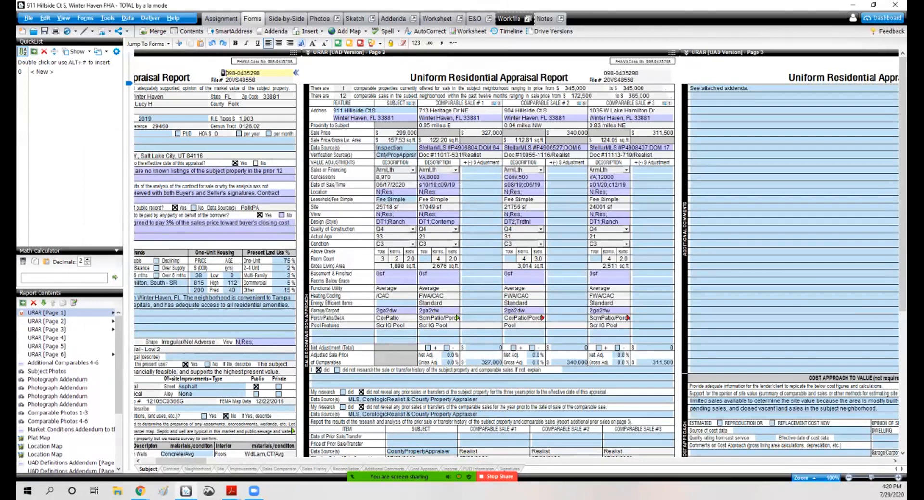
{"action": "left_click", "coordinate": [874, 5]}
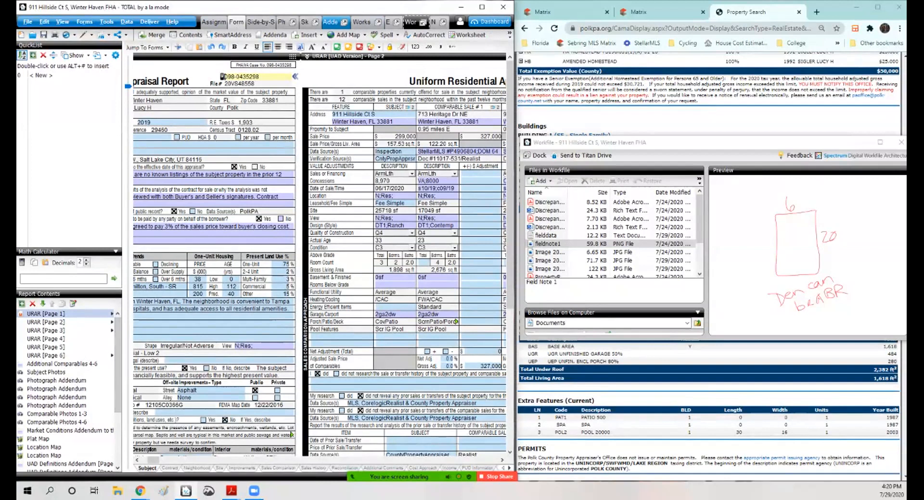
Step: Open the floor sketch and replace the Den label with a Bedroom label
{"action": "left_click", "coordinate": [316, 21]}
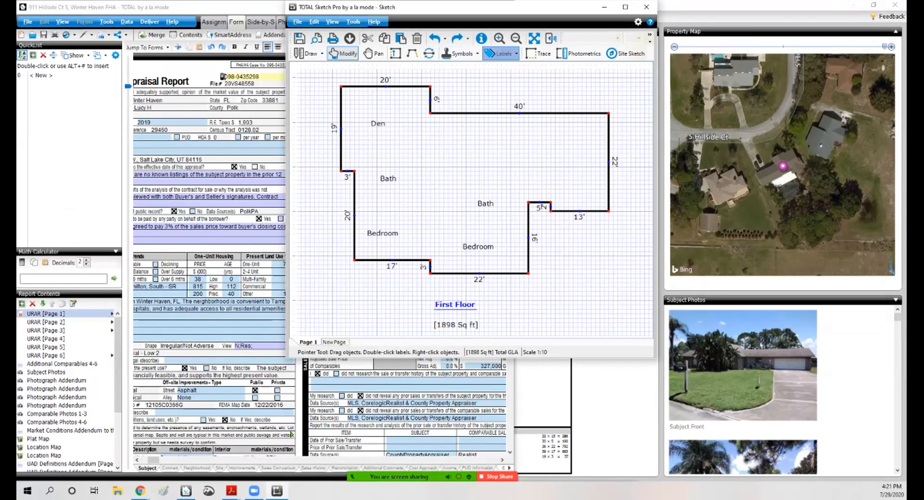
{"action": "left_click", "coordinate": [500, 53]}
{"action": "left_click", "coordinate": [378, 124]}
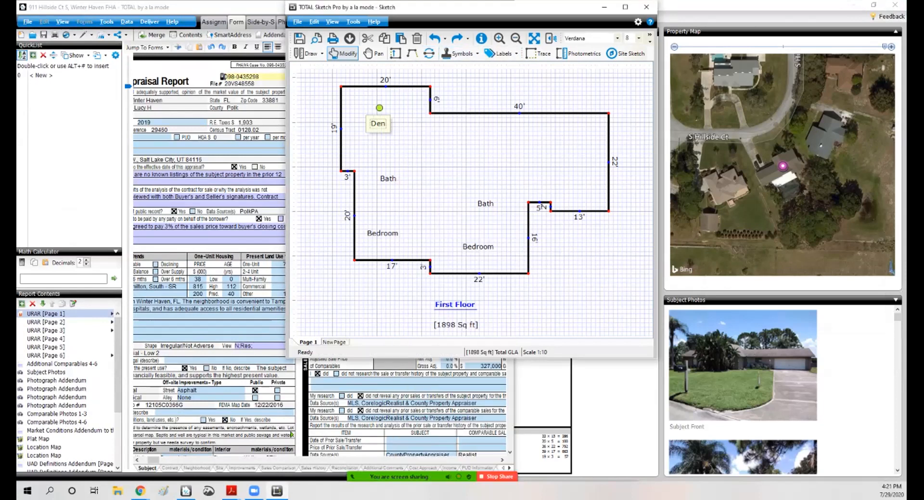
{"action": "key", "text": "Delete"}
{"action": "left_click", "coordinate": [500, 53]}
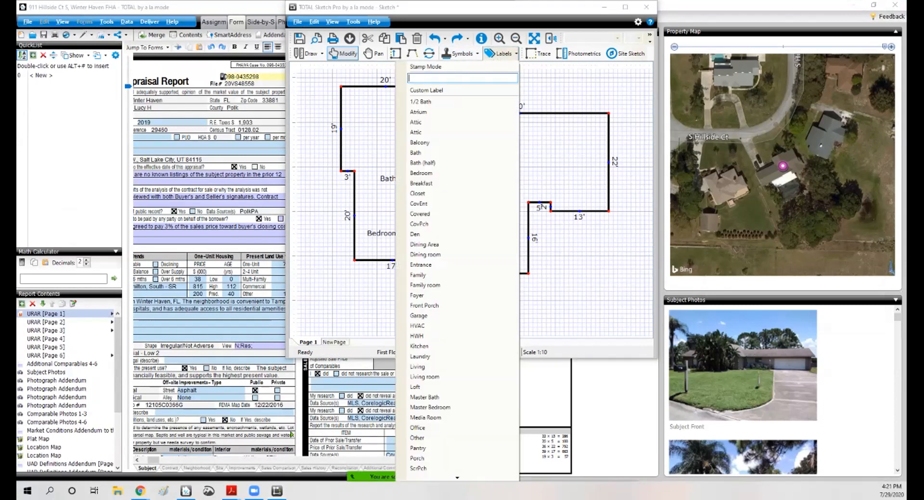
{"action": "left_click", "coordinate": [421, 173]}
{"action": "left_click", "coordinate": [384, 130]}
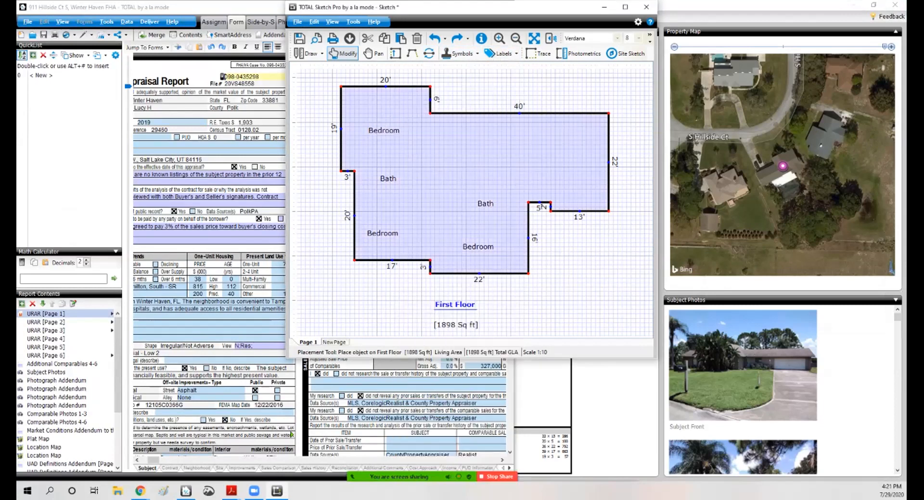
Step: Shift the lower bedroom label left and add a second Bedroom label beside it
{"action": "left_click_drag", "start_coordinate": [477, 246], "coordinate": [464, 233]}
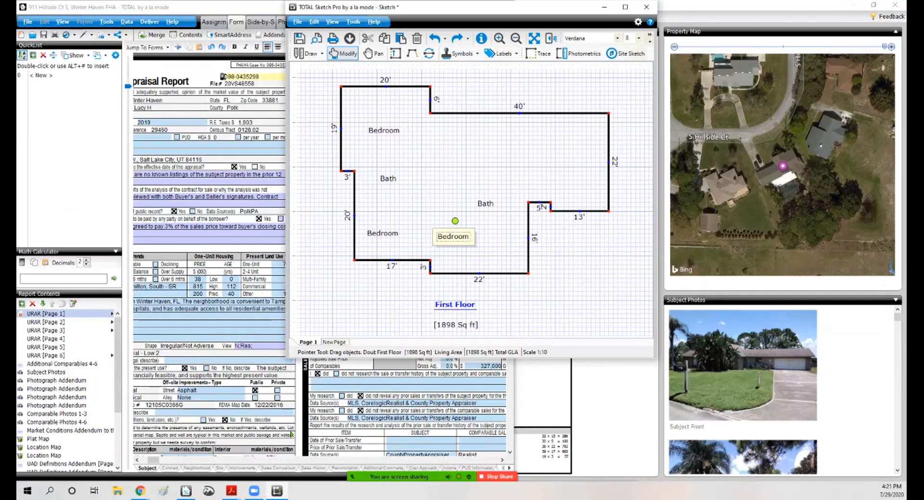
{"action": "left_click", "coordinate": [500, 54]}
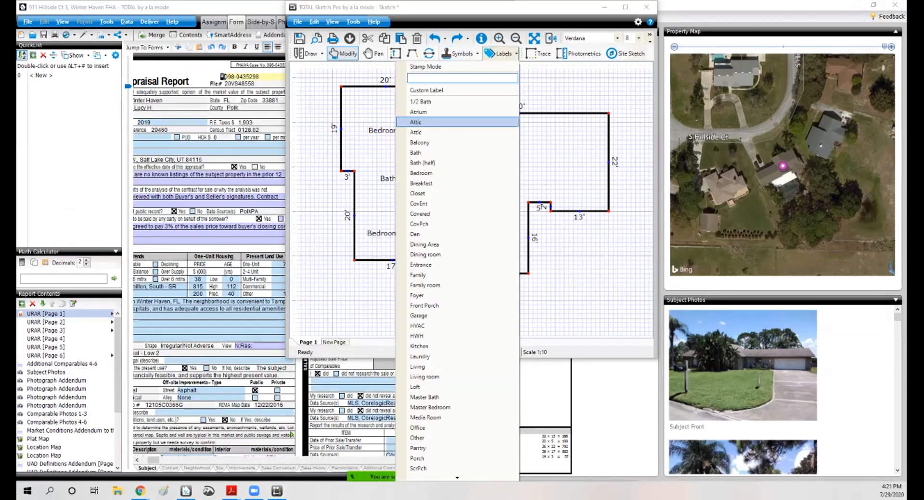
{"action": "left_click", "coordinate": [421, 174]}
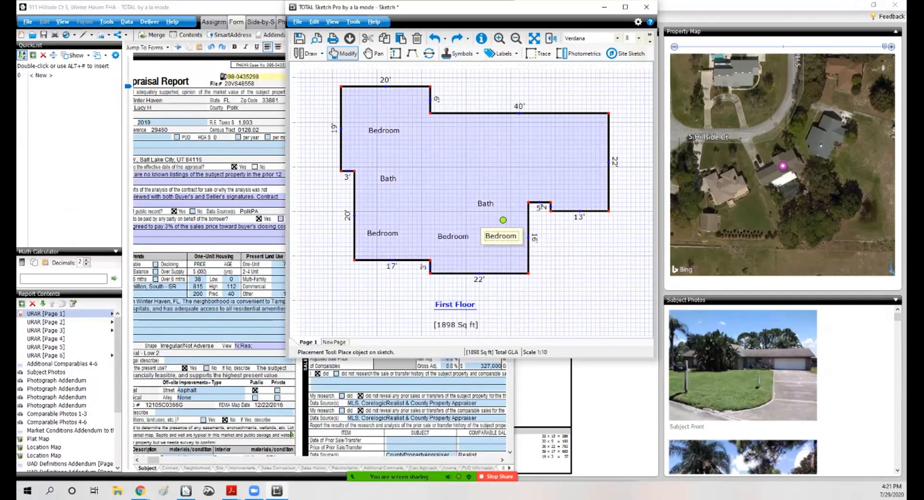
{"action": "left_click", "coordinate": [503, 219]}
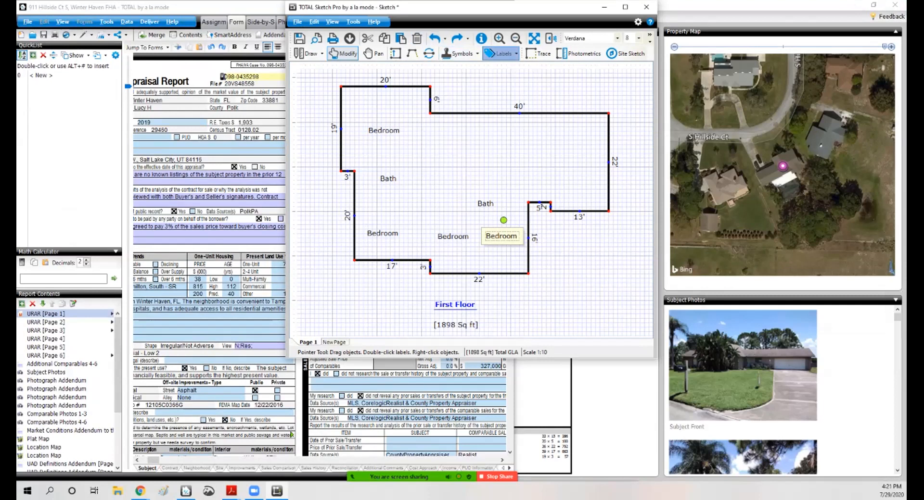
Step: Add Living room, Dining Area and Kitchen labels to the upper part of the floor plan
{"action": "left_click", "coordinate": [500, 54]}
{"action": "left_click", "coordinate": [425, 377]}
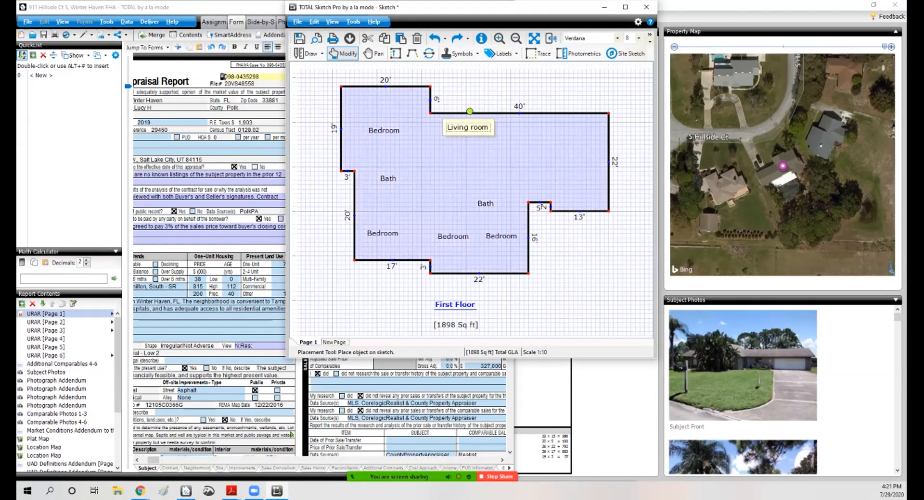
{"action": "left_click", "coordinate": [471, 138]}
{"action": "left_click", "coordinate": [501, 53]}
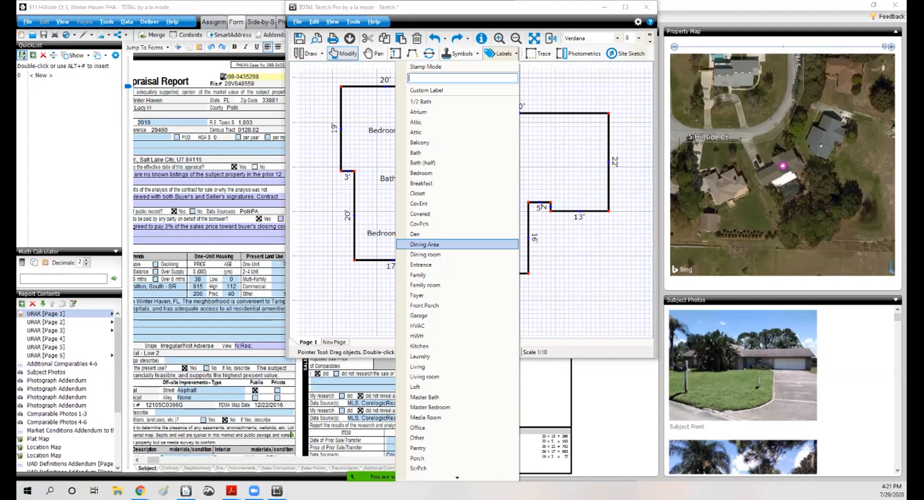
{"action": "left_click", "coordinate": [418, 244]}
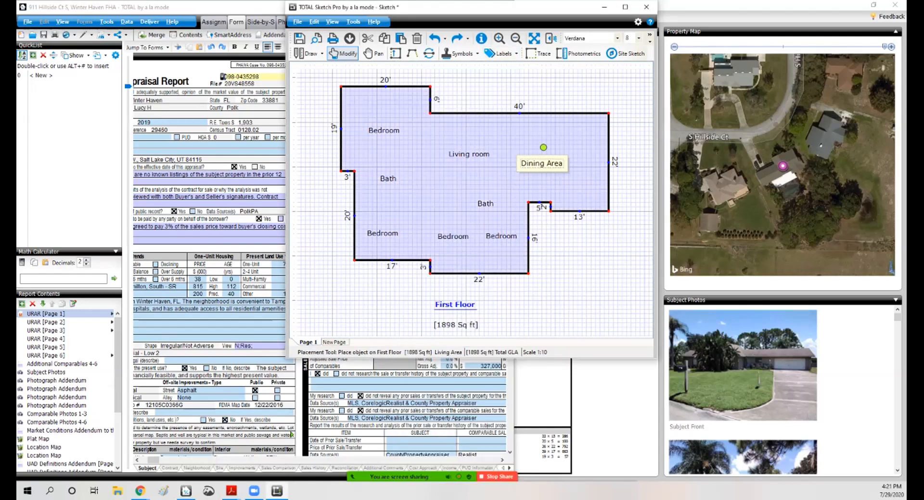
{"action": "left_click", "coordinate": [525, 157]}
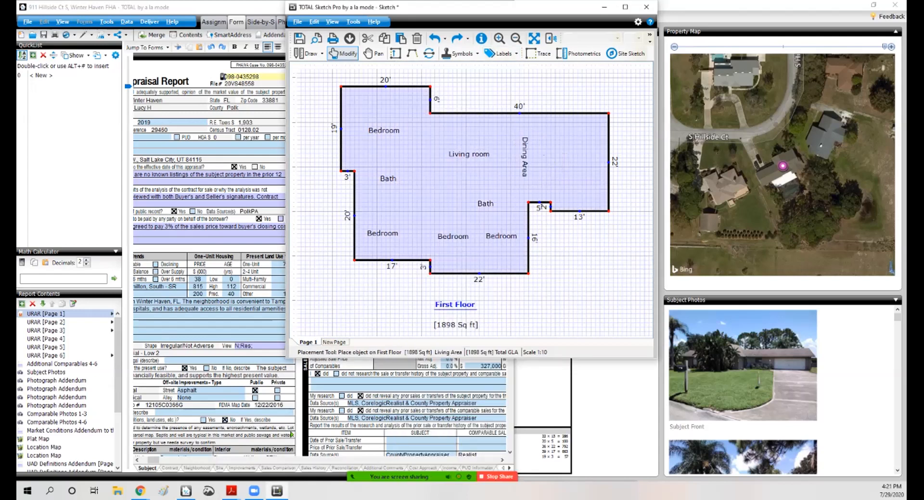
{"action": "left_click", "coordinate": [500, 53]}
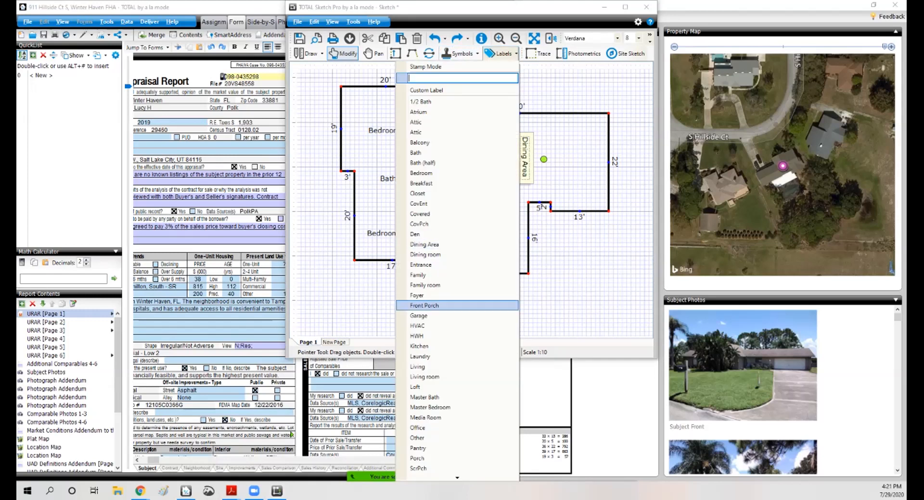
{"action": "left_click", "coordinate": [416, 343]}
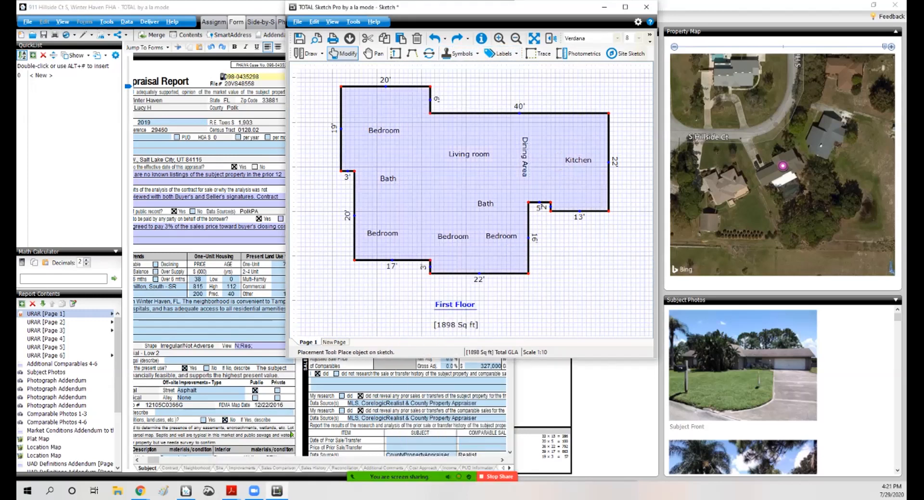
{"action": "left_click", "coordinate": [580, 144]}
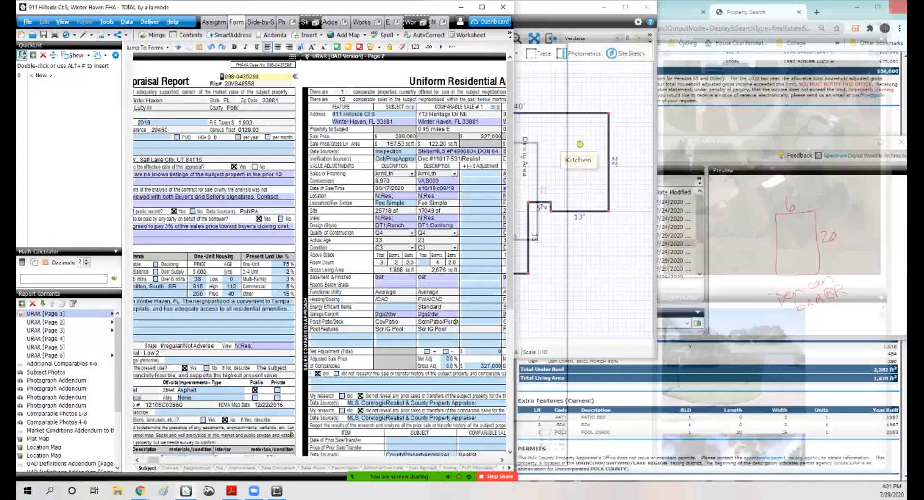
Step: Draw a 22 by 22 ft area attached to the kitchen's outer wall
{"action": "left_click", "coordinate": [874, 5]}
{"action": "mouse_move", "coordinate": [558, 7]}
{"action": "left_mouse_down"}
{"action": "mouse_move", "coordinate": [559, 45]}
{"action": "mouse_move", "coordinate": [558, 26]}
{"action": "mouse_move", "coordinate": [406, 7]}
{"action": "left_mouse_up"}
{"action": "mouse_move", "coordinate": [789, 142]}
{"action": "left_mouse_down"}
{"action": "mouse_move", "coordinate": [782, 101]}
{"action": "mouse_move", "coordinate": [796, 97]}
{"action": "mouse_move", "coordinate": [262, 101]}
{"action": "left_mouse_up"}
{"action": "left_click_drag", "start_coordinate": [644, 309], "coordinate": [703, 270]}
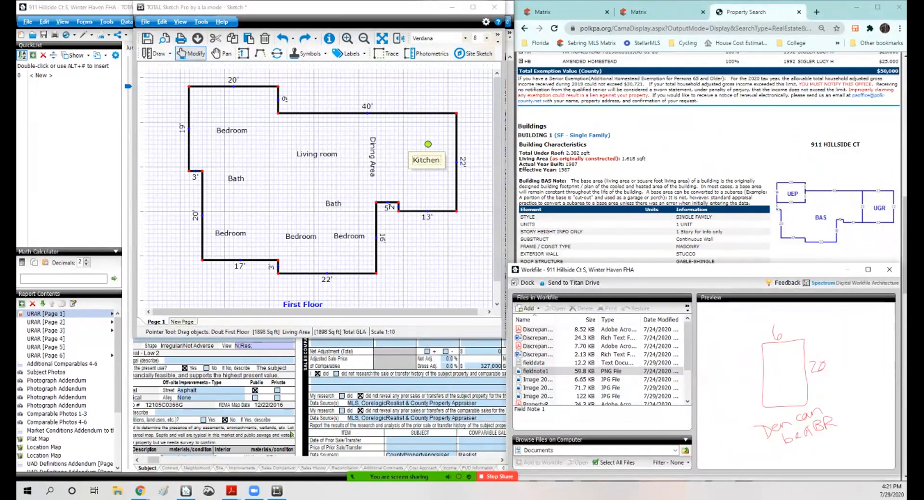
{"action": "left_click", "coordinate": [155, 54]}
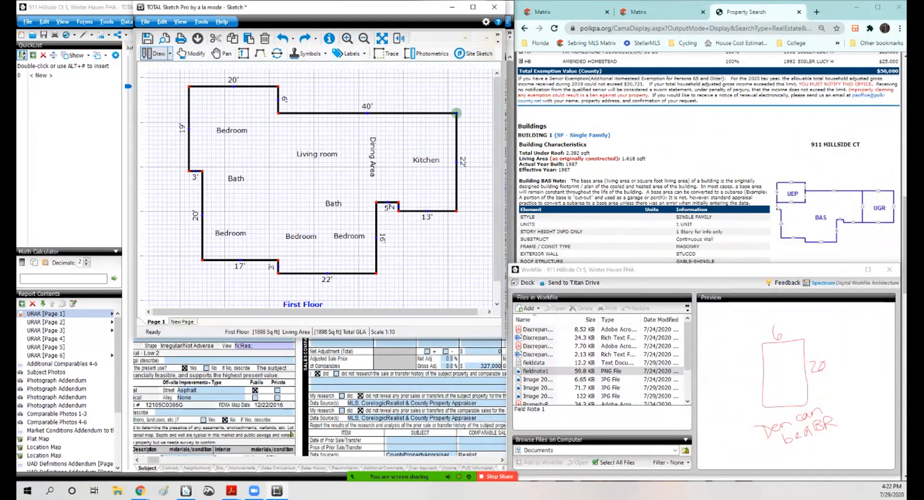
{"action": "left_click", "coordinate": [457, 113]}
{"action": "key", "text": "Return"}
{"action": "type", "text": "22"}
{"action": "key", "text": "Down"}
{"action": "key", "text": "Return"}
{"action": "type", "text": "22"}
{"action": "key", "text": "Left"}
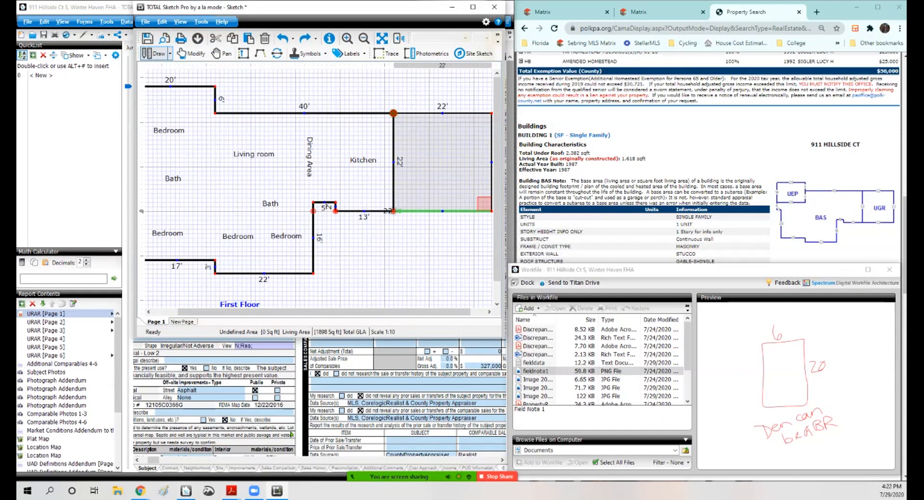
{"action": "key", "text": "Return"}
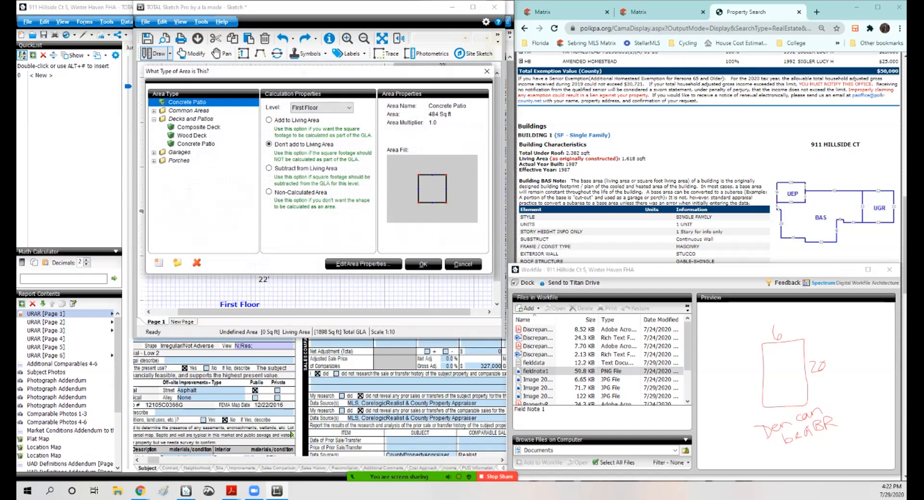
Step: Classify the new area as a 2 Car Attached garage
{"action": "left_click", "coordinate": [154, 153]}
{"action": "left_click", "coordinate": [196, 178]}
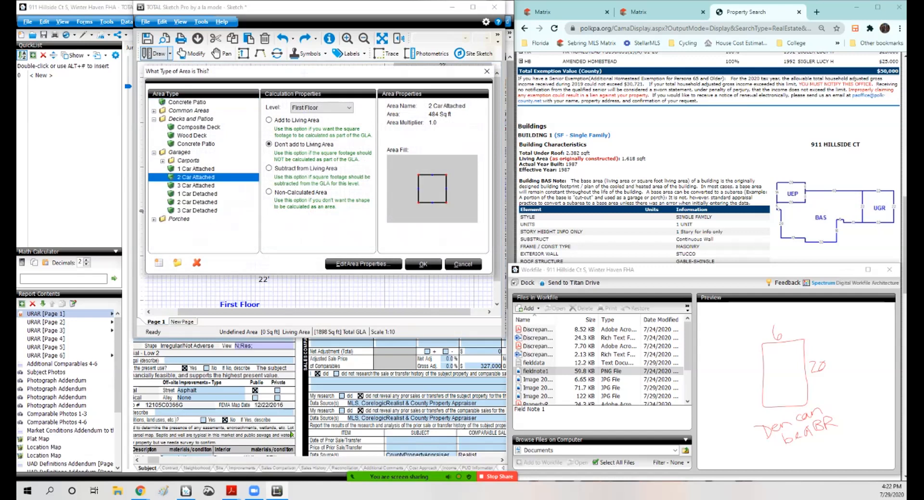
{"action": "left_click", "coordinate": [423, 264]}
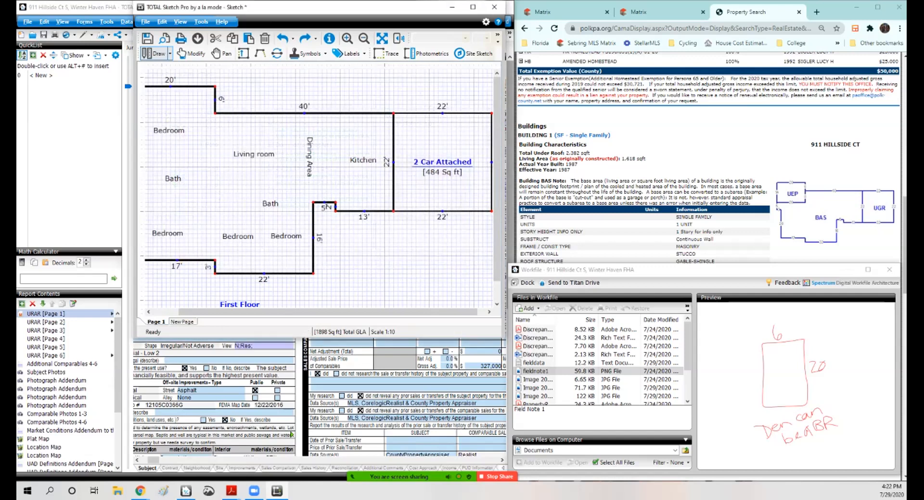
Step: Try drawing a narrow 6 ft wide Second Floor area below the garage, then delete it
{"action": "left_click", "coordinate": [391, 269]}
{"action": "left_click", "coordinate": [418, 269]}
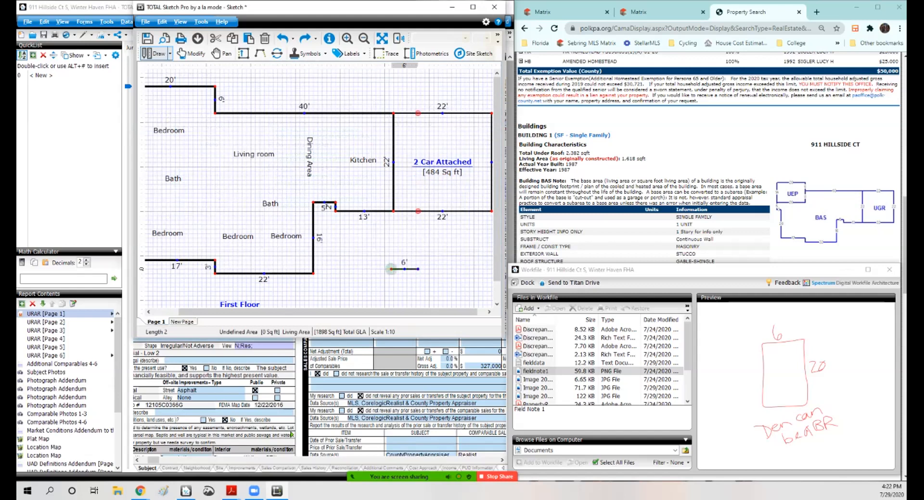
{"action": "left_click", "coordinate": [418, 306]}
{"action": "left_click", "coordinate": [391, 306]}
{"action": "left_click", "coordinate": [391, 217]}
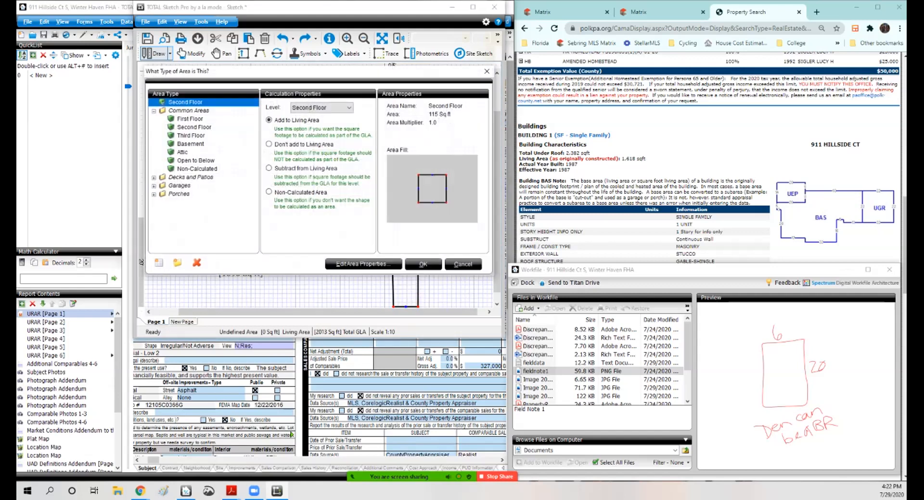
{"action": "left_click", "coordinate": [194, 128]}
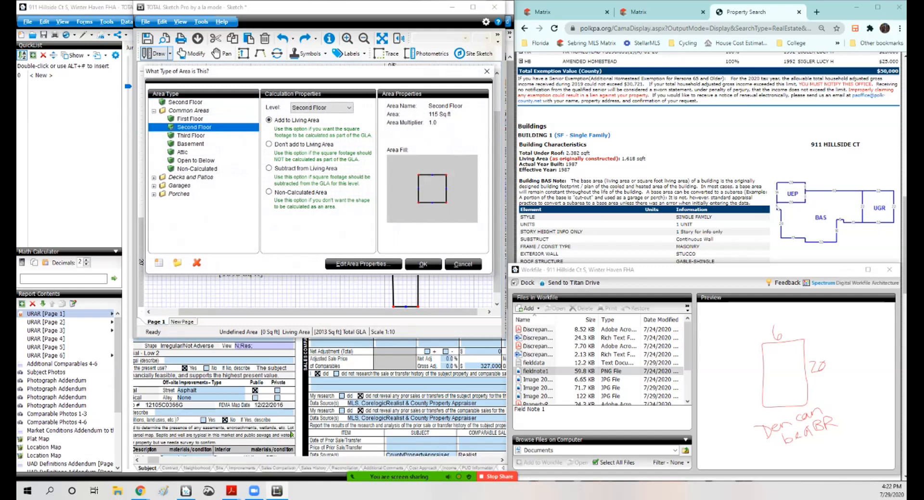
{"action": "left_click", "coordinate": [363, 264]}
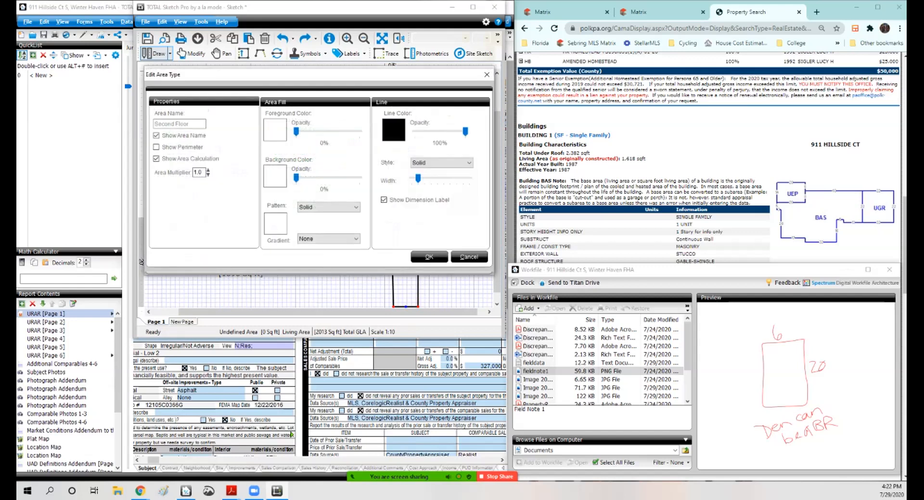
{"action": "left_click", "coordinate": [429, 258]}
{"action": "left_click", "coordinate": [423, 264]}
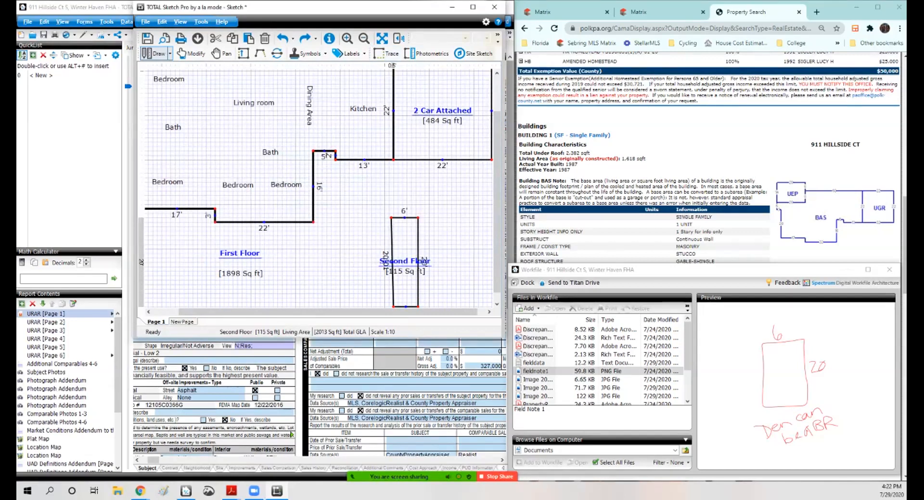
{"action": "left_click", "coordinate": [192, 53]}
{"action": "left_click", "coordinate": [405, 243]}
{"action": "key", "text": "Delete"}
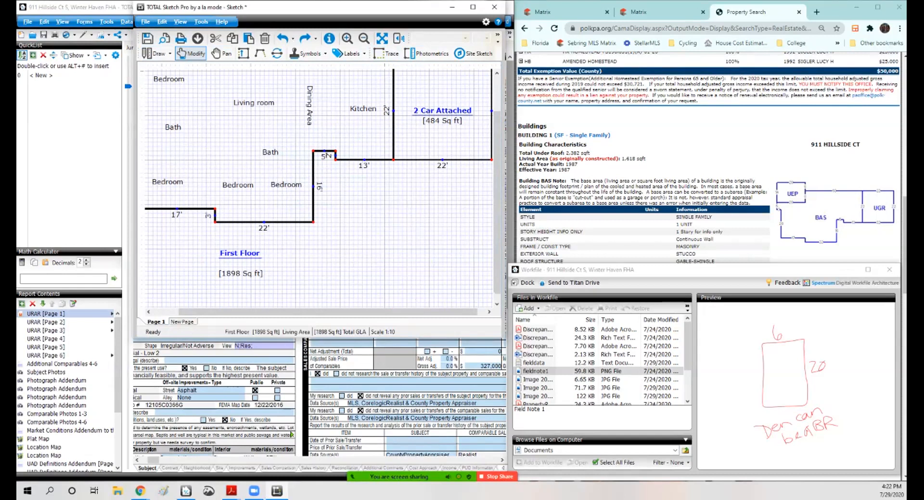
Step: Draw a 6 by 20 ft rectangle below the garage and classify it as Second Floor
{"action": "left_click", "coordinate": [156, 53]}
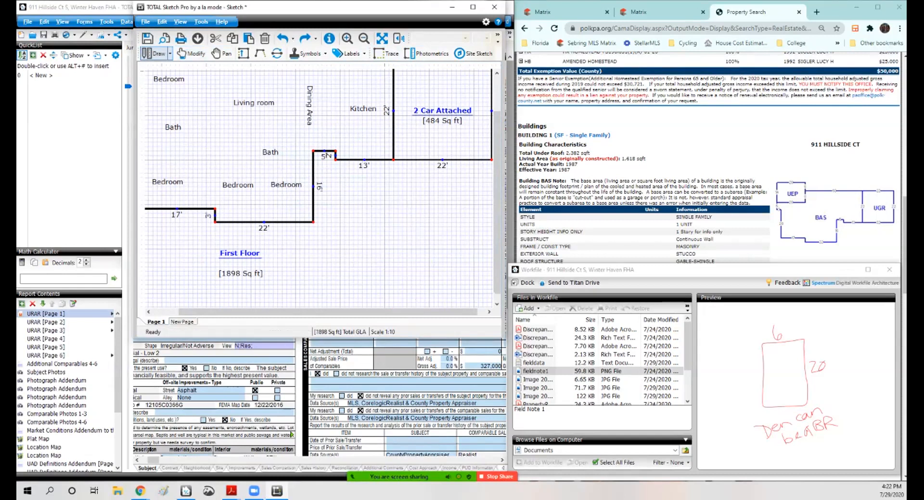
{"action": "left_click", "coordinate": [370, 207]}
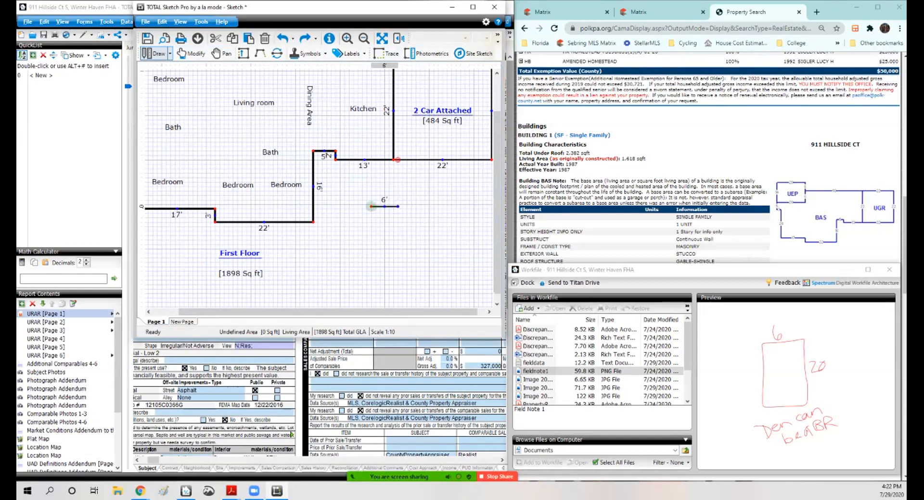
{"action": "left_click", "coordinate": [397, 206]}
{"action": "left_click", "coordinate": [397, 295]}
{"action": "left_click", "coordinate": [371, 295]}
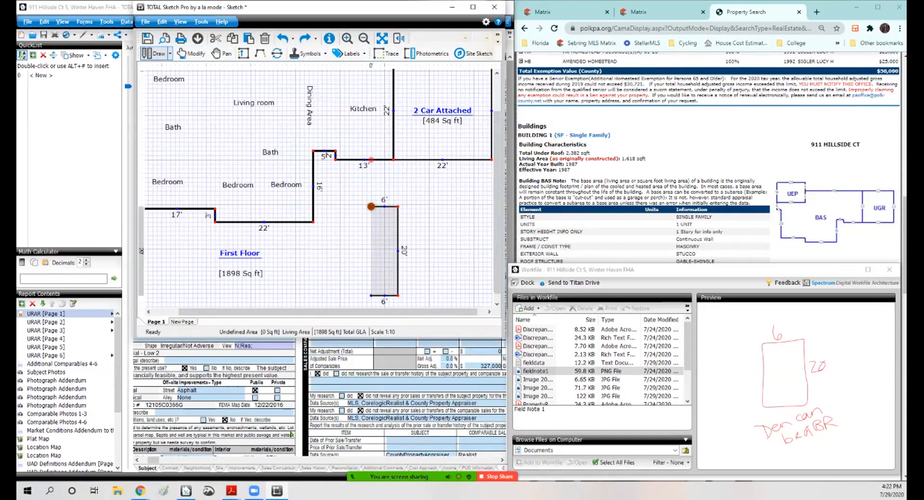
{"action": "left_click", "coordinate": [371, 206]}
{"action": "left_click", "coordinate": [193, 128]}
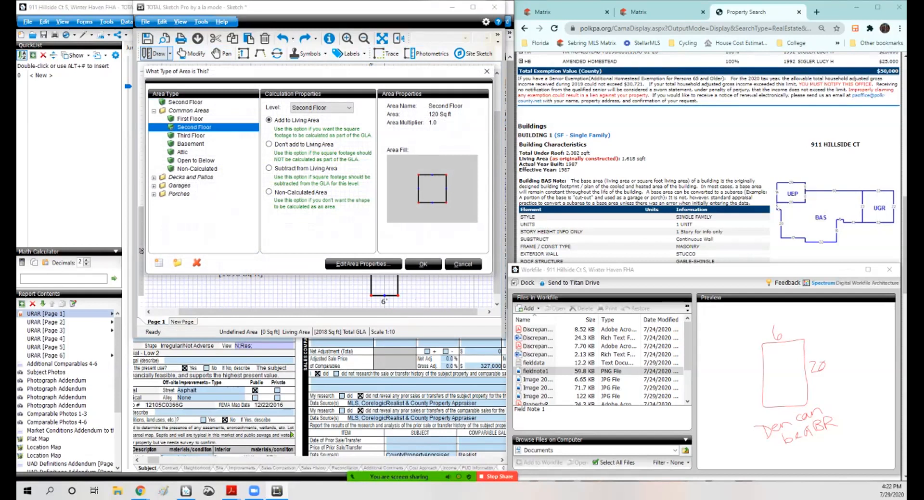
{"action": "left_click", "coordinate": [363, 264]}
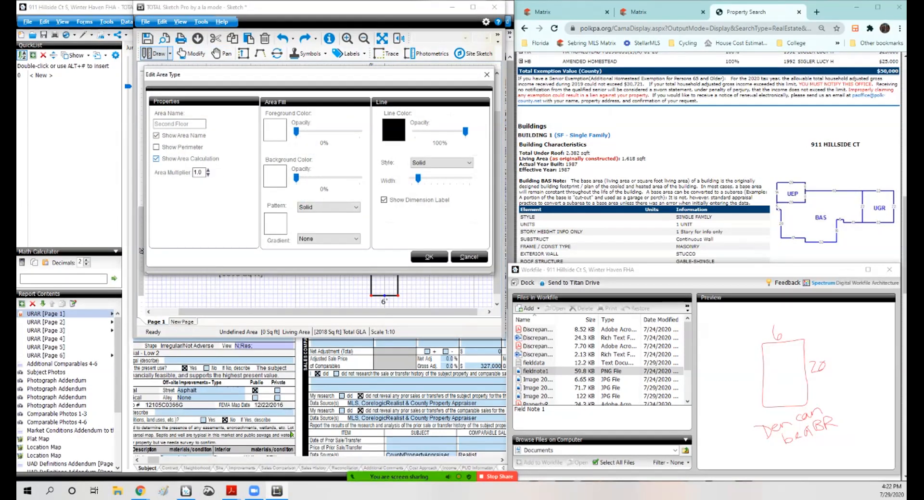
{"action": "left_click", "coordinate": [430, 258]}
{"action": "left_click", "coordinate": [423, 266]}
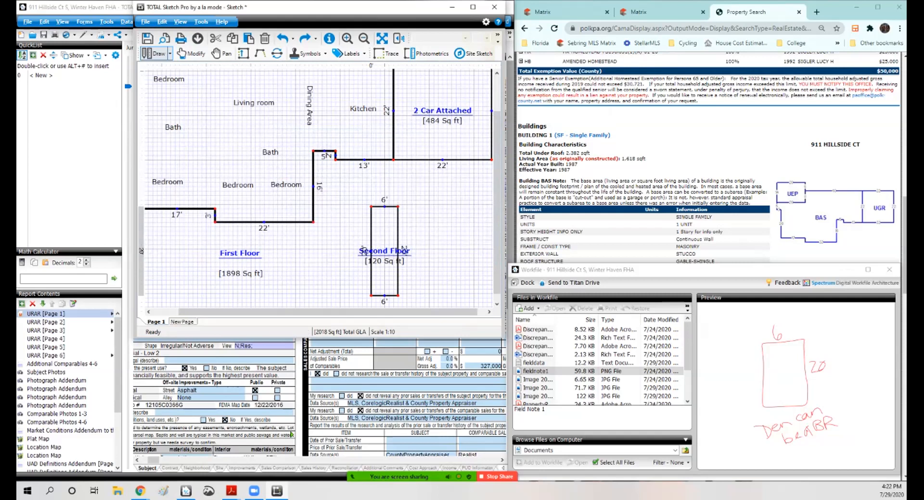
Step: Move the Second Floor label to sit beside the new rectangle
{"action": "left_click", "coordinate": [192, 54]}
{"action": "left_click", "coordinate": [191, 53]}
{"action": "left_click_drag", "start_coordinate": [404, 250], "coordinate": [443, 244]}
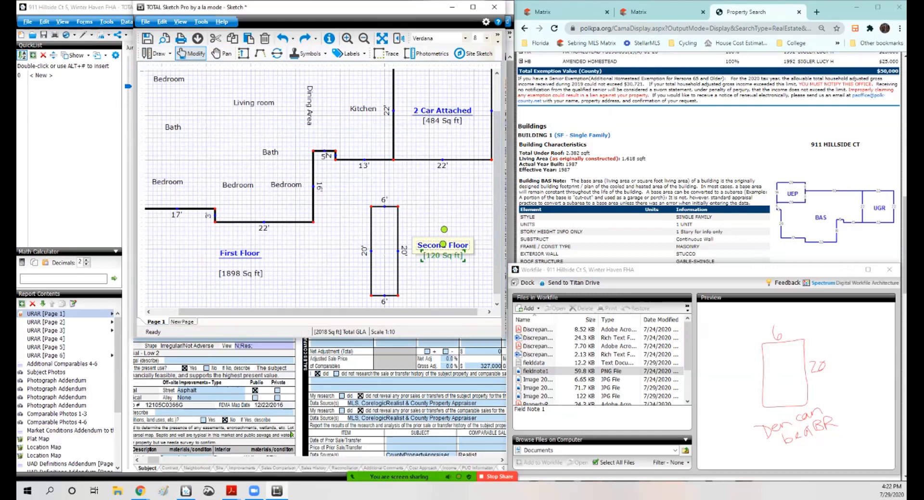
{"action": "mouse_move", "coordinate": [391, 207]}
{"action": "left_mouse_down"}
{"action": "mouse_move", "coordinate": [392, 187]}
{"action": "mouse_move", "coordinate": [392, 219]}
{"action": "mouse_move", "coordinate": [404, 213]}
{"action": "mouse_move", "coordinate": [385, 207]}
{"action": "left_mouse_up"}
{"action": "key", "text": "Escape"}
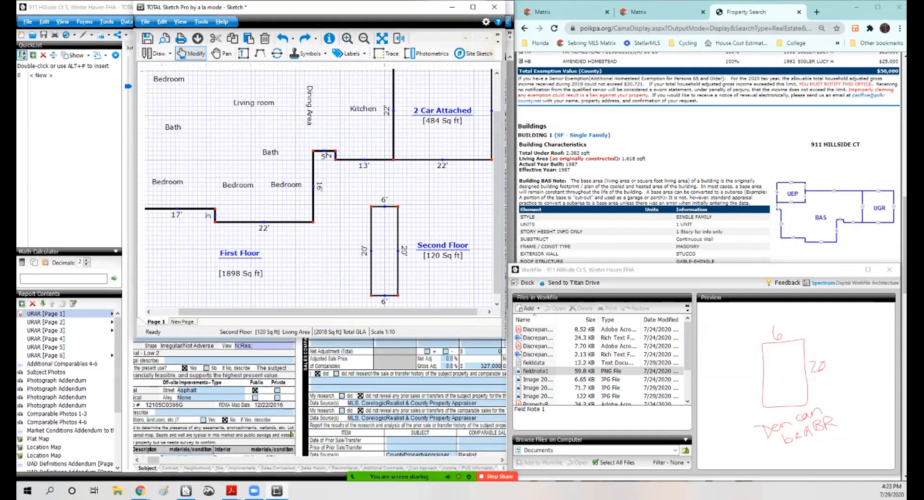
Step: Try stretching the Second Floor rectangle taller, then undo the stretch
{"action": "left_click_drag", "start_coordinate": [384, 207], "coordinate": [382, 187]}
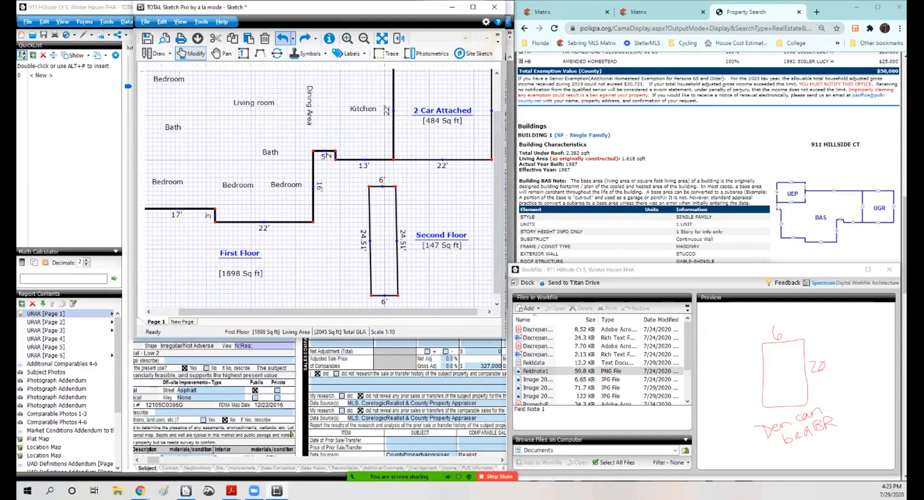
{"action": "left_click", "coordinate": [283, 38]}
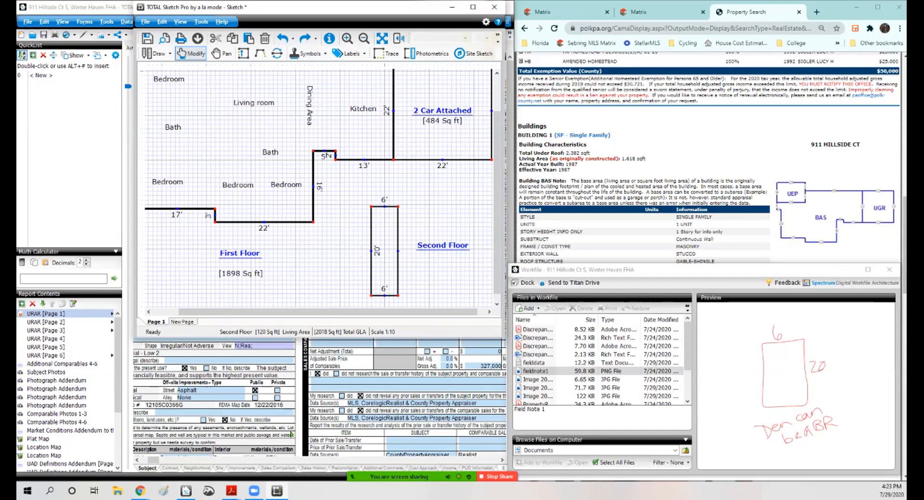
Step: Place a Loft label inside the Second Floor rectangle and zoom to fit the sketch
{"action": "left_click_drag", "start_coordinate": [377, 251], "coordinate": [365, 251]}
{"action": "left_click", "coordinate": [384, 289]}
{"action": "key", "text": "Delete"}
{"action": "left_click", "coordinate": [348, 53]}
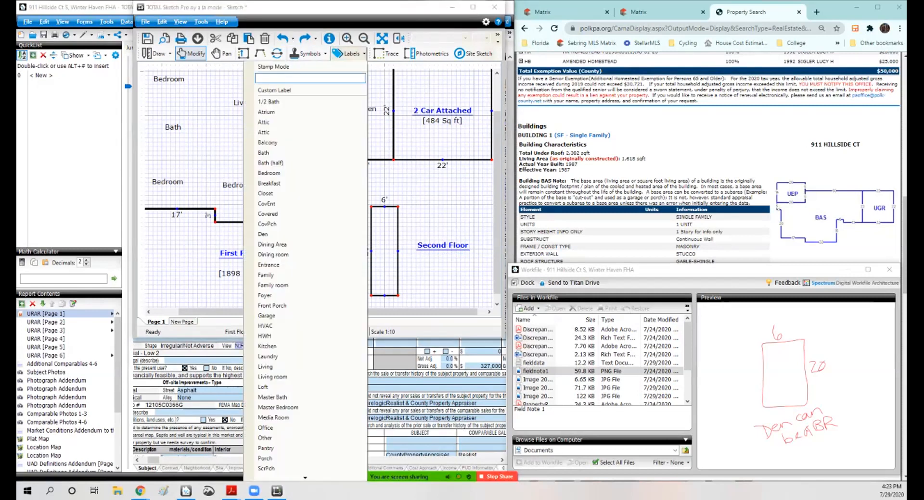
{"action": "left_click", "coordinate": [263, 387]}
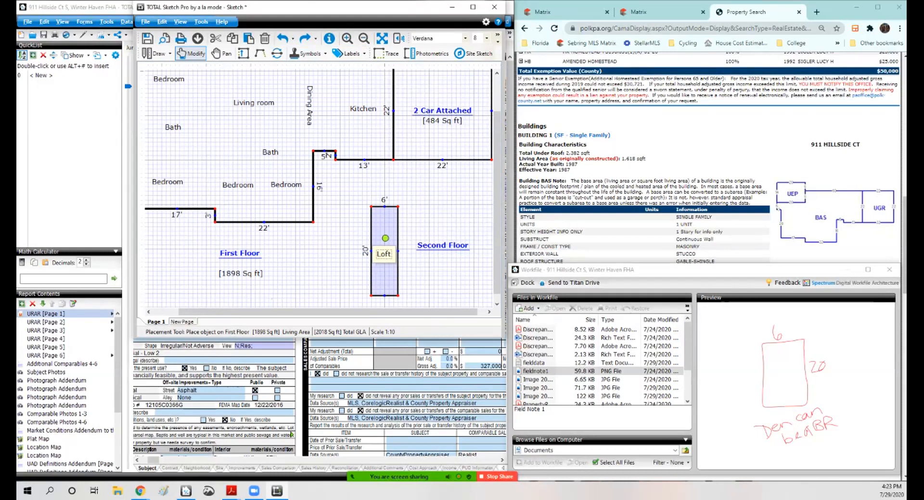
{"action": "left_click", "coordinate": [385, 238]}
{"action": "left_click", "coordinate": [382, 39]}
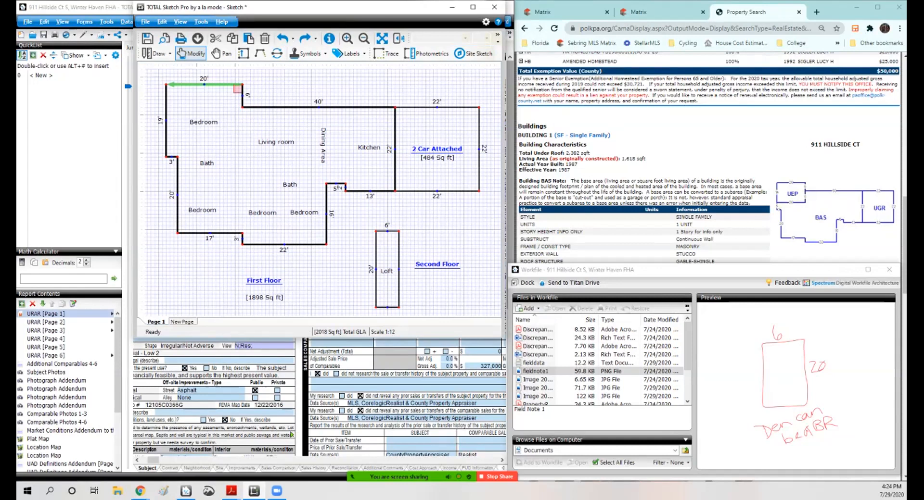
Step: Draw the missing 20 ft top wall of the First Floor outline and keep it classified as First Floor
{"action": "left_click", "coordinate": [205, 85]}
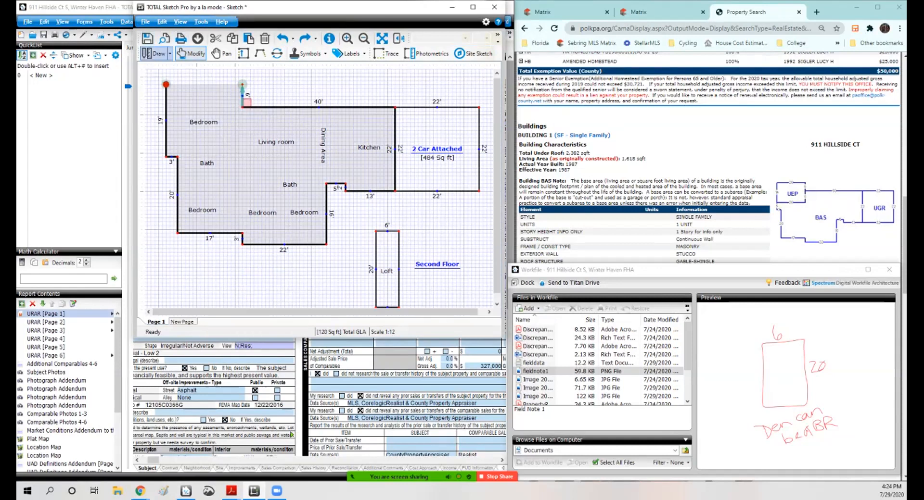
{"action": "left_click", "coordinate": [153, 53]}
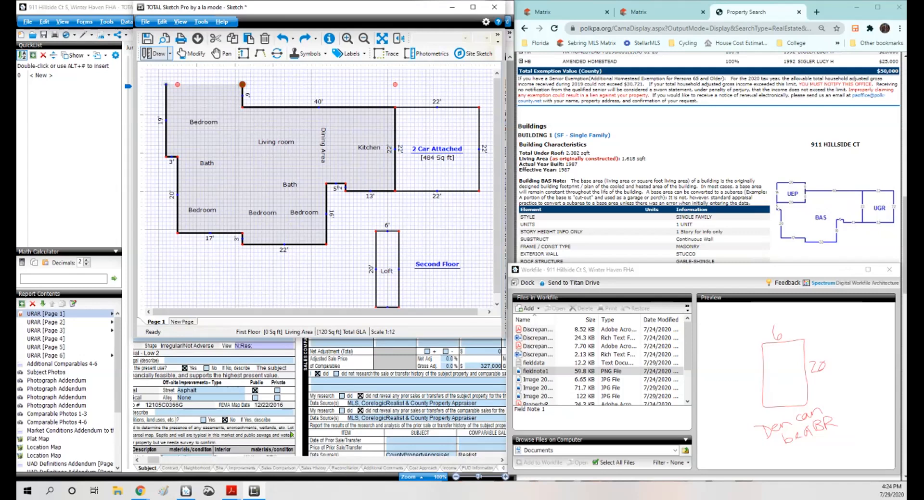
{"action": "left_click_drag", "start_coordinate": [166, 85], "coordinate": [242, 85]}
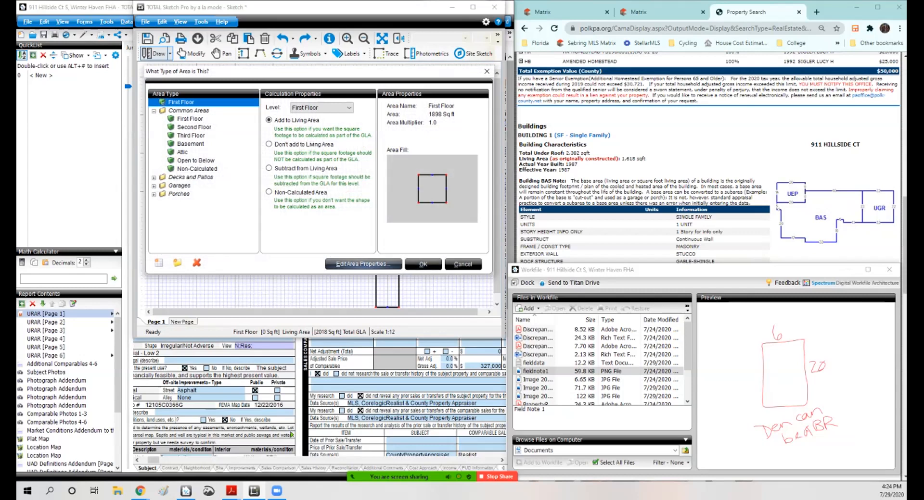
{"action": "left_click", "coordinate": [423, 265]}
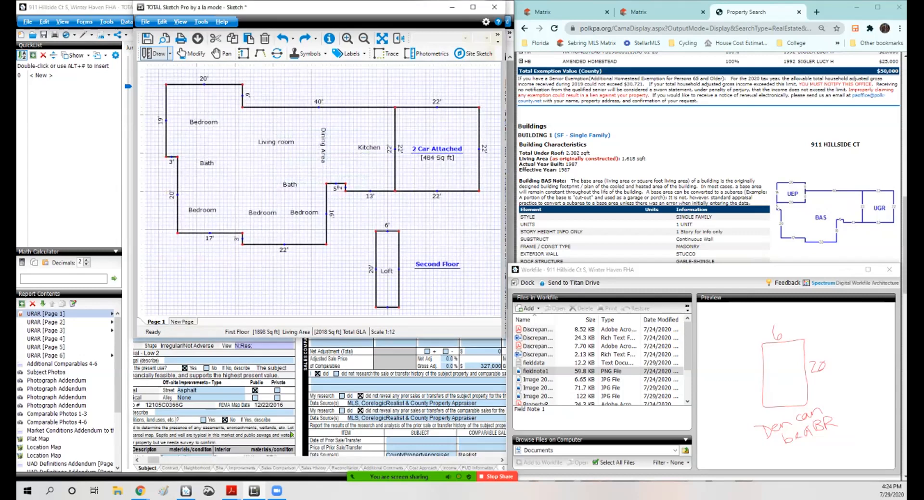
Step: Open the First Floor area properties and apply them again to restore its name and square-footage label
{"action": "right_click", "coordinate": [252, 182]}
{"action": "mouse_move", "coordinate": [289, 186]}
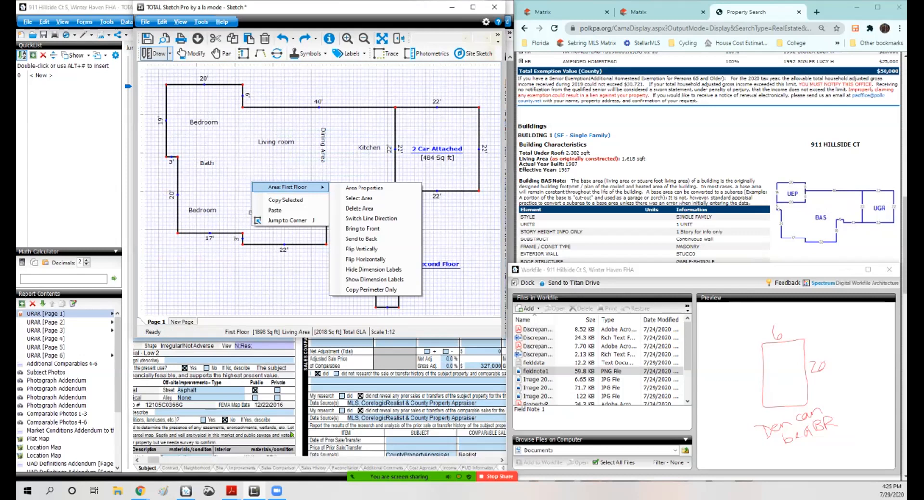
{"action": "left_click", "coordinate": [371, 187]}
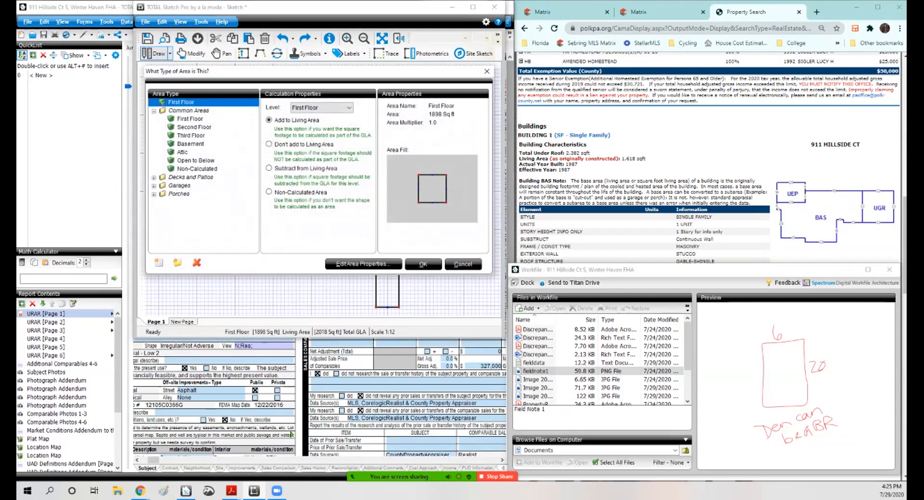
{"action": "left_click", "coordinate": [363, 264]}
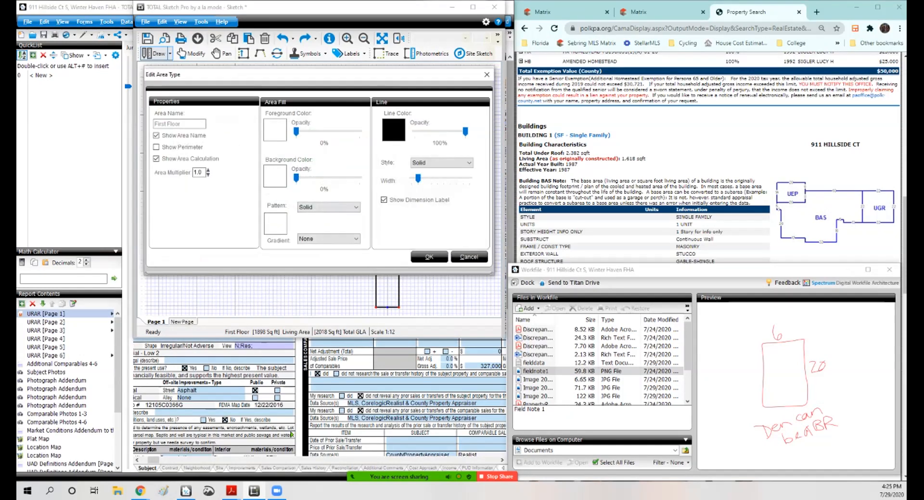
{"action": "left_click", "coordinate": [429, 257]}
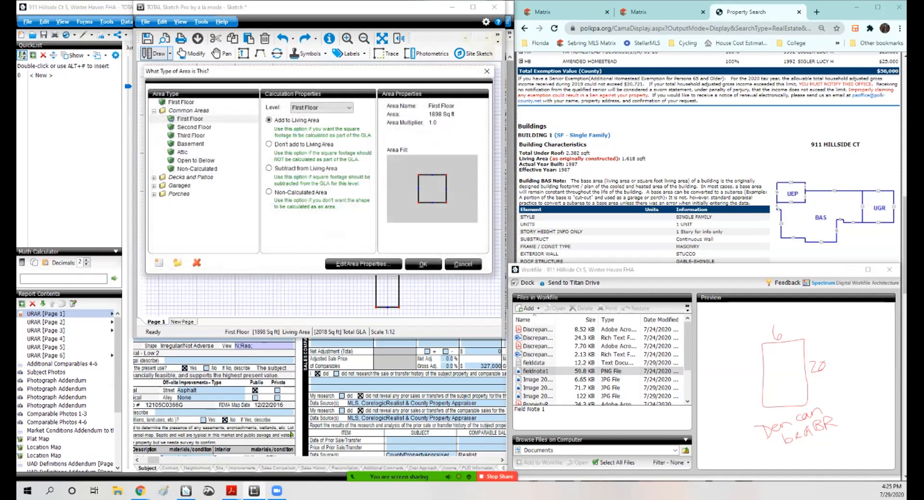
{"action": "left_click", "coordinate": [423, 265]}
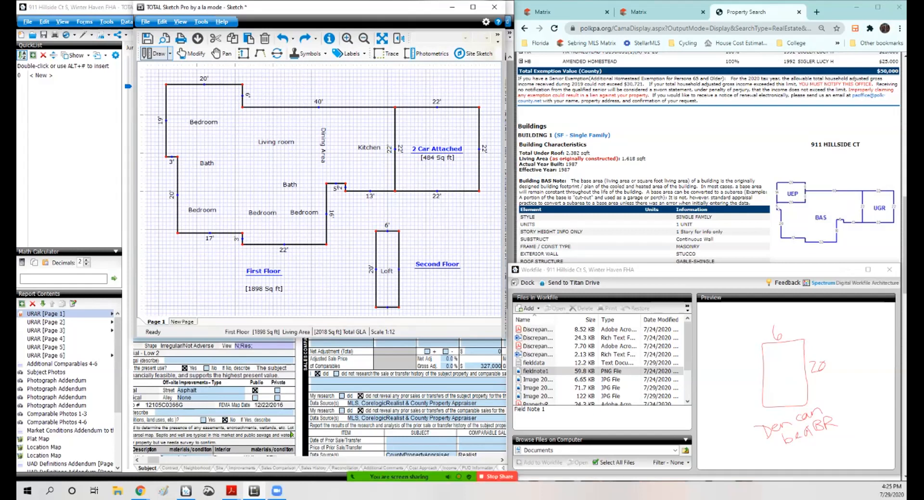
Step: Delete the duplicate 22' dimension label on the wall shared by the kitchen and the 2 Car Attached garage
{"action": "left_click", "coordinate": [192, 53]}
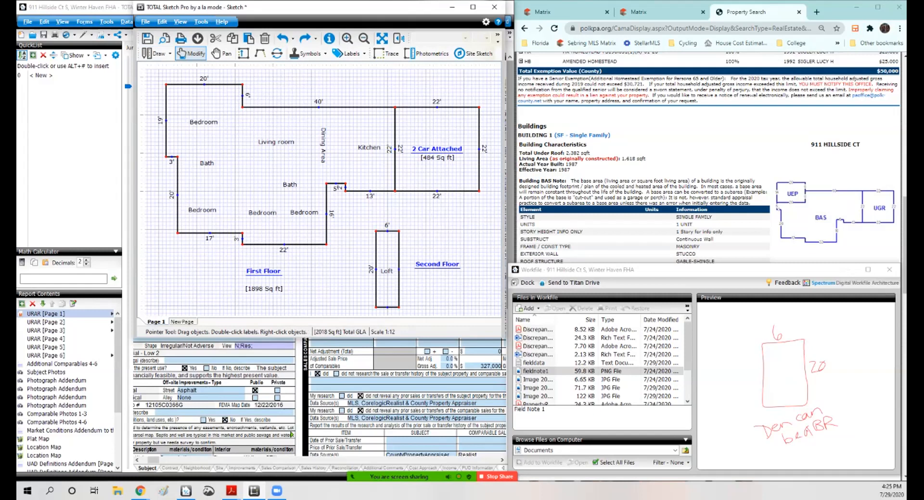
{"action": "left_click_drag", "start_coordinate": [264, 289], "coordinate": [262, 283]}
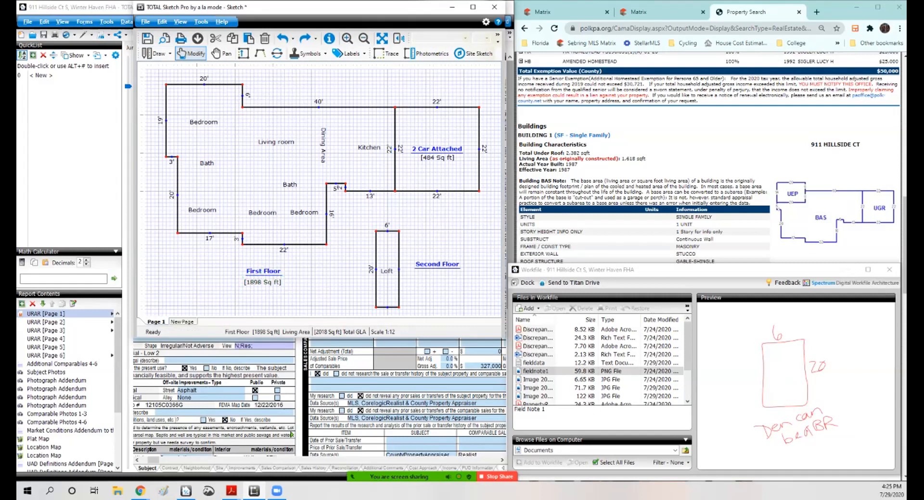
{"action": "left_click", "coordinate": [389, 149]}
{"action": "key", "text": "Delete"}
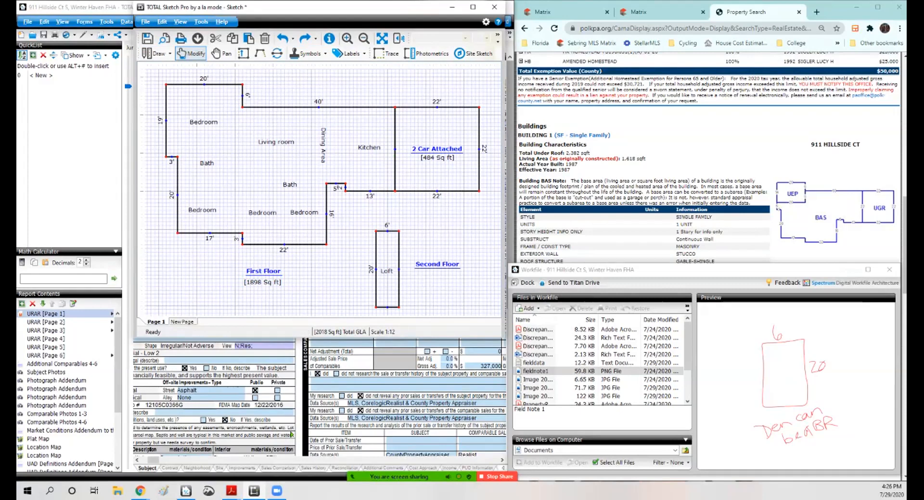
Step: Review the subject and addendum photos, opening the rear and screen porch images in the Image Optimizer
{"action": "mouse_move", "coordinate": [332, 6]}
{"action": "left_mouse_down"}
{"action": "mouse_move", "coordinate": [770, 78]}
{"action": "mouse_move", "coordinate": [714, 0]}
{"action": "left_mouse_up"}
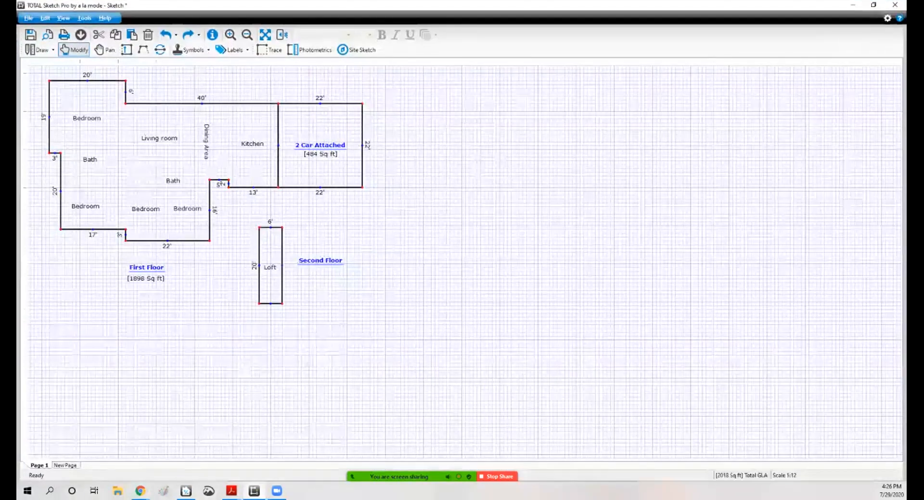
{"action": "left_click", "coordinate": [873, 5]}
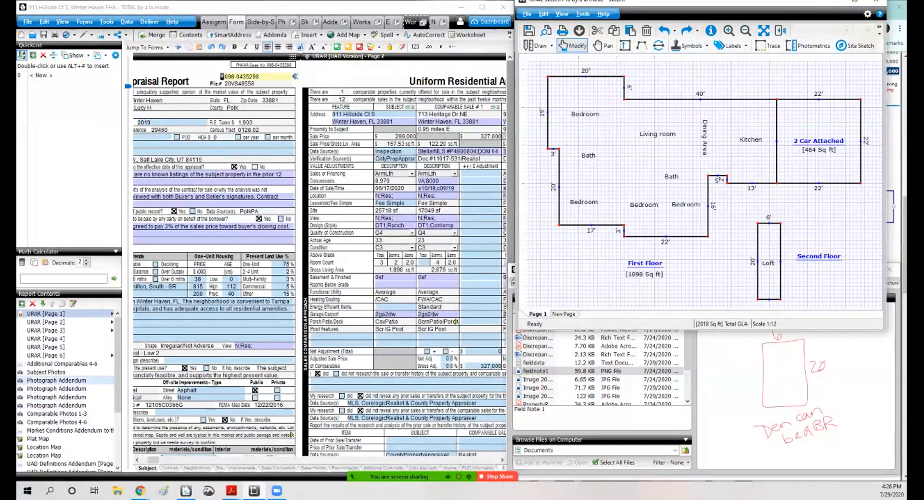
{"action": "left_click", "coordinate": [46, 372]}
{"action": "double_click", "coordinate": [241, 380]}
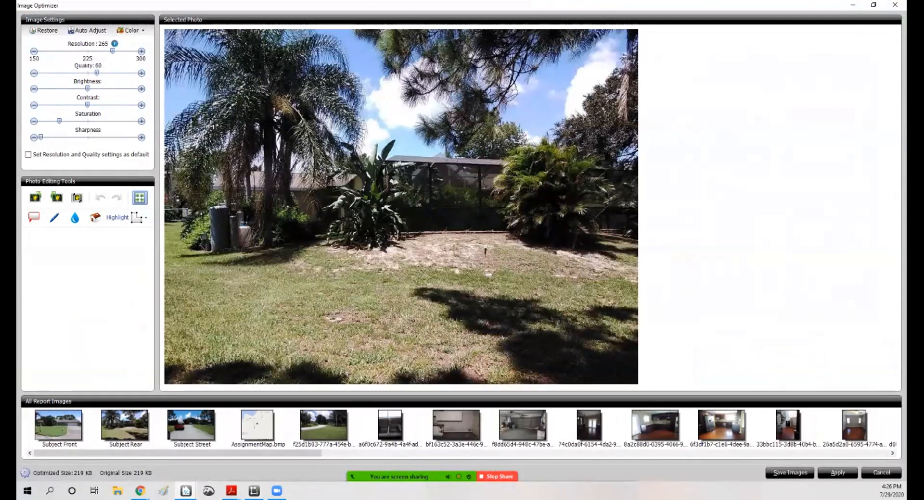
{"action": "left_click", "coordinate": [894, 5]}
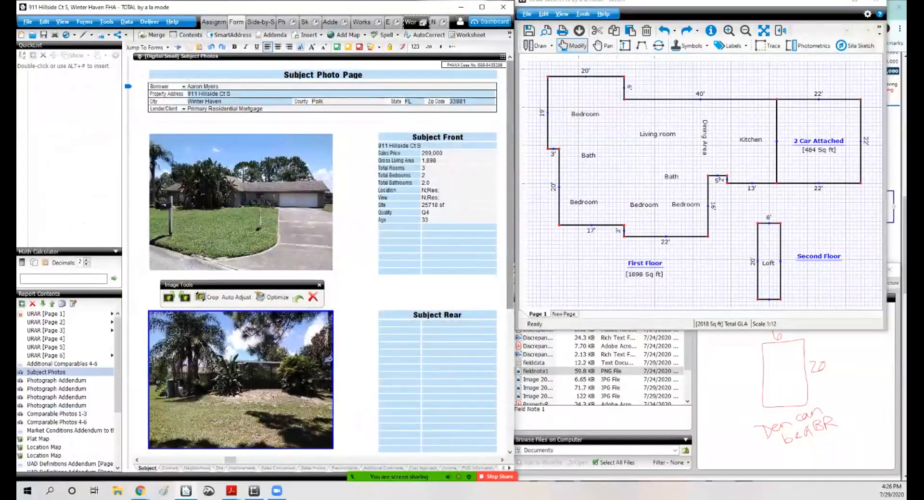
{"action": "scroll", "coordinate": [322, 255], "scroll_direction": "down", "scroll_amount": 5}
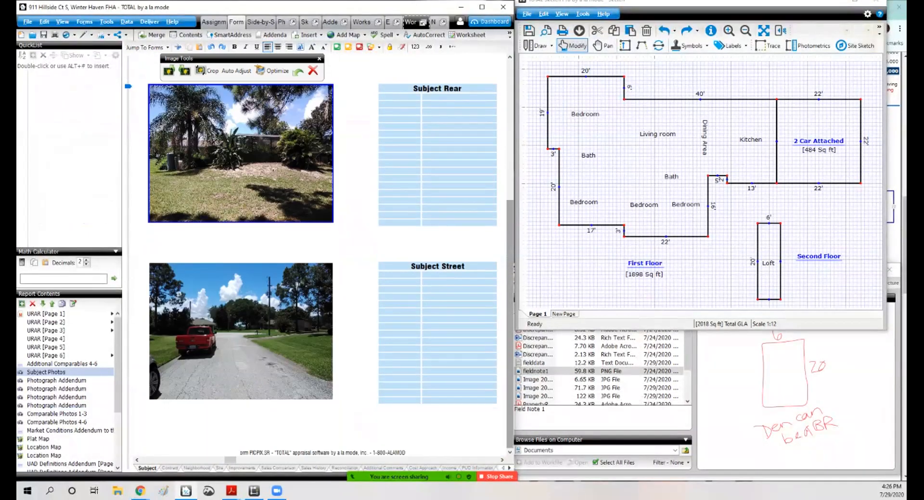
{"action": "scroll", "coordinate": [322, 255], "scroll_direction": "down", "scroll_amount": 15}
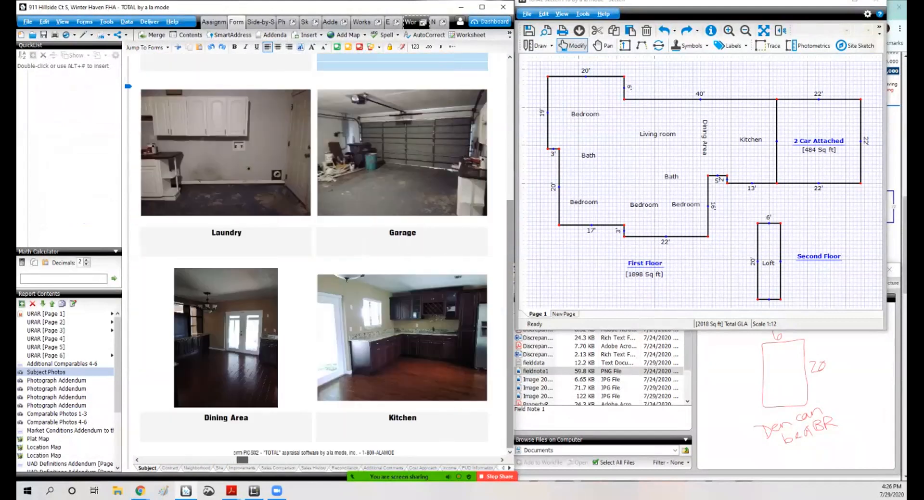
{"action": "scroll", "coordinate": [319, 255], "scroll_direction": "down", "scroll_amount": 5}
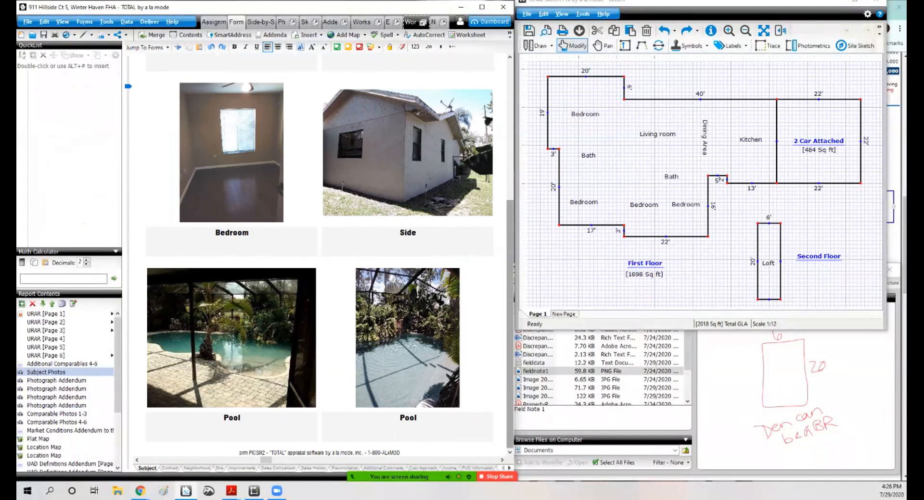
{"action": "scroll", "coordinate": [320, 255], "scroll_direction": "up", "scroll_amount": 5}
{"action": "mouse_move", "coordinate": [266, 460]}
{"action": "left_mouse_down"}
{"action": "mouse_move", "coordinate": [239, 460]}
{"action": "mouse_move", "coordinate": [278, 460]}
{"action": "left_mouse_up"}
{"action": "scroll", "coordinate": [320, 255], "scroll_direction": "down", "scroll_amount": 5}
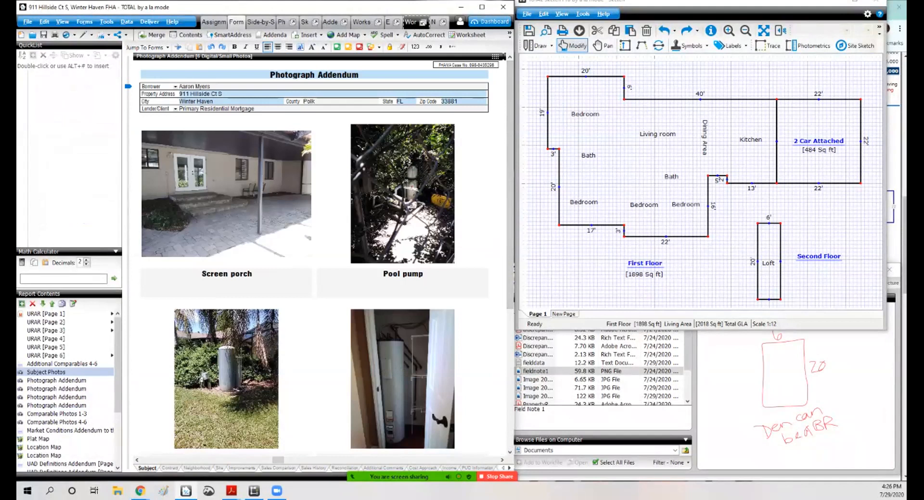
{"action": "double_click", "coordinate": [227, 194]}
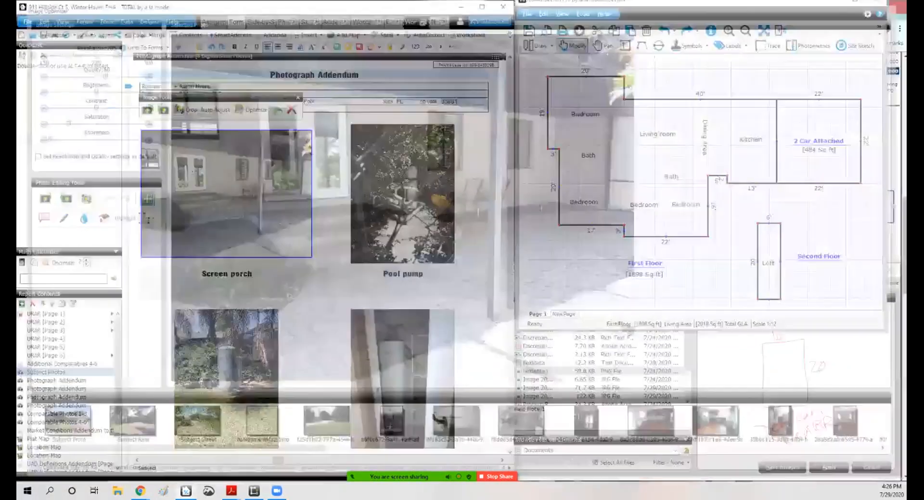
{"action": "left_click", "coordinate": [895, 5]}
Step: Draw a 40 ft by 14 ft area behind the house and classify it as a Screened Porch
{"action": "left_click", "coordinate": [537, 46]}
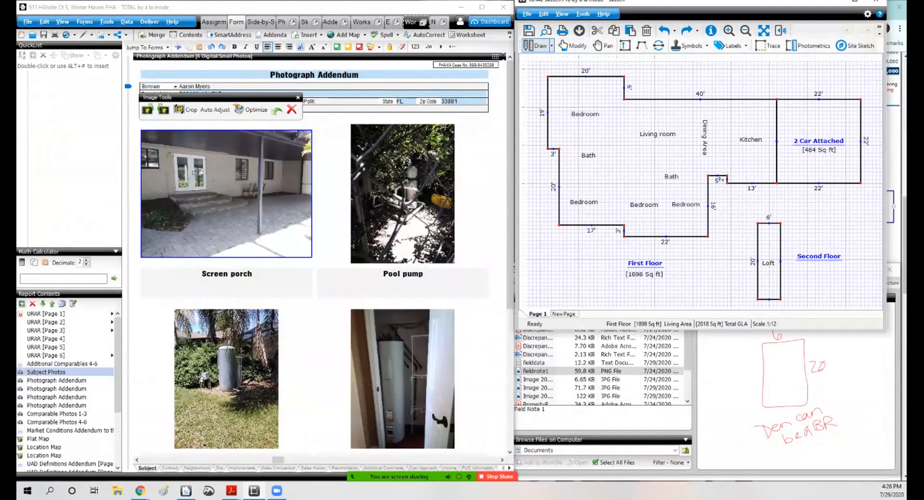
{"action": "left_click", "coordinate": [623, 76]}
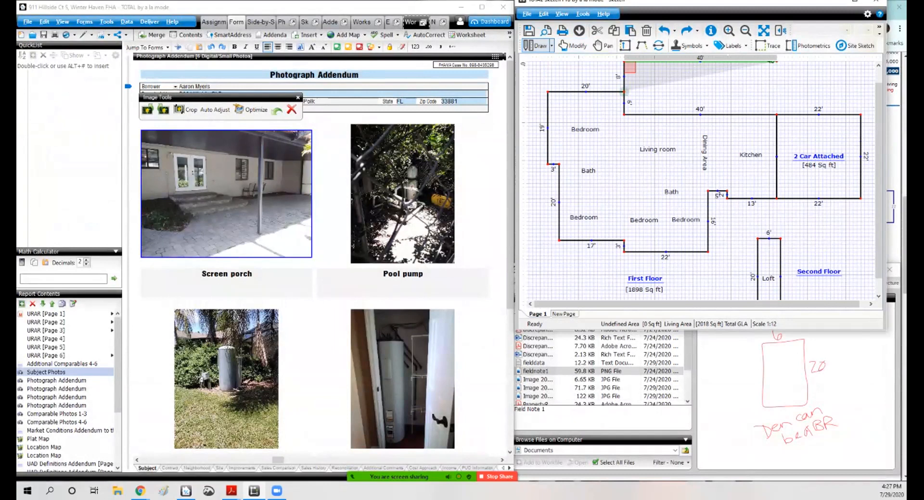
{"action": "left_click", "coordinate": [776, 61]}
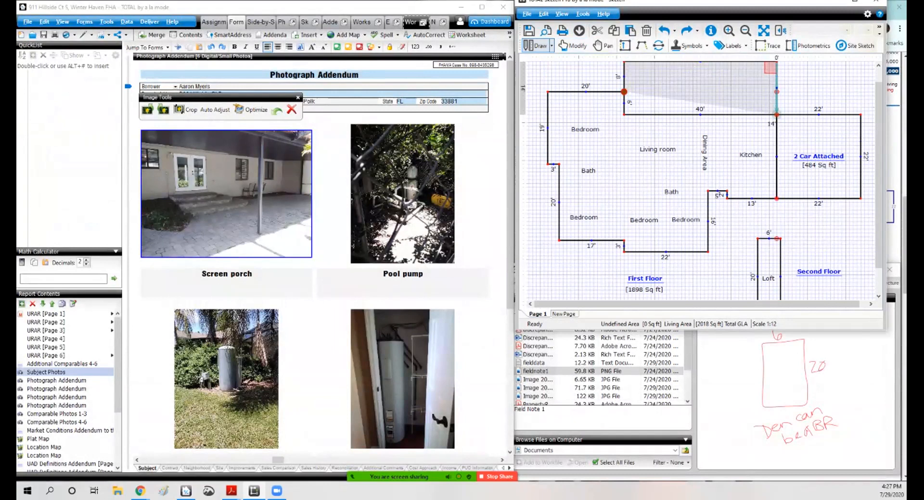
{"action": "left_click", "coordinate": [775, 114]}
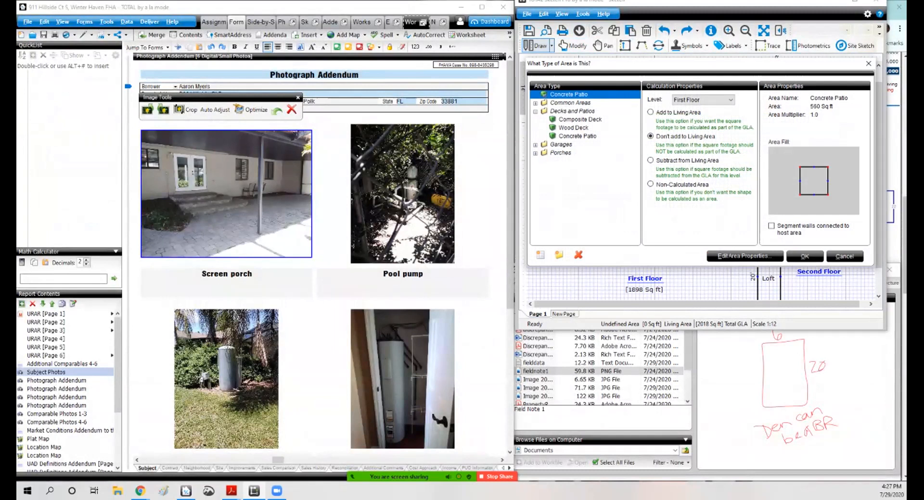
{"action": "left_click", "coordinate": [535, 153]}
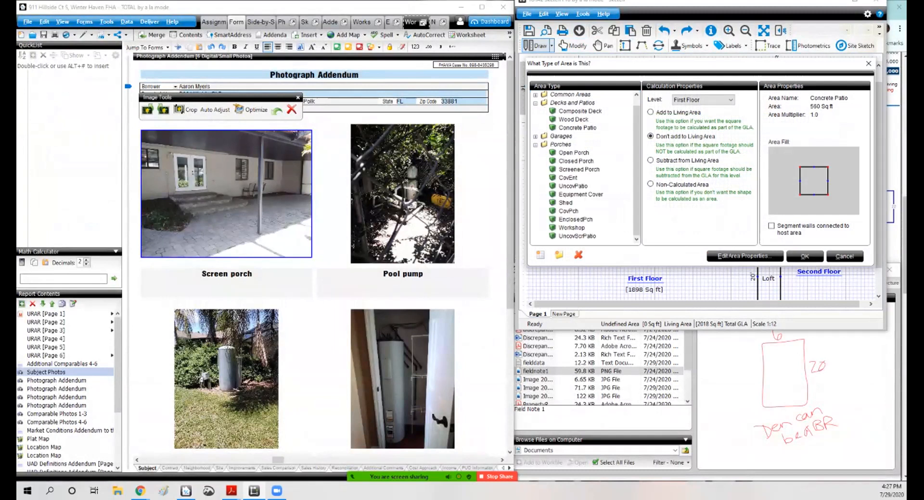
{"action": "left_click", "coordinate": [578, 169]}
{"action": "left_click", "coordinate": [805, 257]}
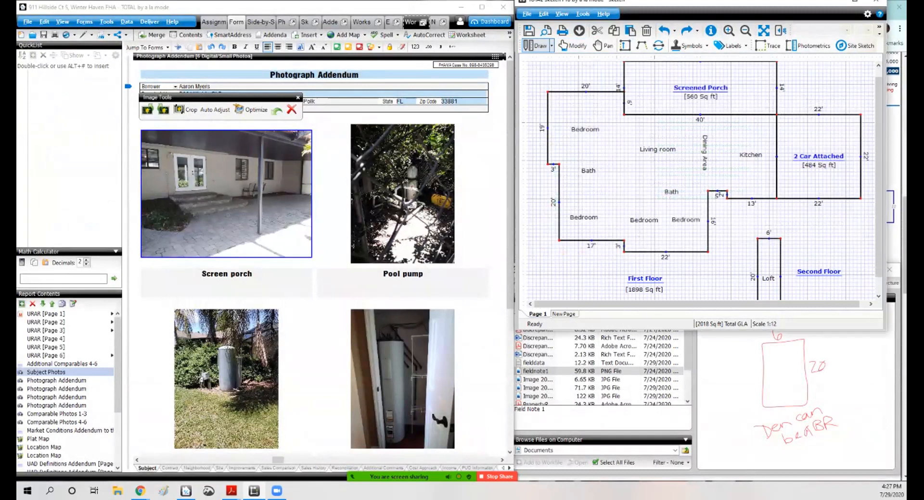
Step: Place a kidney-shaped pool symbol above the screened porch and zoom to fit the sketch
{"action": "scroll", "coordinate": [702, 184], "scroll_direction": "down", "scroll_amount": 4}
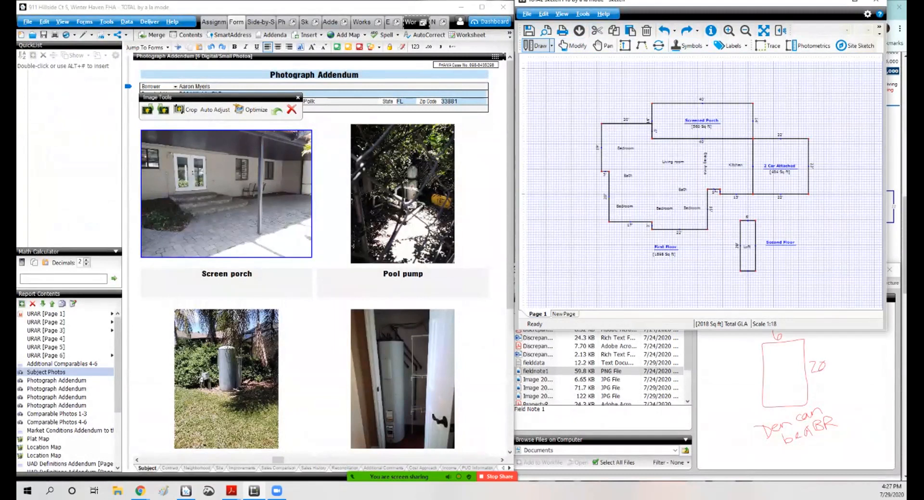
{"action": "left_click", "coordinate": [692, 47]}
{"action": "mouse_move", "coordinate": [674, 193]}
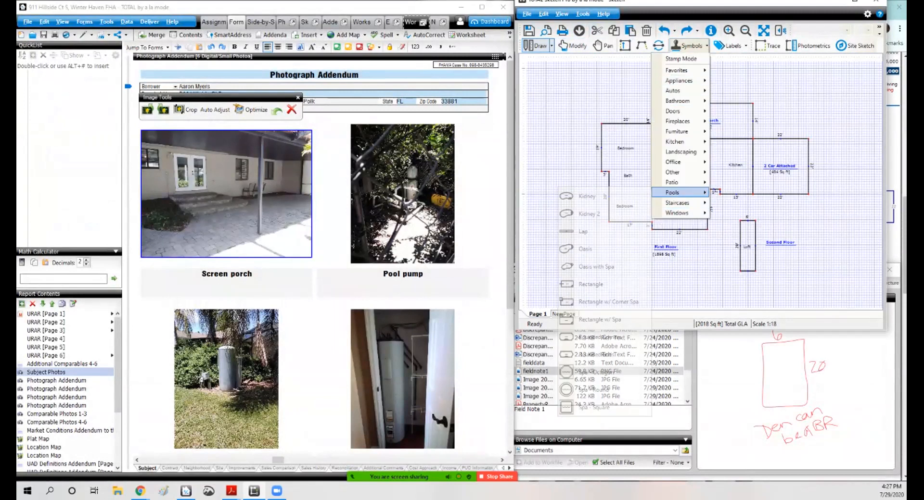
{"action": "left_click", "coordinate": [586, 196]}
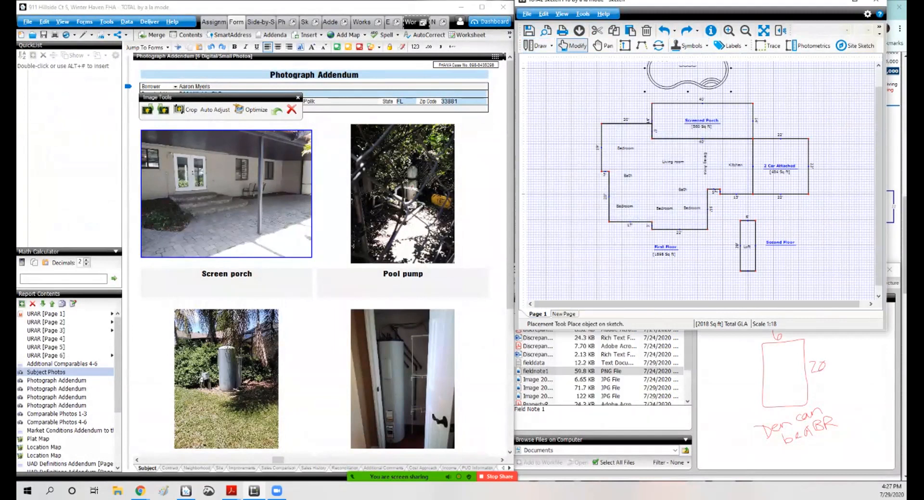
{"action": "left_click", "coordinate": [700, 80]}
{"action": "scroll", "coordinate": [700, 79], "scroll_direction": "down", "scroll_amount": 1}
{"action": "key", "text": "ctrl+z"}
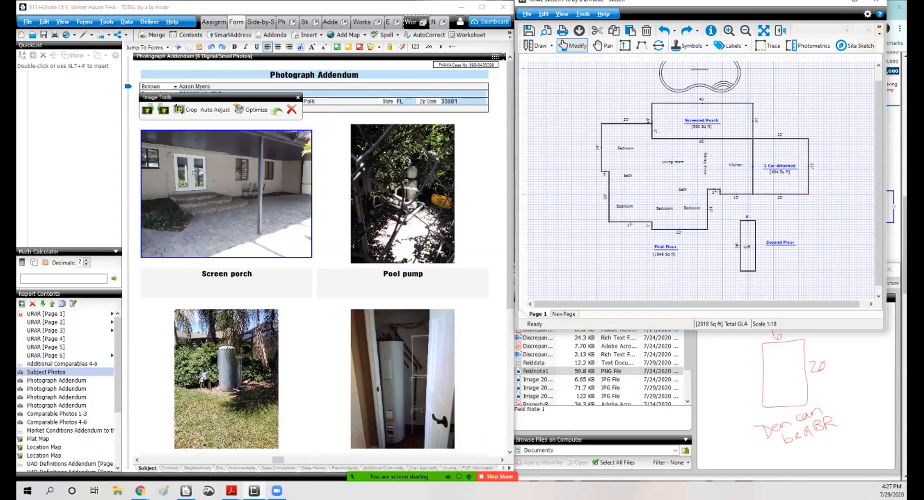
{"action": "left_click", "coordinate": [764, 31]}
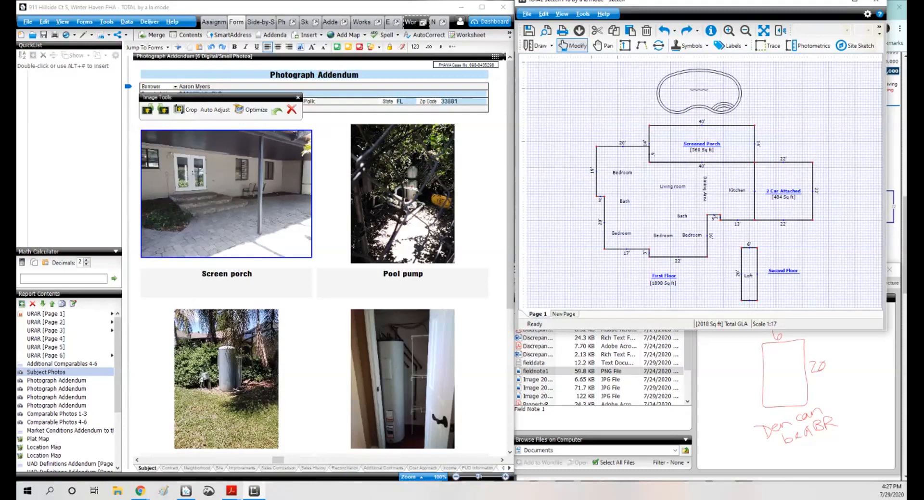
Step: Draw a 25 ft by 10 ft rectangular area right of the pool and accept its area type
{"action": "left_click", "coordinate": [539, 46]}
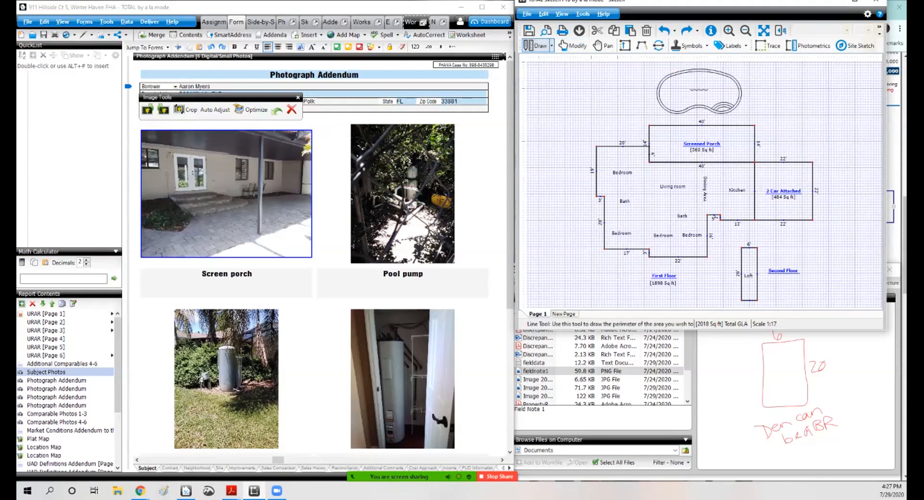
{"action": "type", "text": "10"}
{"action": "key", "text": "Up"}
{"action": "type", "text": "25"}
{"action": "key", "text": "Right"}
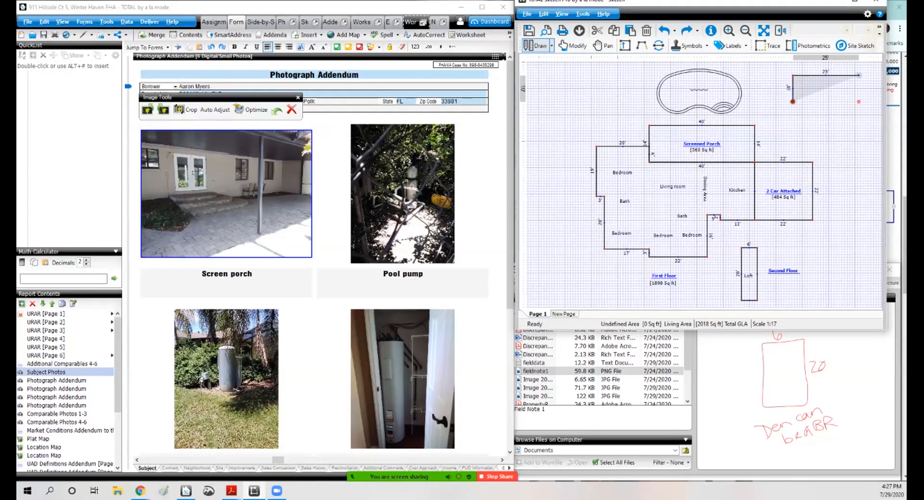
{"action": "left_click", "coordinate": [858, 102]}
{"action": "key", "text": "Left"}
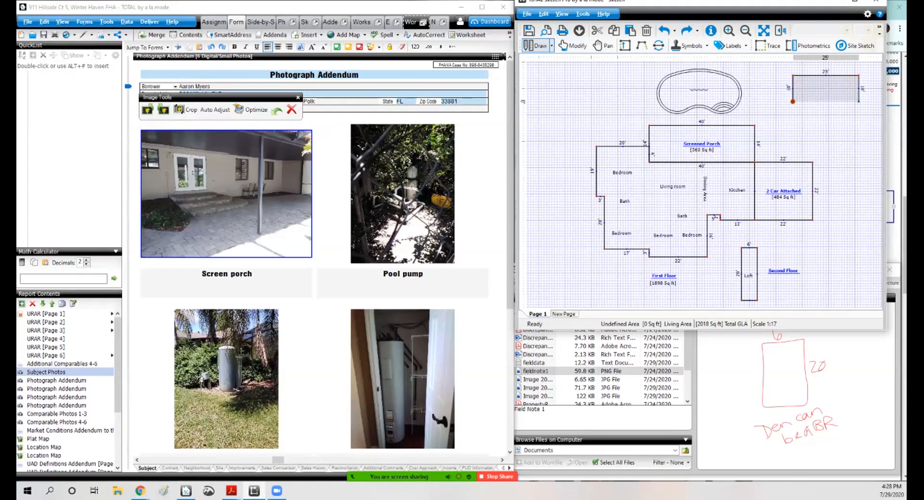
{"action": "key", "text": "Return"}
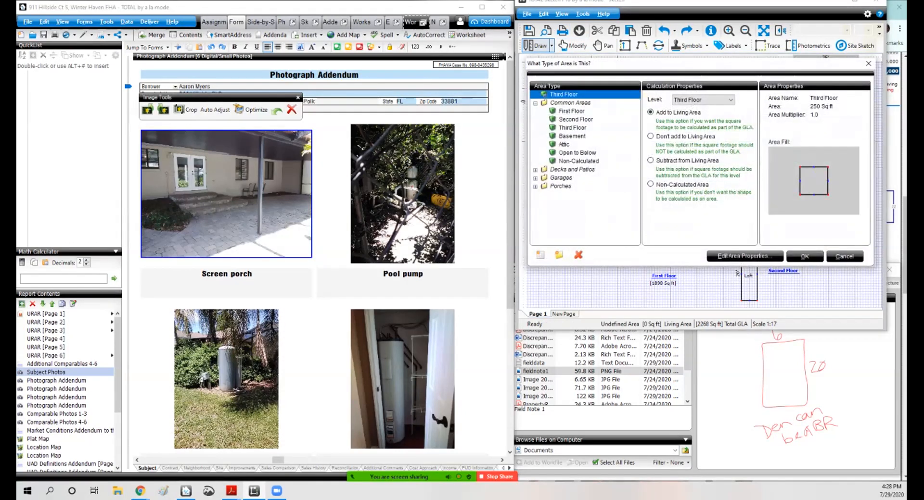
{"action": "left_click", "coordinate": [804, 257]}
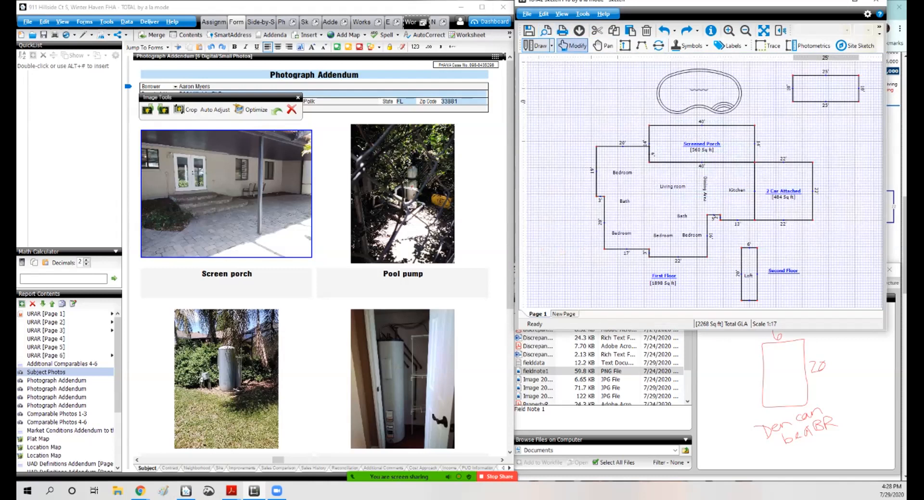
Step: Delete the newly drawn 25 by 10 ft rectangle
{"action": "left_click", "coordinate": [570, 46]}
{"action": "left_click", "coordinate": [825, 73]}
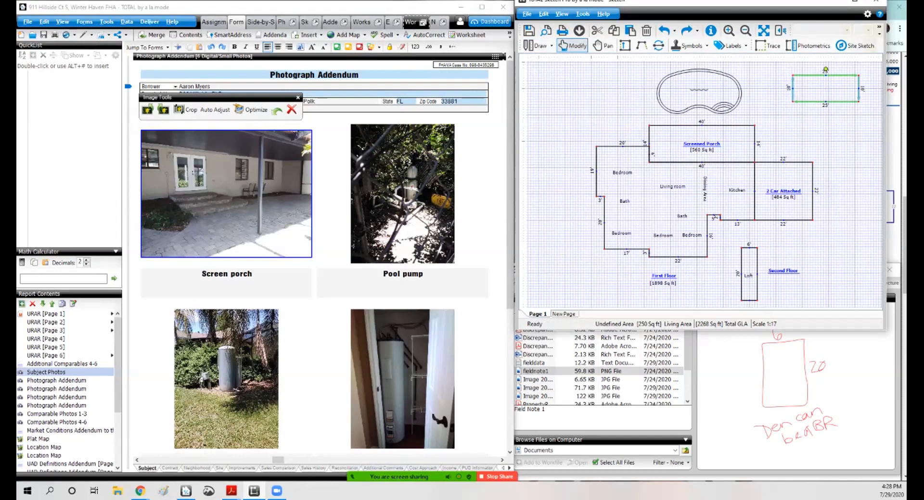
{"action": "key", "text": "Delete"}
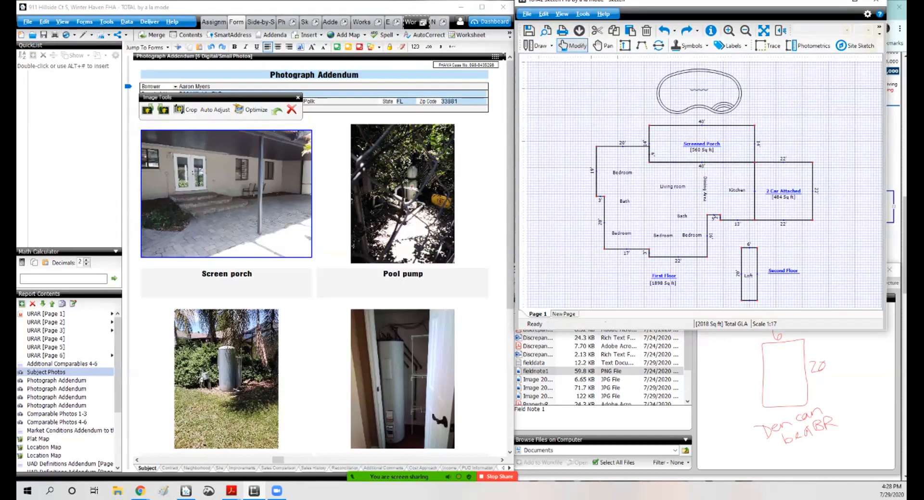
Step: Open the subject front photo in the Image Optimizer to inspect it
{"action": "left_click", "coordinate": [46, 314]}
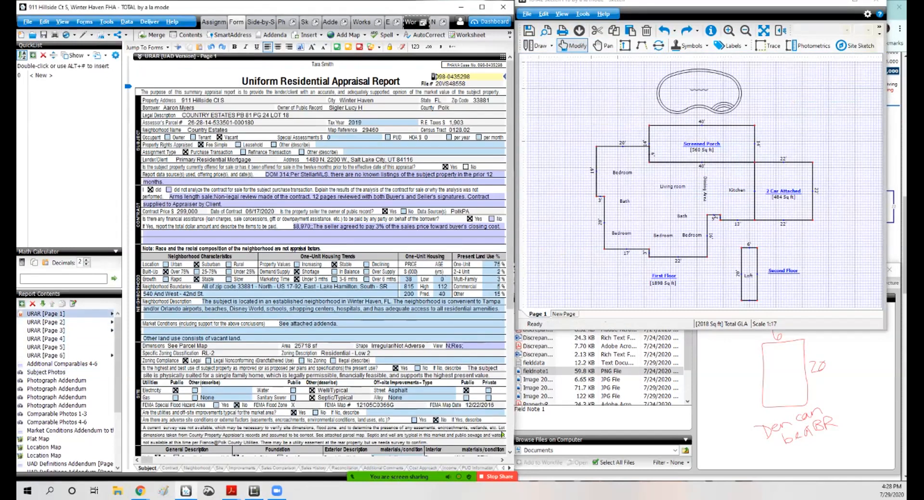
{"action": "left_click", "coordinate": [47, 372]}
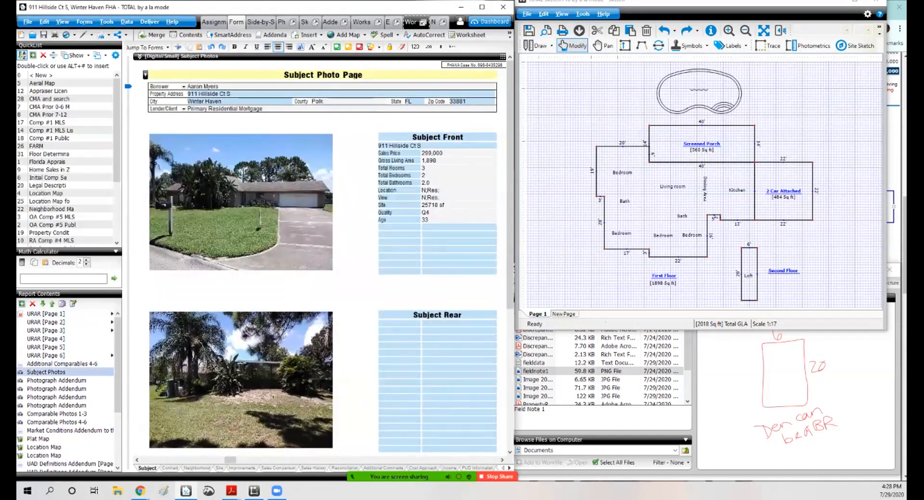
{"action": "double_click", "coordinate": [240, 202]}
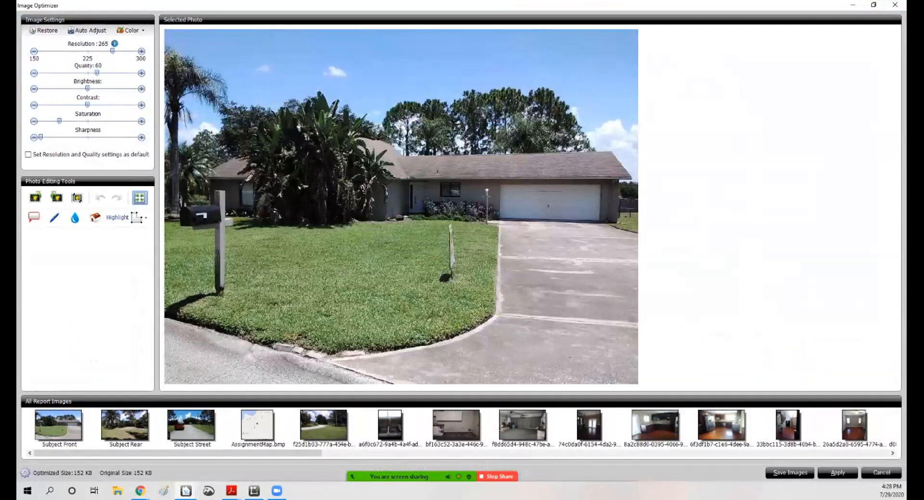
{"action": "left_click", "coordinate": [894, 4]}
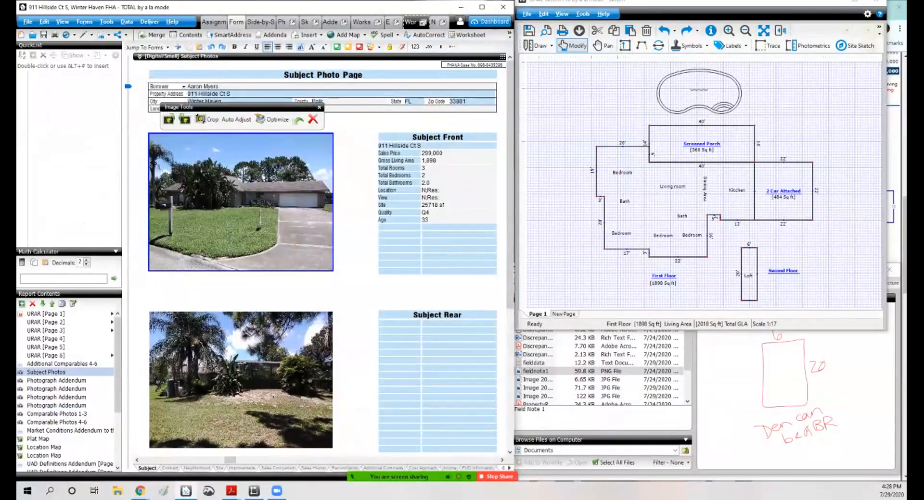
Step: Draw a small rectangular area about 5 by 3 ft in the notch between the bath and kitchen, leaving its type unassigned
{"action": "left_click", "coordinate": [535, 45]}
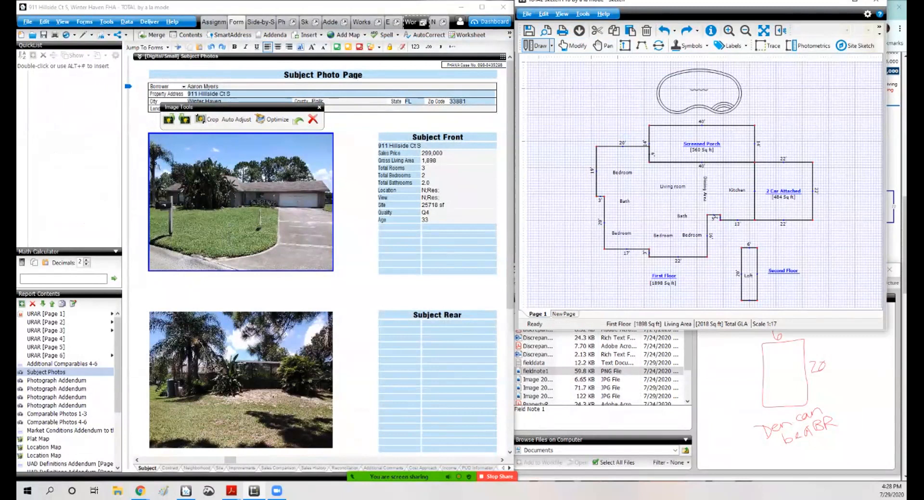
{"action": "left_click", "coordinate": [719, 220]}
{"action": "left_click", "coordinate": [706, 222]}
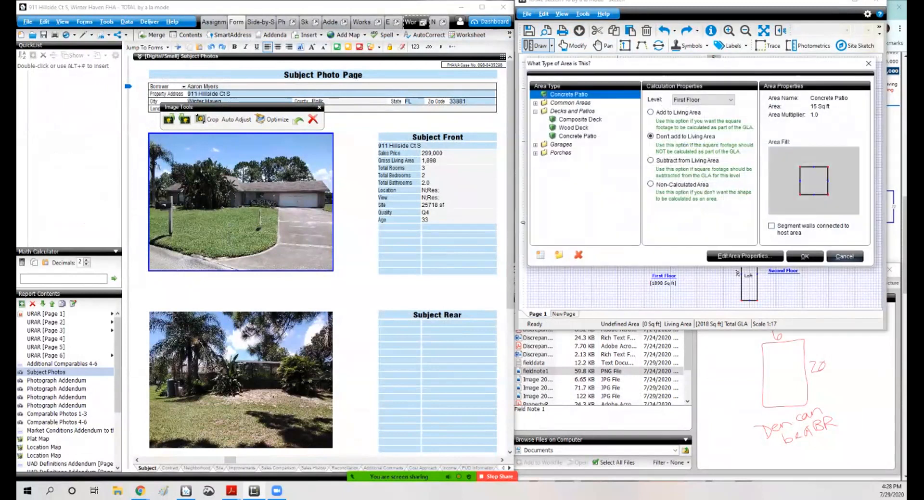
{"action": "left_click", "coordinate": [844, 256]}
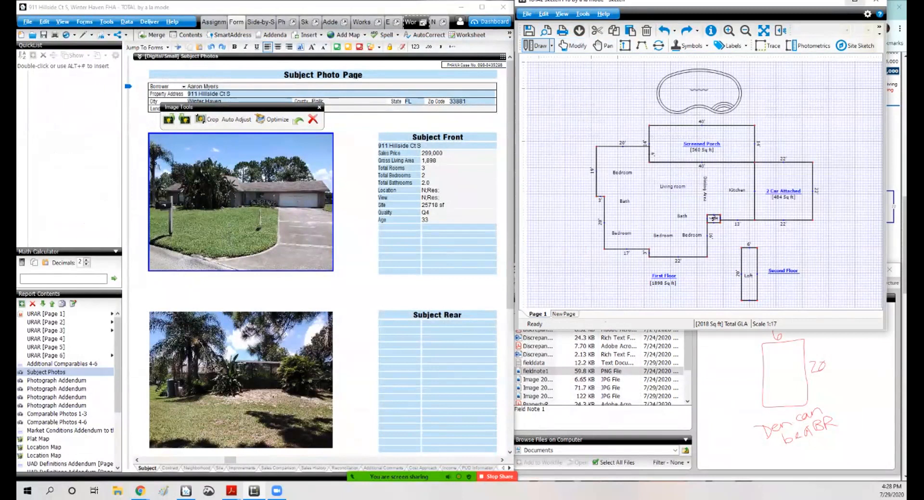
Step: Assign the small 5 by 3 ft area the CovEnt porch area type
{"action": "left_click", "coordinate": [855, 1]}
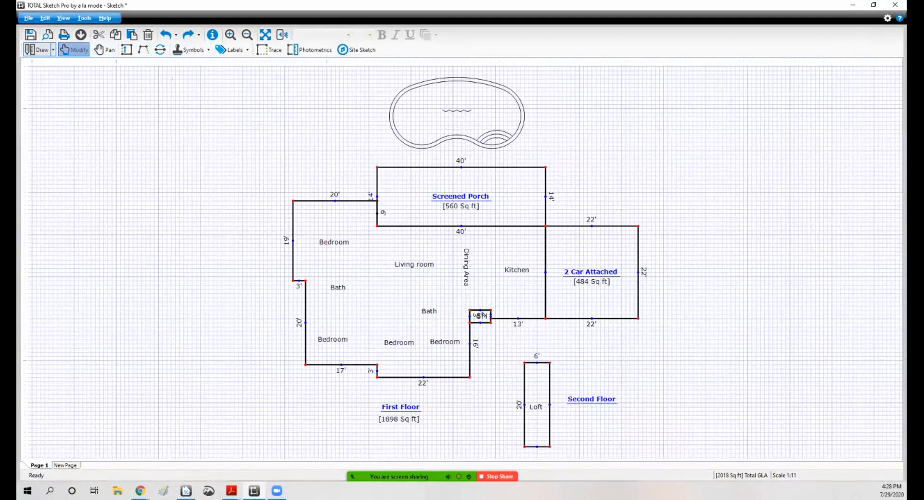
{"action": "left_click", "coordinate": [73, 49]}
{"action": "left_click", "coordinate": [703, 342]}
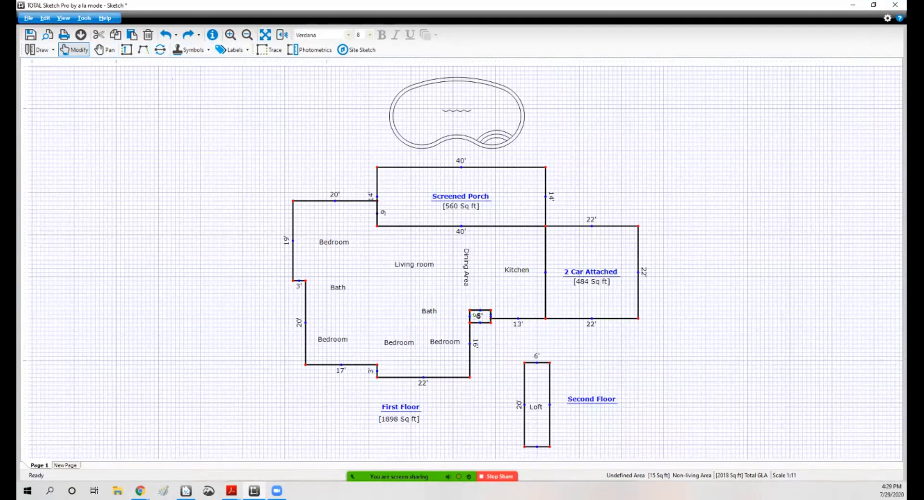
{"action": "mouse_move", "coordinate": [480, 317]}
{"action": "left_mouse_down"}
{"action": "mouse_move", "coordinate": [480, 327]}
{"action": "mouse_move", "coordinate": [638, 349]}
{"action": "mouse_move", "coordinate": [711, 347]}
{"action": "mouse_move", "coordinate": [480, 316]}
{"action": "left_mouse_up"}
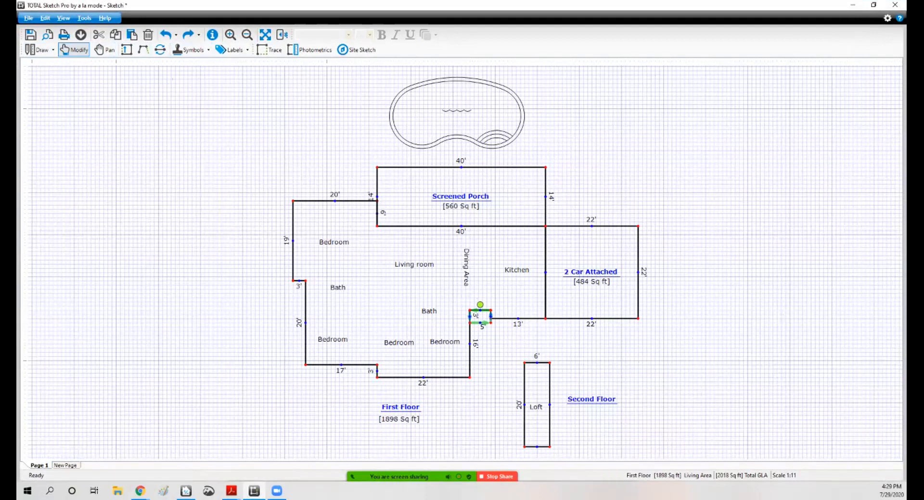
{"action": "key", "text": "Escape"}
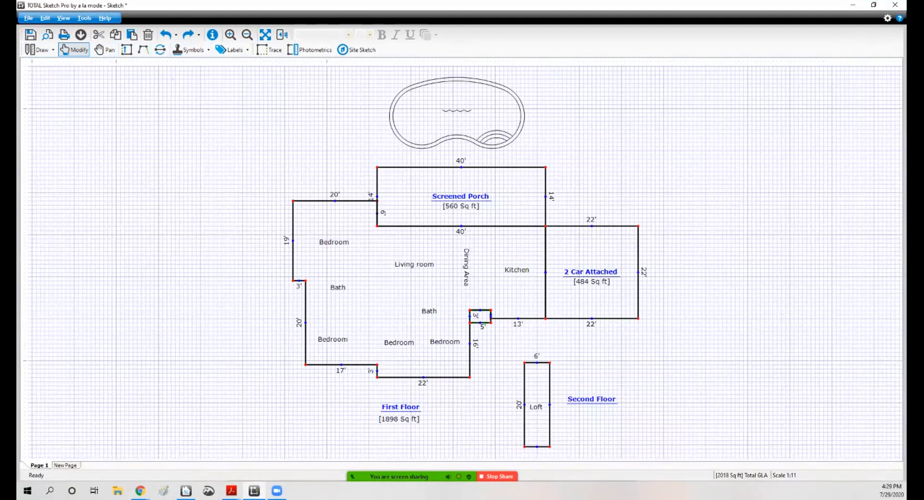
{"action": "right_click", "coordinate": [481, 316]}
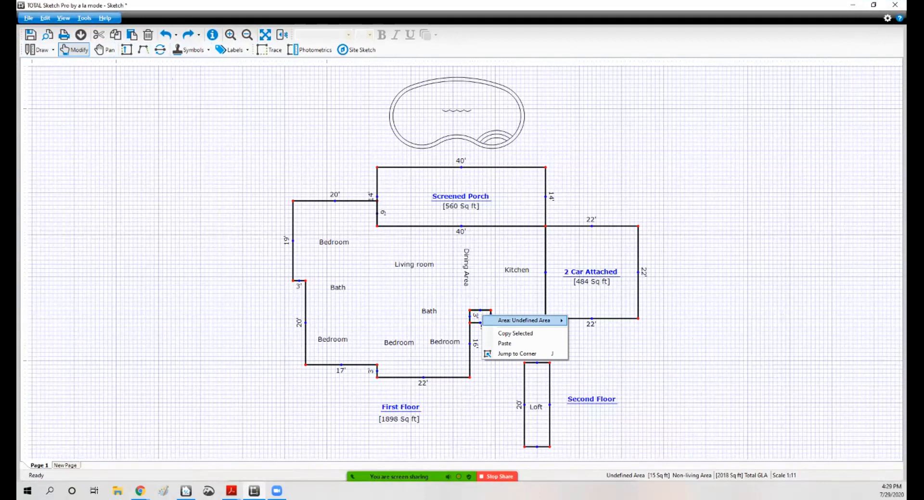
{"action": "mouse_move", "coordinate": [529, 321]}
{"action": "left_click", "coordinate": [591, 320]}
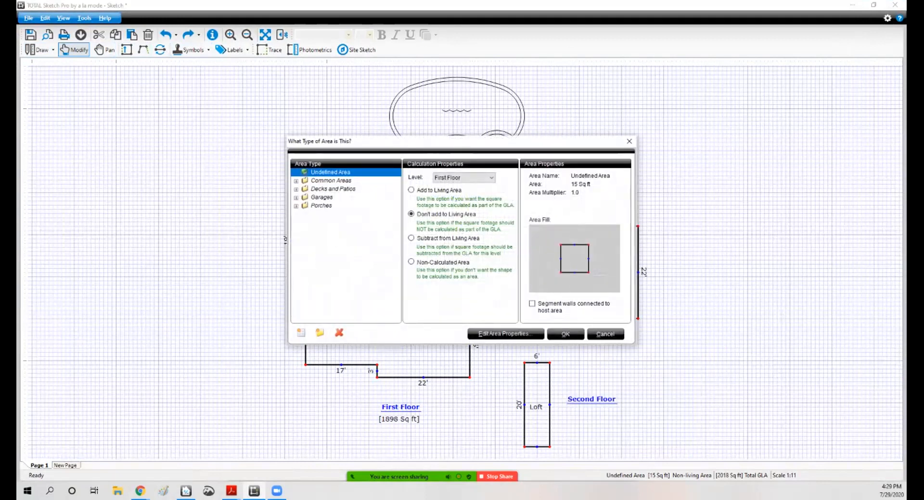
{"action": "left_click", "coordinate": [295, 206]}
{"action": "left_click", "coordinate": [328, 239]}
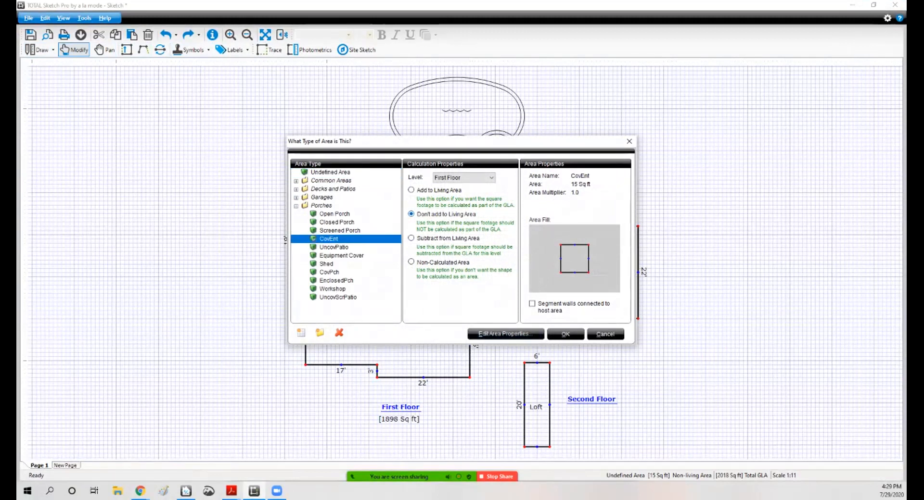
{"action": "left_click", "coordinate": [565, 334]}
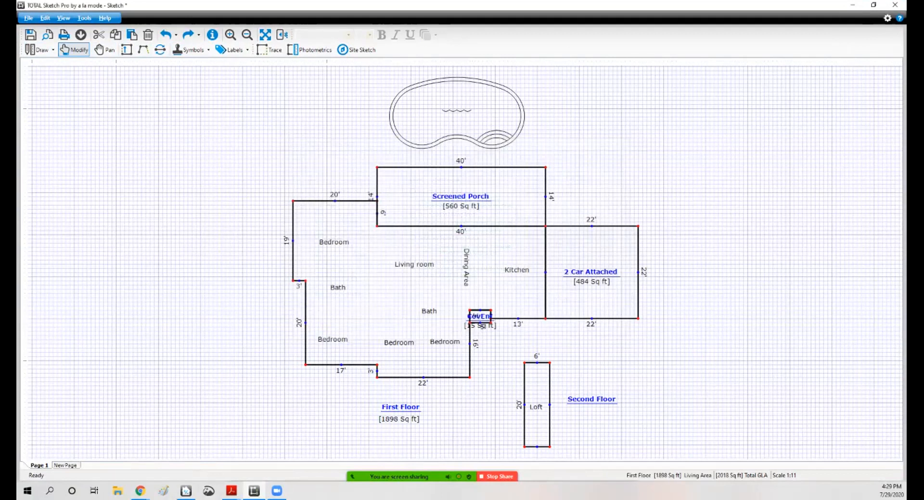
Step: Move the CovEnt label below the small area and remove its square-footage label
{"action": "left_click_drag", "start_coordinate": [480, 316], "coordinate": [495, 332]}
{"action": "left_click", "coordinate": [534, 339]}
{"action": "left_click", "coordinate": [494, 342]}
{"action": "key", "text": "Delete"}
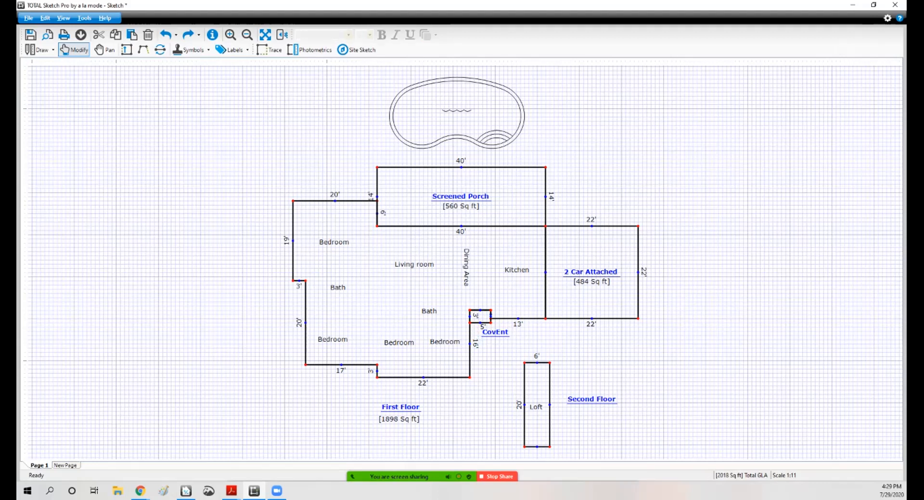
{"action": "left_click", "coordinate": [479, 317]}
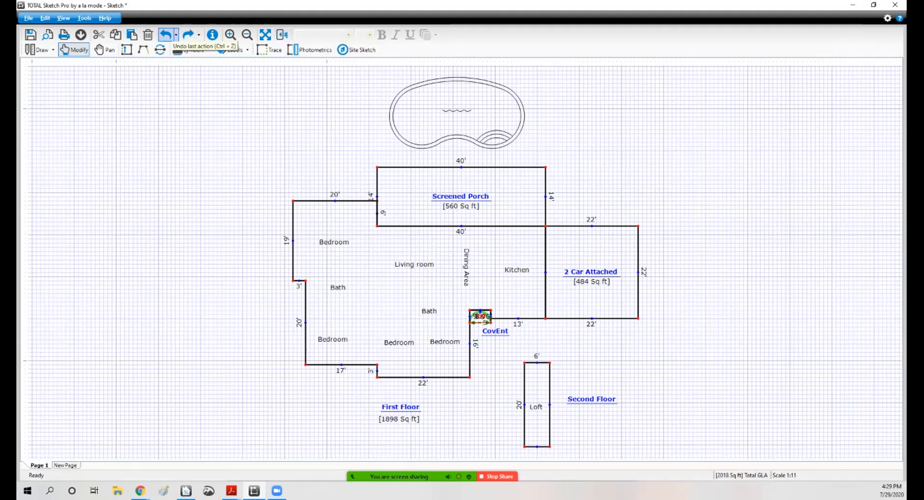
{"action": "left_click", "coordinate": [166, 35]}
{"action": "mouse_move", "coordinate": [482, 328]}
{"action": "left_mouse_down"}
{"action": "mouse_move", "coordinate": [484, 315]}
{"action": "mouse_move", "coordinate": [483, 331]}
{"action": "left_mouse_up"}
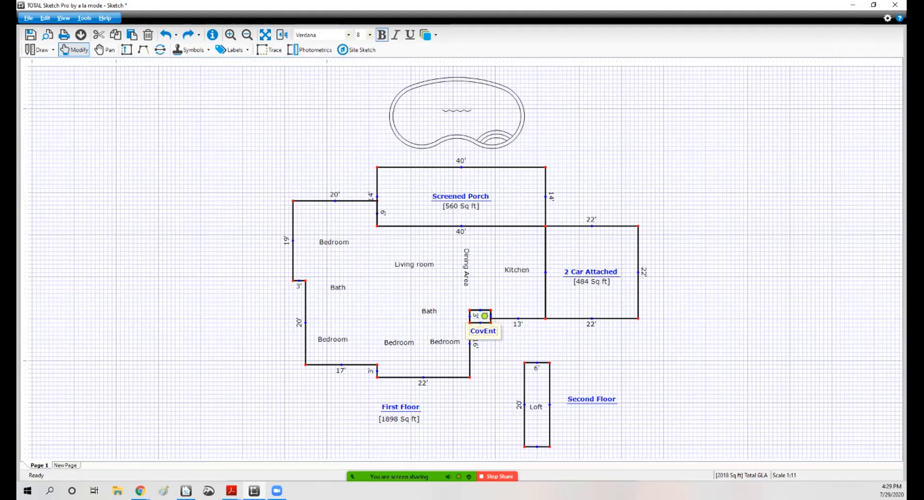
{"action": "left_click", "coordinate": [509, 298]}
Step: Nudge the upper Bedroom label and delete the screened porch's square-footage label
{"action": "left_click_drag", "start_coordinate": [334, 242], "coordinate": [331, 239]}
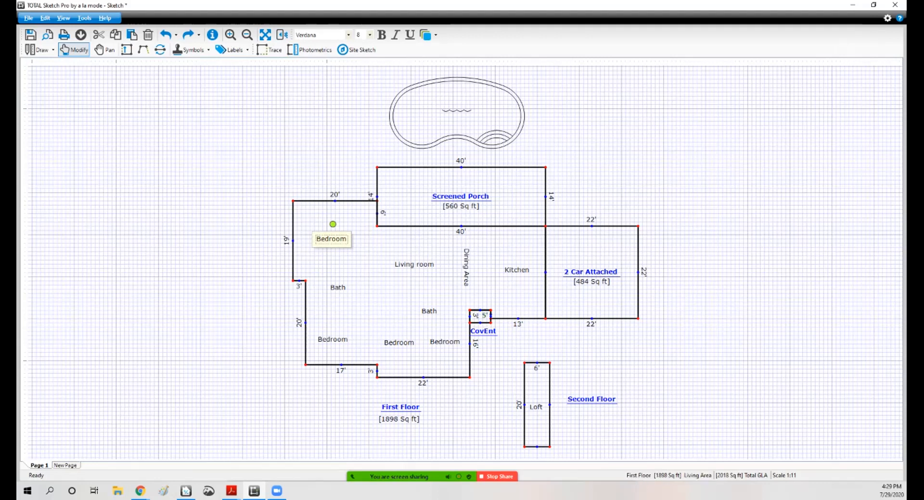
{"action": "left_click", "coordinate": [586, 178]}
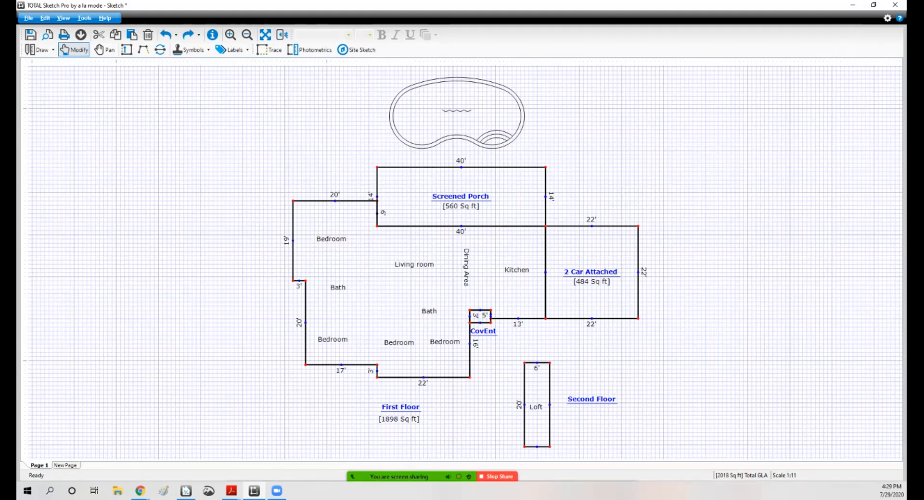
{"action": "left_click", "coordinate": [460, 206]}
{"action": "key", "text": "Delete"}
Step: Delete the porch's lower 40 ft dimension and the garage's lower 22 ft dimension
{"action": "left_click", "coordinate": [461, 231]}
{"action": "key", "text": "Delete"}
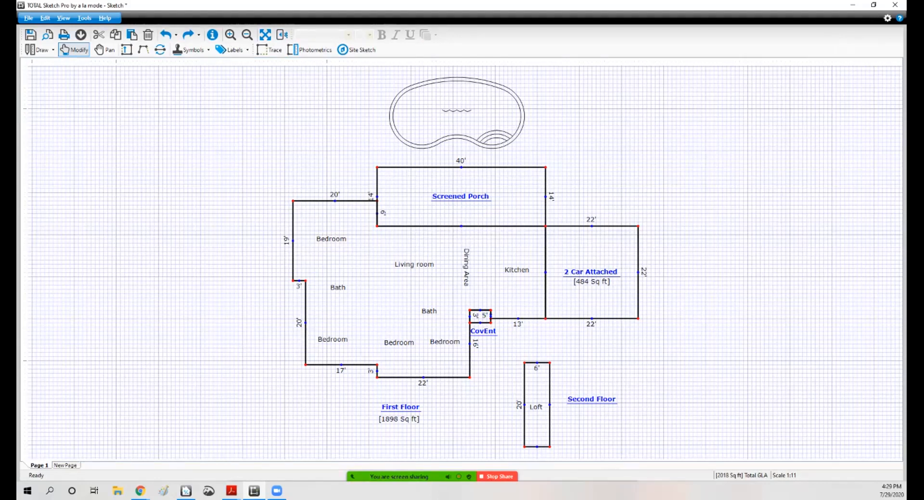
{"action": "left_click", "coordinate": [591, 323]}
{"action": "key", "text": "Delete"}
Step: Reapply the screened porch's area properties to restore its square-footage label
{"action": "left_click", "coordinate": [895, 5]}
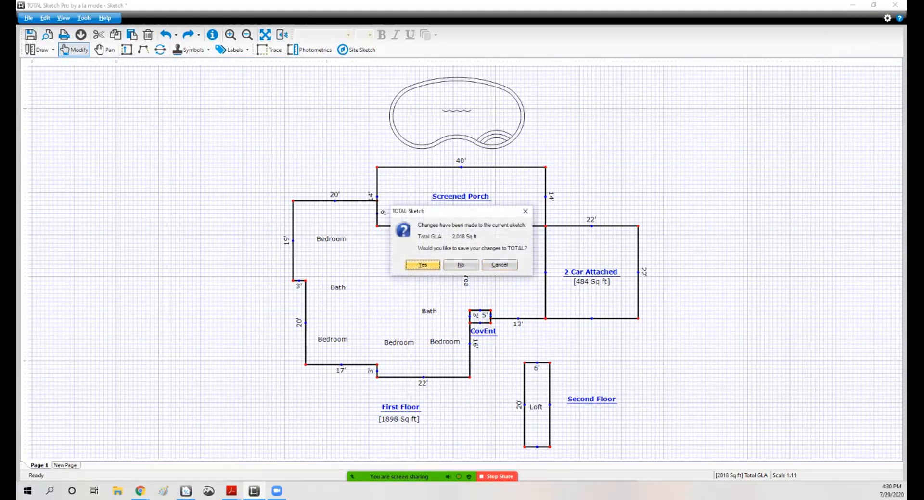
{"action": "left_click", "coordinate": [499, 265]}
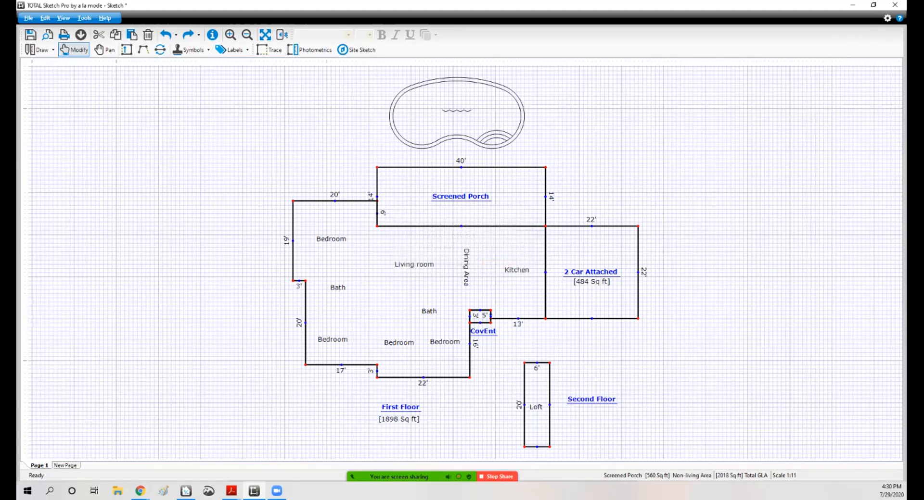
{"action": "right_click", "coordinate": [516, 205]}
{"action": "mouse_move", "coordinate": [577, 210]}
{"action": "left_click", "coordinate": [635, 210]}
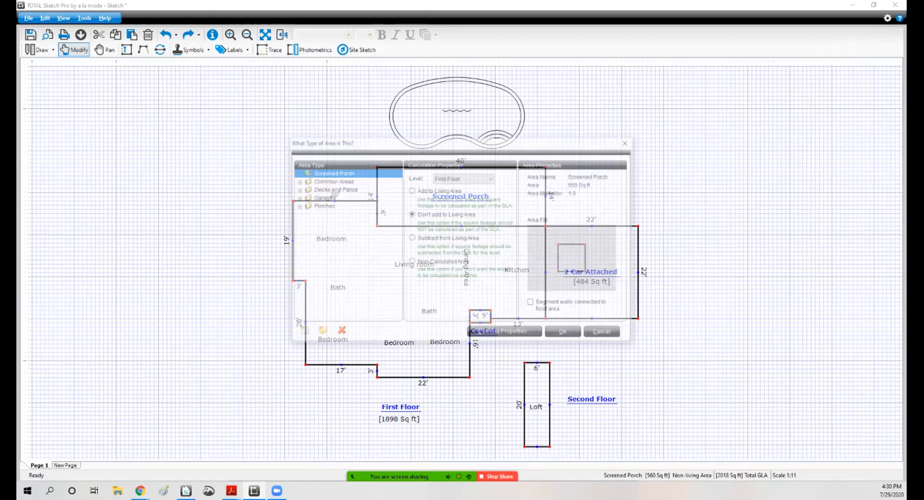
{"action": "left_click", "coordinate": [565, 334]}
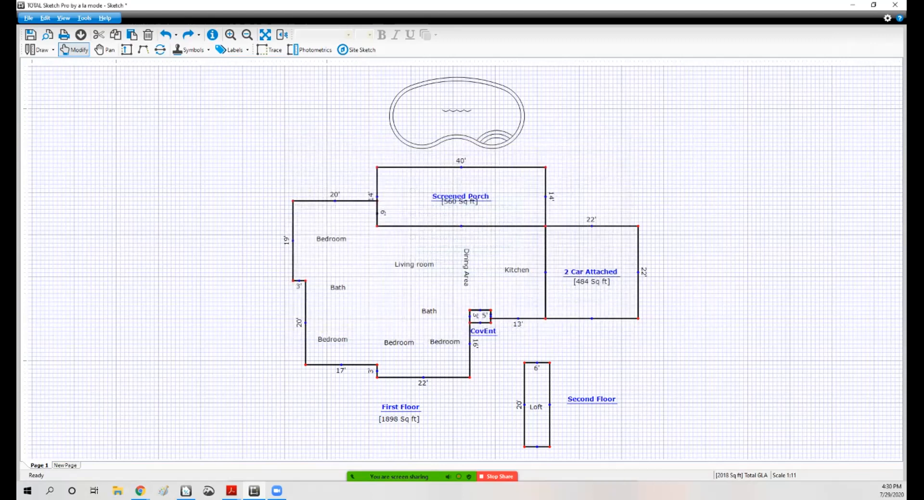
Step: Open the 2 Car Attached area's properties without changing anything
{"action": "right_click", "coordinate": [595, 254]}
{"action": "mouse_move", "coordinate": [639, 258]}
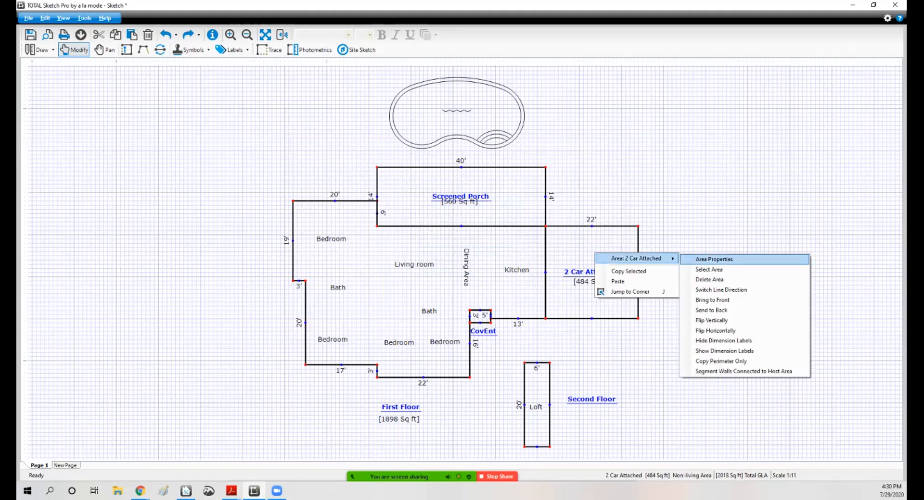
{"action": "left_click", "coordinate": [714, 259]}
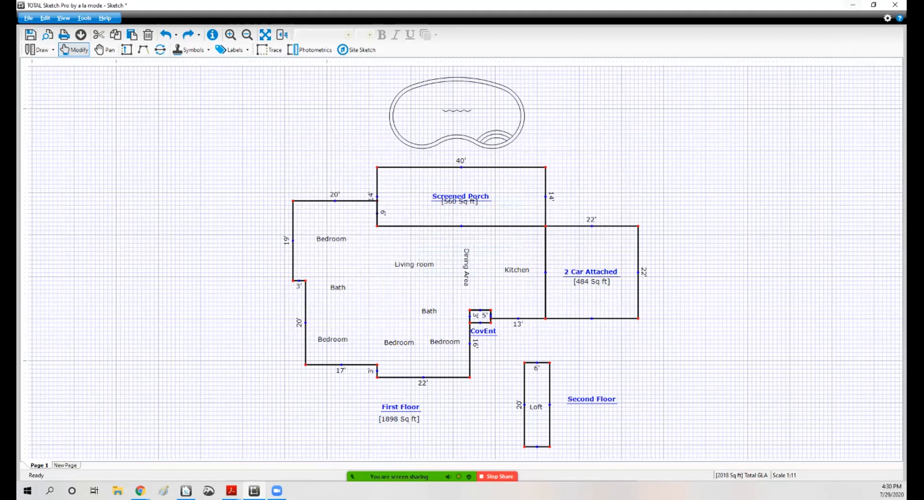
{"action": "left_click", "coordinate": [895, 5]}
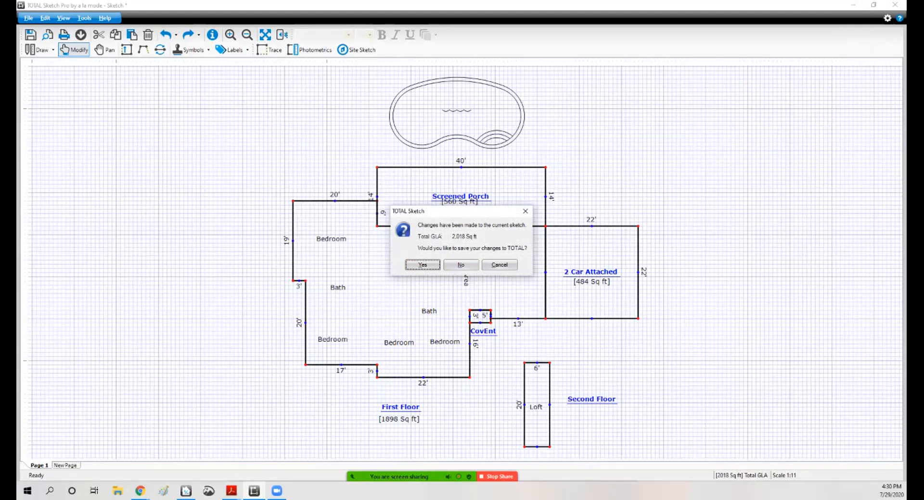
{"action": "left_click", "coordinate": [499, 265]}
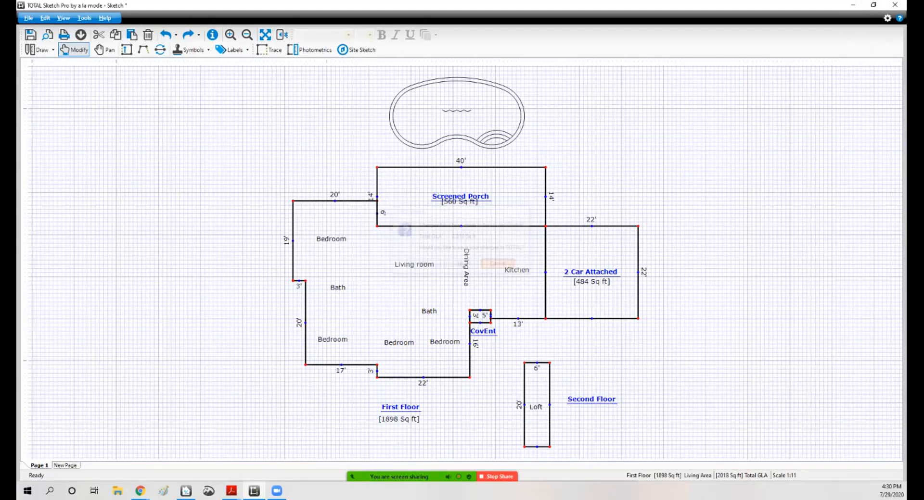
Step: Edit the Second Floor area's properties so its square footage label is shown
{"action": "right_click", "coordinate": [537, 381]}
{"action": "mouse_move", "coordinate": [577, 385]}
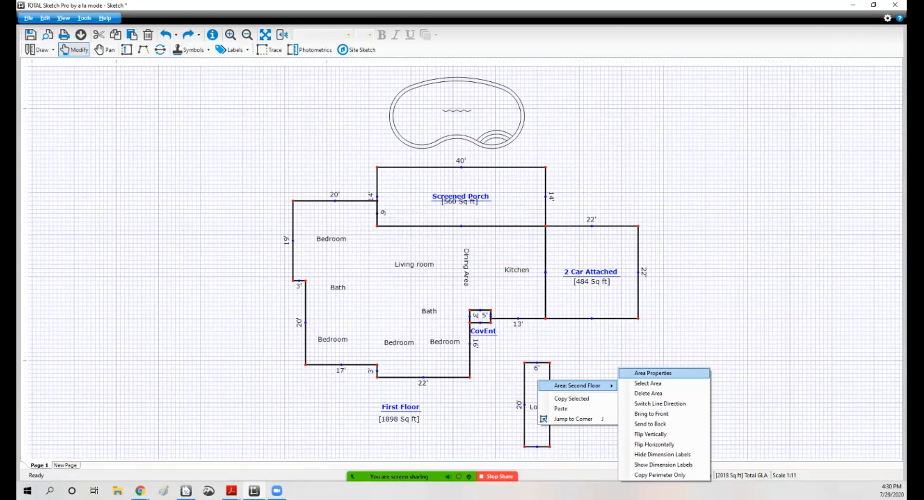
{"action": "left_click", "coordinate": [635, 374]}
{"action": "left_click", "coordinate": [505, 334]}
{"action": "left_click", "coordinate": [298, 229]}
{"action": "left_click", "coordinate": [571, 327]}
{"action": "left_click", "coordinate": [566, 334]}
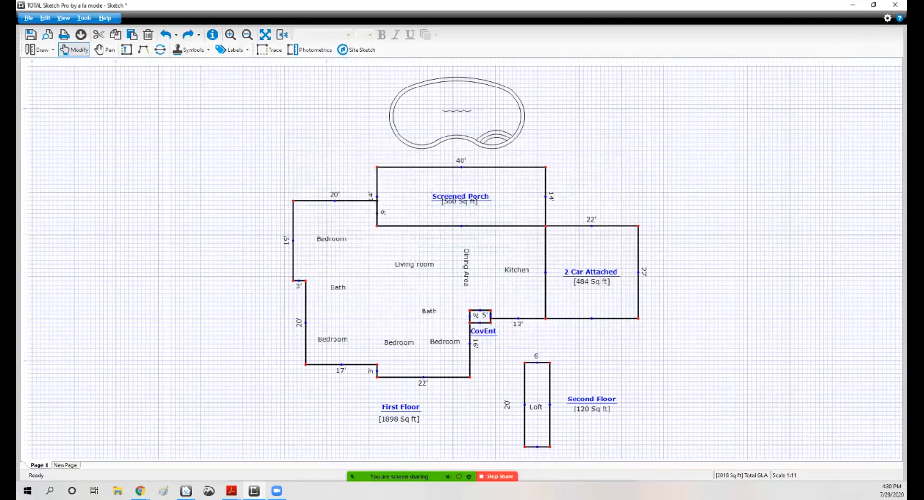
Step: Delete the screened porch's square-footage label
{"action": "left_click_drag", "start_coordinate": [459, 202], "coordinate": [459, 206]}
{"action": "left_click", "coordinate": [674, 258]}
{"action": "left_click", "coordinate": [459, 195]}
{"action": "key", "text": "Delete"}
Step: Delete the 4 ft dimension at the porch's left corner and save the sketch back to the report
{"action": "mouse_move", "coordinate": [370, 196]}
{"action": "left_mouse_down"}
{"action": "mouse_move", "coordinate": [391, 211]}
{"action": "mouse_move", "coordinate": [381, 184]}
{"action": "left_mouse_up"}
{"action": "left_click", "coordinate": [370, 190]}
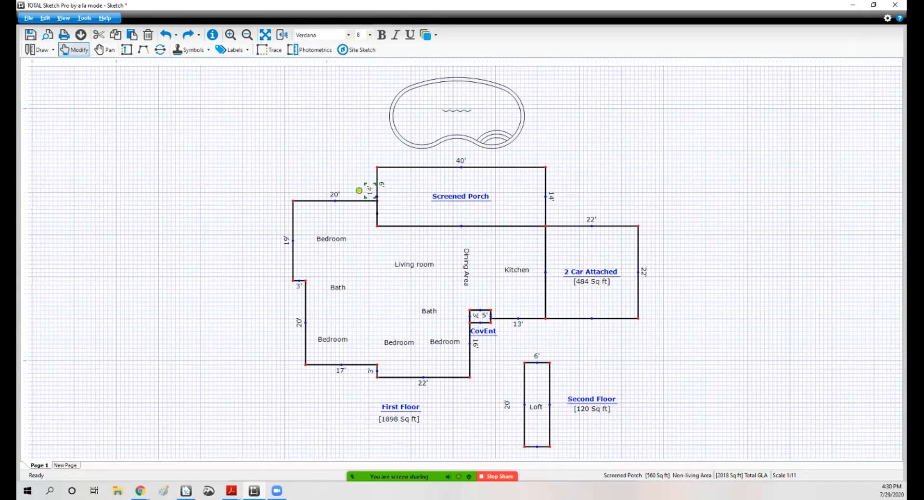
{"action": "key", "text": "Delete"}
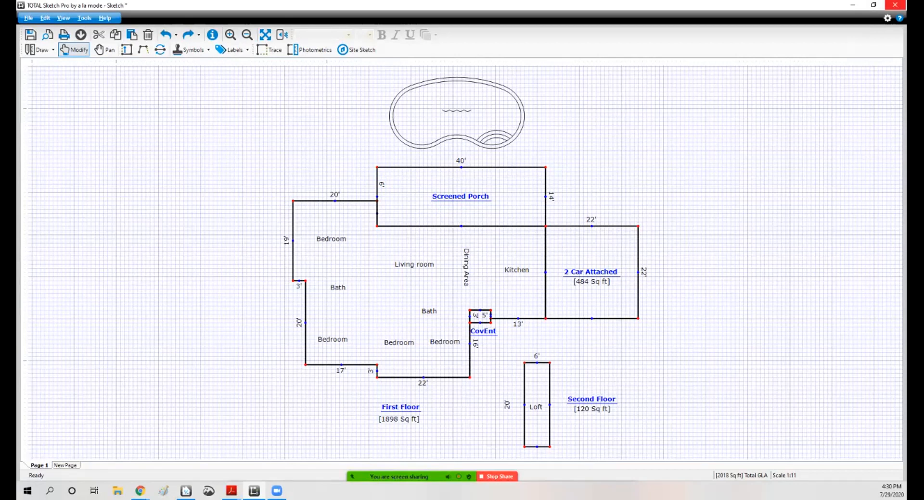
{"action": "left_click", "coordinate": [895, 5]}
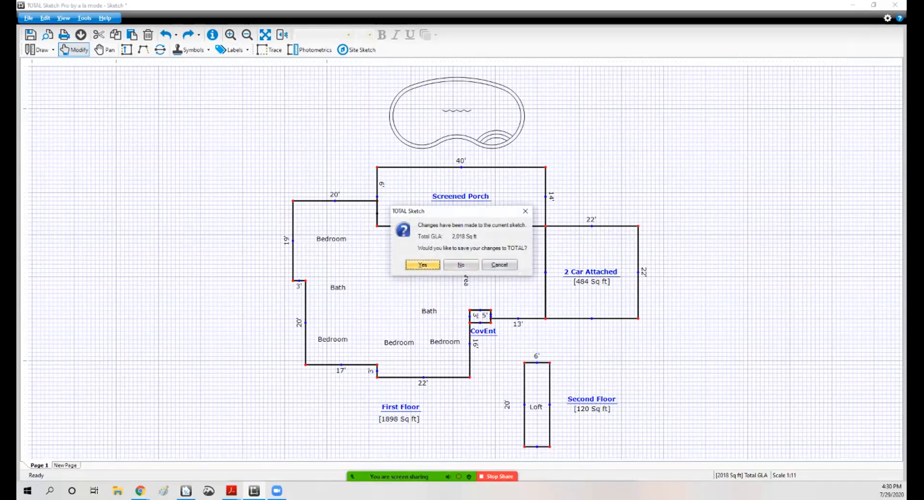
{"action": "left_click", "coordinate": [422, 265]}
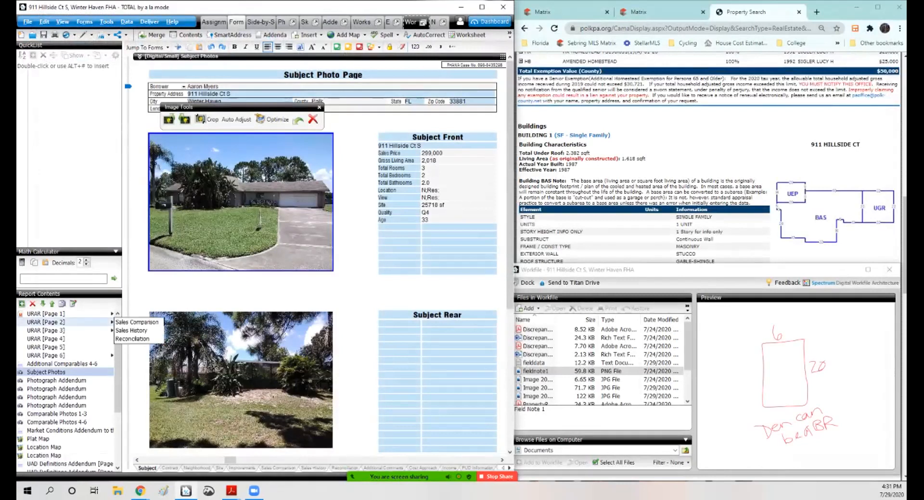
Step: Open the URAR sales comparison page and switch to the side-by-side comparables view
{"action": "left_click", "coordinate": [47, 323]}
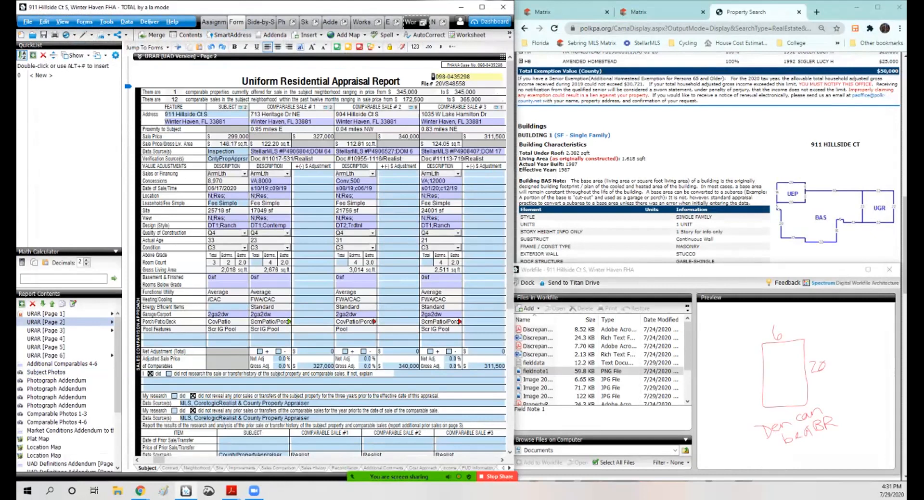
{"action": "left_click", "coordinate": [481, 6]}
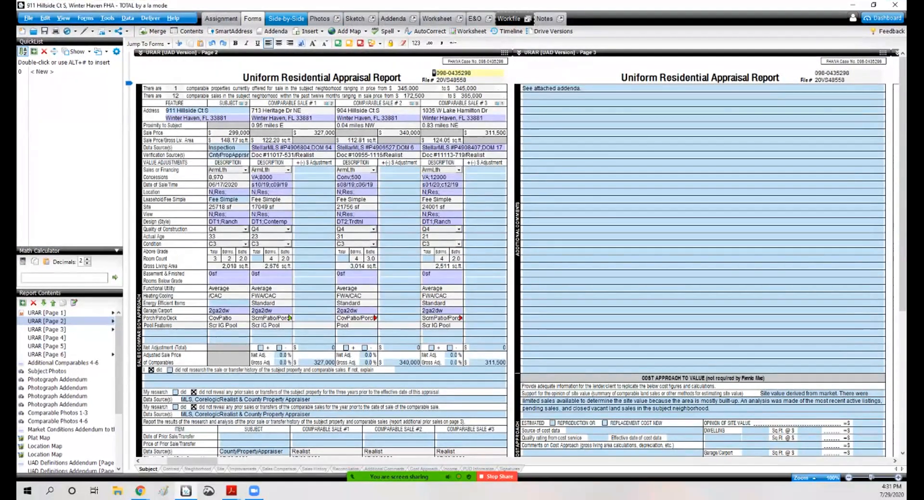
{"action": "left_click", "coordinate": [286, 18]}
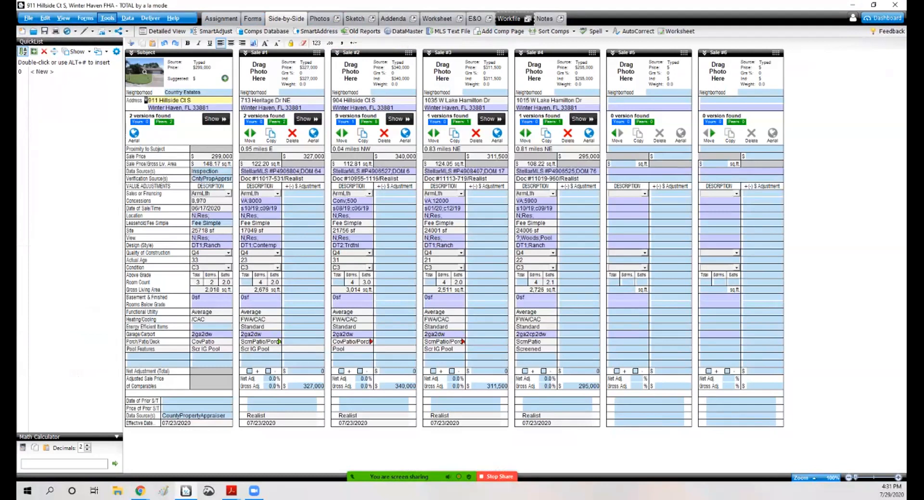
{"action": "left_click", "coordinate": [106, 18]}
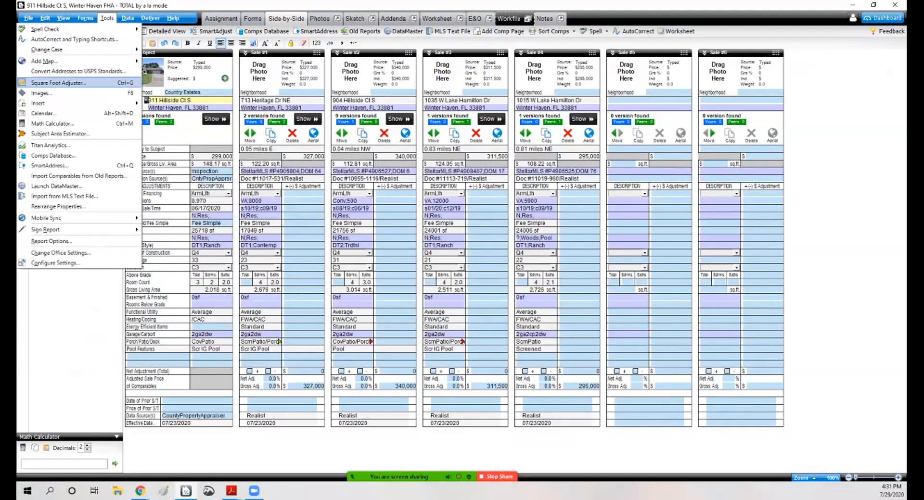
Step: Apply the Square Foot Adjuster with a fixed factor of $40 per square foot across all comparables
{"action": "left_click", "coordinate": [72, 83]}
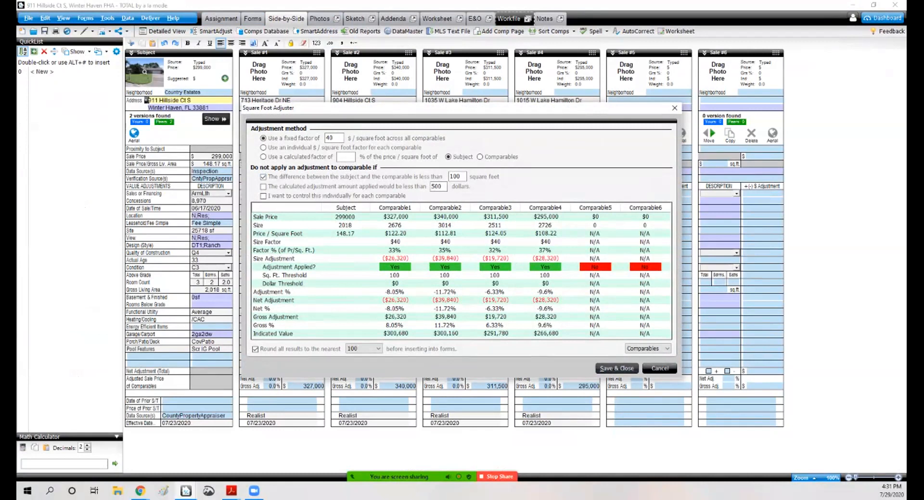
{"action": "key", "text": "Return"}
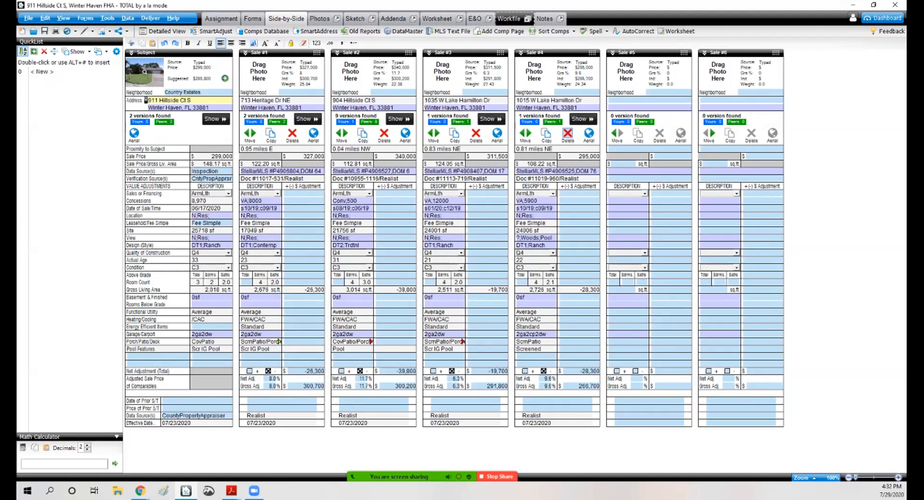
{"action": "left_click", "coordinate": [568, 133]}
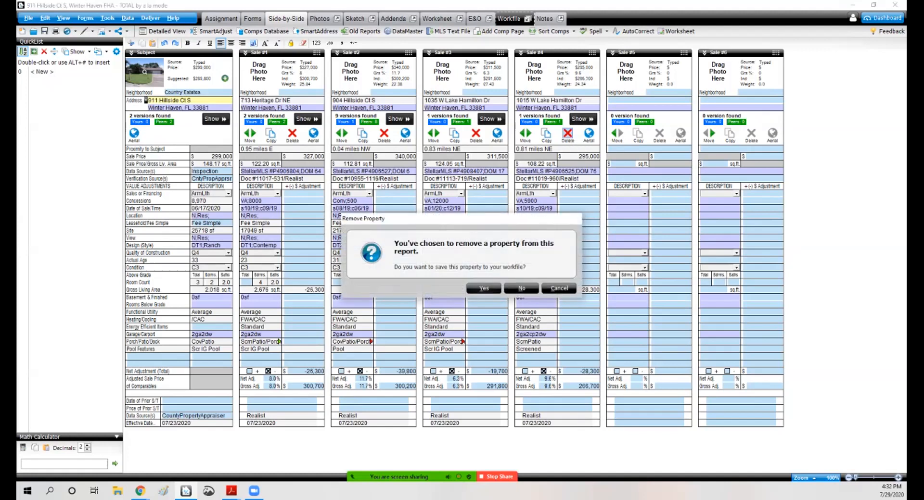
{"action": "left_click", "coordinate": [483, 288]}
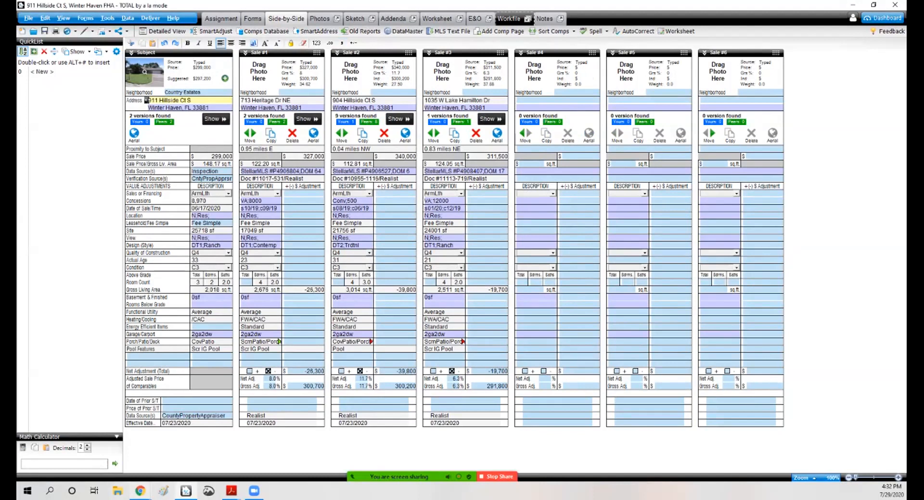
Step: Switch to the browser and open a new Stellar MLS residential quick search
{"action": "mouse_move", "coordinate": [140, 490]}
{"action": "left_click", "coordinate": [192, 445]}
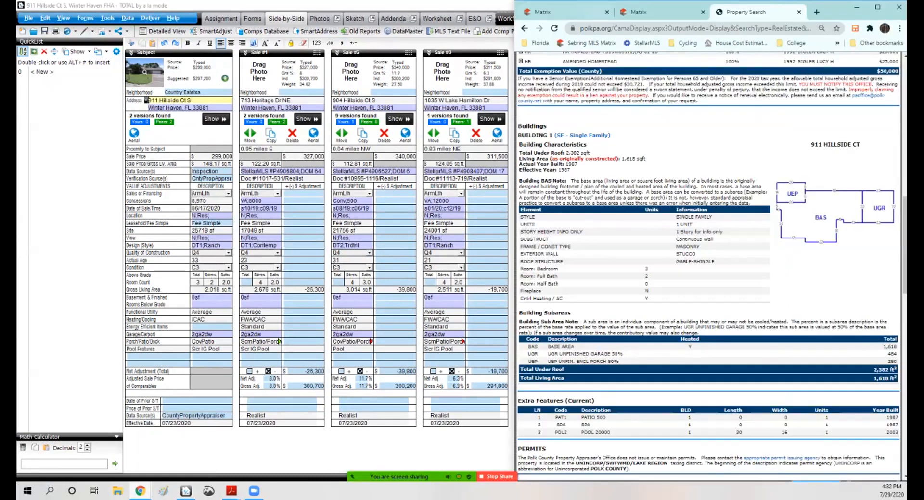
{"action": "left_click", "coordinate": [554, 12]}
{"action": "scroll", "coordinate": [709, 265], "scroll_direction": "up", "scroll_amount": 9}
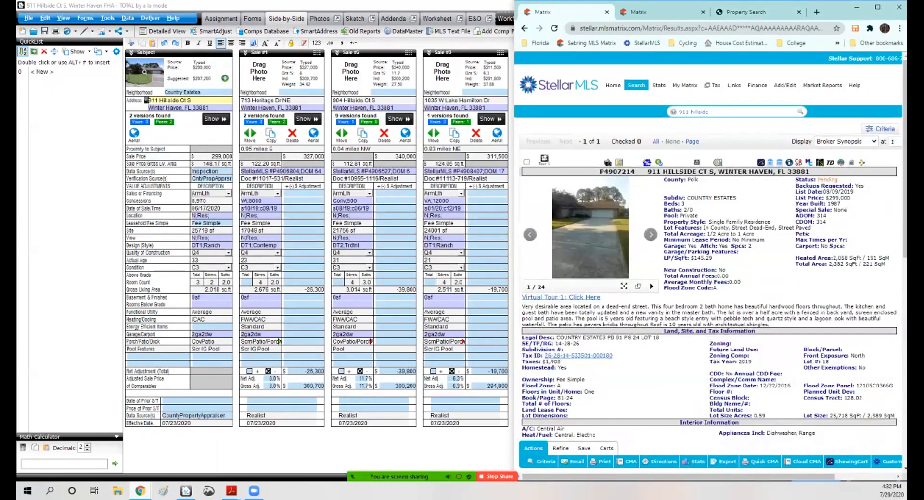
{"action": "left_click", "coordinate": [635, 85]}
{"action": "mouse_move", "coordinate": [636, 85]}
{"action": "left_click", "coordinate": [647, 112]}
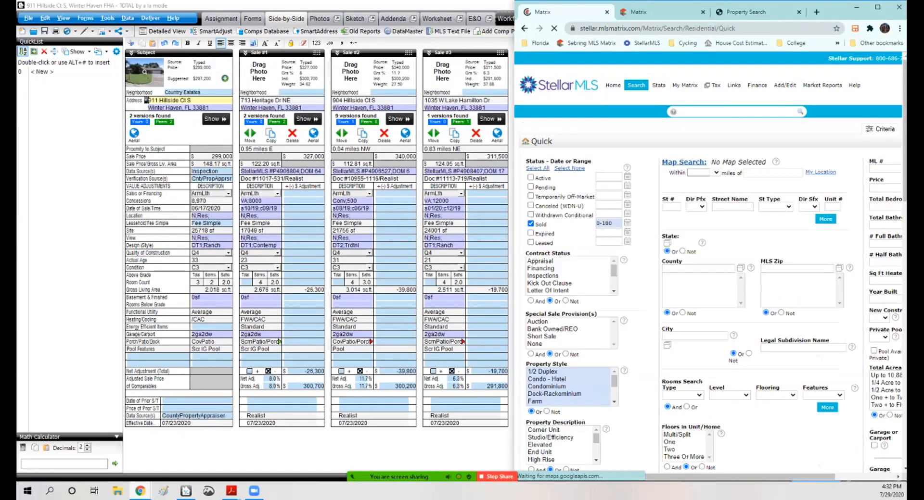
{"action": "left_click", "coordinate": [773, 173]}
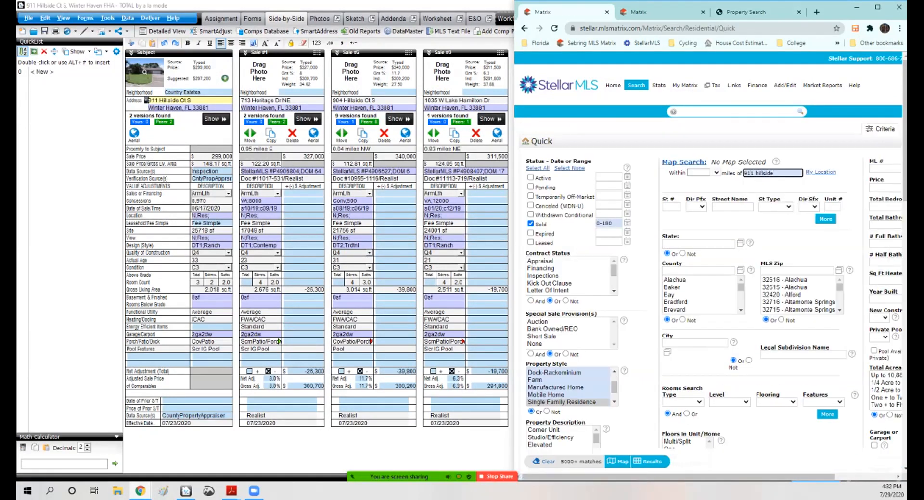
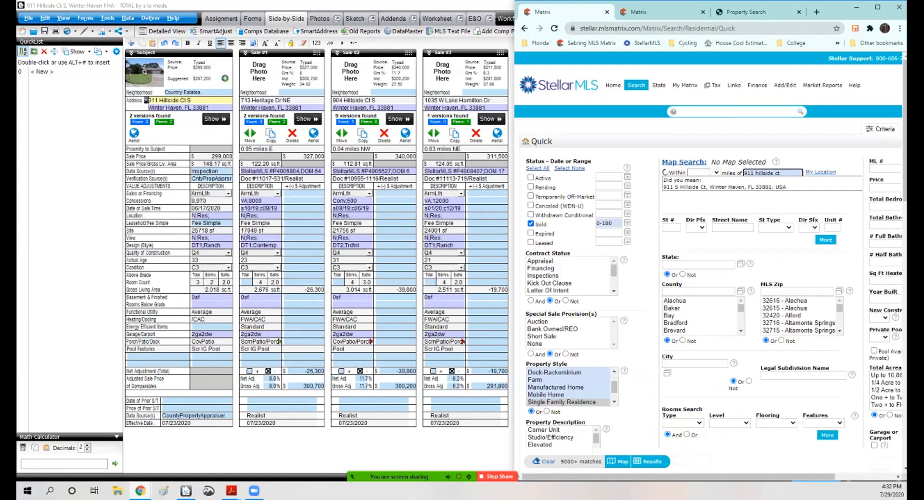
{"action": "left_click", "coordinate": [724, 187]}
{"action": "left_click", "coordinate": [716, 172]}
{"action": "left_click", "coordinate": [716, 213]}
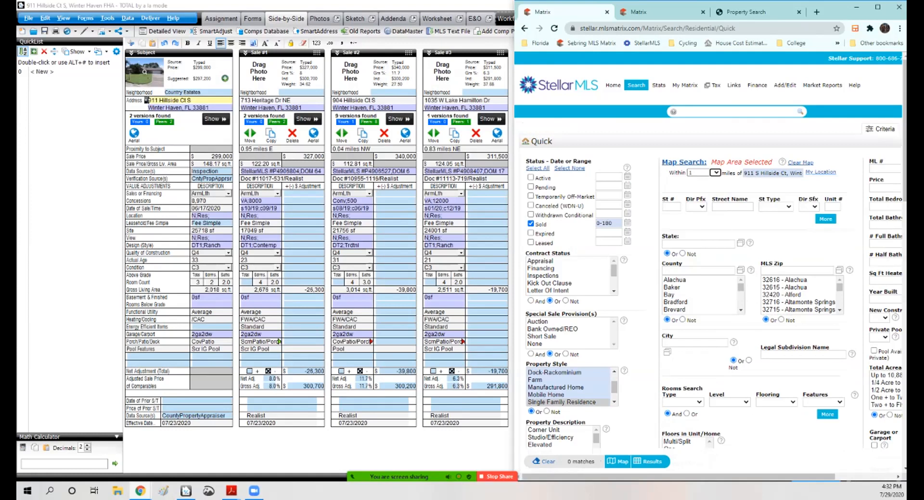
Step: Include Active and Pending listings in the status criteria alongside Sold
{"action": "left_click", "coordinate": [531, 177]}
{"action": "left_click", "coordinate": [531, 187]}
{"action": "key", "text": "Tab"}
{"action": "key", "text": "BackSpace"}
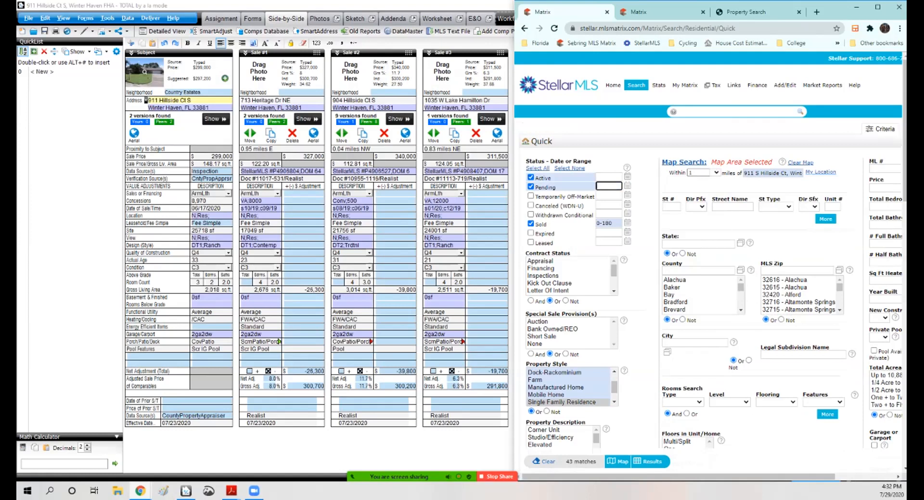
Step: Return to the appraisal report and view the URAR sales comparison page
{"action": "left_click", "coordinate": [220, 18]}
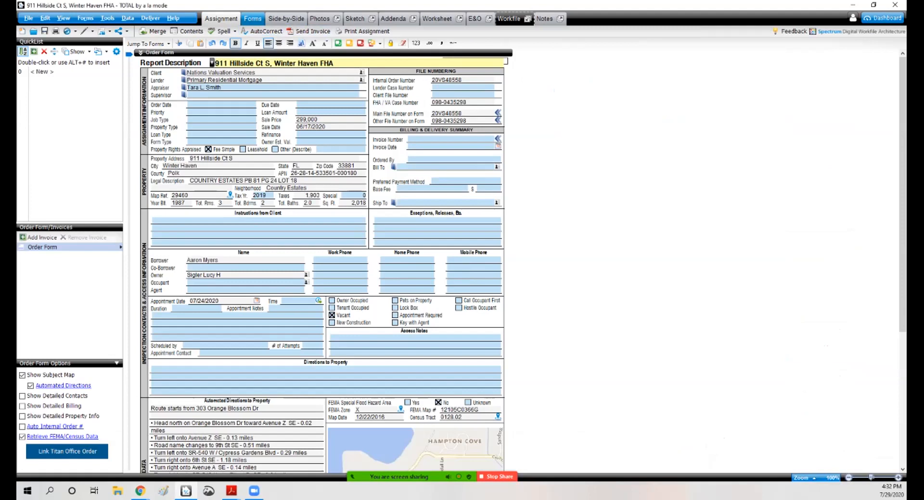
{"action": "left_click", "coordinate": [253, 18]}
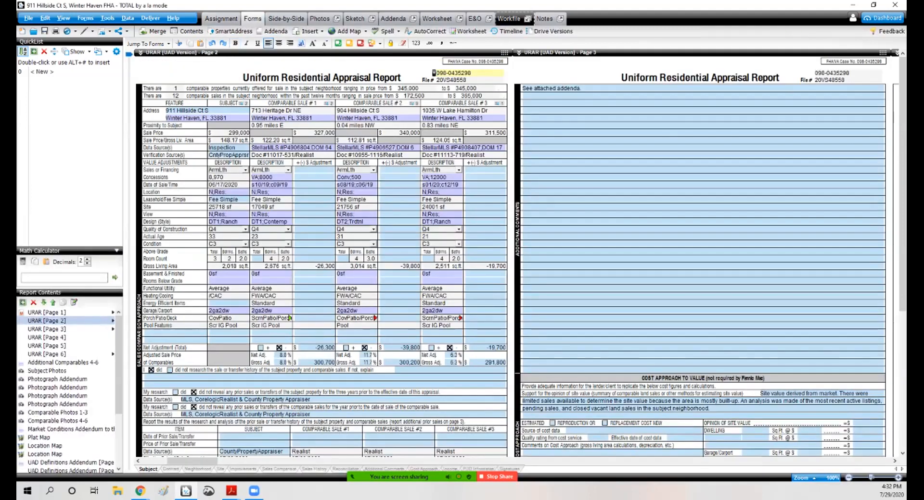
{"action": "mouse_move", "coordinate": [380, 476]}
{"action": "left_click", "coordinate": [270, 468]}
{"action": "left_click", "coordinate": [346, 351]}
{"action": "mouse_move", "coordinate": [140, 492]}
Step: Back in the MLS search, set the Sold date range to 0-365 days
{"action": "left_click", "coordinate": [191, 450]}
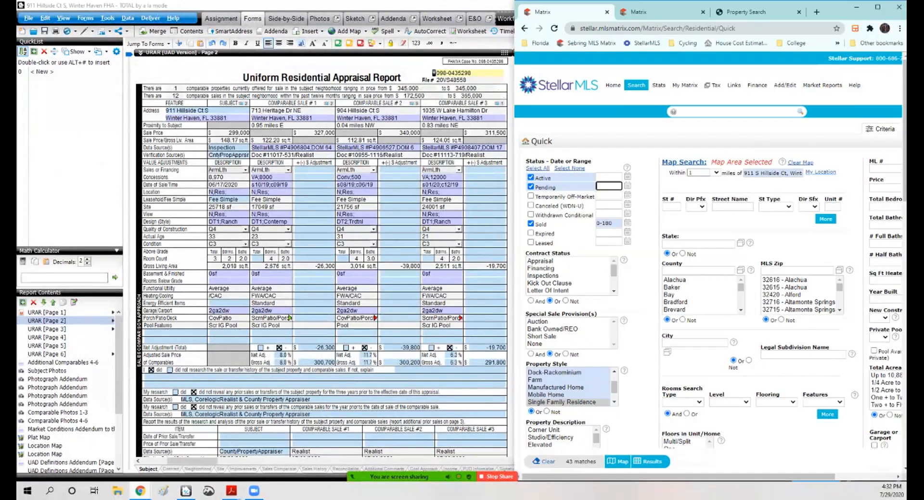
{"action": "left_click", "coordinate": [612, 223]}
{"action": "key", "text": "BackSpace"}
{"action": "key", "text": "BackSpace"}
{"action": "key", "text": "BackSpace"}
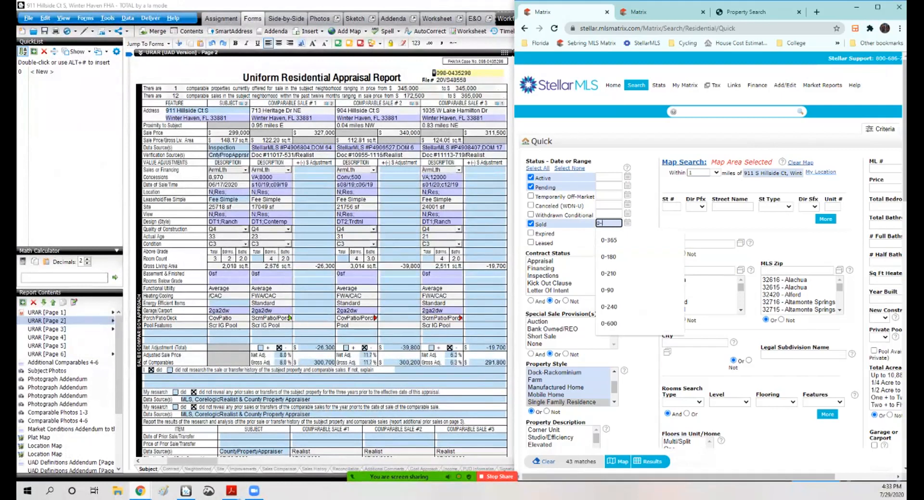
{"action": "type", "text": "365"}
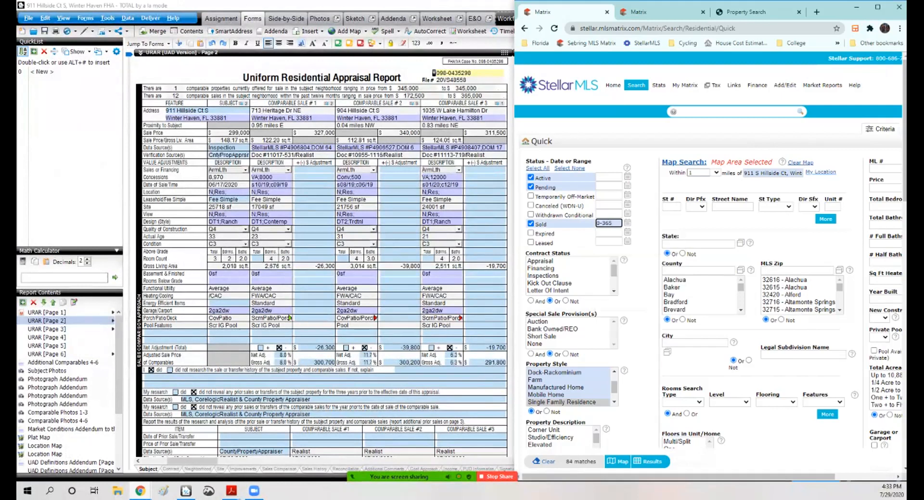
Step: Set the heated square footage criterion to 1700-2018
{"action": "left_click_drag", "start_coordinate": [679, 476], "coordinate": [738, 477]}
{"action": "left_click", "coordinate": [823, 280]}
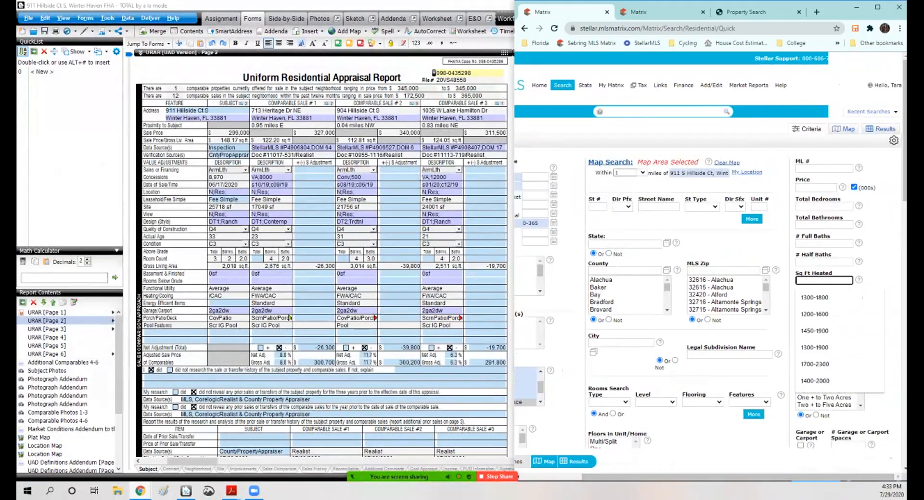
{"action": "type", "text": "1700-2"}
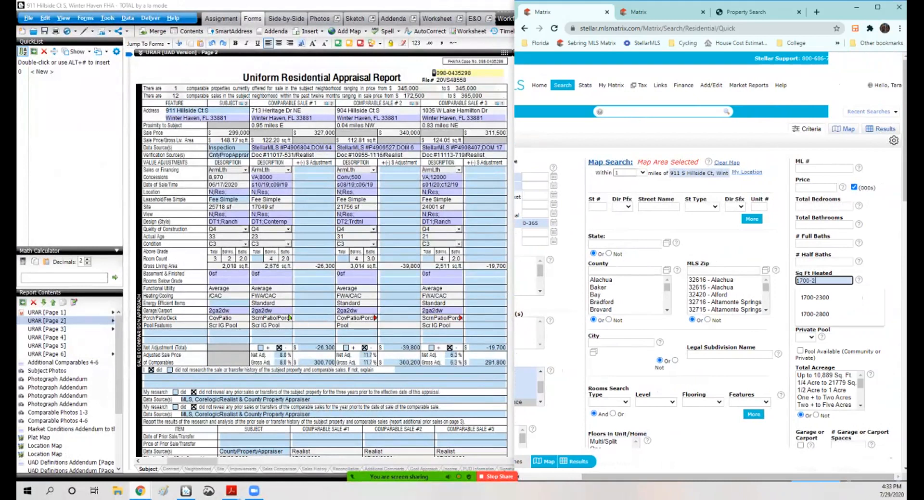
{"action": "type", "text": "018"}
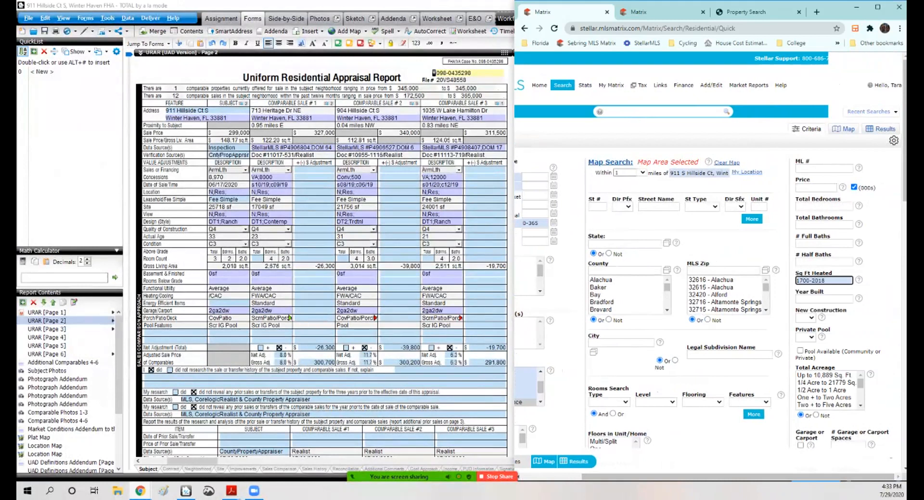
{"action": "left_click", "coordinate": [578, 461]}
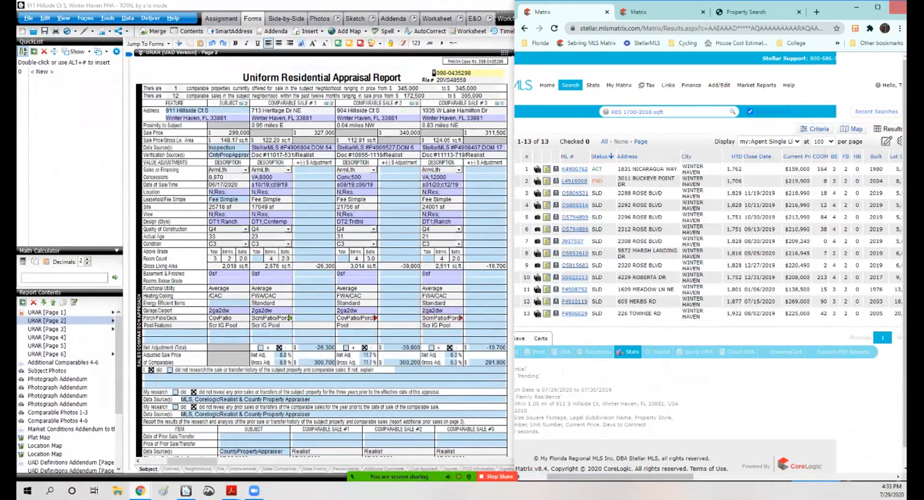
{"action": "left_click", "coordinate": [876, 7]}
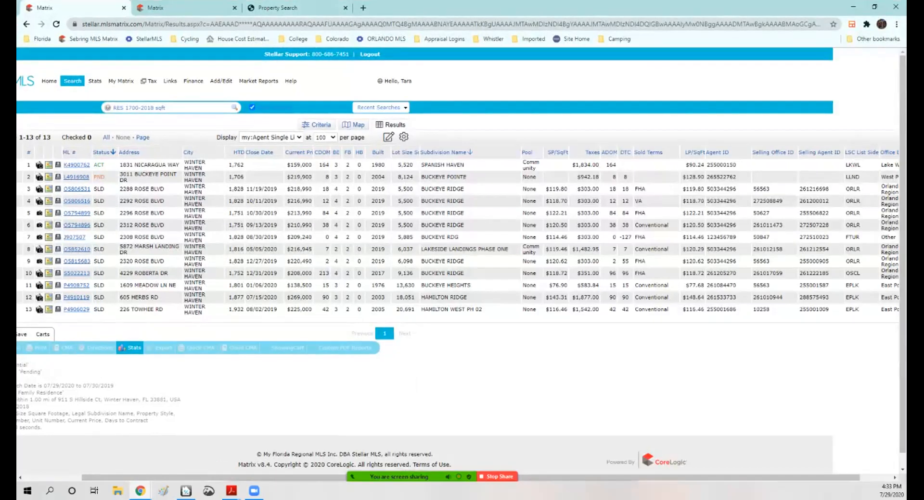
{"action": "left_click", "coordinate": [76, 297]}
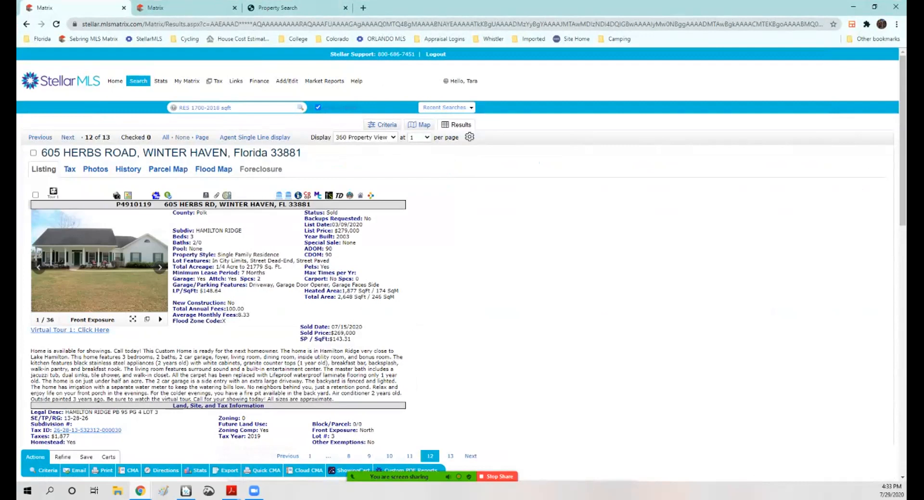
{"action": "scroll", "coordinate": [216, 289], "scroll_direction": "down", "scroll_amount": 3}
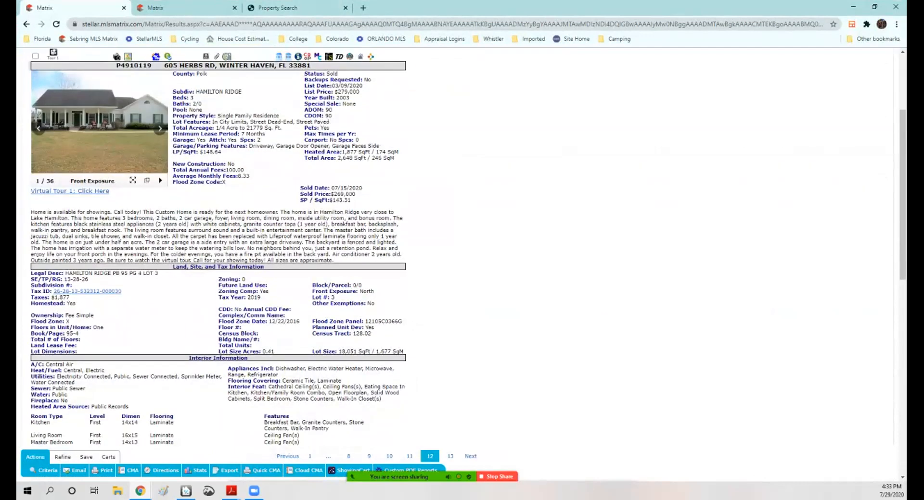
{"action": "scroll", "coordinate": [217, 288], "scroll_direction": "down", "scroll_amount": 4}
{"action": "scroll", "coordinate": [216, 288], "scroll_direction": "up", "scroll_amount": 6}
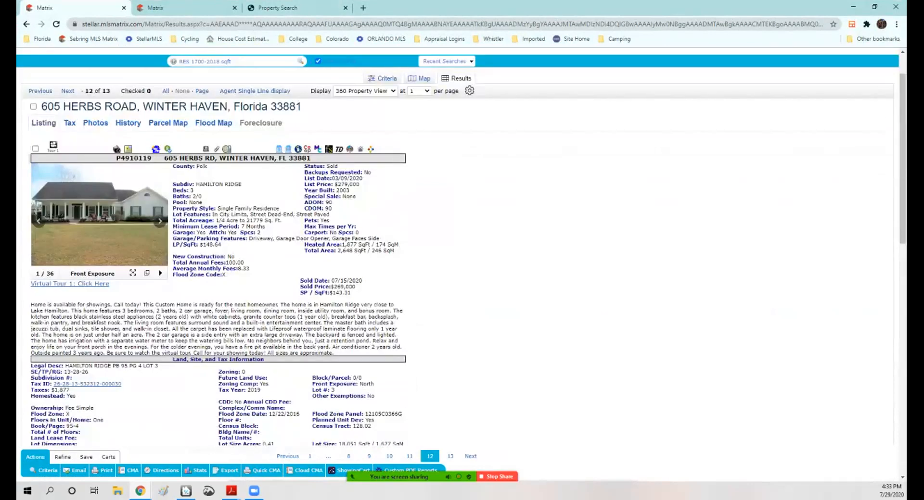
{"action": "left_click", "coordinate": [116, 149]}
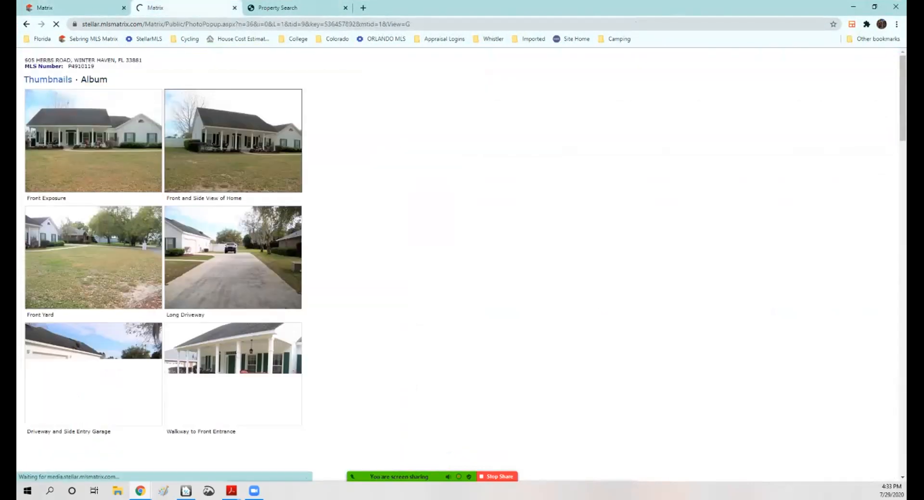
{"action": "scroll", "coordinate": [164, 260], "scroll_direction": "down", "scroll_amount": 14}
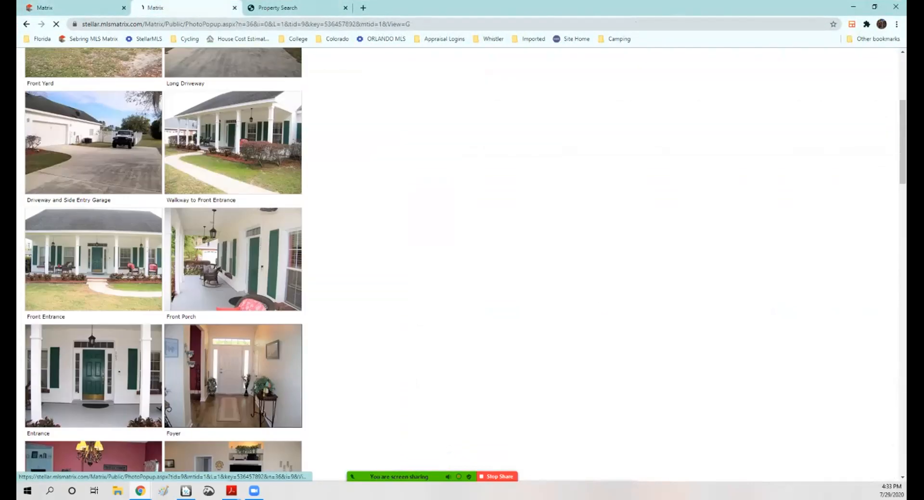
{"action": "scroll", "coordinate": [163, 260], "scroll_direction": "down", "scroll_amount": 20}
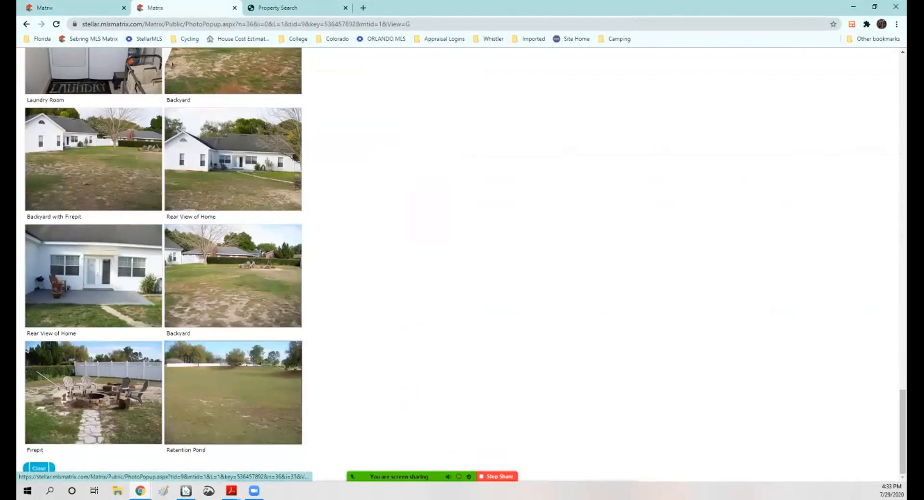
{"action": "scroll", "coordinate": [234, 392], "scroll_direction": "up", "scroll_amount": 20}
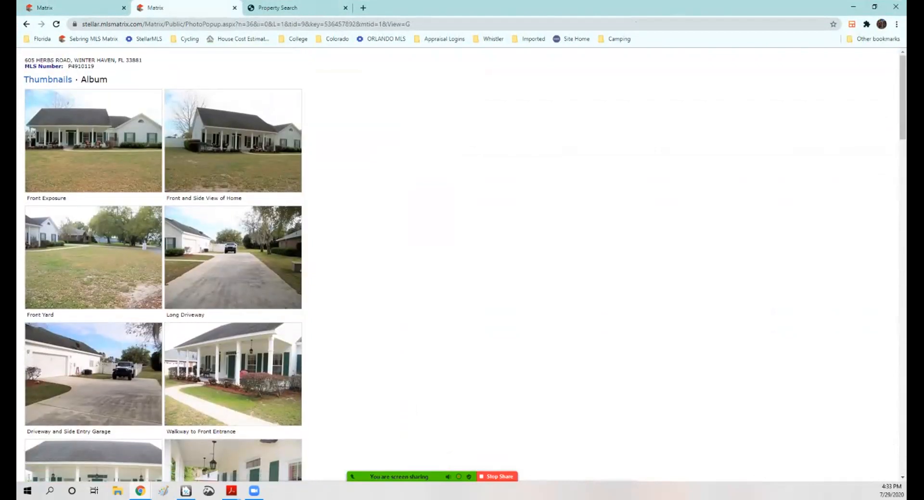
{"action": "left_click", "coordinate": [235, 8]}
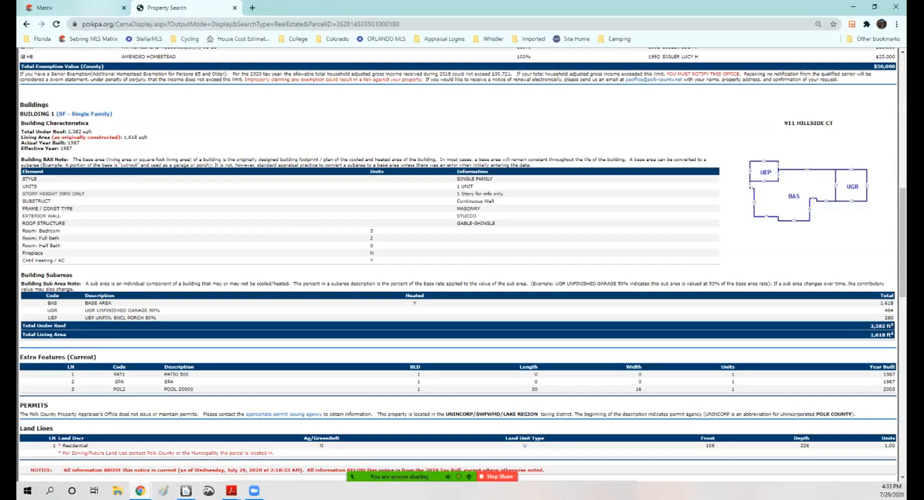
{"action": "left_click", "coordinate": [73, 7]}
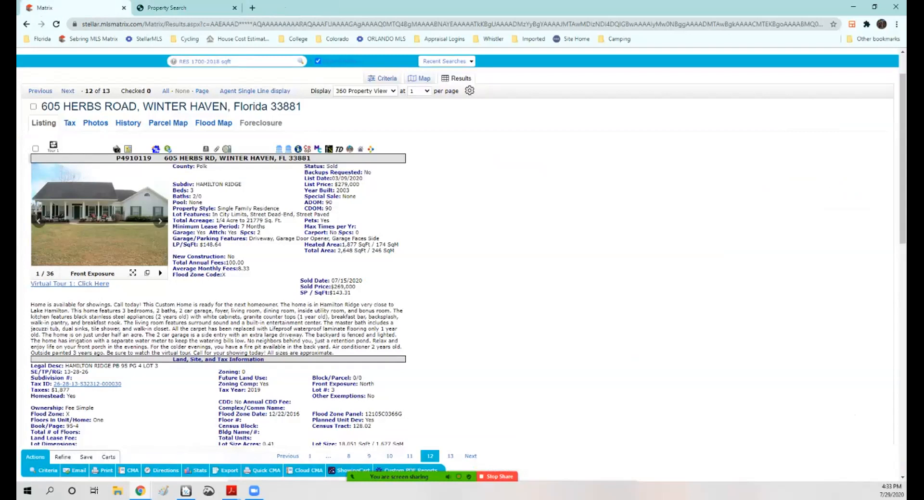
Step: Show the results as a single-line list sorted by distance
{"action": "left_click", "coordinate": [254, 90]}
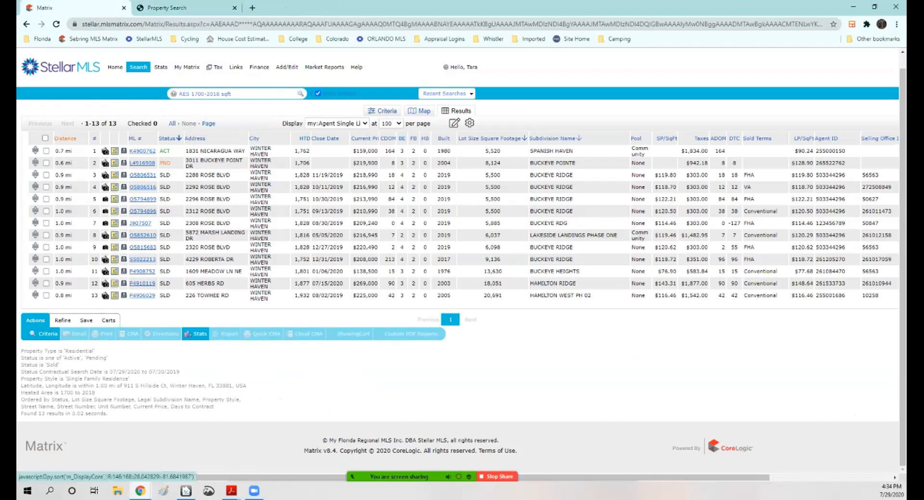
{"action": "left_click", "coordinate": [65, 138]}
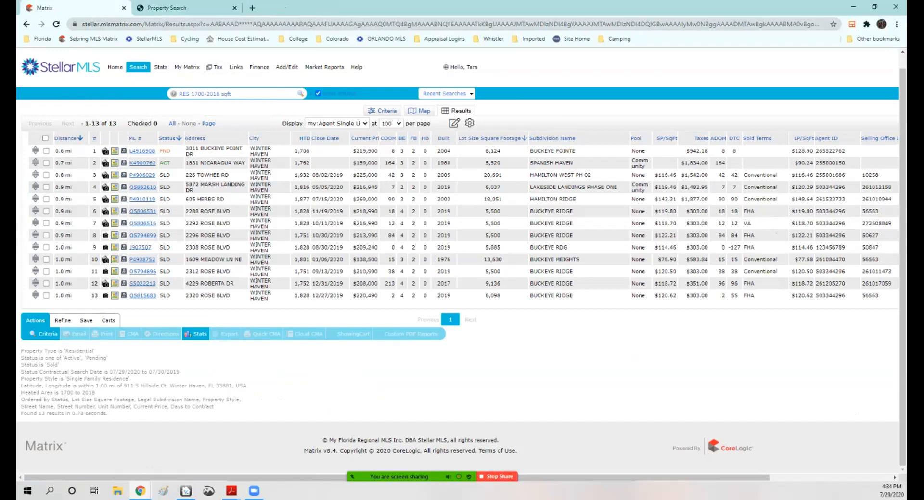
Step: Return to the search criteria and widen the map radius to 2 miles
{"action": "left_click", "coordinate": [386, 111]}
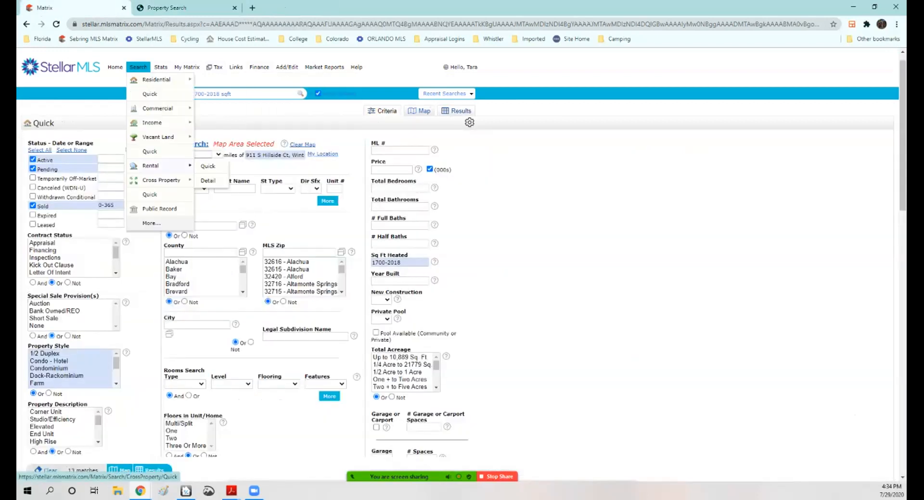
{"action": "left_click", "coordinate": [207, 154]}
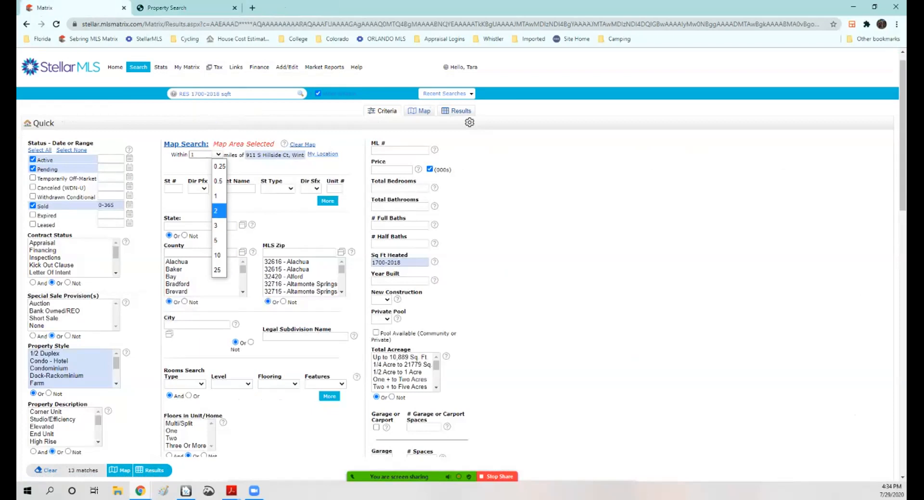
{"action": "left_click", "coordinate": [218, 210]}
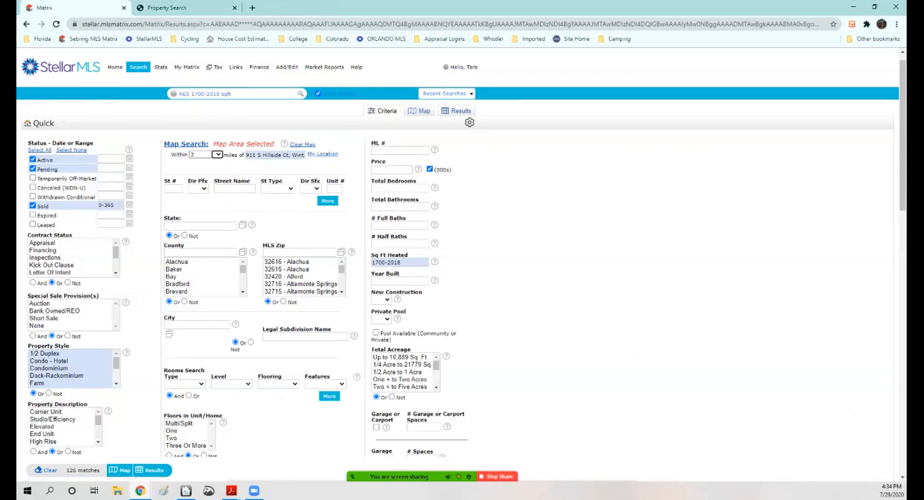
Step: Limit the status to Sold only and set the sold date range to 0-180 days
{"action": "left_click", "coordinate": [391, 170]}
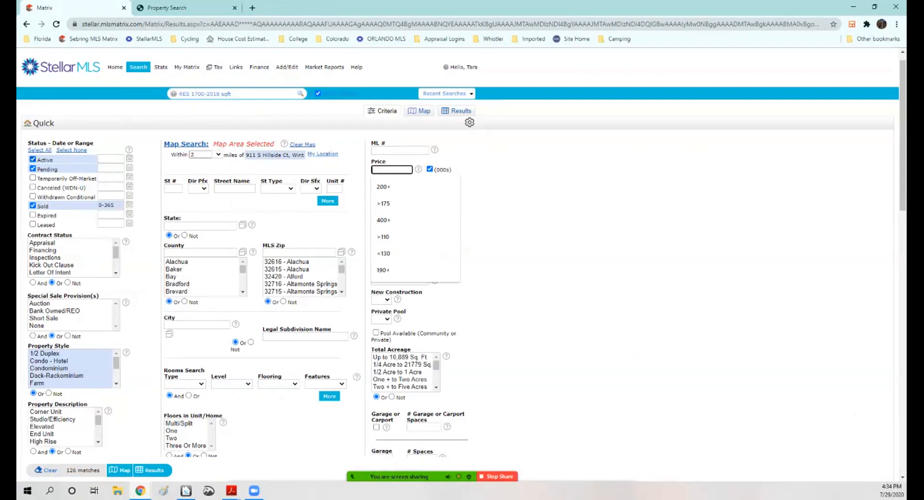
{"action": "left_click", "coordinate": [33, 159]}
{"action": "left_click", "coordinate": [32, 169]}
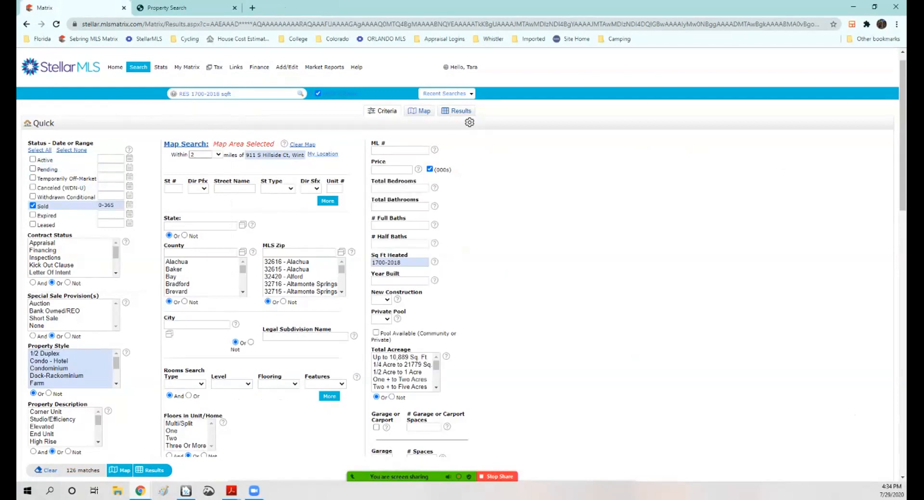
{"action": "left_click", "coordinate": [118, 206]}
{"action": "key", "text": "BackSpace"}
{"action": "key", "text": "BackSpace"}
{"action": "key", "text": "BackSpace"}
{"action": "type", "text": "180"}
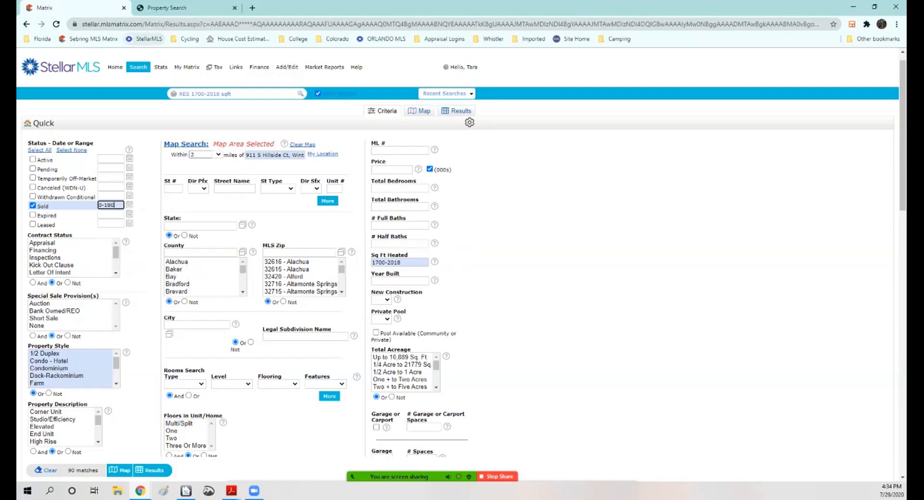
Step: Select Lake and Lake - Chain of Lakes in the Water Frontage criterion
{"action": "scroll", "coordinate": [457, 255], "scroll_direction": "down", "scroll_amount": 7}
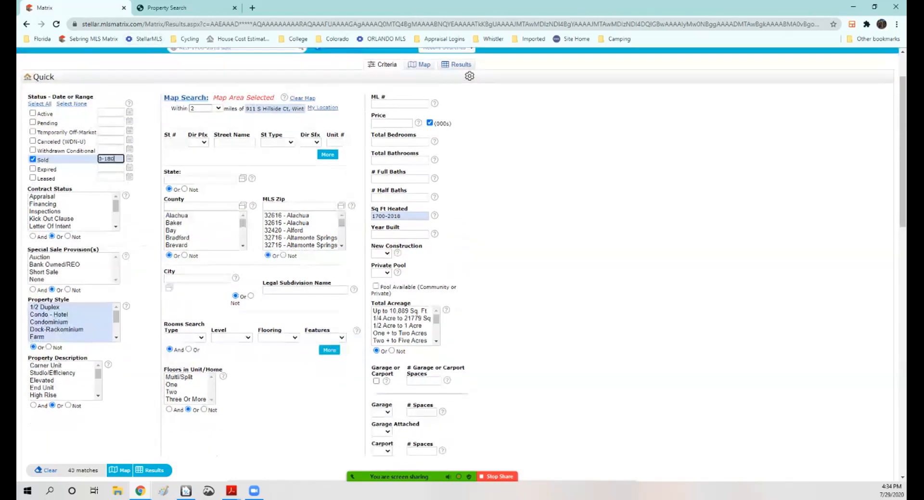
{"action": "left_click", "coordinate": [221, 280]}
{"action": "left_click", "coordinate": [221, 280]}
{"action": "left_click", "coordinate": [221, 279]}
{"action": "left_click", "coordinate": [221, 279]}
{"action": "left_click", "coordinate": [220, 279]}
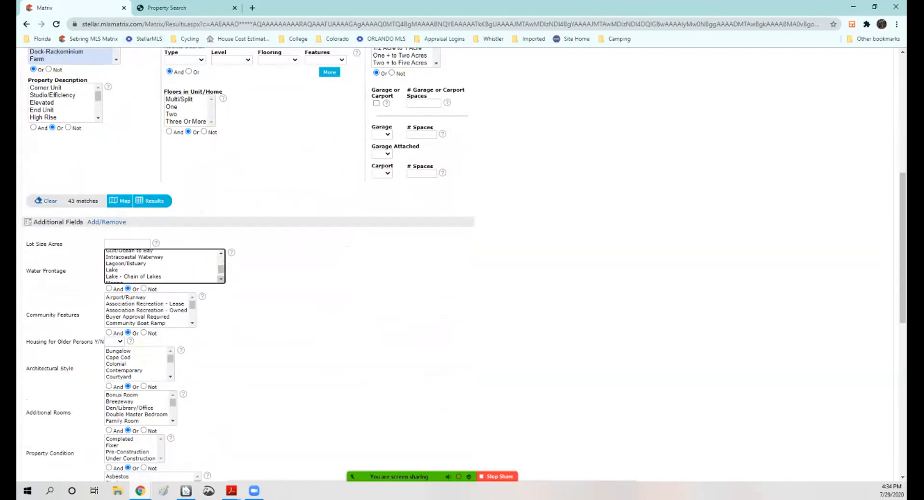
{"action": "left_click", "coordinate": [112, 270]}
{"action": "left_click", "coordinate": [133, 276], "text": "ctrl"}
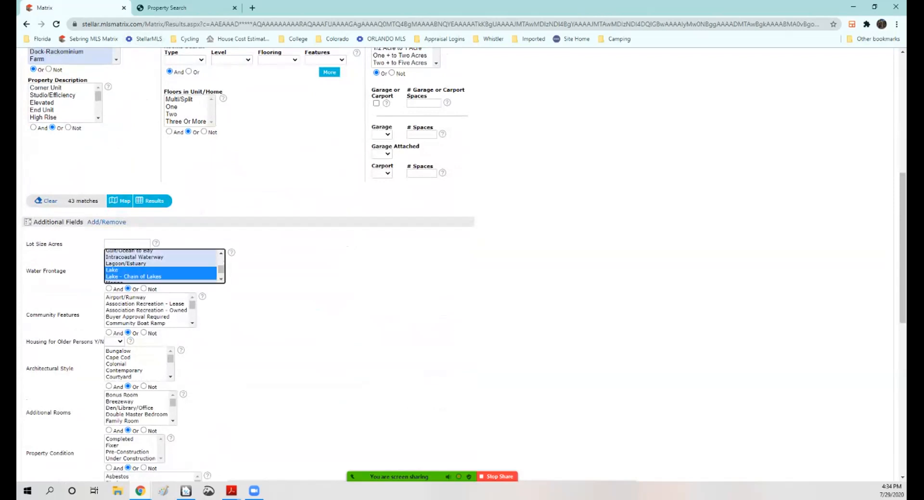
Step: Set the minimum price to over 250 (thousands) and widen the sold date range to 0-365 days
{"action": "scroll", "coordinate": [346, 260], "scroll_direction": "up", "scroll_amount": 7}
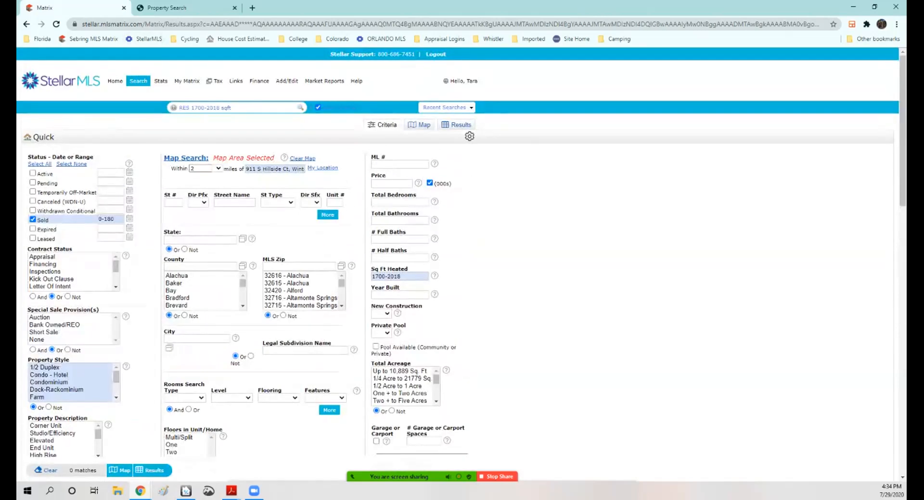
{"action": "left_click", "coordinate": [391, 184]}
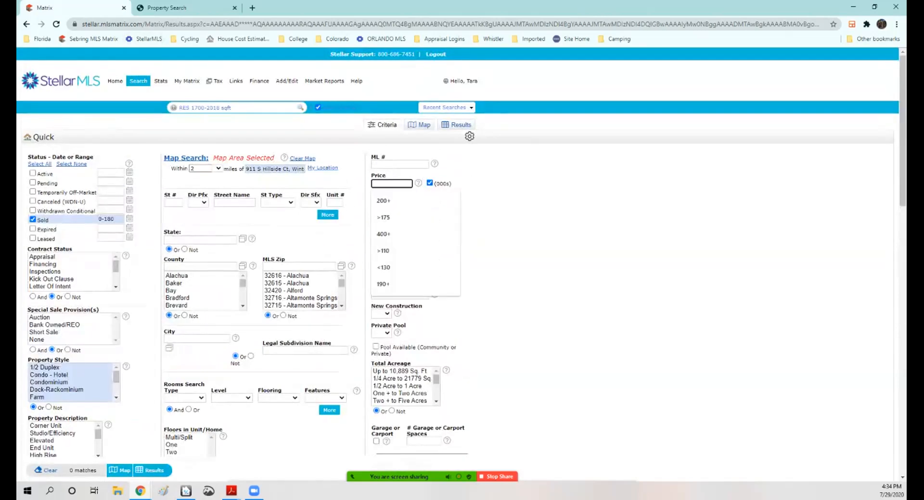
{"action": "type", "text": ">250"}
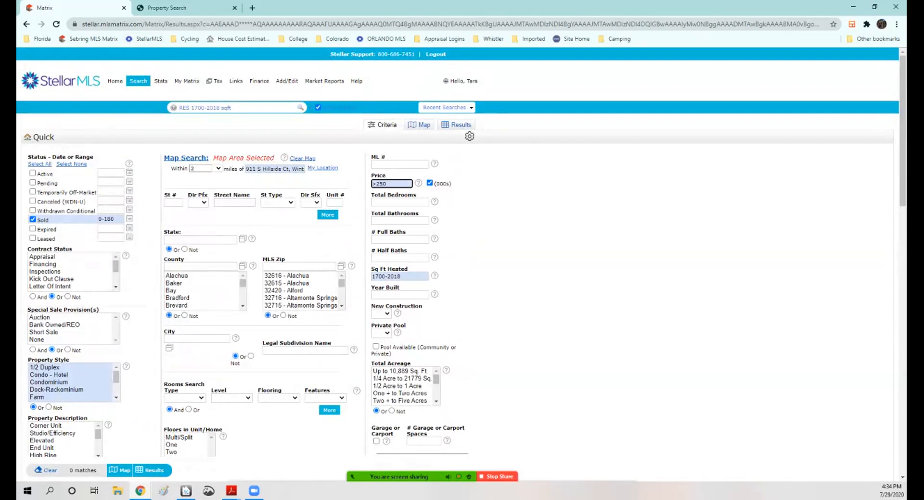
{"action": "scroll", "coordinate": [462, 264], "scroll_direction": "down", "scroll_amount": 2}
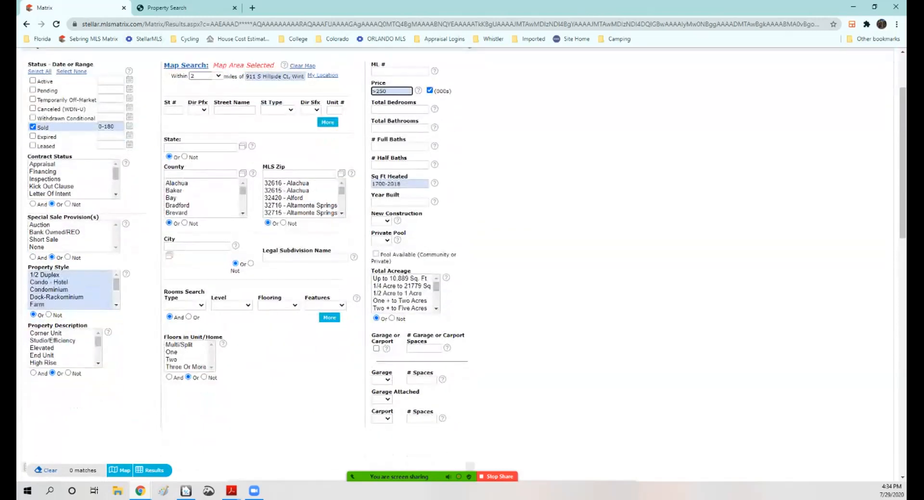
{"action": "mouse_move", "coordinate": [418, 90]}
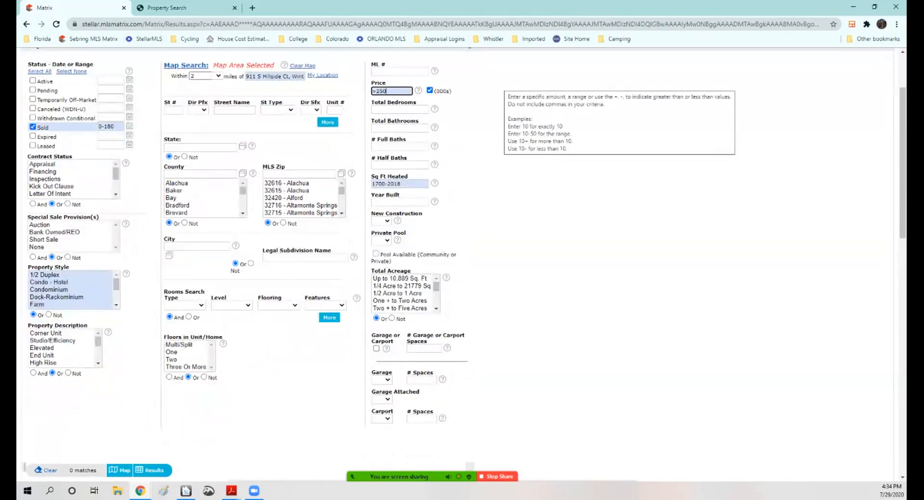
{"action": "left_click", "coordinate": [117, 127]}
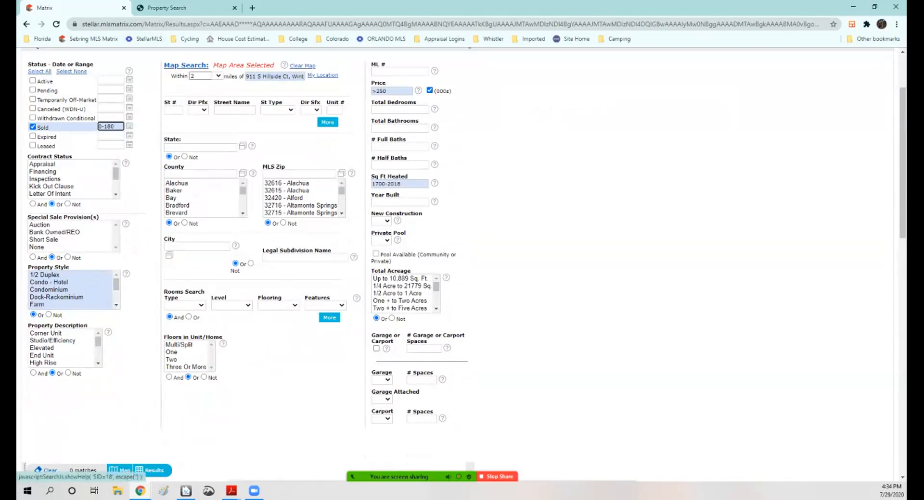
{"action": "key", "text": "BackSpace"}
{"action": "key", "text": "BackSpace"}
{"action": "key", "text": "BackSpace"}
{"action": "type", "text": "365"}
{"action": "left_click", "coordinate": [153, 471]}
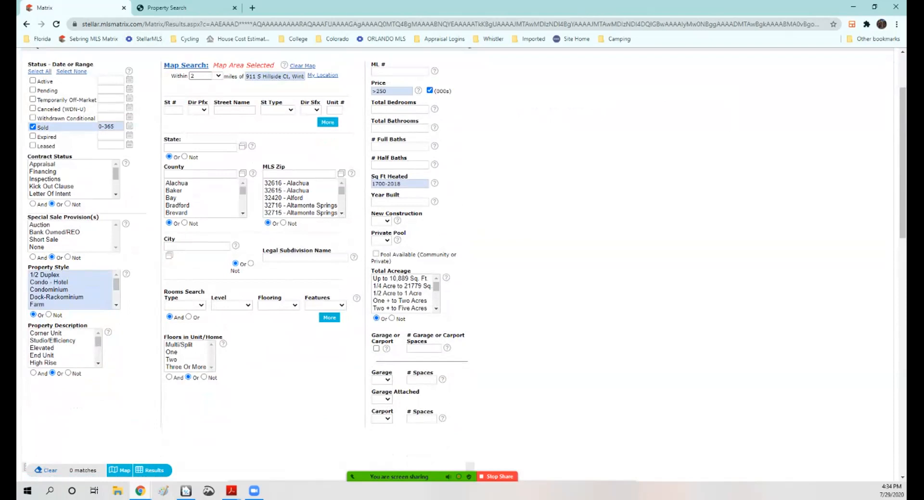
Step: Lower the minimum price step by step to over 200 (thousands)
{"action": "left_click", "coordinate": [391, 91]}
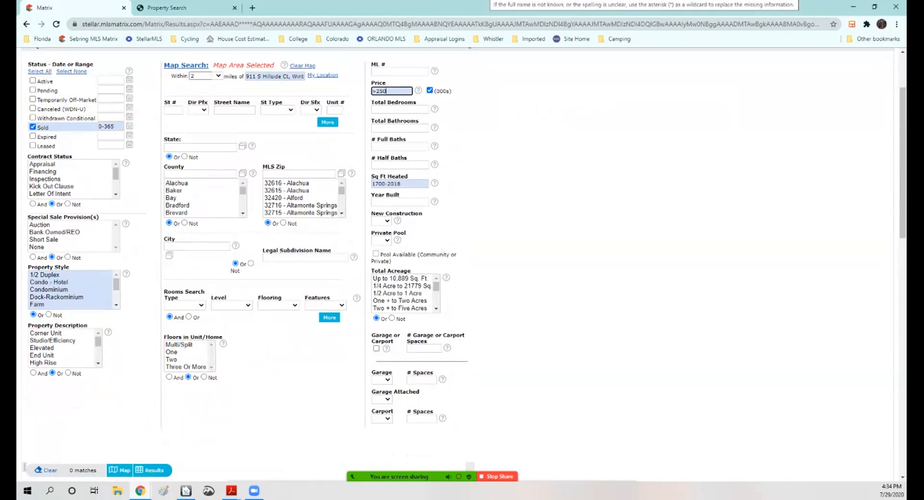
{"action": "key", "text": "BackSpace"}
{"action": "key", "text": "BackSpace"}
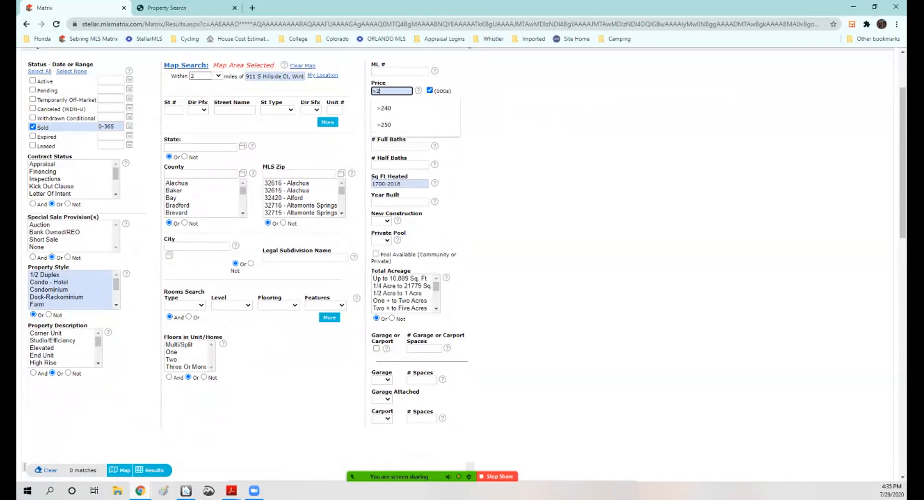
{"action": "type", "text": "40"}
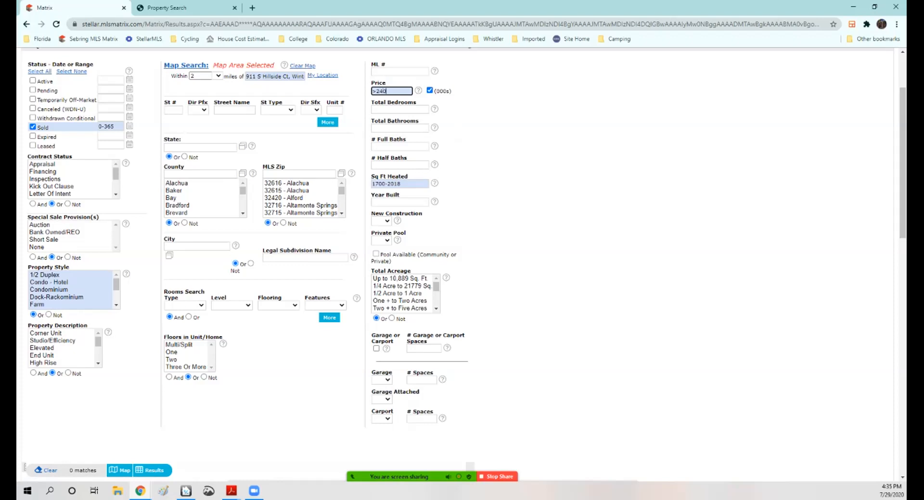
{"action": "key", "text": "BackSpace"}
{"action": "key", "text": "BackSpace"}
{"action": "type", "text": "30"}
{"action": "key", "text": "BackSpace"}
{"action": "key", "text": "BackSpace"}
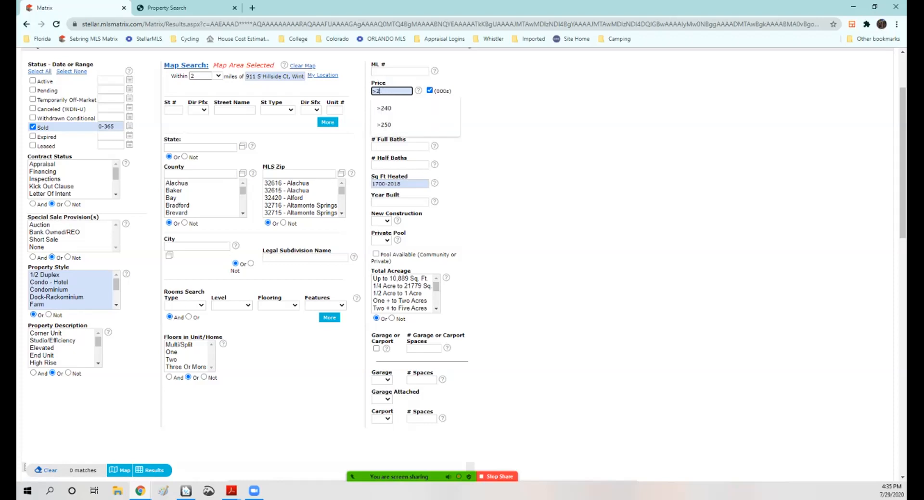
{"action": "type", "text": "2"}
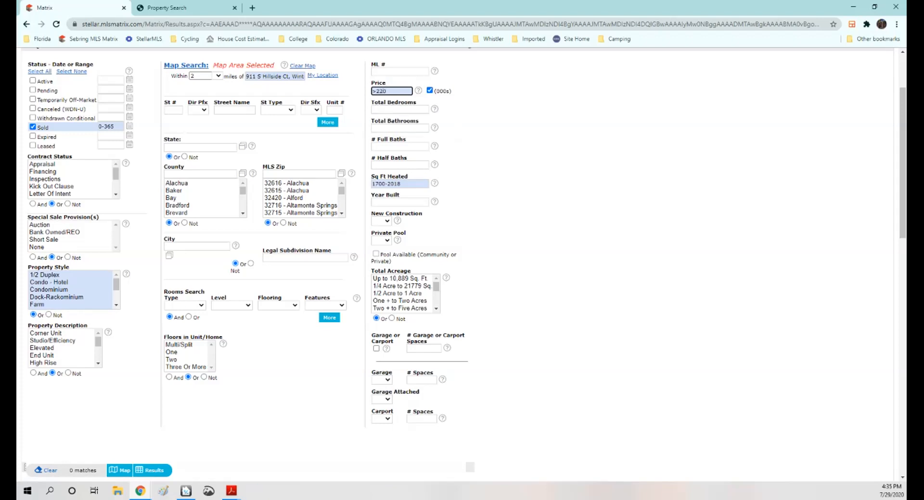
{"action": "type", "text": "0"}
{"action": "key", "text": "Tab"}
{"action": "left_click", "coordinate": [389, 91]}
{"action": "key", "text": "BackSpace"}
{"action": "key", "text": "BackSpace"}
{"action": "key", "text": "BackSpace"}
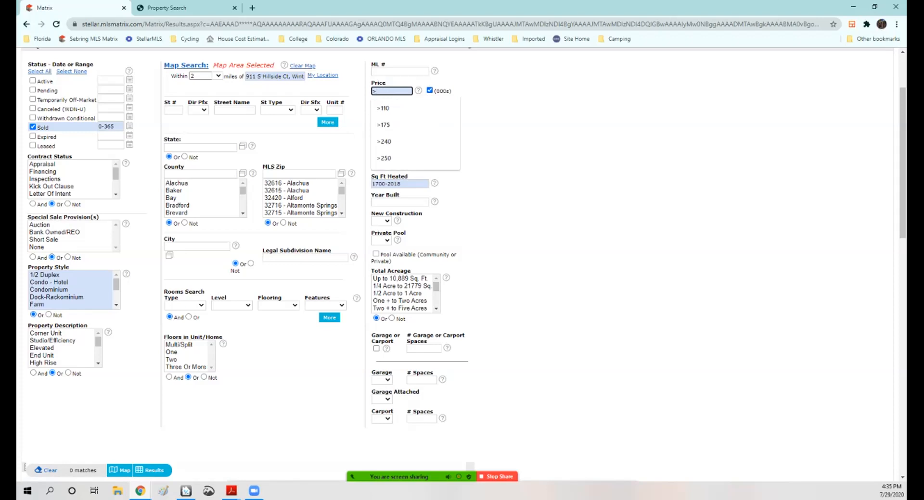
{"action": "type", "text": "200"}
{"action": "key", "text": "Tab"}
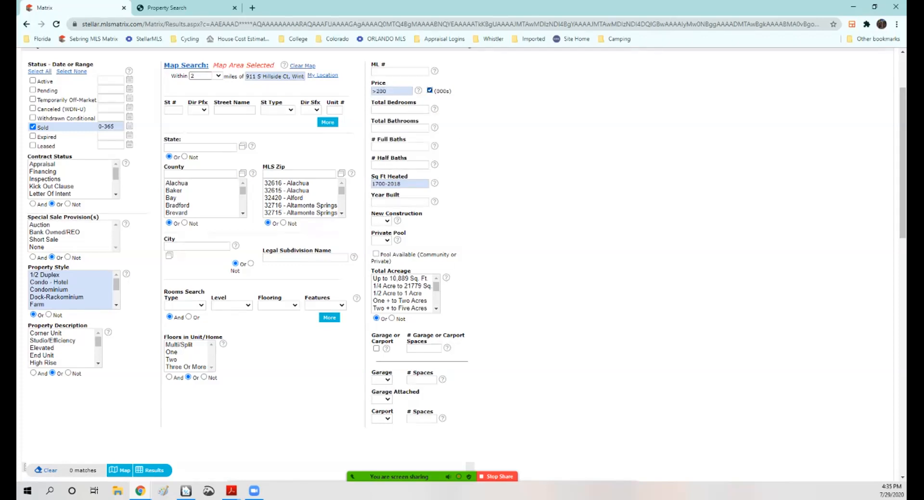
Step: Switch the Water Frontage criterion to Not so lake properties are excluded
{"action": "scroll", "coordinate": [461, 262], "scroll_direction": "up", "scroll_amount": 1}
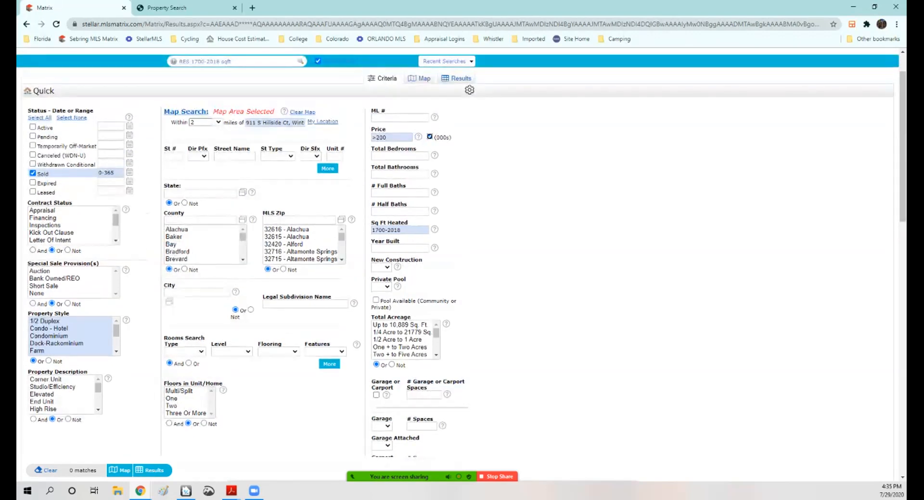
{"action": "scroll", "coordinate": [461, 260], "scroll_direction": "down", "scroll_amount": 4}
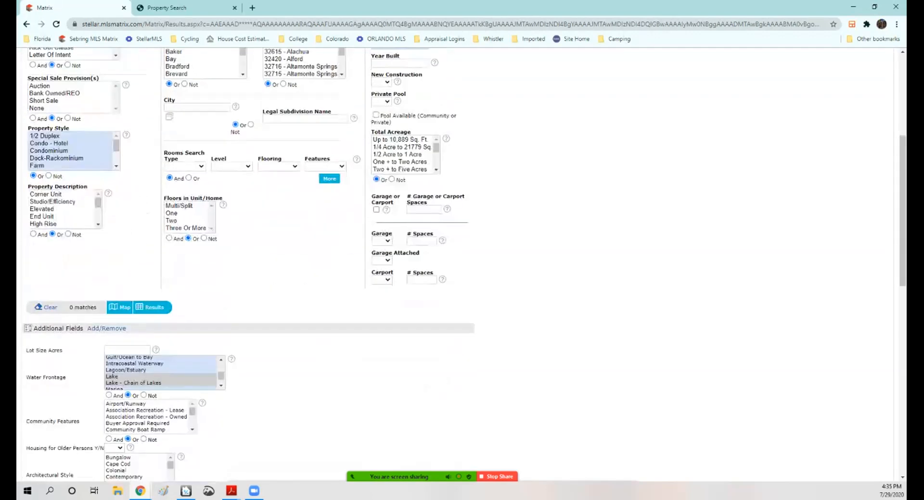
{"action": "scroll", "coordinate": [461, 260], "scroll_direction": "down", "scroll_amount": 1}
{"action": "left_click", "coordinate": [143, 350]}
{"action": "scroll", "coordinate": [461, 260], "scroll_direction": "up", "scroll_amount": 4}
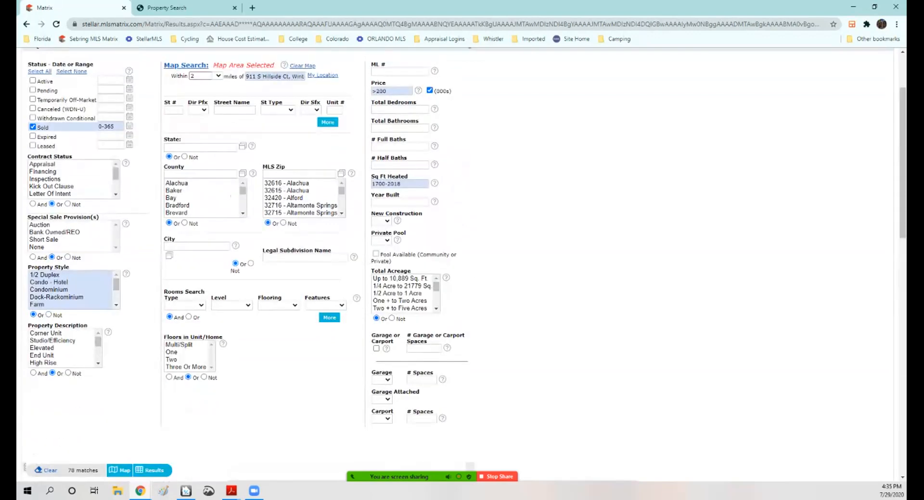
Step: Set the minimum price back to over 250 (thousands) and show the search results
{"action": "left_click", "coordinate": [387, 91]}
{"action": "key", "text": "BackSpace"}
{"action": "key", "text": "BackSpace"}
{"action": "type", "text": "50"}
{"action": "scroll", "coordinate": [461, 260], "scroll_direction": "down", "scroll_amount": 2}
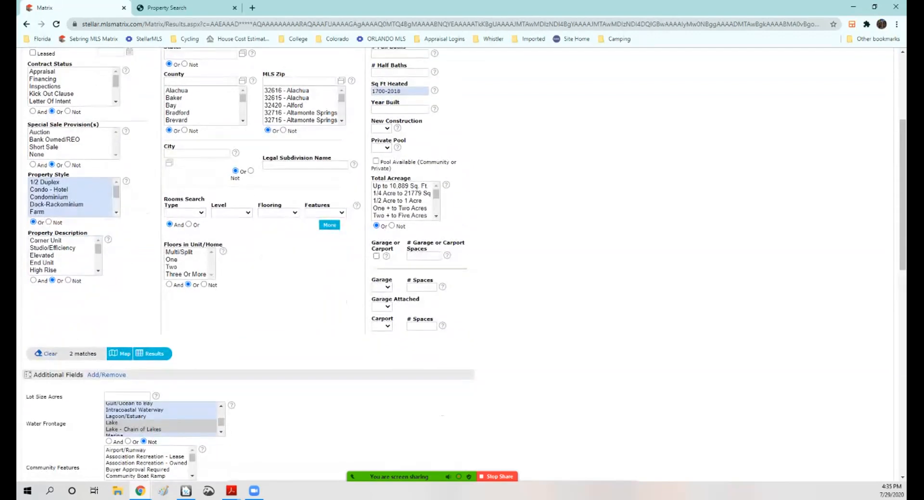
{"action": "left_click", "coordinate": [154, 354]}
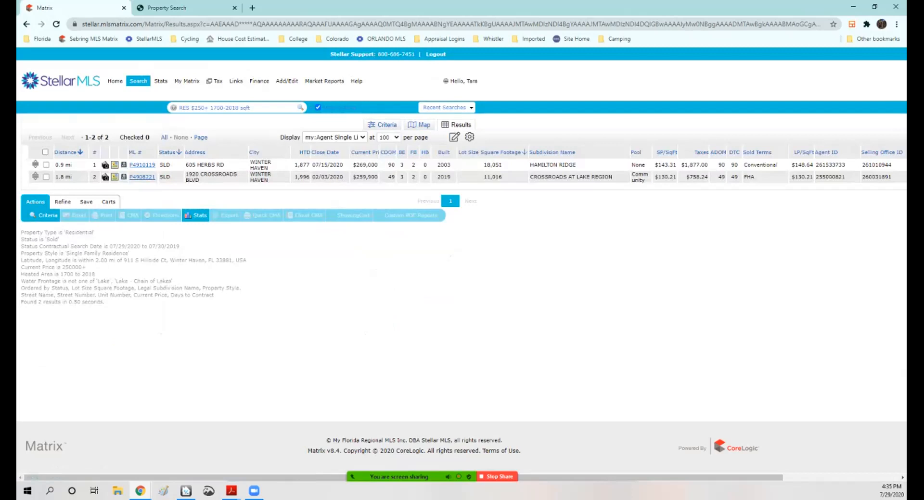
{"action": "left_click_drag", "start_coordinate": [225, 165], "coordinate": [186, 165]}
{"action": "left_click_drag", "start_coordinate": [200, 181], "coordinate": [185, 174]}
{"action": "double_click", "coordinate": [443, 177]}
{"action": "left_click", "coordinate": [105, 176]}
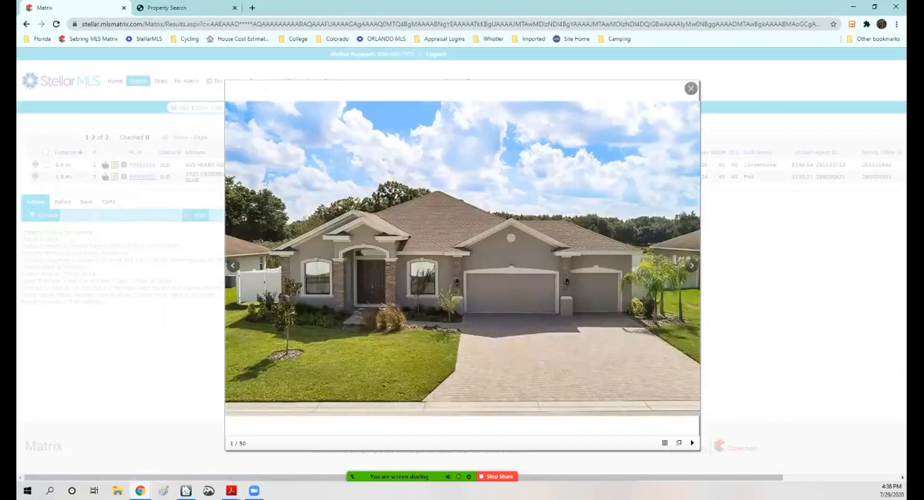
{"action": "left_click", "coordinate": [691, 265]}
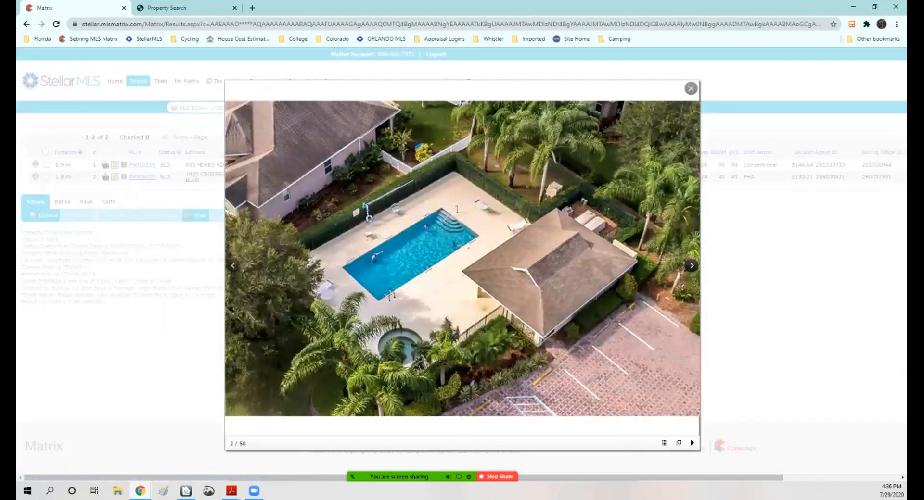
{"action": "left_click", "coordinate": [691, 265]}
{"action": "left_click", "coordinate": [691, 265]}
{"action": "left_click", "coordinate": [691, 265]}
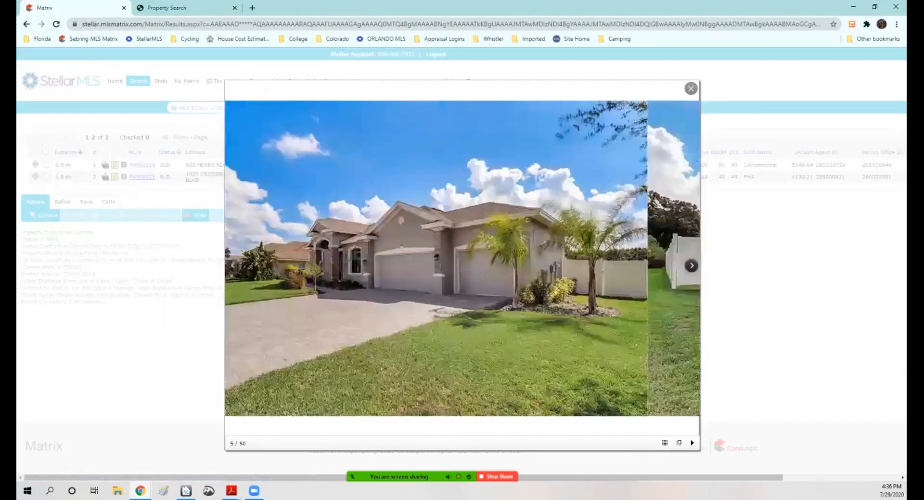
{"action": "left_click", "coordinate": [691, 265]}
{"action": "left_click", "coordinate": [691, 265]}
{"action": "left_click", "coordinate": [691, 265]}
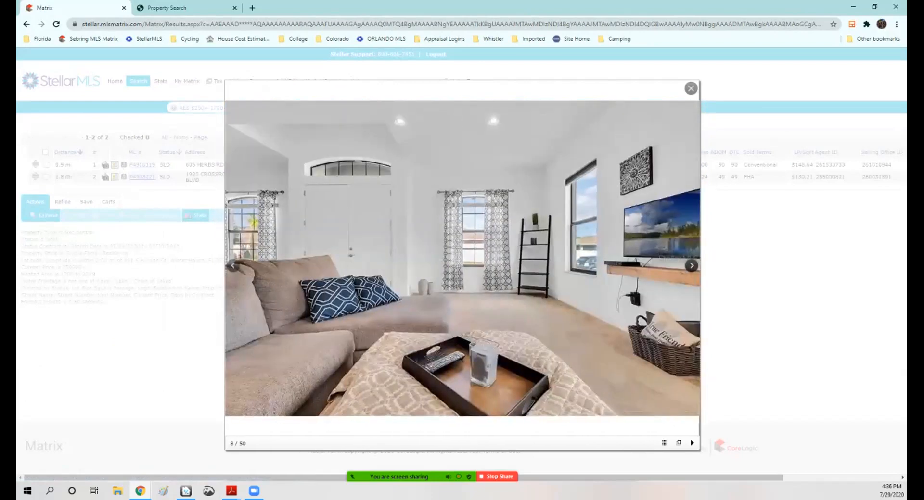
{"action": "left_click", "coordinate": [691, 265]}
{"action": "left_click", "coordinate": [692, 265]}
{"action": "left_click", "coordinate": [691, 265]}
{"action": "left_click", "coordinate": [691, 265]}
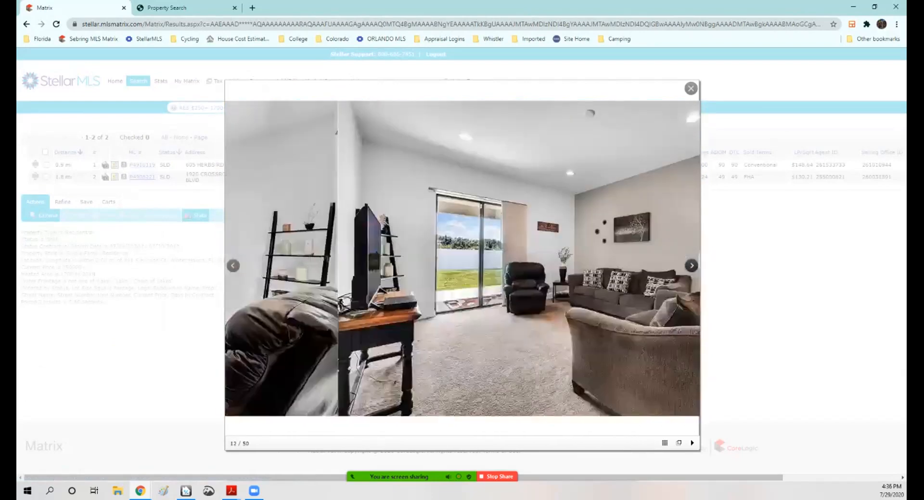
{"action": "left_click", "coordinate": [691, 265]}
{"action": "left_click", "coordinate": [691, 266]}
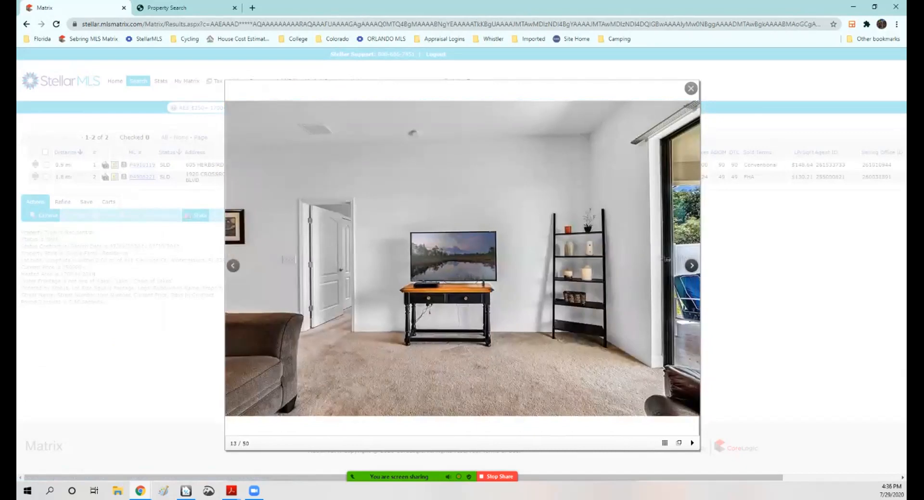
{"action": "left_click", "coordinate": [692, 265]}
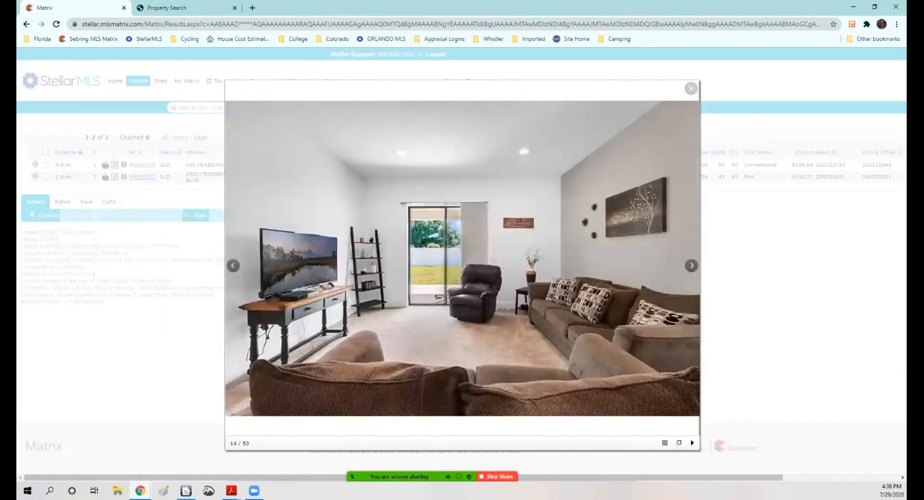
{"action": "left_click", "coordinate": [690, 88]}
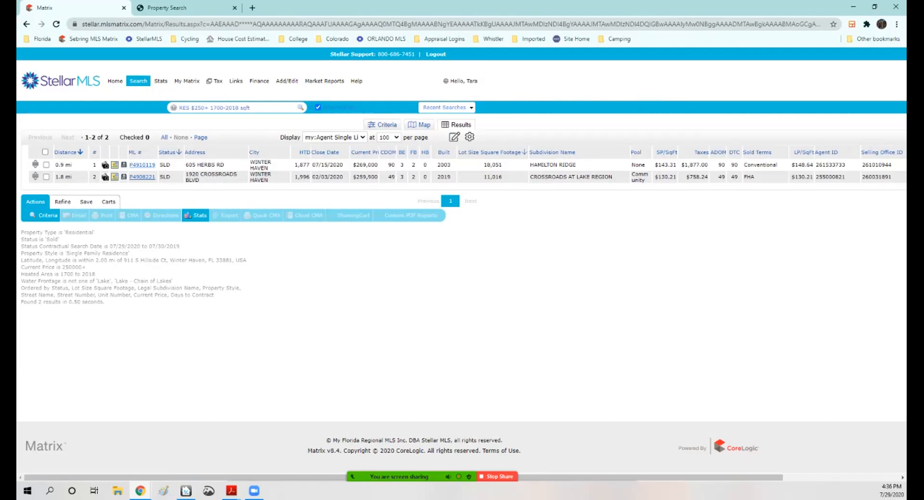
{"action": "left_click", "coordinate": [46, 165]}
{"action": "left_click", "coordinate": [229, 216]}
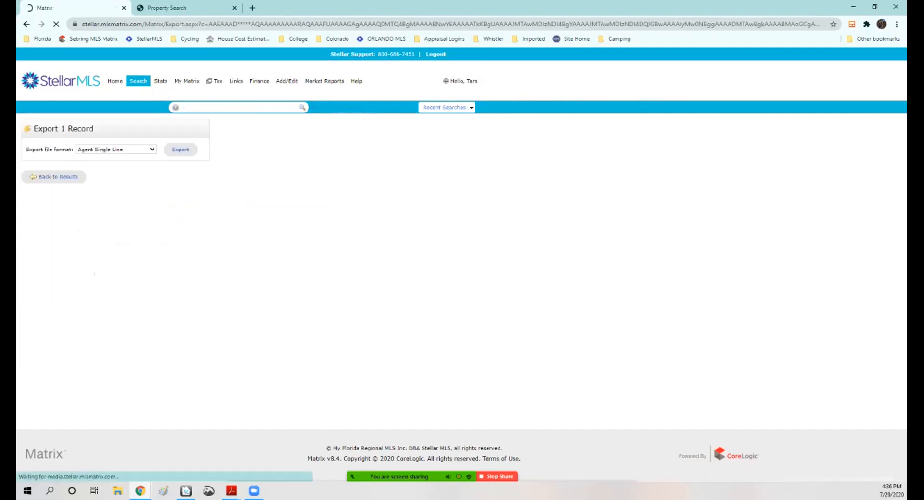
{"action": "left_click", "coordinate": [116, 149]}
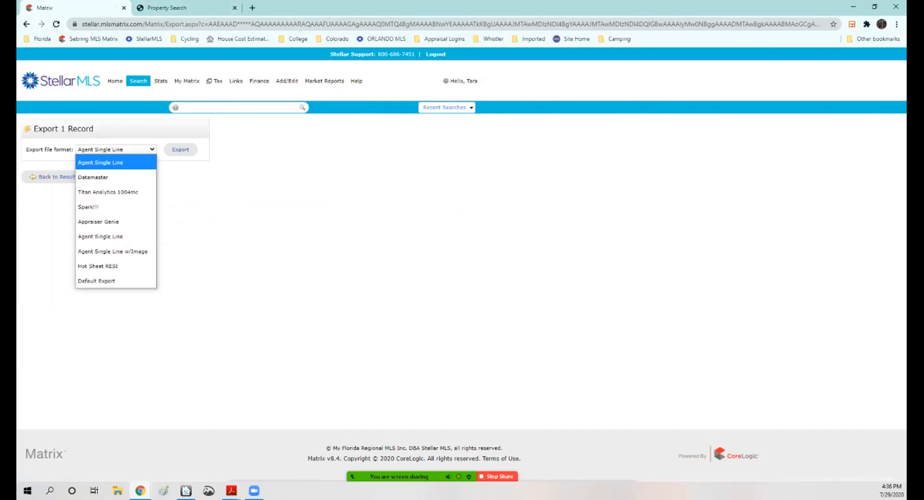
{"action": "left_click", "coordinate": [88, 207]}
{"action": "left_click", "coordinate": [180, 149]}
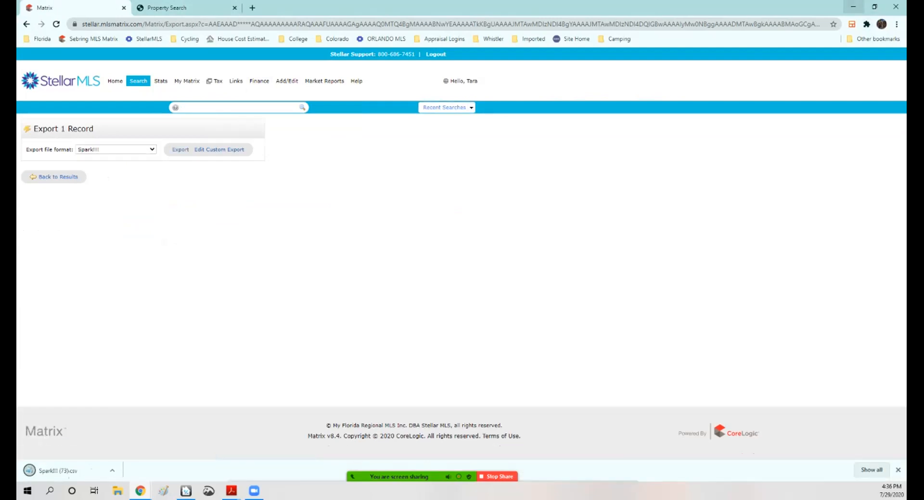
{"action": "left_click", "coordinate": [62, 471]}
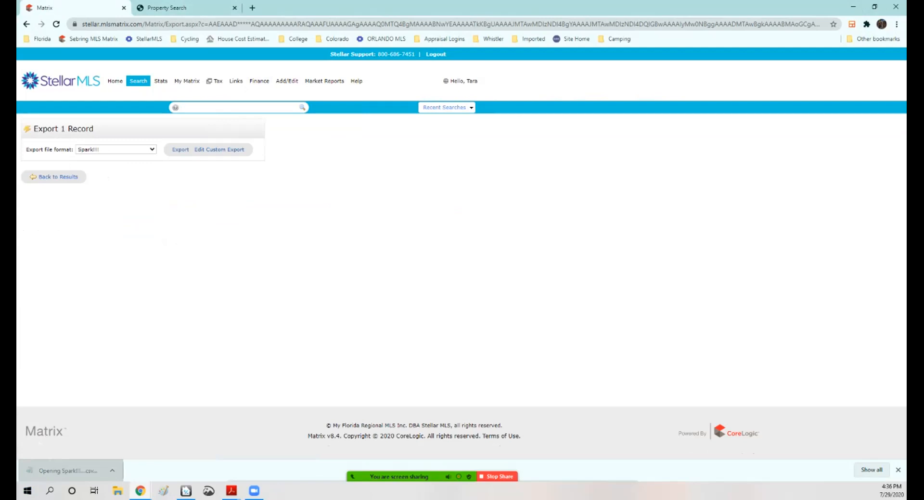
Step: In the side-by-side comparables grid, shift comparables 3, 2 and 1 one column right to free the Sale #1 slot
{"action": "left_click", "coordinate": [853, 6]}
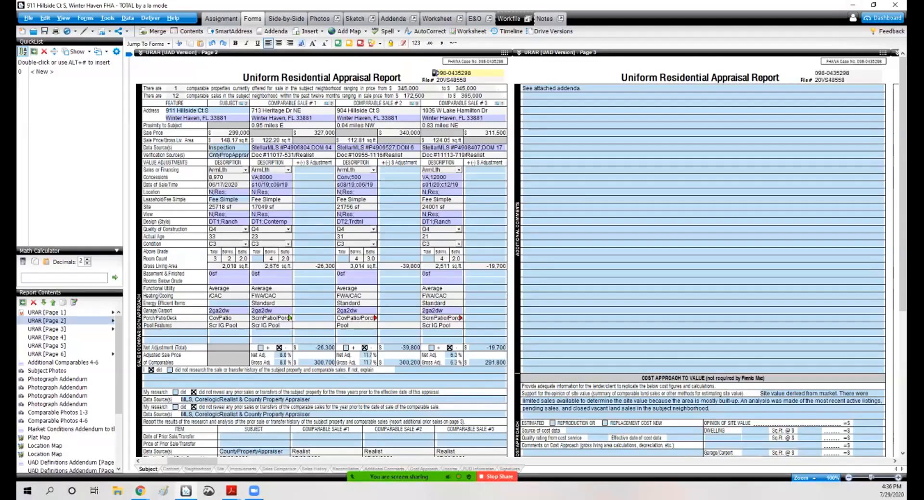
{"action": "left_click", "coordinate": [286, 18]}
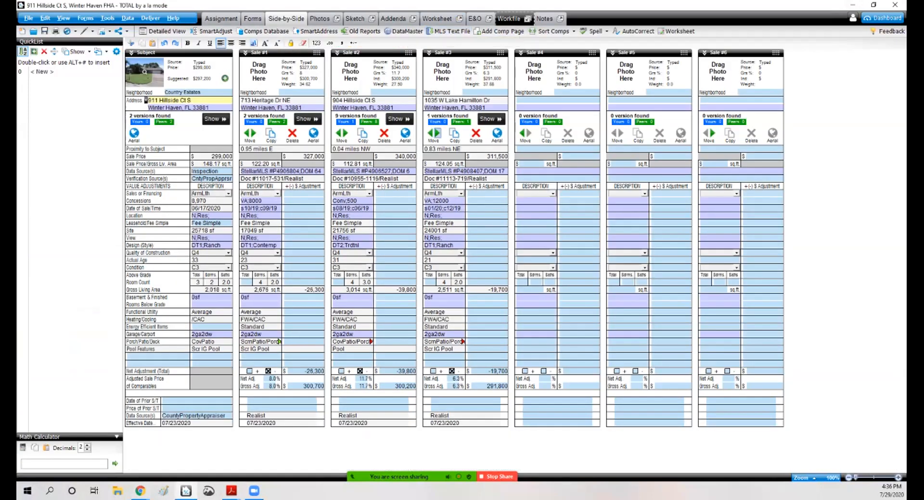
{"action": "left_click", "coordinate": [437, 133]}
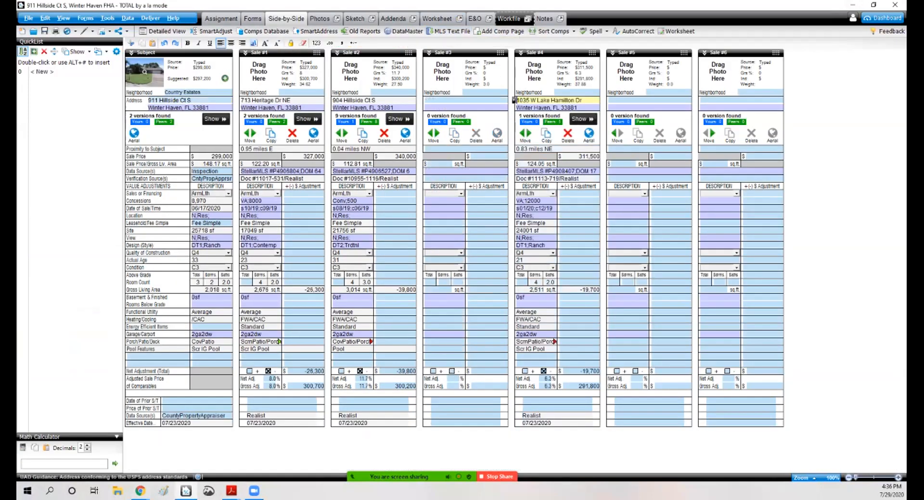
{"action": "left_click", "coordinate": [342, 133]}
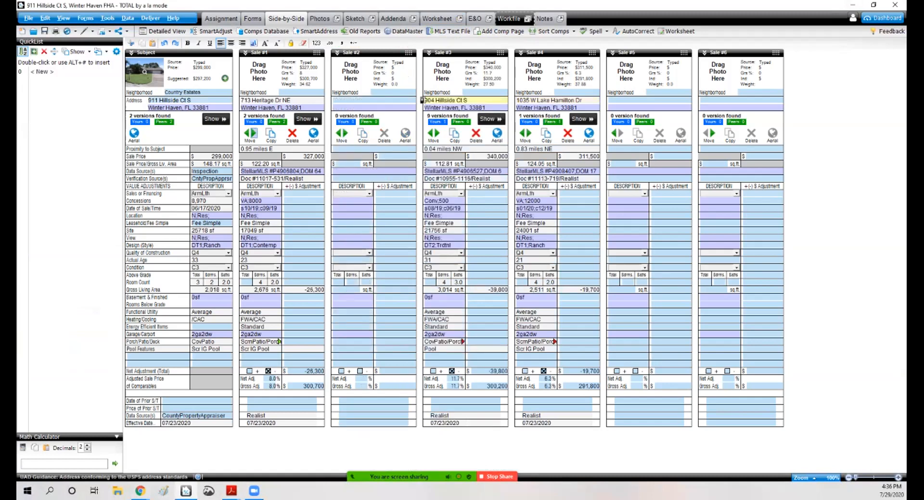
{"action": "left_click", "coordinate": [250, 132]}
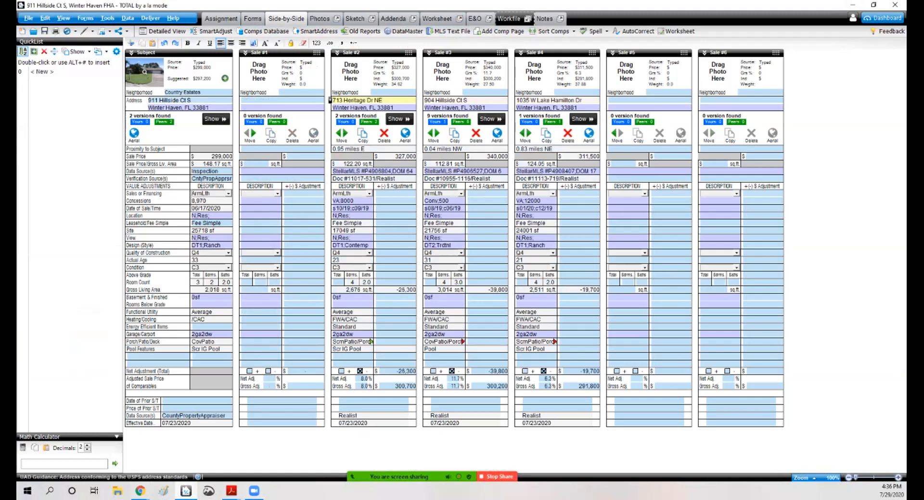
Step: Launch Spark, set the effective date to July 29, 2020, and upload the exported MLS file as comparables
{"action": "left_click", "coordinate": [261, 208]}
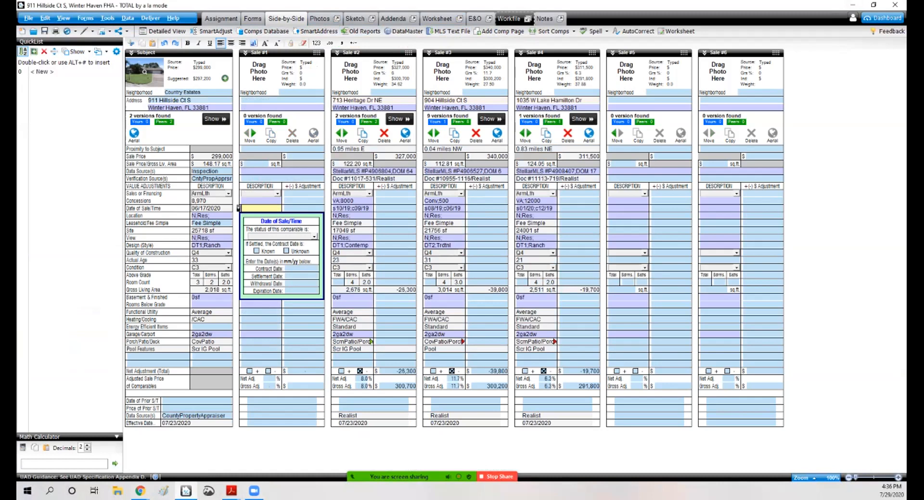
{"action": "left_click", "coordinate": [127, 17]}
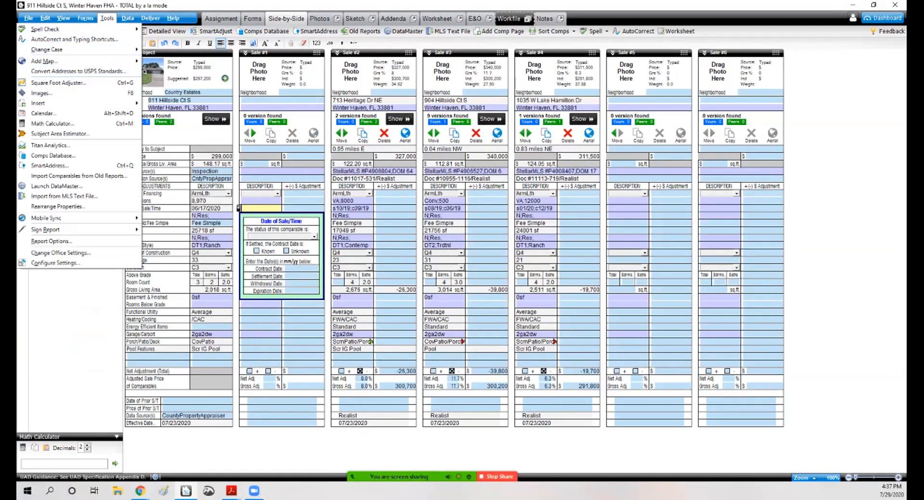
{"action": "left_click", "coordinate": [77, 90]}
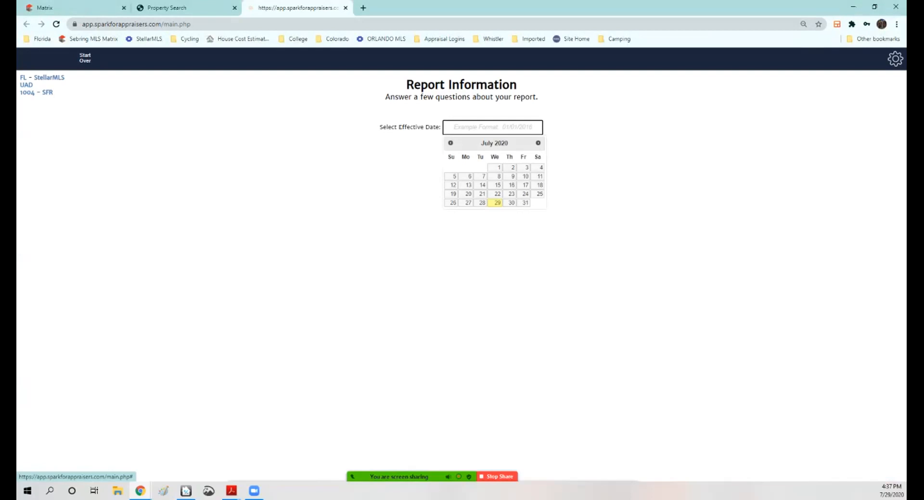
{"action": "left_click", "coordinate": [497, 203]}
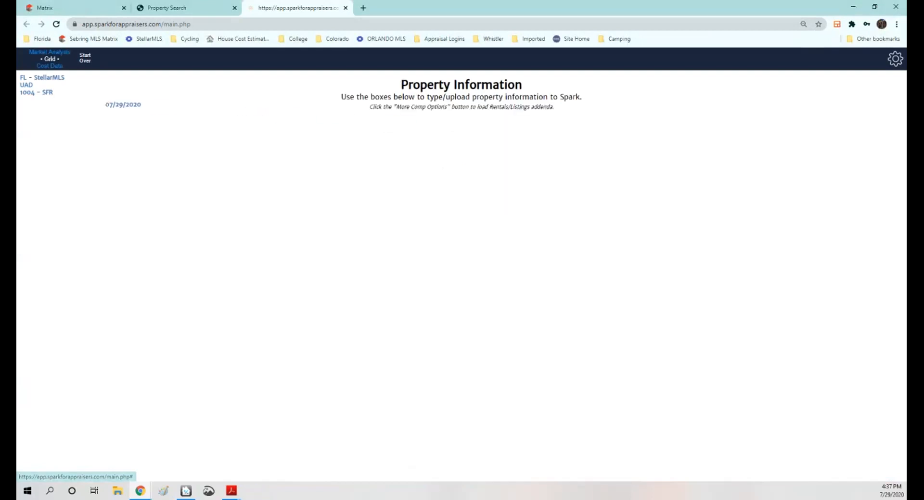
{"action": "left_click", "coordinate": [593, 178]}
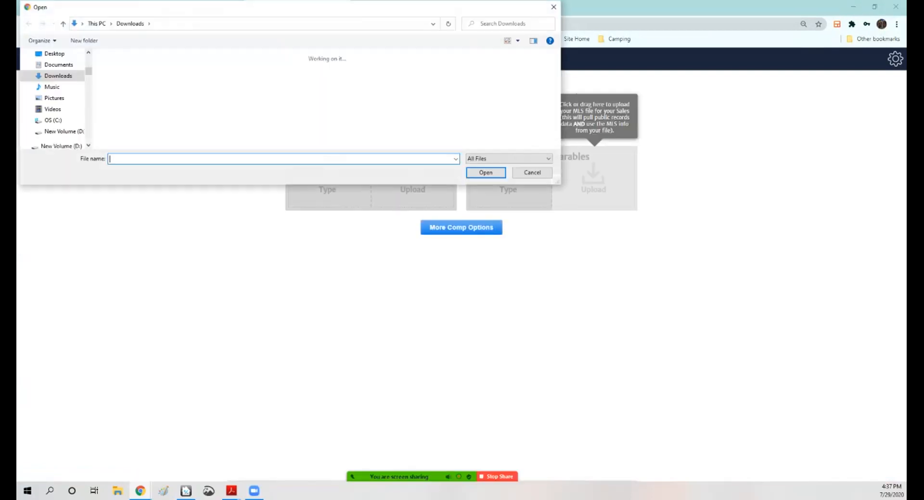
{"action": "double_click", "coordinate": [117, 79]}
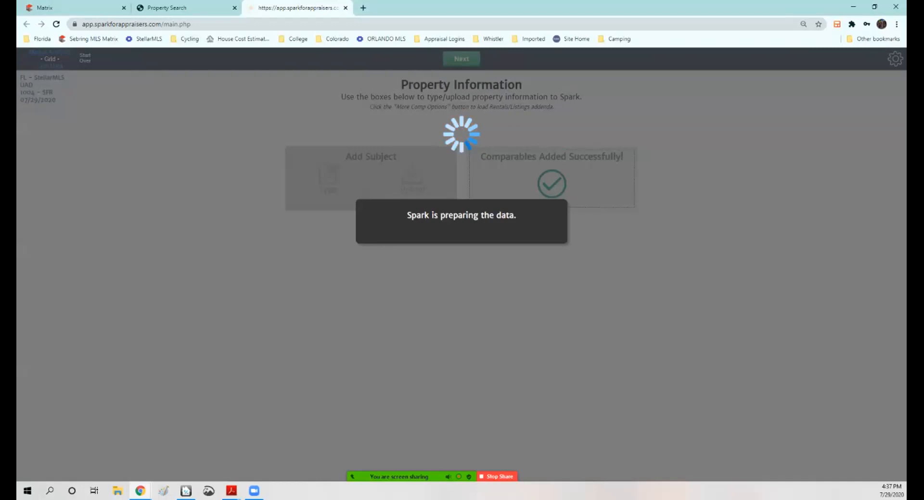
{"action": "left_click", "coordinate": [202, 8]}
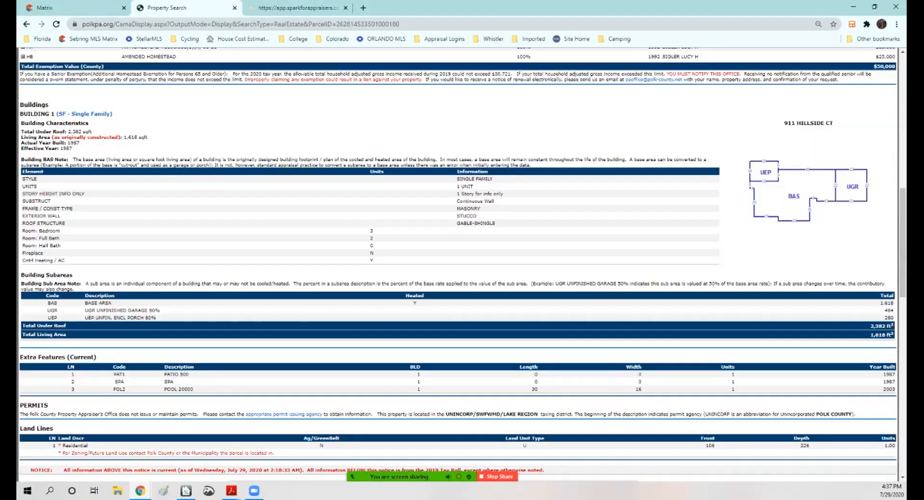
{"action": "left_click", "coordinate": [853, 6]}
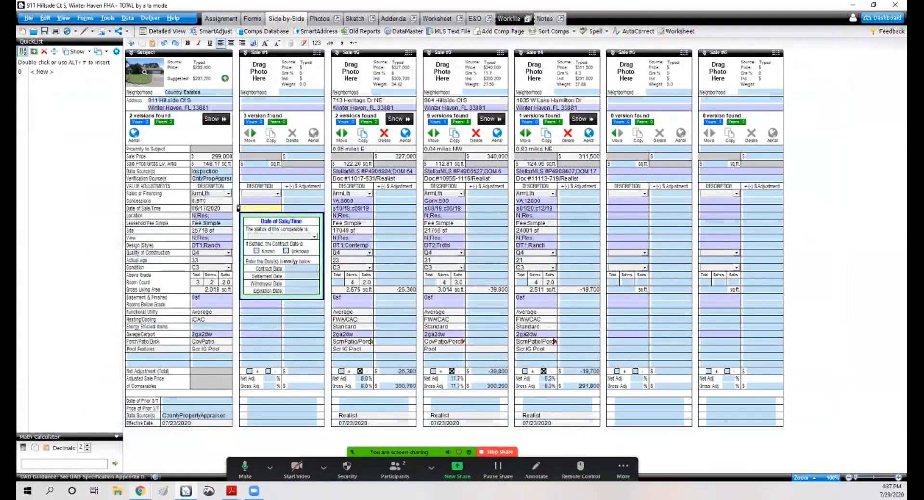
{"action": "left_click", "coordinate": [140, 491]}
{"action": "left_click", "coordinate": [190, 448]}
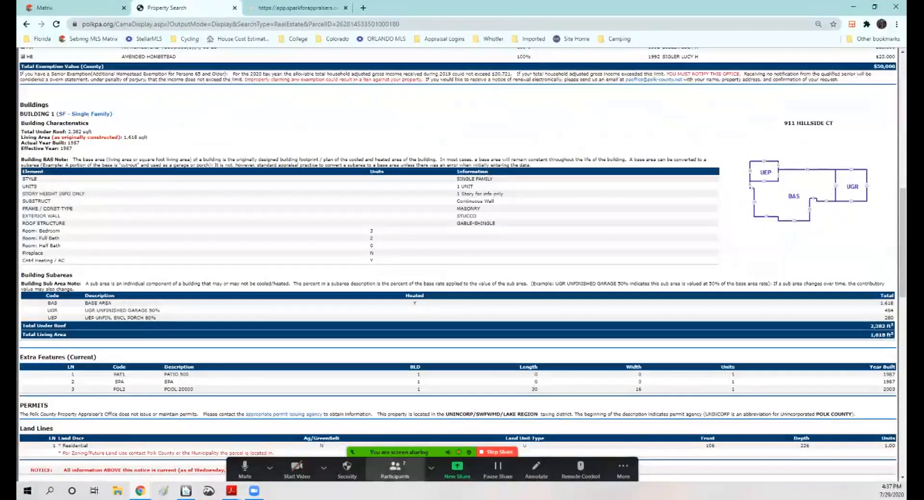
{"action": "left_click", "coordinate": [72, 7]}
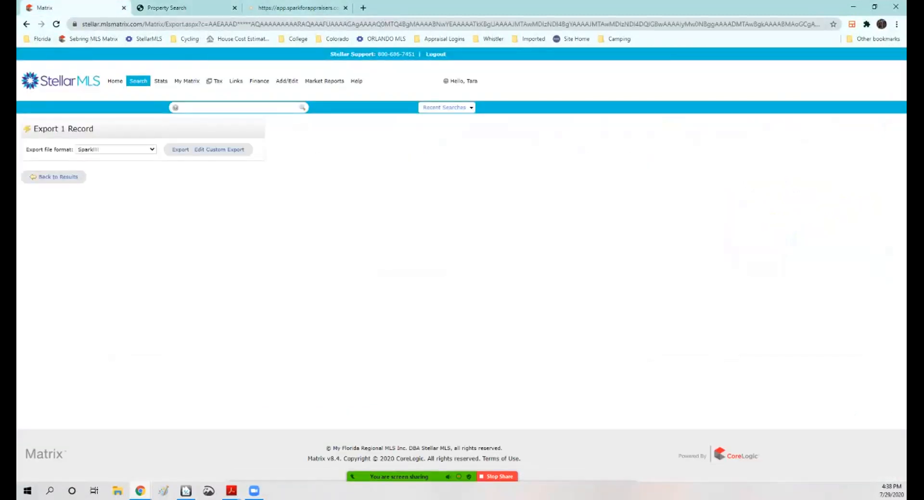
{"action": "left_click", "coordinate": [306, 8]}
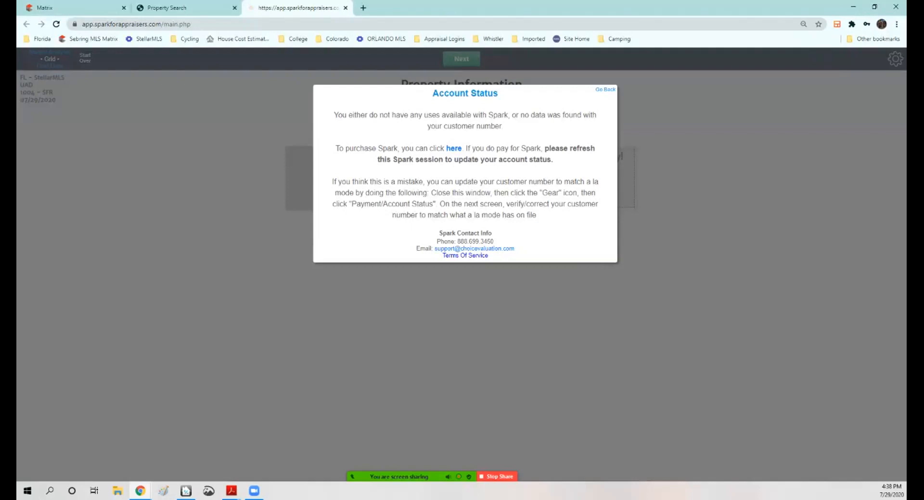
Step: Open the Spark purchase page from the account notice, browse its pricing, and close the store window
{"action": "left_click", "coordinate": [454, 148]}
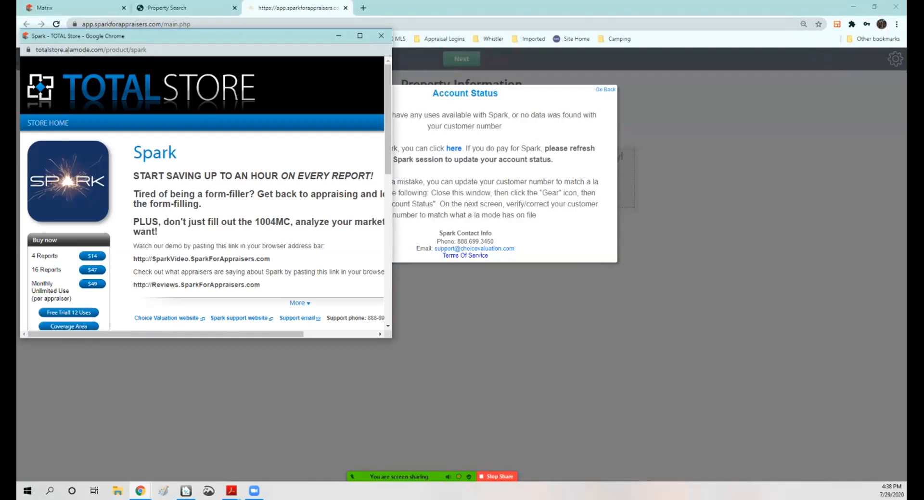
{"action": "scroll", "coordinate": [202, 193], "scroll_direction": "down", "scroll_amount": 5}
{"action": "scroll", "coordinate": [202, 193], "scroll_direction": "up", "scroll_amount": 2}
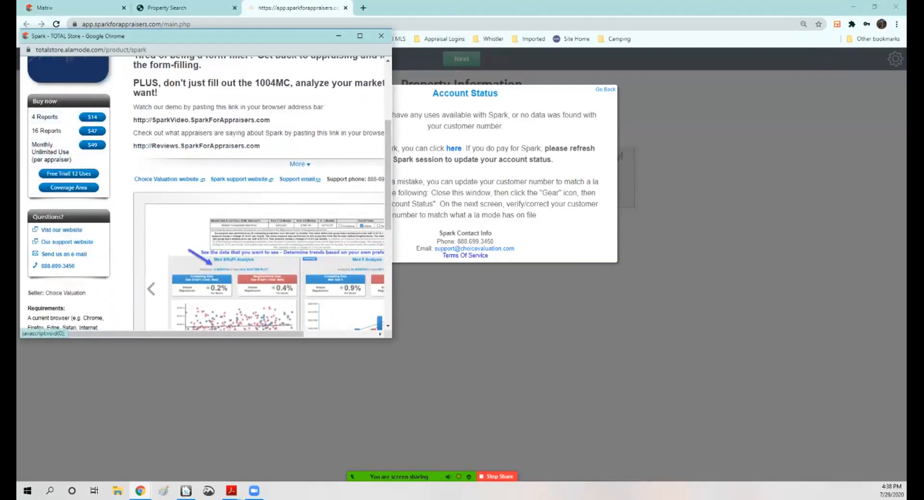
{"action": "scroll", "coordinate": [387, 168], "scroll_direction": "up", "scroll_amount": 2}
{"action": "scroll", "coordinate": [387, 144], "scroll_direction": "up", "scroll_amount": 2}
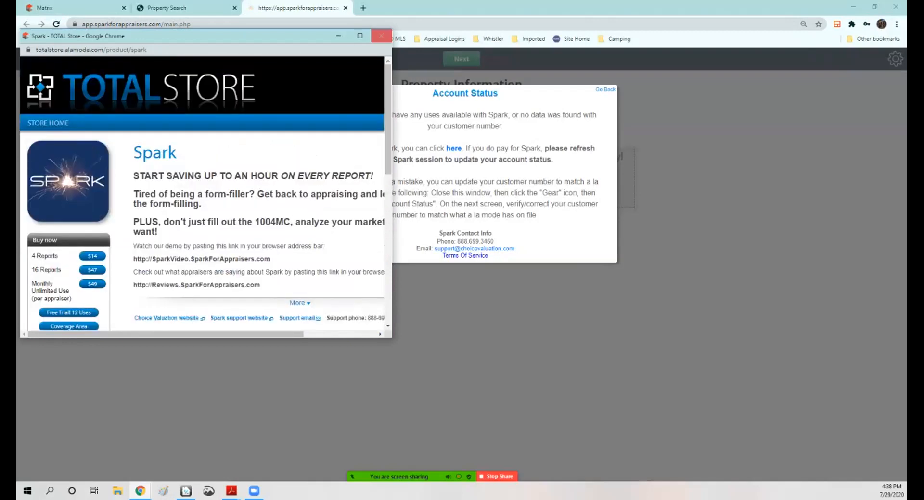
{"action": "left_click", "coordinate": [360, 36]}
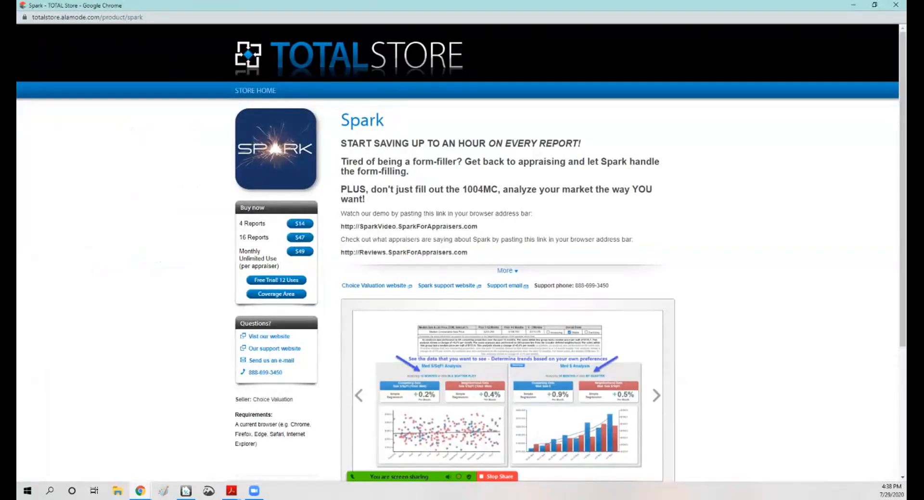
{"action": "left_click", "coordinate": [895, 5]}
{"action": "left_click", "coordinate": [853, 4]}
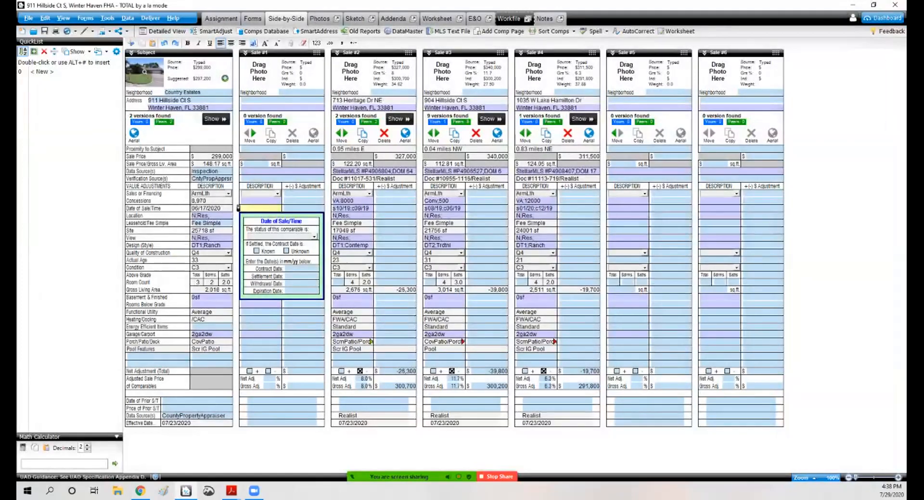
Step: Begin importing Spark!!! (73).csv through the MLS text file importer and cancel the import
{"action": "left_click", "coordinate": [283, 156]}
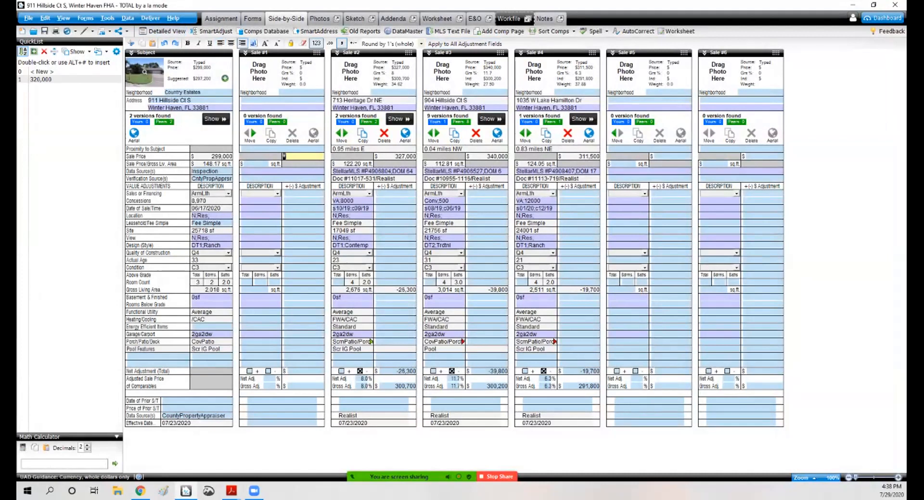
{"action": "left_click", "coordinate": [107, 19]}
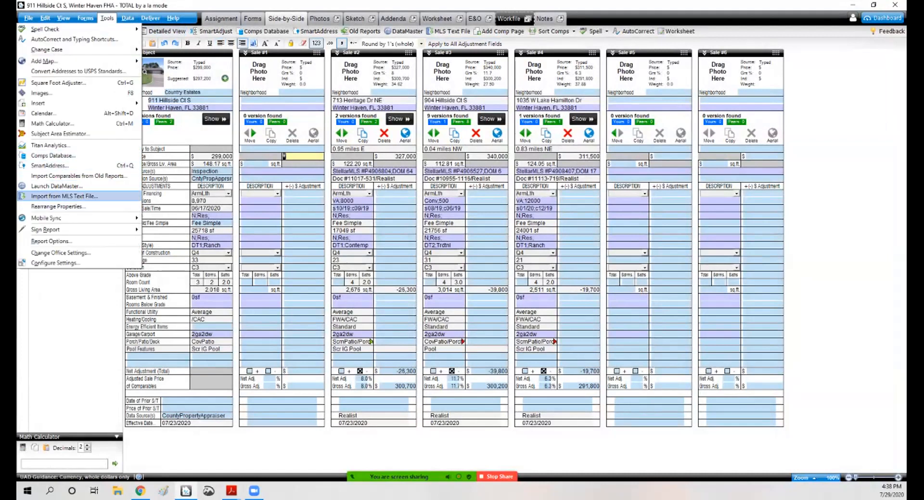
{"action": "left_click", "coordinate": [64, 195]}
{"action": "left_click", "coordinate": [359, 173]}
{"action": "left_click", "coordinate": [343, 188]}
{"action": "left_click", "coordinate": [640, 198]}
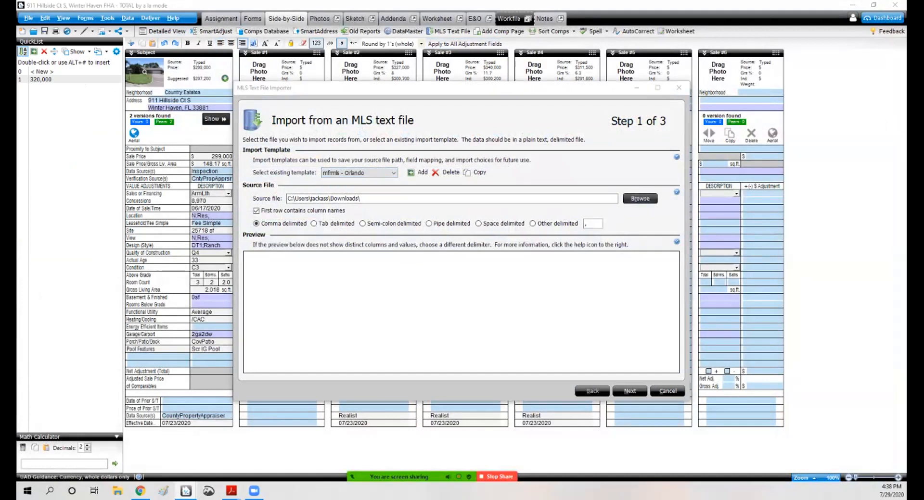
{"action": "double_click", "coordinate": [335, 173]}
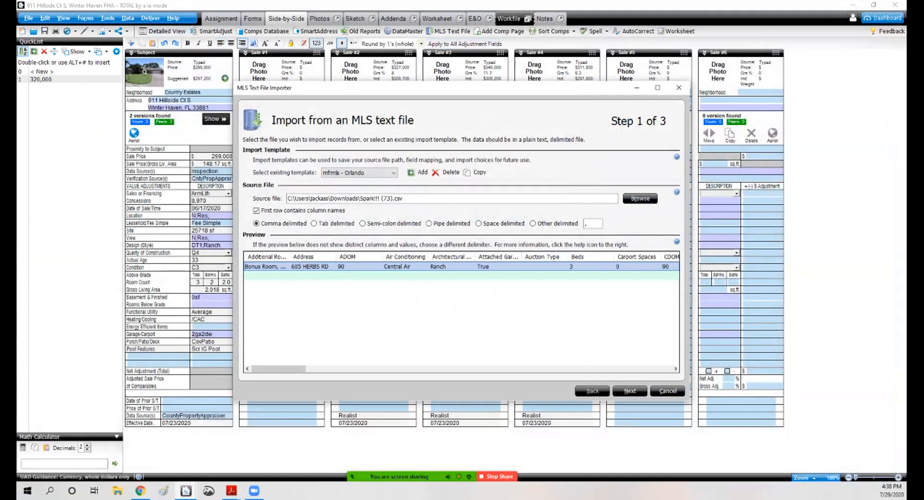
{"action": "left_click", "coordinate": [629, 391]}
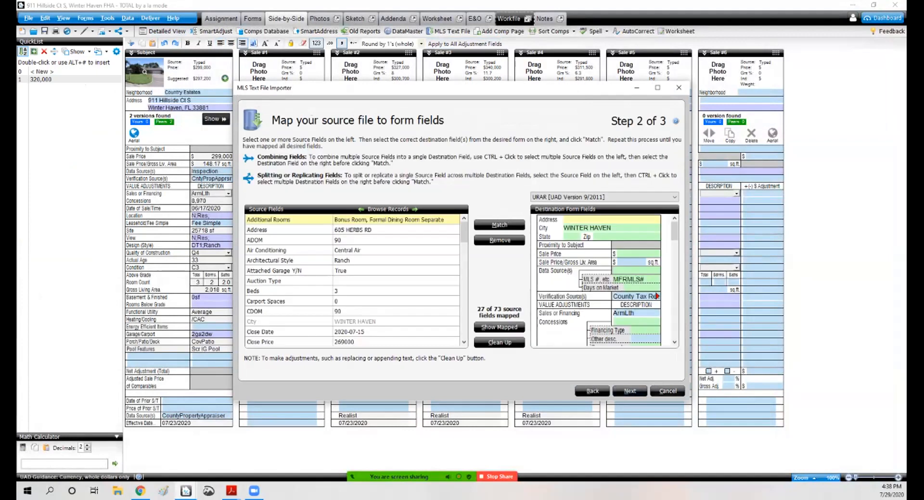
{"action": "left_click", "coordinate": [667, 391]}
{"action": "left_click", "coordinate": [516, 288]}
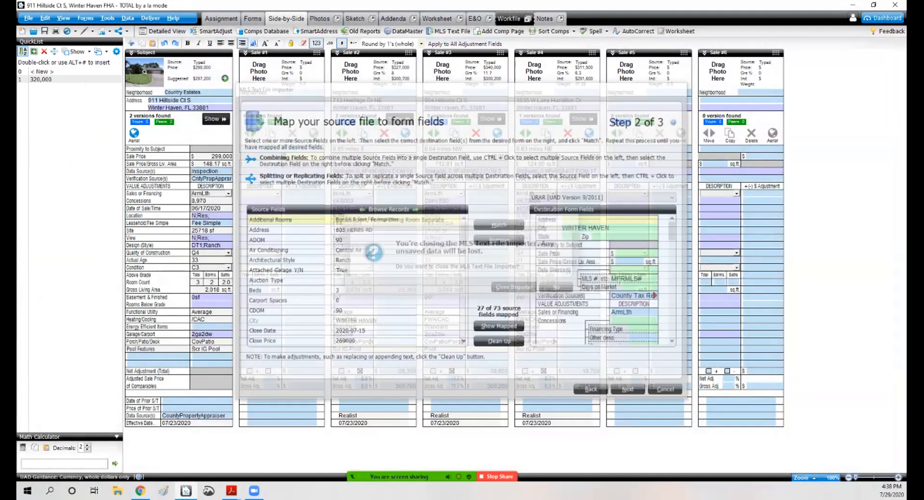
{"action": "left_click", "coordinate": [140, 491]}
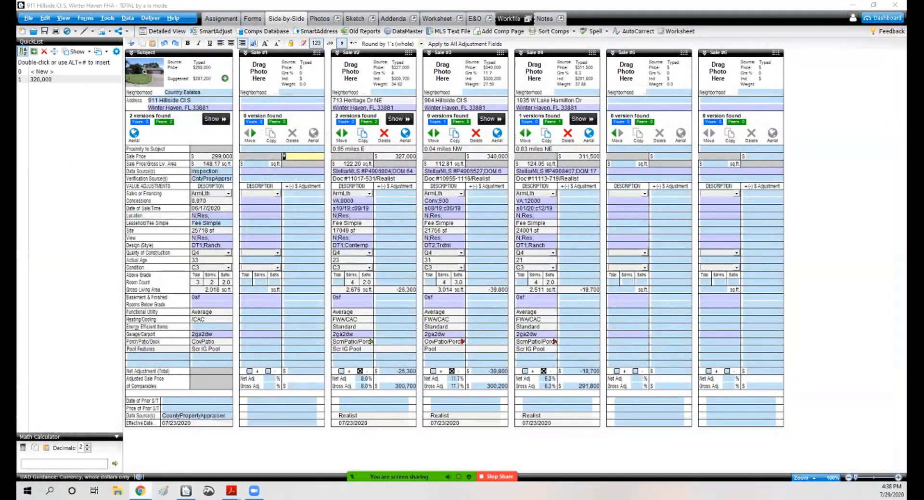
{"action": "mouse_move", "coordinate": [140, 491]}
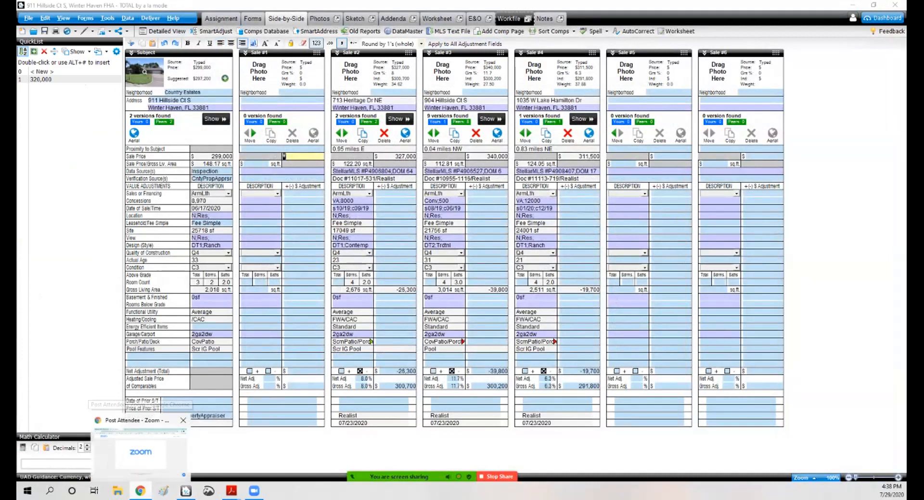
{"action": "left_click", "coordinate": [852, 4]}
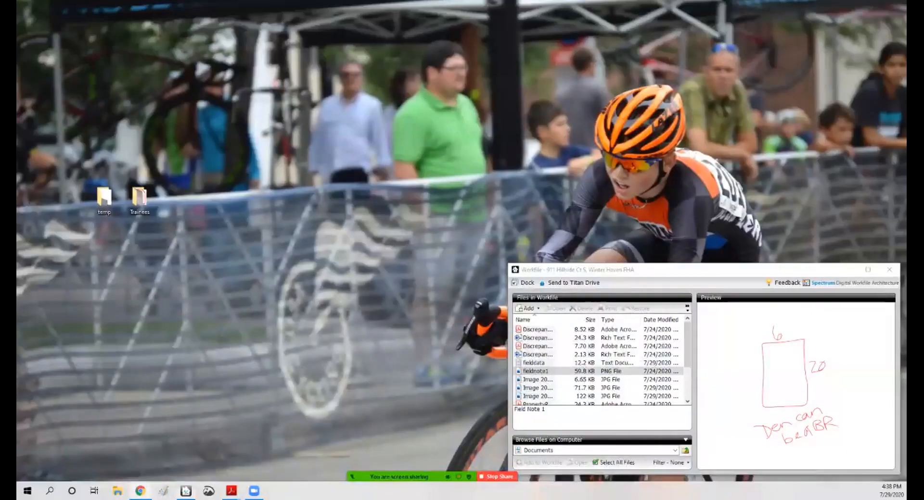
{"action": "left_click", "coordinate": [889, 269]}
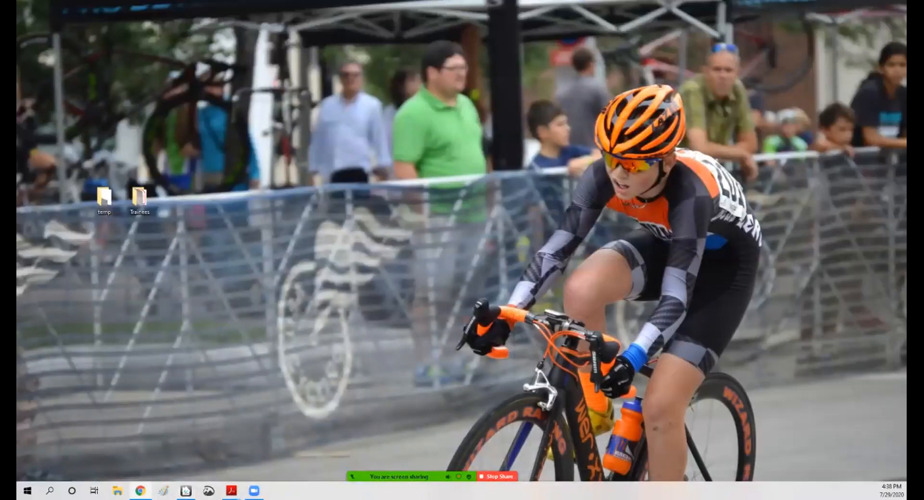
Step: Switch to the browser and log in to Stellar MLS with the account username and password
{"action": "mouse_move", "coordinate": [148, 489]}
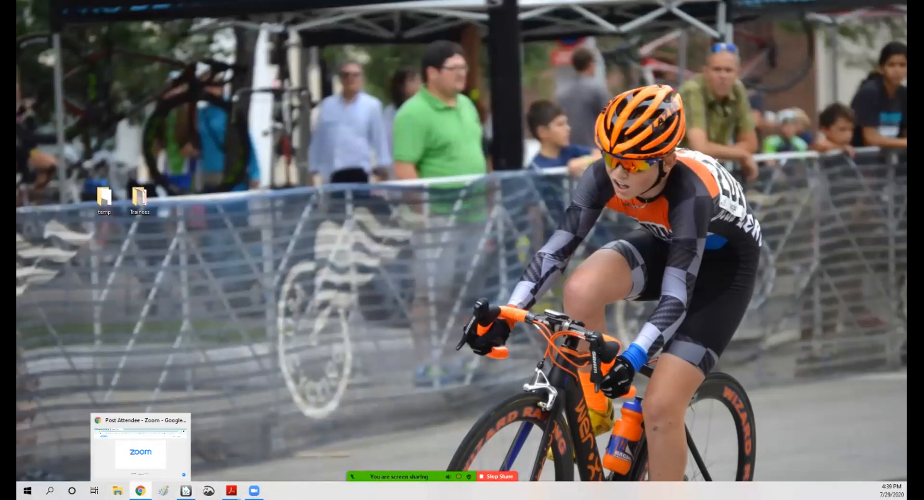
{"action": "left_click", "coordinate": [186, 490]}
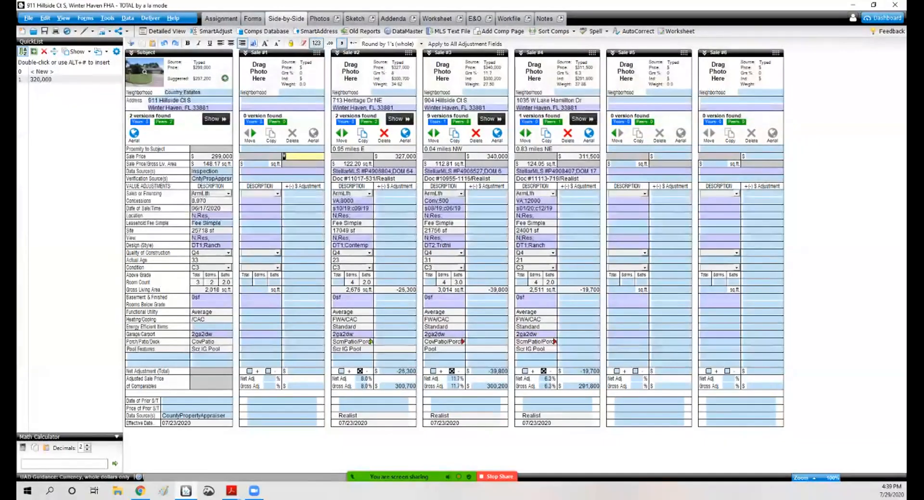
{"action": "key", "text": "alt+Tab"}
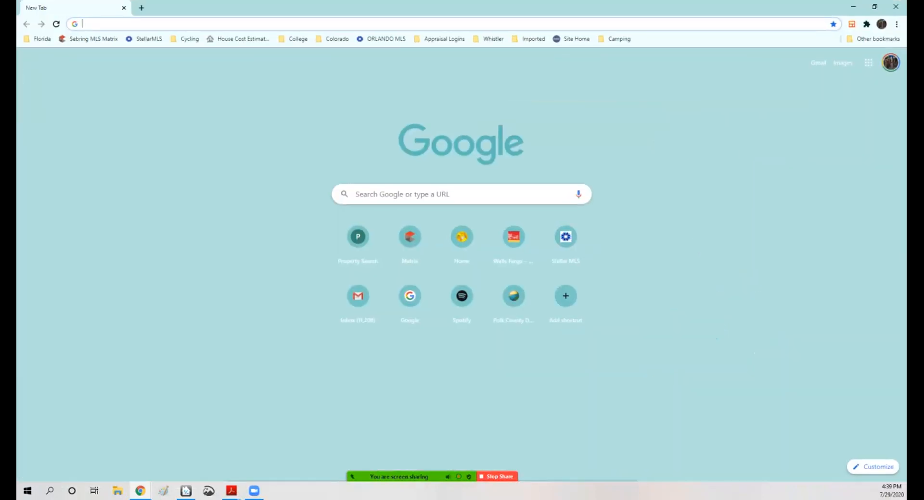
{"action": "left_click", "coordinate": [146, 38]}
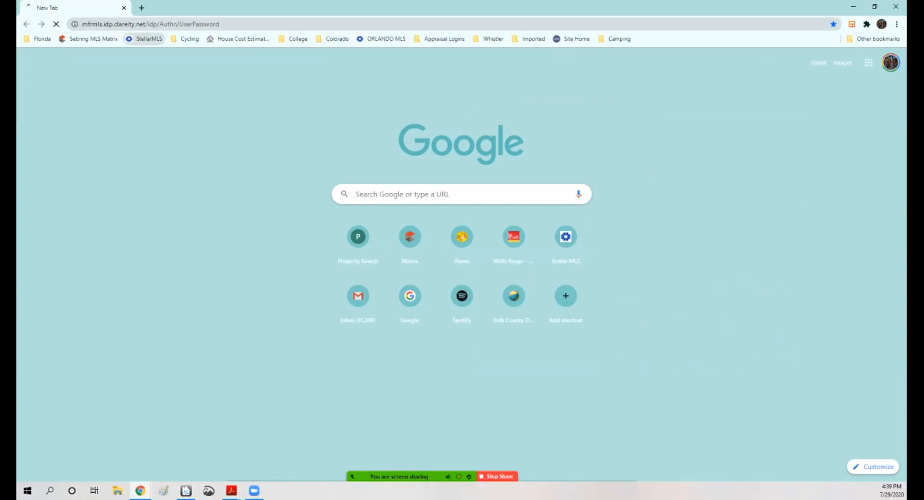
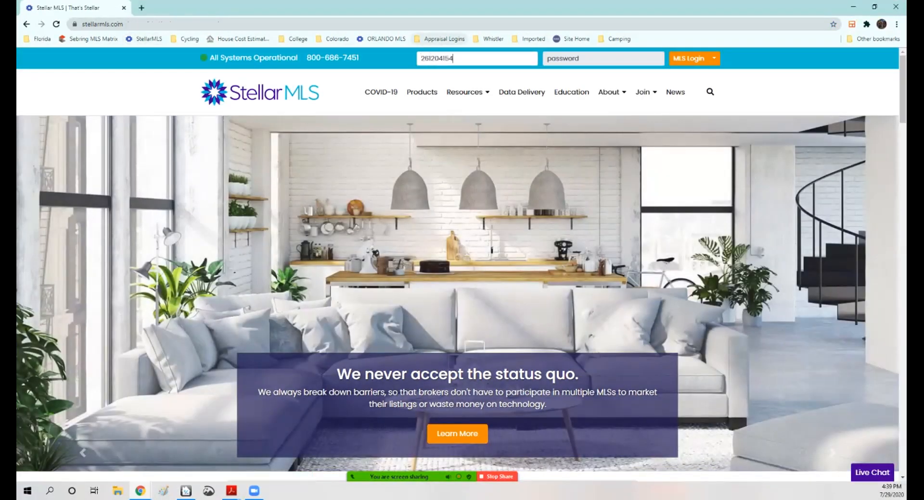
{"action": "key", "text": "Tab"}
{"action": "type", "text": "••••••"}
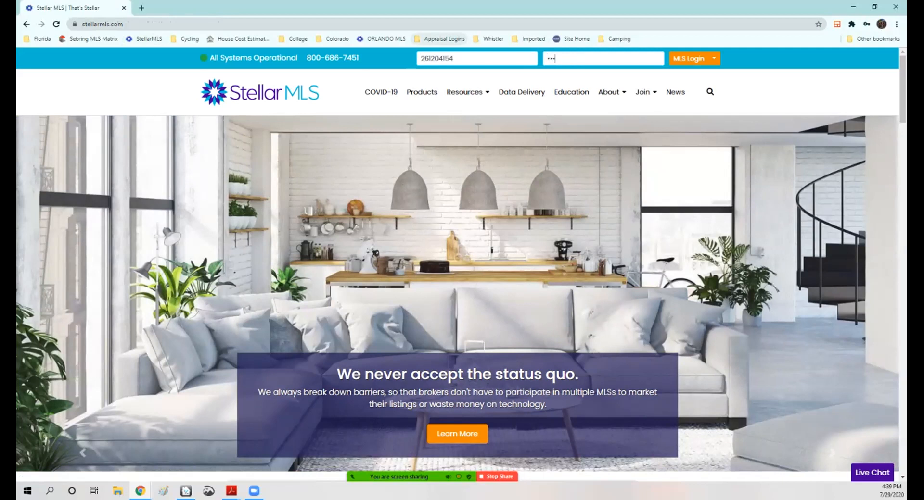
{"action": "type", "text": "•••"}
{"action": "key", "text": "Return"}
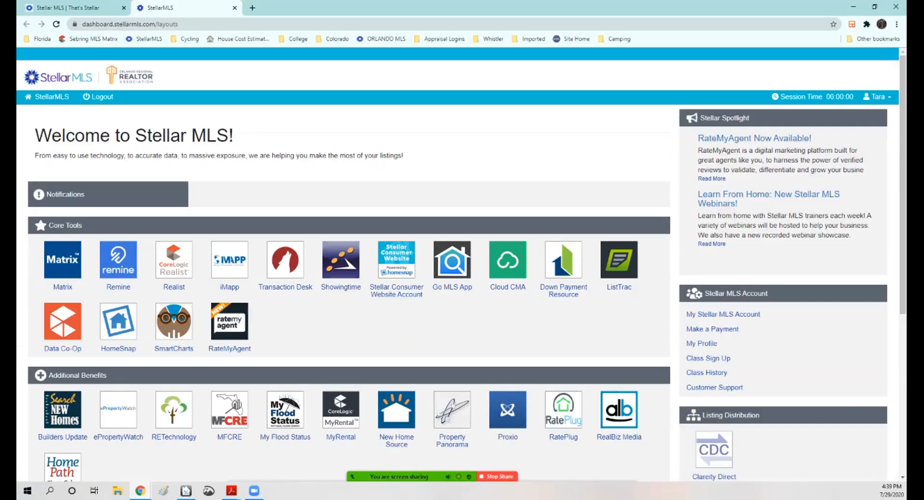
Step: Open Matrix, return to the saved search results, and export the checked listing in Datamaster format
{"action": "left_click", "coordinate": [62, 261]}
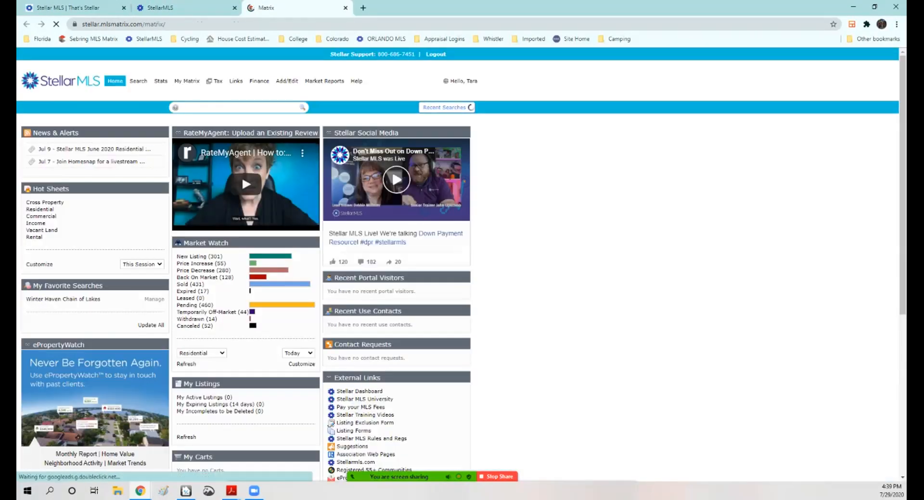
{"action": "left_click", "coordinate": [409, 119]}
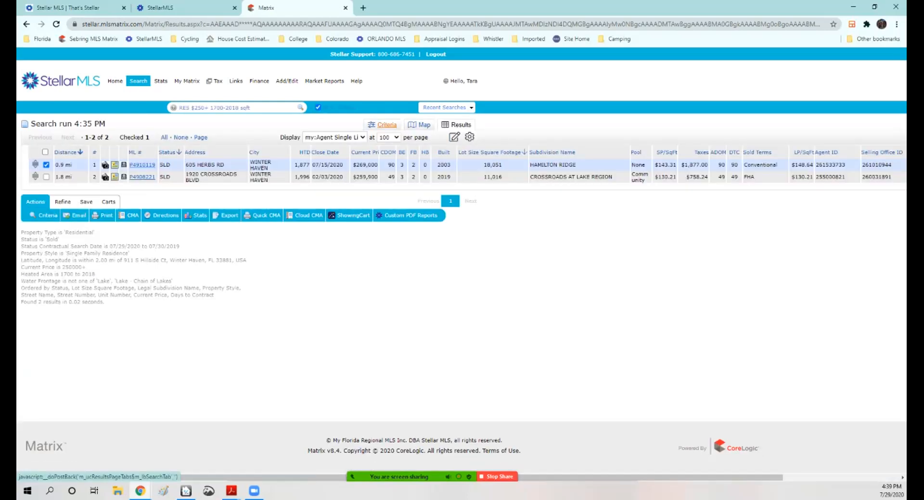
{"action": "left_click", "coordinate": [227, 215]}
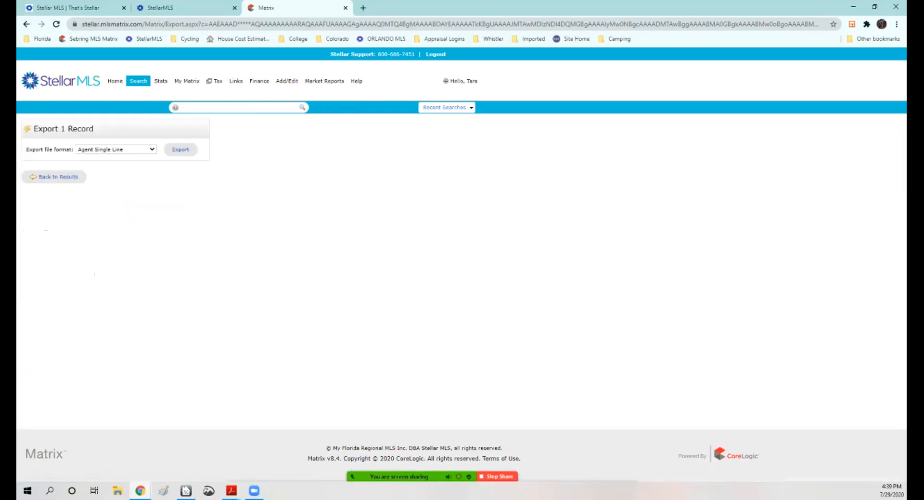
{"action": "left_click", "coordinate": [116, 150]}
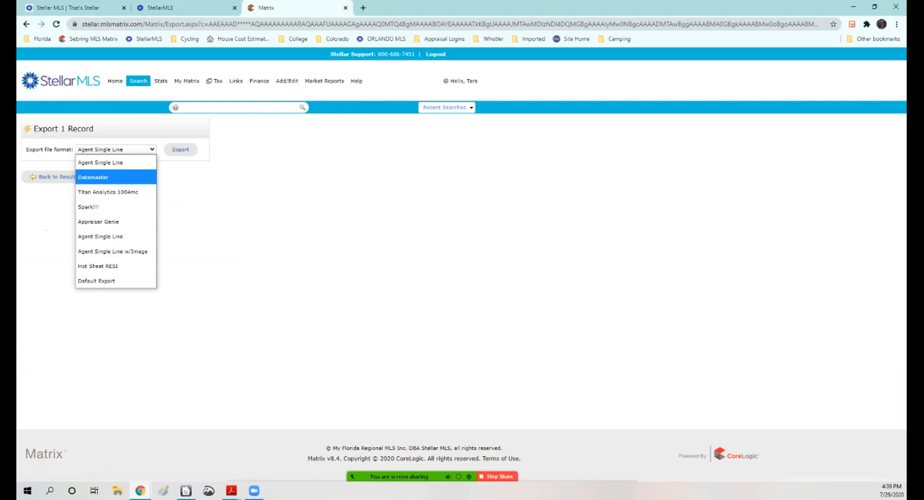
{"action": "left_click", "coordinate": [94, 177]}
{"action": "left_click", "coordinate": [180, 150]}
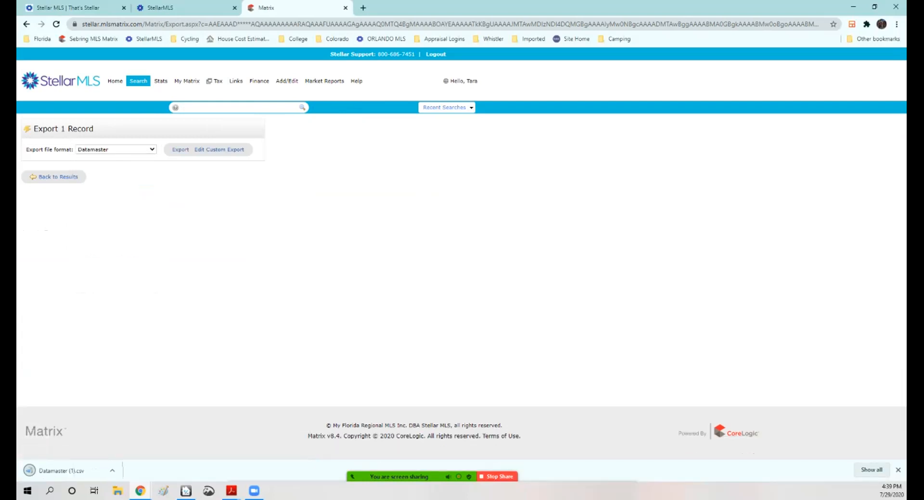
Step: Begin importing Datamaster (1).csv through the MLS text file importer, reach field mapping, and cancel the import
{"action": "left_click", "coordinate": [852, 7]}
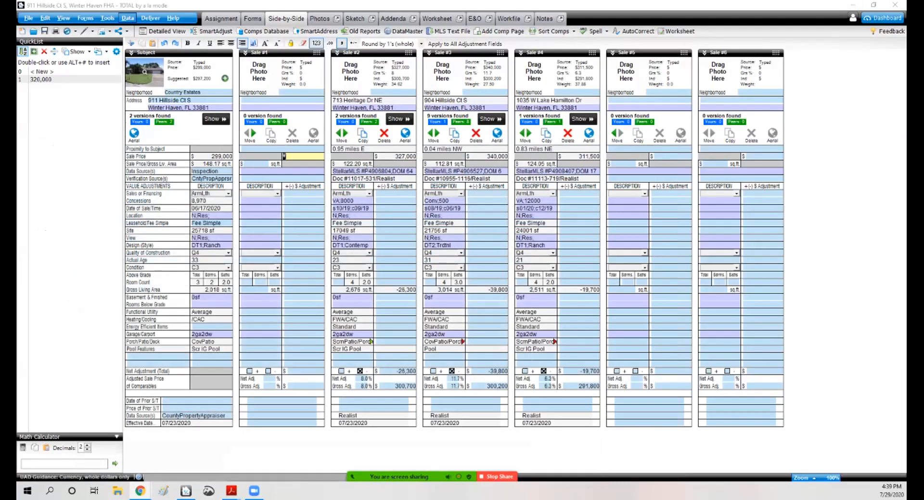
{"action": "left_click", "coordinate": [107, 17]}
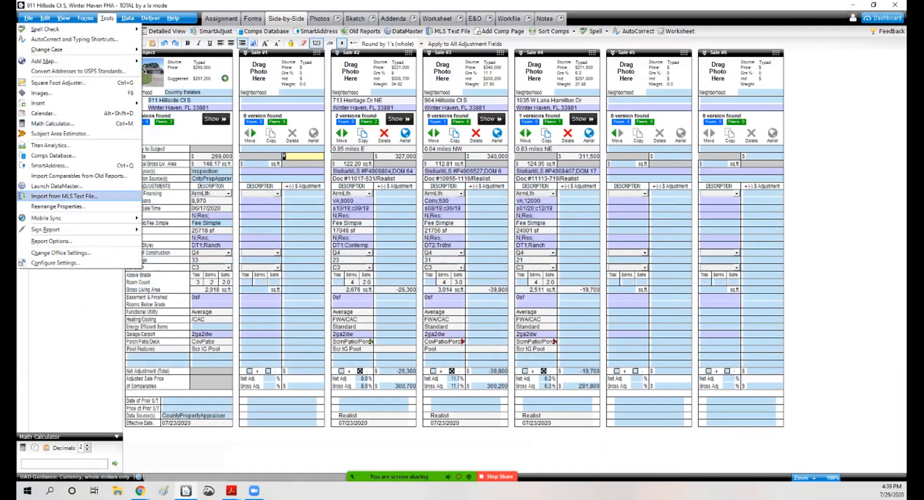
{"action": "left_click", "coordinate": [65, 196]}
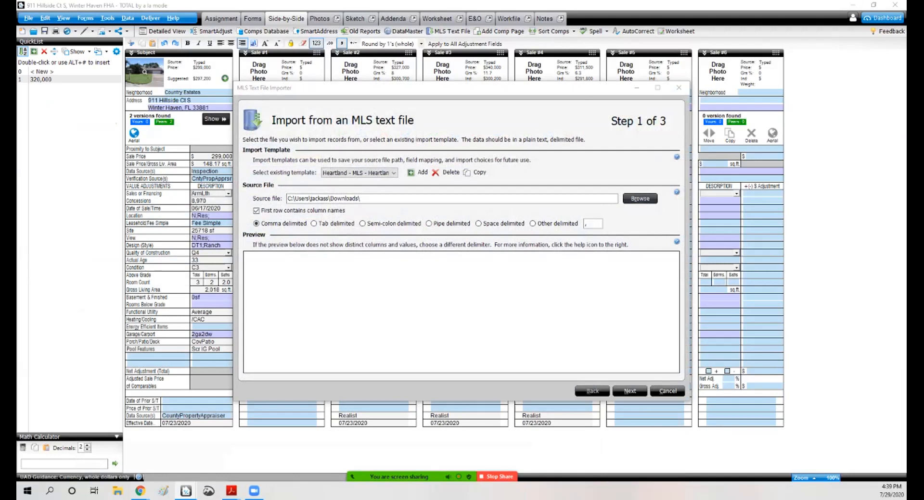
{"action": "left_click", "coordinate": [640, 199]}
{"action": "double_click", "coordinate": [335, 177]}
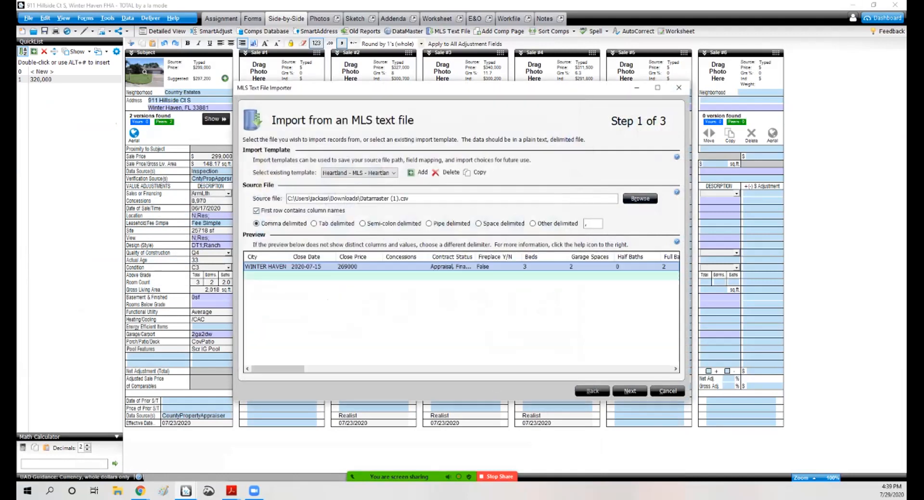
{"action": "left_click", "coordinate": [629, 392]}
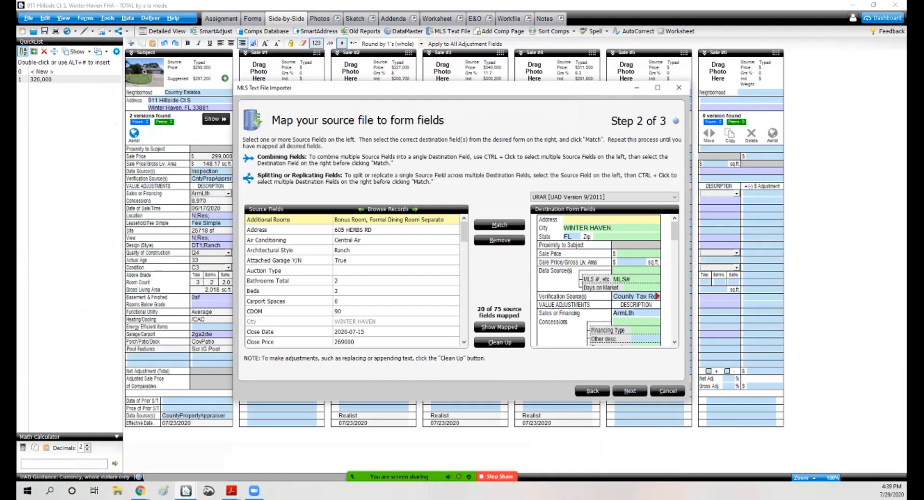
{"action": "left_click", "coordinate": [667, 391]}
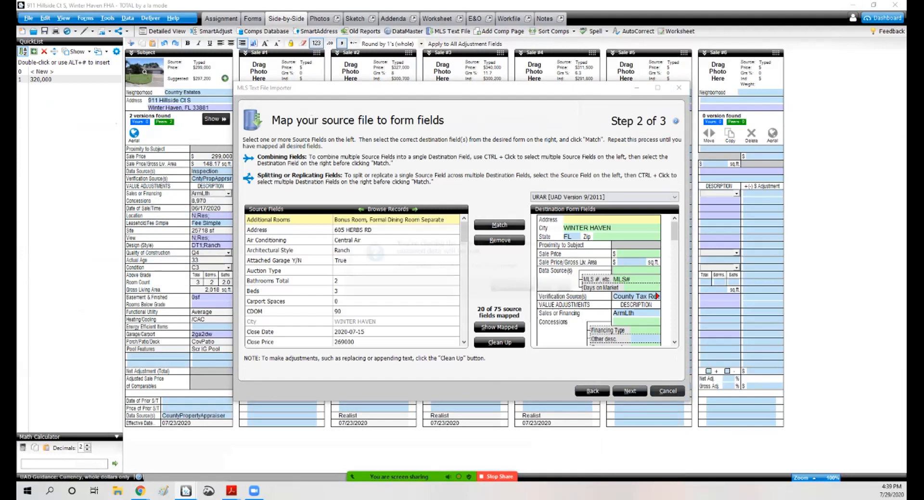
{"action": "left_click", "coordinate": [516, 288]}
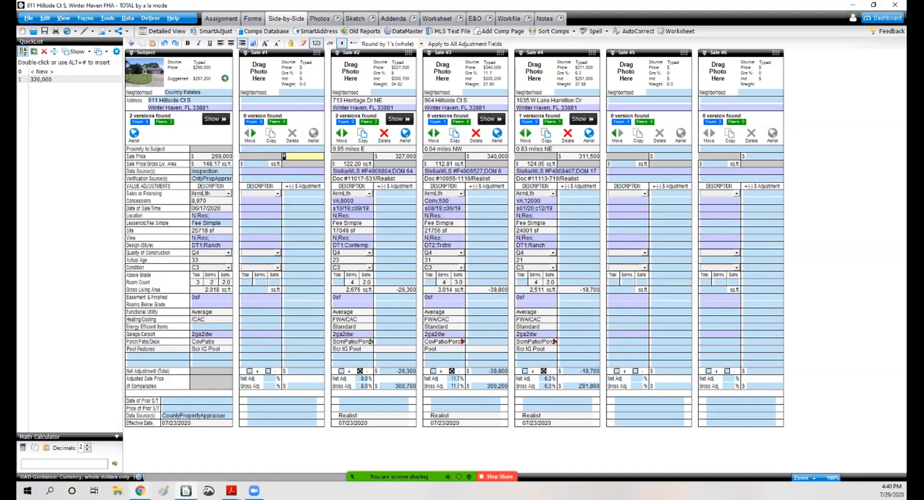
Step: Back in Matrix, revise the search criteria to include Active and Pending listings with 1700-2400 heated square feet, and show results
{"action": "mouse_move", "coordinate": [140, 490]}
{"action": "left_click", "coordinate": [190, 447]}
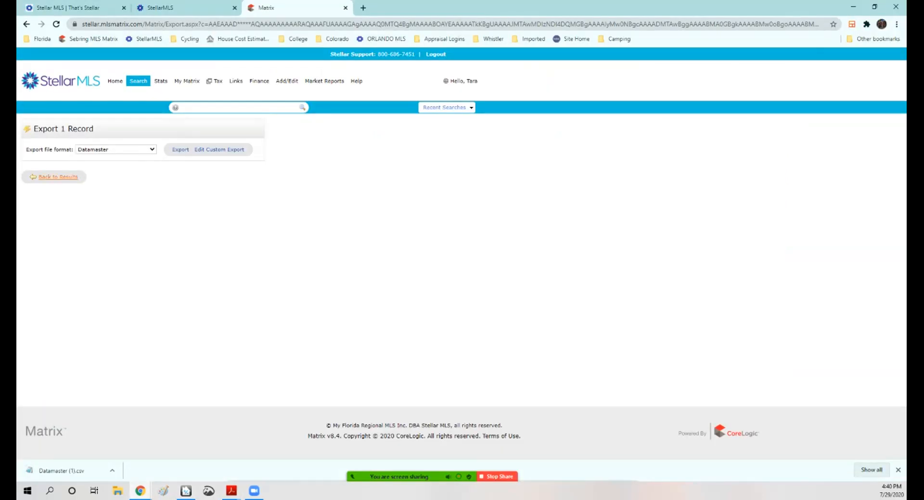
{"action": "left_click", "coordinate": [58, 177]}
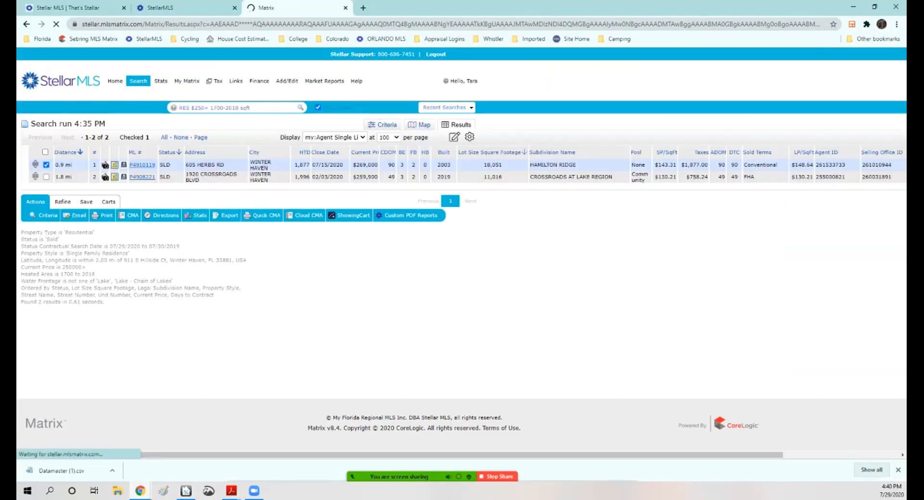
{"action": "left_click", "coordinate": [382, 125]}
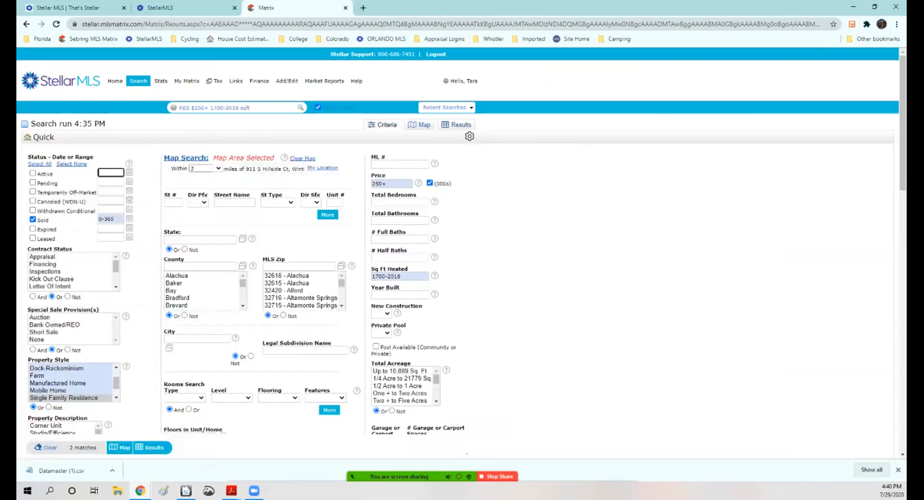
{"action": "left_click_drag", "start_coordinate": [115, 182], "coordinate": [98, 182]}
{"action": "key", "text": "BackSpace"}
{"action": "left_click", "coordinate": [401, 277]}
{"action": "key", "text": "BackSpace"}
{"action": "key", "text": "BackSpace"}
{"action": "key", "text": "BackSpace"}
{"action": "key", "text": "BackSpace"}
{"action": "type", "text": "2400"}
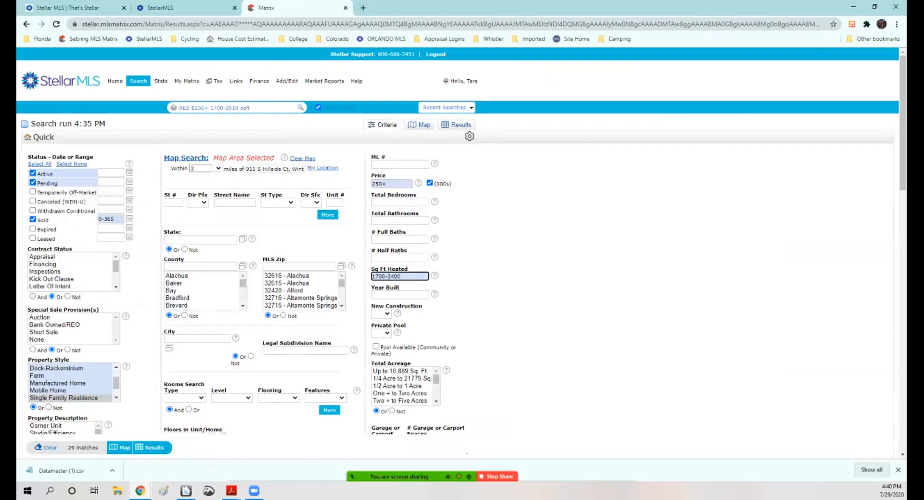
{"action": "left_click", "coordinate": [153, 448]}
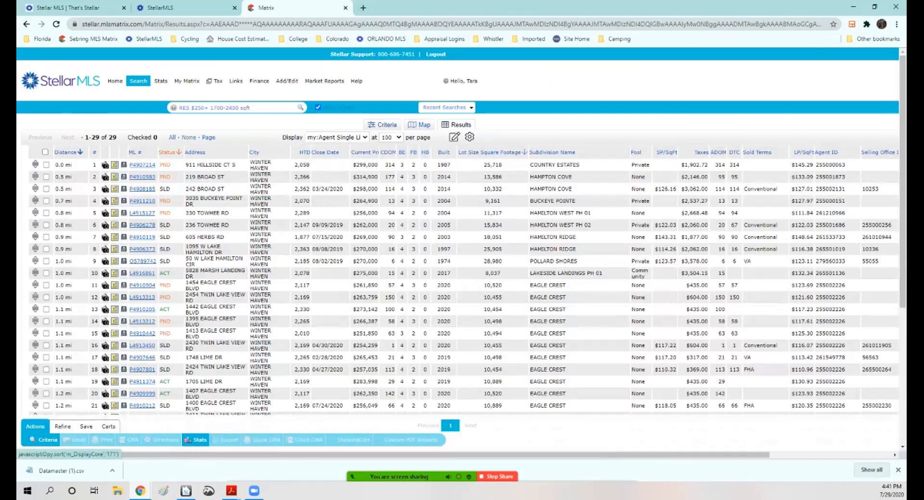
{"action": "left_click", "coordinate": [168, 152]}
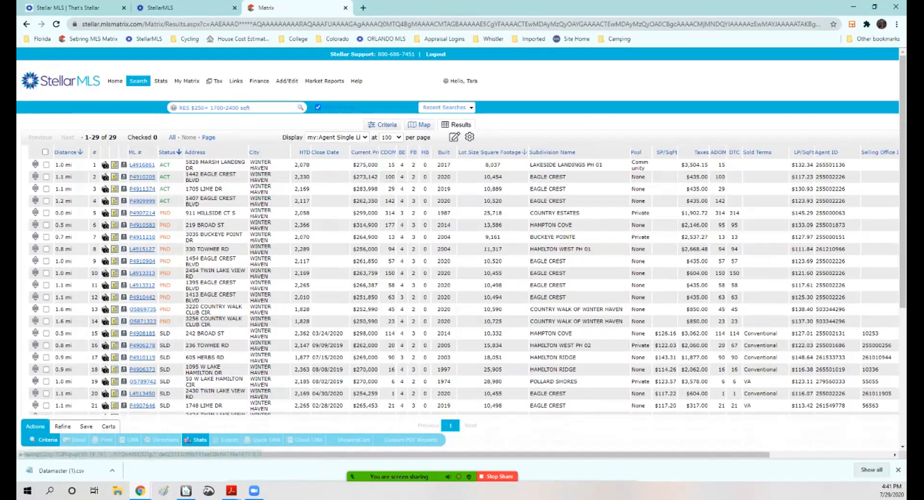
{"action": "left_click", "coordinate": [105, 225]}
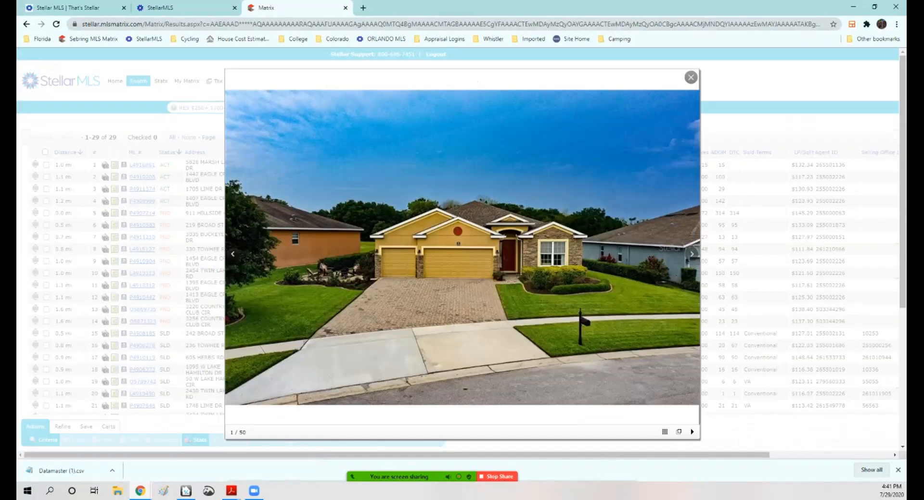
{"action": "left_click", "coordinate": [691, 254]}
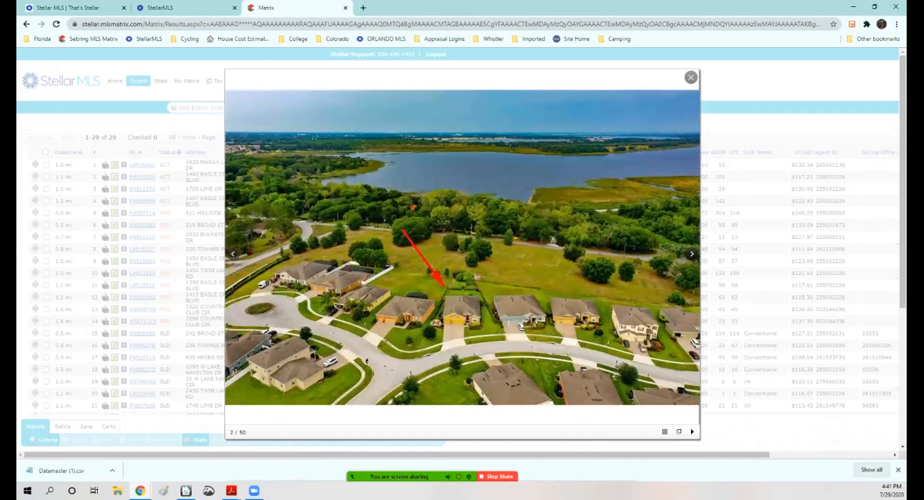
{"action": "left_click", "coordinate": [691, 254]}
{"action": "left_click", "coordinate": [691, 254]}
{"action": "left_click", "coordinate": [692, 254]}
{"action": "left_click", "coordinate": [691, 254]}
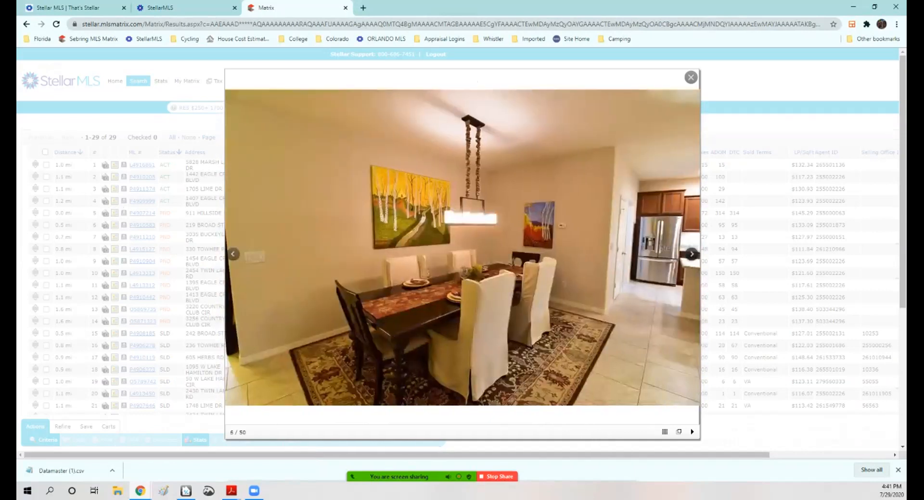
{"action": "left_click", "coordinate": [691, 254]}
{"action": "left_click", "coordinate": [691, 254]}
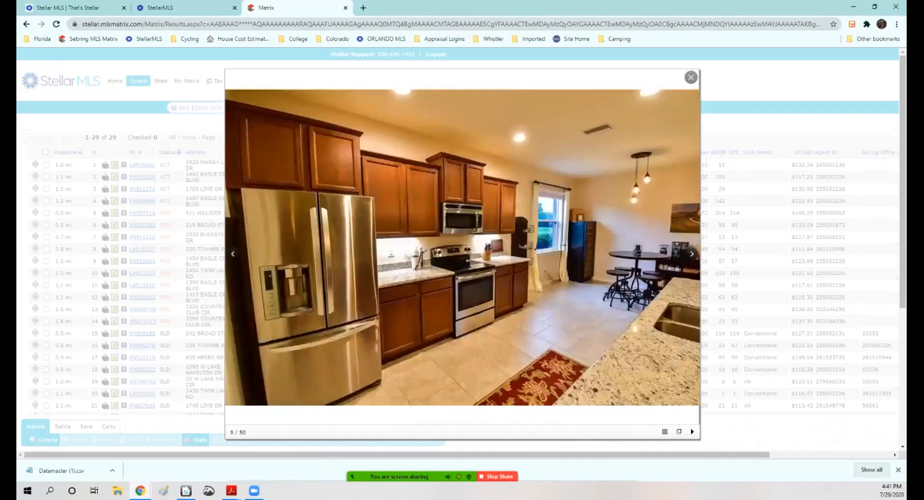
{"action": "left_click", "coordinate": [691, 253]}
{"action": "left_click", "coordinate": [691, 254]}
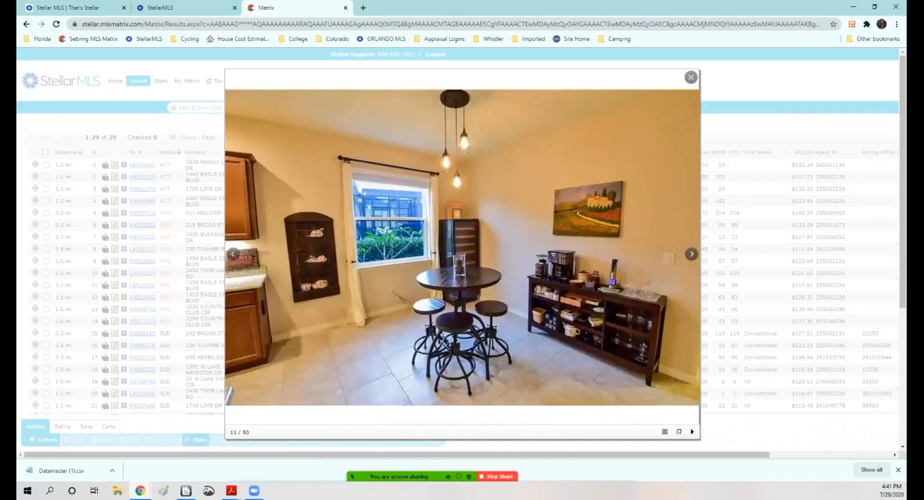
{"action": "left_click", "coordinate": [690, 77]}
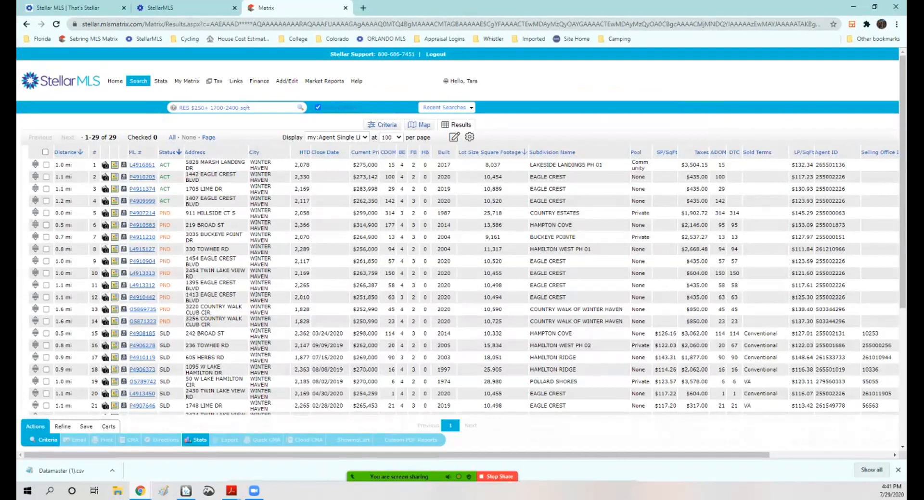
{"action": "left_click", "coordinate": [46, 225]}
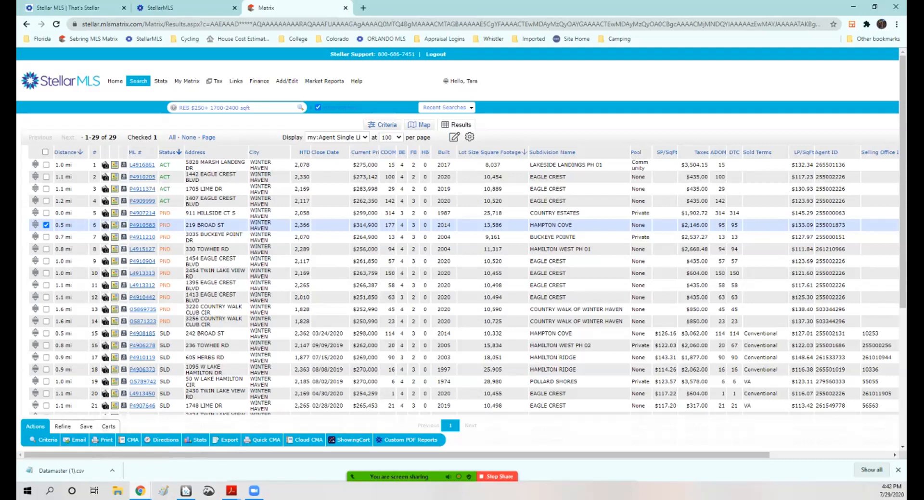
{"action": "left_click", "coordinate": [105, 225]}
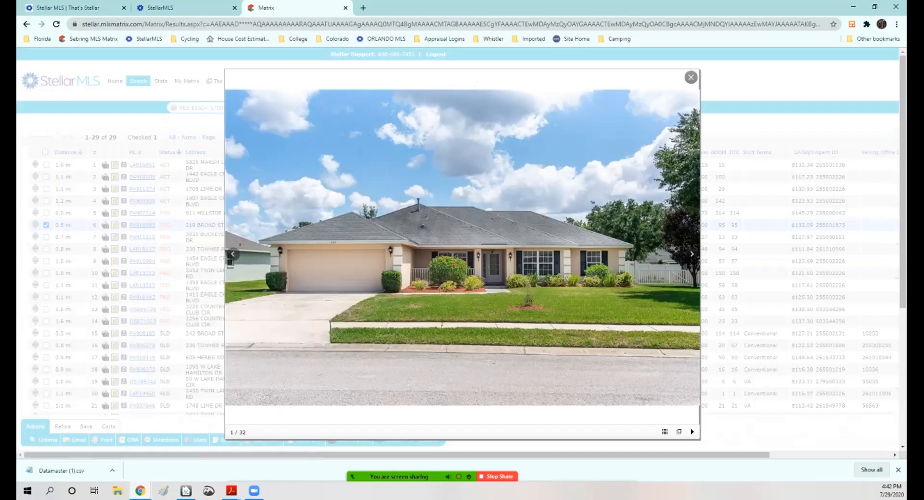
{"action": "left_click", "coordinate": [691, 253]}
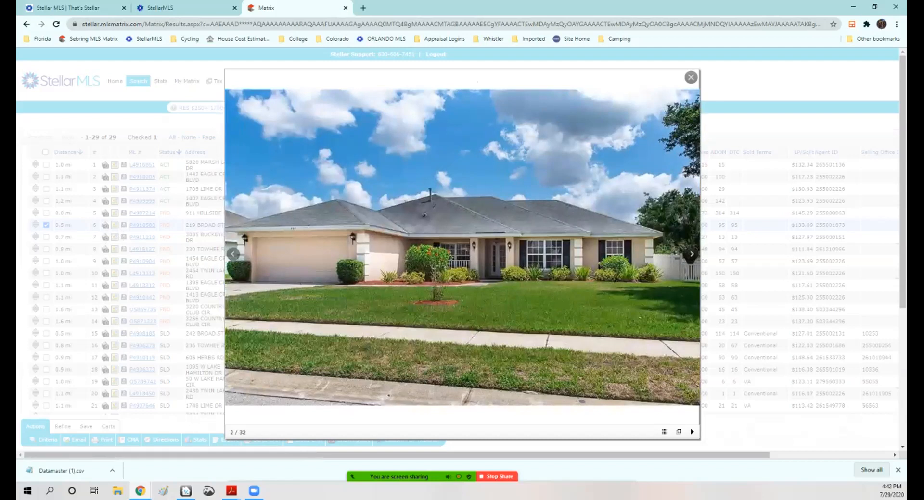
{"action": "left_click", "coordinate": [691, 254]}
{"action": "left_click", "coordinate": [691, 254]}
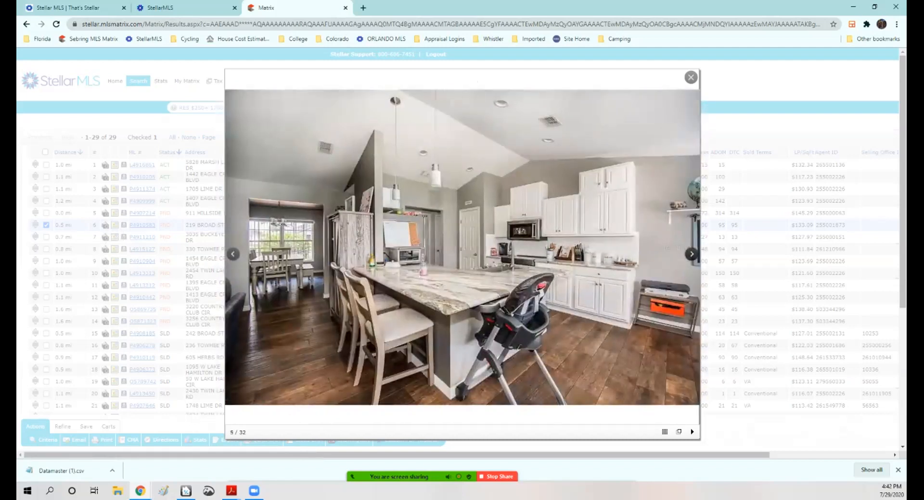
{"action": "left_click", "coordinate": [691, 254]}
{"action": "left_click", "coordinate": [692, 254]}
{"action": "left_click", "coordinate": [691, 253]}
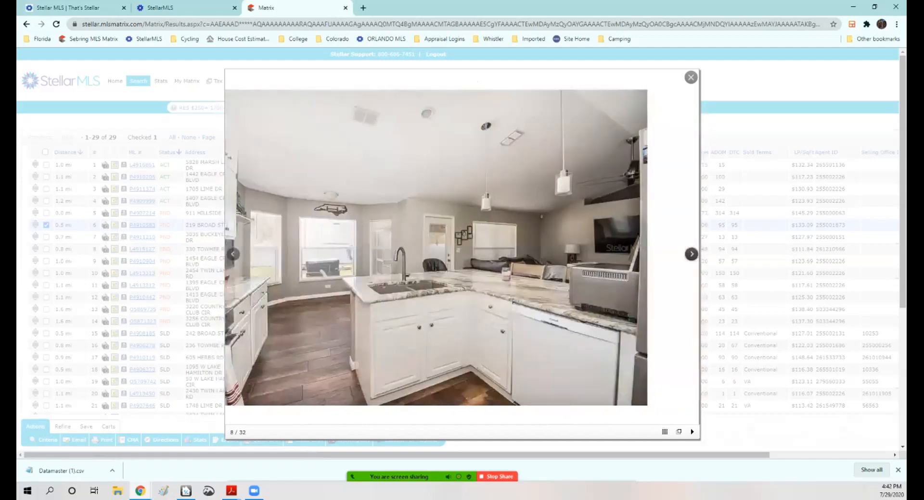
{"action": "left_click", "coordinate": [691, 254]}
{"action": "left_click", "coordinate": [691, 254]}
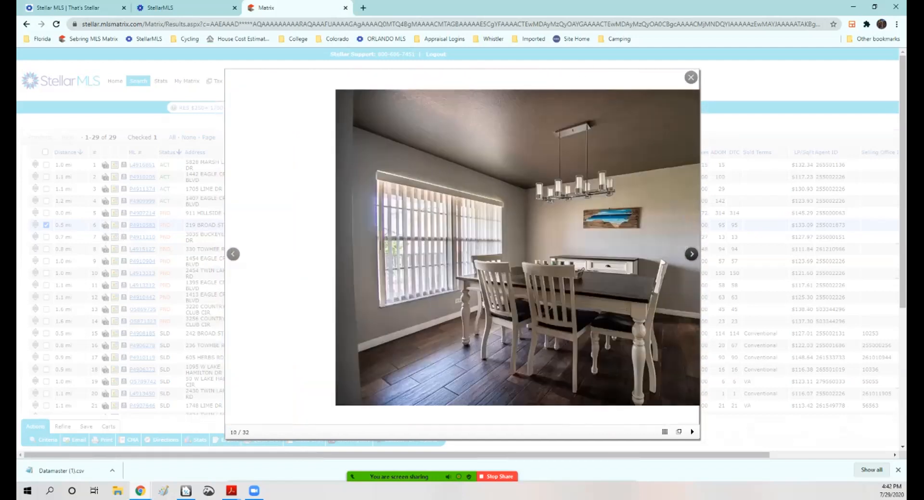
{"action": "left_click", "coordinate": [692, 254]}
{"action": "left_click", "coordinate": [691, 254]}
{"action": "left_click", "coordinate": [692, 253]}
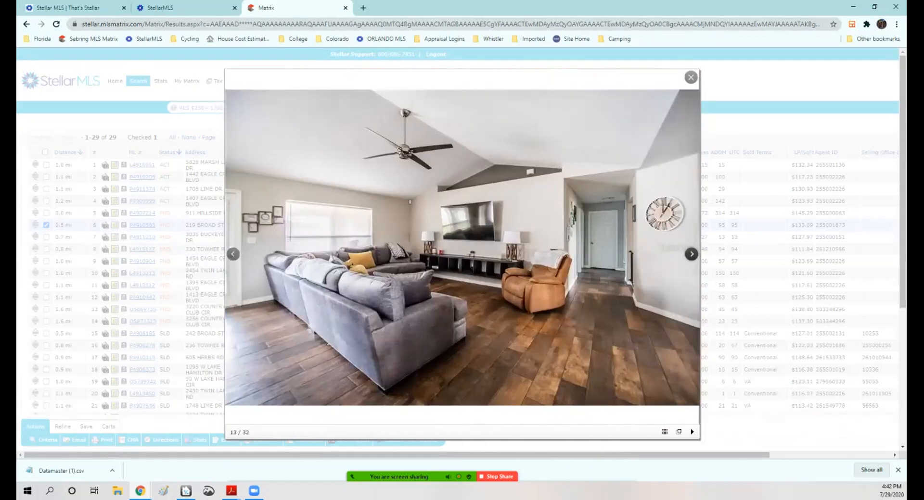
{"action": "left_click", "coordinate": [691, 253]}
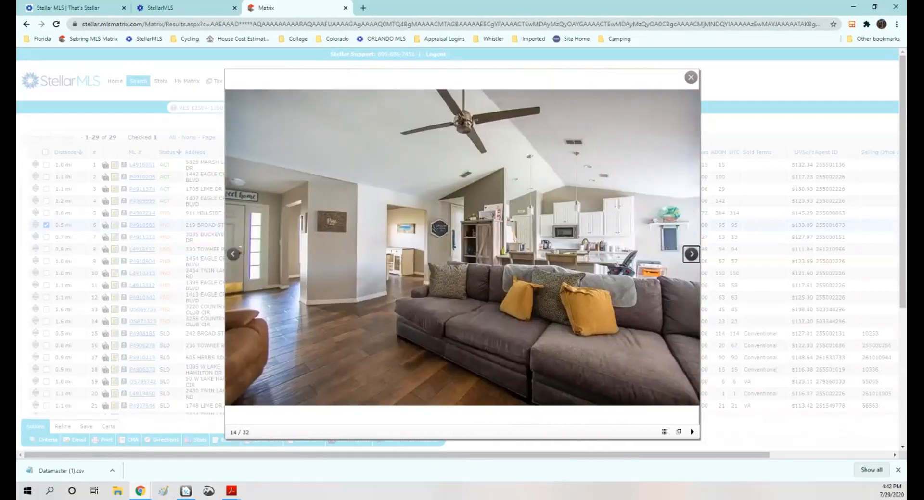
{"action": "left_click", "coordinate": [691, 254]}
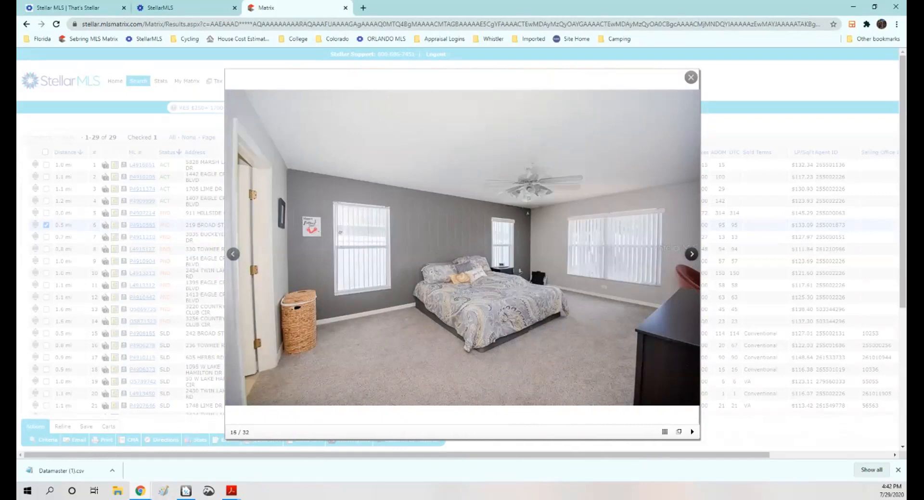
{"action": "left_click", "coordinate": [691, 254]}
{"action": "left_click", "coordinate": [691, 253]}
{"action": "left_click", "coordinate": [691, 253]}
{"action": "left_click", "coordinate": [691, 254]}
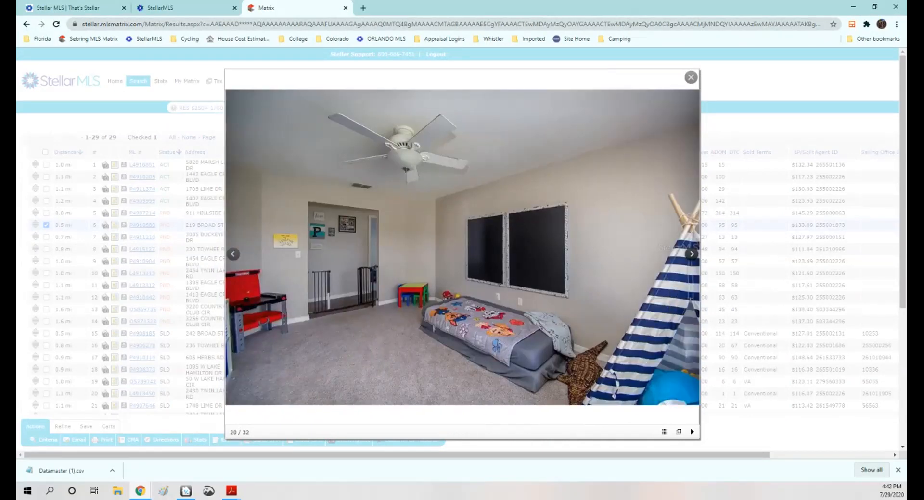
{"action": "left_click", "coordinate": [691, 253]}
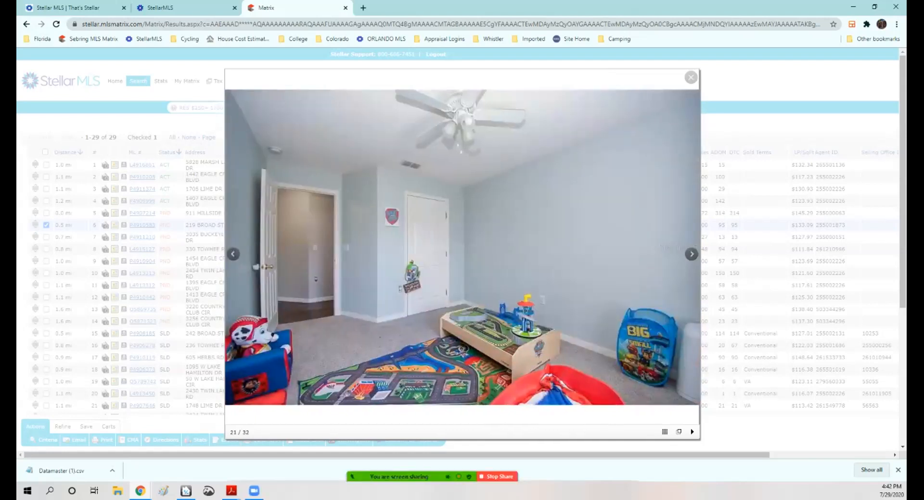
{"action": "left_click", "coordinate": [690, 77]}
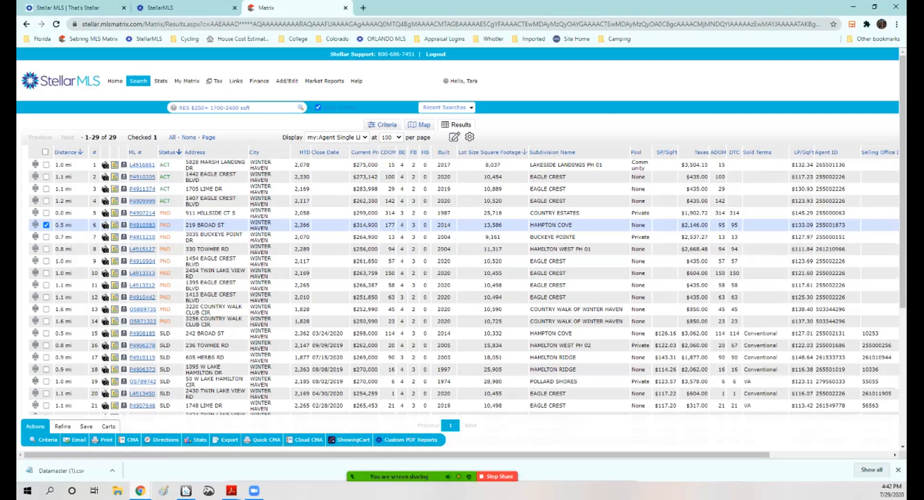
Step: Open and page through the photo gallery of another pending listing in the results
{"action": "left_click", "coordinate": [105, 224]}
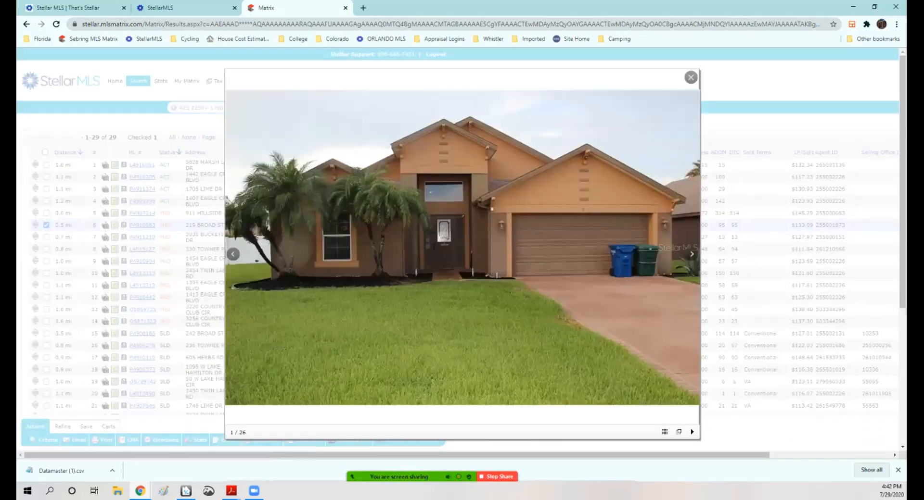
{"action": "left_click", "coordinate": [691, 253]}
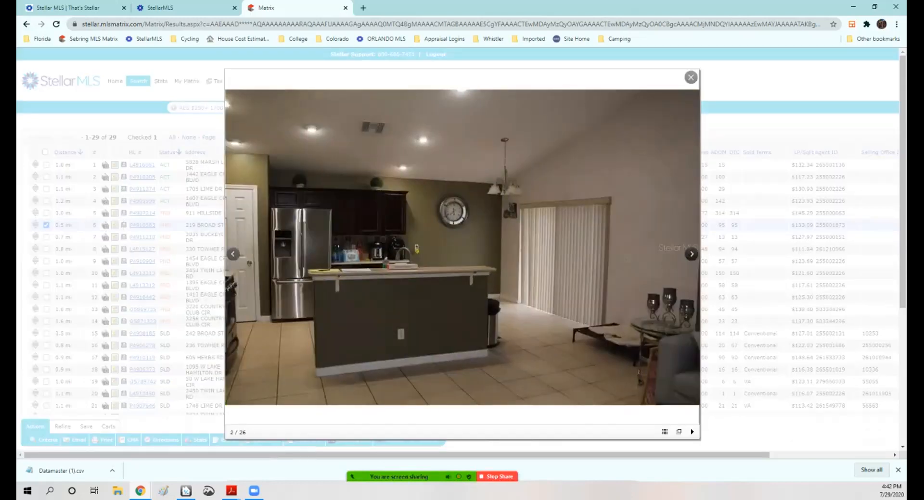
{"action": "left_click", "coordinate": [691, 253]}
{"action": "left_click", "coordinate": [691, 253]}
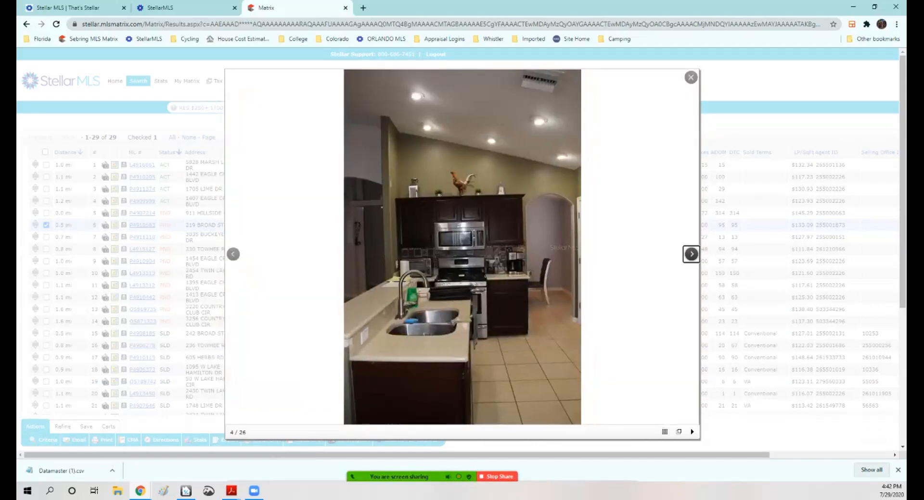
{"action": "left_click", "coordinate": [691, 253]}
{"action": "left_click", "coordinate": [691, 253]}
{"action": "left_click", "coordinate": [691, 254]}
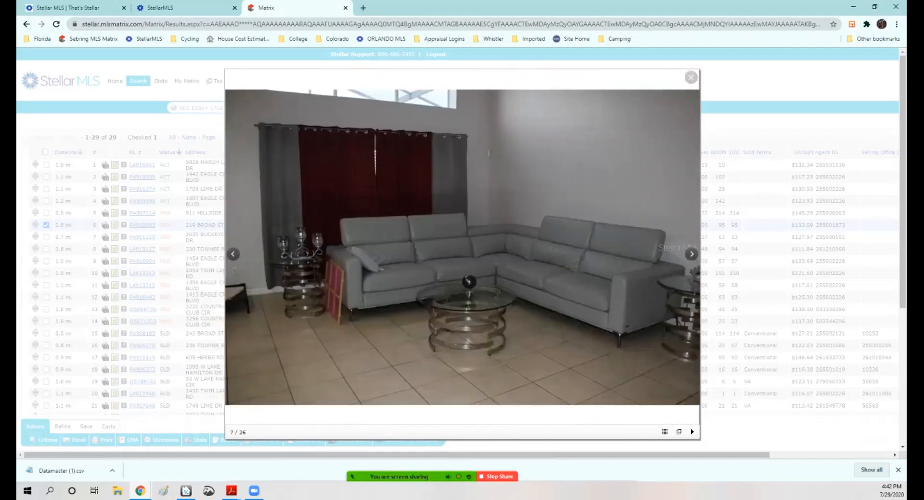
{"action": "left_click", "coordinate": [691, 77]}
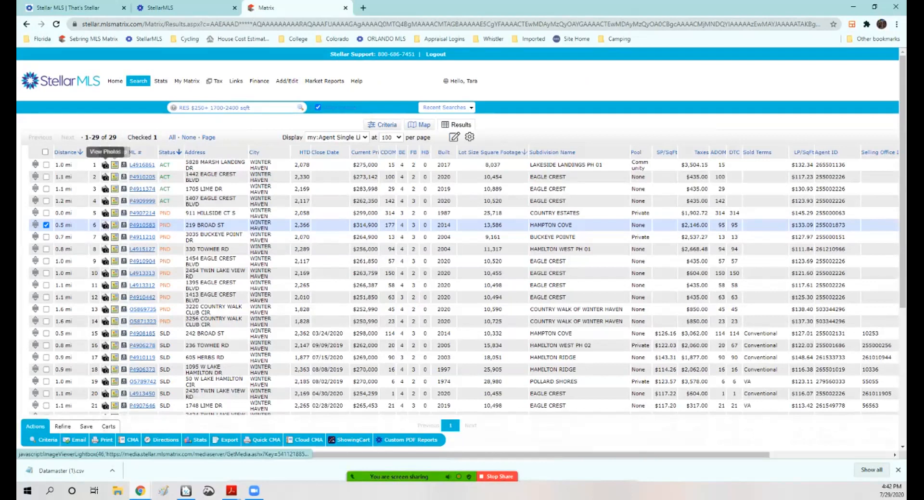
{"action": "left_click", "coordinate": [105, 164]}
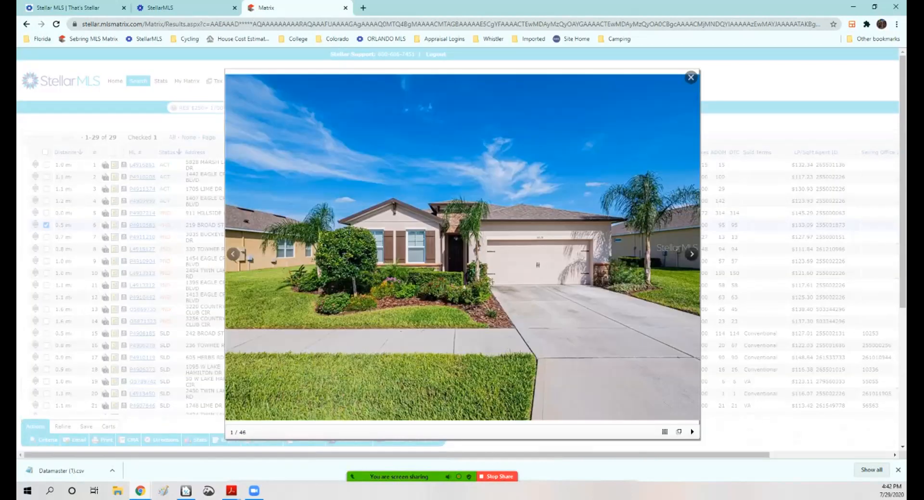
{"action": "left_click", "coordinate": [691, 254]}
{"action": "left_click", "coordinate": [692, 254]}
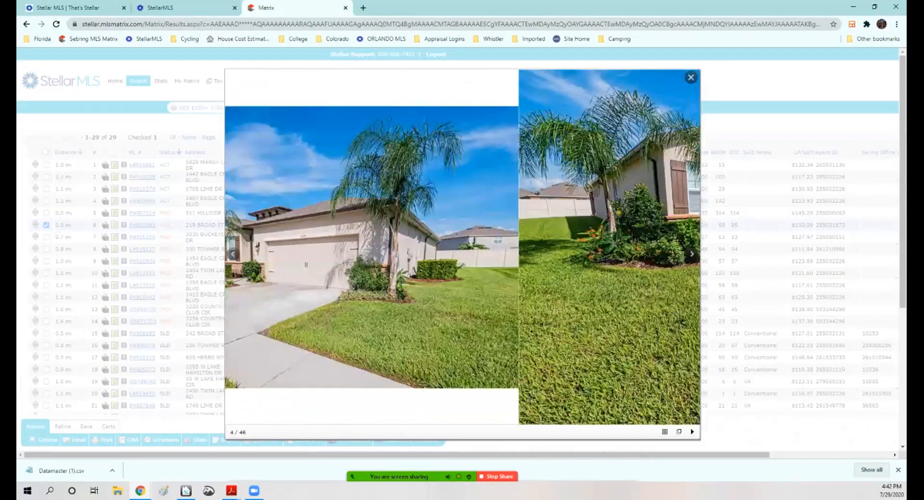
{"action": "left_click", "coordinate": [691, 254]}
{"action": "left_click", "coordinate": [691, 254]}
{"action": "left_click", "coordinate": [692, 254]}
{"action": "left_click", "coordinate": [691, 254]}
{"action": "left_click", "coordinate": [691, 254]}
{"action": "left_click", "coordinate": [691, 254]}
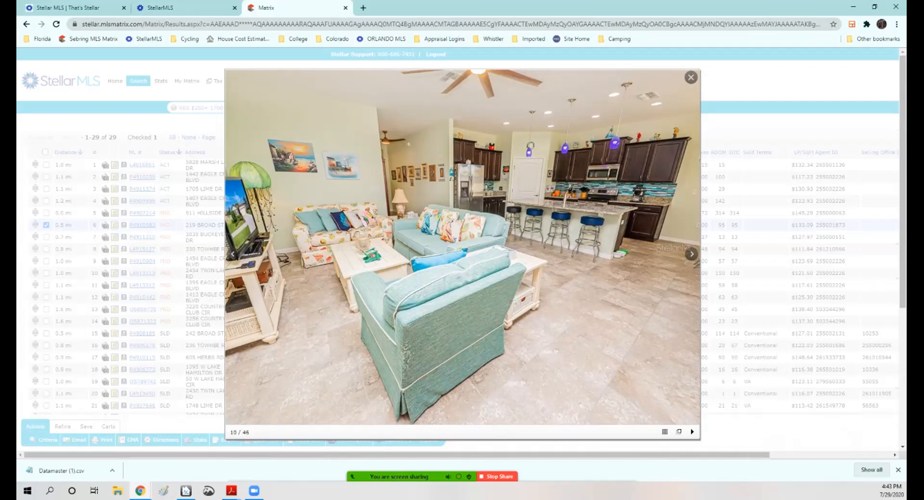
{"action": "left_click", "coordinate": [691, 254]}
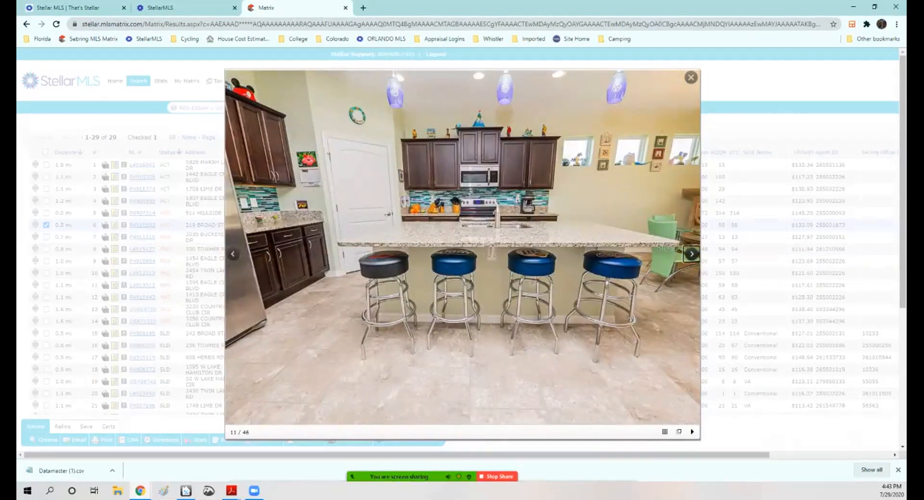
{"action": "left_click", "coordinate": [691, 254]}
{"action": "left_click", "coordinate": [692, 254]}
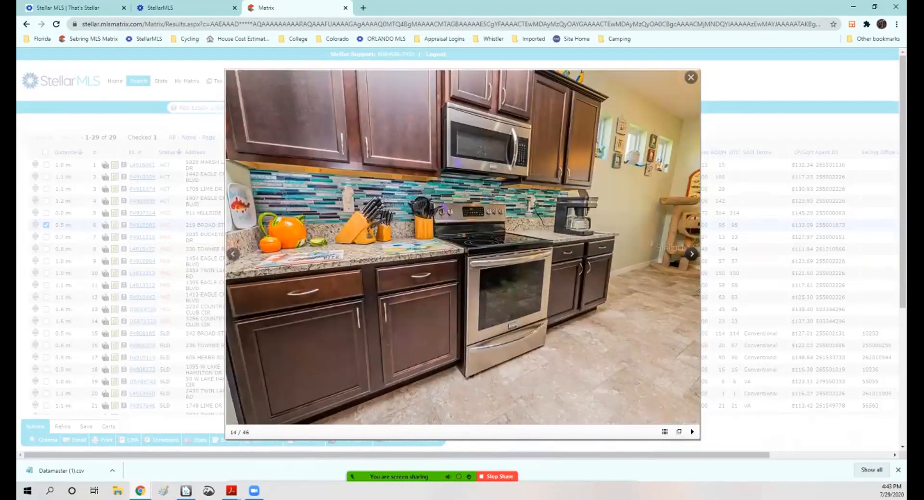
{"action": "left_click", "coordinate": [691, 254]}
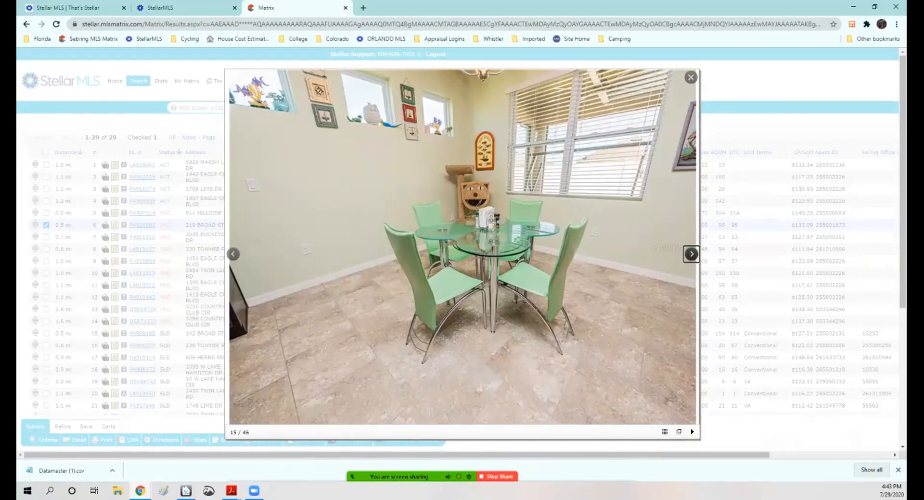
{"action": "left_click", "coordinate": [691, 254]}
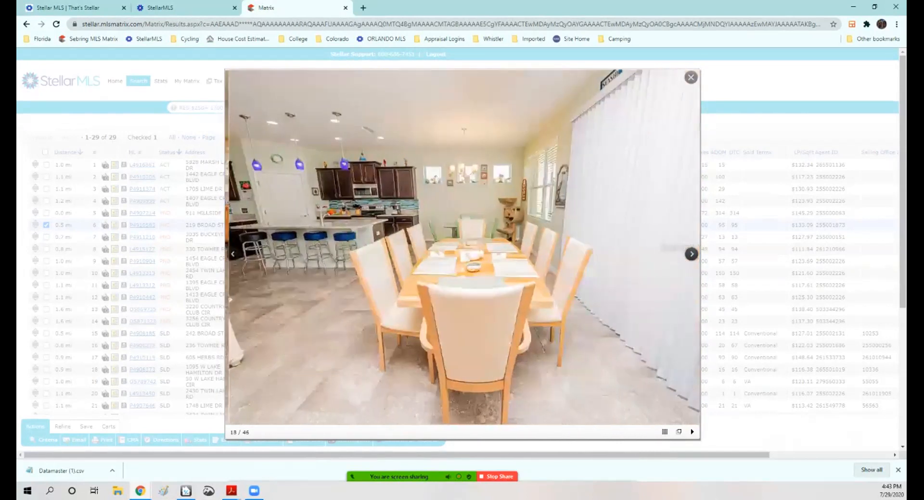
{"action": "left_click", "coordinate": [691, 254]}
{"action": "left_click", "coordinate": [691, 253]}
{"action": "left_click", "coordinate": [691, 254]}
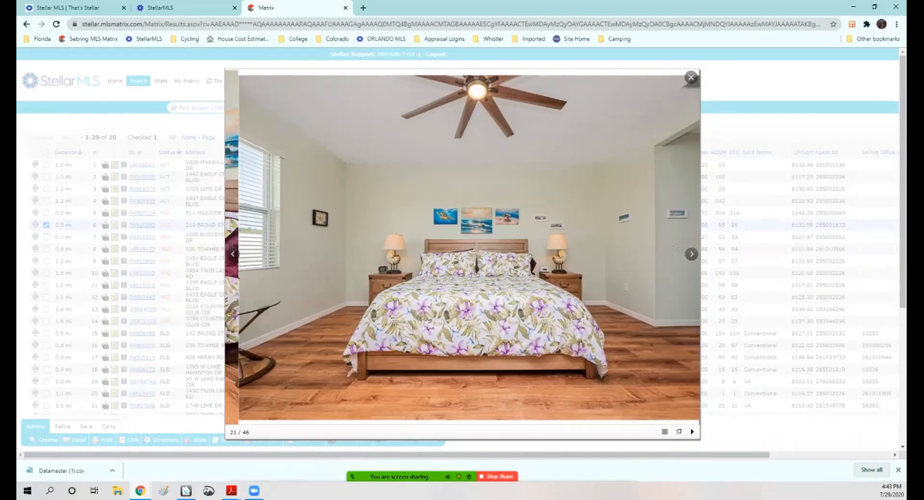
{"action": "left_click", "coordinate": [691, 254]}
{"action": "left_click", "coordinate": [692, 254]}
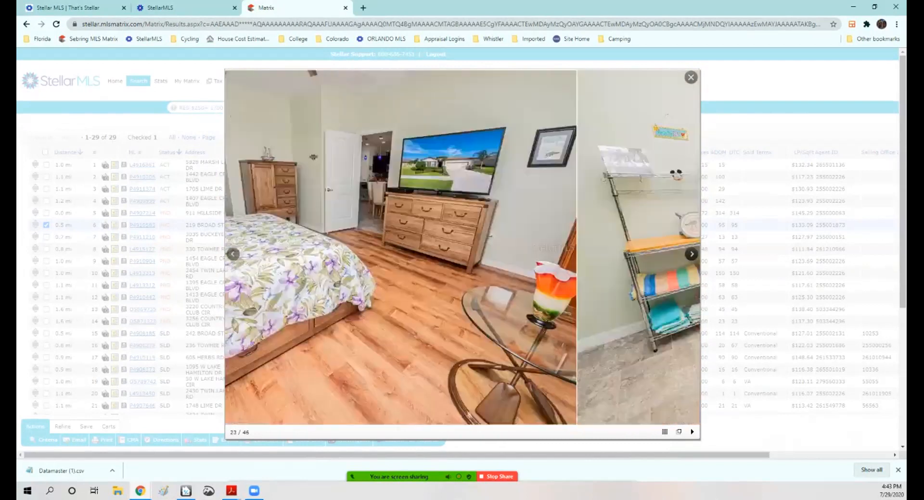
{"action": "left_click", "coordinate": [692, 254]}
{"action": "left_click", "coordinate": [691, 254]}
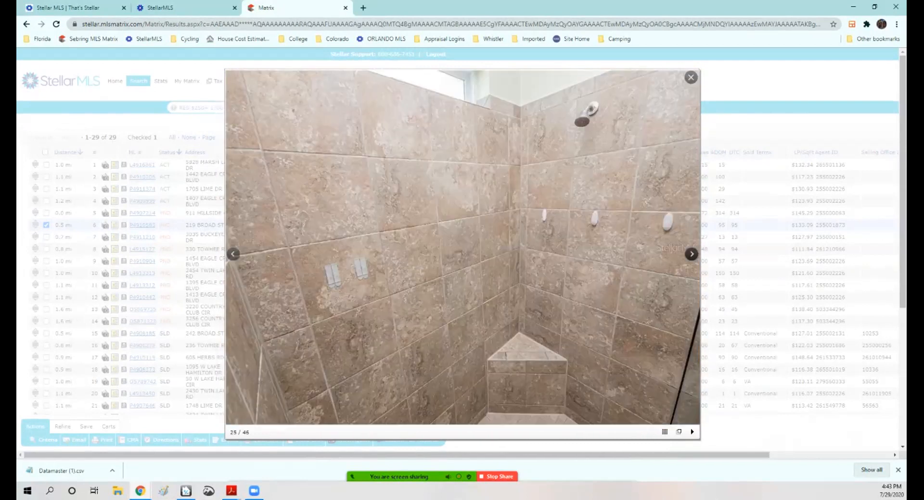
{"action": "left_click", "coordinate": [691, 254]}
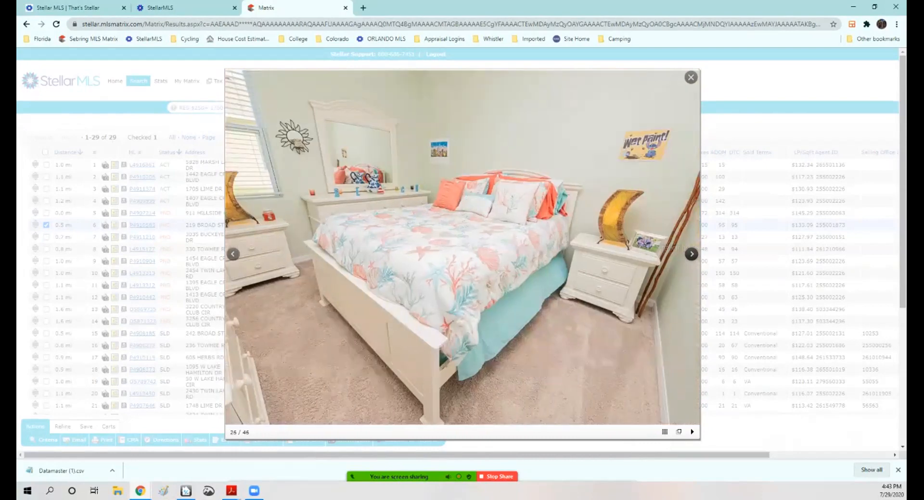
{"action": "left_click", "coordinate": [691, 254]}
{"action": "left_click", "coordinate": [691, 254]}
{"action": "left_click", "coordinate": [691, 254]}
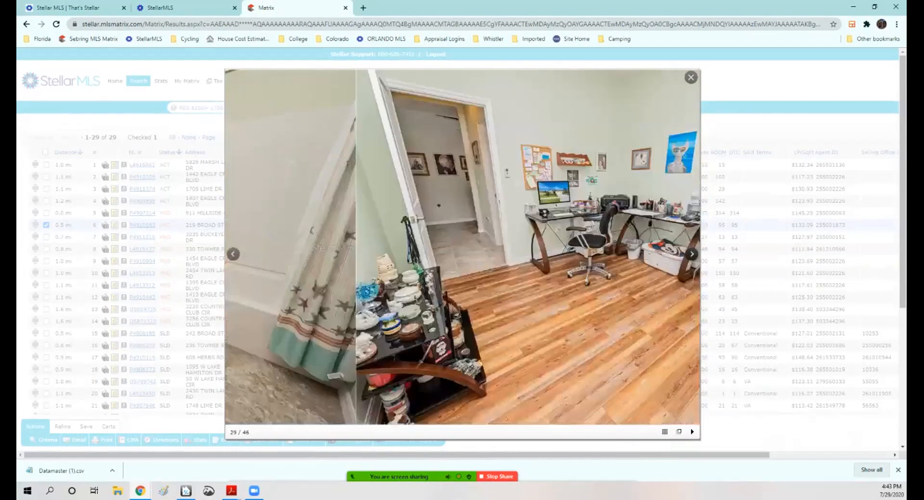
{"action": "left_click", "coordinate": [692, 254]}
{"action": "left_click", "coordinate": [692, 254]}
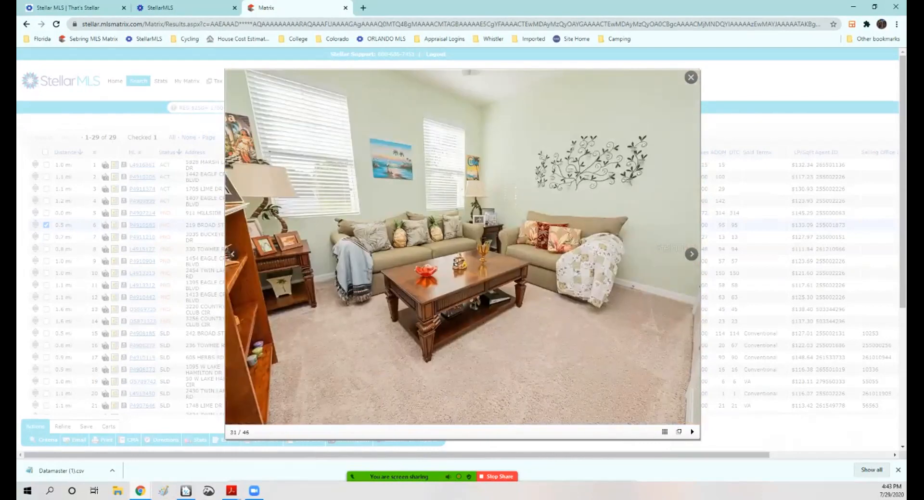
{"action": "key", "text": "Escape"}
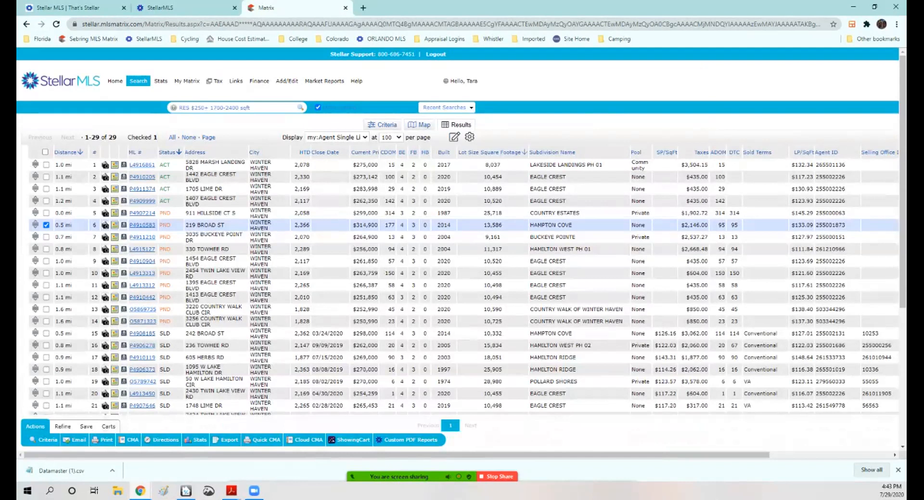
{"action": "left_click", "coordinate": [47, 165]}
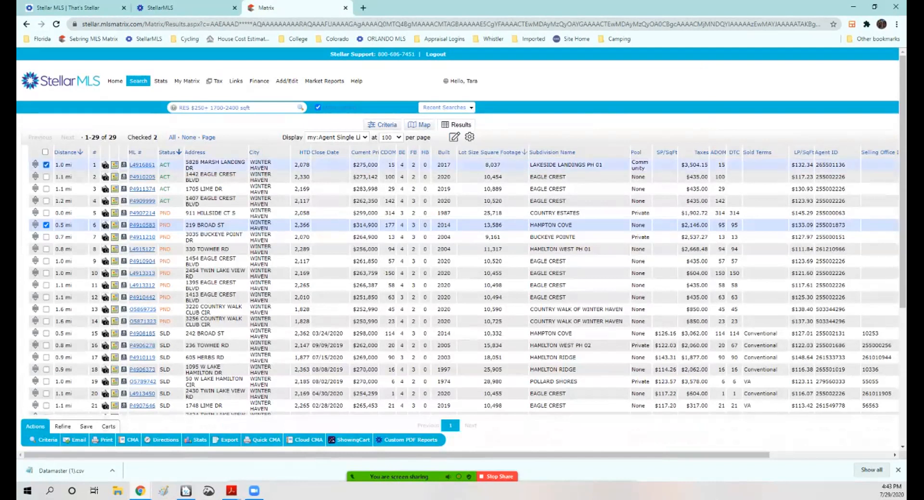
{"action": "scroll", "coordinate": [460, 231], "scroll_direction": "down", "scroll_amount": 2}
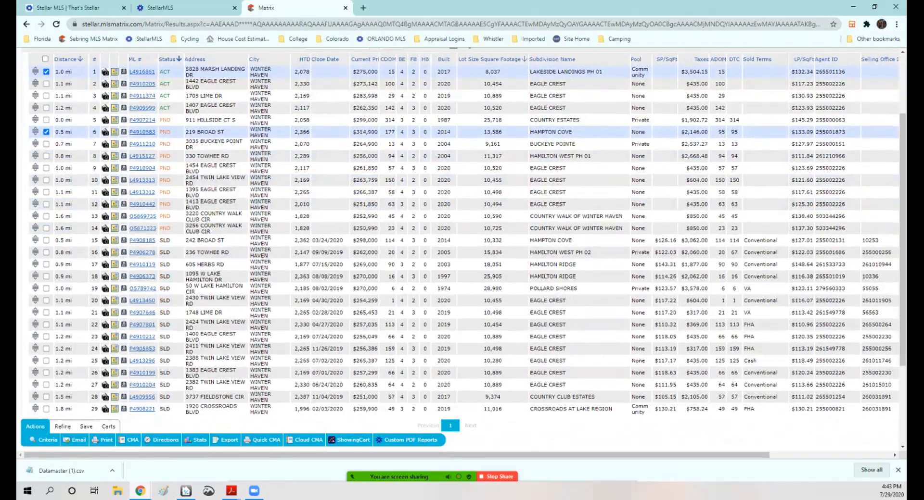
{"action": "scroll", "coordinate": [461, 231], "scroll_direction": "down", "scroll_amount": 3}
{"action": "scroll", "coordinate": [461, 230], "scroll_direction": "up", "scroll_amount": 1}
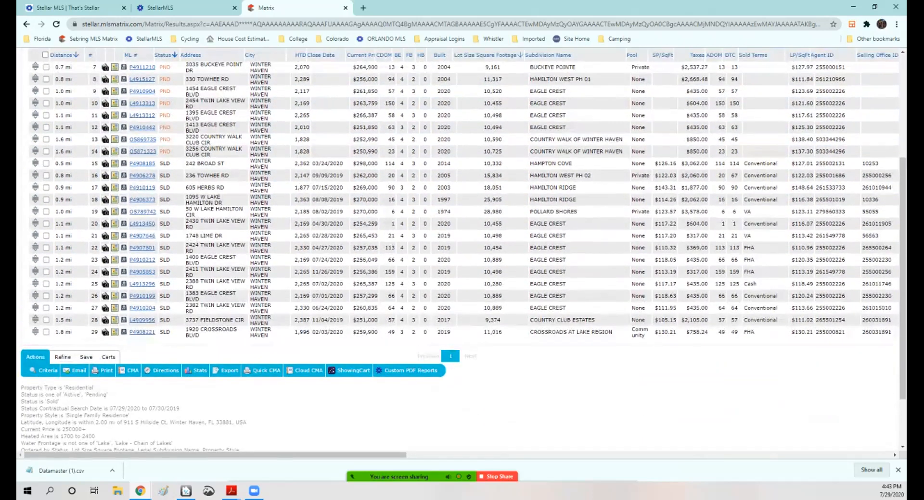
{"action": "left_click", "coordinate": [46, 188]}
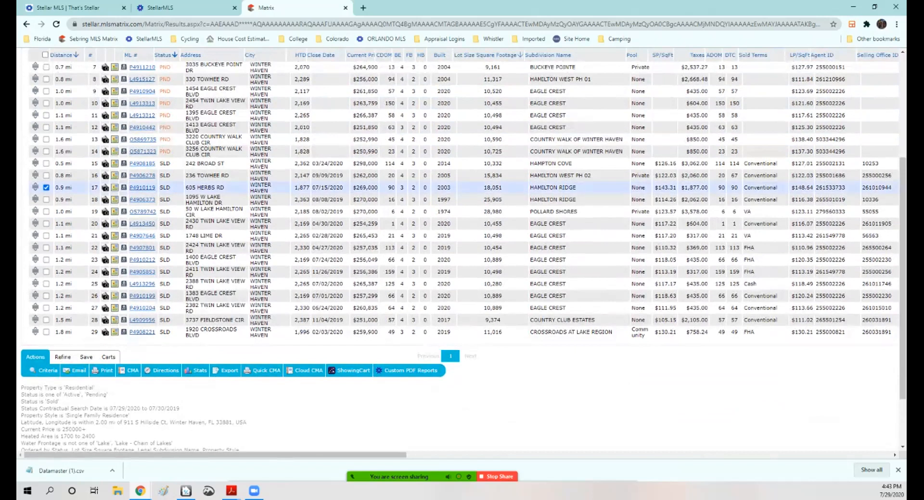
Step: Open and page through the photo gallery of another listing in the results, then close it
{"action": "left_click", "coordinate": [105, 163]}
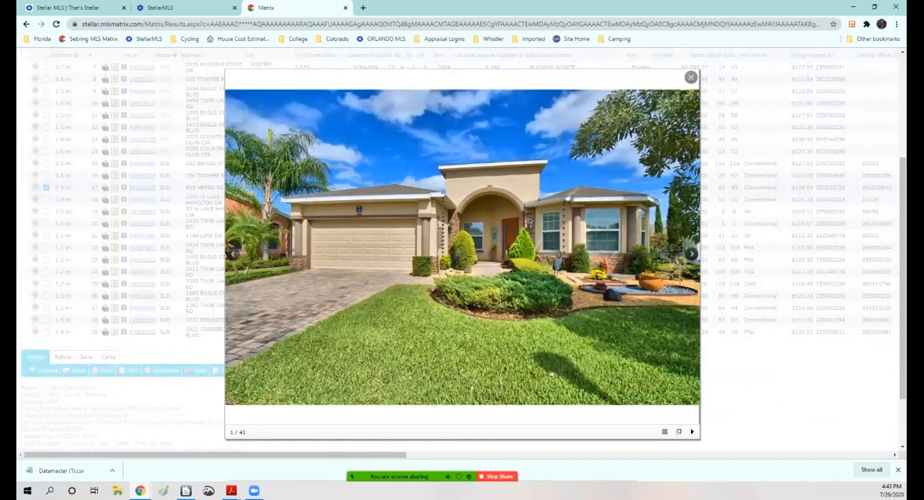
{"action": "left_click", "coordinate": [691, 254]}
{"action": "left_click", "coordinate": [692, 254]}
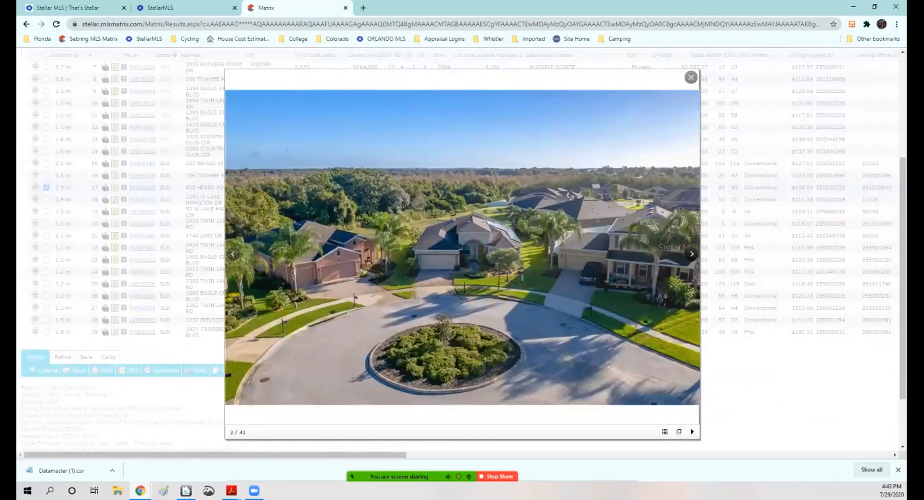
{"action": "left_click", "coordinate": [692, 254]}
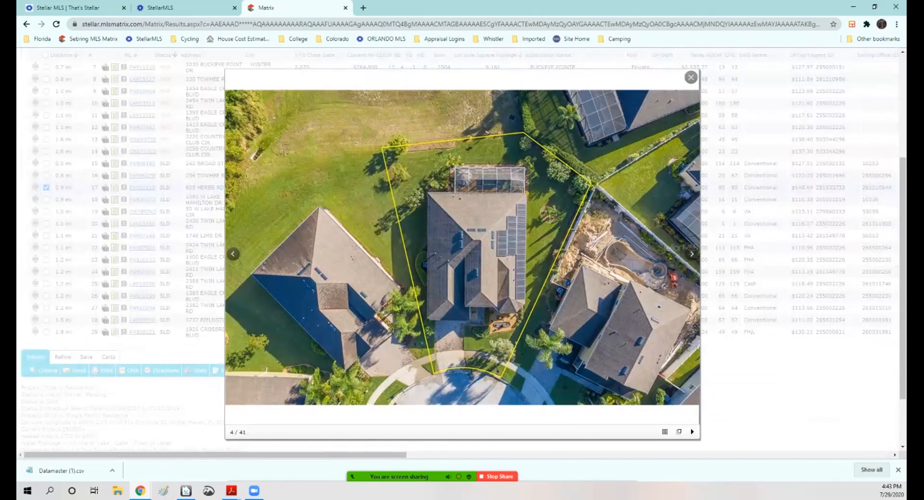
{"action": "left_click", "coordinate": [691, 78]}
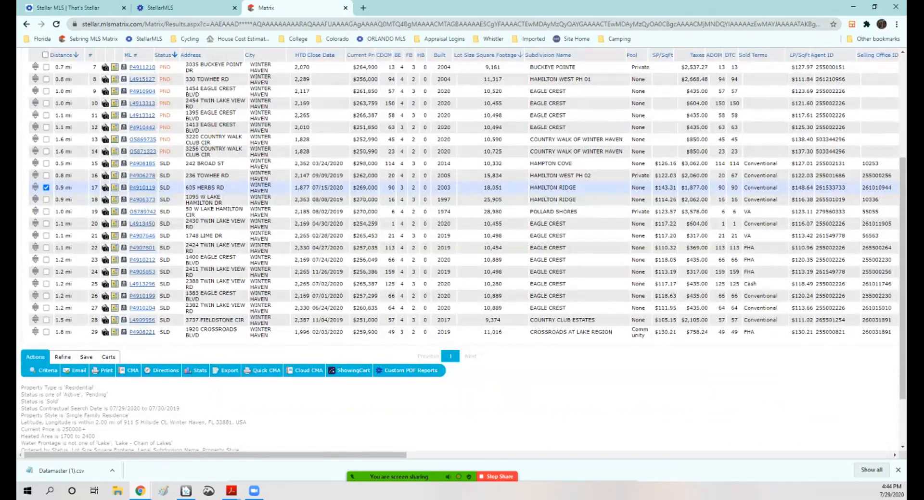
{"action": "left_click", "coordinate": [114, 163]}
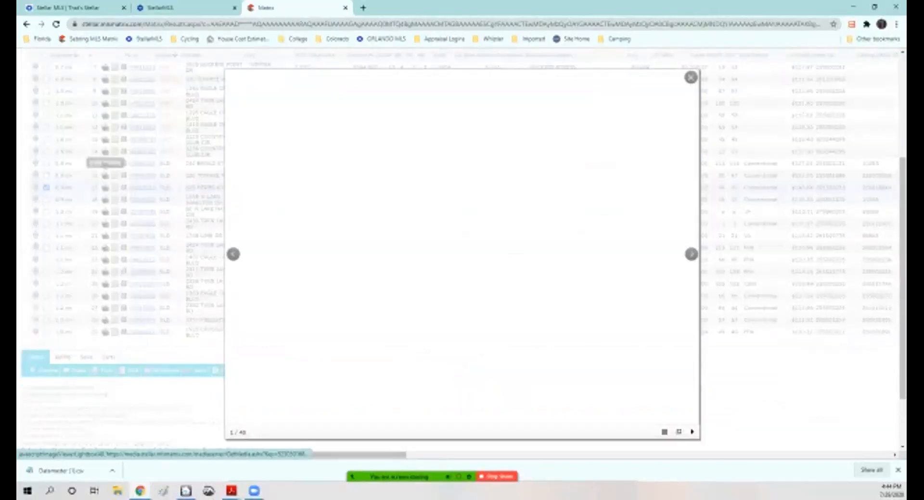
{"action": "key", "text": "Right"}
{"action": "key", "text": "Right"}
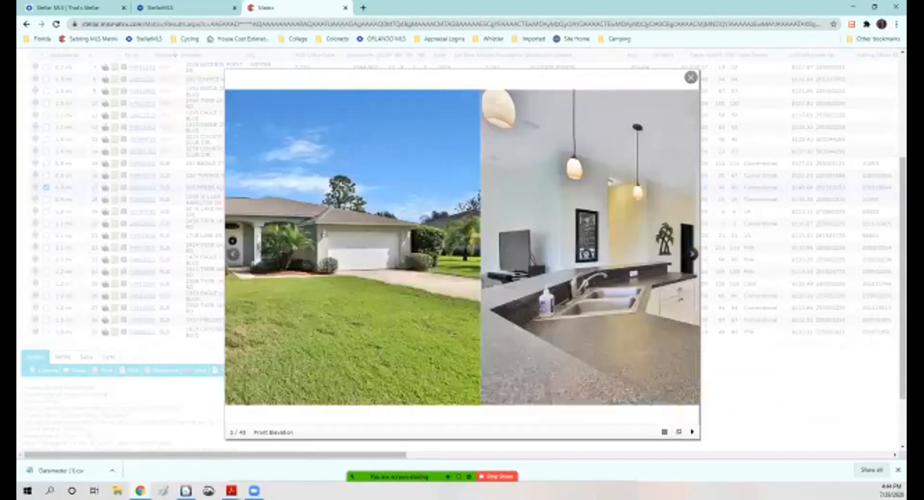
{"action": "left_click", "coordinate": [690, 77]}
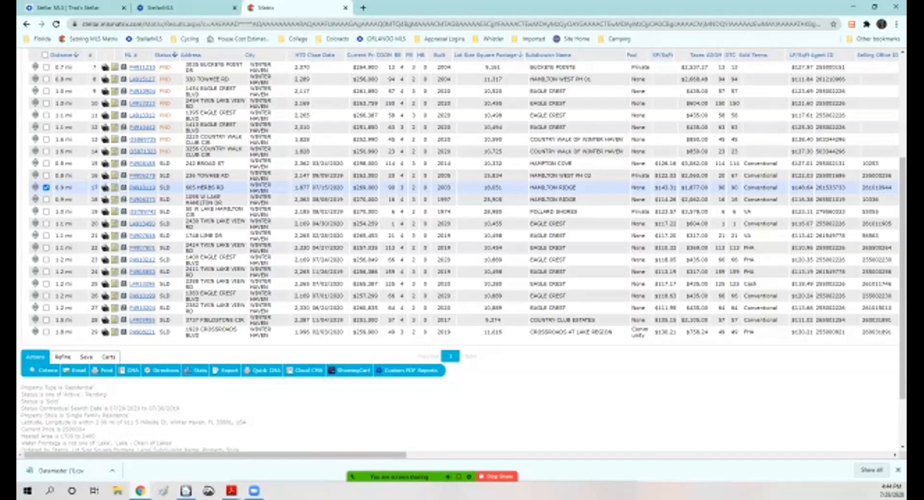
{"action": "left_click", "coordinate": [46, 175]}
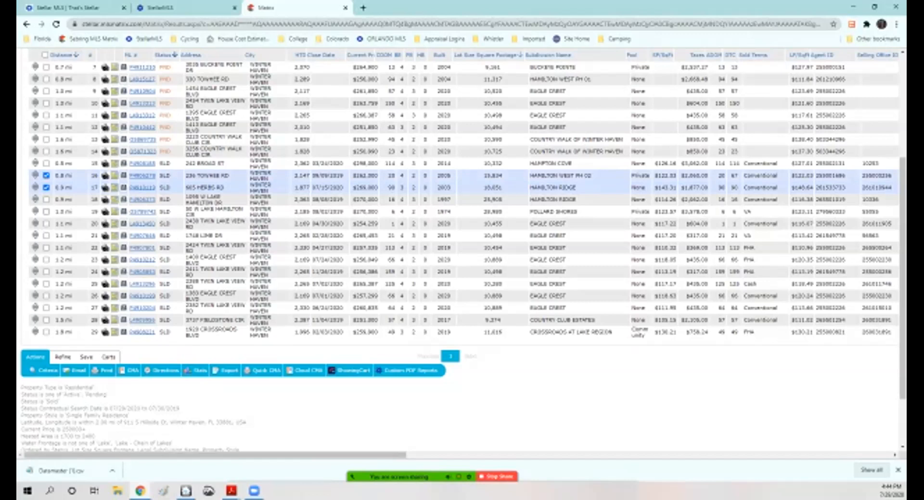
{"action": "left_click", "coordinate": [105, 189]}
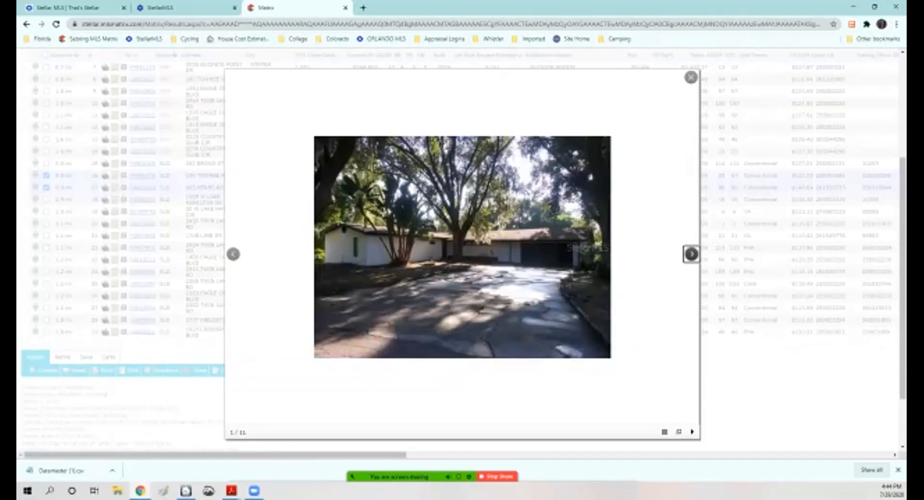
{"action": "left_click", "coordinate": [690, 254]}
{"action": "left_click", "coordinate": [691, 254]}
{"action": "left_click", "coordinate": [690, 254]}
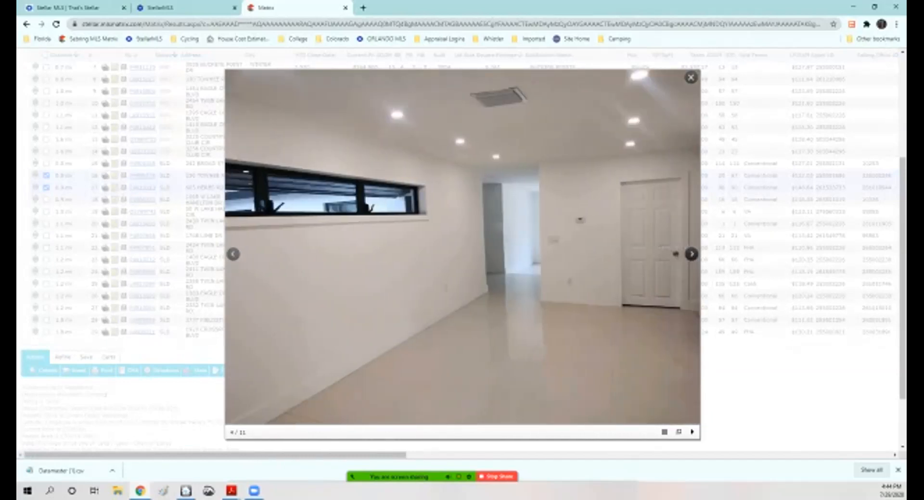
{"action": "left_click", "coordinate": [691, 254]}
{"action": "left_click", "coordinate": [690, 254]}
{"action": "left_click", "coordinate": [690, 254]}
{"action": "left_click", "coordinate": [691, 254]}
{"action": "left_click", "coordinate": [691, 254]}
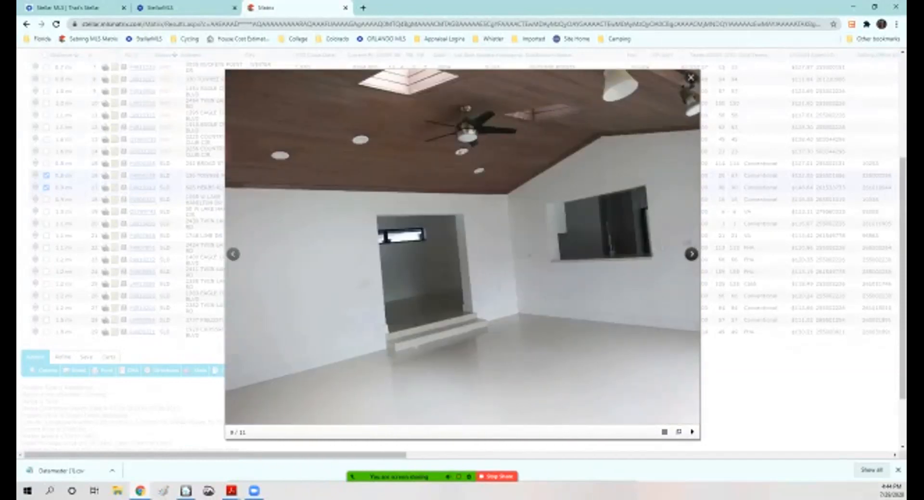
{"action": "left_click", "coordinate": [691, 254]}
{"action": "left_click", "coordinate": [690, 254]}
{"action": "left_click", "coordinate": [691, 254]}
{"action": "left_click", "coordinate": [691, 254]}
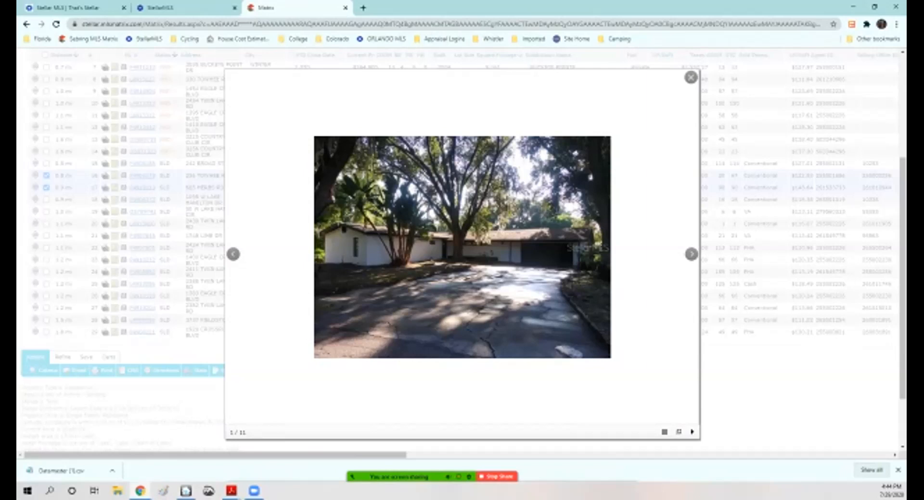
{"action": "left_click", "coordinate": [690, 254]}
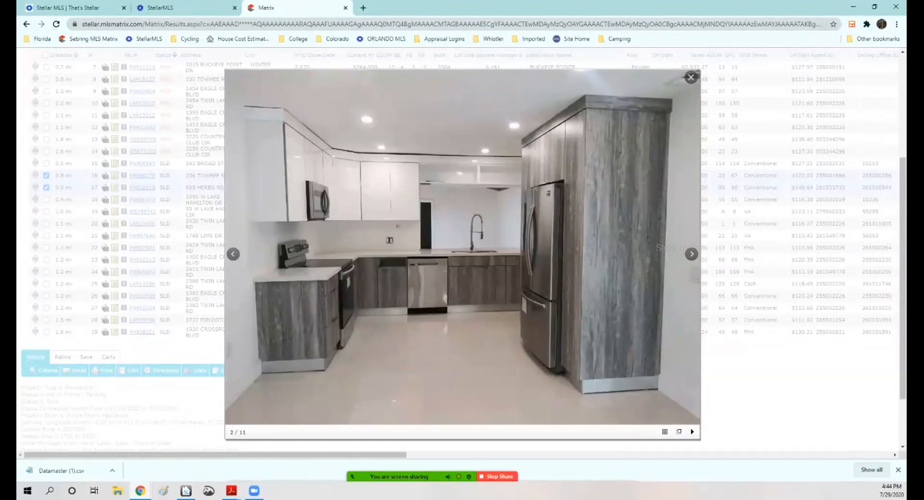
{"action": "left_click", "coordinate": [691, 77]}
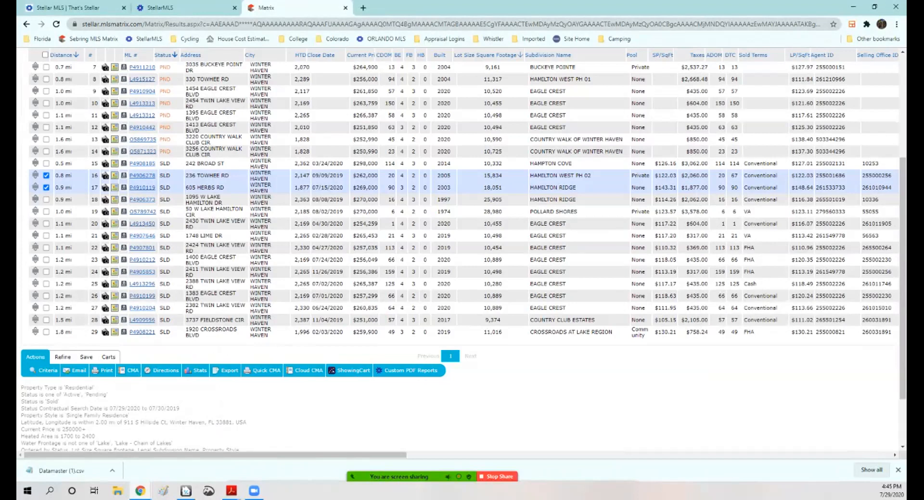
{"action": "left_click", "coordinate": [46, 211]}
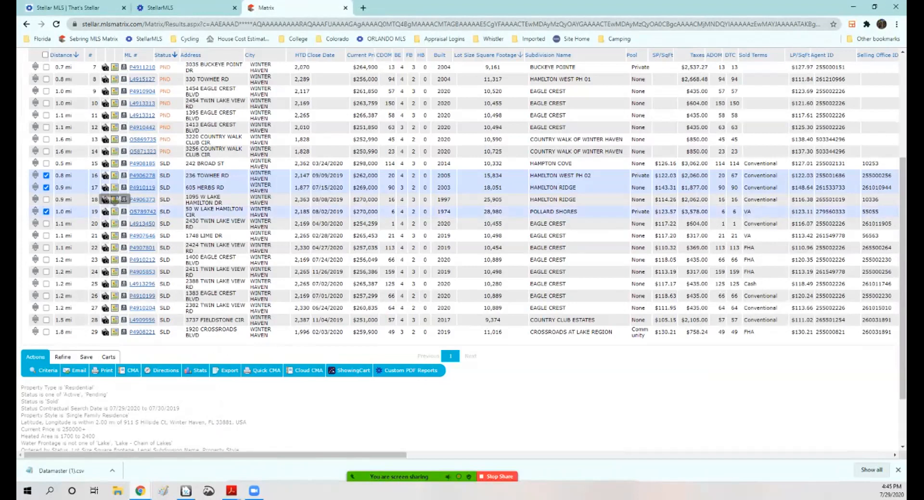
{"action": "left_click", "coordinate": [106, 212]}
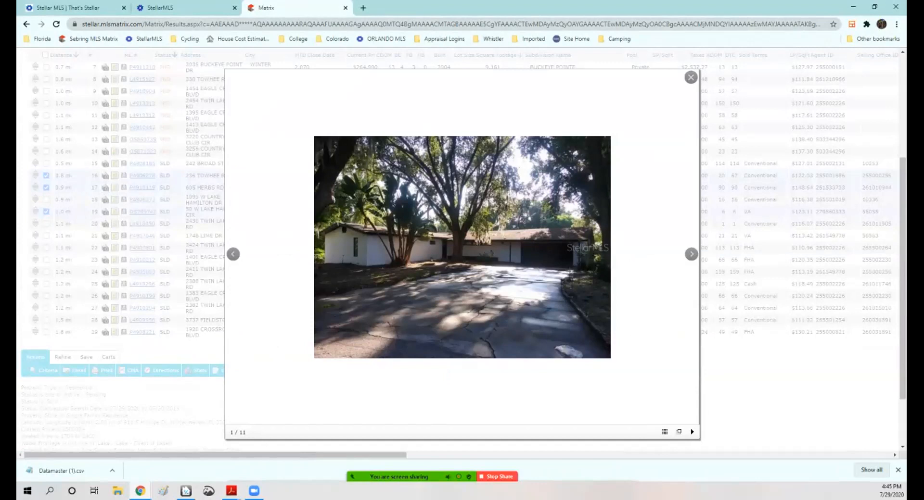
{"action": "left_click", "coordinate": [691, 254]}
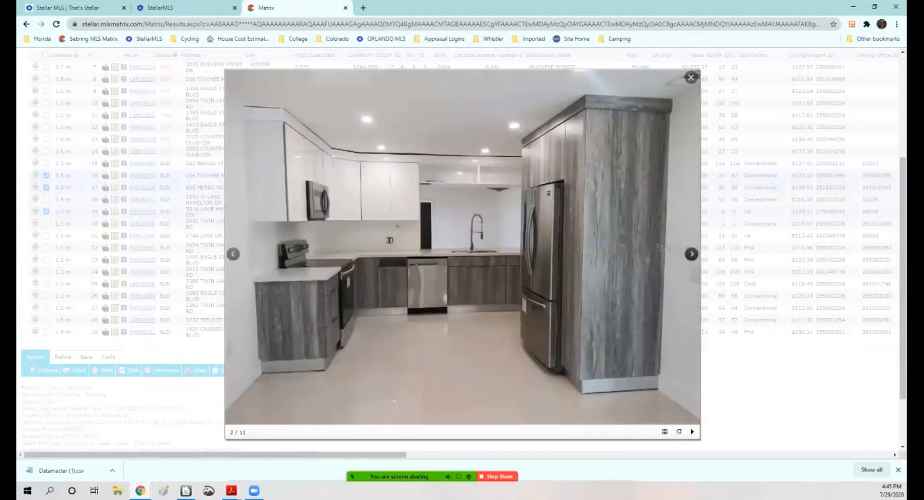
{"action": "left_click", "coordinate": [691, 254]}
{"action": "left_click", "coordinate": [691, 254]}
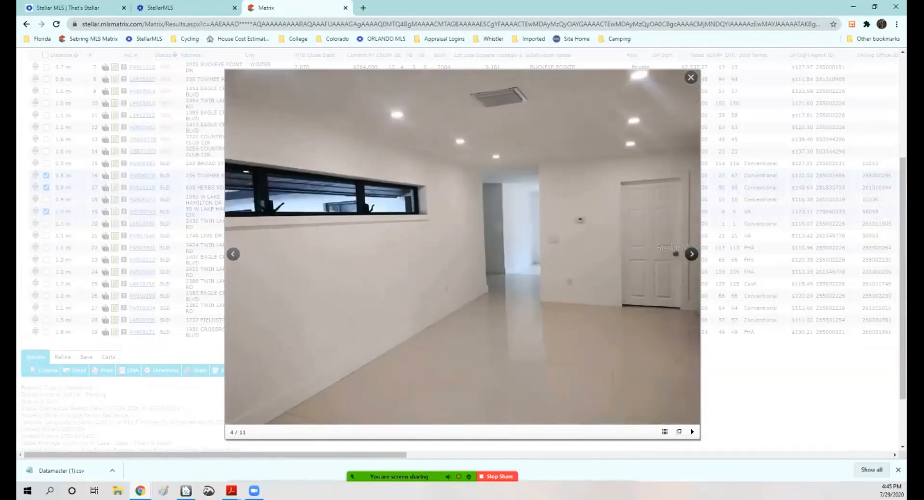
{"action": "left_click", "coordinate": [690, 254]}
{"action": "left_click", "coordinate": [691, 254]}
{"action": "left_click", "coordinate": [691, 254]}
{"action": "left_click", "coordinate": [690, 254]}
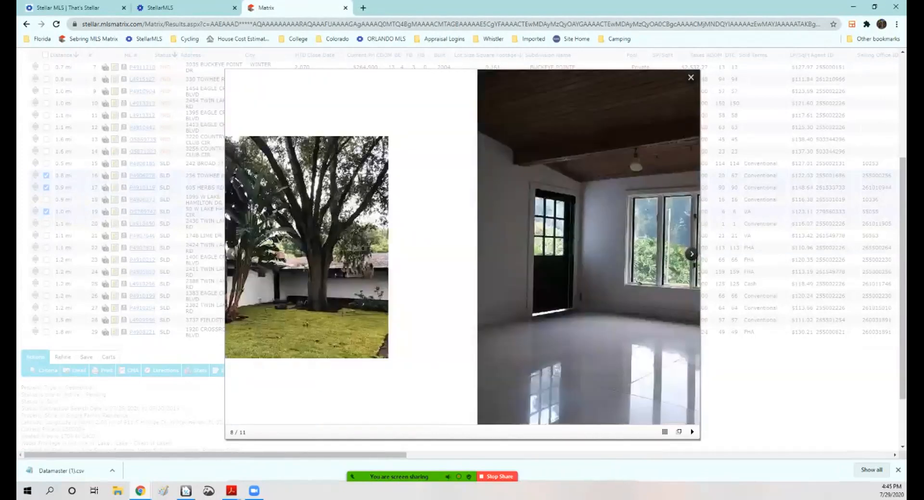
{"action": "left_click", "coordinate": [691, 254]}
{"action": "left_click", "coordinate": [690, 254]}
{"action": "left_click", "coordinate": [690, 254]}
{"action": "left_click", "coordinate": [691, 254]}
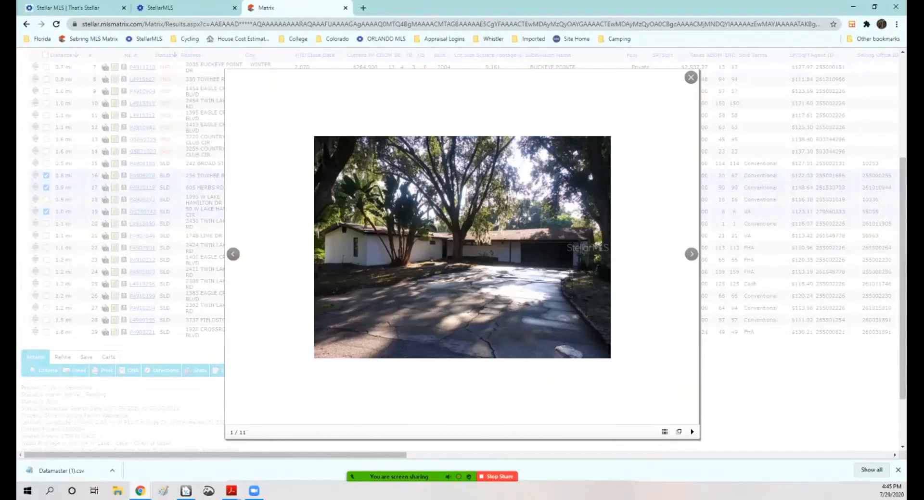
{"action": "left_click", "coordinate": [691, 77]}
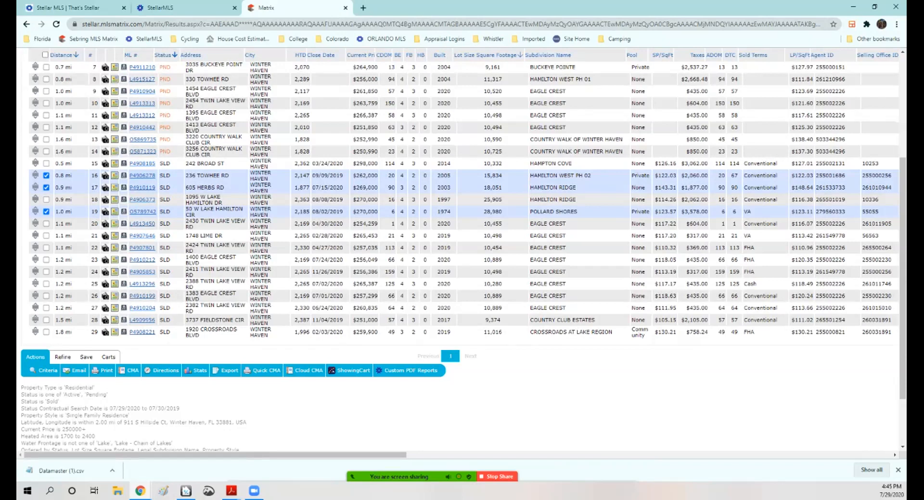
{"action": "left_click_drag", "start_coordinate": [378, 212], "coordinate": [353, 212]}
{"action": "left_click", "coordinate": [106, 211]}
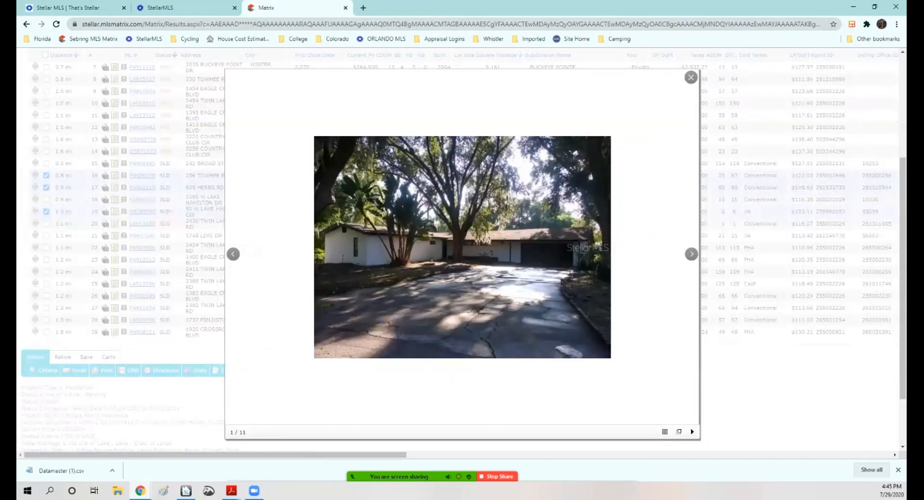
{"action": "left_click", "coordinate": [690, 77]}
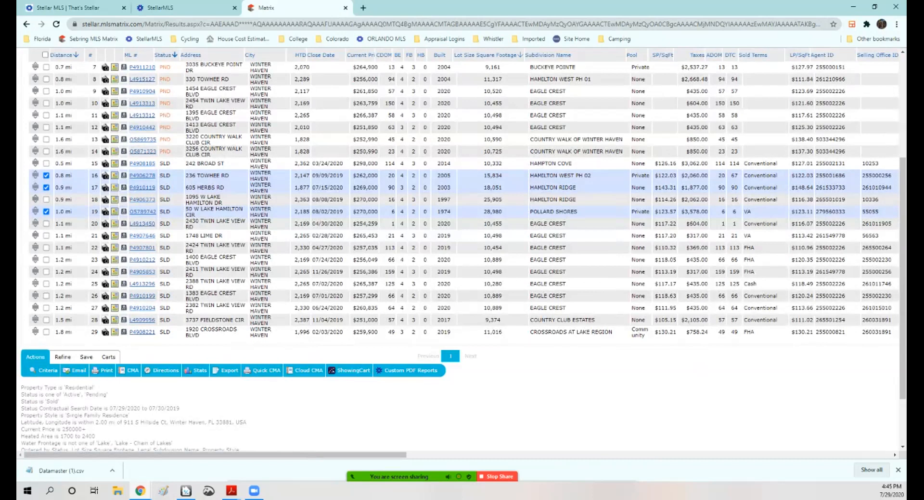
{"action": "scroll", "coordinate": [166, 75], "scroll_direction": "up", "scroll_amount": 3}
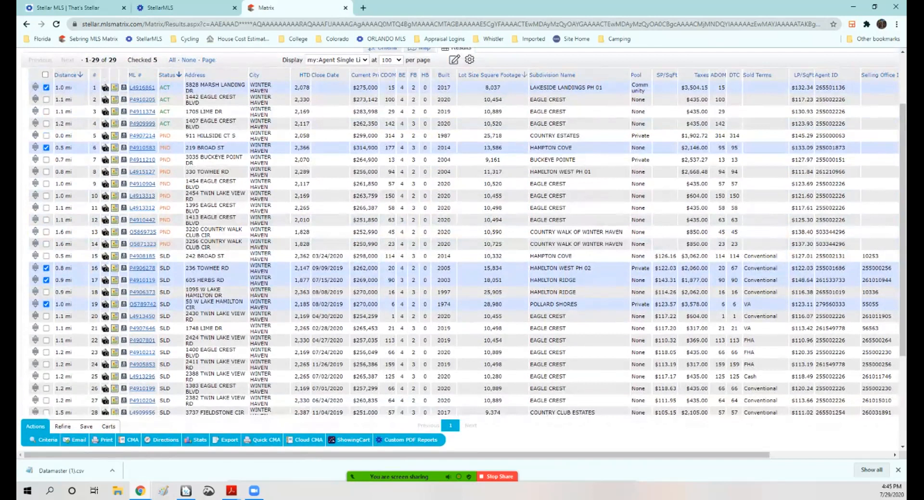
{"action": "left_click", "coordinate": [46, 267]}
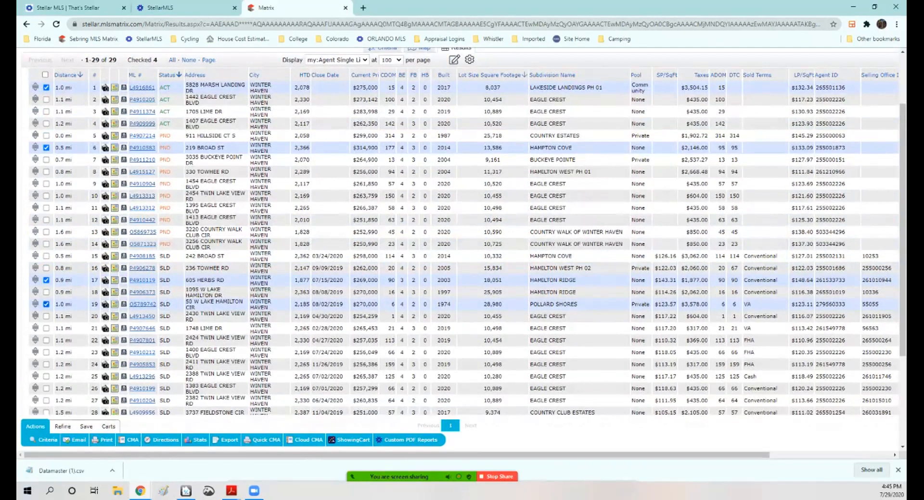
{"action": "left_click", "coordinate": [47, 304]}
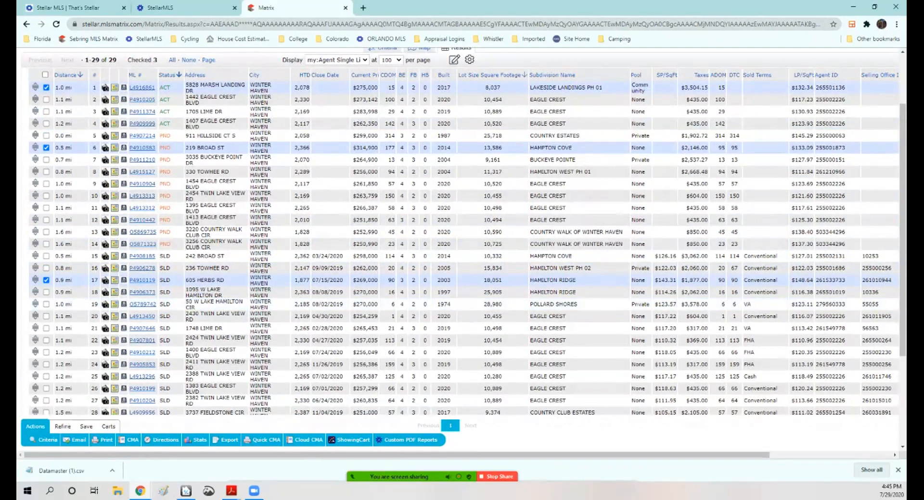
Step: Export the checked listings in the Spark!!! export file format
{"action": "left_click", "coordinate": [226, 440]}
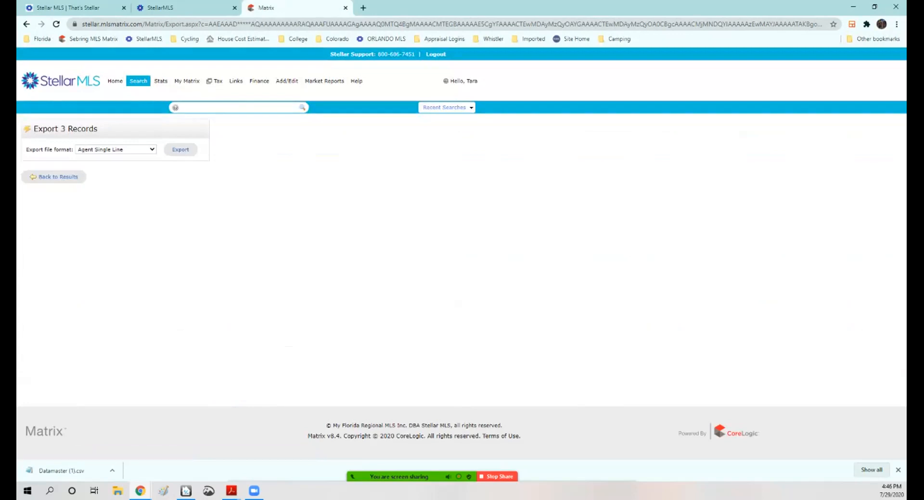
{"action": "left_click", "coordinate": [116, 150]}
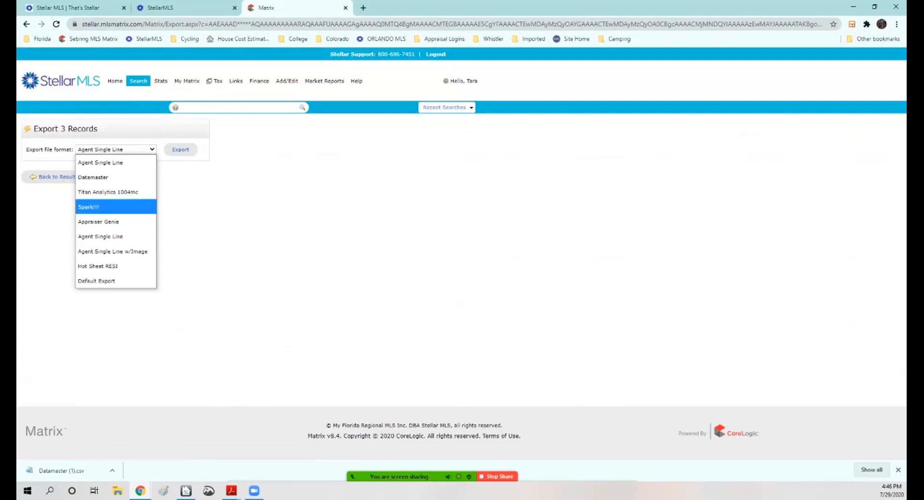
{"action": "left_click", "coordinate": [111, 206]}
{"action": "left_click", "coordinate": [181, 150]}
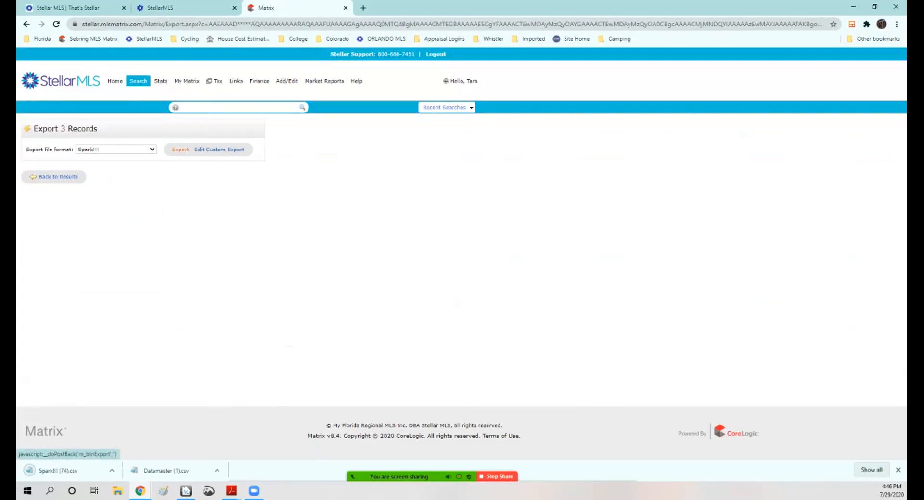
Step: Switch to the TOTAL report and move the existing comparables into the Sale #4, #5 and #6 columns
{"action": "mouse_move", "coordinate": [414, 477]}
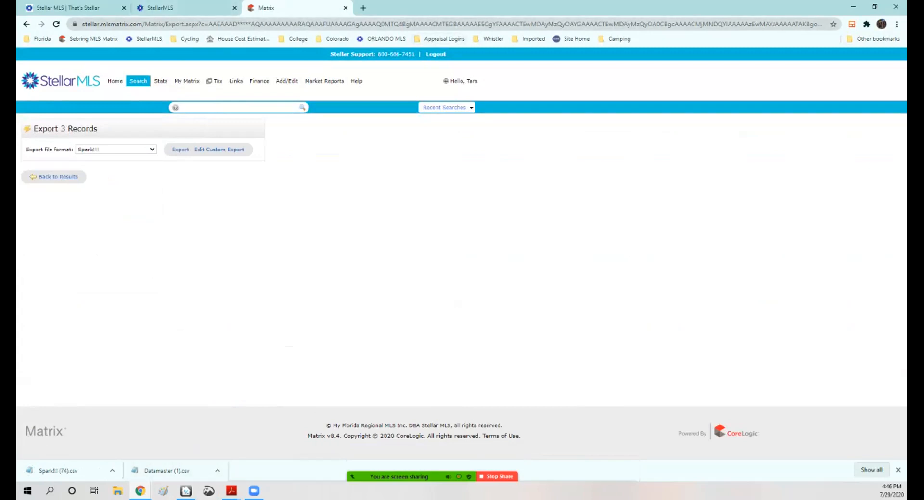
{"action": "left_click", "coordinate": [58, 470]}
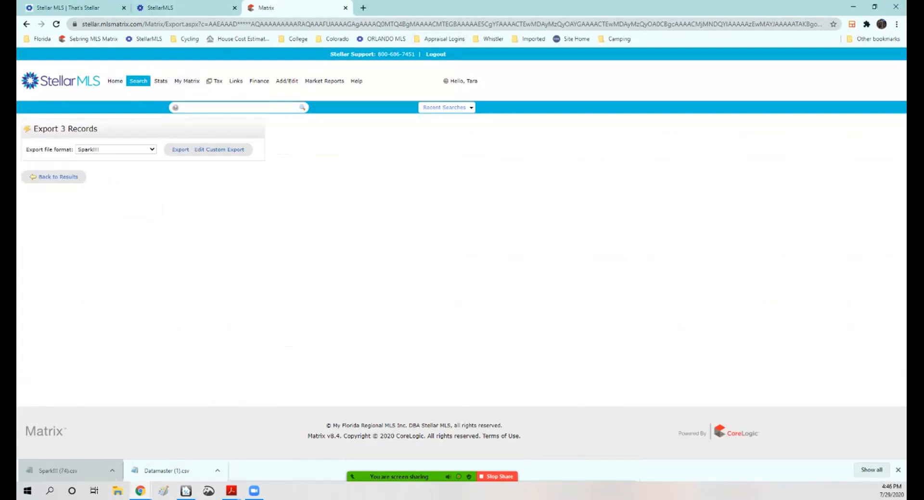
{"action": "left_click", "coordinate": [363, 8]}
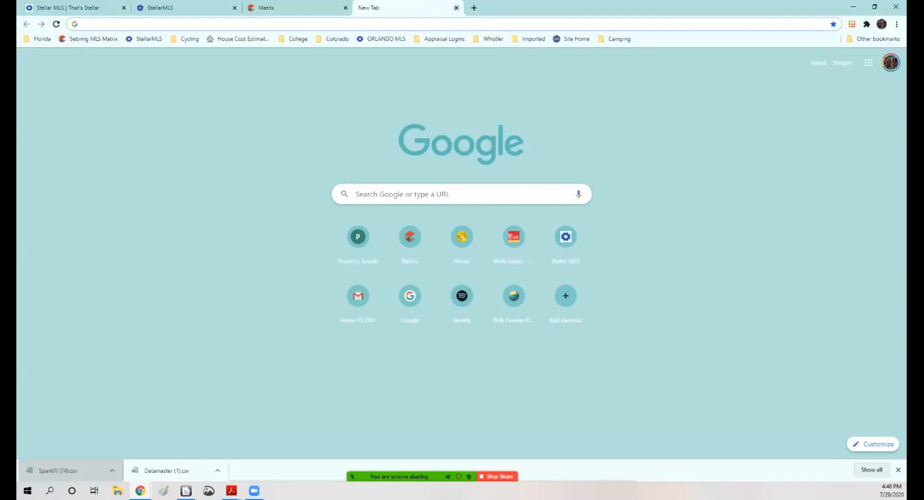
{"action": "left_click", "coordinate": [456, 8]}
{"action": "left_click", "coordinate": [853, 7]}
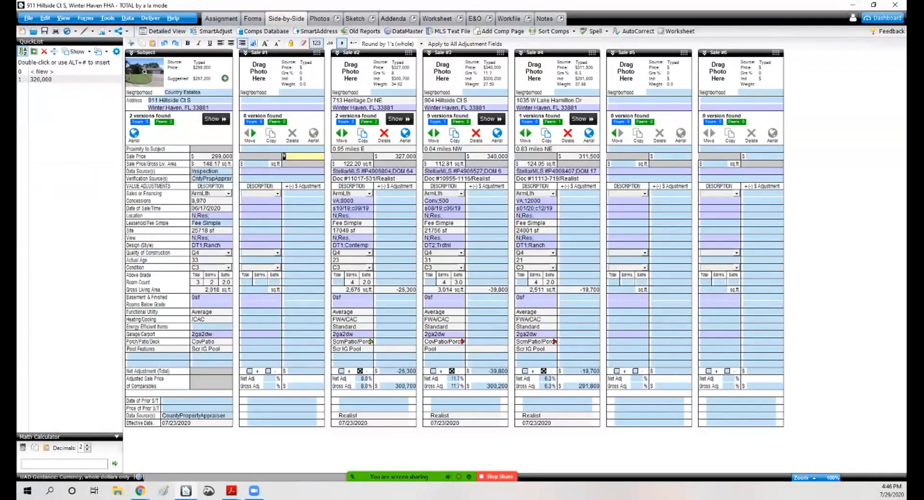
{"action": "left_click", "coordinate": [45, 31]}
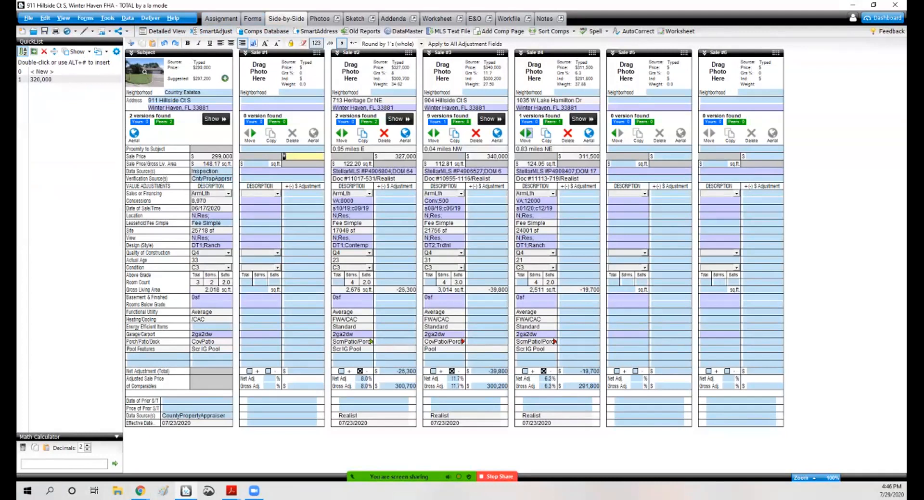
{"action": "left_click", "coordinate": [529, 132]}
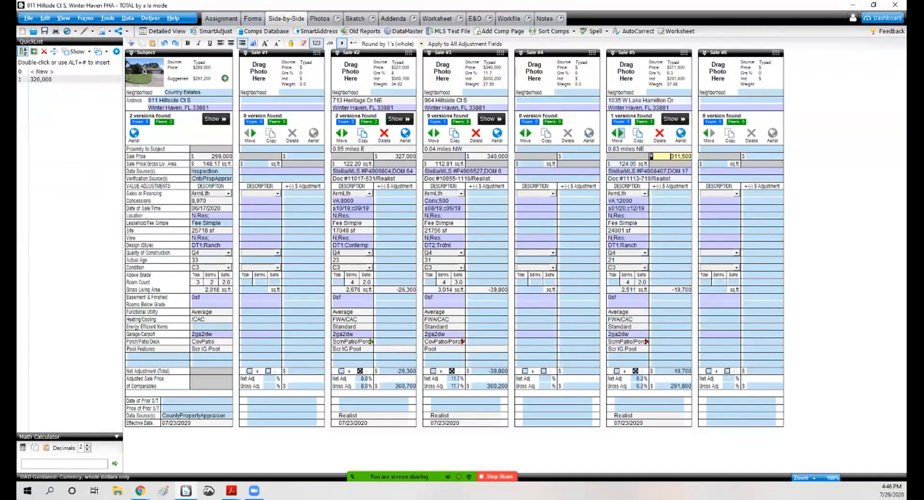
{"action": "left_click", "coordinate": [618, 133]}
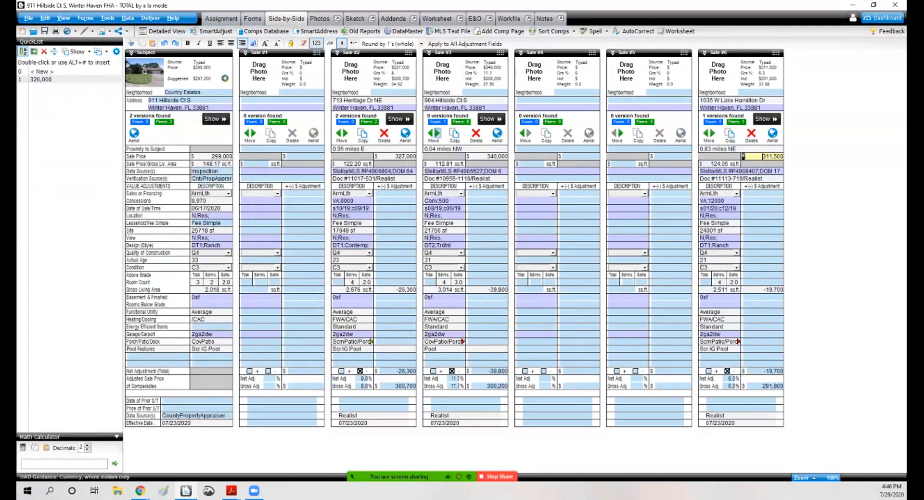
{"action": "left_click", "coordinate": [433, 133]}
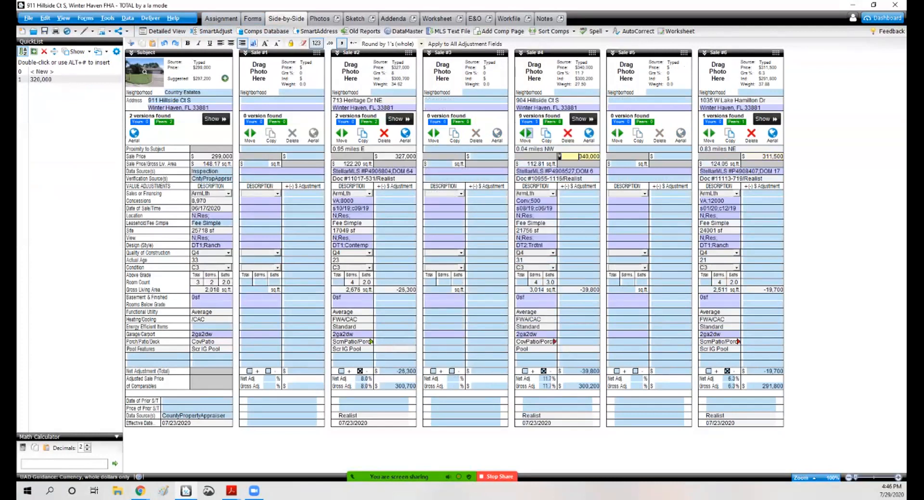
{"action": "left_click", "coordinate": [525, 132]}
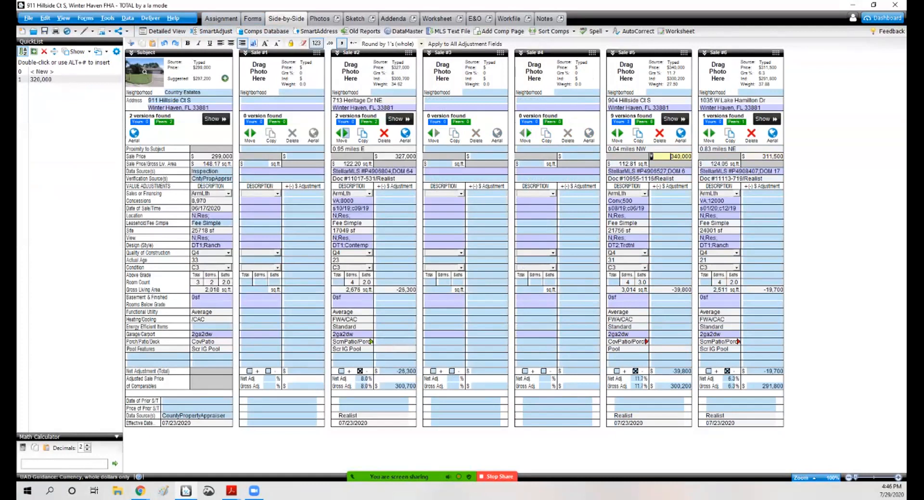
{"action": "left_click", "coordinate": [342, 132]}
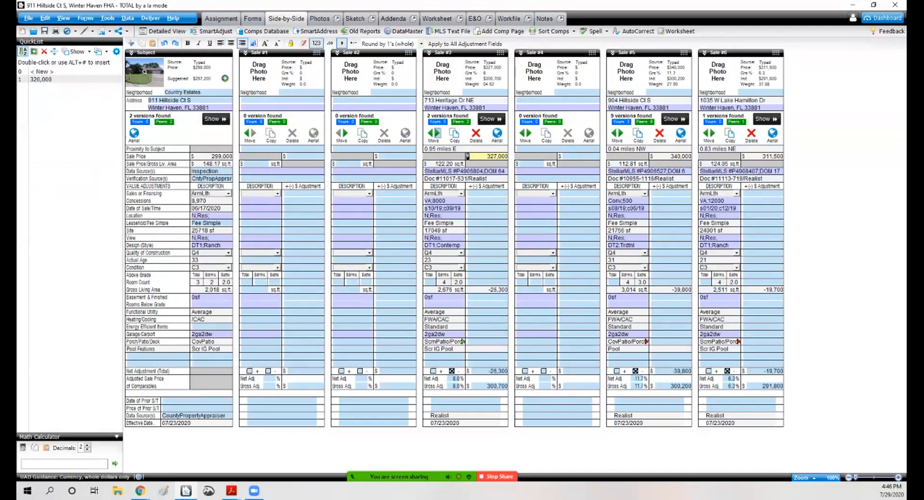
{"action": "left_click", "coordinate": [436, 133]}
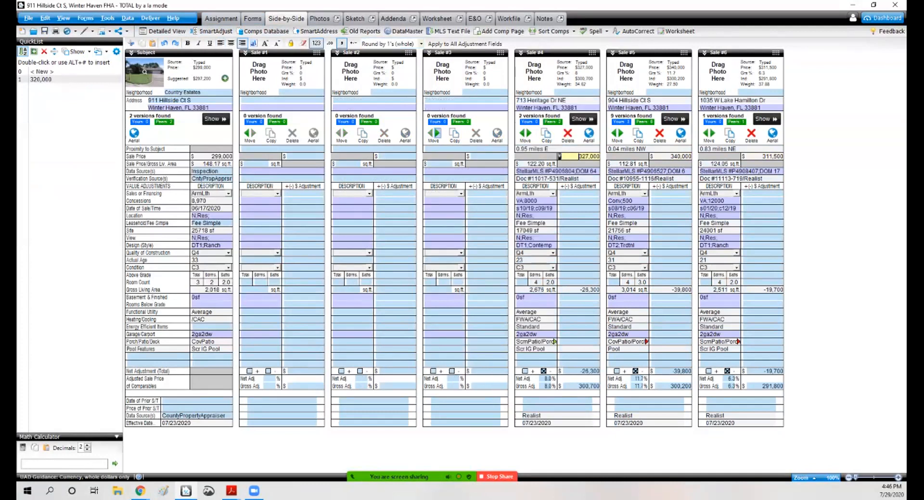
Step: Launch Spark from the report and set the effective date to July 29, 2020
{"action": "left_click", "coordinate": [127, 19]}
{"action": "left_click", "coordinate": [92, 91]}
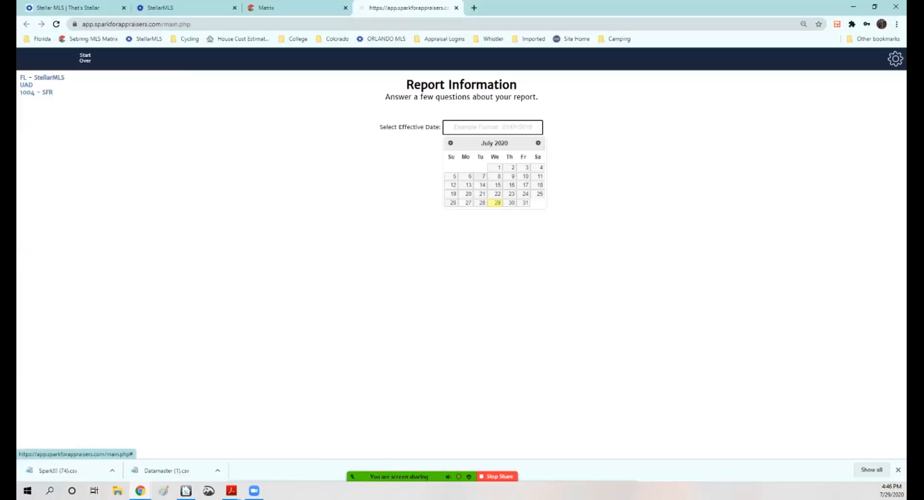
{"action": "left_click", "coordinate": [495, 203]}
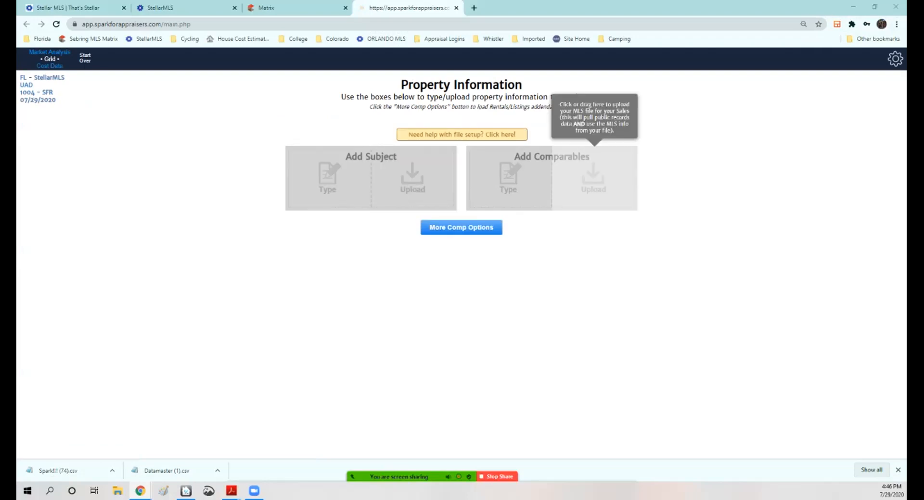
Step: Upload the exported Spark!!! (74).csv file as the comparables
{"action": "left_click", "coordinate": [593, 178]}
{"action": "double_click", "coordinate": [118, 81]}
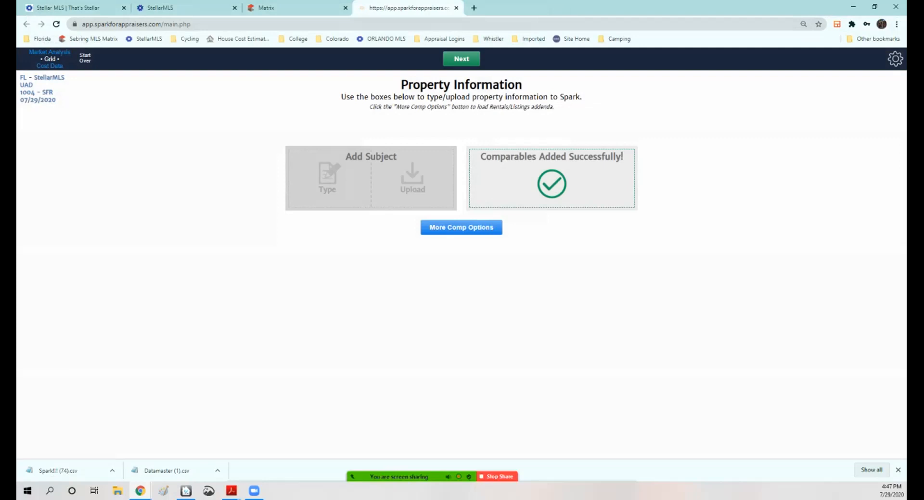
Step: Continue Spark past the property information page to send the comparables on
{"action": "left_click", "coordinate": [460, 59]}
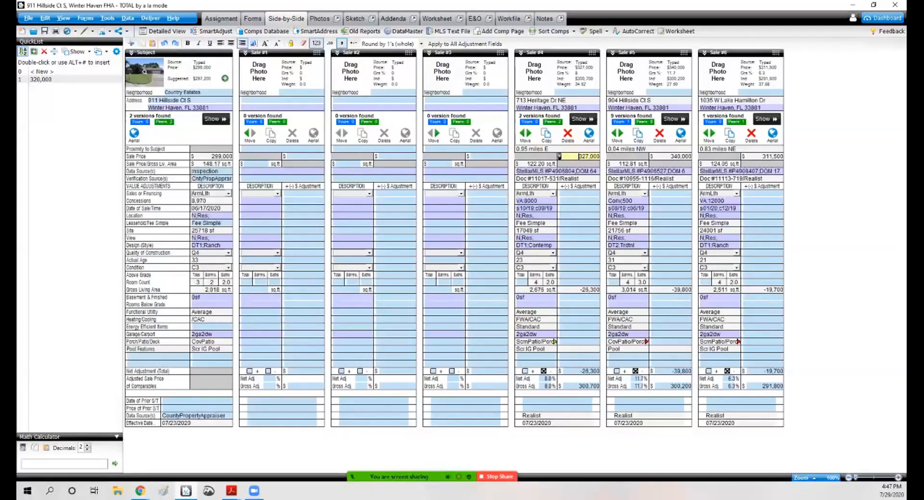
Step: Clear the subject's prior sale and transfer analysis field on URAR page 2
{"action": "left_click", "coordinate": [252, 18]}
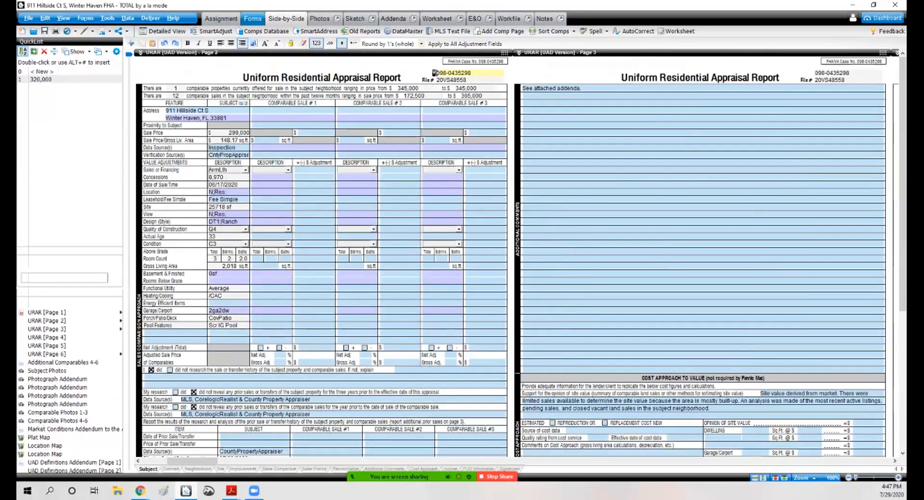
{"action": "scroll", "coordinate": [514, 255], "scroll_direction": "down", "scroll_amount": 5}
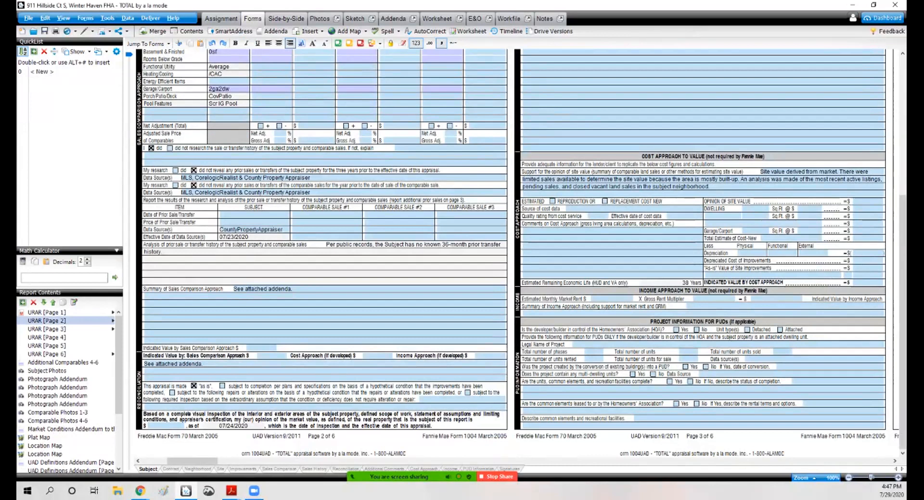
{"action": "left_click", "coordinate": [324, 259]}
{"action": "key", "text": "Delete"}
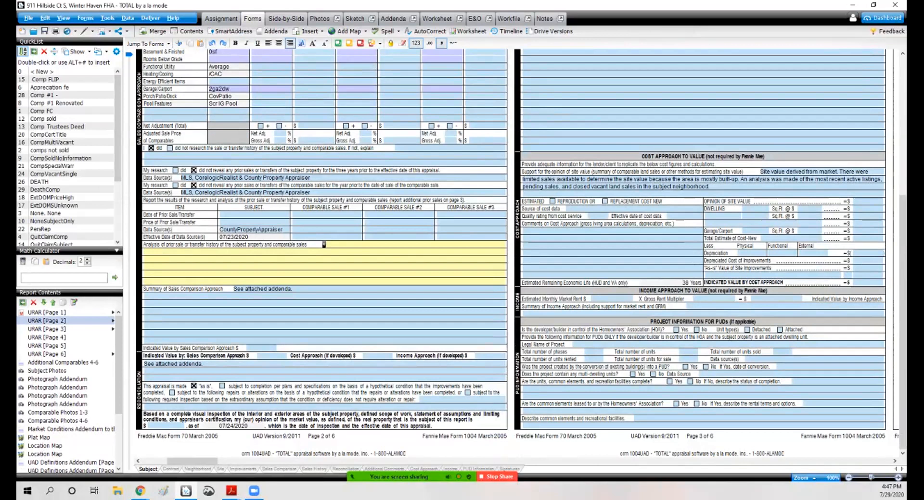
{"action": "mouse_move", "coordinate": [140, 491]}
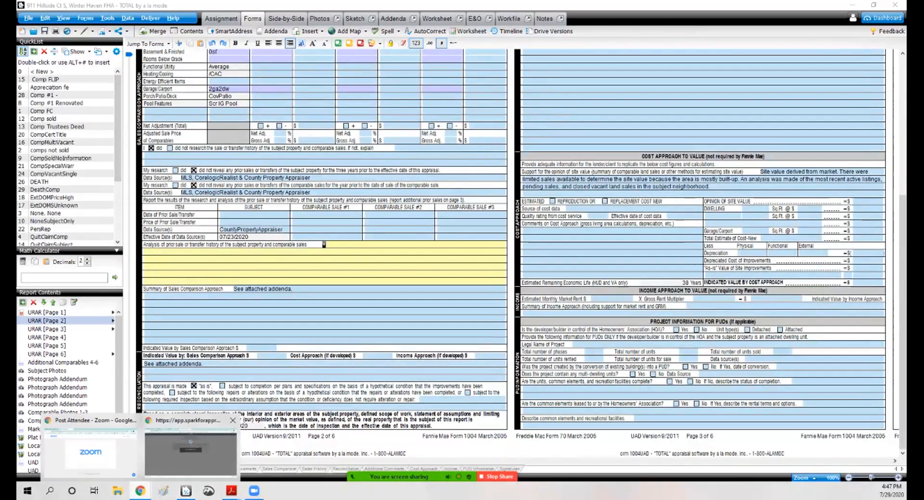
{"action": "left_click", "coordinate": [191, 450]}
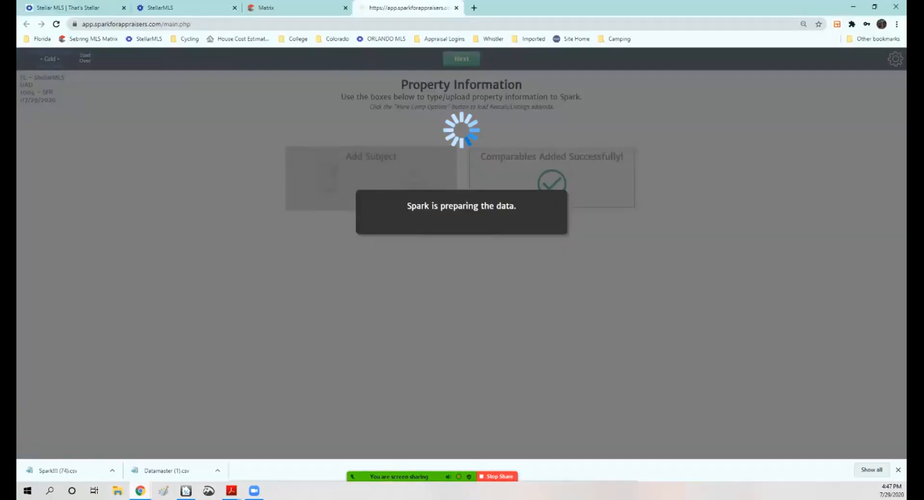
{"action": "left_click", "coordinate": [473, 8]}
{"action": "left_click", "coordinate": [38, 38]}
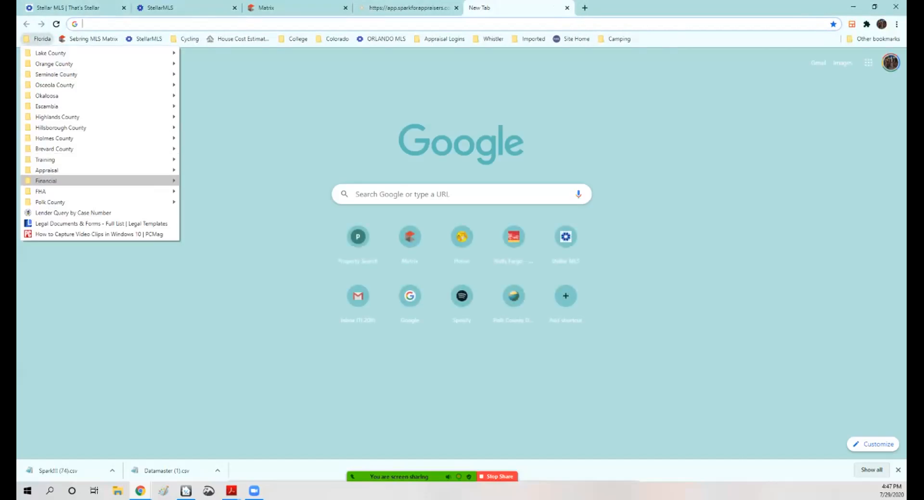
{"action": "mouse_move", "coordinate": [144, 202]}
{"action": "left_click", "coordinate": [207, 202]}
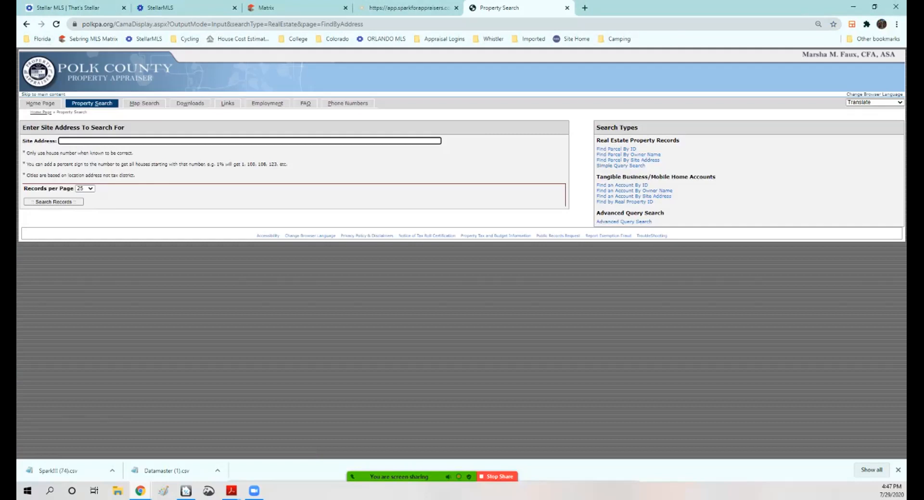
{"action": "key", "text": "Return"}
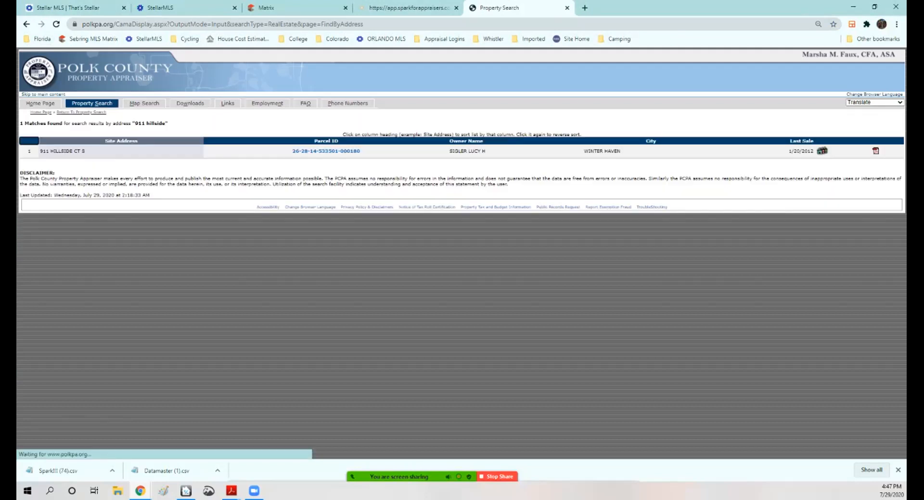
{"action": "left_click", "coordinate": [325, 151]}
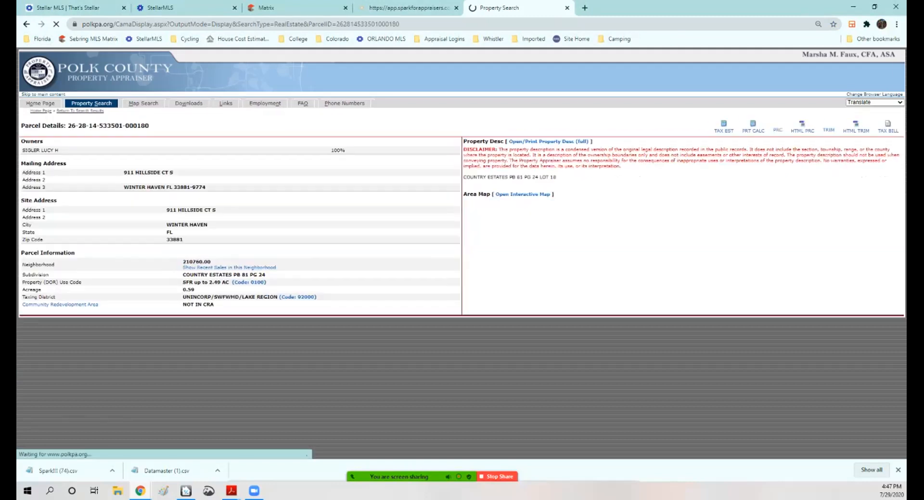
{"action": "scroll", "coordinate": [326, 193], "scroll_direction": "down", "scroll_amount": 2}
{"action": "scroll", "coordinate": [457, 252], "scroll_direction": "down", "scroll_amount": 2}
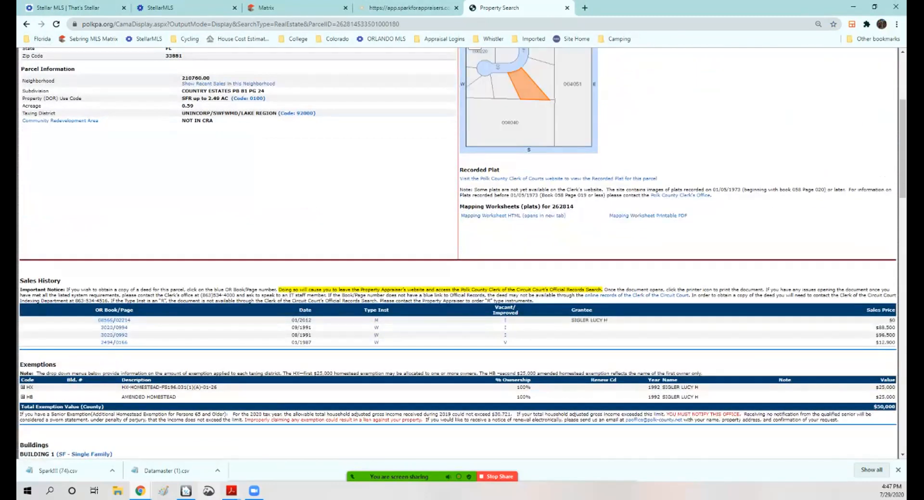
Step: Insert the NoneSubjectOnly quick-list comment into the subject's prior sale analysis field
{"action": "left_click", "coordinate": [186, 491]}
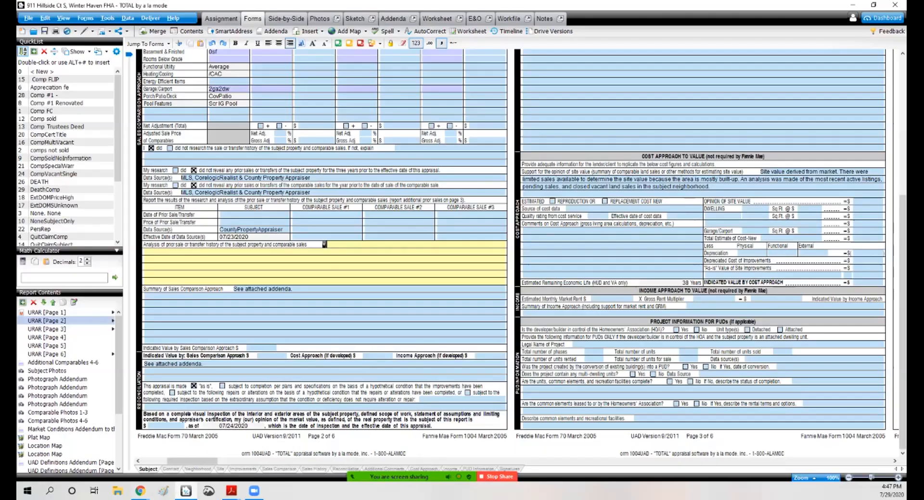
{"action": "scroll", "coordinate": [70, 197], "scroll_direction": "down", "scroll_amount": 1}
{"action": "double_click", "coordinate": [51, 198]}
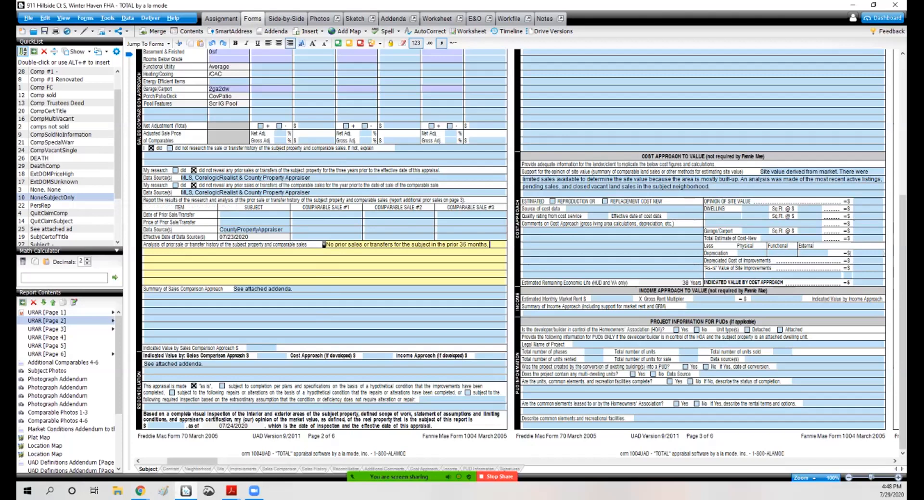
Step: Select the opinion of site value field and review the subject's parcel information on the appraiser record
{"action": "left_click", "coordinate": [867, 202]}
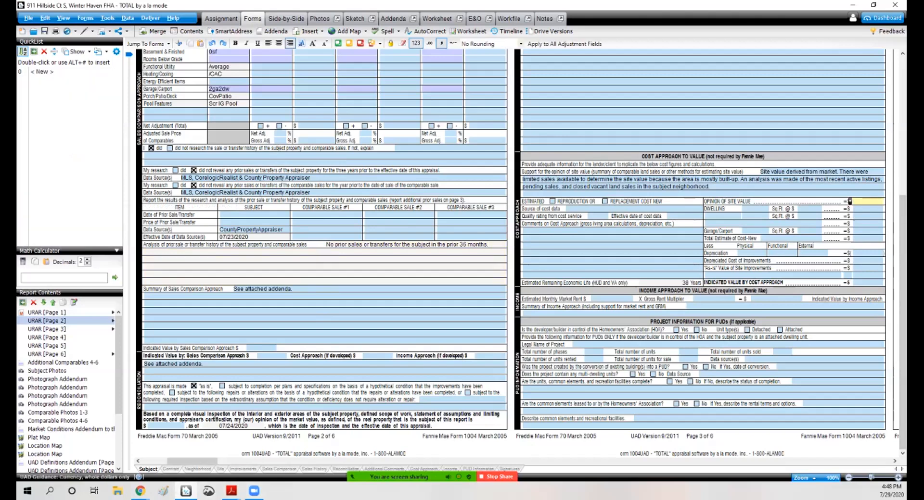
{"action": "scroll", "coordinate": [520, 253], "scroll_direction": "up", "scroll_amount": 5}
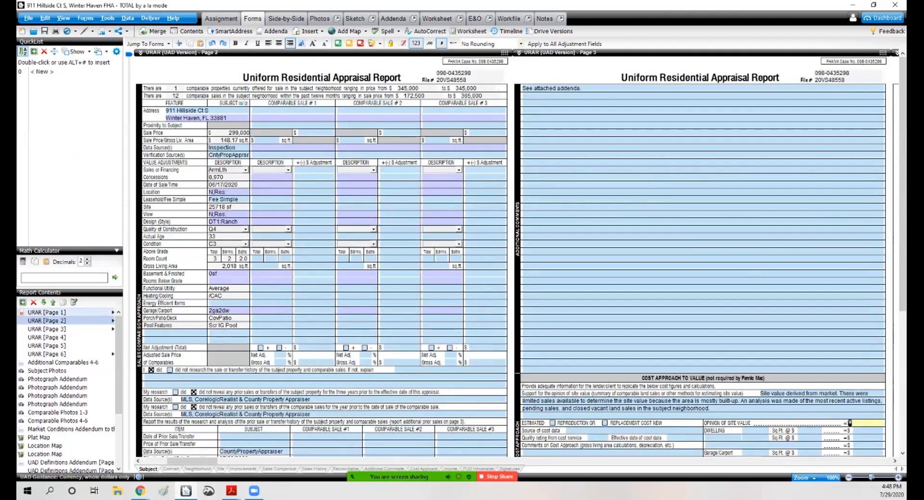
{"action": "mouse_move", "coordinate": [140, 491]}
{"action": "left_click", "coordinate": [190, 447]}
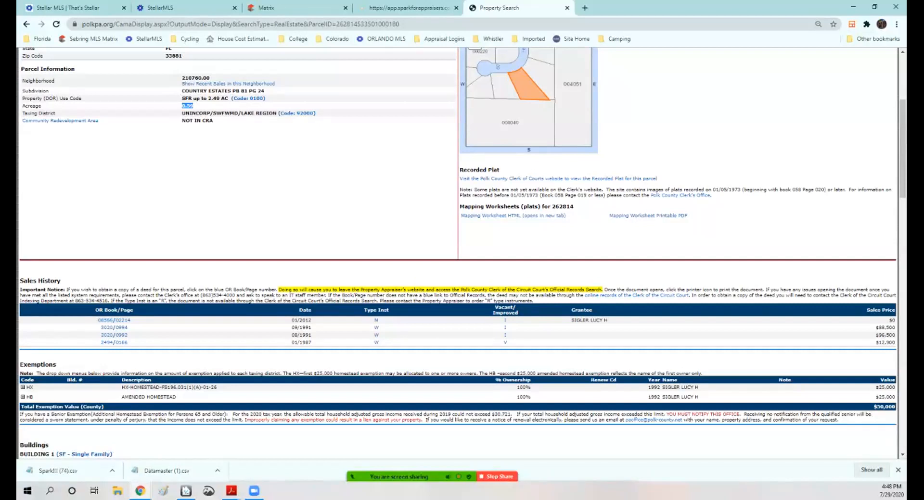
{"action": "scroll", "coordinate": [190, 105], "scroll_direction": "up", "scroll_amount": 3}
{"action": "scroll", "coordinate": [457, 250], "scroll_direction": "up", "scroll_amount": 1}
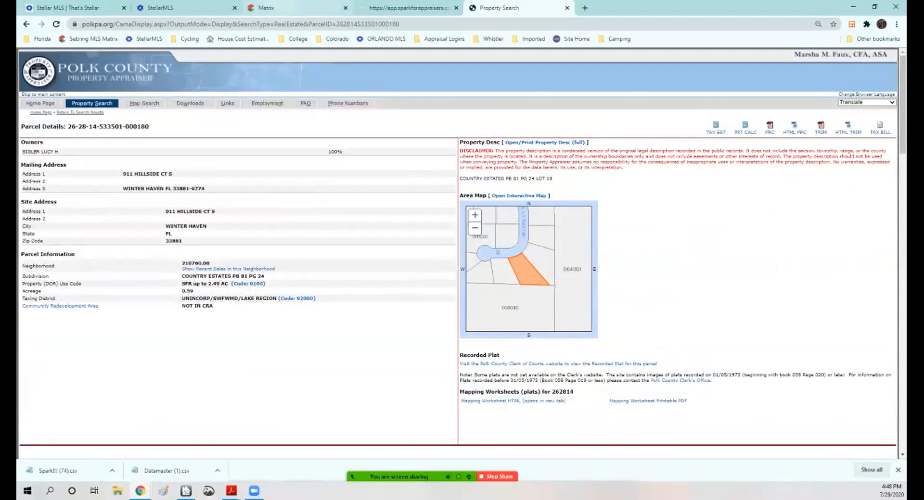
Step: Start a quick Vacant Land search in Stellar MLS
{"action": "left_click", "coordinate": [289, 7]}
{"action": "mouse_move", "coordinate": [218, 81]}
{"action": "mouse_move", "coordinate": [138, 80]}
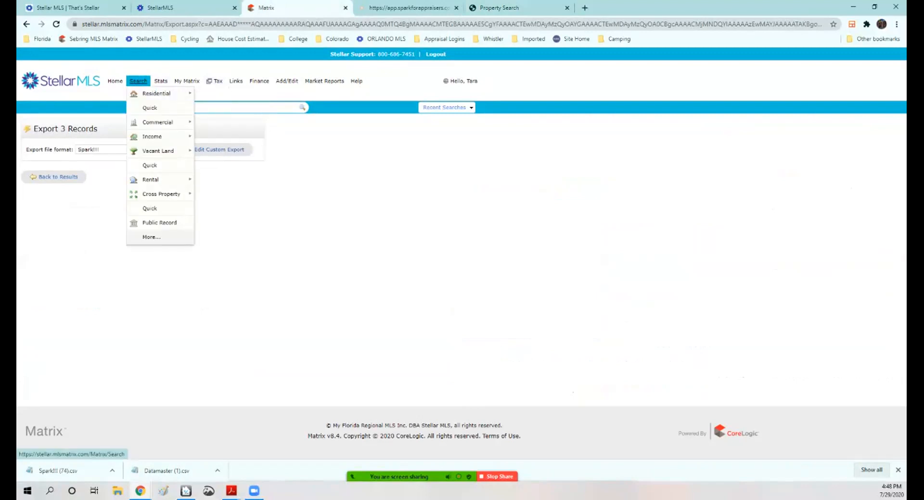
{"action": "mouse_move", "coordinate": [159, 151]}
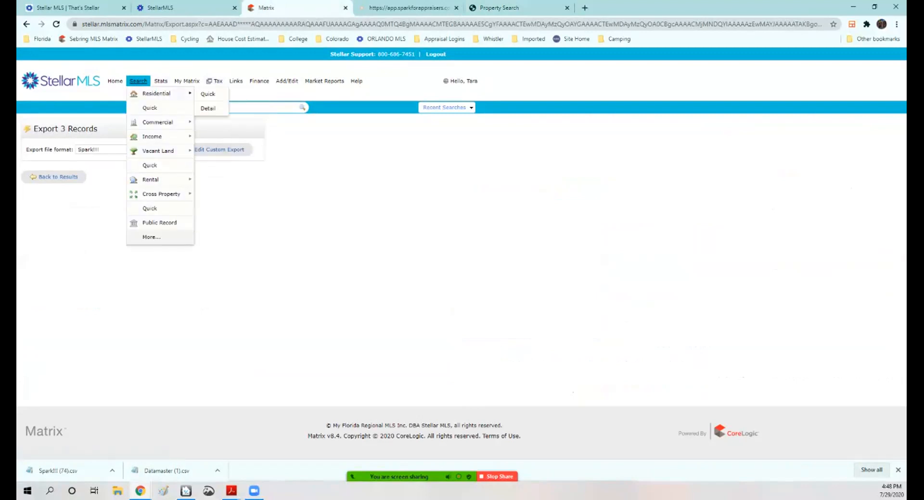
{"action": "left_click", "coordinate": [207, 151]}
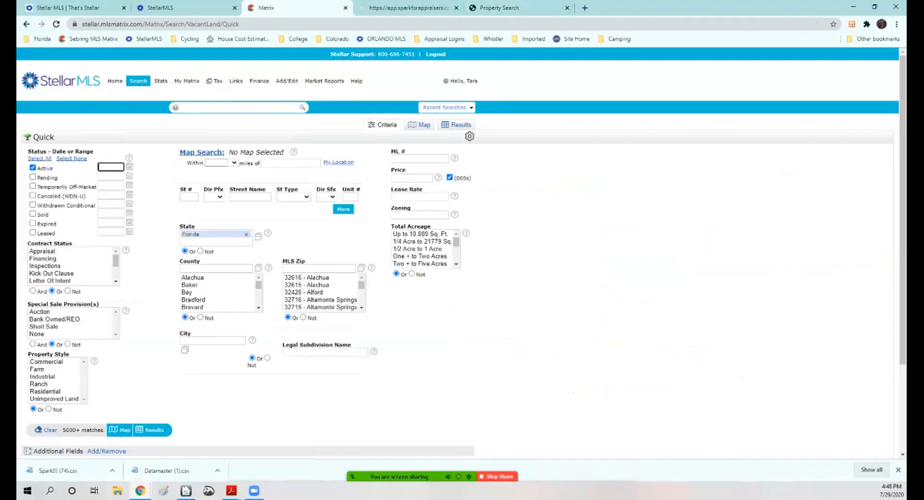
Step: Examine the prior year land and just values on the Polk County parcel record
{"action": "left_click", "coordinate": [510, 8]}
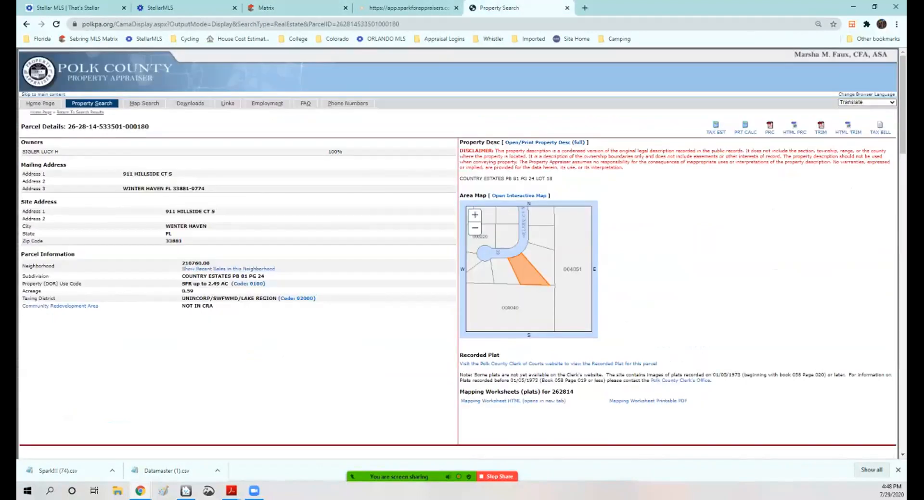
{"action": "scroll", "coordinate": [524, 202], "scroll_direction": "down", "scroll_amount": 19}
{"action": "scroll", "coordinate": [457, 250], "scroll_direction": "down", "scroll_amount": 6}
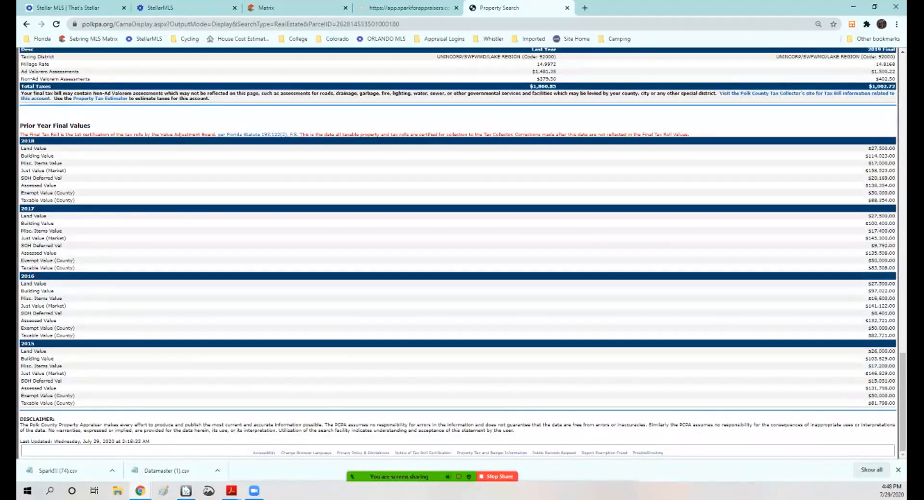
{"action": "scroll", "coordinate": [457, 250], "scroll_direction": "up", "scroll_amount": 1}
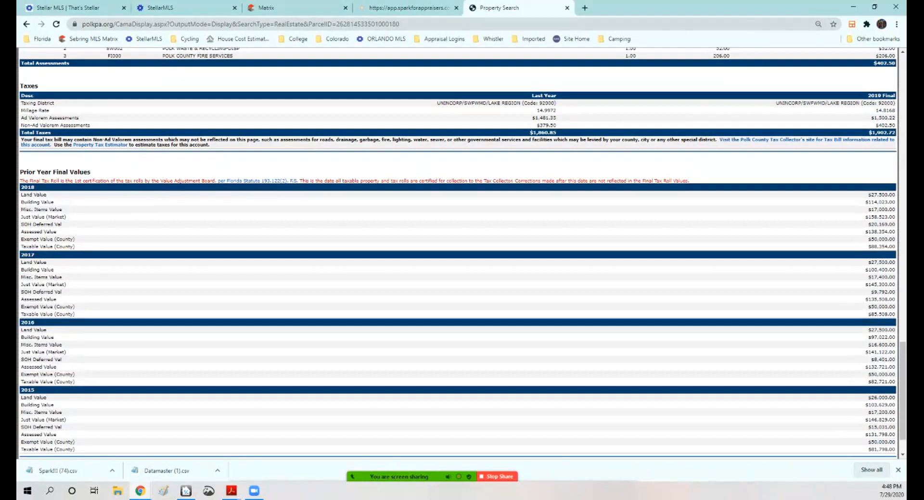
{"action": "scroll", "coordinate": [456, 250], "scroll_direction": "up", "scroll_amount": 2}
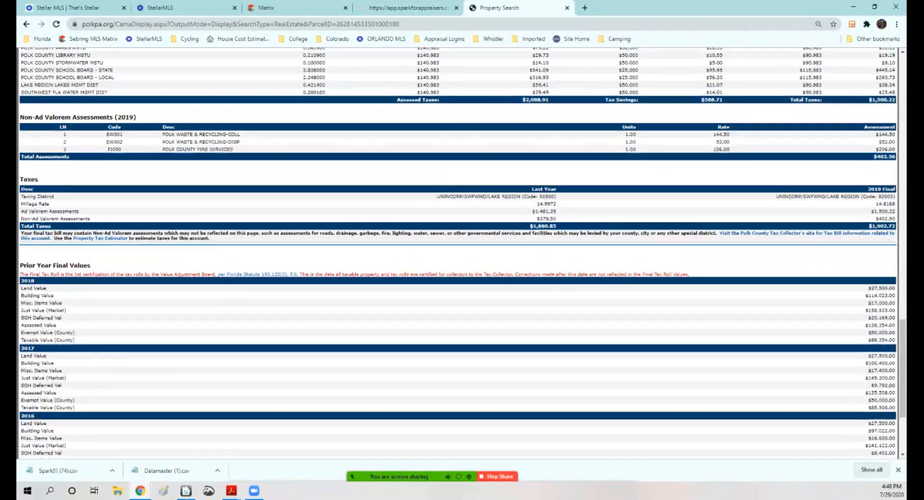
{"action": "scroll", "coordinate": [457, 250], "scroll_direction": "up", "scroll_amount": 1}
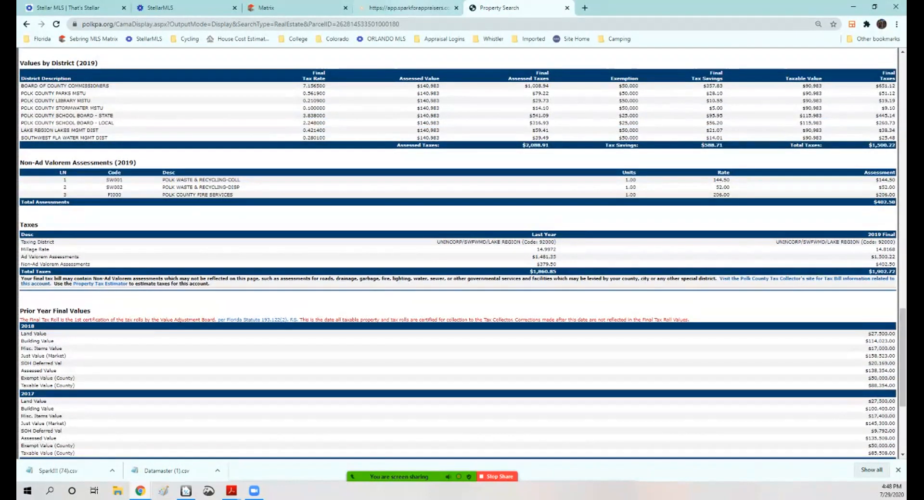
Step: Set the vacant land search status to Sold only, within 0-365 days
{"action": "left_click", "coordinate": [292, 7]}
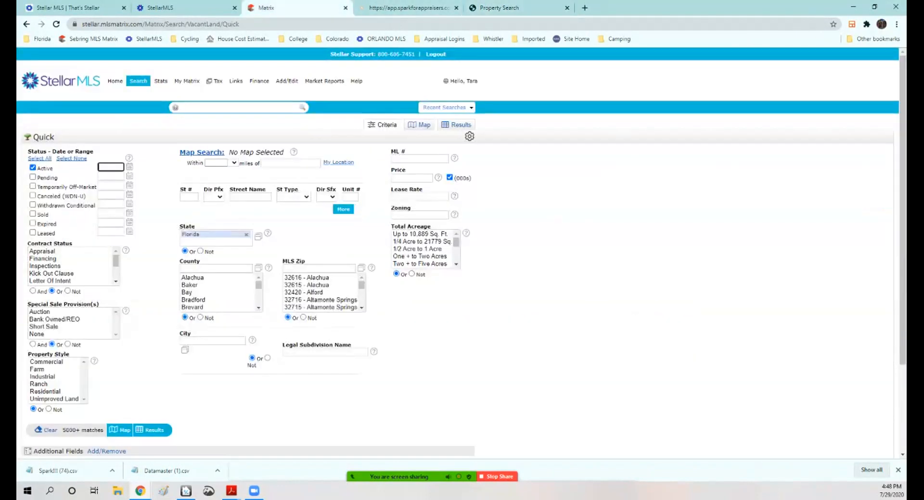
{"action": "left_click", "coordinate": [33, 168]}
{"action": "left_click", "coordinate": [33, 214]}
{"action": "left_click", "coordinate": [117, 213]}
{"action": "key", "text": "BackSpace"}
{"action": "key", "text": "BackSpace"}
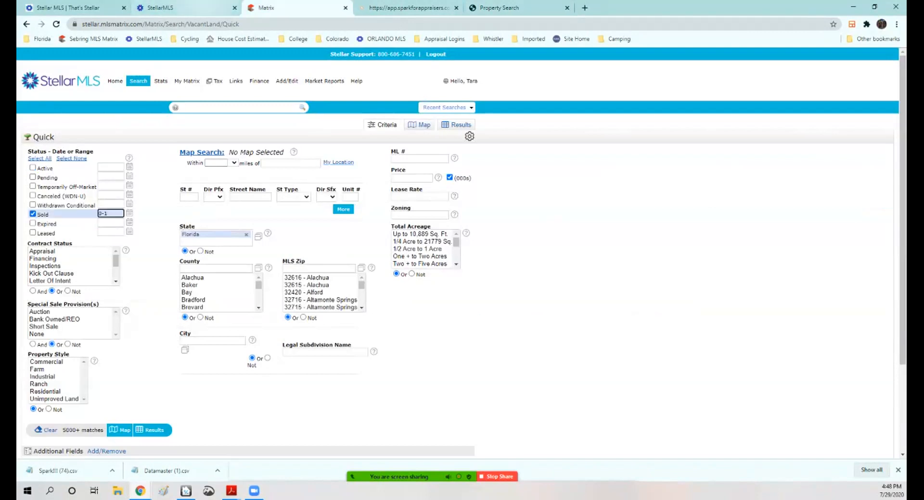
{"action": "type", "text": "365"}
{"action": "left_click", "coordinate": [290, 163]}
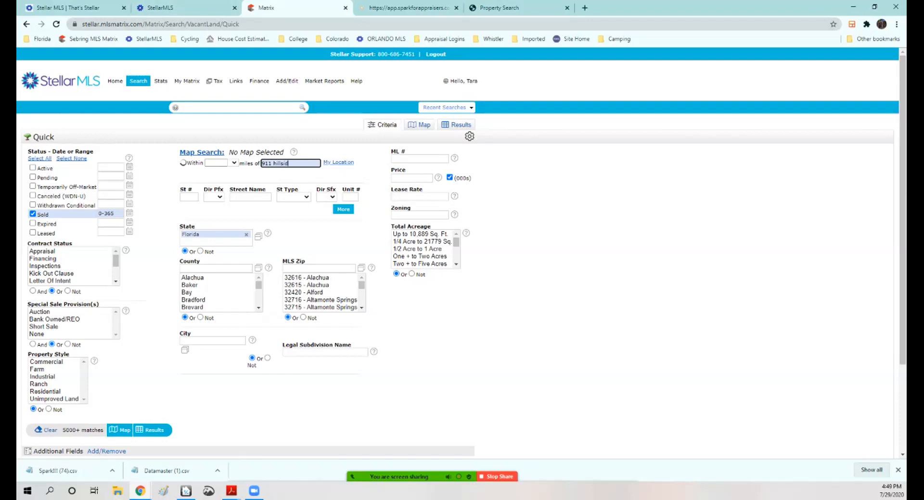
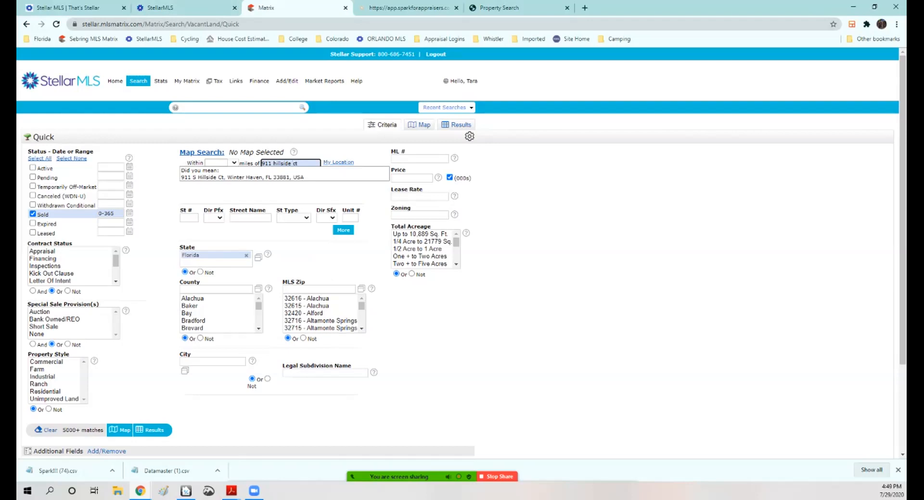
{"action": "key", "text": "Return"}
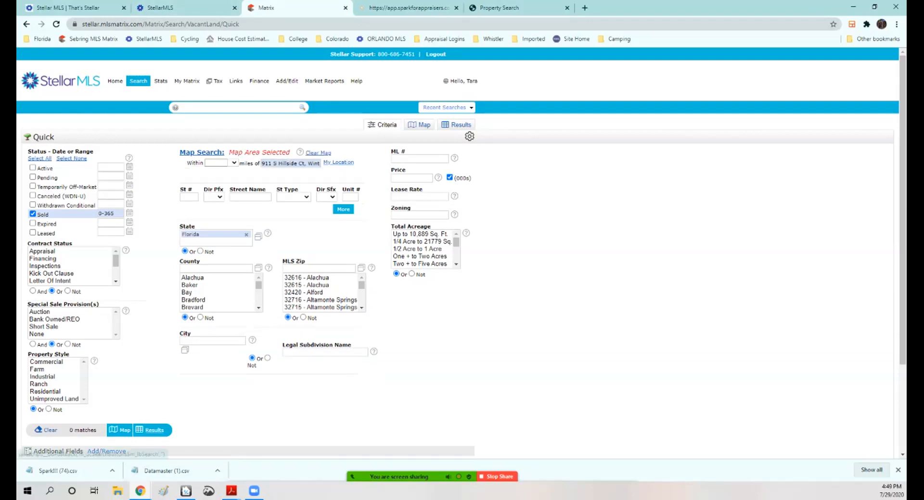
Step: Limit the search radius to 1 mile and show the results
{"action": "left_click", "coordinate": [234, 163]}
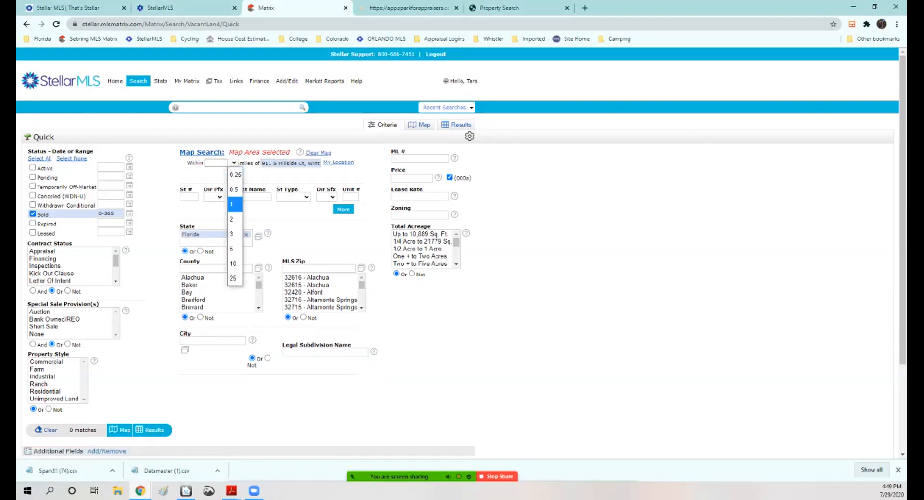
{"action": "key", "text": "Return"}
{"action": "left_click", "coordinate": [154, 431]}
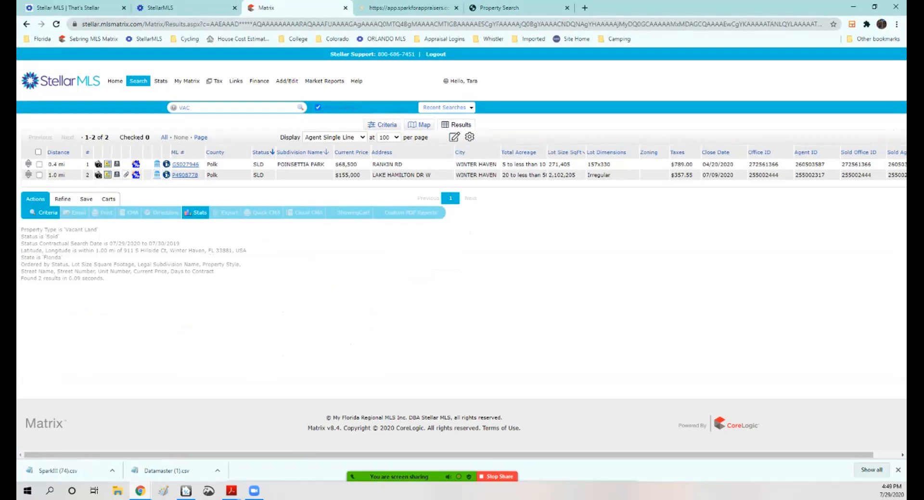
Step: View the first vacant land sale's location on the map
{"action": "left_click", "coordinate": [108, 164]}
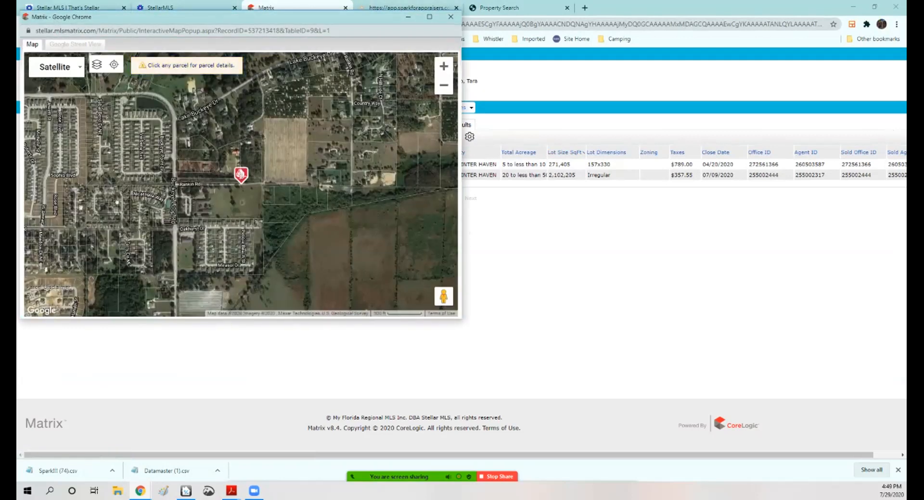
{"action": "scroll", "coordinate": [233, 193], "scroll_direction": "up", "scroll_amount": 1}
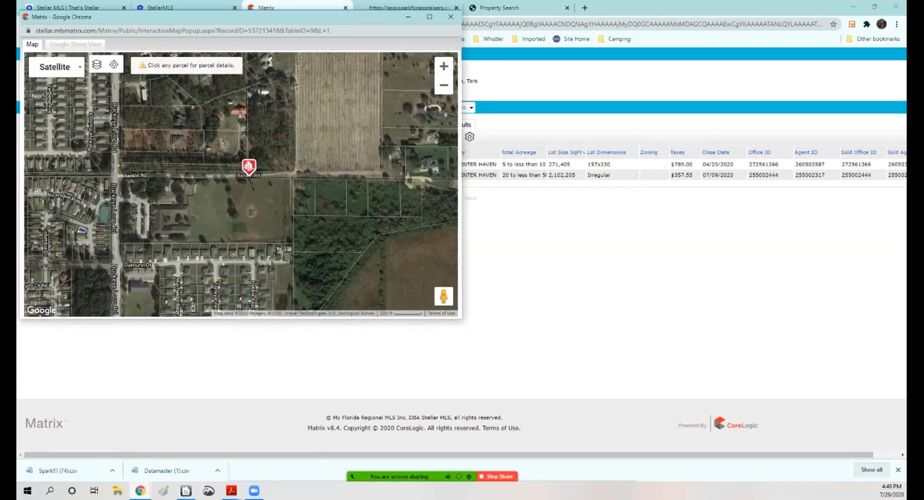
{"action": "left_click", "coordinate": [451, 17]}
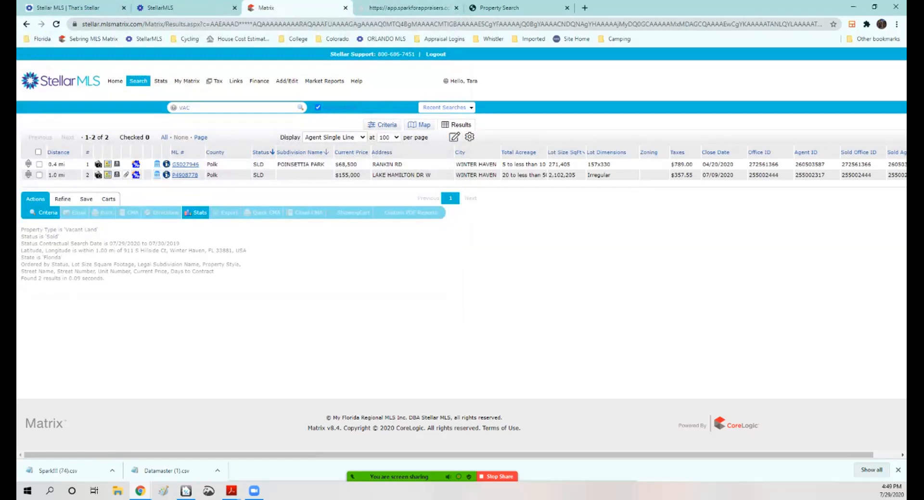
Step: Revise the vacant land search to Residential property style with a 2-mile radius
{"action": "left_click", "coordinate": [386, 125]}
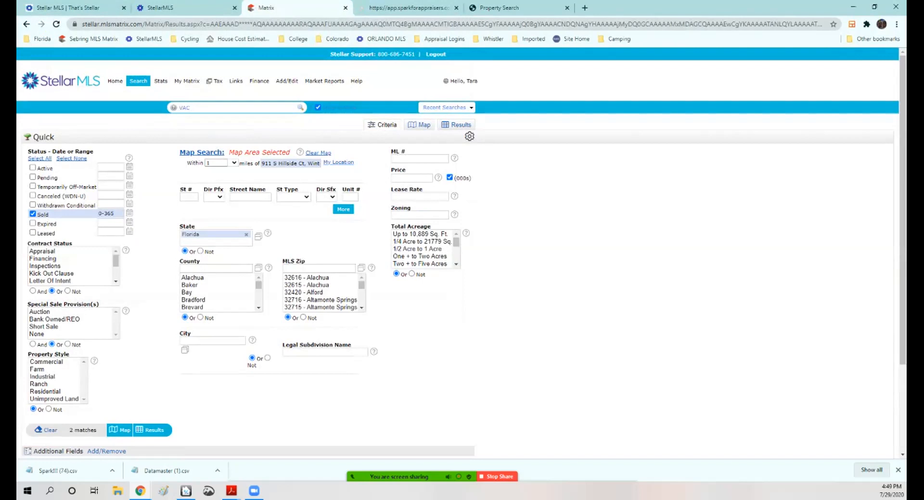
{"action": "left_click", "coordinate": [45, 392]}
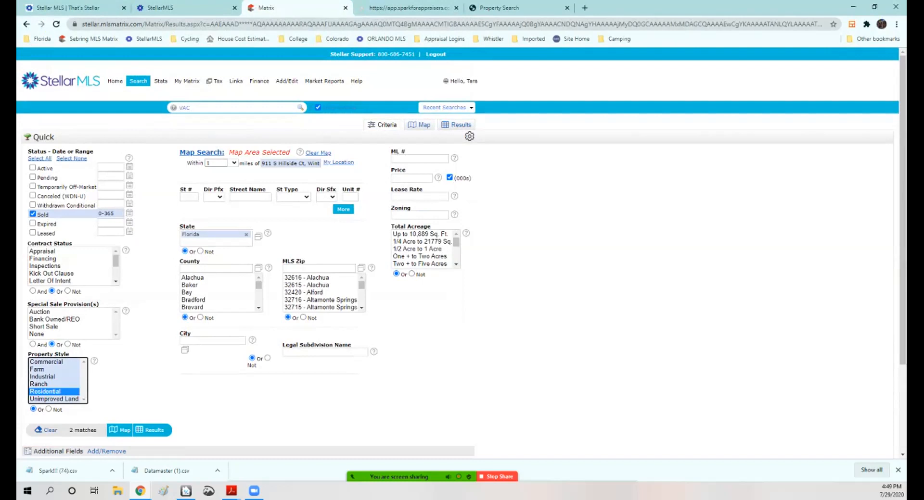
{"action": "left_click", "coordinate": [233, 163]}
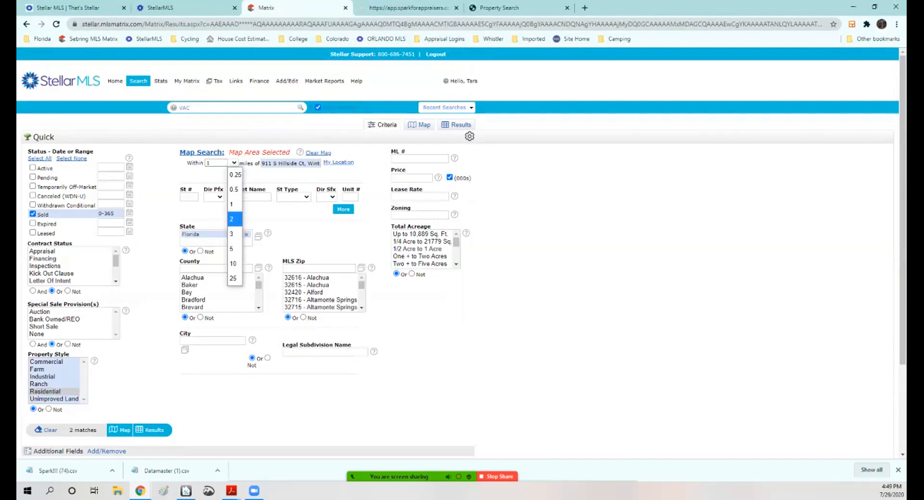
{"action": "left_click", "coordinate": [234, 219]}
Step: Limit total acreage to the ranges from up to 10,889 sq ft through one to two acres, and show the results
{"action": "left_click", "coordinate": [422, 241]}
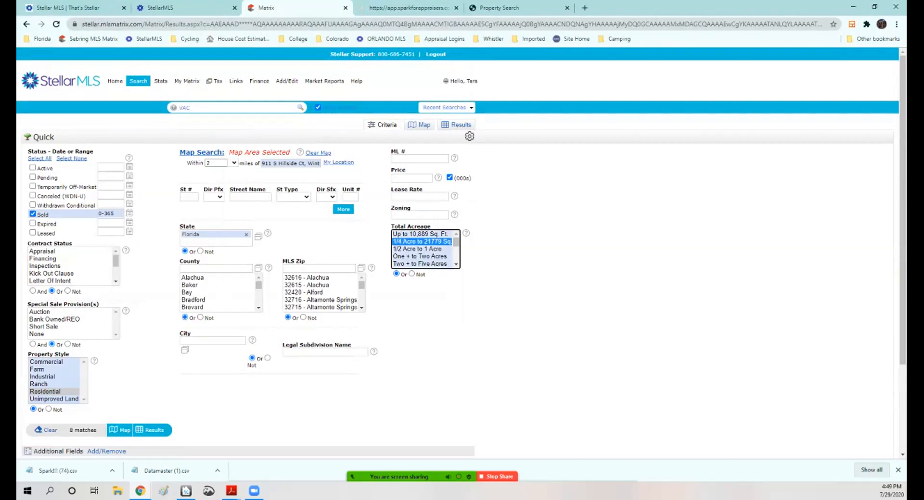
{"action": "left_click", "coordinate": [418, 250], "text": "ctrl"}
{"action": "left_click", "coordinate": [420, 256], "text": "ctrl"}
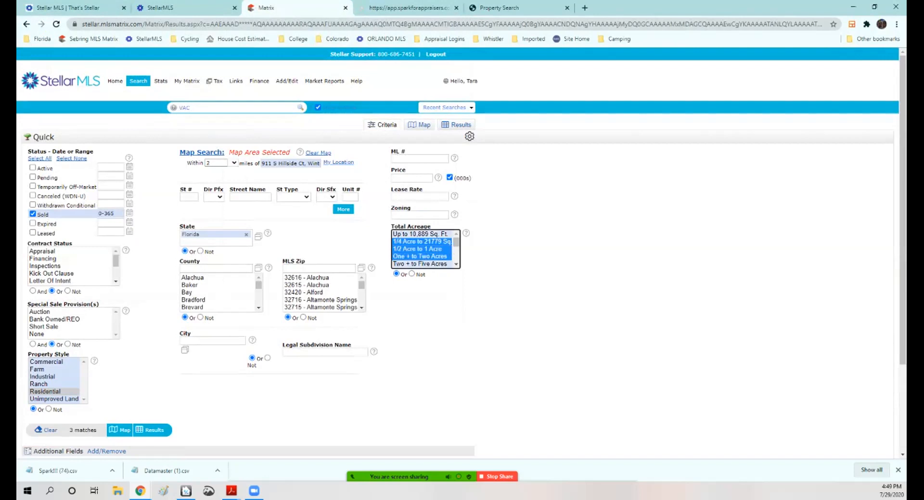
{"action": "left_click", "coordinate": [420, 234], "text": "ctrl"}
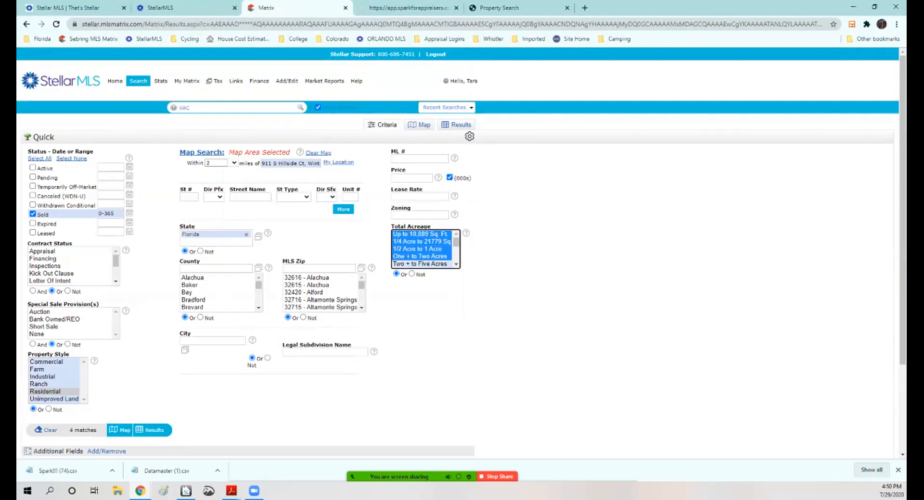
{"action": "left_click", "coordinate": [153, 430]}
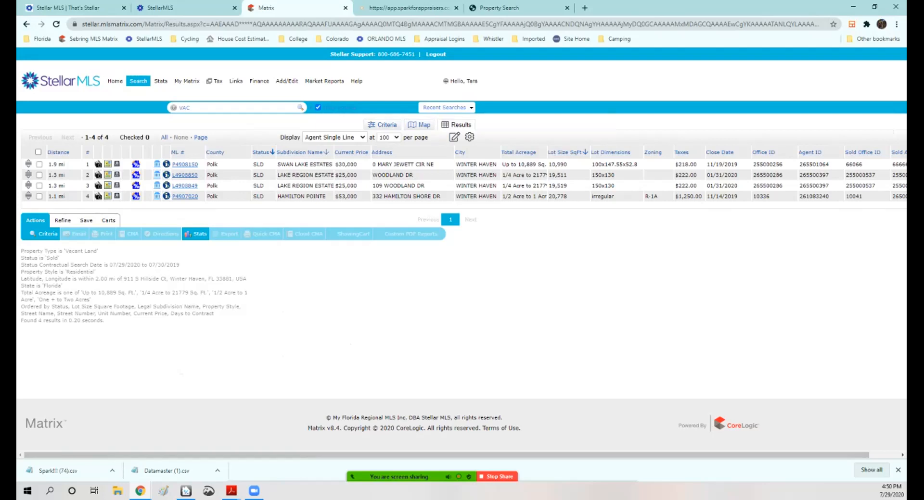
Step: View the sold lots' locations on the map relative to the subject
{"action": "left_click", "coordinate": [419, 124]}
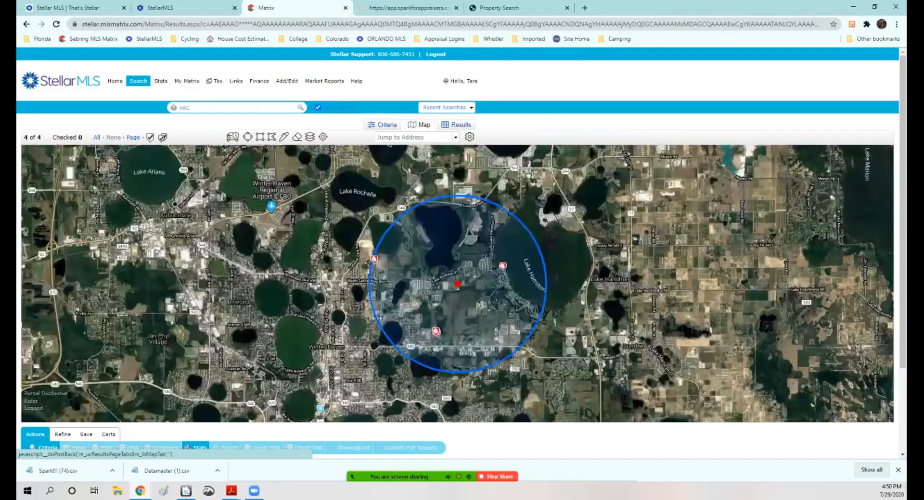
{"action": "scroll", "coordinate": [375, 268], "scroll_direction": "up", "scroll_amount": 1}
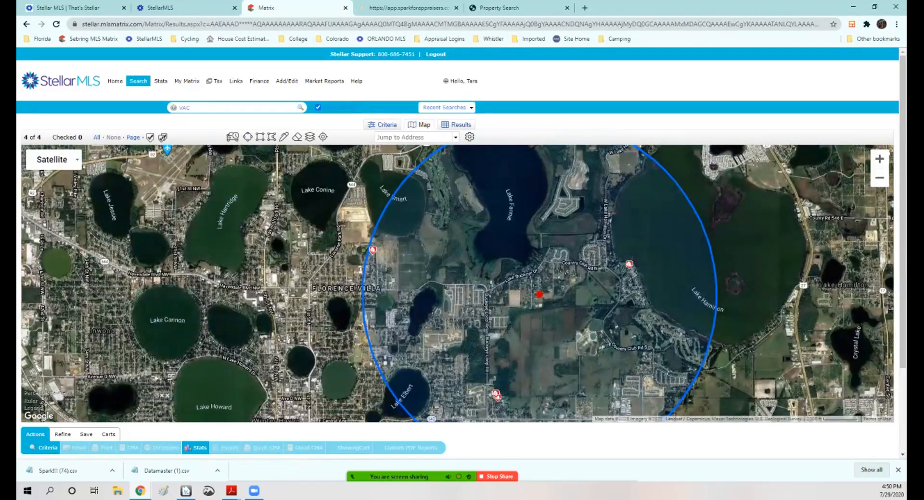
{"action": "mouse_move", "coordinate": [628, 264]}
{"action": "left_click", "coordinate": [539, 295]}
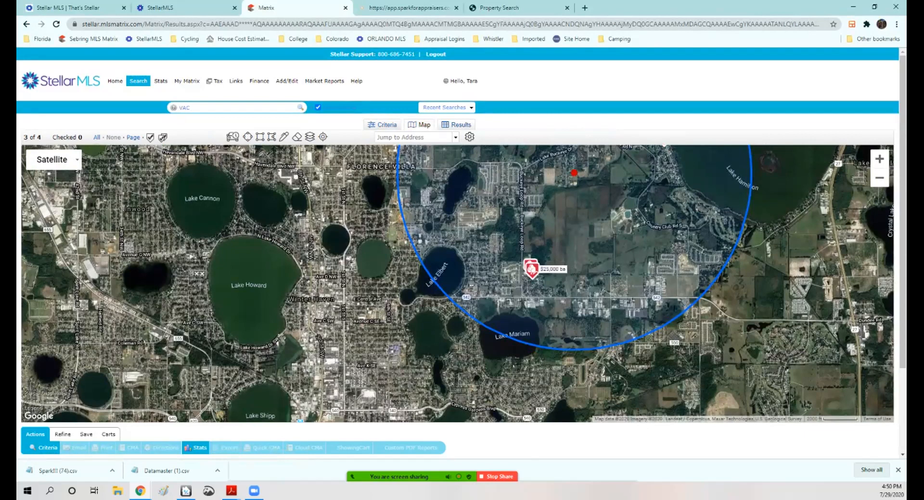
{"action": "scroll", "coordinate": [527, 276], "scroll_direction": "up", "scroll_amount": 4}
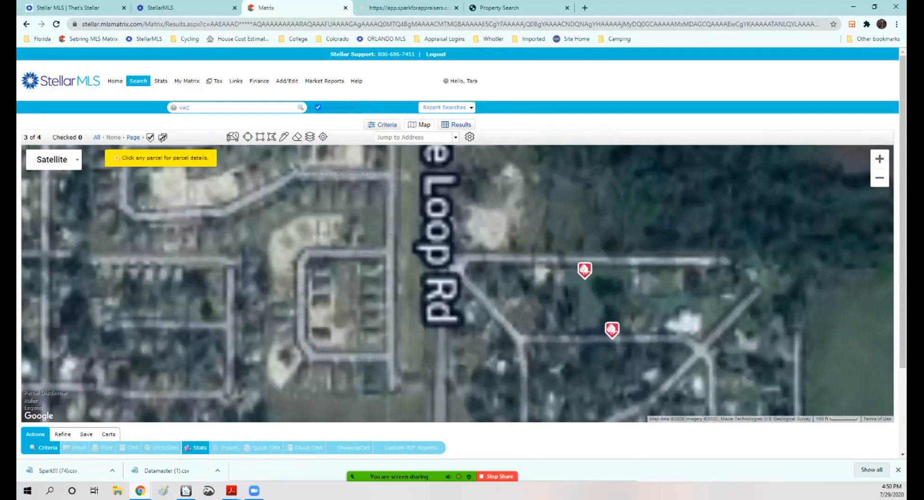
{"action": "mouse_move", "coordinate": [585, 271]}
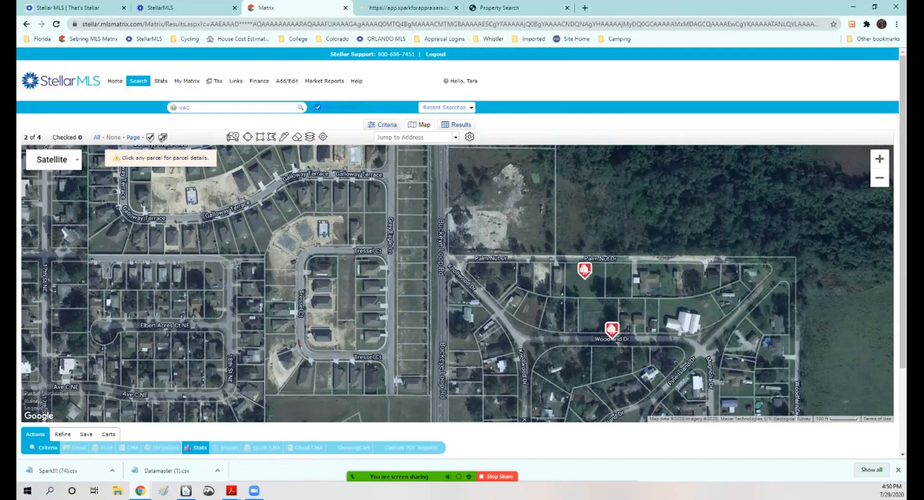
{"action": "scroll", "coordinate": [460, 301], "scroll_direction": "down", "scroll_amount": 2}
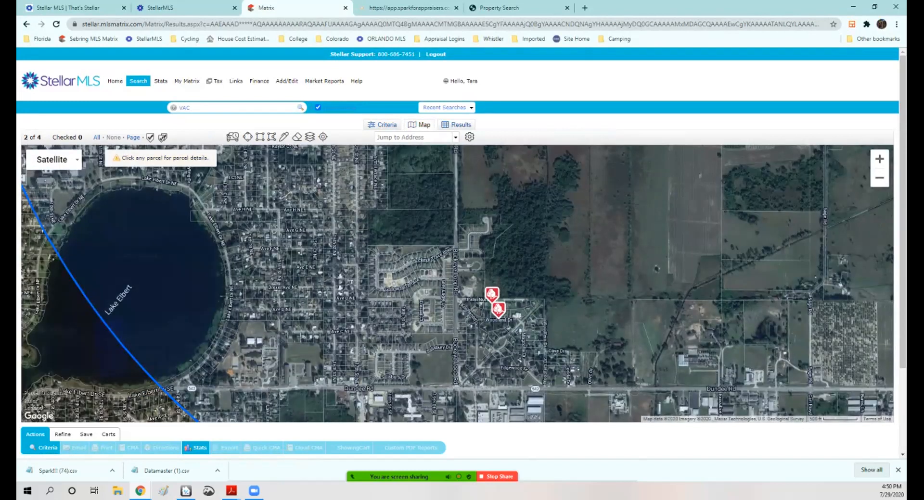
Step: Open the Swan Lake Estates sale's location map and inspect its surroundings
{"action": "left_click", "coordinate": [387, 125]}
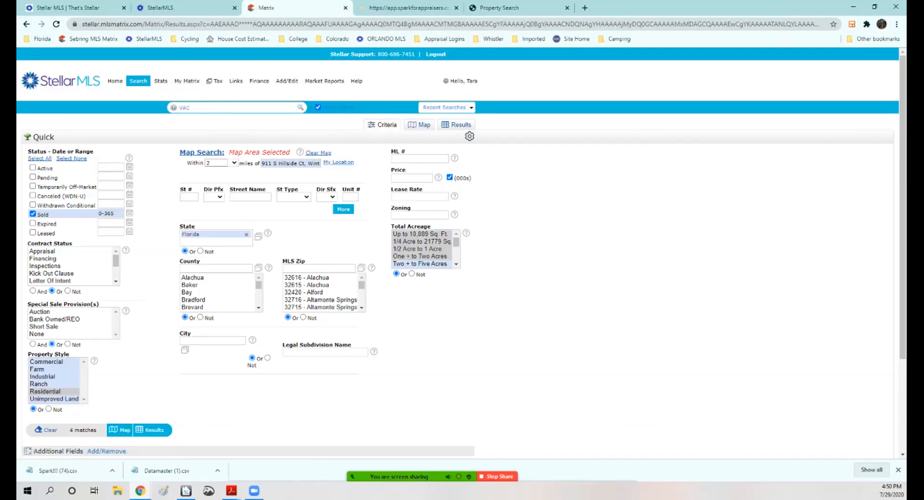
{"action": "left_click", "coordinate": [154, 430]}
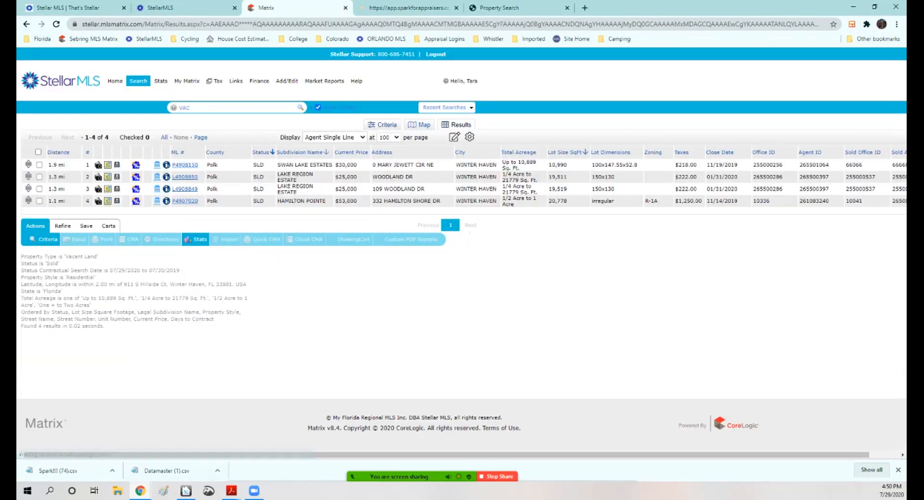
{"action": "left_click_drag", "start_coordinate": [358, 201], "coordinate": [336, 201]}
{"action": "left_click", "coordinate": [340, 202]}
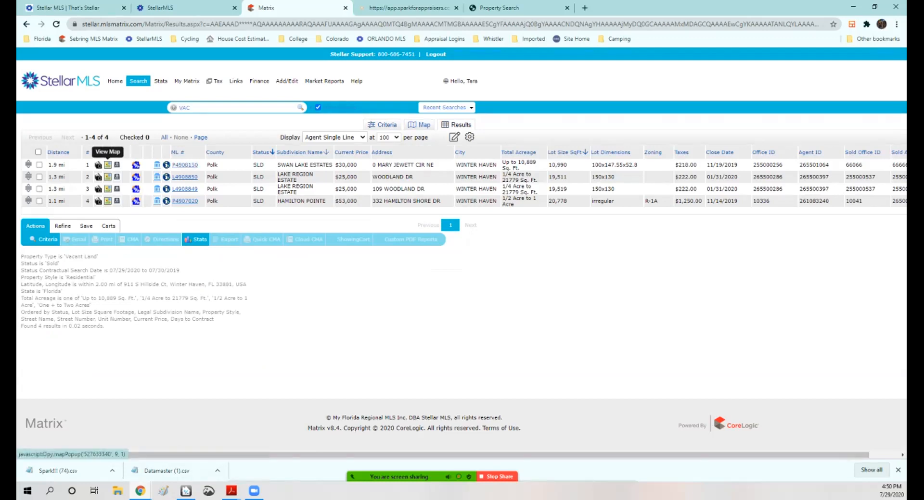
{"action": "left_click", "coordinate": [107, 165]}
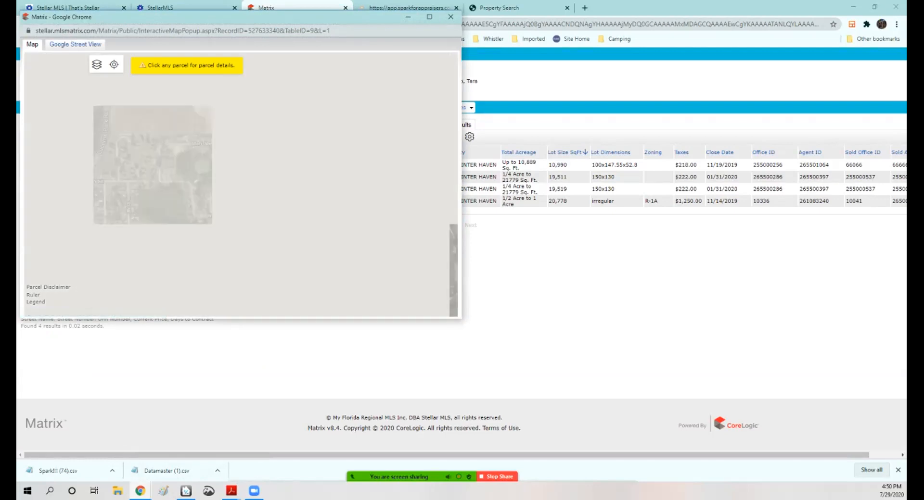
{"action": "scroll", "coordinate": [233, 186], "scroll_direction": "up", "scroll_amount": 2}
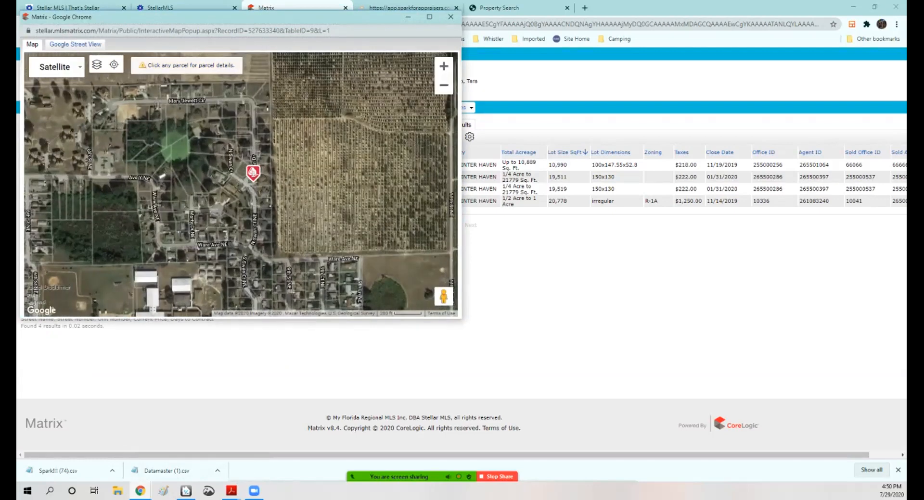
{"action": "scroll", "coordinate": [253, 158], "scroll_direction": "up", "scroll_amount": 1}
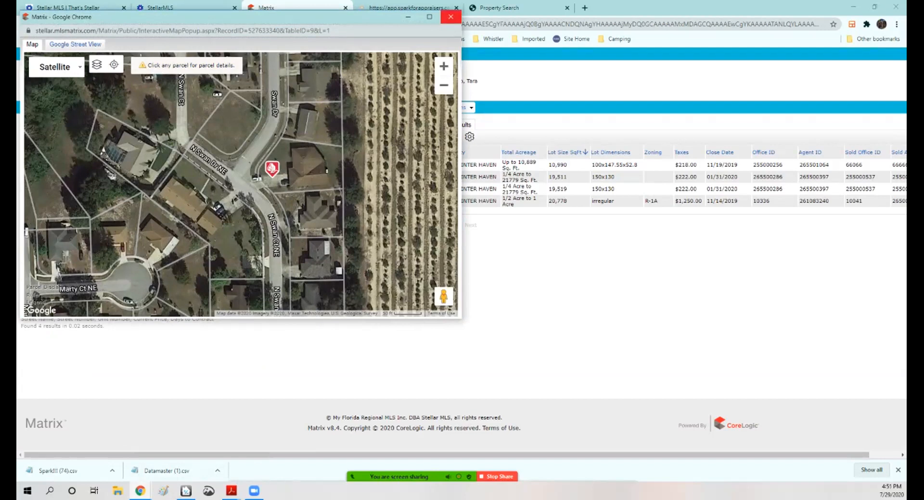
{"action": "left_click", "coordinate": [451, 17]}
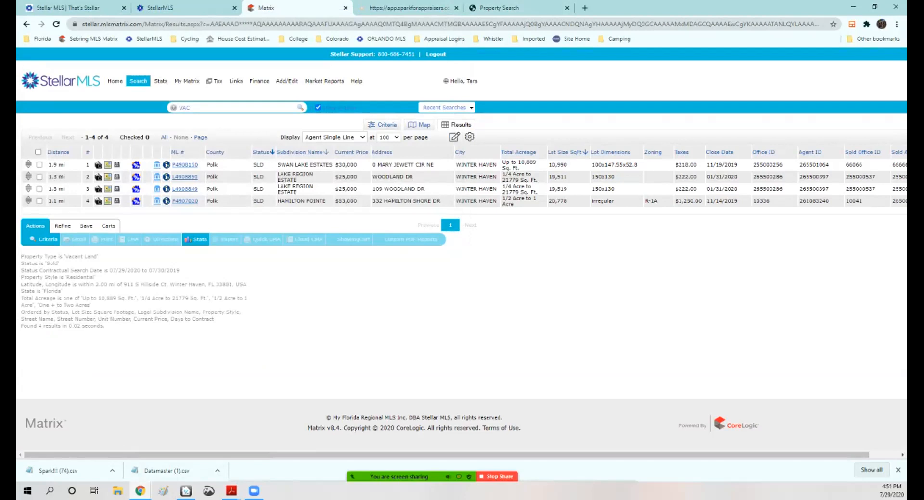
Step: Enter 27500 as the opinion of site value in the report's cost approach section
{"action": "left_click_drag", "start_coordinate": [502, 168], "coordinate": [567, 166]}
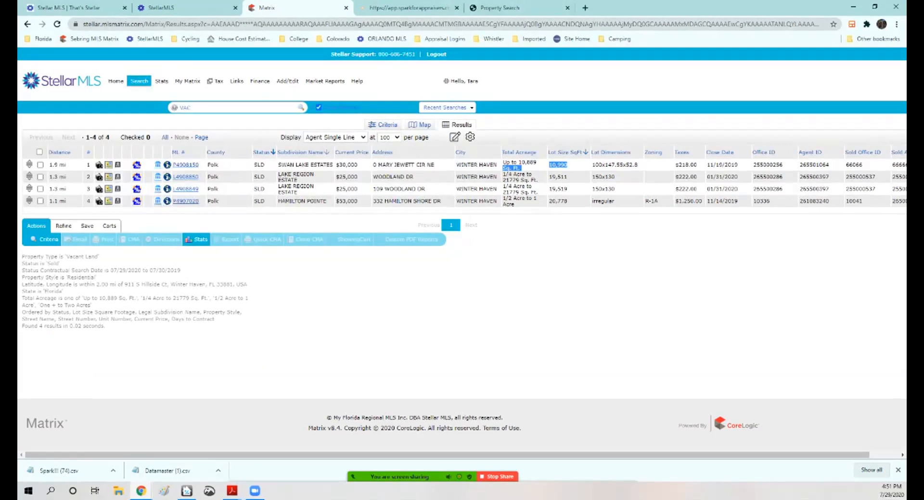
{"action": "left_click", "coordinate": [558, 165]}
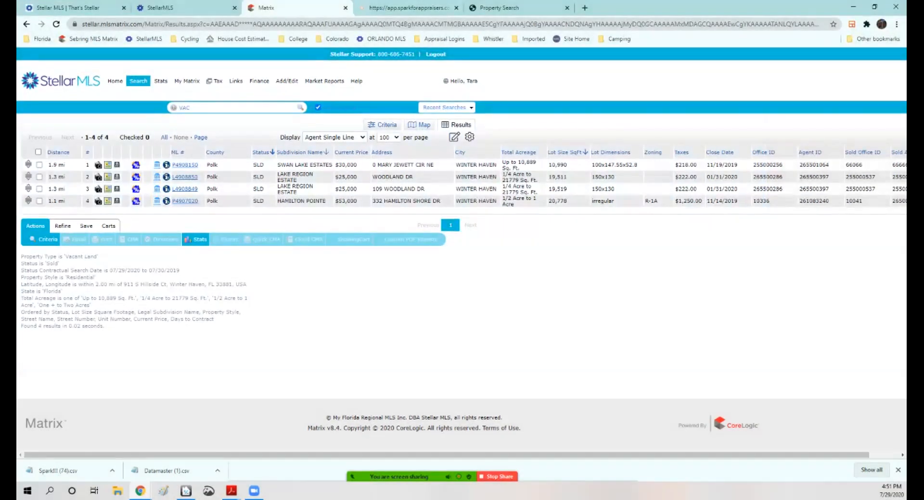
{"action": "left_click", "coordinate": [853, 6]}
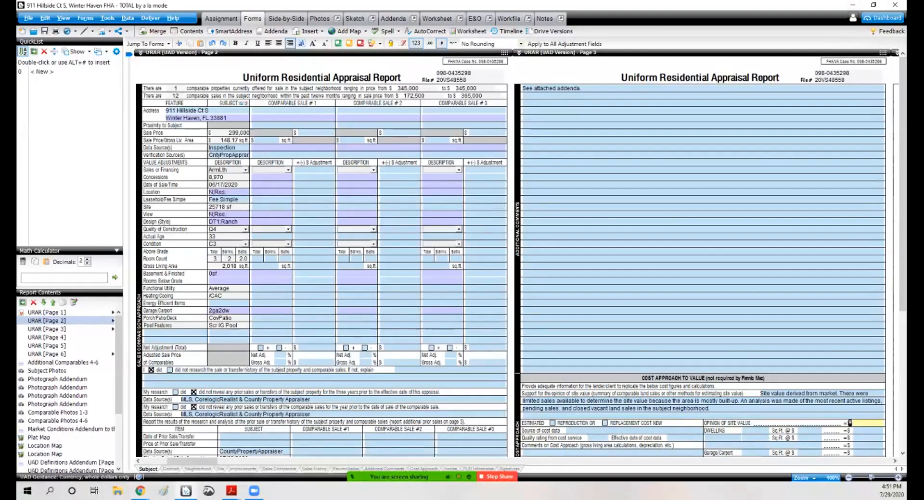
{"action": "left_click", "coordinate": [527, 18]}
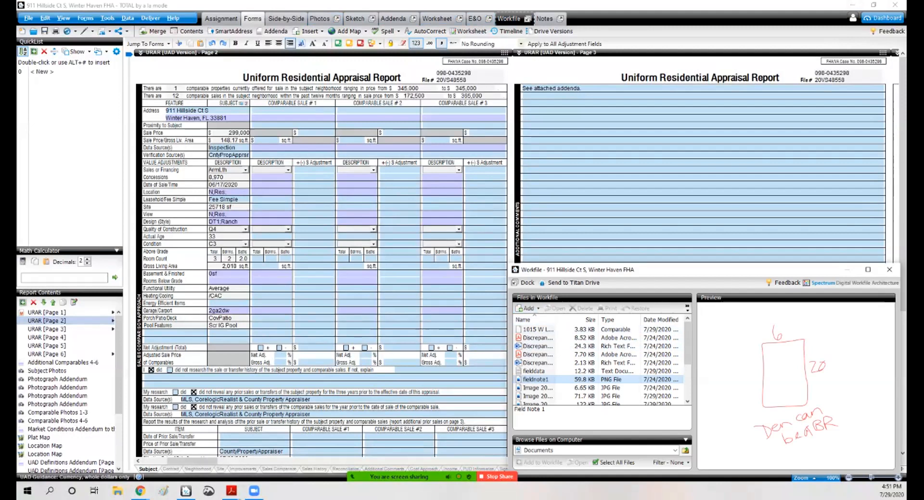
{"action": "left_click", "coordinate": [889, 270]}
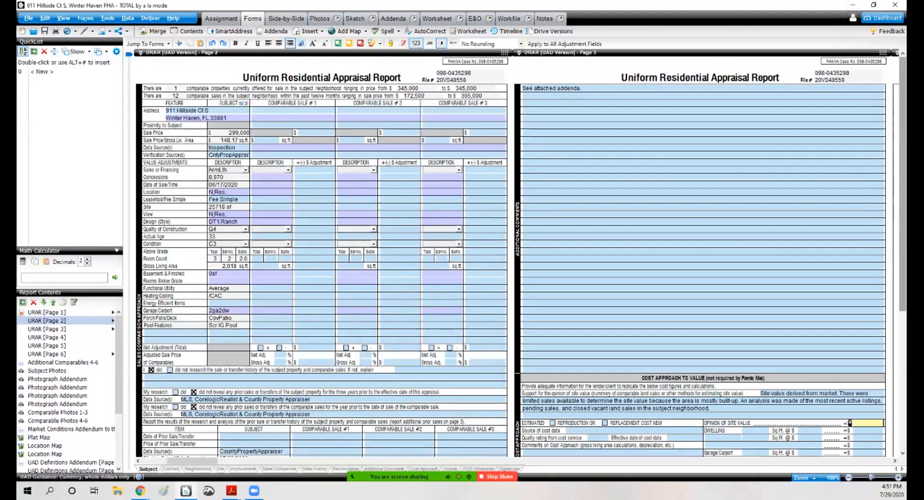
{"action": "type", "text": "27500"}
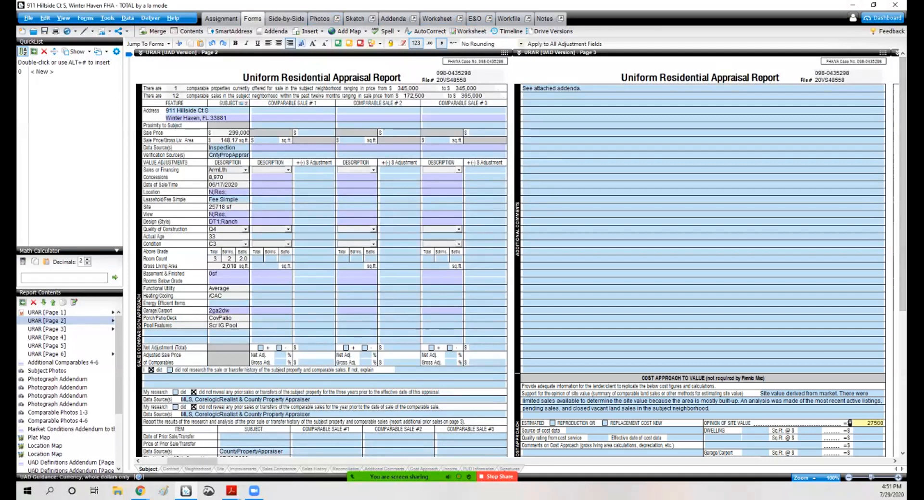
{"action": "scroll", "coordinate": [512, 253], "scroll_direction": "down", "scroll_amount": 3}
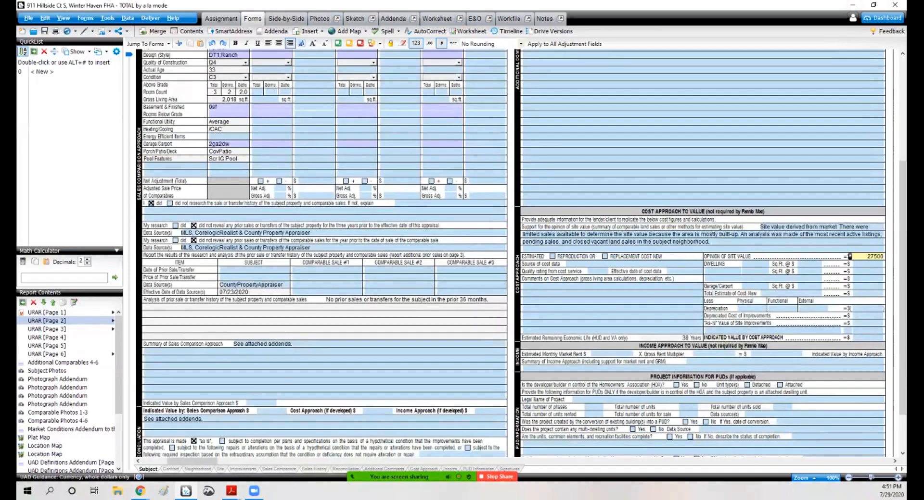
{"action": "left_click_drag", "start_coordinate": [191, 461], "coordinate": [167, 462]}
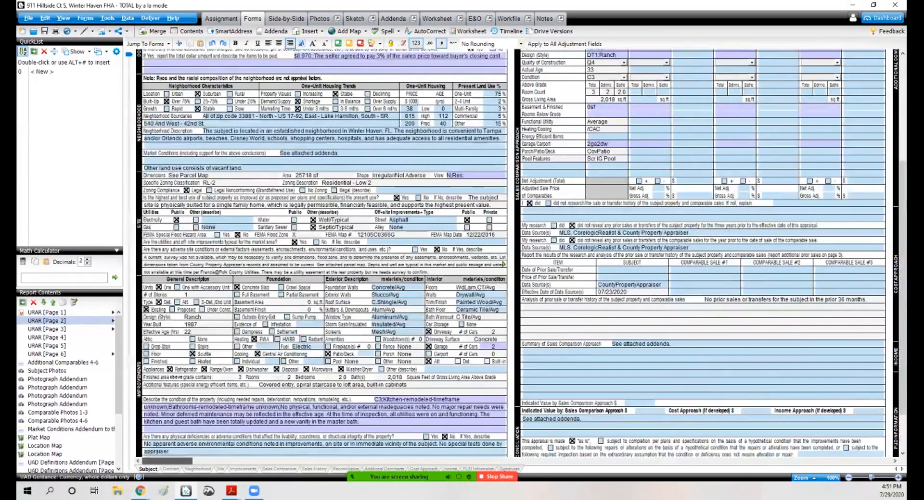
{"action": "scroll", "coordinate": [513, 253], "scroll_direction": "up", "scroll_amount": 3}
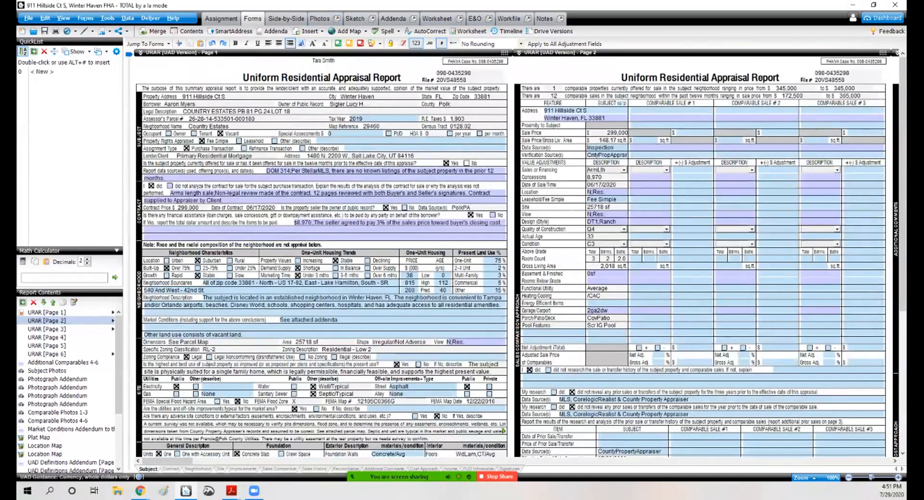
{"action": "left_click", "coordinate": [140, 491]}
{"action": "left_click", "coordinate": [203, 446]}
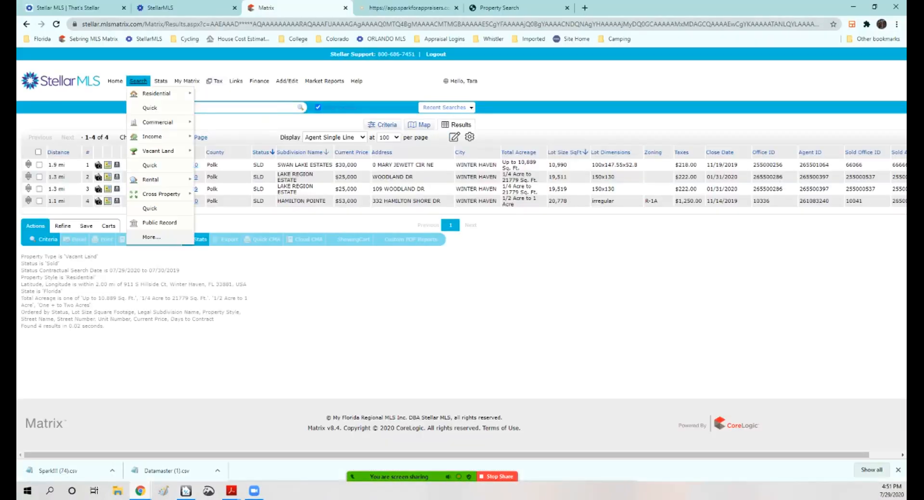
{"action": "mouse_move", "coordinate": [186, 81]}
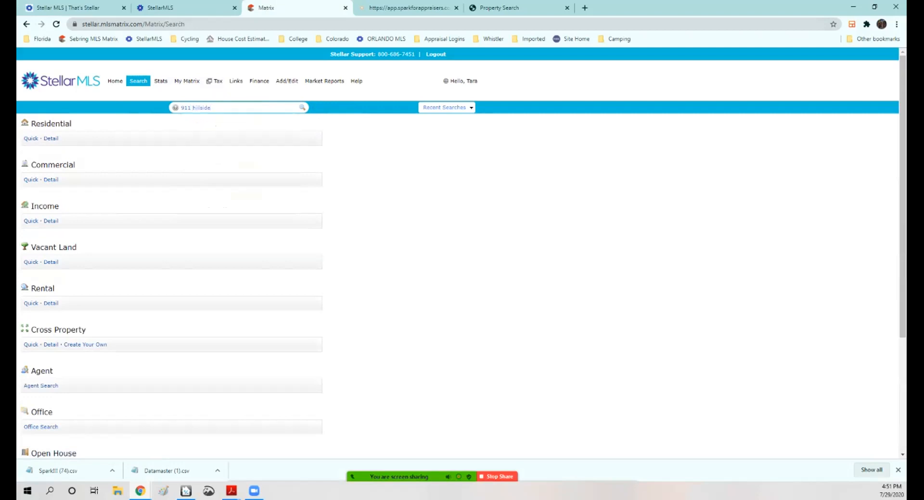
{"action": "key", "text": "Return"}
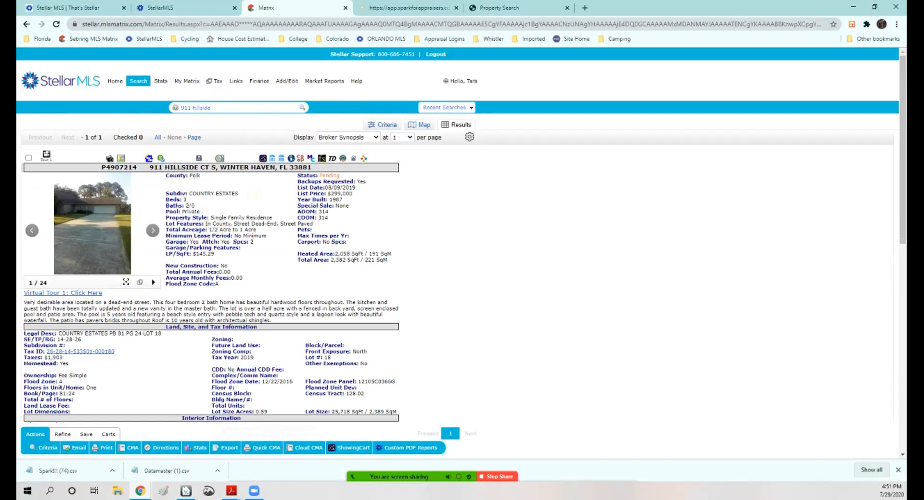
Step: Dismiss the Spark account status notice and proceed to the next Spark screen
{"action": "left_click", "coordinate": [408, 7]}
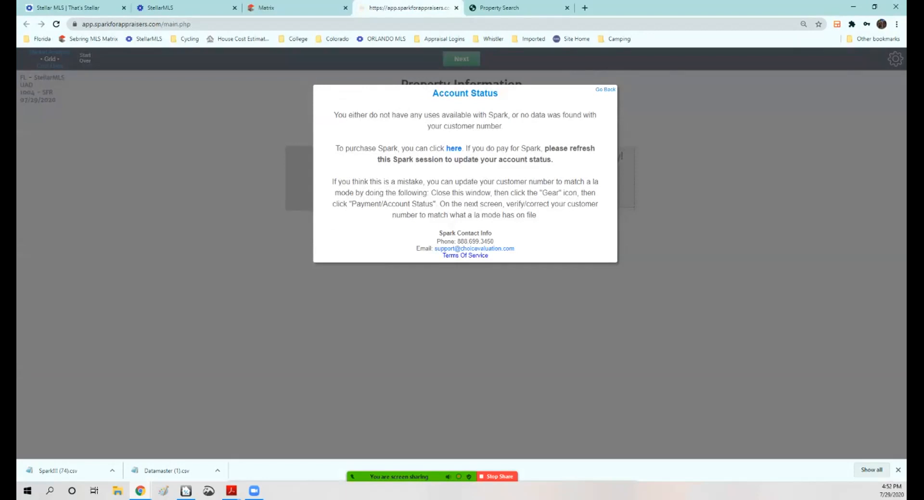
{"action": "key", "text": "Escape"}
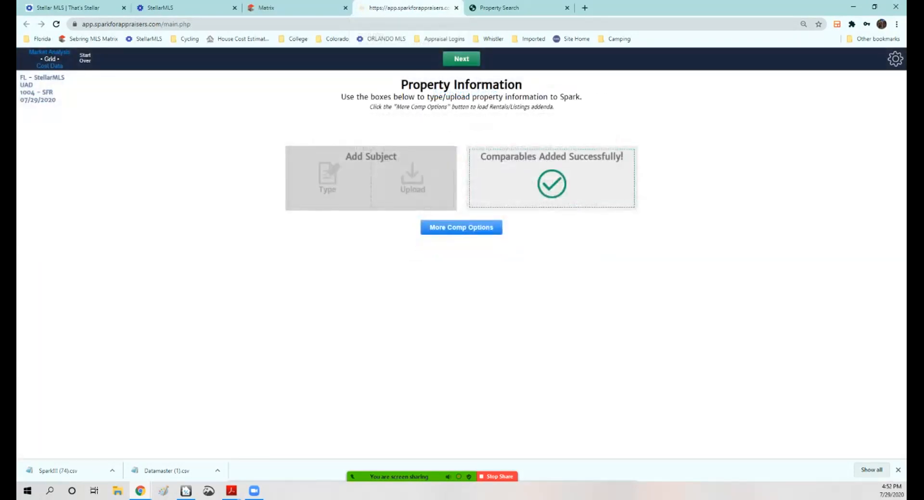
{"action": "left_click", "coordinate": [462, 59]}
{"action": "key", "text": "Escape"}
Step: Review the subject's prior-year land values on the county property record
{"action": "left_click", "coordinate": [456, 7]}
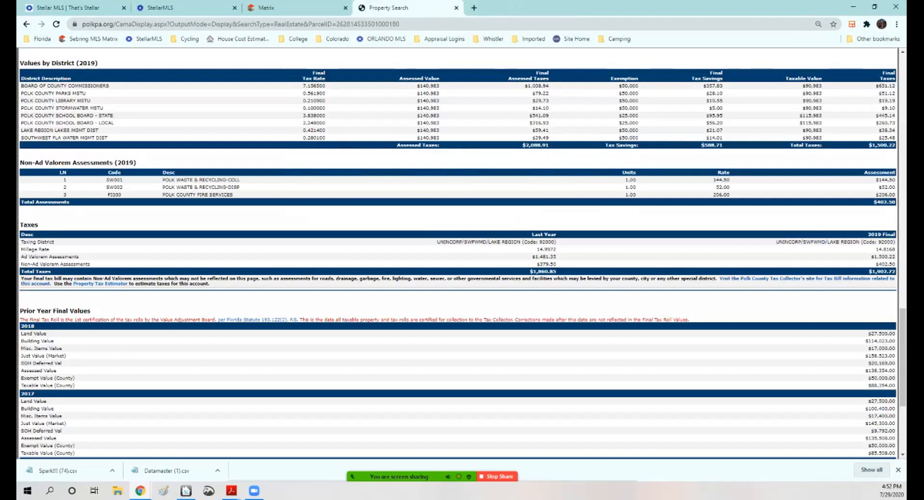
{"action": "key", "text": "alt+Tab"}
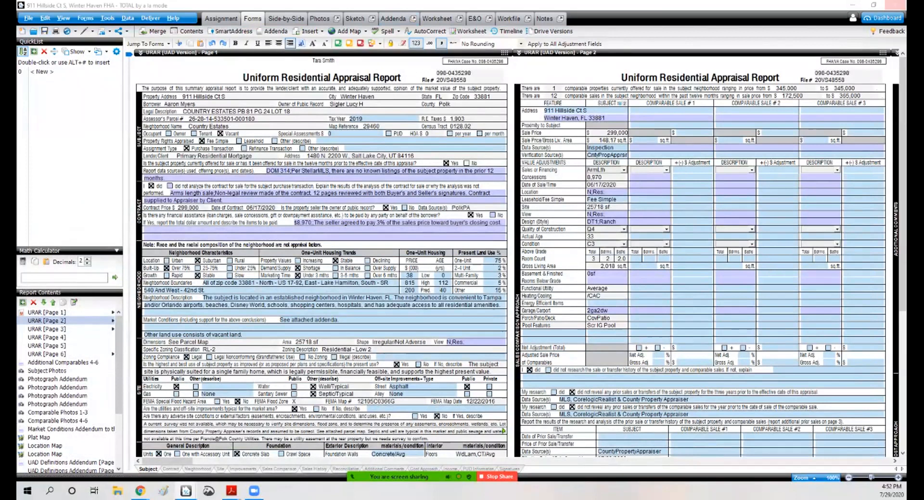
{"action": "left_click", "coordinate": [895, 5]}
{"action": "left_click", "coordinate": [485, 280]}
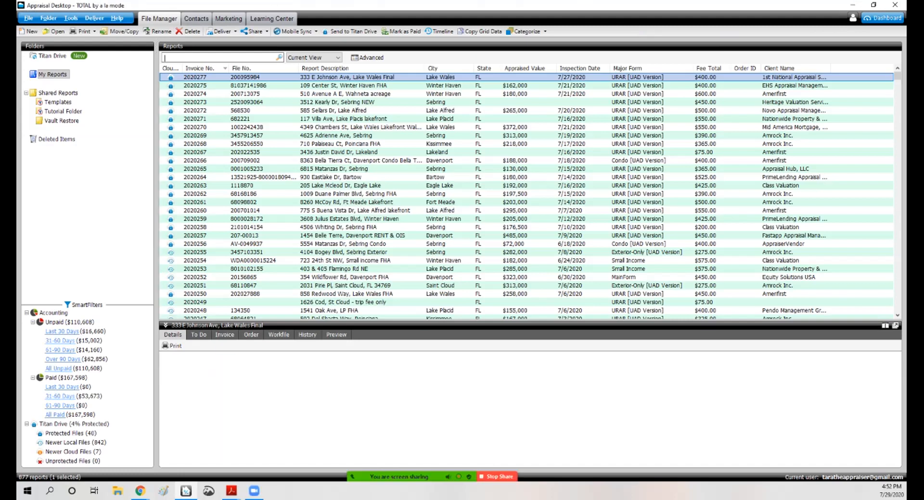
{"action": "type", "text": "911"}
{"action": "key", "text": "Return"}
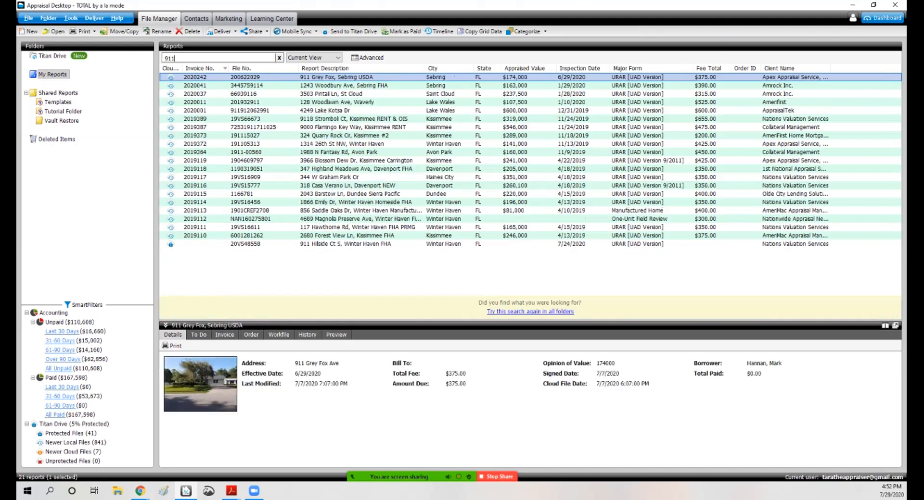
{"action": "left_click", "coordinate": [344, 243]}
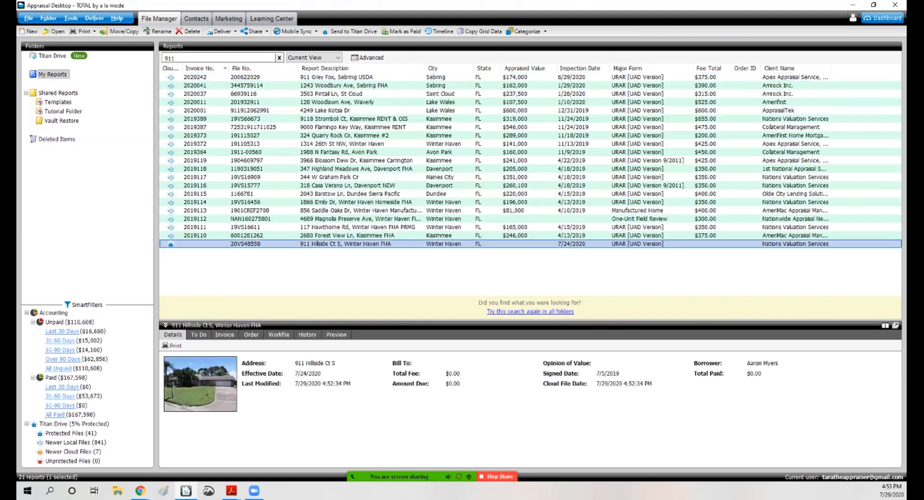
{"action": "double_click", "coordinate": [345, 244]}
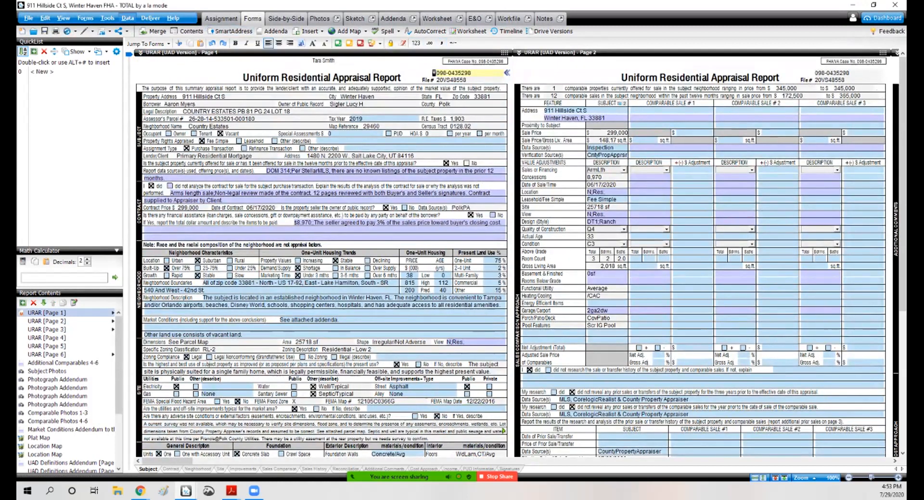
Step: Launch the Spark data import for this report and set the effective date to July 24, 2020
{"action": "left_click", "coordinate": [127, 19]}
{"action": "left_click", "coordinate": [77, 90]}
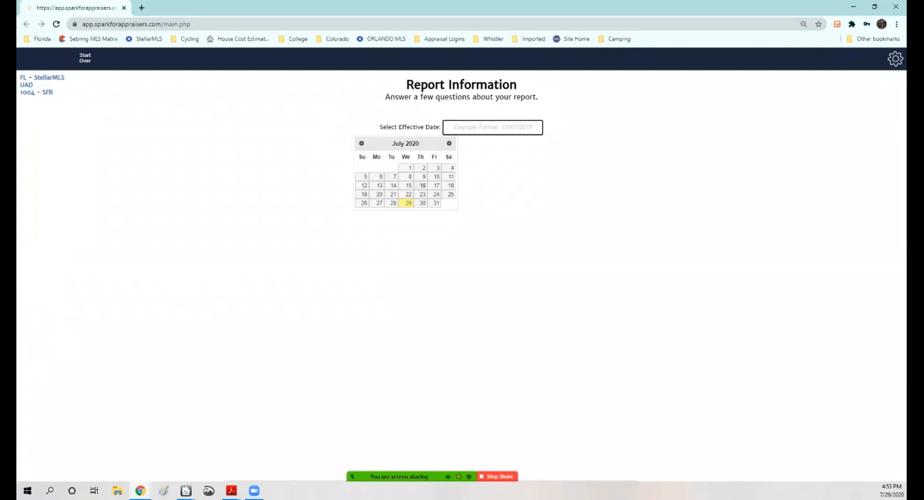
{"action": "left_click", "coordinate": [434, 194]}
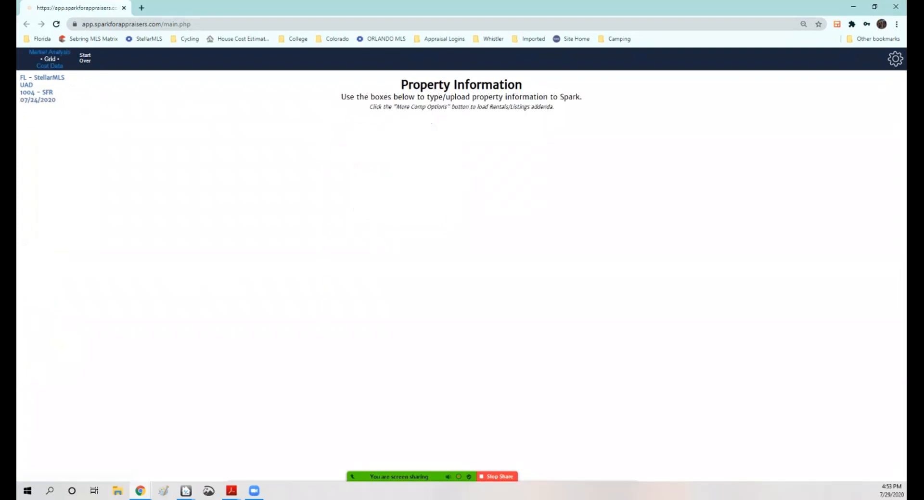
Step: Upload the MLS comparables CSV file to Spark and continue to the sales grid
{"action": "left_click", "coordinate": [593, 178]}
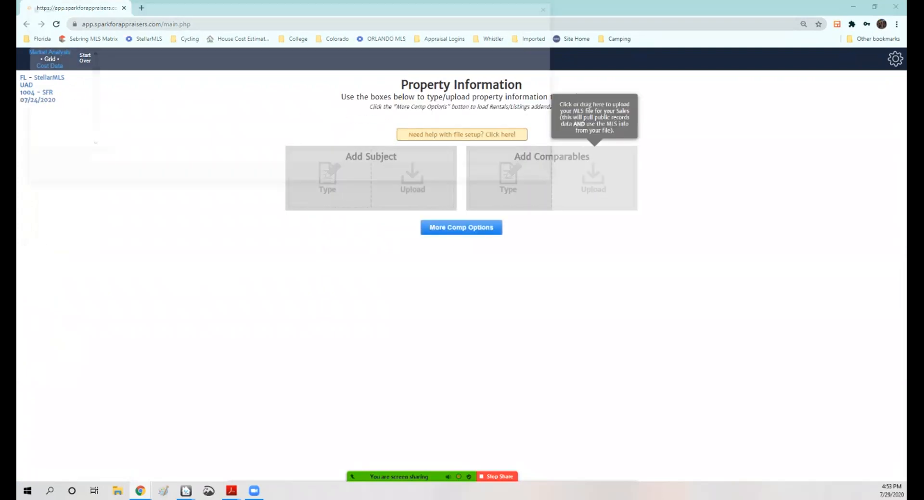
{"action": "double_click", "coordinate": [118, 80]}
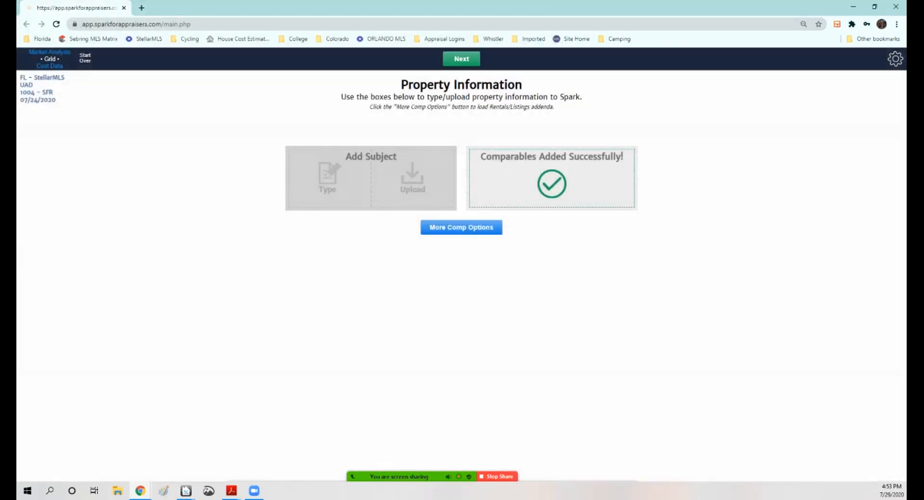
{"action": "left_click", "coordinate": [462, 59]}
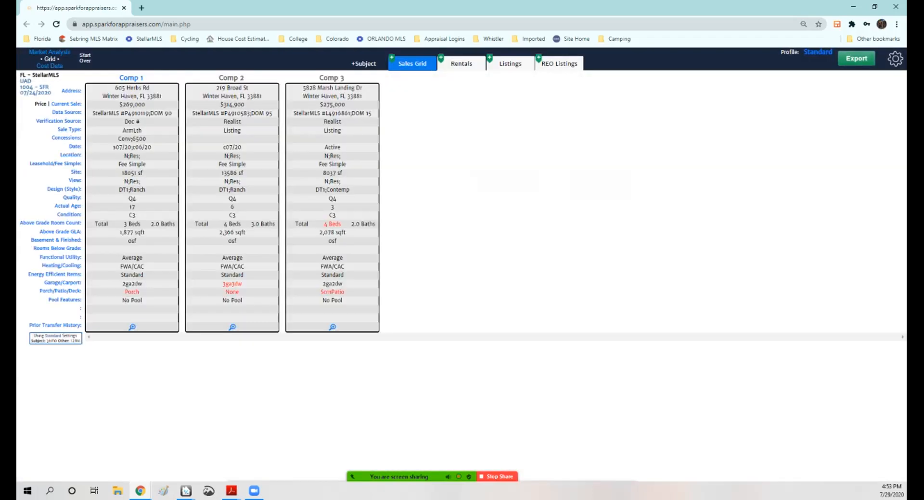
Step: Export the Spark sales grid and import it into the currently open report, merging the data
{"action": "left_click", "coordinate": [861, 60]}
{"action": "left_click", "coordinate": [461, 190]}
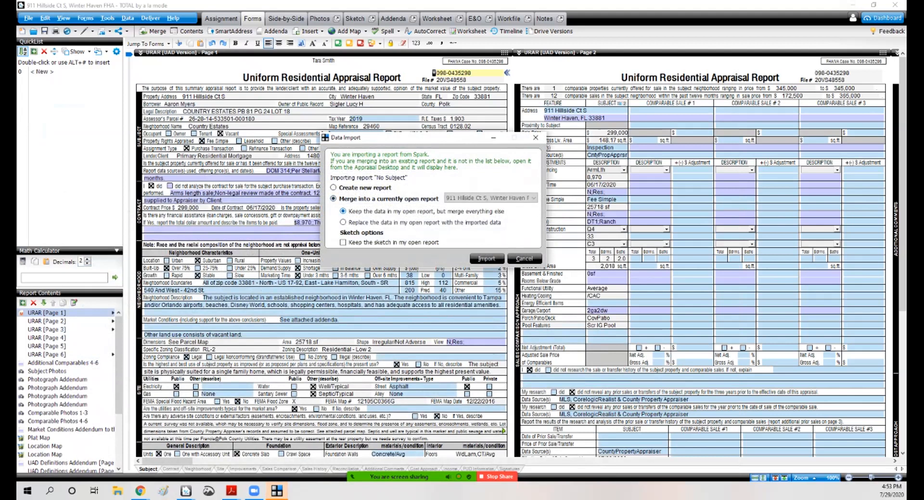
{"action": "left_click", "coordinate": [487, 259]}
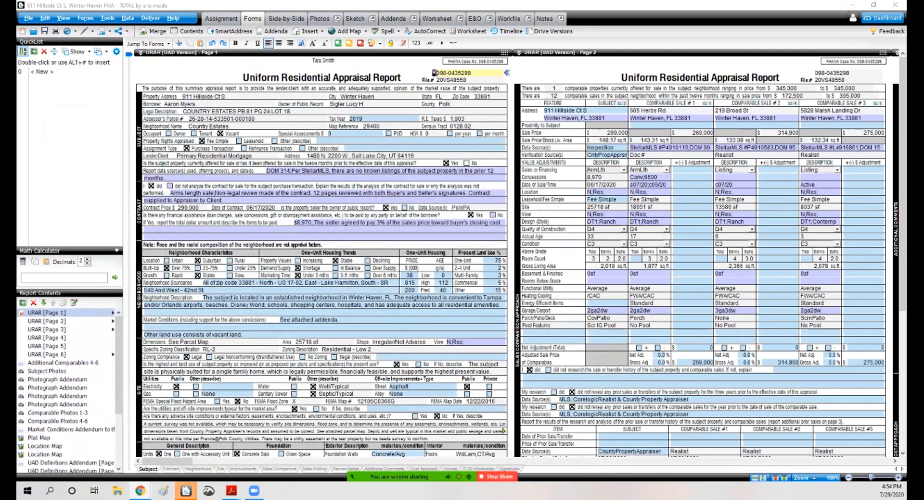
{"action": "left_click", "coordinate": [287, 18]}
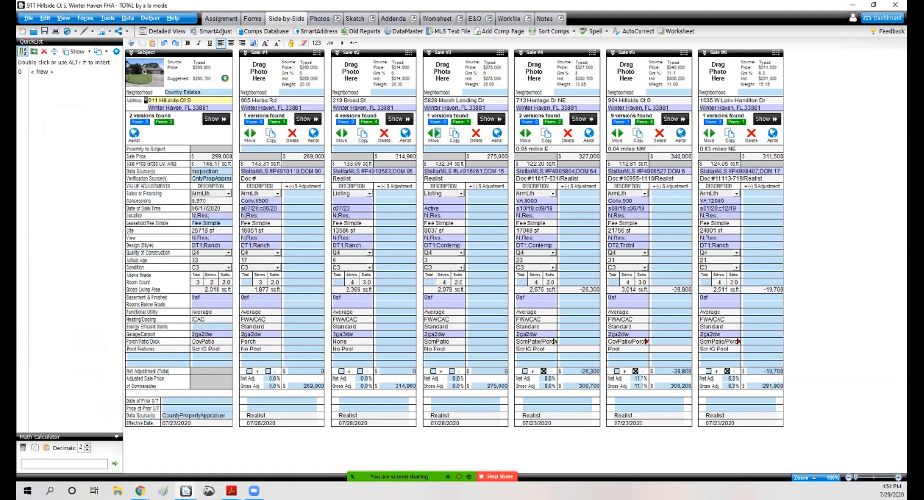
{"action": "left_click", "coordinate": [437, 133]}
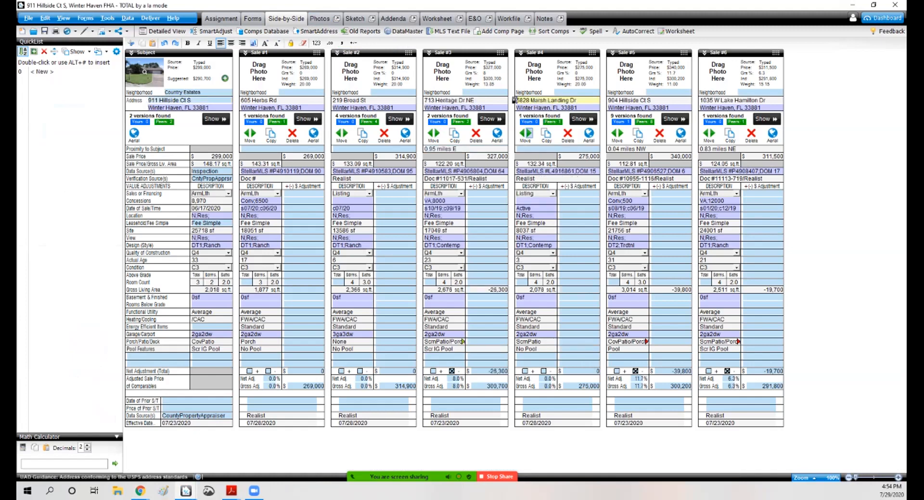
{"action": "left_click", "coordinate": [529, 133]}
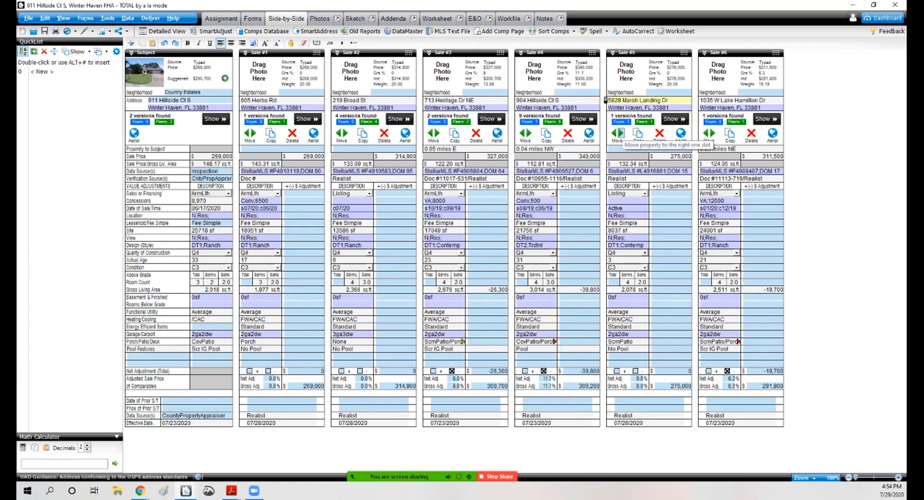
{"action": "left_click", "coordinate": [621, 133]}
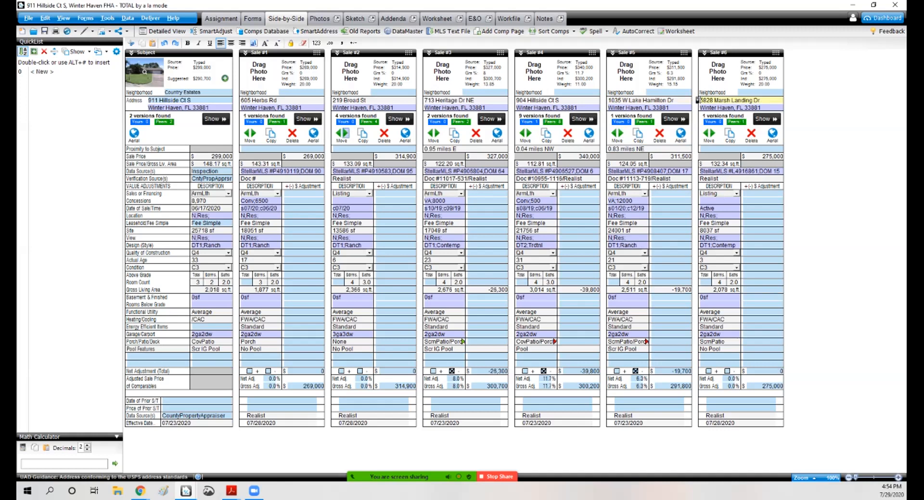
{"action": "left_click", "coordinate": [347, 133]}
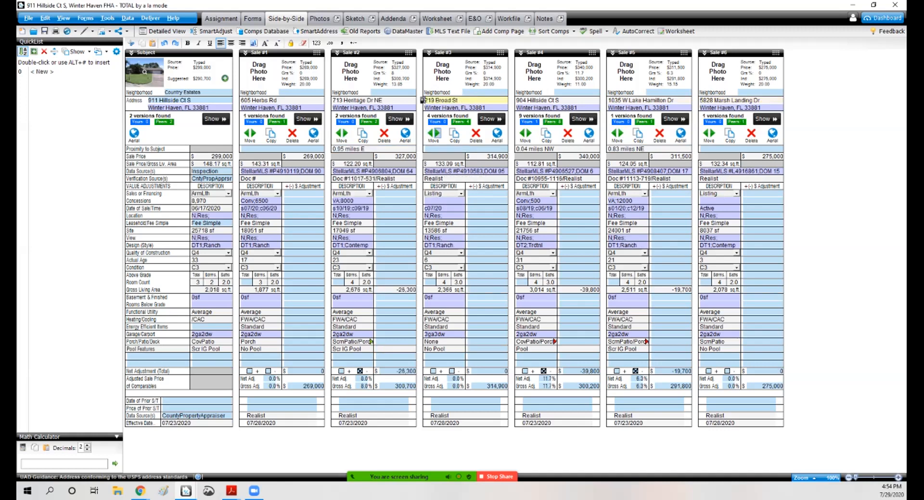
{"action": "left_click", "coordinate": [438, 133]}
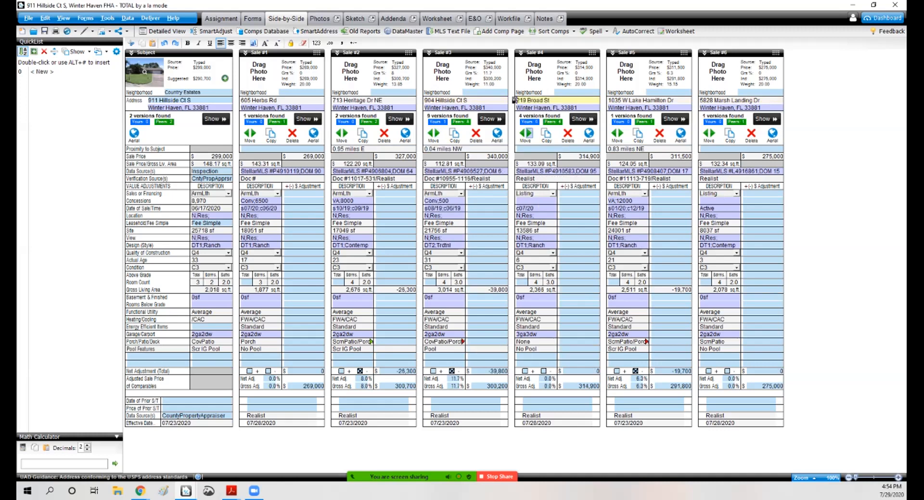
{"action": "left_click", "coordinate": [530, 133]}
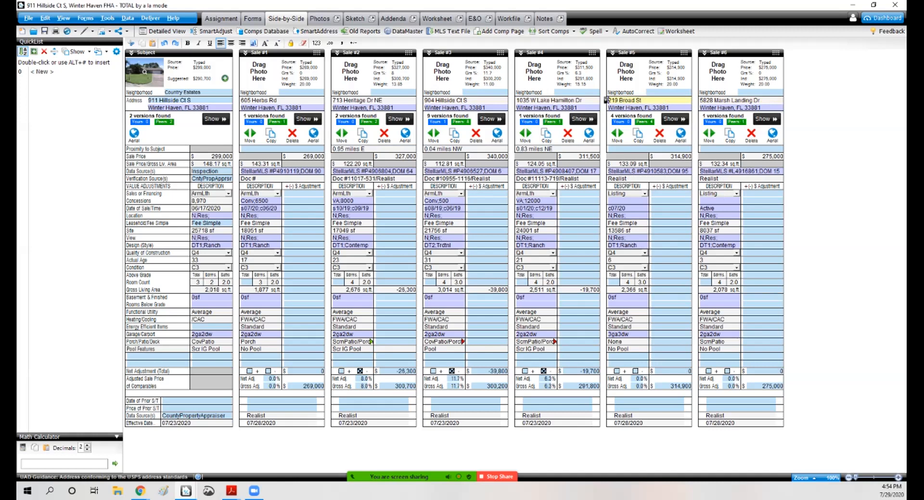
Step: Apply gross living area adjustments at a fixed $40 per square foot with the Square Foot Adjuster
{"action": "left_click", "coordinate": [605, 201]}
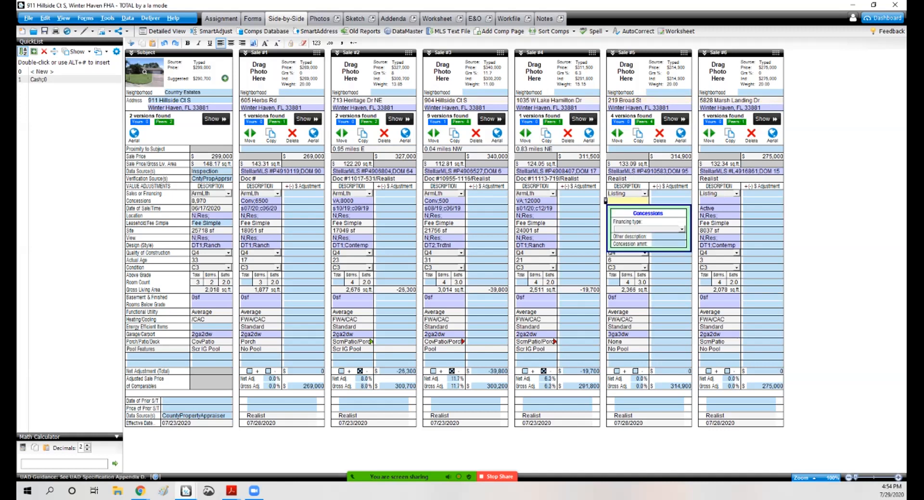
{"action": "left_click", "coordinate": [282, 237]}
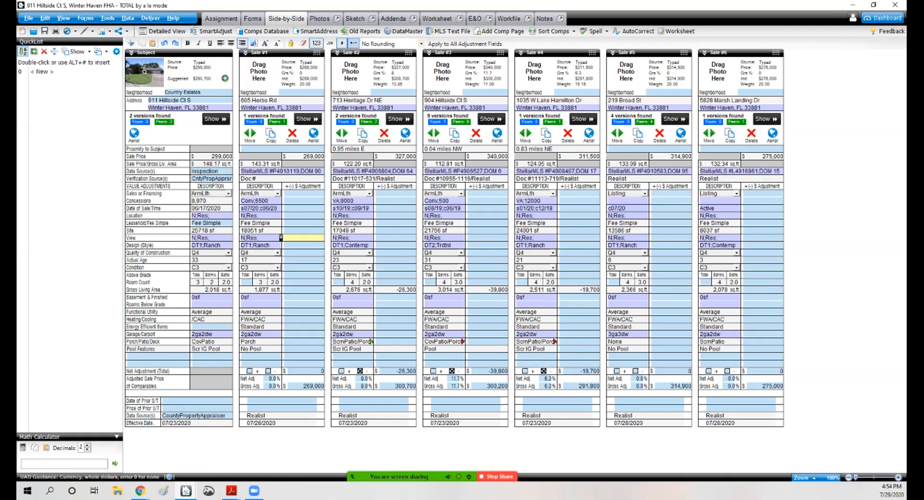
{"action": "left_click", "coordinate": [106, 19]}
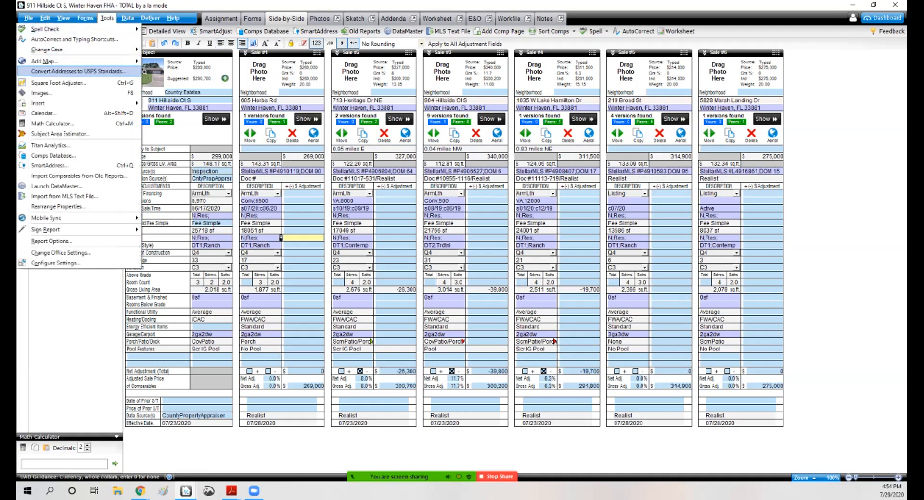
{"action": "left_click", "coordinate": [58, 83]}
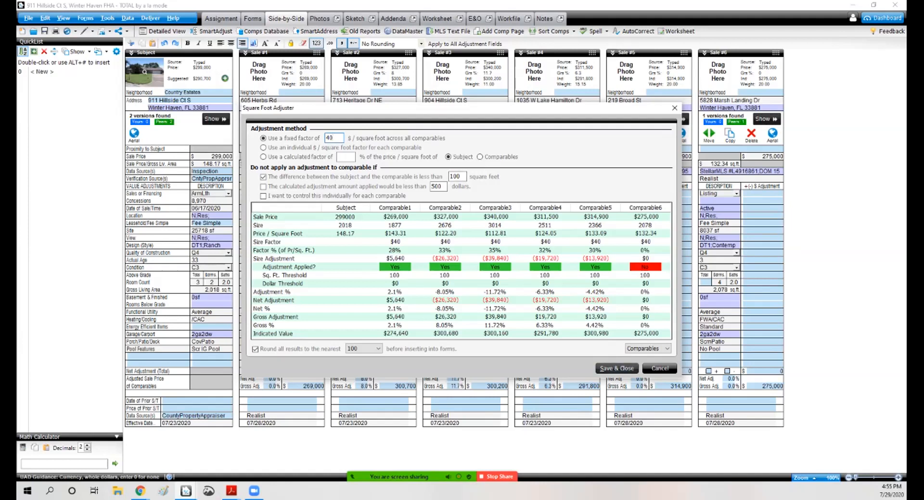
{"action": "left_click", "coordinate": [616, 368]}
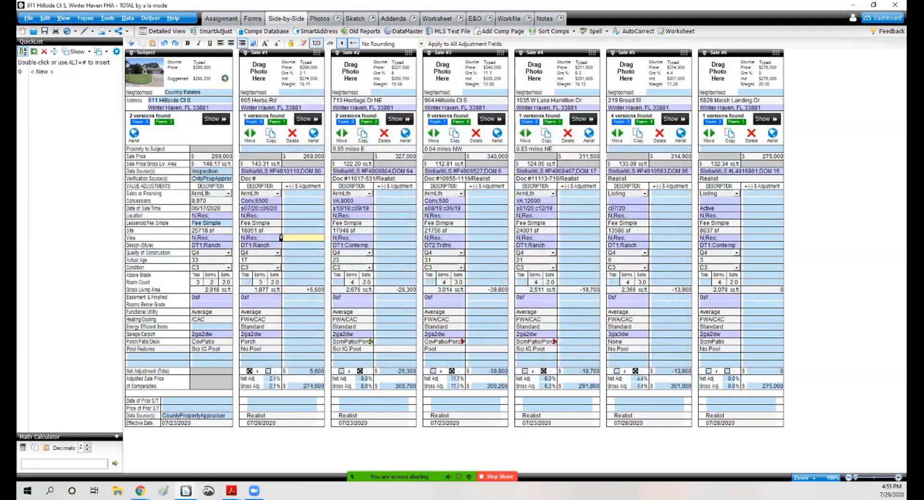
Step: Reapply the $40 per square foot GLA adjustments with the Square Foot Adjuster
{"action": "left_click", "coordinate": [373, 290]}
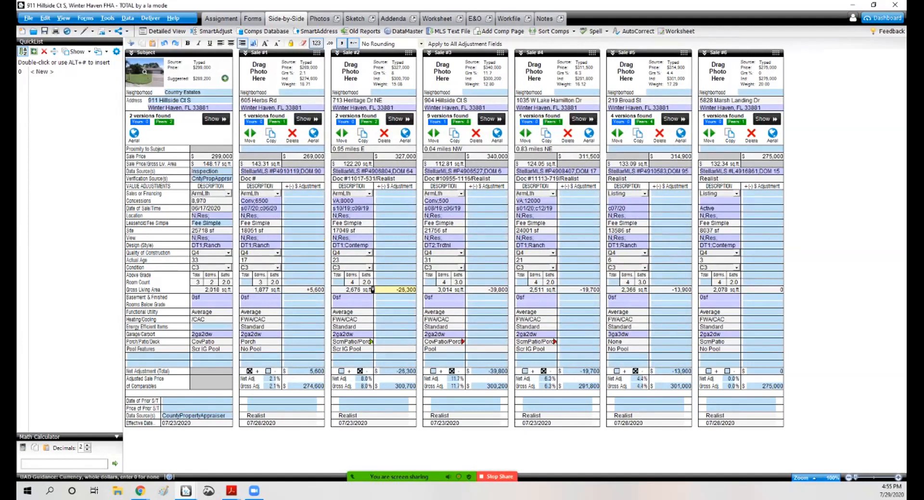
{"action": "left_click", "coordinate": [464, 282]}
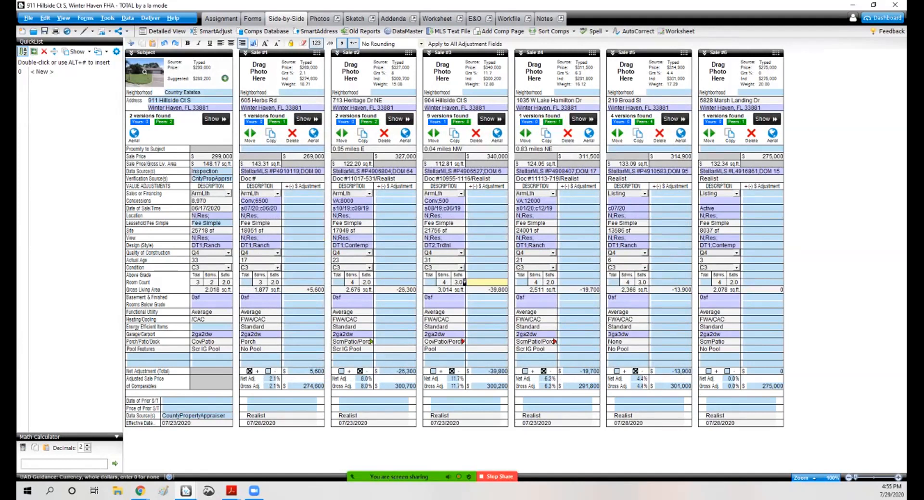
{"action": "left_click", "coordinate": [107, 18]}
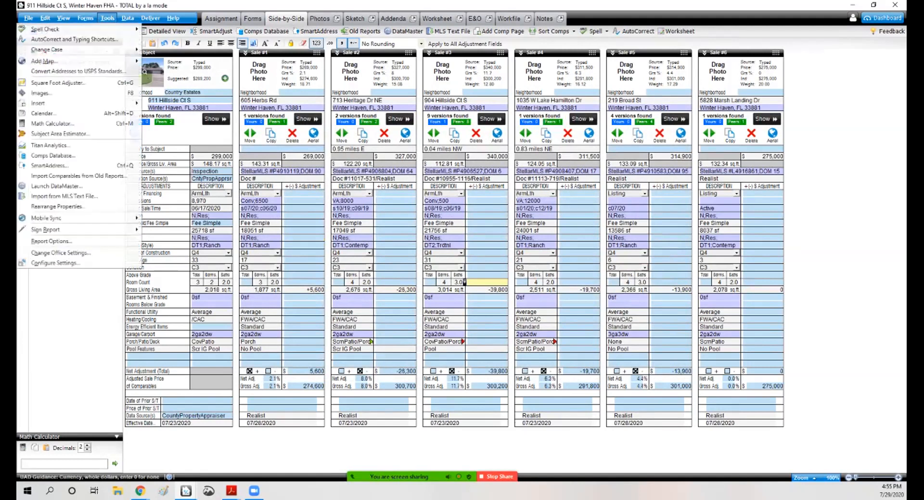
{"action": "left_click", "coordinate": [72, 83]}
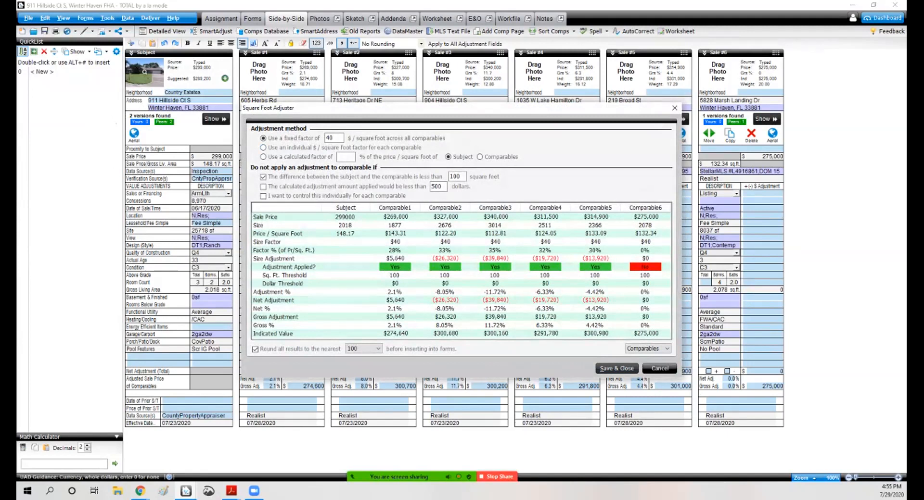
{"action": "left_click", "coordinate": [616, 368]}
Step: Review the gross living area adjustments and adjusted totals across the comparables
{"action": "left_click", "coordinate": [394, 246]}
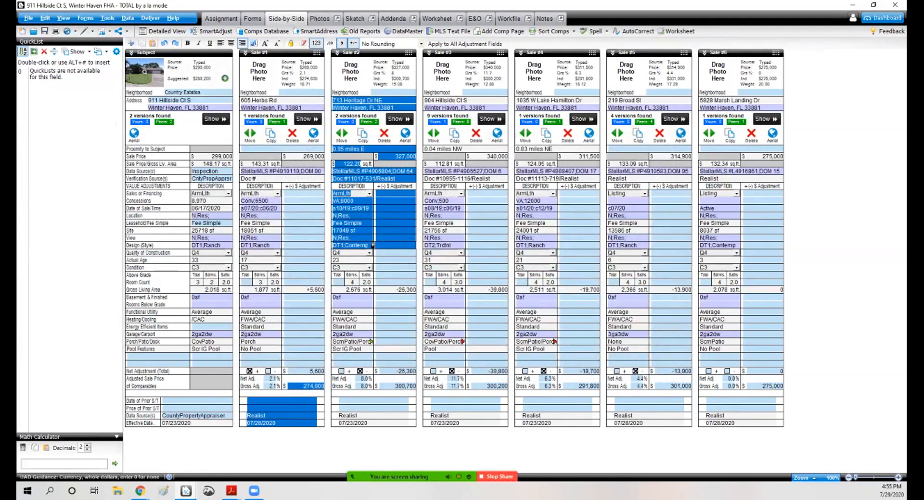
{"action": "left_click", "coordinate": [280, 357]}
{"action": "left_click_drag", "start_coordinate": [303, 356], "coordinate": [304, 386]}
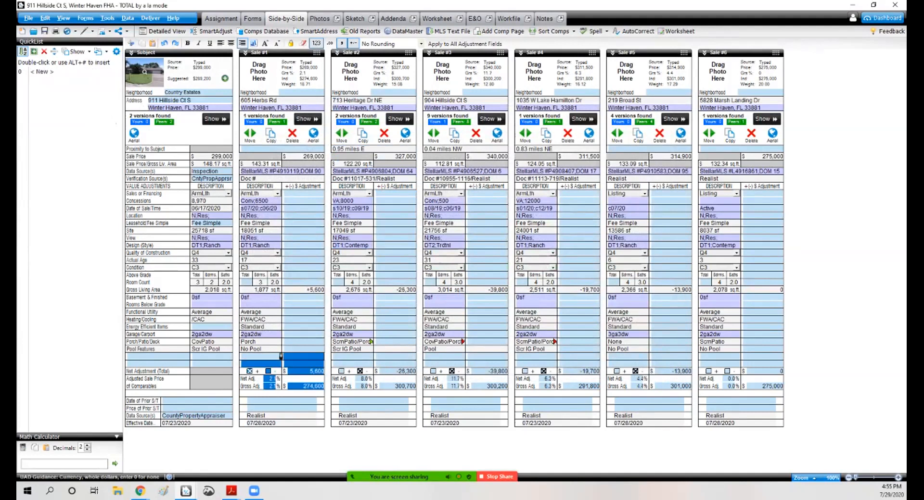
{"action": "left_click", "coordinate": [282, 290]}
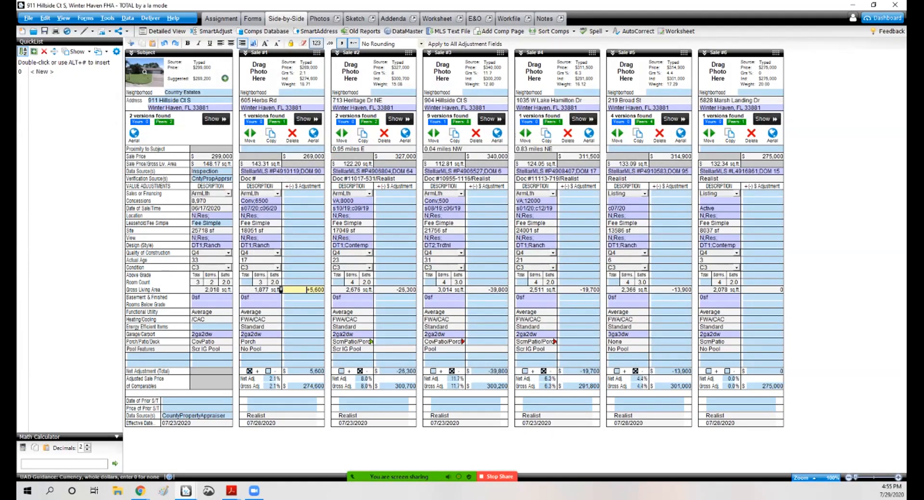
{"action": "left_click", "coordinate": [374, 289]}
{"action": "left_click", "coordinate": [556, 290]}
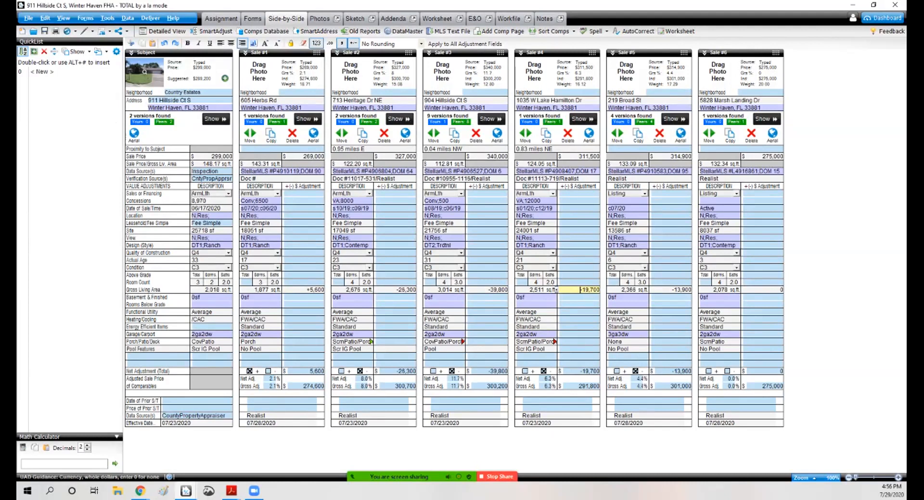
{"action": "left_click", "coordinate": [546, 289]}
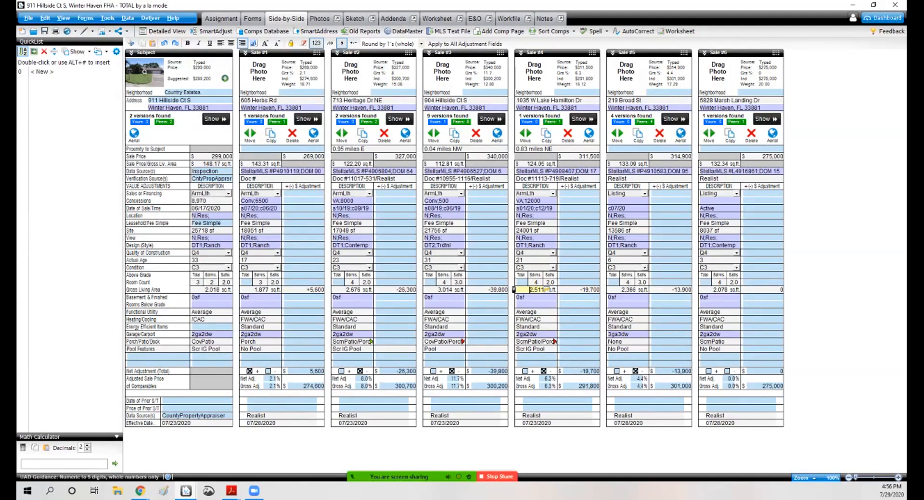
{"action": "left_click", "coordinate": [373, 289]}
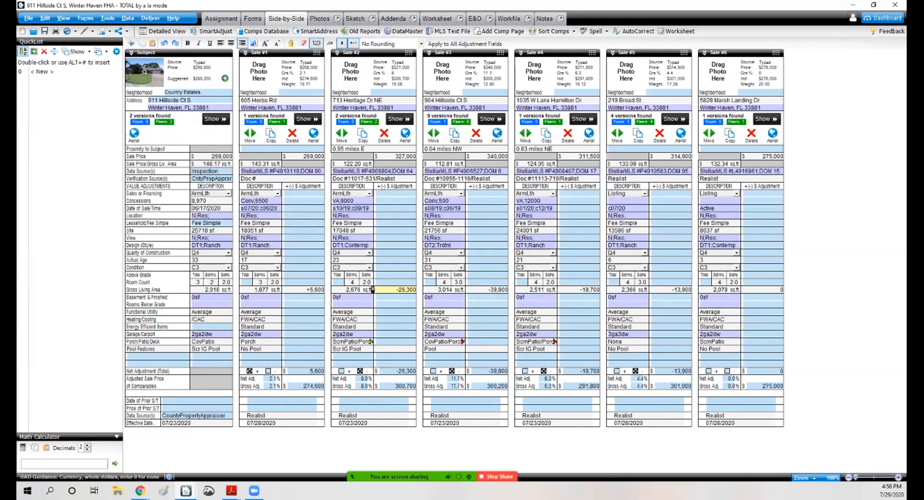
{"action": "left_click", "coordinate": [464, 260]}
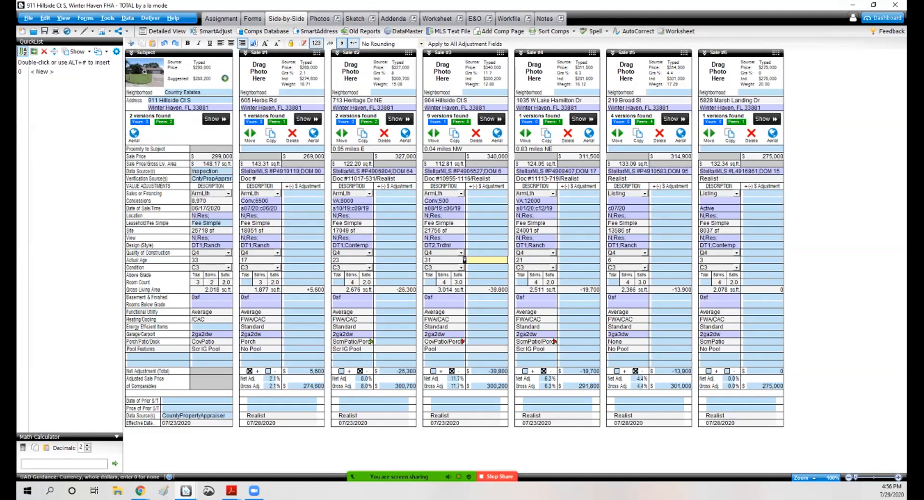
{"action": "left_click", "coordinate": [455, 290]}
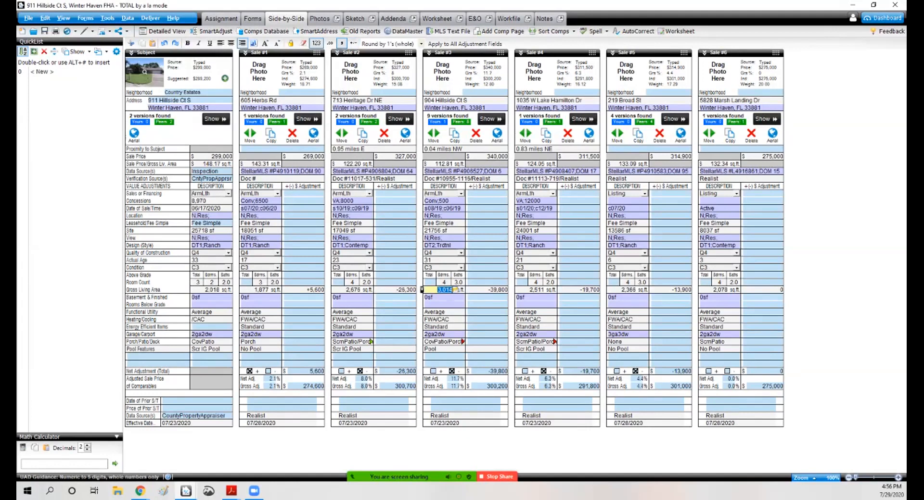
{"action": "left_click", "coordinate": [487, 231]}
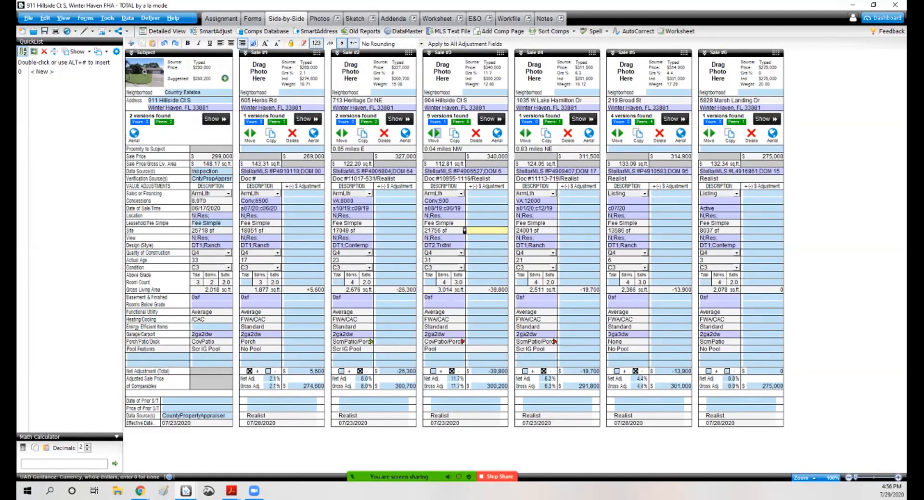
{"action": "left_click", "coordinate": [437, 132]}
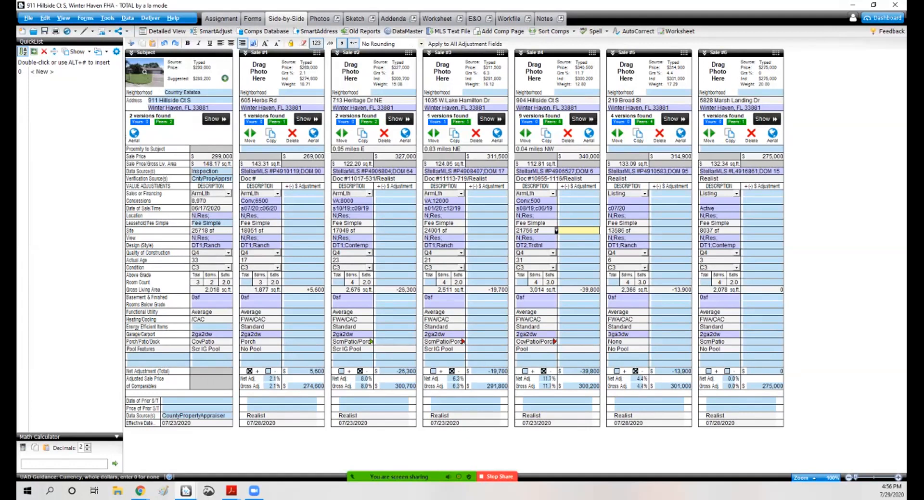
{"action": "left_click", "coordinate": [579, 216]}
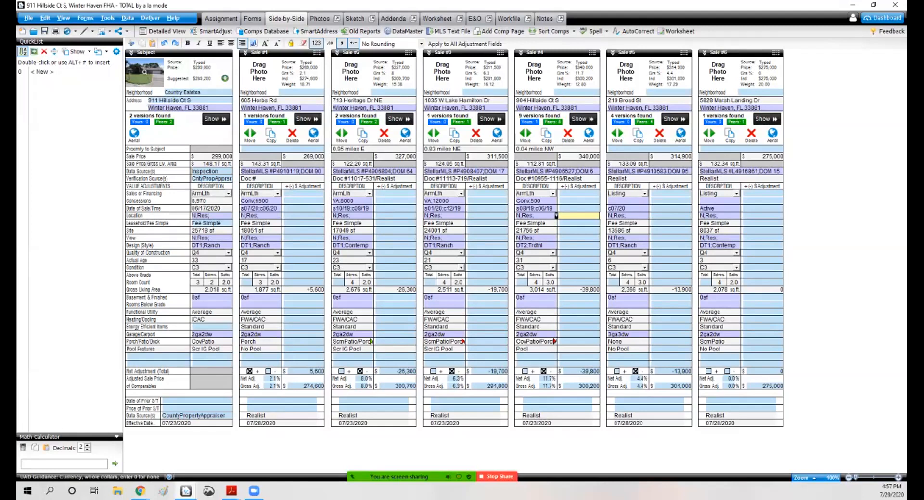
{"action": "left_click", "coordinate": [514, 100]}
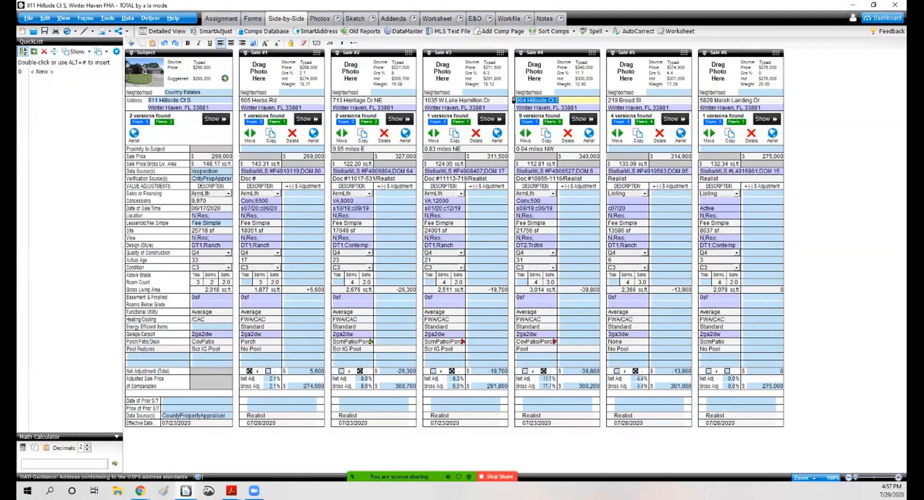
{"action": "key", "text": "Return"}
{"action": "left_click", "coordinate": [559, 100]}
{"action": "key", "text": "ctrl+a"}
{"action": "left_click", "coordinate": [579, 209]}
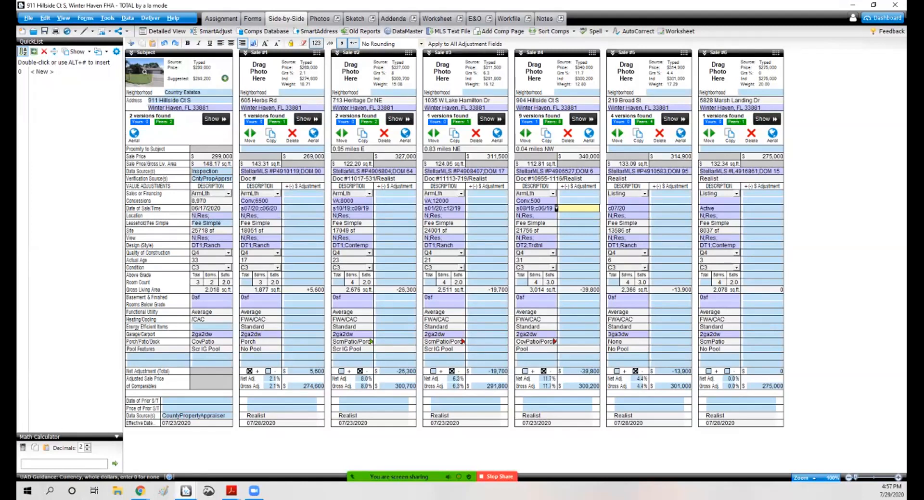
{"action": "left_click", "coordinate": [578, 231]}
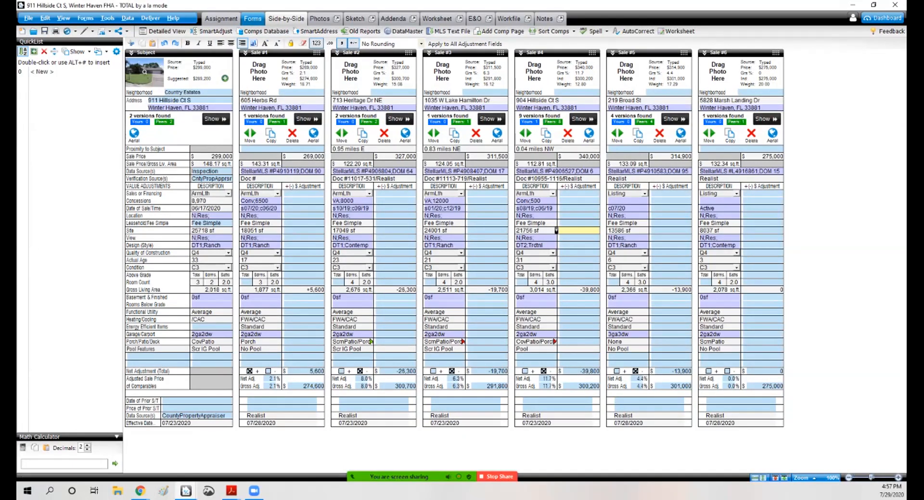
Step: Open the Location Map page of the report
{"action": "left_click", "coordinate": [253, 18]}
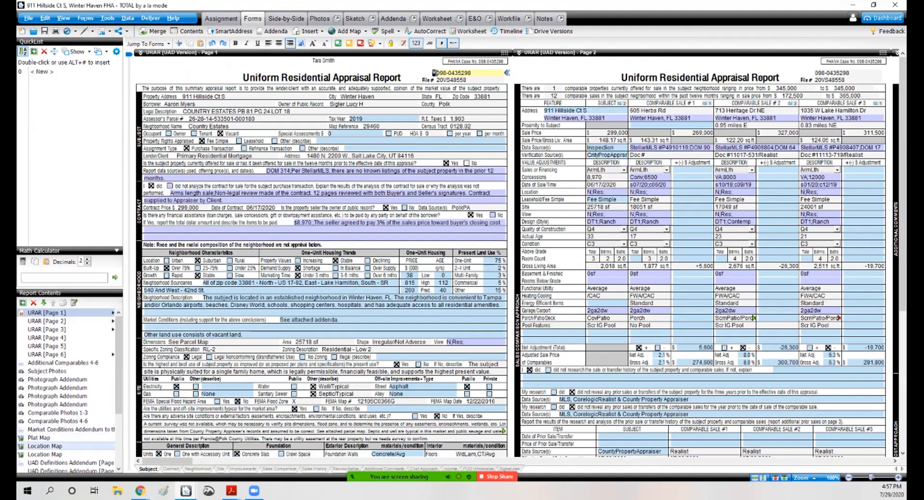
{"action": "left_click", "coordinate": [44, 446]}
{"action": "left_click", "coordinate": [347, 216]}
{"action": "left_click", "coordinate": [451, 126]}
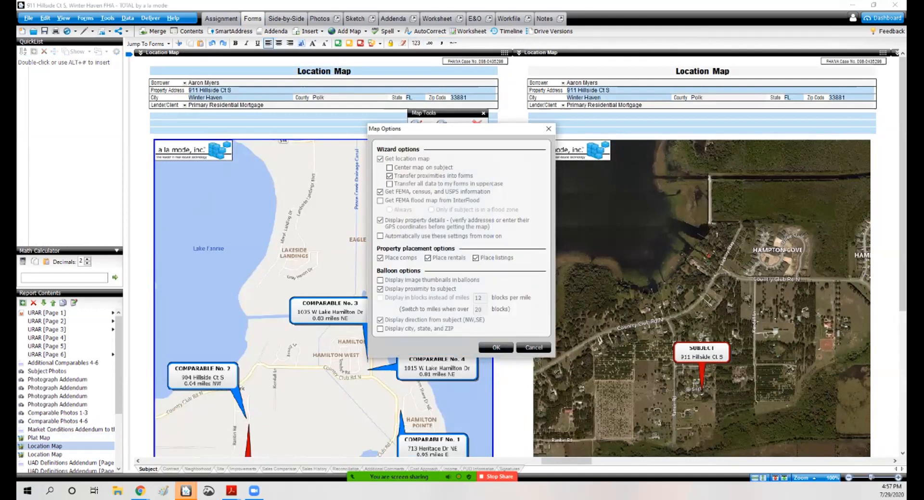
{"action": "left_click", "coordinate": [533, 348]}
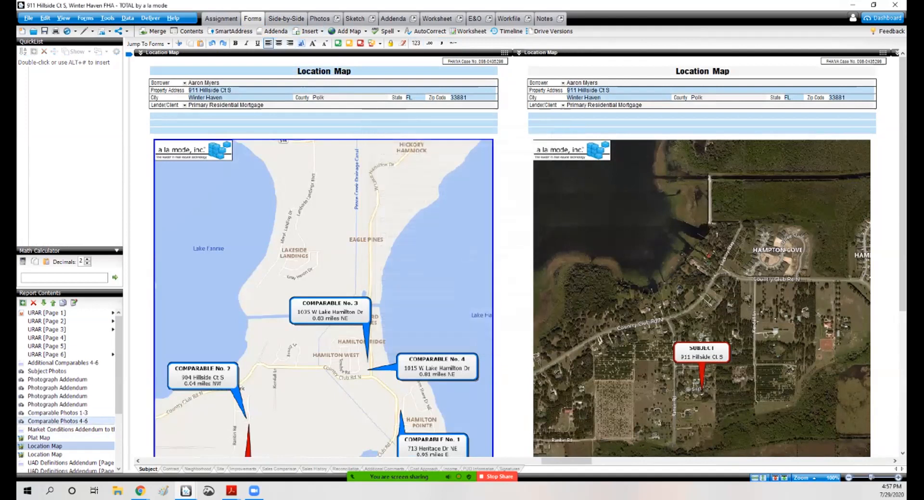
{"action": "left_click", "coordinate": [442, 202]}
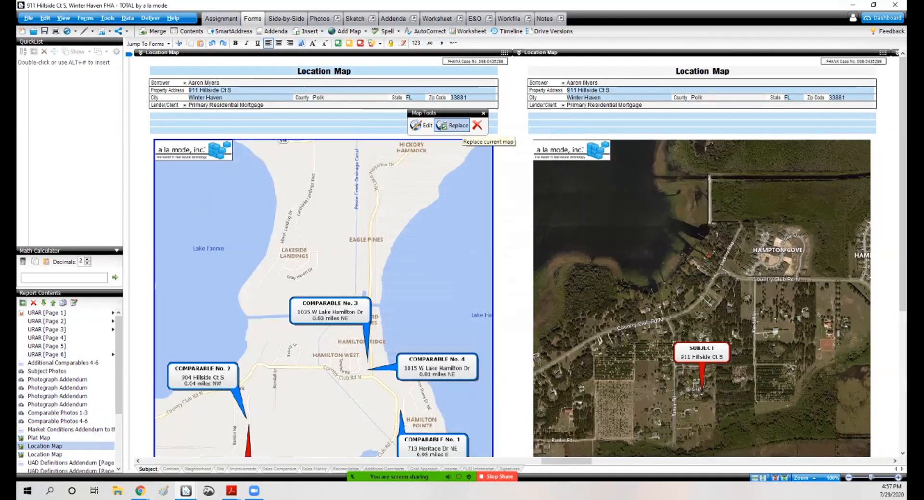
{"action": "left_click", "coordinate": [454, 126]}
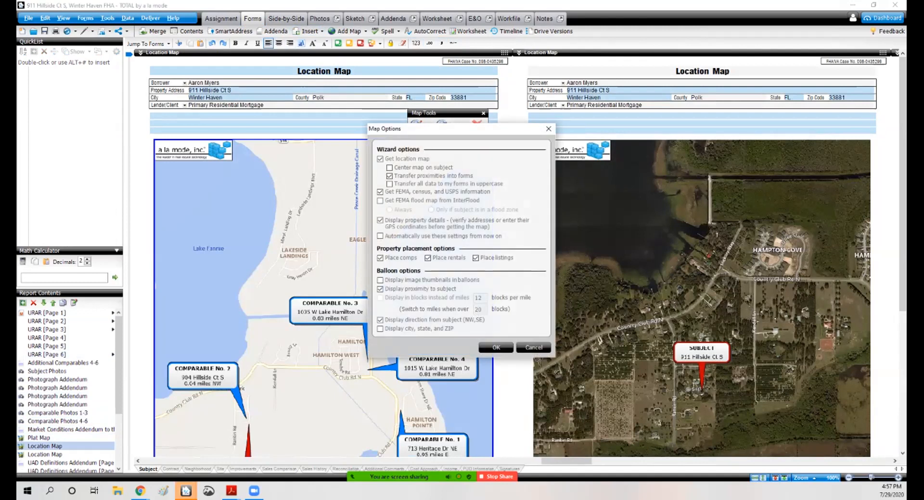
{"action": "left_click", "coordinate": [534, 348]}
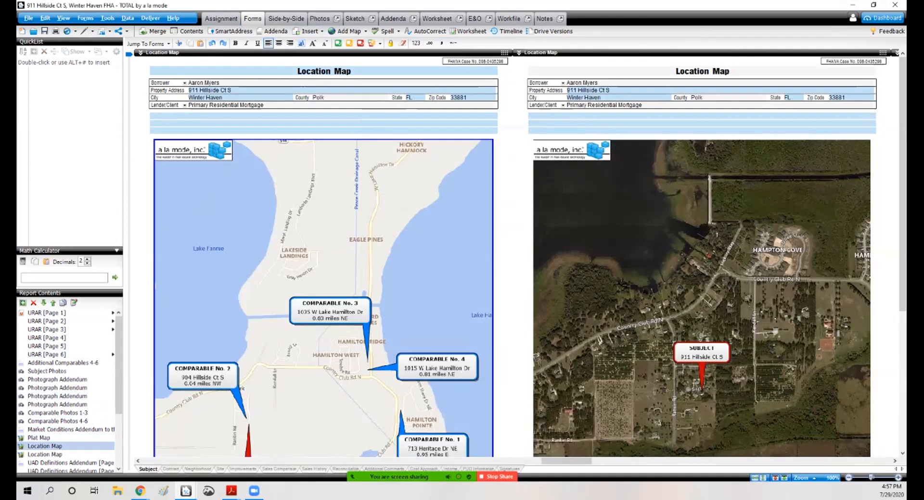
Step: Replace the location map, keeping the default map options and the verified property addresses
{"action": "mouse_move", "coordinate": [464, 269]}
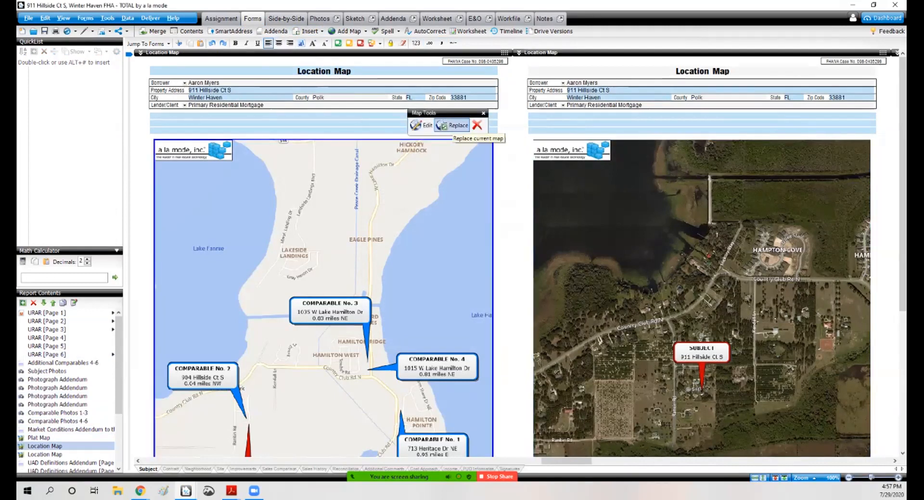
{"action": "left_click", "coordinate": [451, 126]}
{"action": "left_click", "coordinate": [496, 347]}
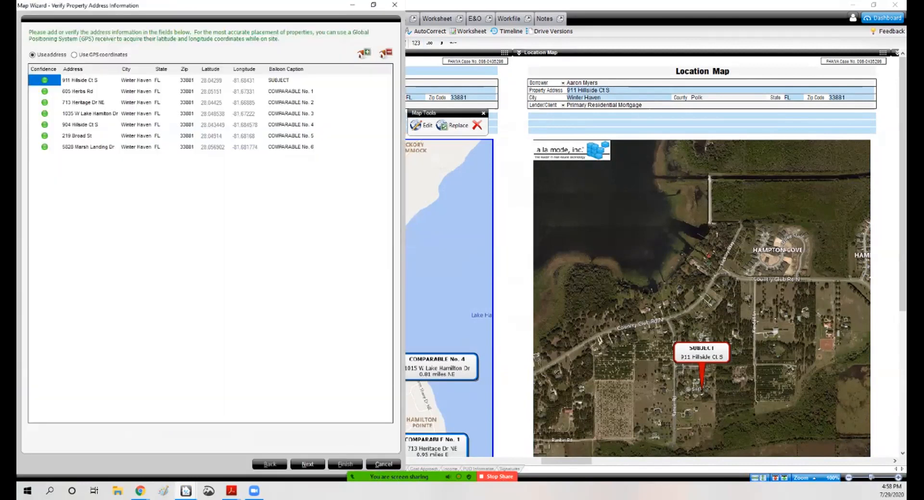
{"action": "left_click", "coordinate": [307, 464]}
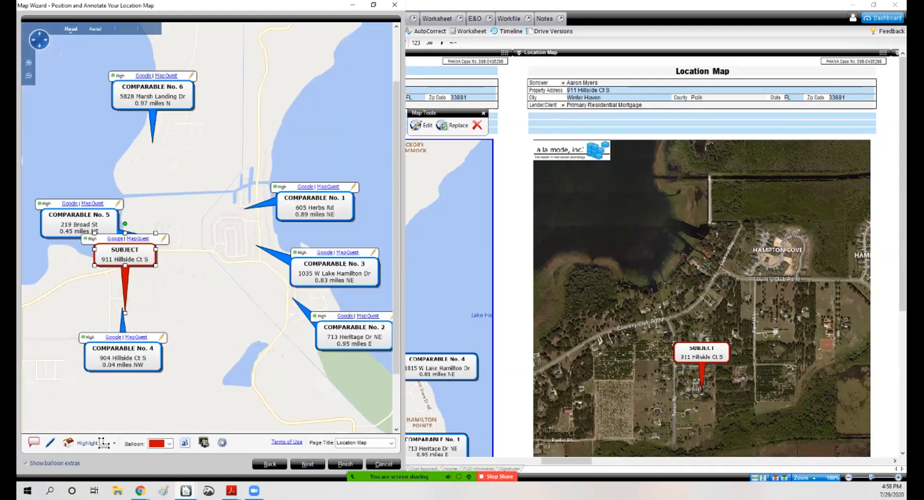
Step: Reposition the subject and comparable balloons on the map so none overlap, then finish the map wizard
{"action": "left_click_drag", "start_coordinate": [123, 357], "coordinate": [65, 336]}
{"action": "mouse_move", "coordinate": [125, 255]}
{"action": "left_mouse_down"}
{"action": "mouse_move", "coordinate": [161, 256]}
{"action": "mouse_move", "coordinate": [166, 356]}
{"action": "mouse_move", "coordinate": [174, 355]}
{"action": "left_mouse_up"}
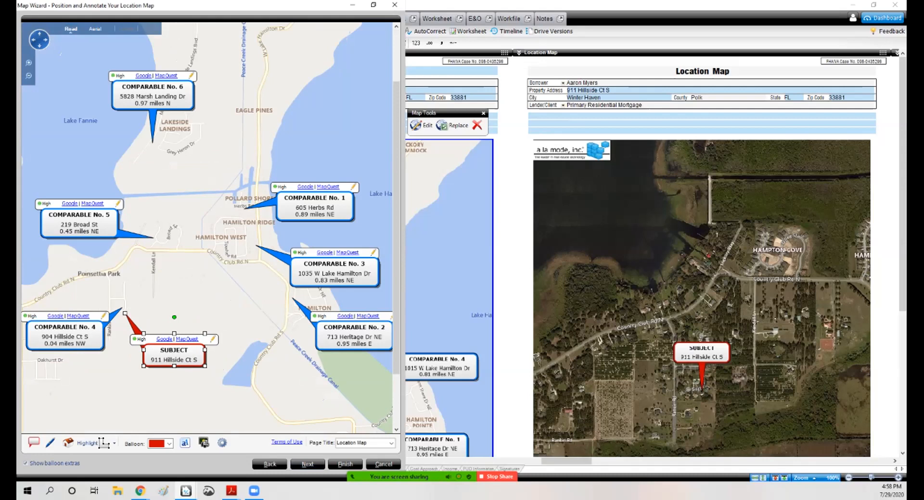
{"action": "left_click_drag", "start_coordinate": [315, 208], "coordinate": [293, 168]}
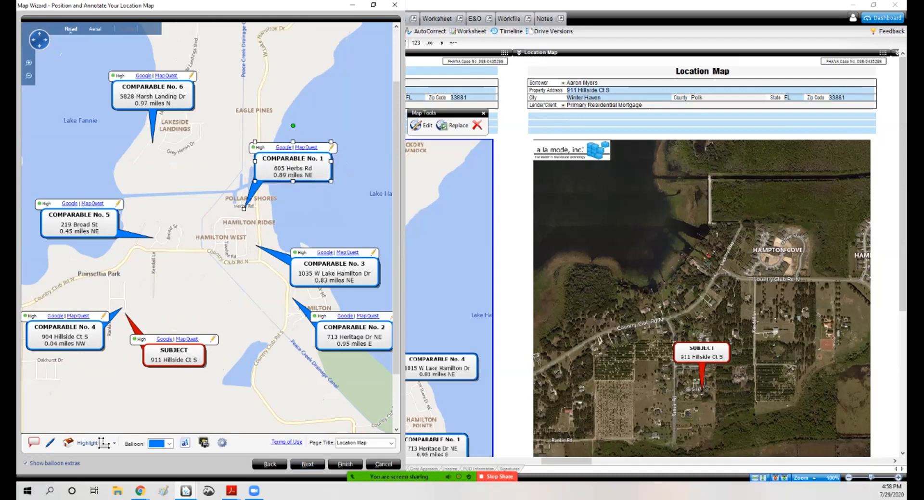
{"action": "left_click_drag", "start_coordinate": [334, 269], "coordinate": [324, 218]}
{"action": "left_click_drag", "start_coordinate": [354, 336], "coordinate": [295, 362]}
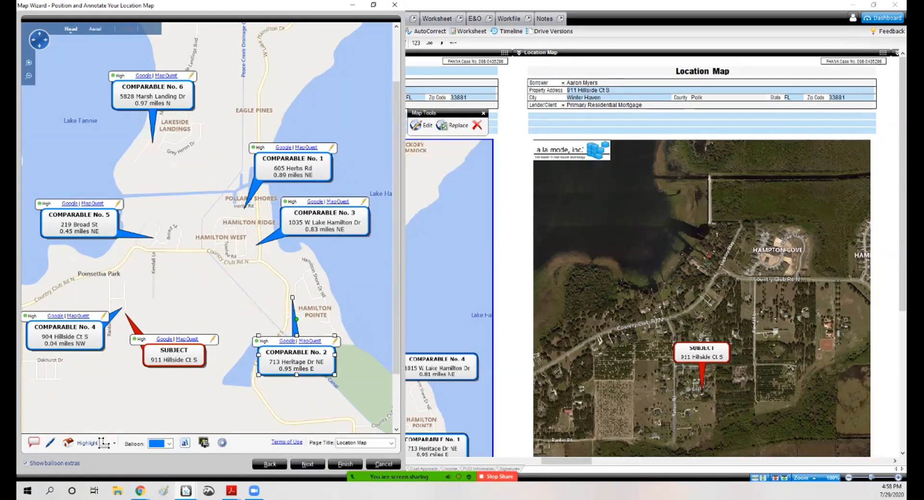
{"action": "left_click_drag", "start_coordinate": [152, 94], "coordinate": [119, 83]}
{"action": "mouse_move", "coordinate": [110, 52]}
{"action": "left_mouse_down"}
{"action": "mouse_move", "coordinate": [121, 63]}
{"action": "mouse_move", "coordinate": [97, 52]}
{"action": "mouse_move", "coordinate": [104, 62]}
{"action": "mouse_move", "coordinate": [121, 48]}
{"action": "mouse_move", "coordinate": [77, 48]}
{"action": "mouse_move", "coordinate": [109, 45]}
{"action": "left_mouse_up"}
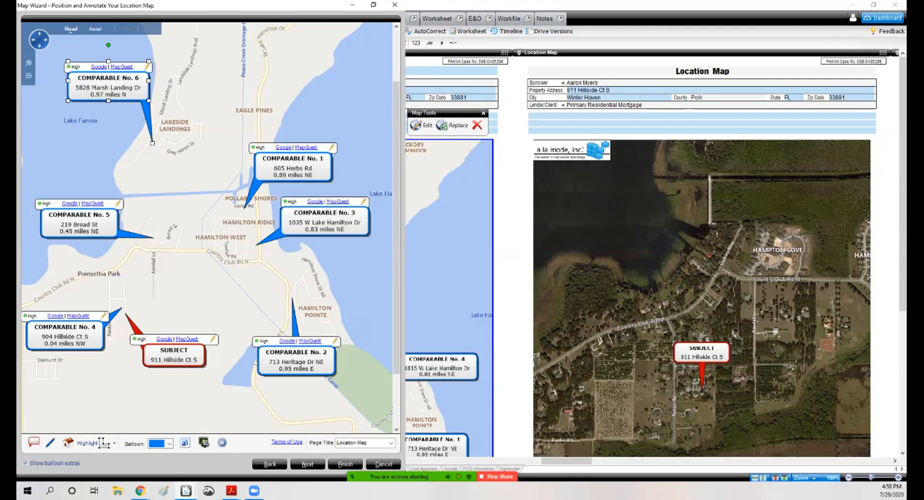
{"action": "left_click", "coordinate": [345, 464]}
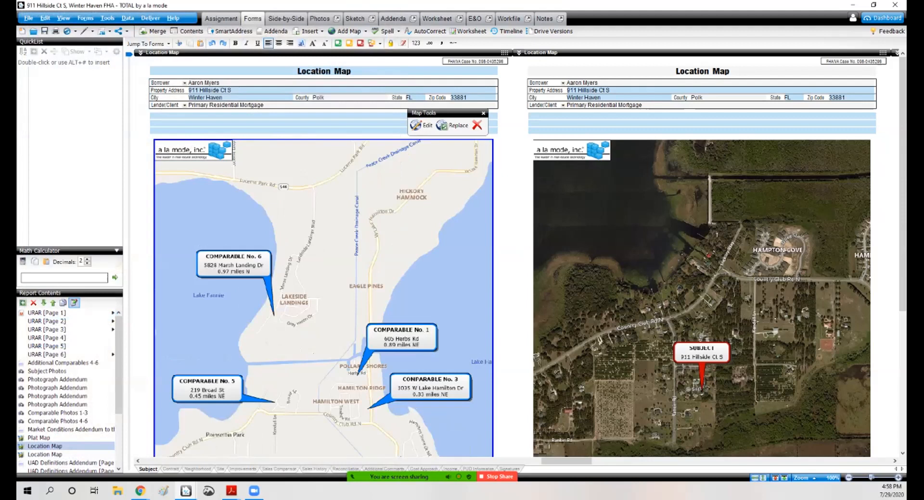
Step: Return to the sales grid and examine the site size entries and adjustment cells for each comparable
{"action": "left_click", "coordinate": [286, 19]}
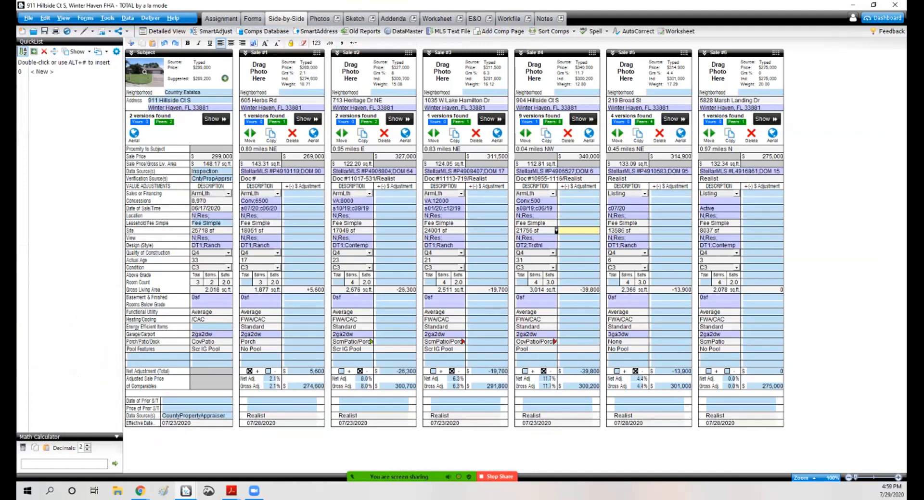
{"action": "left_click", "coordinate": [464, 230]}
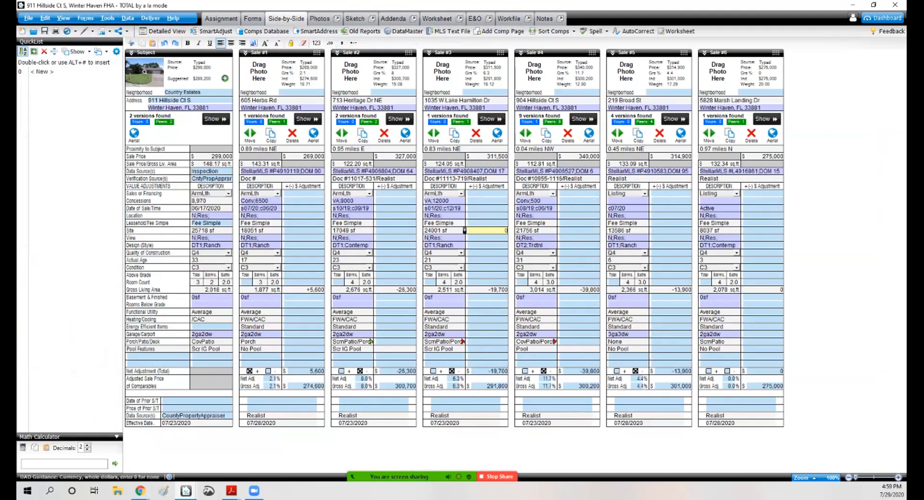
{"action": "left_click", "coordinate": [556, 231]}
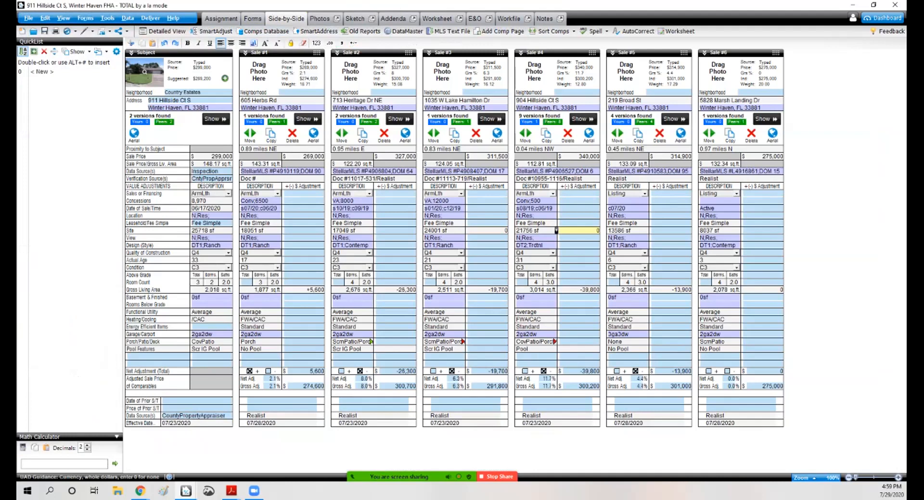
{"action": "left_click", "coordinate": [606, 230]}
{"action": "double_click", "coordinate": [619, 231]}
{"action": "left_click", "coordinate": [698, 230]}
{"action": "double_click", "coordinate": [698, 231]}
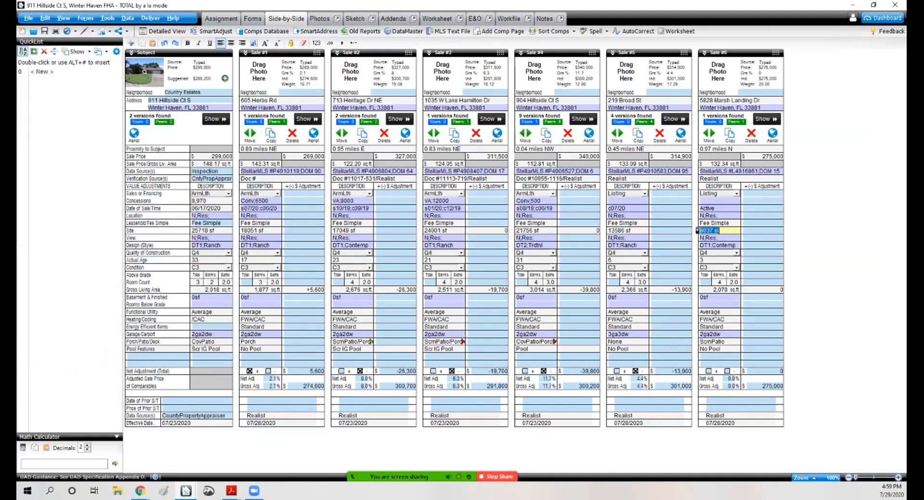
{"action": "left_click", "coordinate": [238, 230]}
{"action": "double_click", "coordinate": [238, 231]}
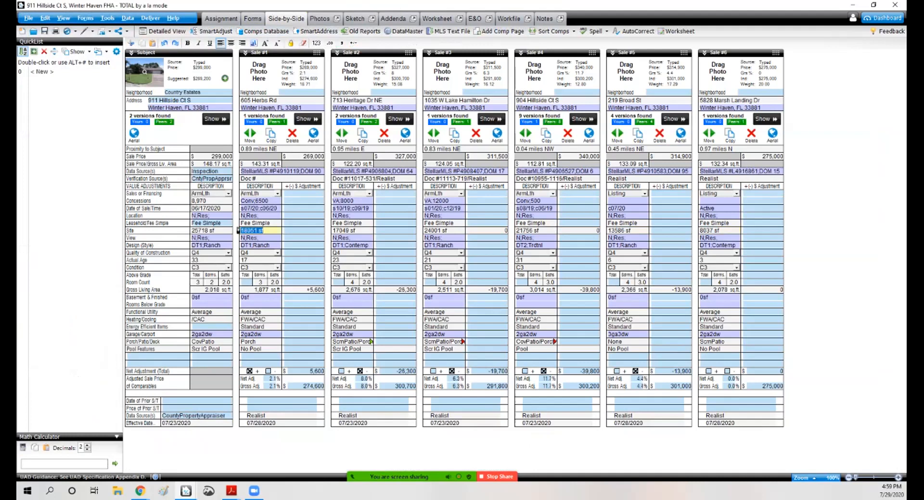
{"action": "left_click", "coordinate": [330, 231]}
{"action": "double_click", "coordinate": [330, 230]}
{"action": "left_click", "coordinate": [238, 230]}
{"action": "double_click", "coordinate": [239, 230]}
{"action": "left_click", "coordinate": [264, 230]}
{"action": "left_click", "coordinate": [628, 231]}
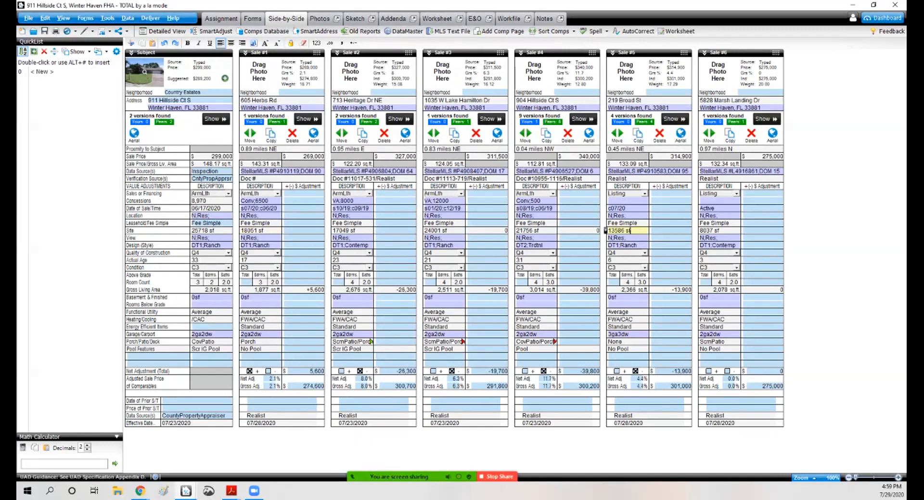
{"action": "left_click", "coordinate": [719, 231]}
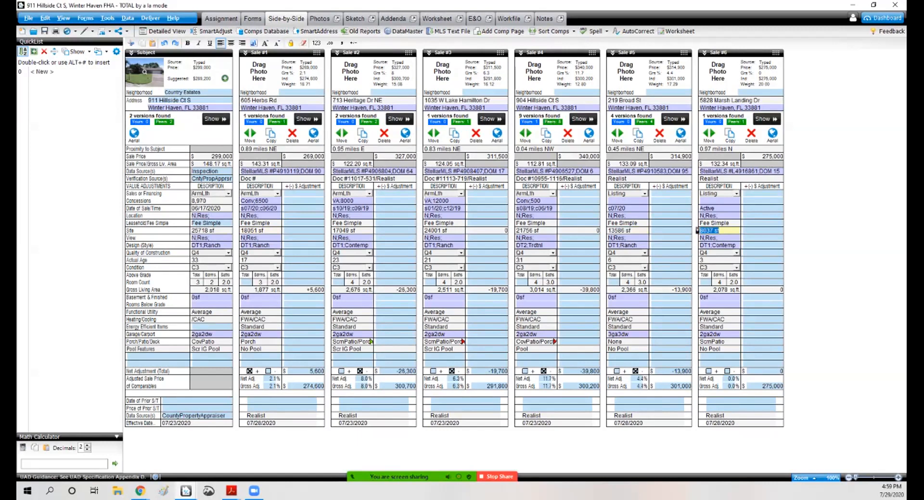
{"action": "left_click", "coordinate": [629, 231]}
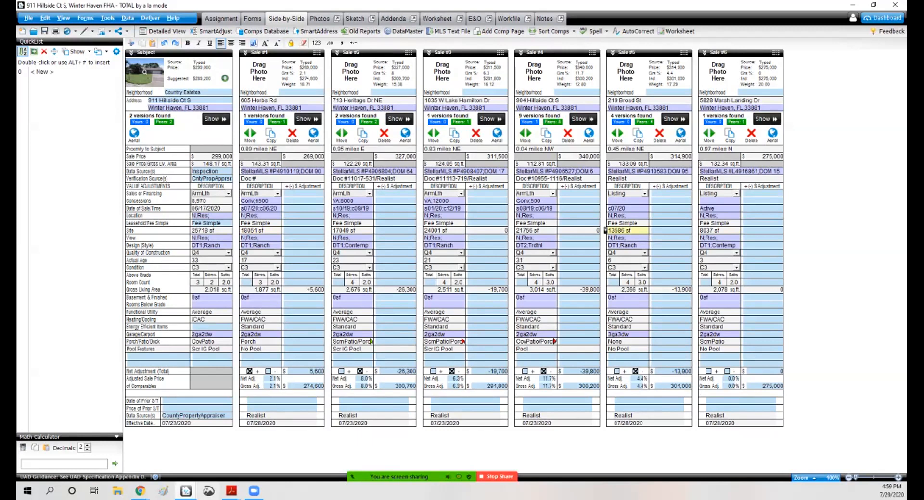
Step: Switch to the Spark sales grid browser window and close it
{"action": "mouse_move", "coordinate": [140, 490]}
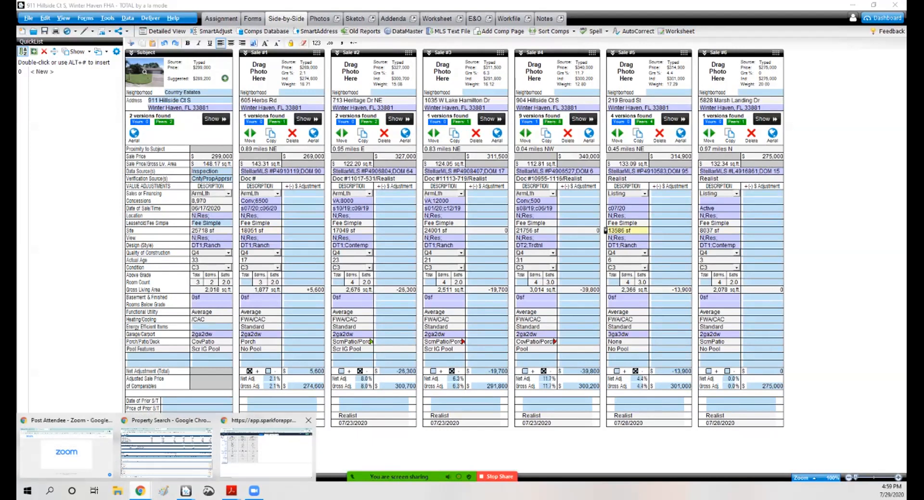
{"action": "left_click", "coordinate": [266, 448]}
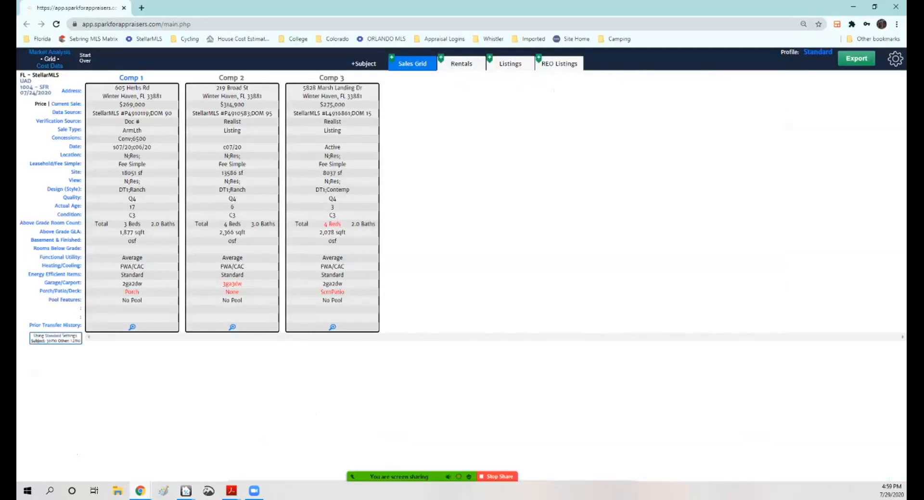
{"action": "left_click", "coordinate": [895, 7]}
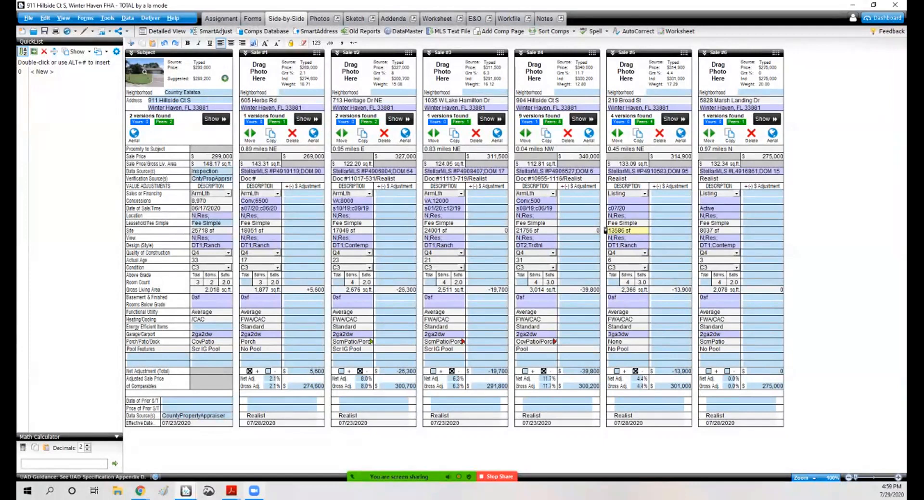
Step: Open the Stellar MLS Matrix search page in the browser
{"action": "mouse_move", "coordinate": [140, 490]}
{"action": "left_click", "coordinate": [211, 445]}
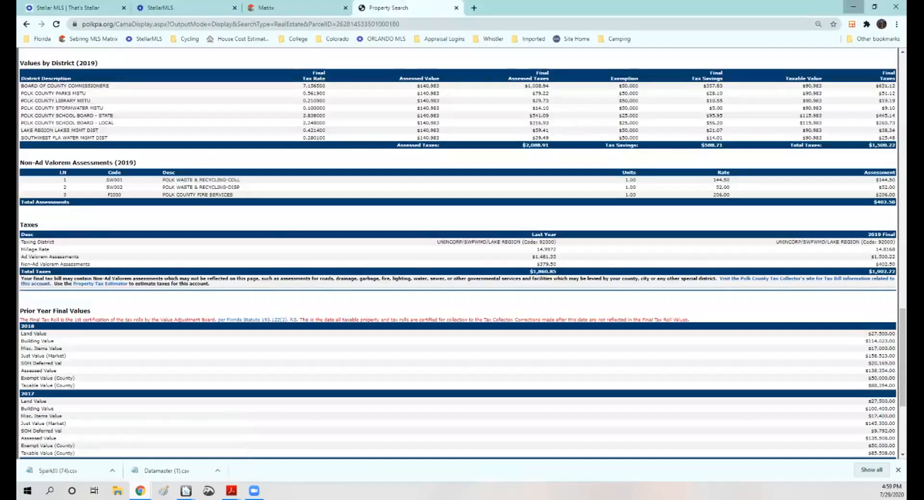
{"action": "left_click", "coordinate": [72, 7]}
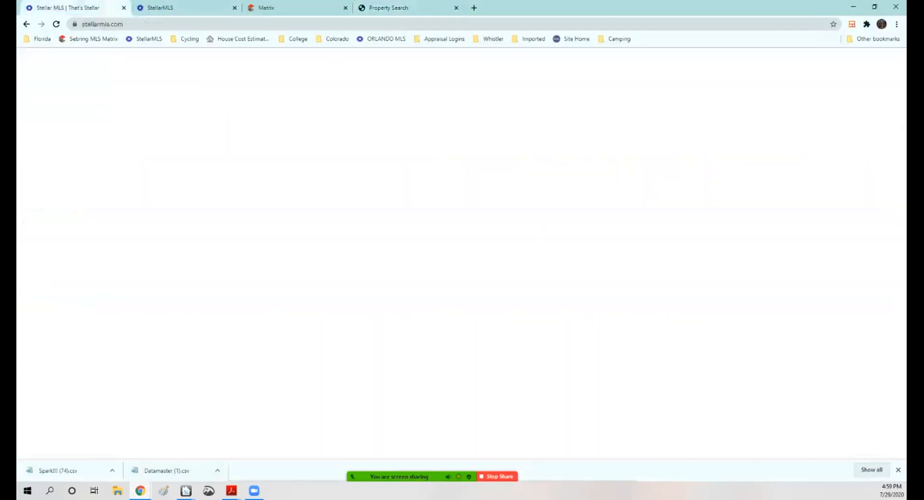
{"action": "left_click", "coordinate": [284, 8]}
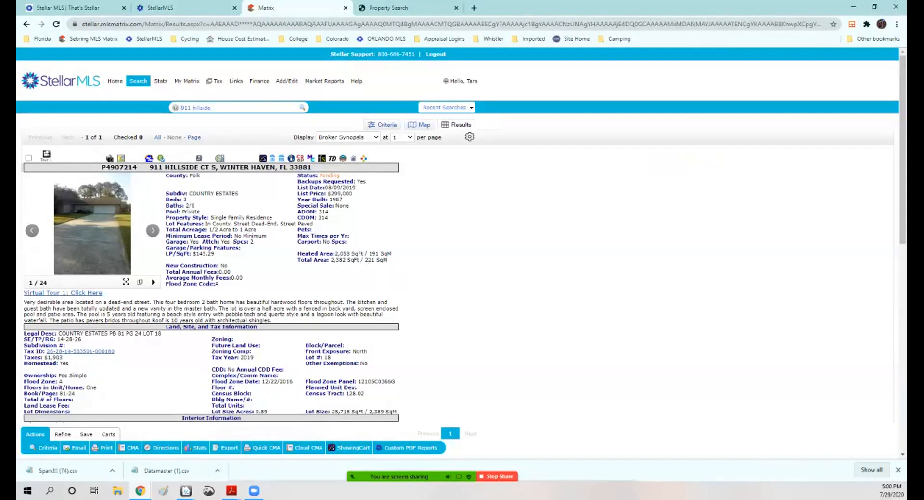
{"action": "left_click", "coordinate": [138, 81]}
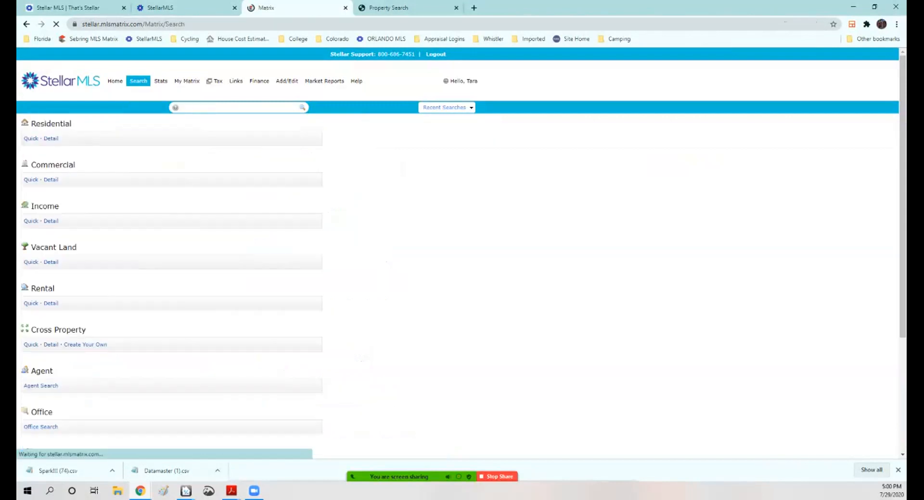
Step: Arrange the appraisal and browser windows side by side and close the browser's downloads bar
{"action": "left_click", "coordinate": [874, 7]}
{"action": "left_click", "coordinate": [874, 5]}
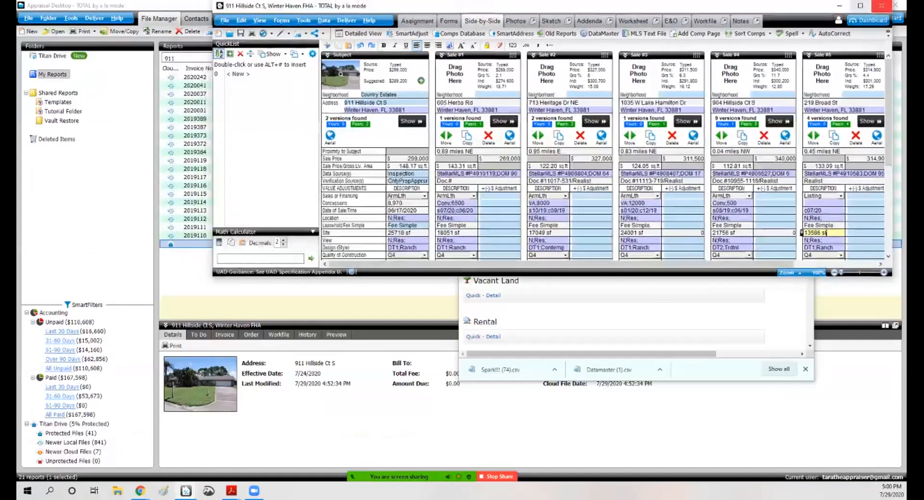
{"action": "left_click_drag", "start_coordinate": [892, 140], "coordinate": [629, 140]}
{"action": "left_click_drag", "start_coordinate": [481, 6], "coordinate": [293, 8]}
{"action": "left_click", "coordinate": [894, 5]}
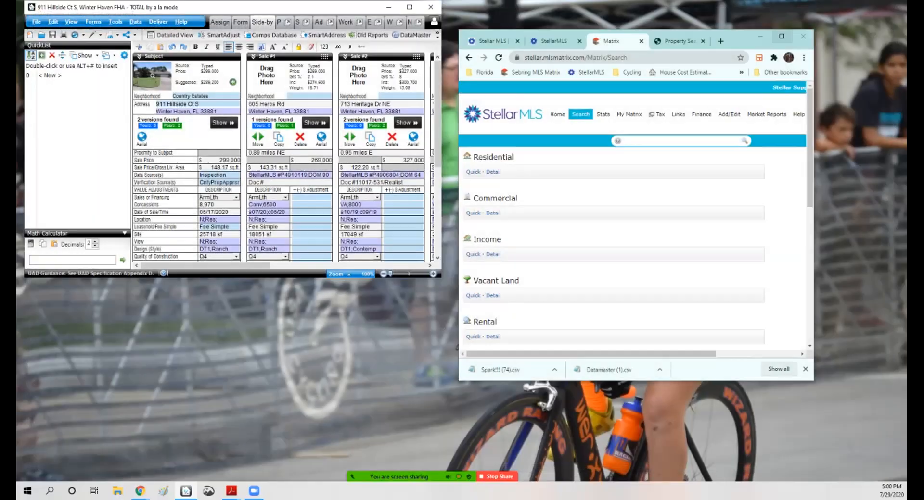
{"action": "left_click_drag", "start_coordinate": [308, 277], "coordinate": [308, 480]}
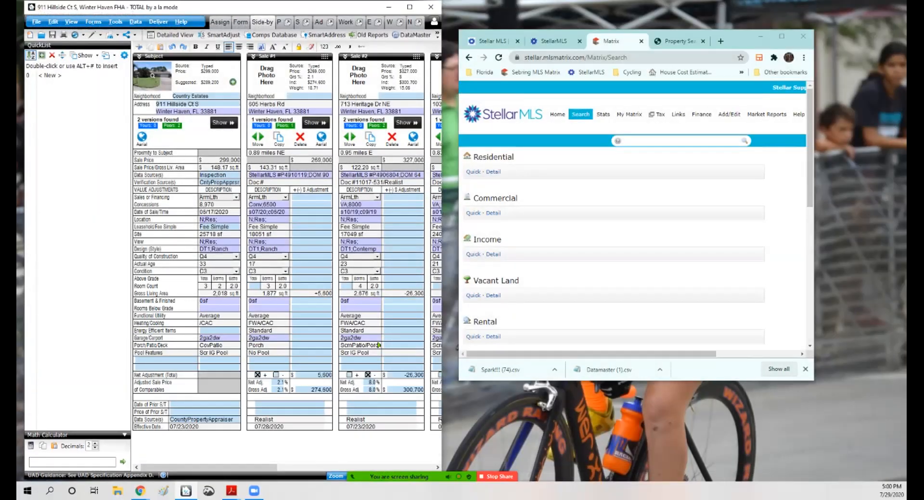
{"action": "left_click_drag", "start_coordinate": [24, 250], "coordinate": [18, 250]}
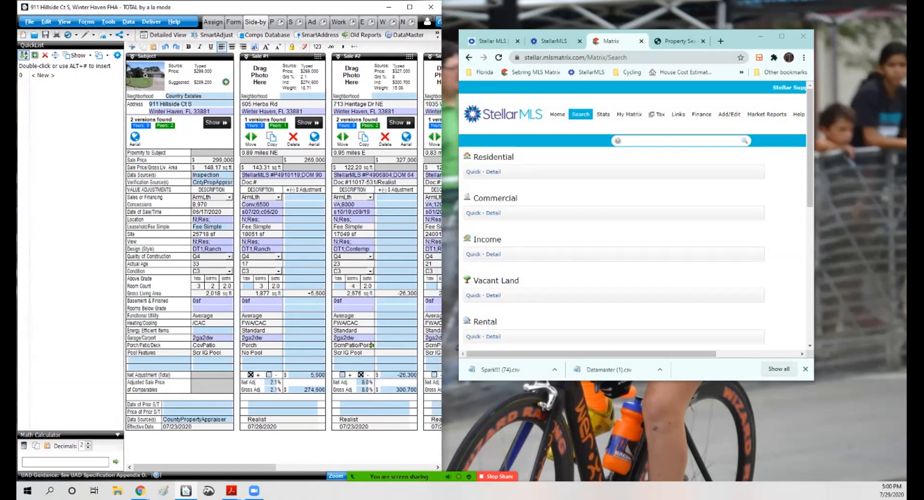
{"action": "left_click_drag", "start_coordinate": [442, 250], "coordinate": [463, 250]}
{"action": "left_click_drag", "start_coordinate": [740, 39], "coordinate": [831, 12]}
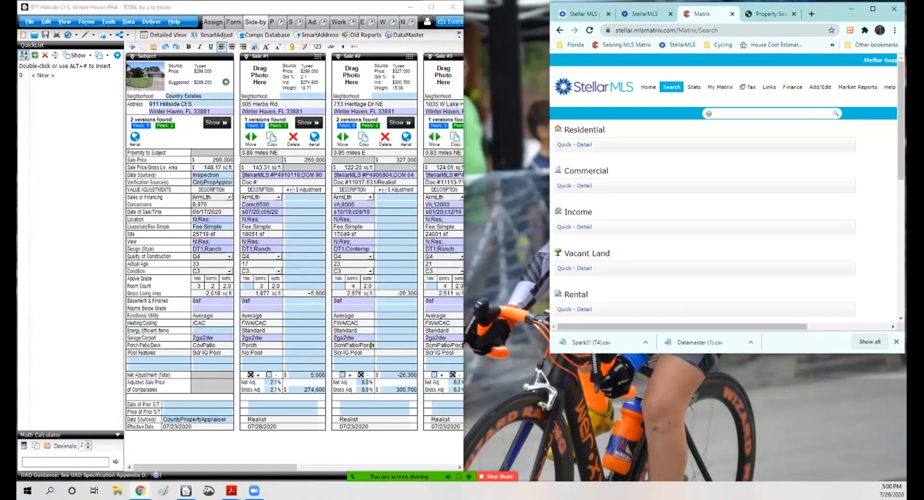
{"action": "left_click_drag", "start_coordinate": [550, 193], "coordinate": [465, 192]}
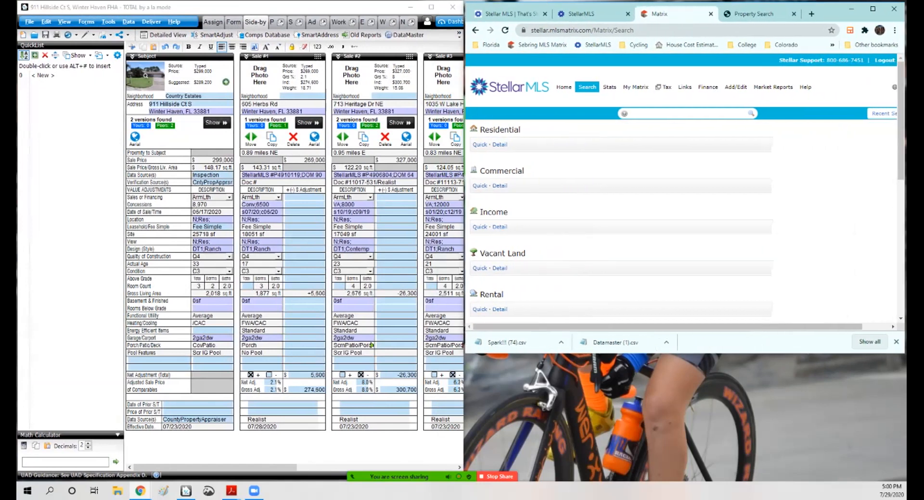
{"action": "left_click_drag", "start_coordinate": [683, 354], "coordinate": [683, 481]}
{"action": "left_click", "coordinate": [896, 468]}
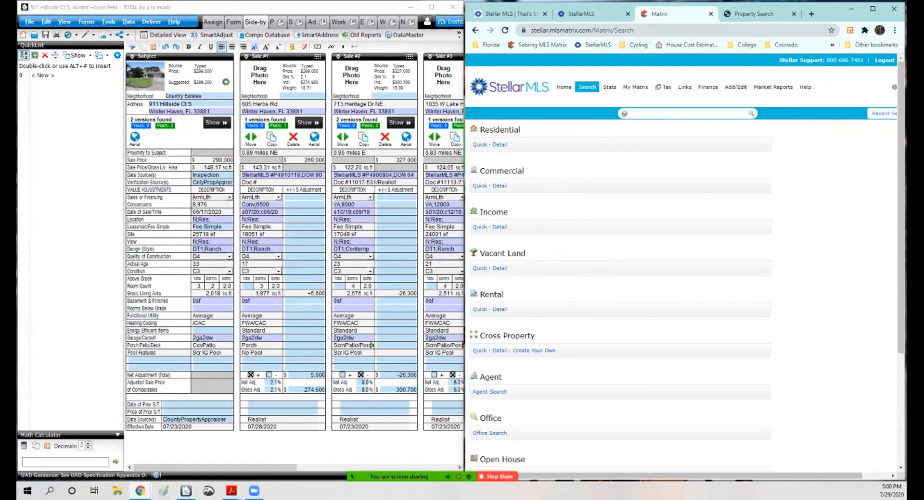
Step: Enter MLS numbers p4910119 and p4906804 into the Matrix quick search box
{"action": "left_click", "coordinate": [685, 114]}
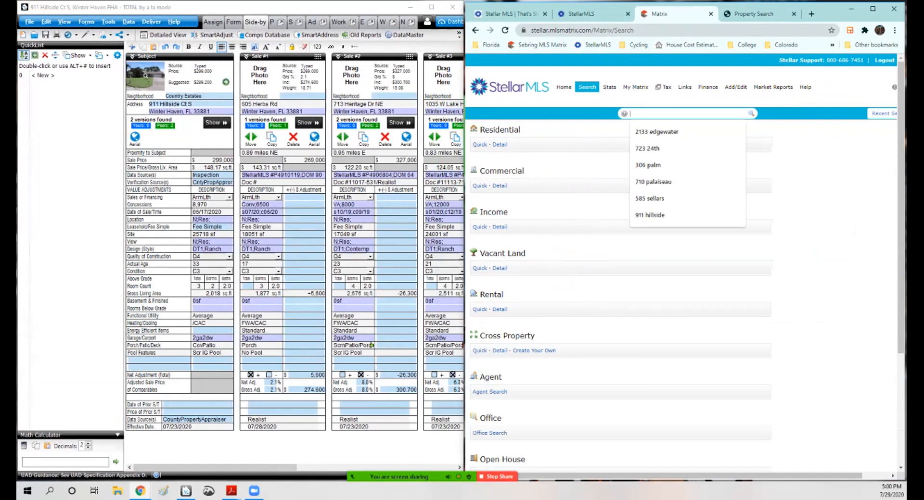
{"action": "type", "text": "p"}
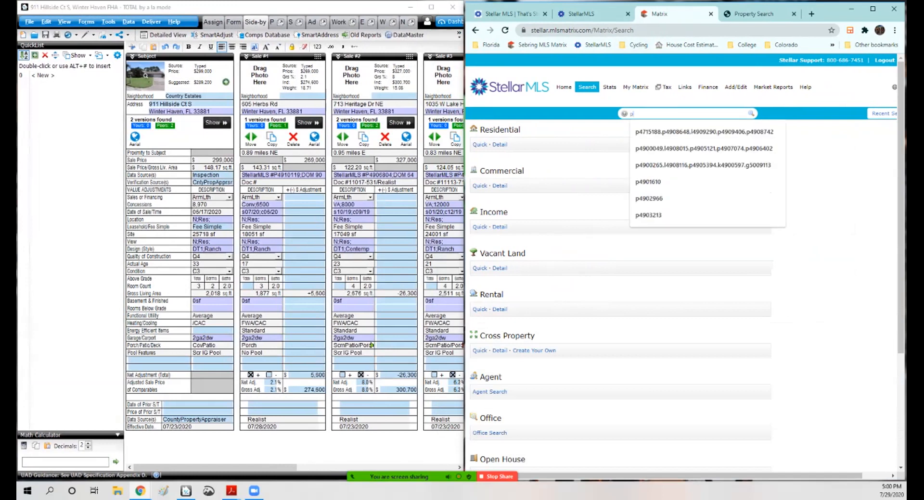
{"action": "type", "text": "4910119"}
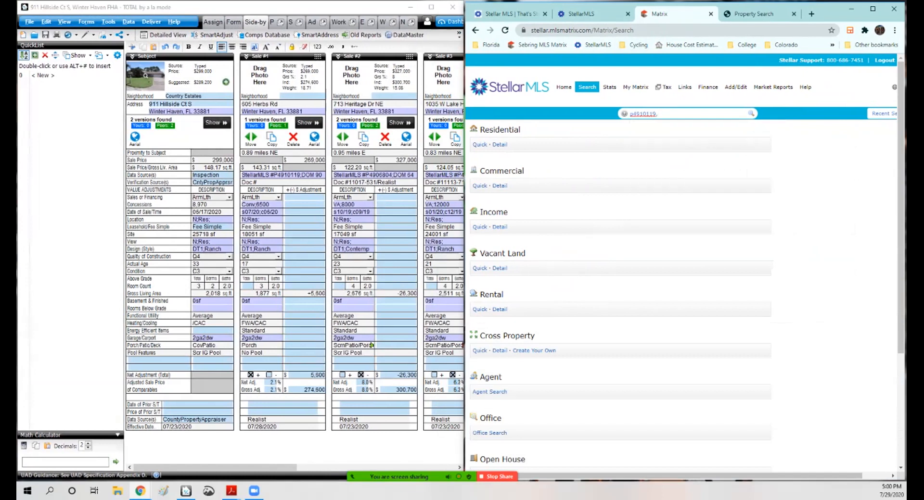
{"action": "type", "text": ",p4906"}
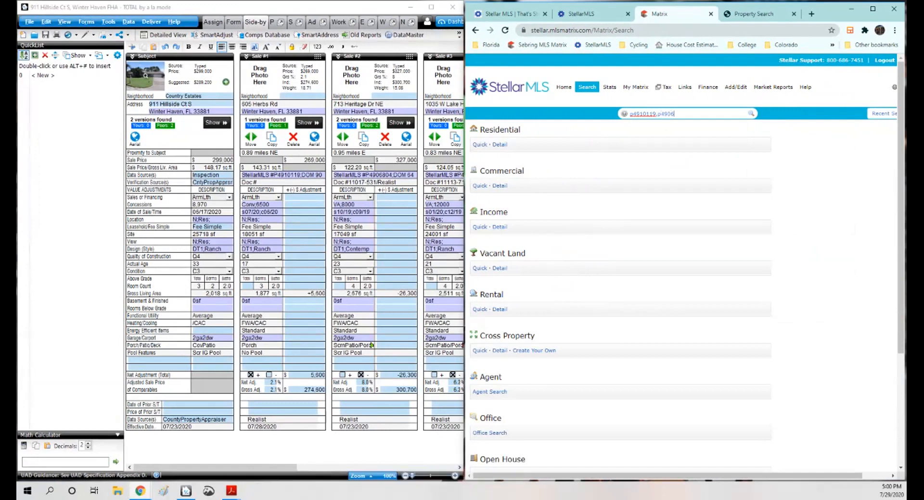
{"action": "type", "text": "804"}
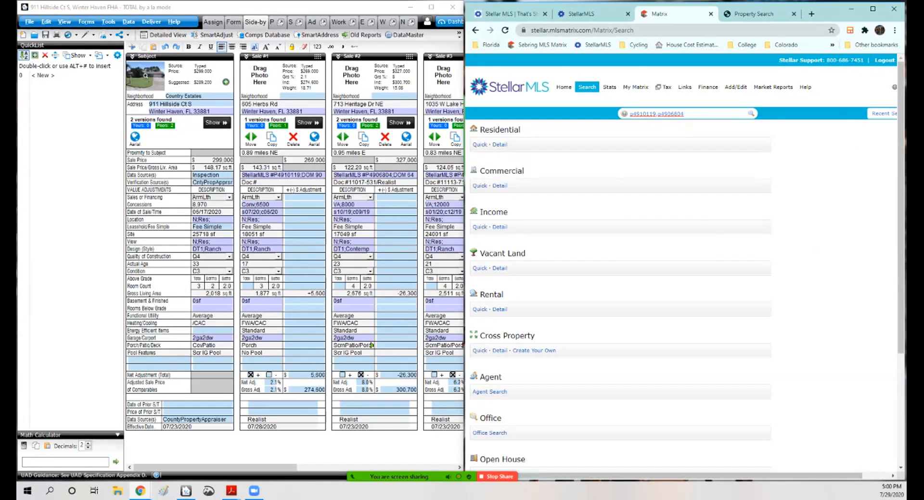
Step: Copy the third comparable's MLS number P4908407 from the sales grid and paste it into the search box
{"action": "left_click_drag", "start_coordinate": [365, 175], "coordinate": [389, 175]}
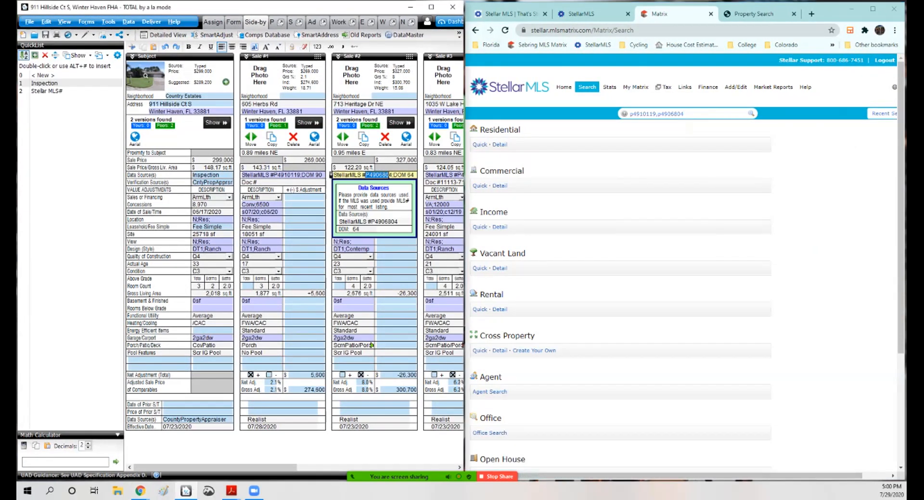
{"action": "left_click_drag", "start_coordinate": [250, 468], "coordinate": [299, 467]}
{"action": "left_click_drag", "start_coordinate": [382, 176], "coordinate": [354, 175]}
{"action": "right_click", "coordinate": [355, 175]}
{"action": "left_click", "coordinate": [380, 191]}
{"action": "left_click", "coordinate": [689, 114]}
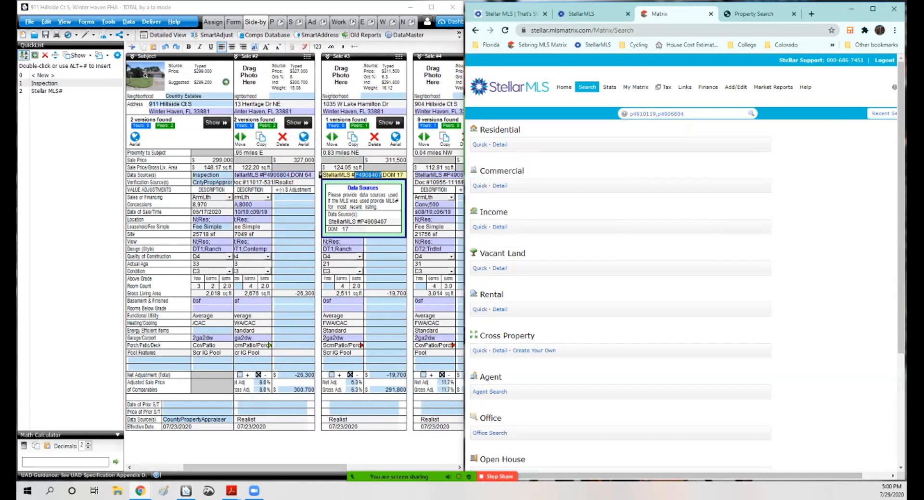
{"action": "right_click", "coordinate": [690, 114]}
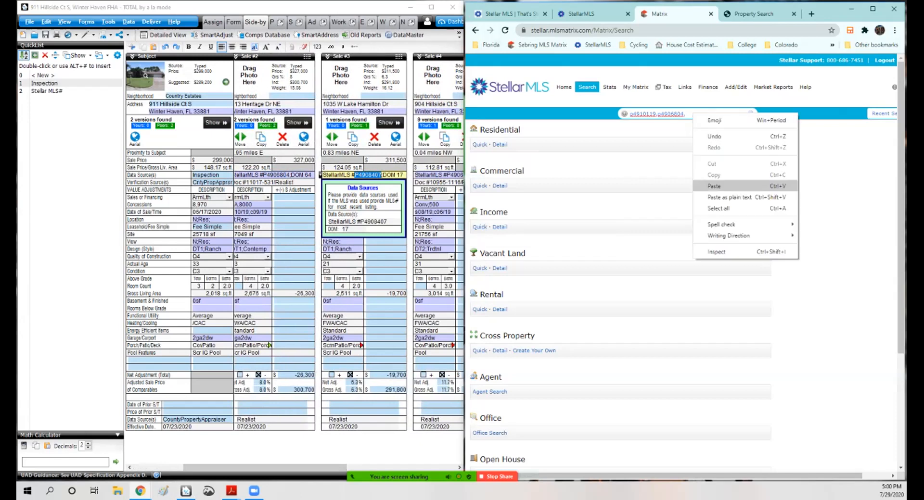
{"action": "left_click", "coordinate": [717, 185]}
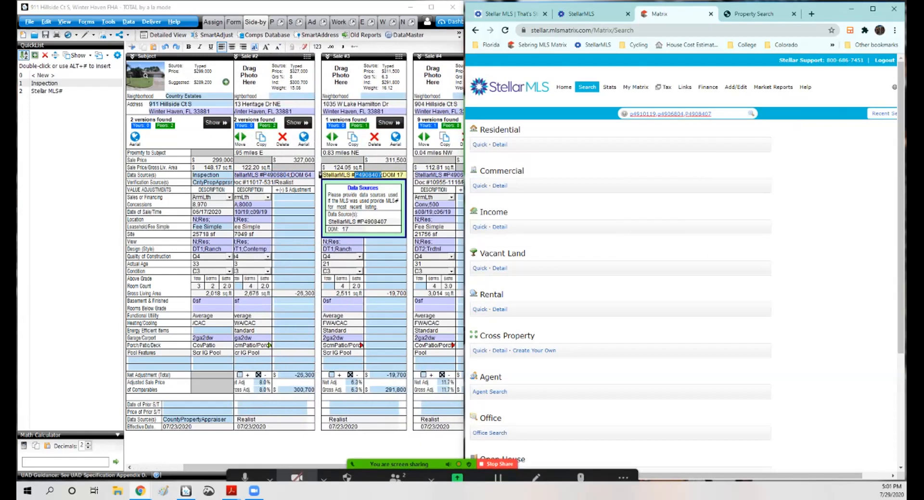
Step: Append MLS numbers P4906527, p4910583 and p4916861 to the search string and run the search
{"action": "left_click_drag", "start_coordinate": [214, 467], "coordinate": [284, 468]}
{"action": "left_click_drag", "start_coordinate": [299, 176], "coordinate": [328, 176]}
{"action": "left_click", "coordinate": [714, 114]}
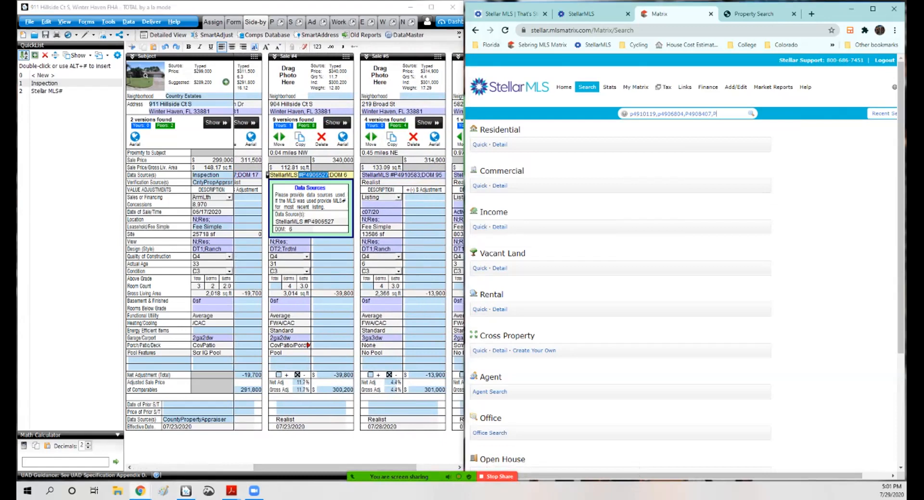
{"action": "type", "text": ",P4906527,p491058"}
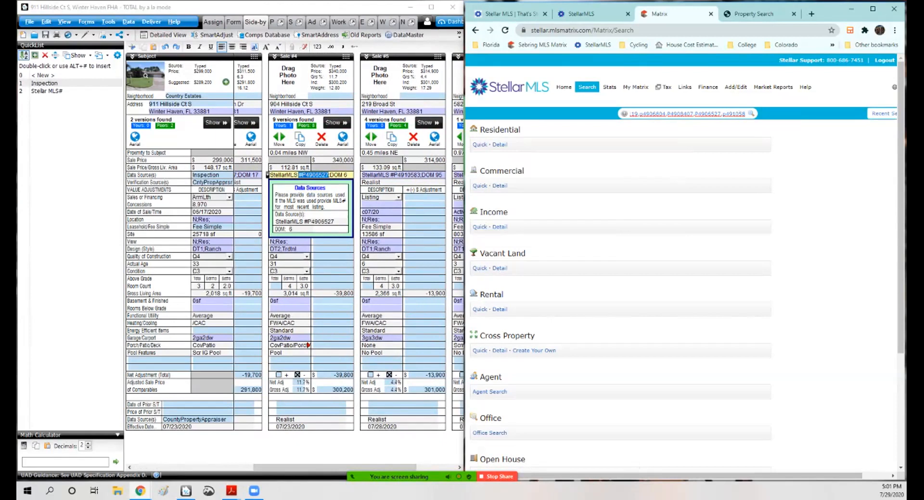
{"action": "type", "text": "3"}
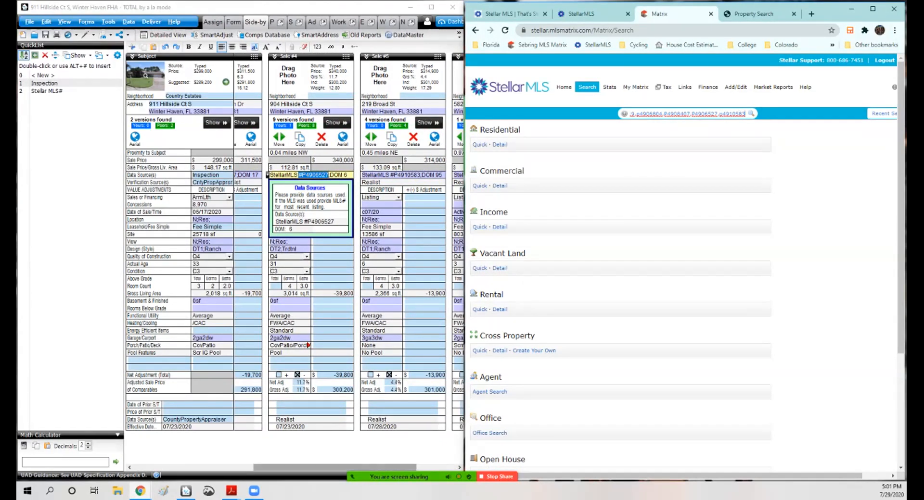
{"action": "left_click_drag", "start_coordinate": [375, 468], "coordinate": [415, 467]}
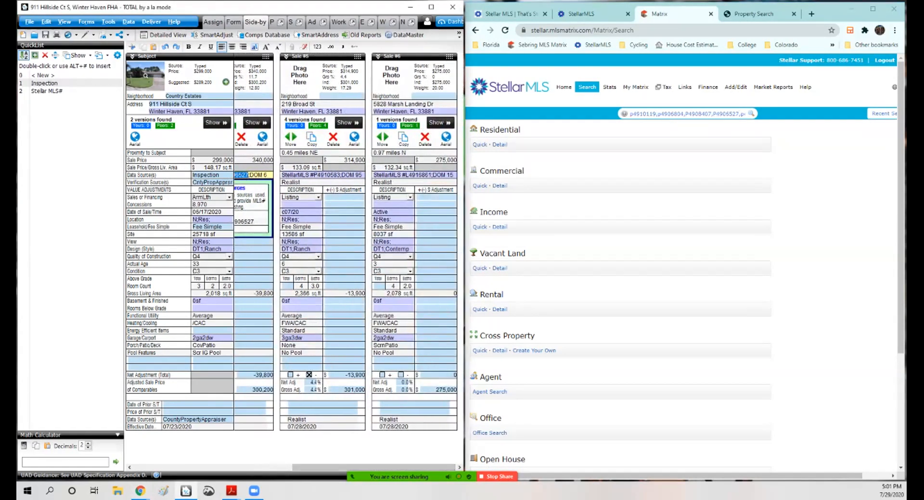
{"action": "left_click", "coordinate": [737, 114]}
{"action": "type", "text": ",p4910583,p4916861"}
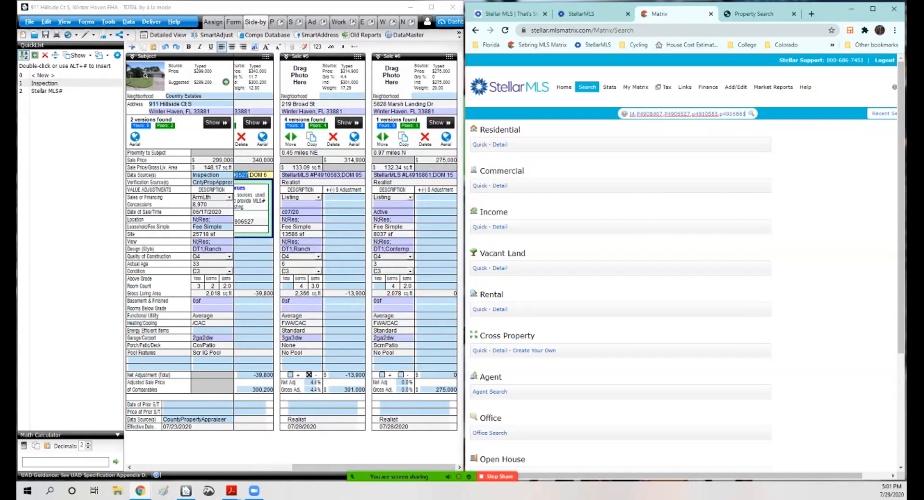
{"action": "key", "text": "Return"}
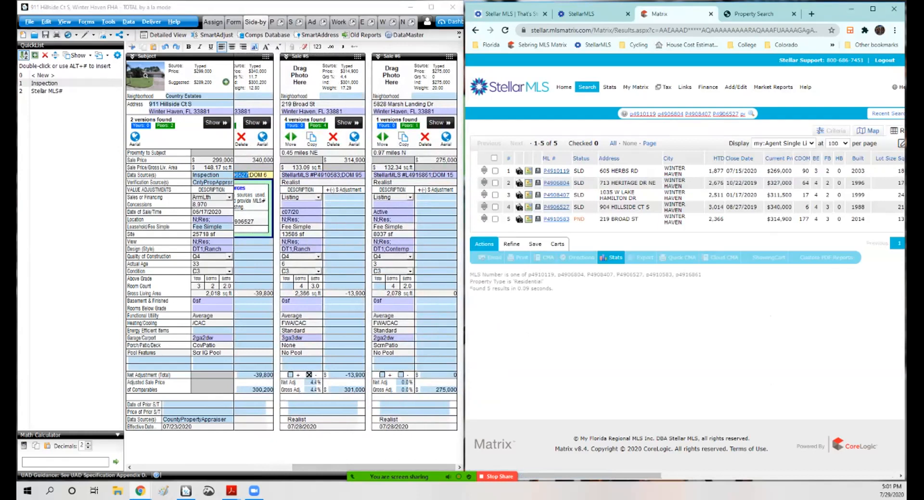
Step: Correct the last MLS number to l4916861 and rerun the search
{"action": "key", "text": "Right"}
{"action": "key", "text": "Right"}
{"action": "key", "text": "Right"}
{"action": "key", "text": "Right"}
{"action": "key", "text": "Right"}
{"action": "key", "text": "Right"}
{"action": "key", "text": "Right"}
{"action": "key", "text": "Right"}
{"action": "key", "text": "Right"}
{"action": "key", "text": "Right"}
{"action": "key", "text": "Right"}
{"action": "key", "text": "Right"}
{"action": "key", "text": "Right"}
{"action": "key", "text": "Right"}
{"action": "key", "text": "Right"}
{"action": "key", "text": "Right"}
{"action": "key", "text": "Right"}
{"action": "key", "text": "Right"}
{"action": "key", "text": "Right"}
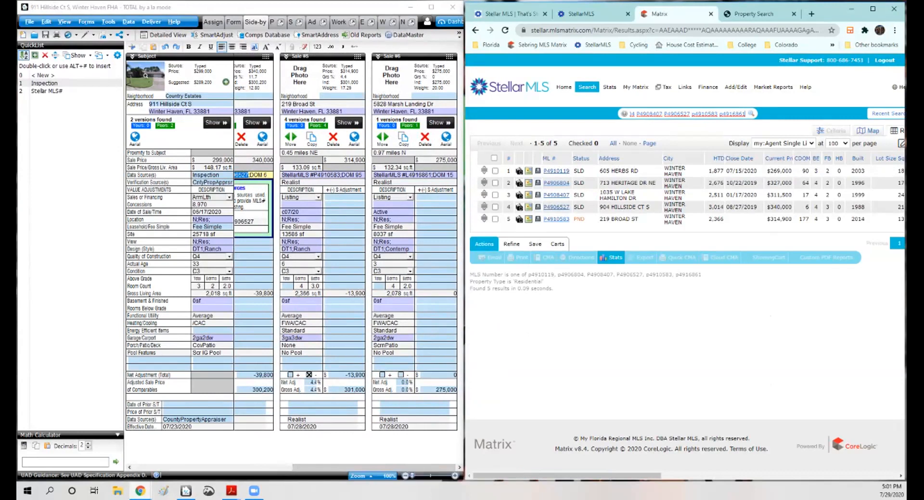
{"action": "key", "text": "BackSpace"}
{"action": "type", "text": "l"}
{"action": "key", "text": "Return"}
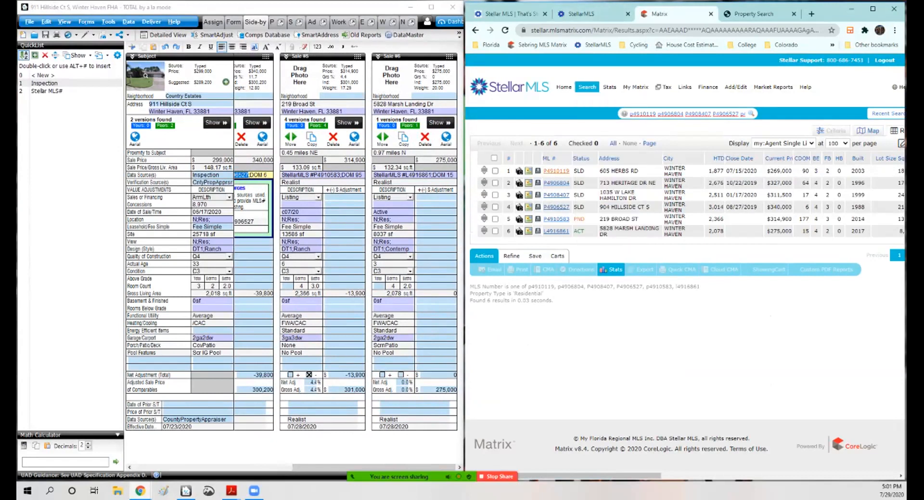
{"action": "scroll", "coordinate": [372, 345], "scroll_direction": "left", "scroll_amount": 5}
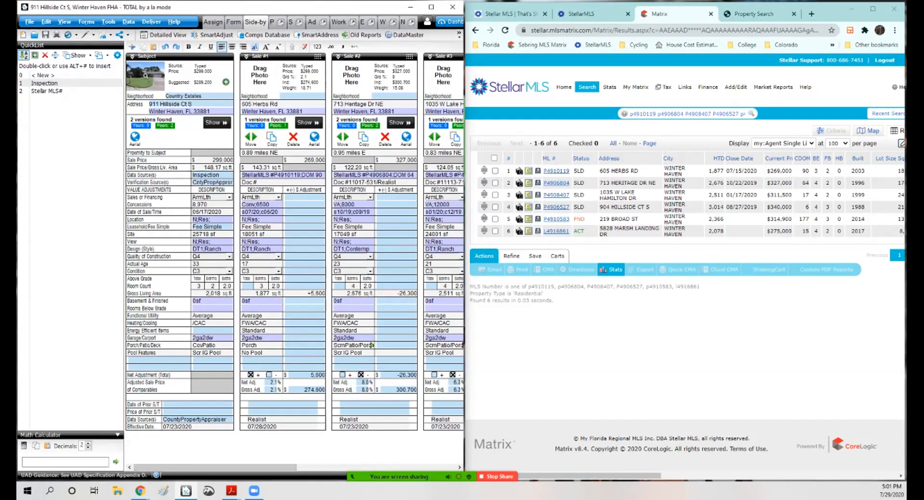
{"action": "left_click", "coordinate": [307, 123]}
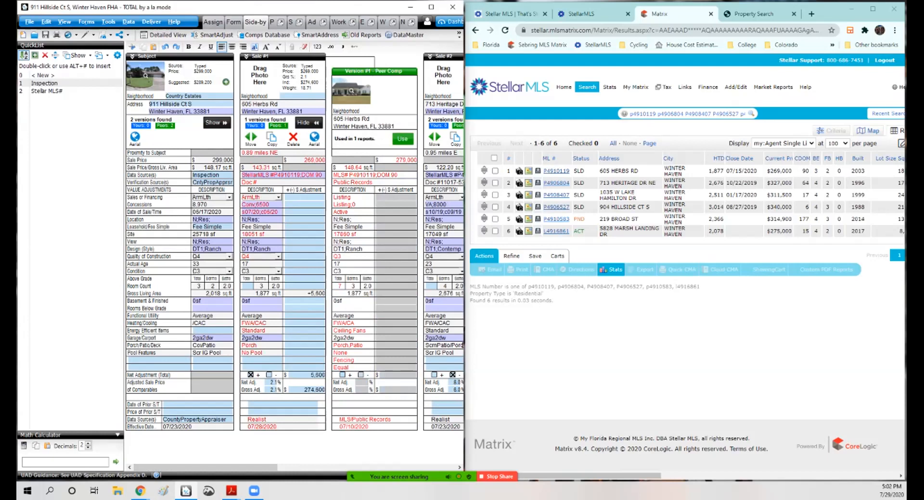
{"action": "mouse_move", "coordinate": [352, 90]}
{"action": "left_click", "coordinate": [233, 22]}
{"action": "left_click", "coordinate": [58, 414]}
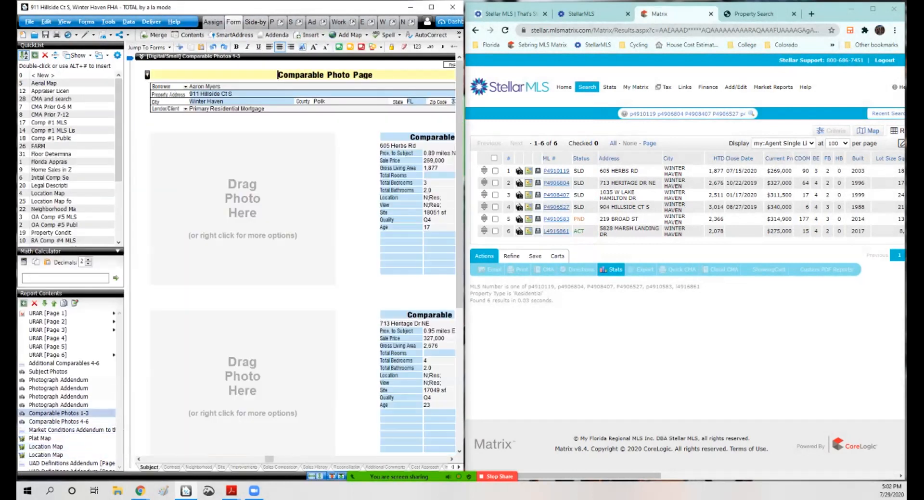
{"action": "right_click", "coordinate": [230, 205]}
{"action": "left_click", "coordinate": [250, 232]}
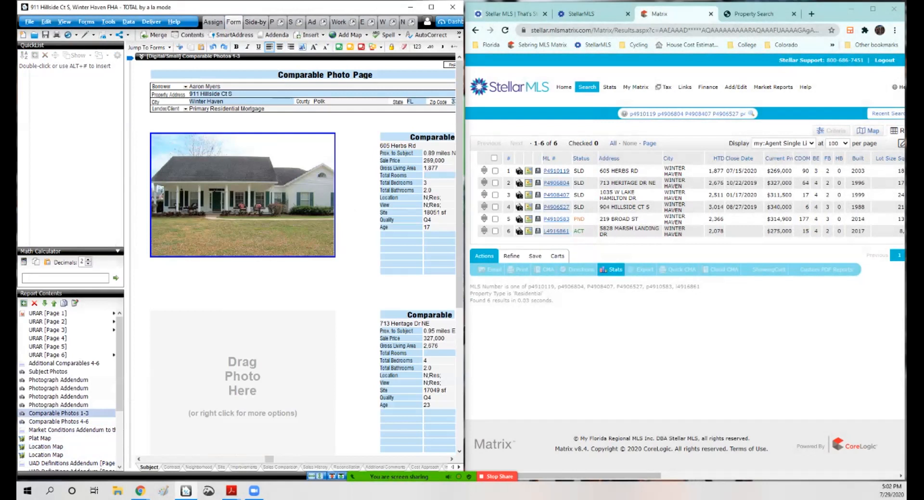
{"action": "left_click", "coordinate": [255, 22]}
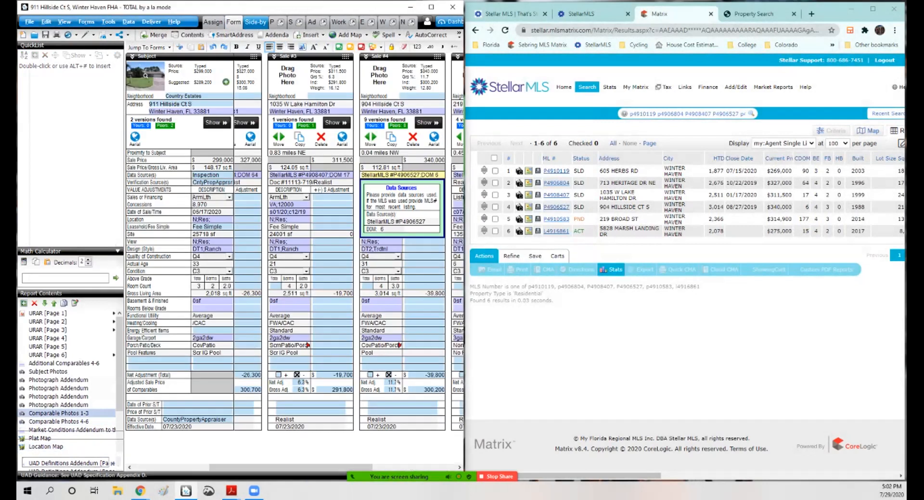
{"action": "key", "text": "alt+Tab"}
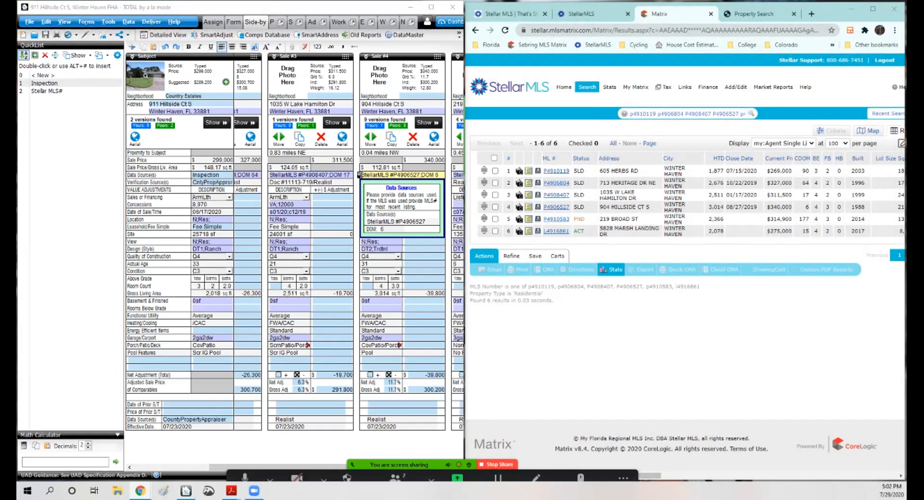
{"action": "left_click_drag", "start_coordinate": [289, 468], "coordinate": [213, 468]}
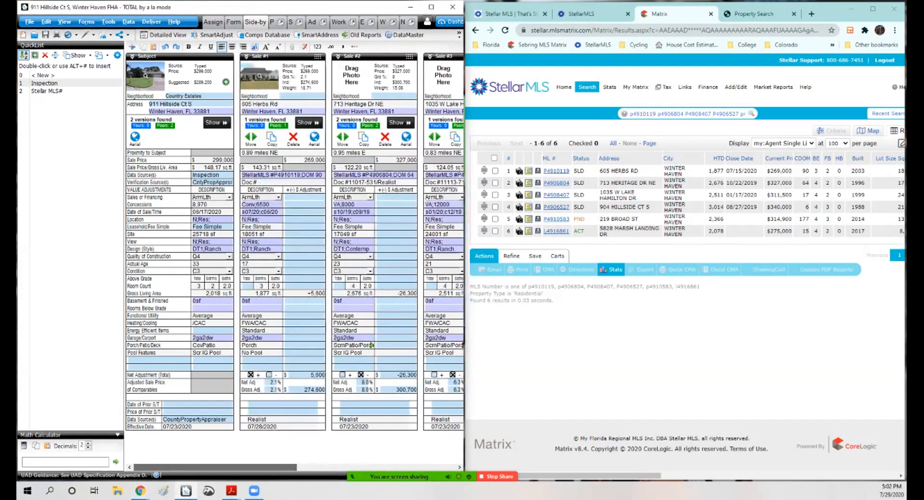
{"action": "left_click", "coordinate": [556, 171]}
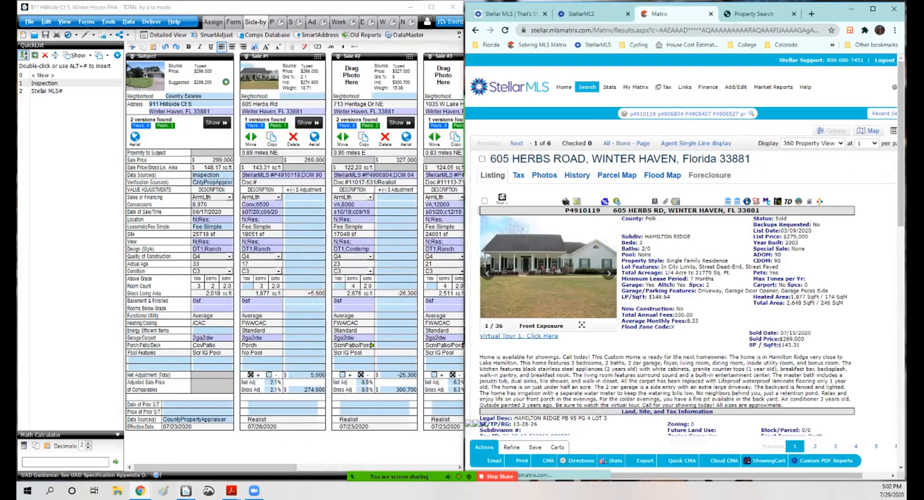
{"action": "scroll", "coordinate": [683, 245], "scroll_direction": "down", "scroll_amount": 5}
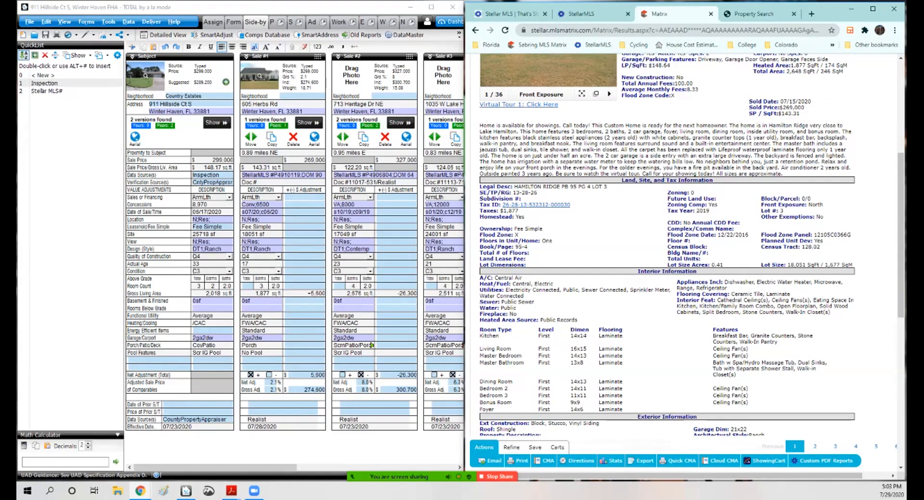
{"action": "left_click_drag", "start_coordinate": [794, 150], "coordinate": [718, 149]}
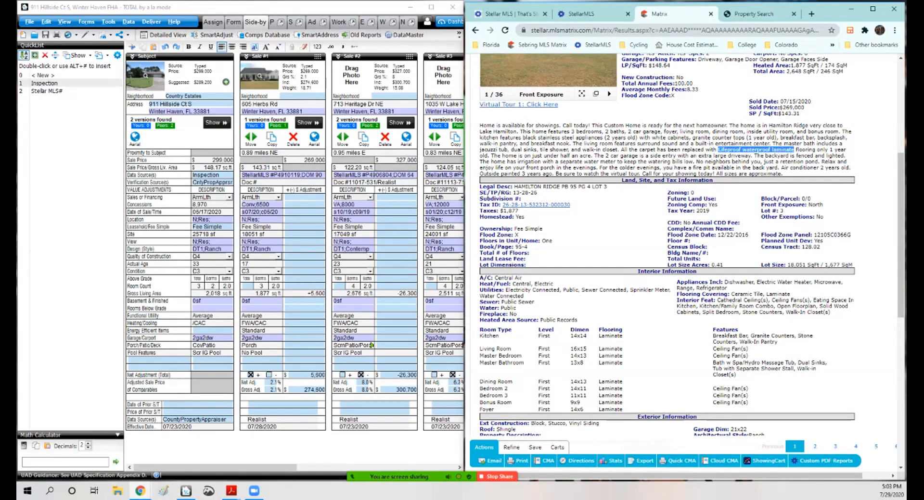
{"action": "left_click", "coordinate": [718, 150]}
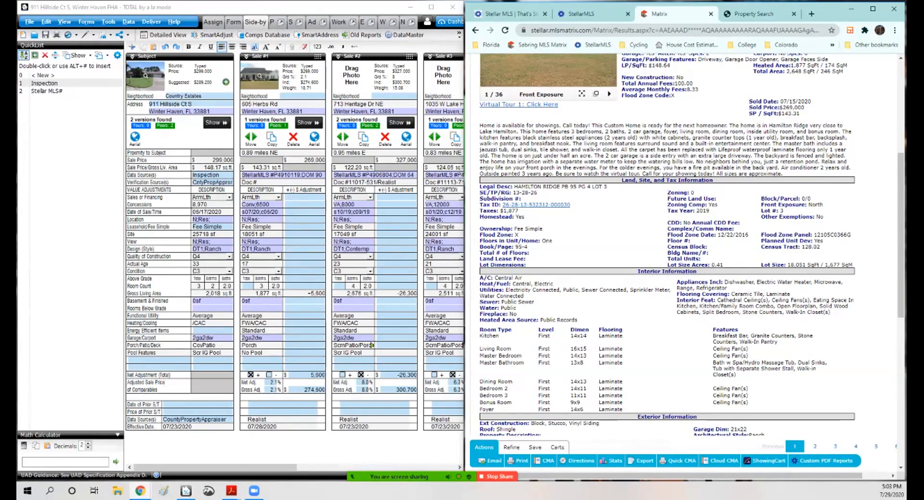
{"action": "scroll", "coordinate": [684, 245], "scroll_direction": "up", "scroll_amount": 5}
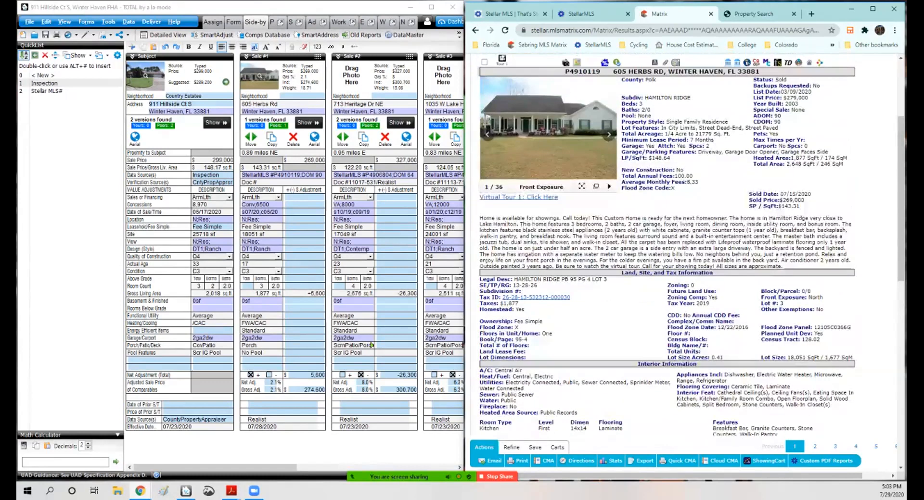
{"action": "left_click", "coordinate": [565, 201]}
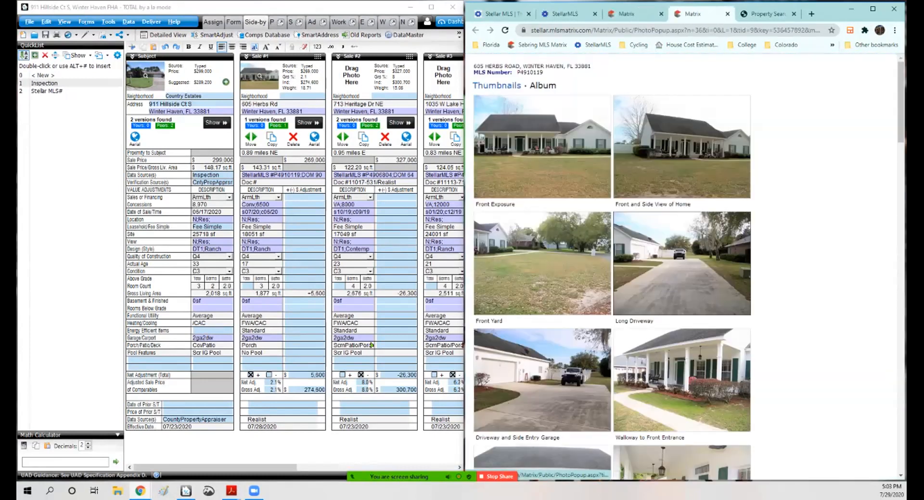
{"action": "scroll", "coordinate": [611, 263], "scroll_direction": "down", "scroll_amount": 6}
{"action": "scroll", "coordinate": [611, 263], "scroll_direction": "down", "scroll_amount": 4}
{"action": "scroll", "coordinate": [611, 263], "scroll_direction": "up", "scroll_amount": 7}
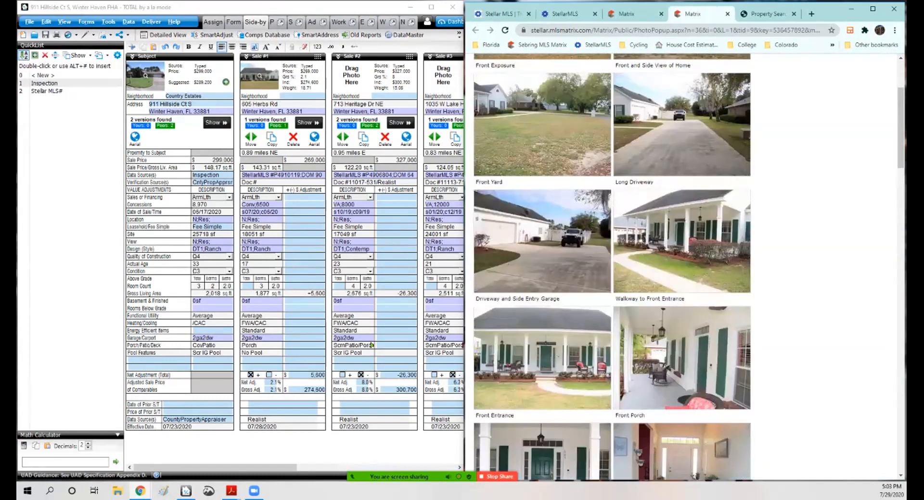
{"action": "scroll", "coordinate": [611, 263], "scroll_direction": "up", "scroll_amount": 3}
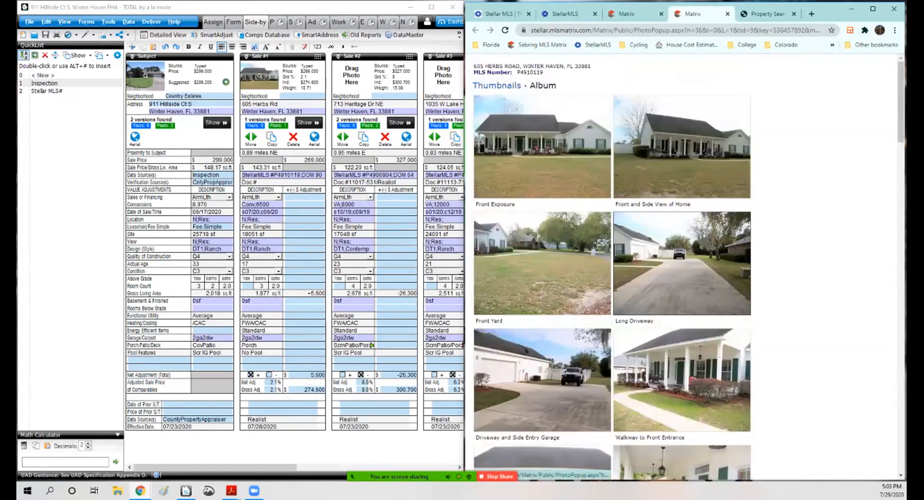
{"action": "scroll", "coordinate": [610, 263], "scroll_direction": "down", "scroll_amount": 1}
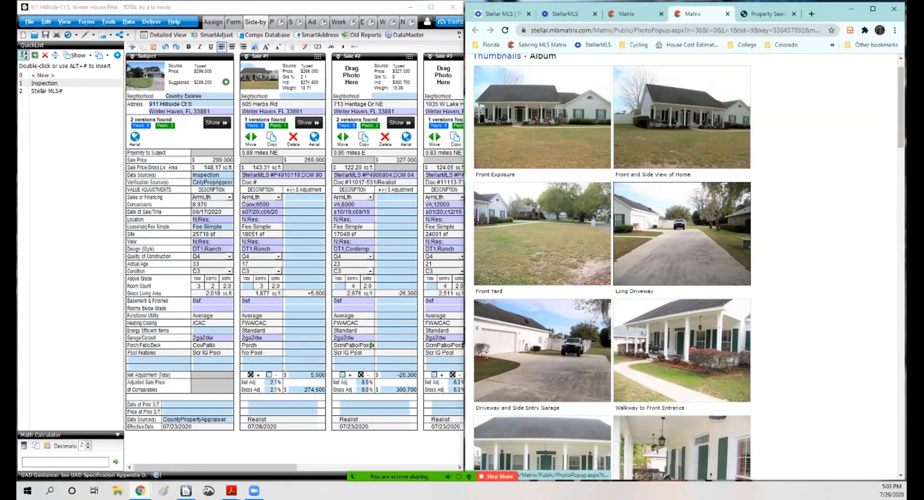
{"action": "scroll", "coordinate": [611, 263], "scroll_direction": "down", "scroll_amount": 10}
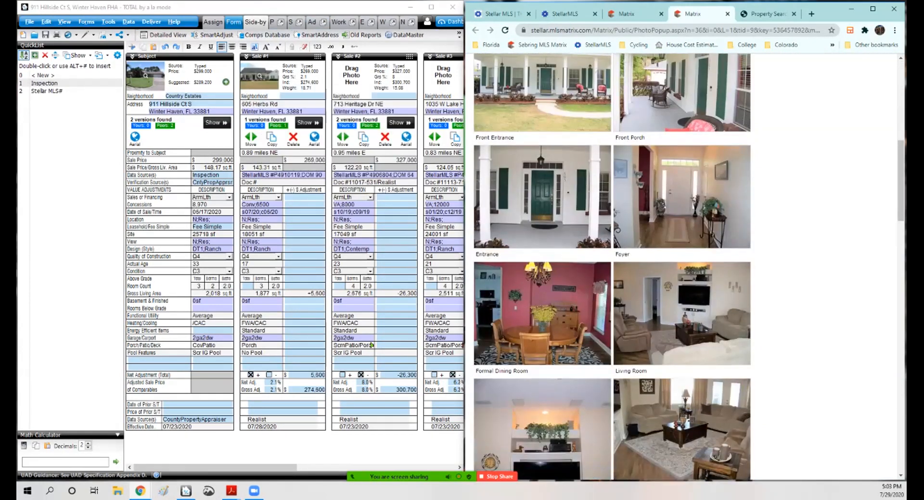
{"action": "scroll", "coordinate": [611, 262], "scroll_direction": "down", "scroll_amount": 20}
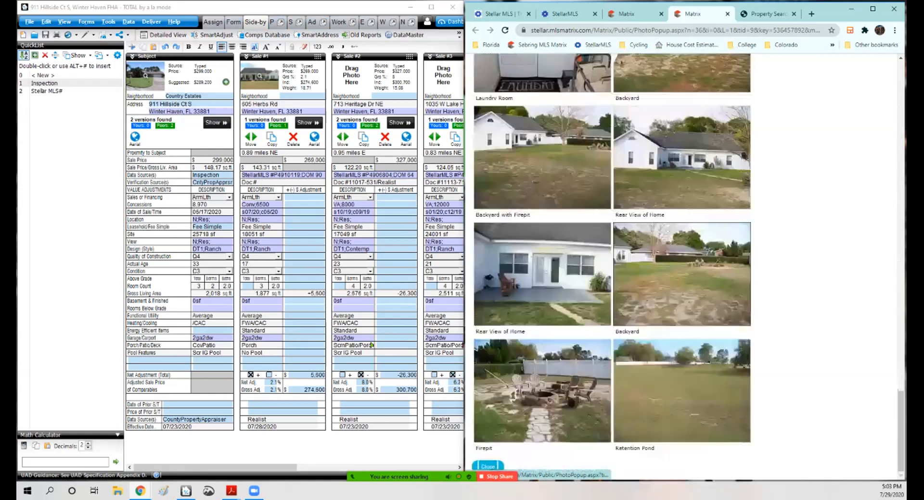
{"action": "scroll", "coordinate": [611, 262], "scroll_direction": "up", "scroll_amount": 11}
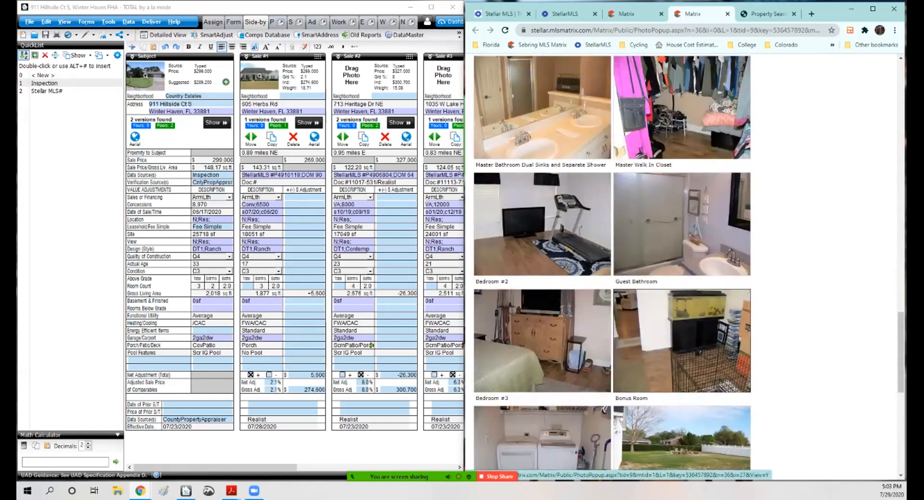
{"action": "scroll", "coordinate": [611, 262], "scroll_direction": "up", "scroll_amount": 20}
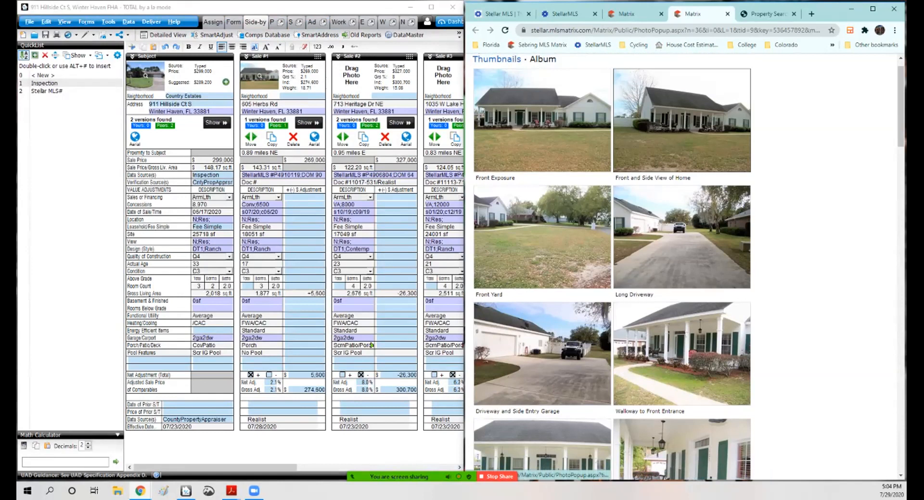
Step: Open individual photos of the comparable, recheck its listing details, and view the rear view of the home
{"action": "left_click", "coordinate": [681, 120]}
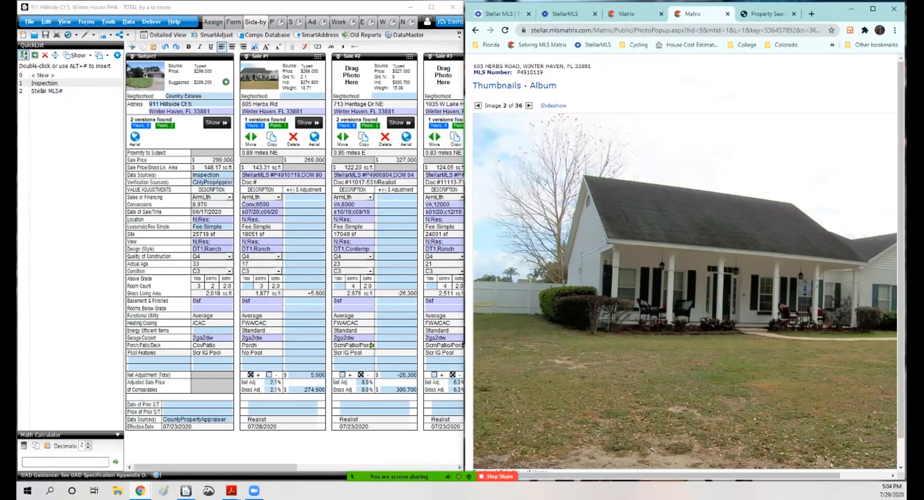
{"action": "left_click_drag", "start_coordinate": [678, 476], "coordinate": [728, 476]}
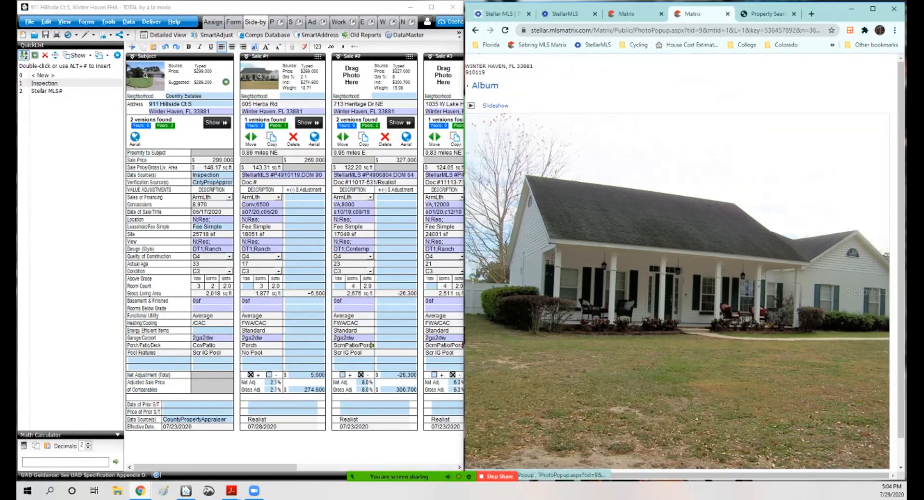
{"action": "left_click", "coordinate": [726, 14]}
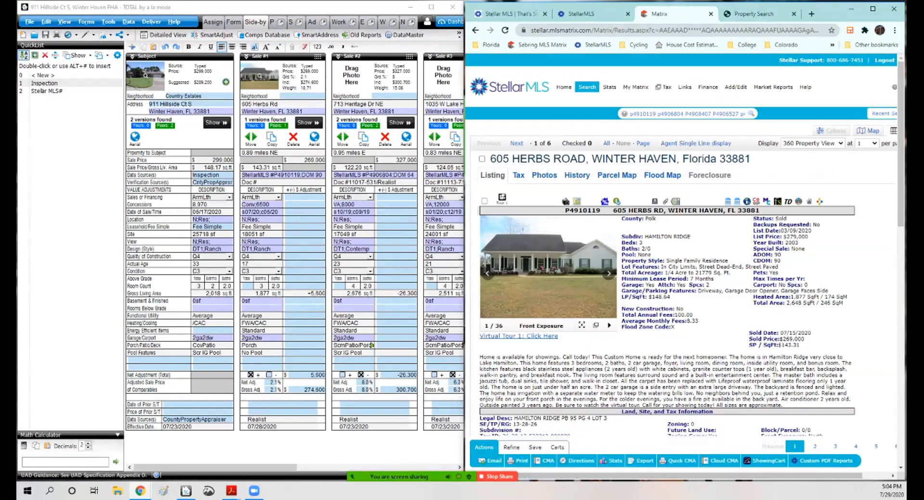
{"action": "scroll", "coordinate": [683, 289], "scroll_direction": "down", "scroll_amount": 15}
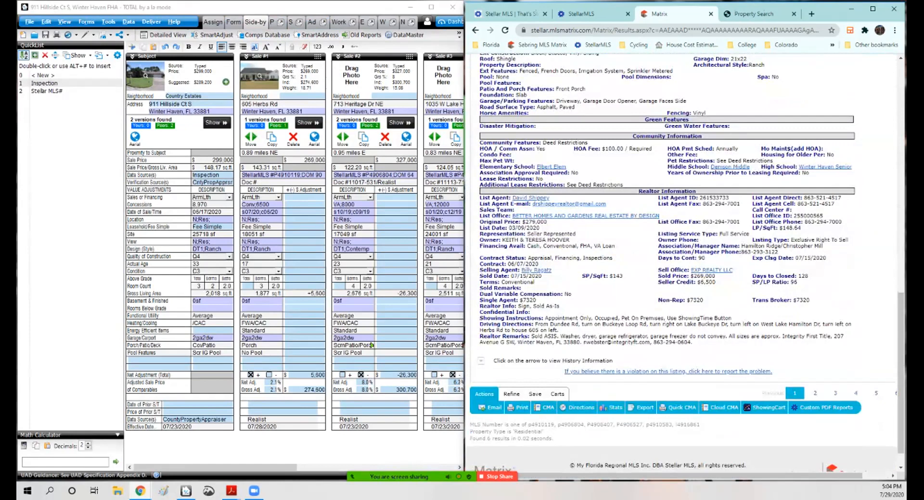
{"action": "scroll", "coordinate": [683, 288], "scroll_direction": "up", "scroll_amount": 11}
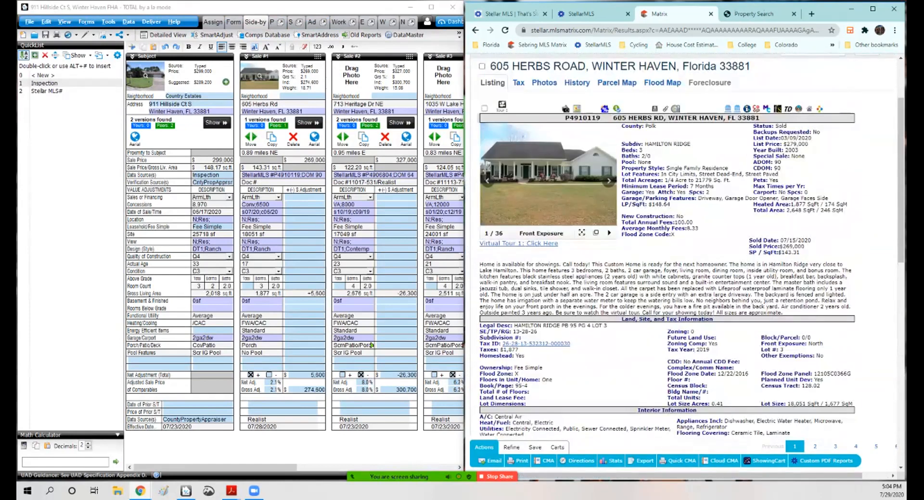
{"action": "left_click", "coordinate": [565, 109]}
{"action": "scroll", "coordinate": [673, 192], "scroll_direction": "down", "scroll_amount": 12}
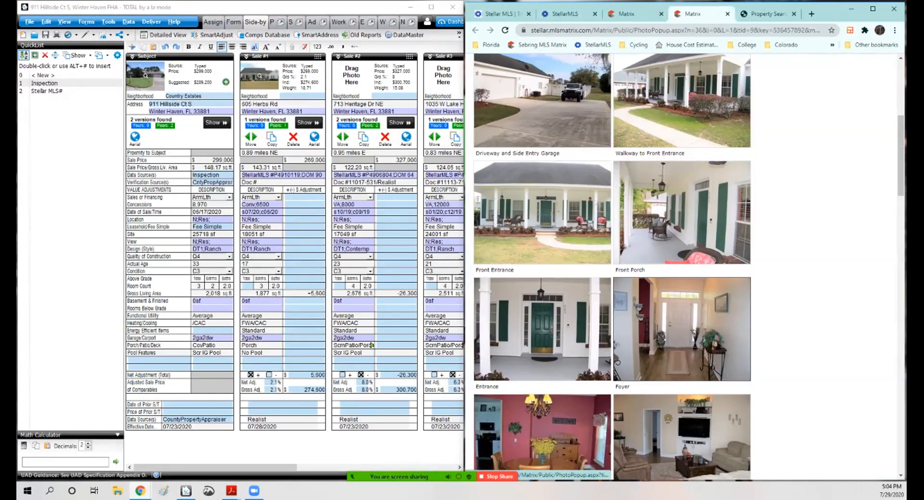
{"action": "scroll", "coordinate": [611, 265], "scroll_direction": "up", "scroll_amount": 5}
{"action": "scroll", "coordinate": [611, 264], "scroll_direction": "down", "scroll_amount": 15}
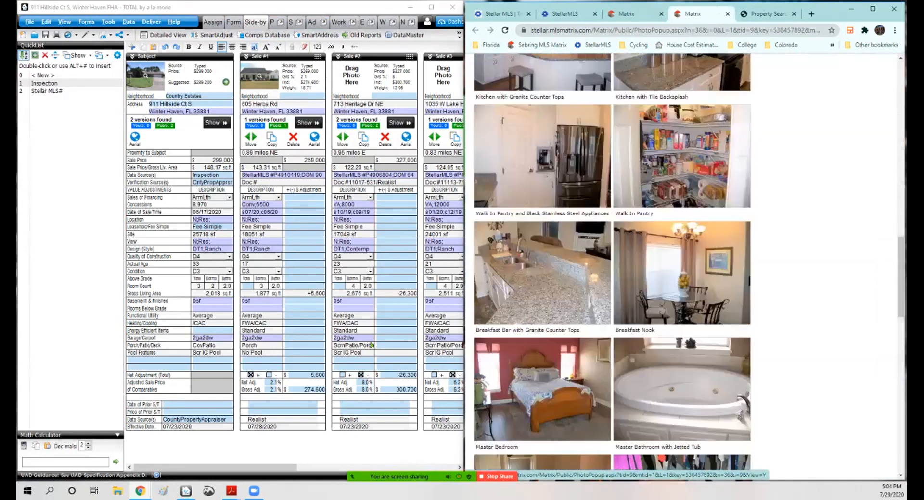
{"action": "scroll", "coordinate": [611, 265], "scroll_direction": "down", "scroll_amount": 8}
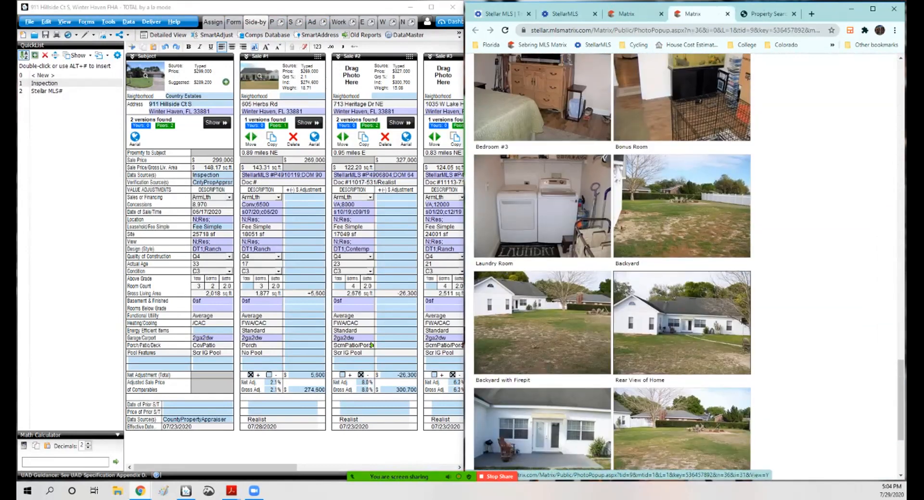
{"action": "left_click", "coordinate": [681, 322]}
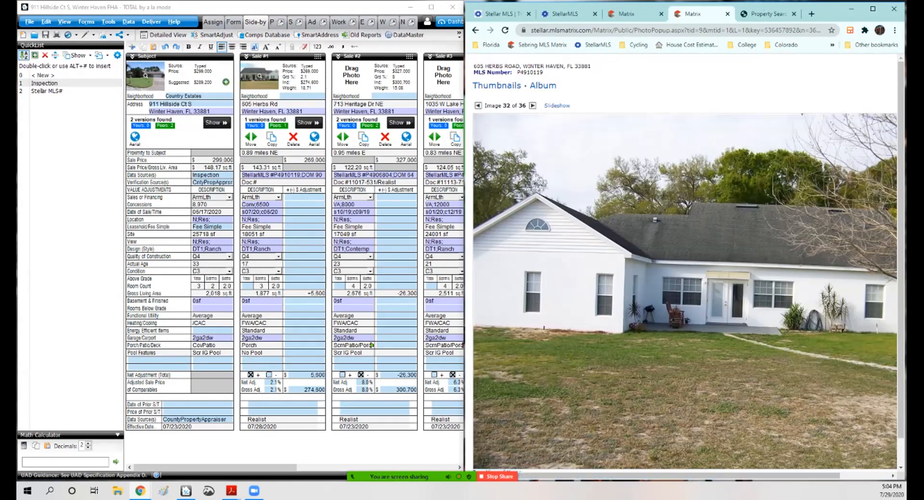
Step: Set Sale 1's porch/patio description to CovPch,Patio
{"action": "left_click", "coordinate": [261, 345]}
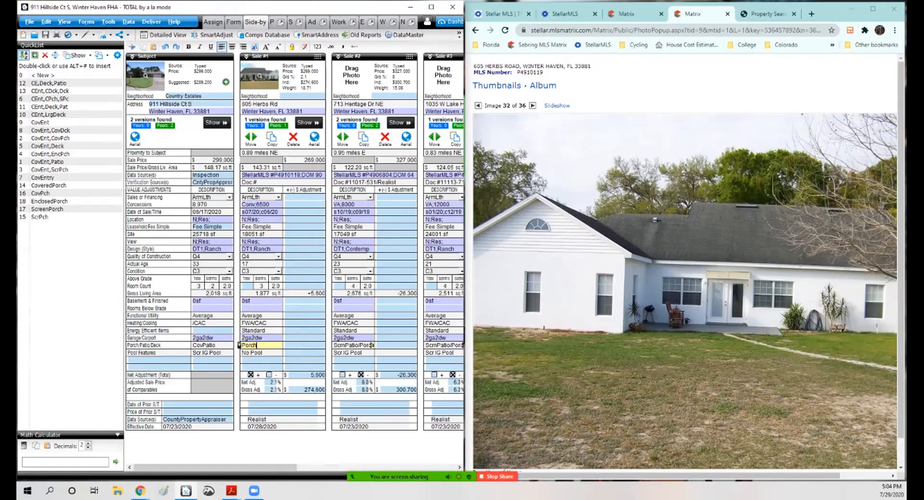
{"action": "type", "text": "CovPch,Patio"}
Step: Set the subject's heating/cooling to FWA/CAC and its porch/patio to CovEnt,ScrPch from the quick list
{"action": "left_click", "coordinate": [208, 323]}
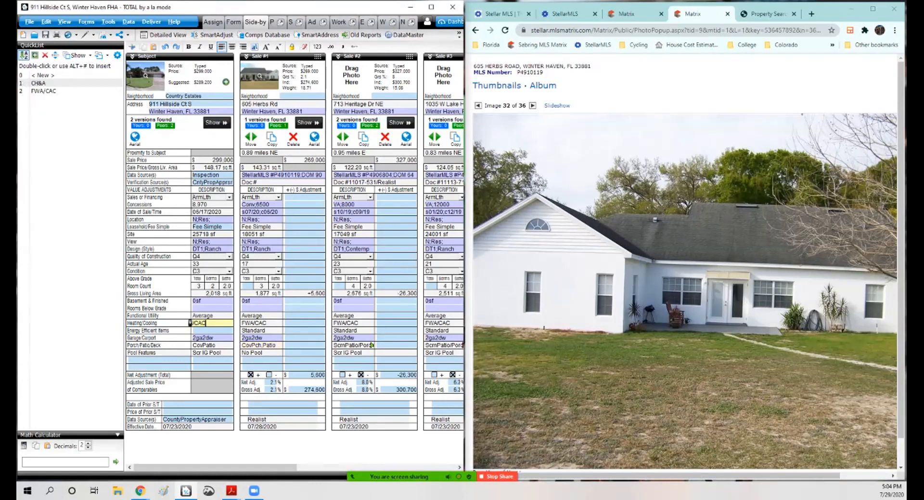
{"action": "double_click", "coordinate": [64, 90]}
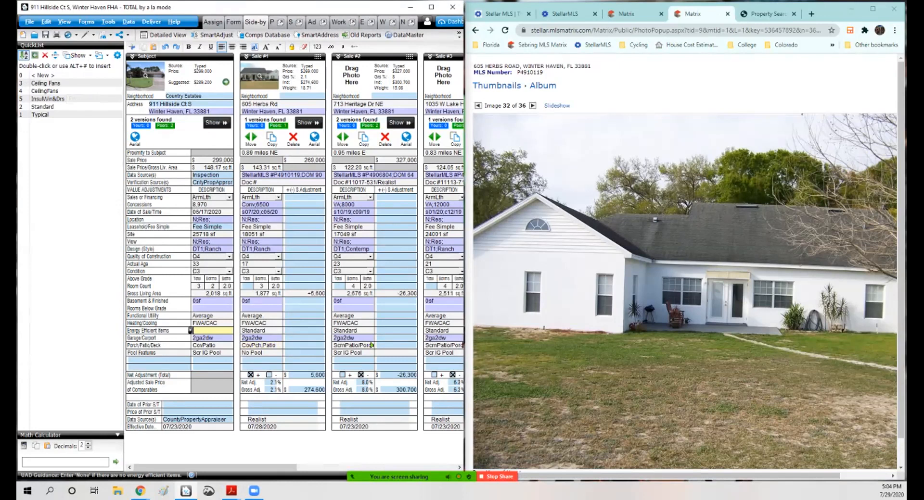
{"action": "key", "text": "Return"}
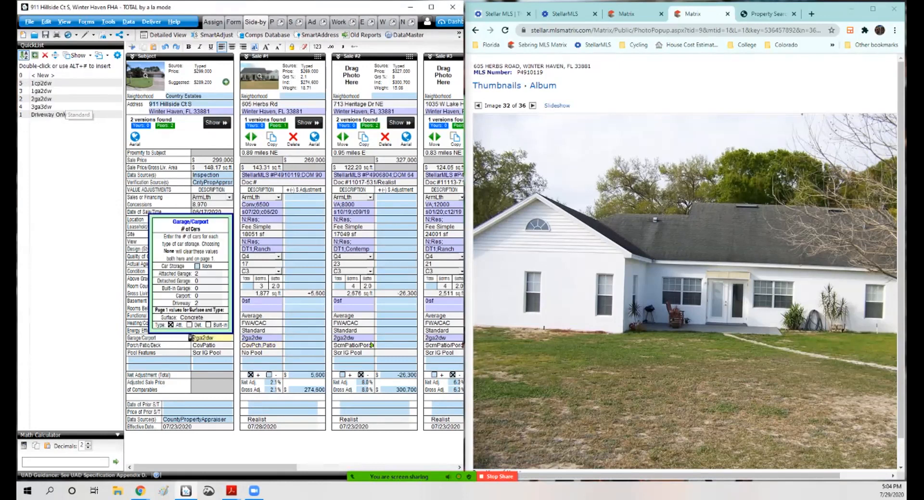
{"action": "key", "text": "Return"}
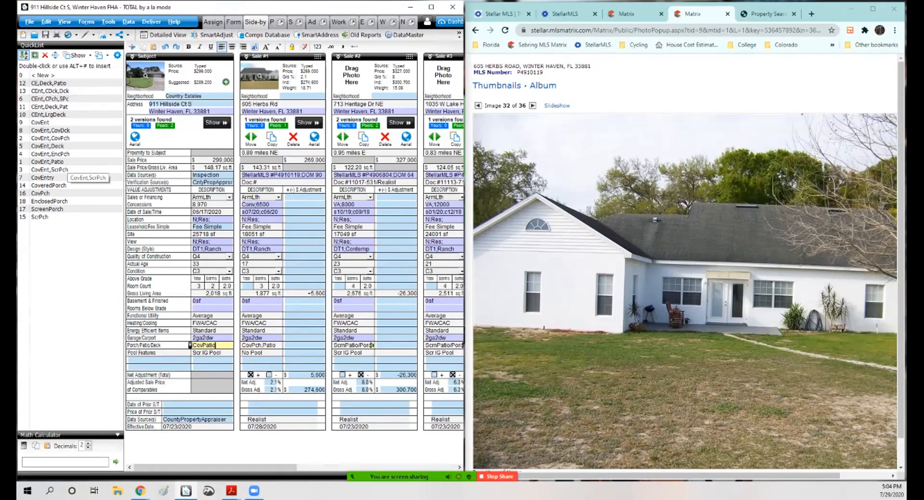
{"action": "double_click", "coordinate": [58, 169]}
Step: Enter Sale 1 adjustments of 15000 for pool features and 2000 for porch/patio
{"action": "key", "text": "Tab"}
{"action": "key", "text": "Tab"}
{"action": "type", "text": "15000"}
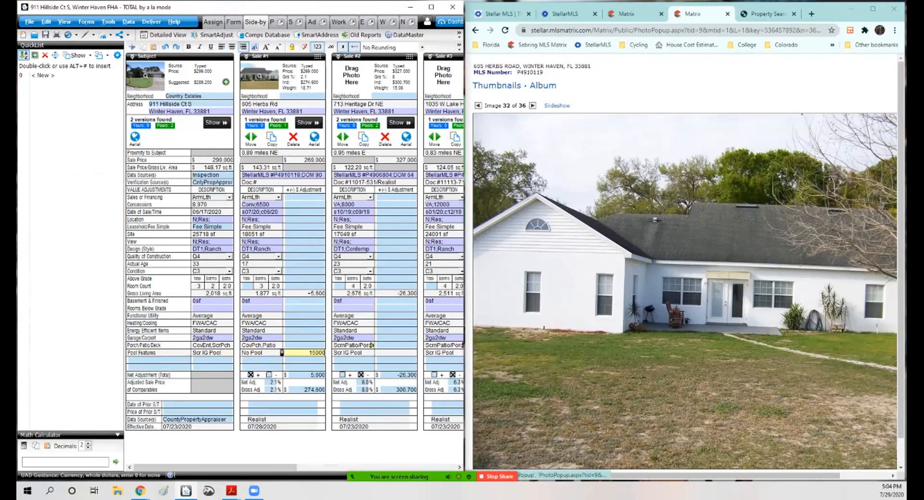
{"action": "key", "text": "Up"}
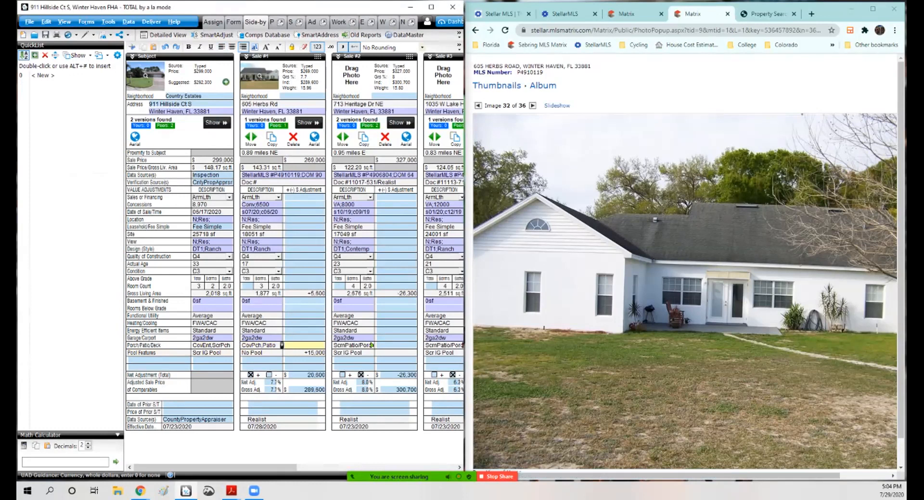
{"action": "type", "text": "2000"}
{"action": "left_click", "coordinate": [305, 330]}
Step: Set the subject's room count to 8 total rooms and 4 bedrooms
{"action": "left_click", "coordinate": [247, 286]}
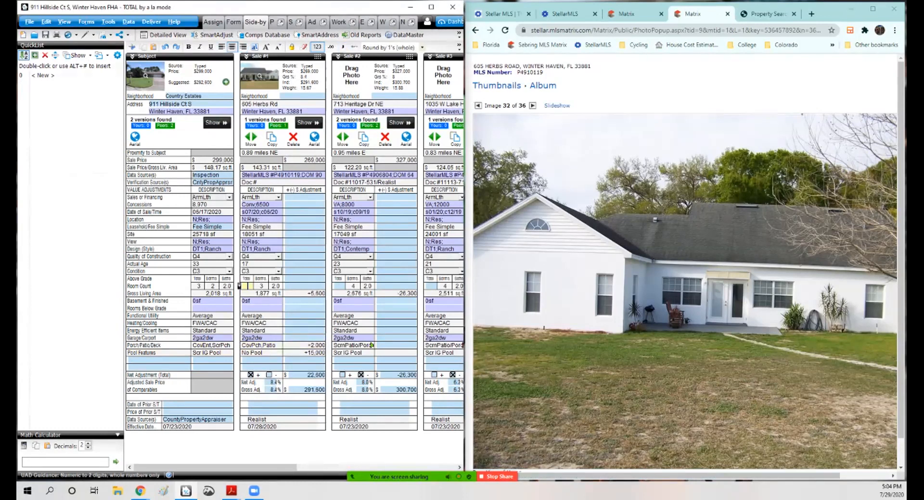
{"action": "key", "text": "shift+Tab"}
{"action": "key", "text": "Delete"}
{"action": "type", "text": "7"}
{"action": "key", "text": "Tab"}
{"action": "type", "text": "4"}
{"action": "key", "text": "shift+Tab"}
{"action": "type", "text": "8"}
Step: Set Sale 1's total room count to 7 after checking the listing
{"action": "left_click", "coordinate": [246, 287]}
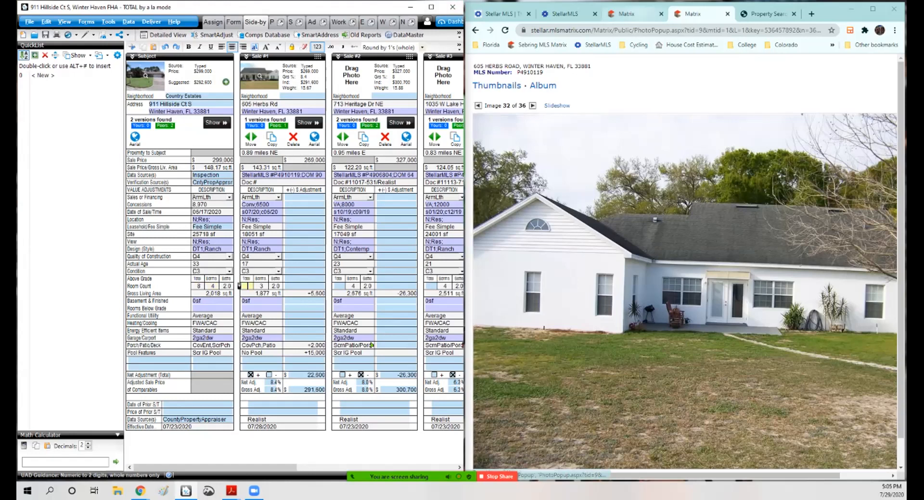
{"action": "left_click", "coordinate": [627, 14]}
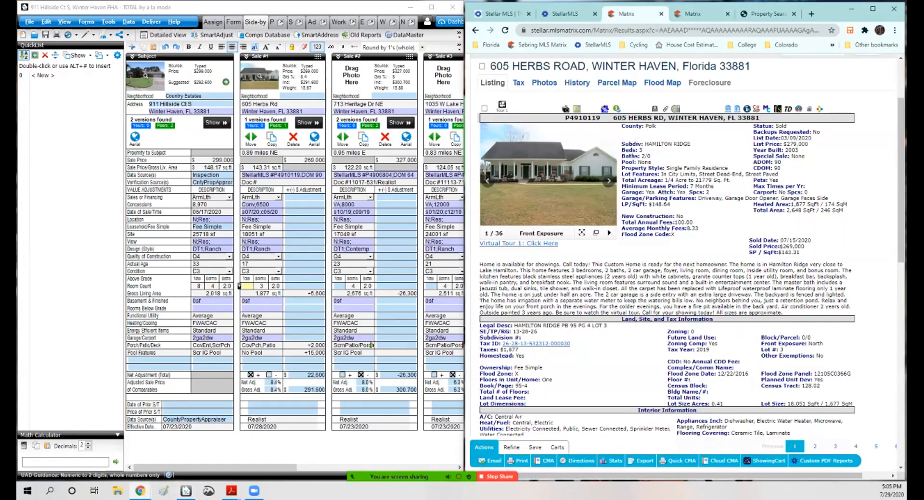
{"action": "scroll", "coordinate": [683, 245], "scroll_direction": "down", "scroll_amount": 5}
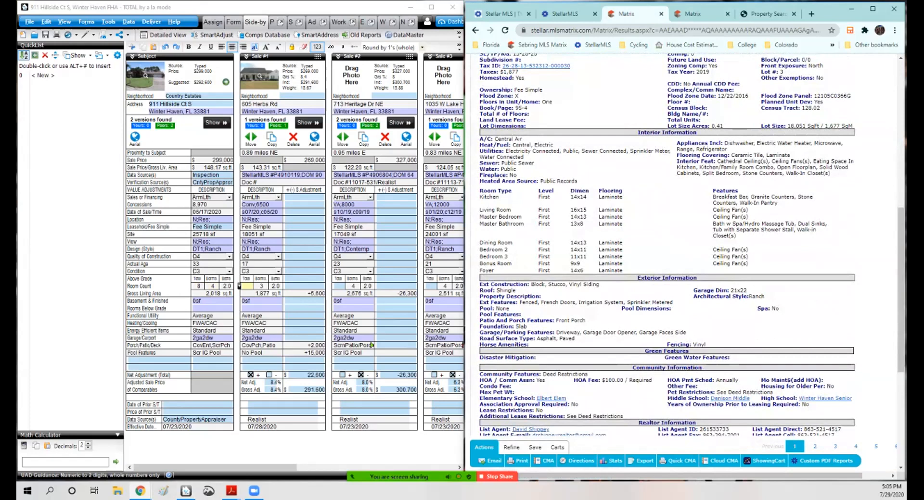
{"action": "left_click", "coordinate": [246, 286]}
{"action": "type", "text": "7"}
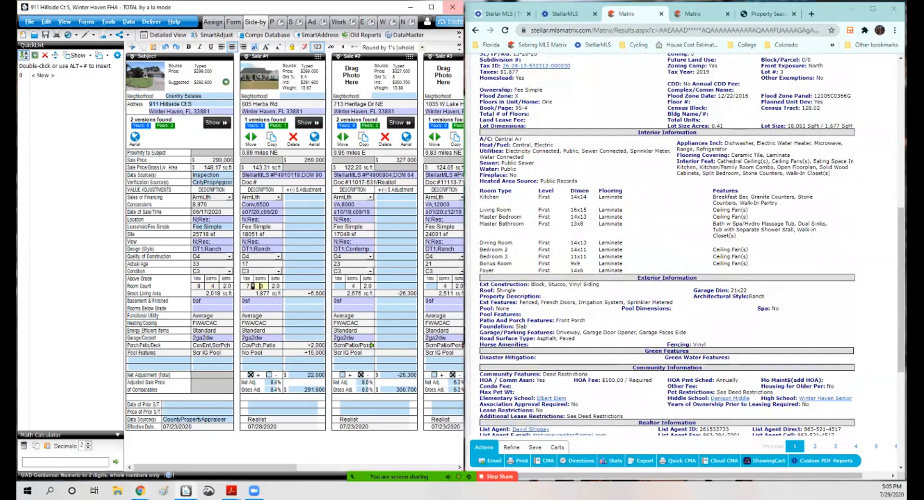
{"action": "left_click", "coordinate": [282, 264]}
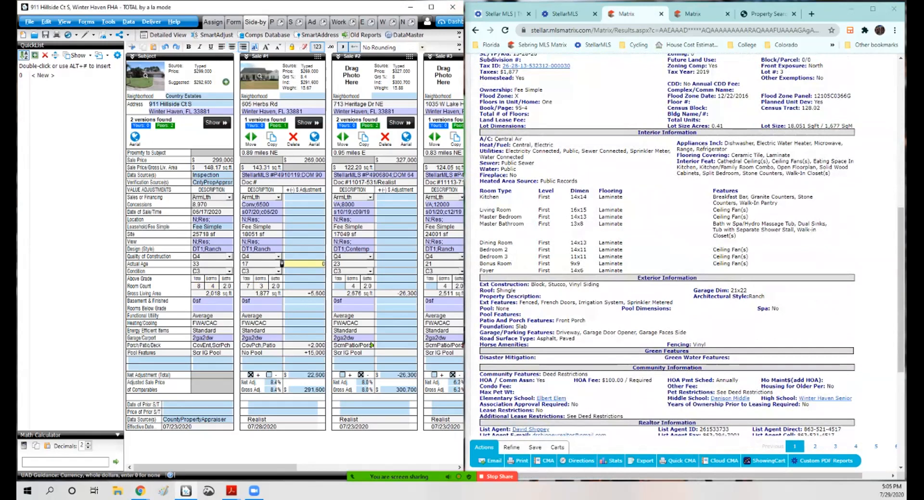
{"action": "left_click", "coordinate": [304, 234]}
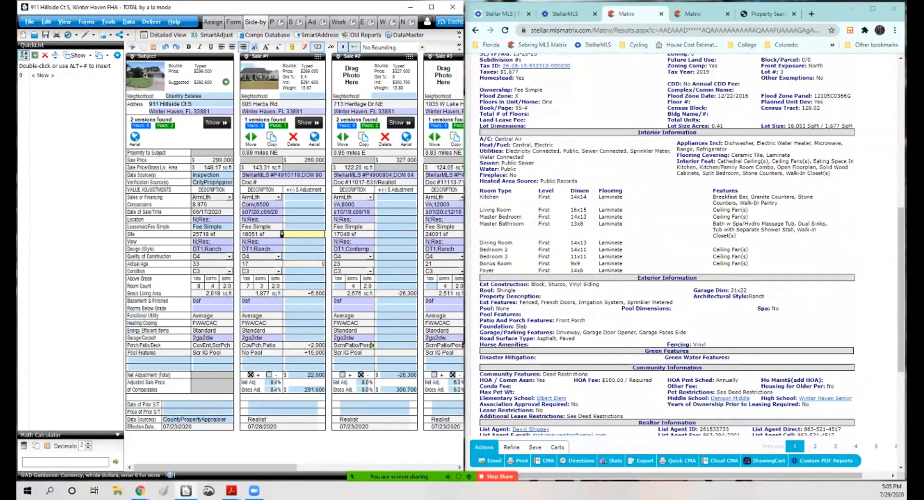
{"action": "scroll", "coordinate": [667, 246], "scroll_direction": "up", "scroll_amount": 4}
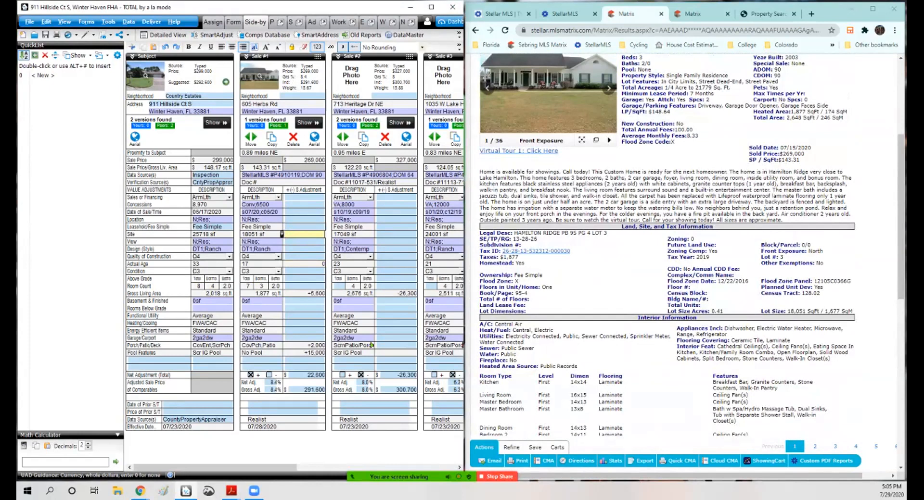
{"action": "scroll", "coordinate": [667, 245], "scroll_direction": "down", "scroll_amount": 4}
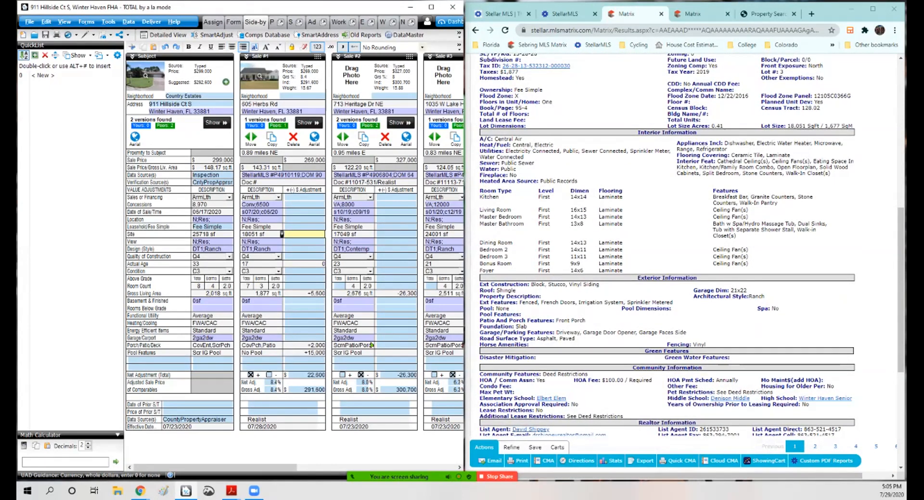
Step: Review the room-by-room breakdown in Sale 1's MLS listing against its grid entries
{"action": "left_click_drag", "start_coordinate": [479, 190], "coordinate": [479, 270]}
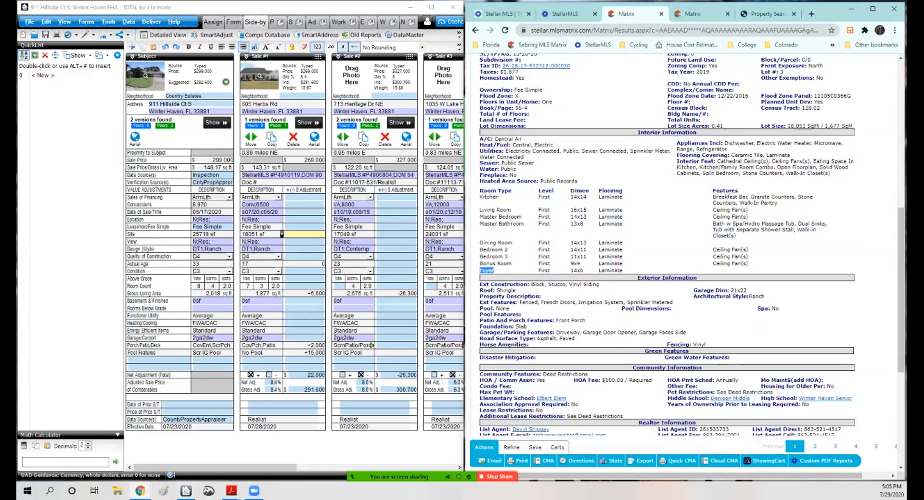
{"action": "left_click_drag", "start_coordinate": [523, 223], "coordinate": [480, 223]}
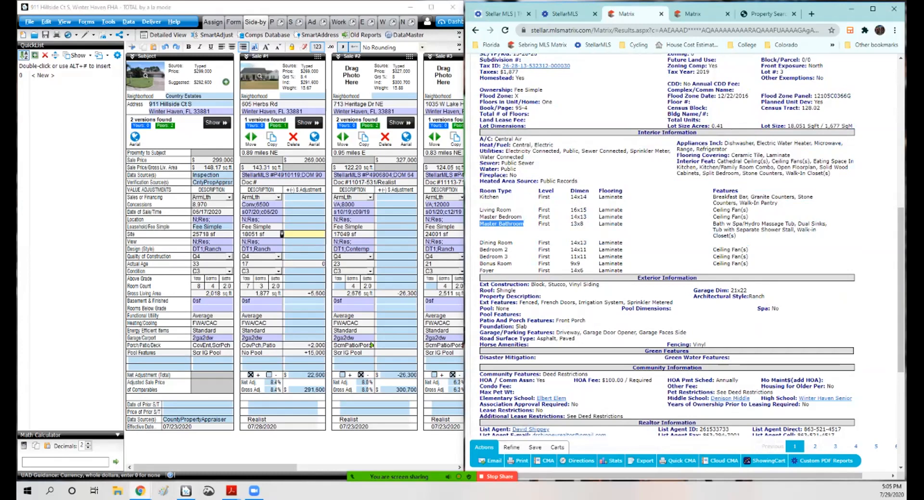
{"action": "left_click_drag", "start_coordinate": [493, 271], "coordinate": [476, 270]}
{"action": "left_click", "coordinate": [476, 270]}
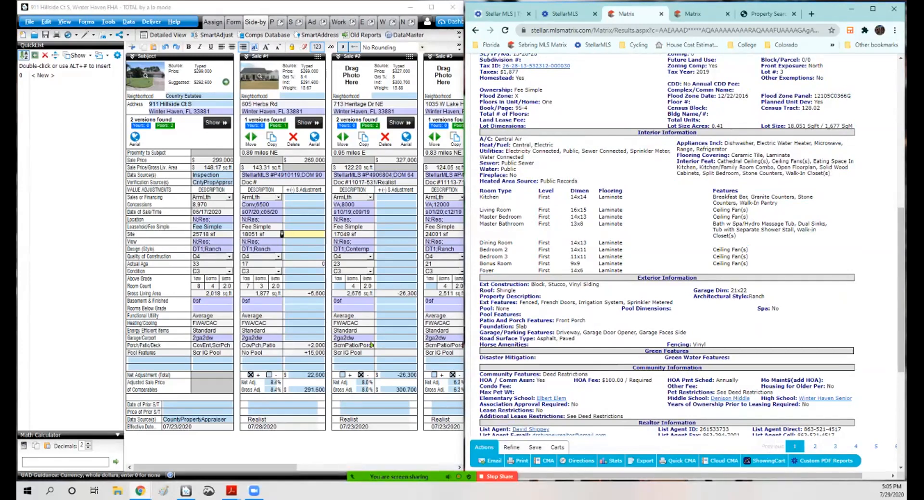
{"action": "left_click_drag", "start_coordinate": [482, 249], "coordinate": [489, 264]}
{"action": "left_click", "coordinate": [490, 264]}
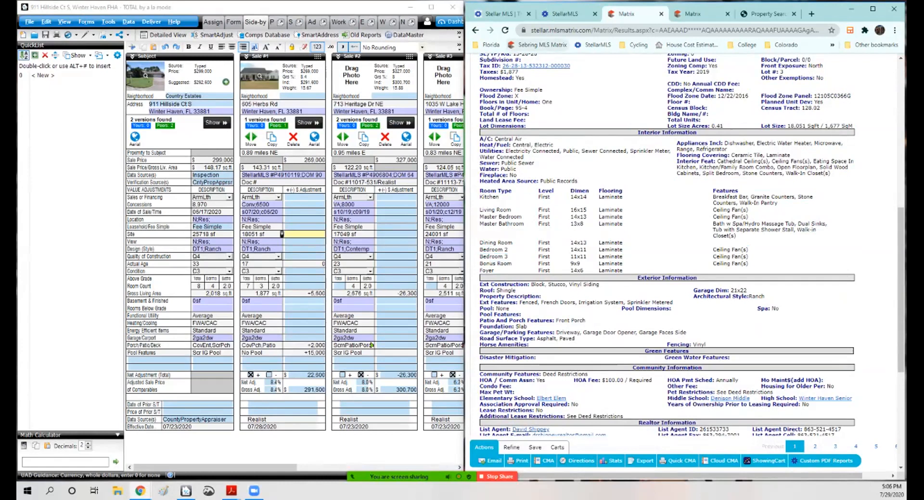
{"action": "left_click", "coordinate": [281, 315]}
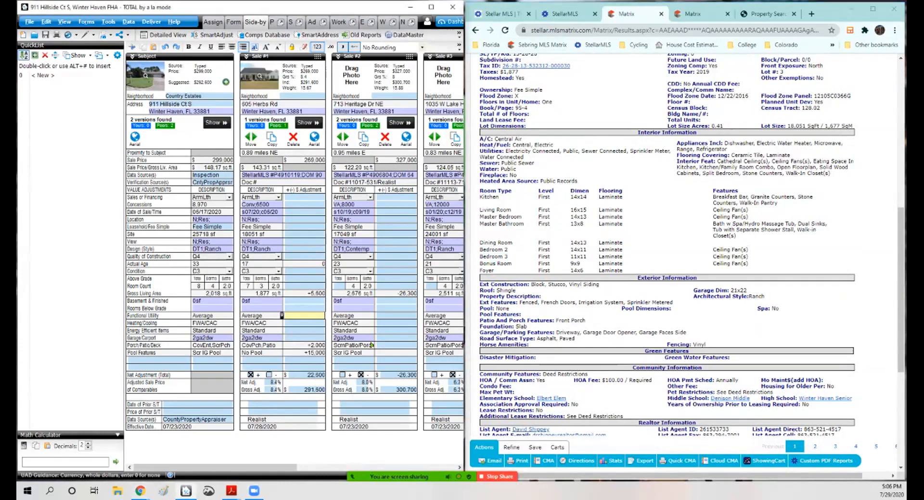
{"action": "scroll", "coordinate": [683, 245], "scroll_direction": "up", "scroll_amount": 8}
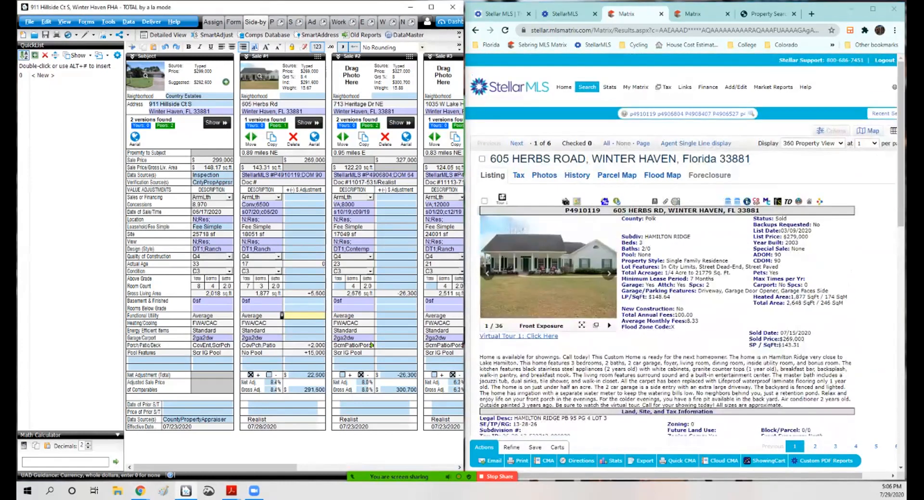
Step: Open the report's subject photo pages and view the kitchen photos enlarged in the image optimizer
{"action": "left_click", "coordinate": [692, 14]}
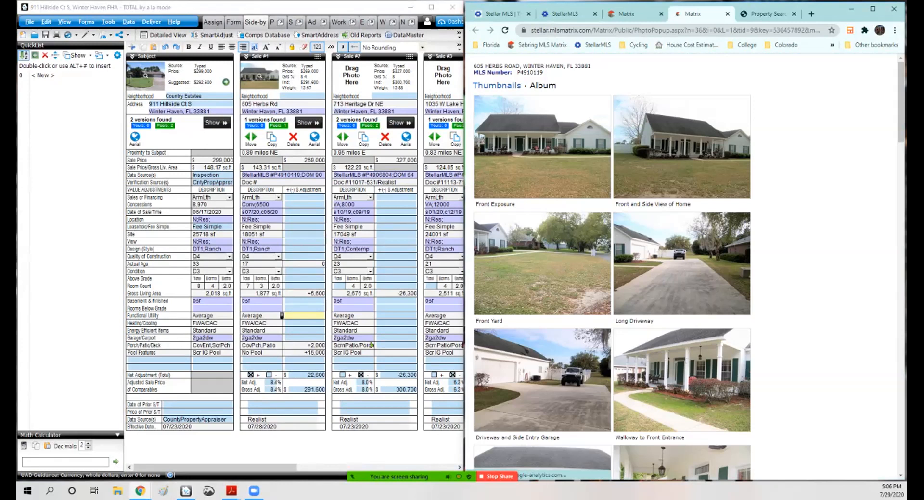
{"action": "left_click", "coordinate": [233, 22]}
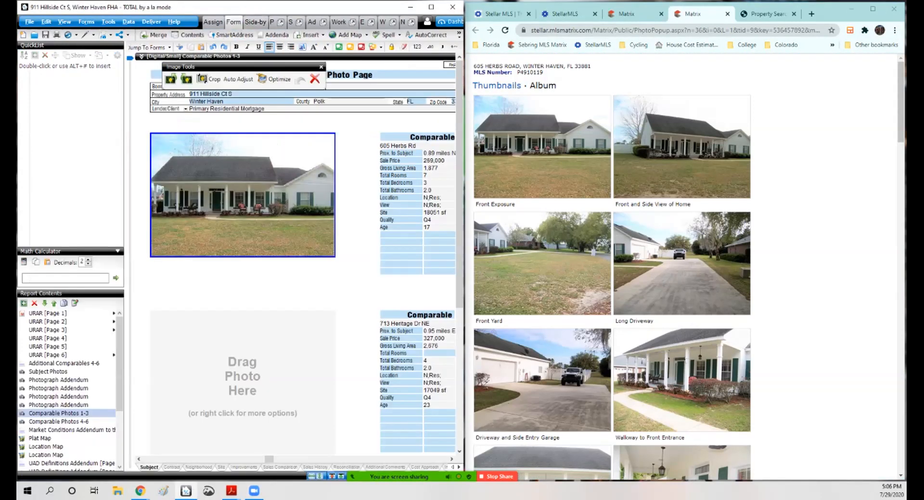
{"action": "left_click", "coordinate": [48, 314]}
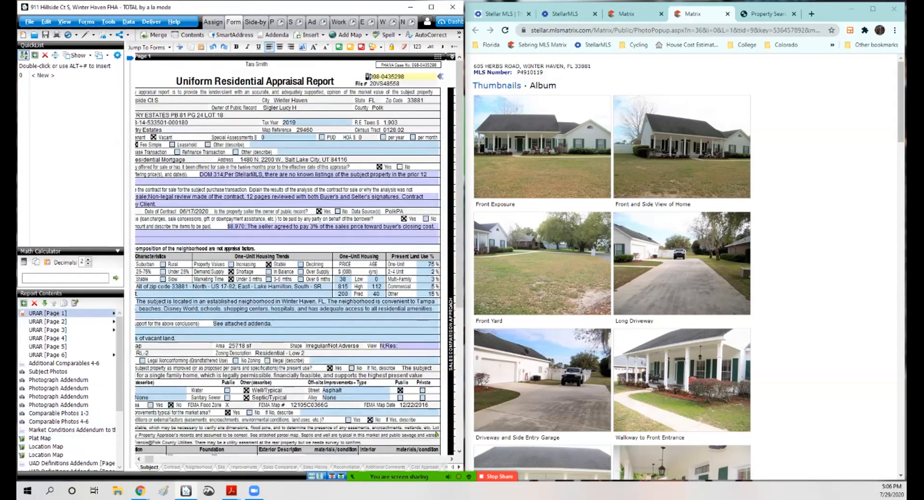
{"action": "left_click", "coordinate": [47, 371]}
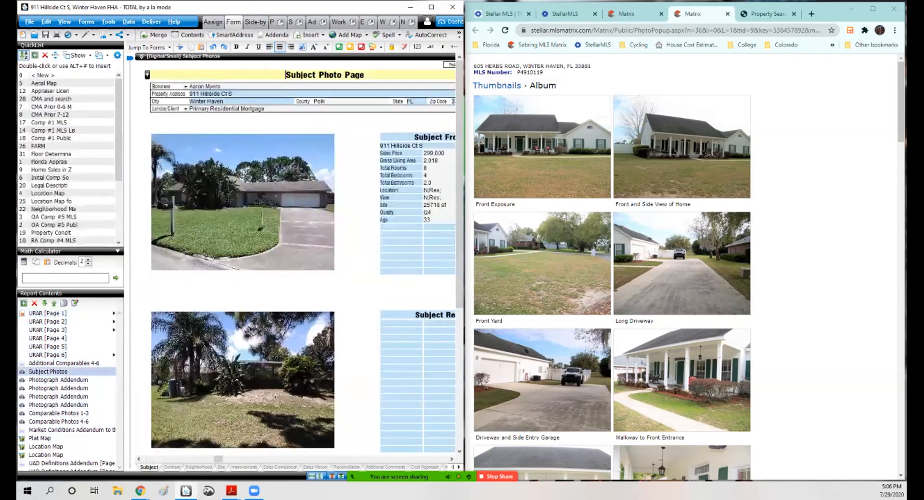
{"action": "scroll", "coordinate": [296, 255], "scroll_direction": "down", "scroll_amount": 5}
{"action": "left_click_drag", "start_coordinate": [217, 460], "coordinate": [229, 460]}
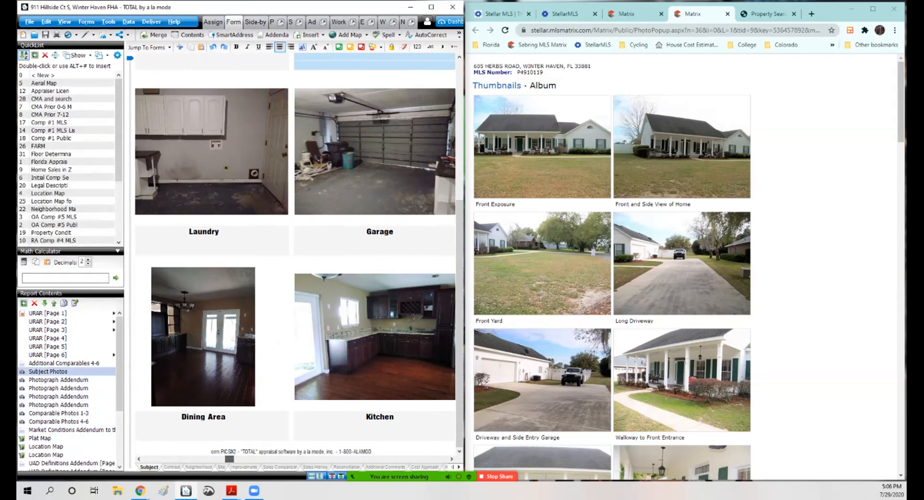
{"action": "double_click", "coordinate": [375, 337]}
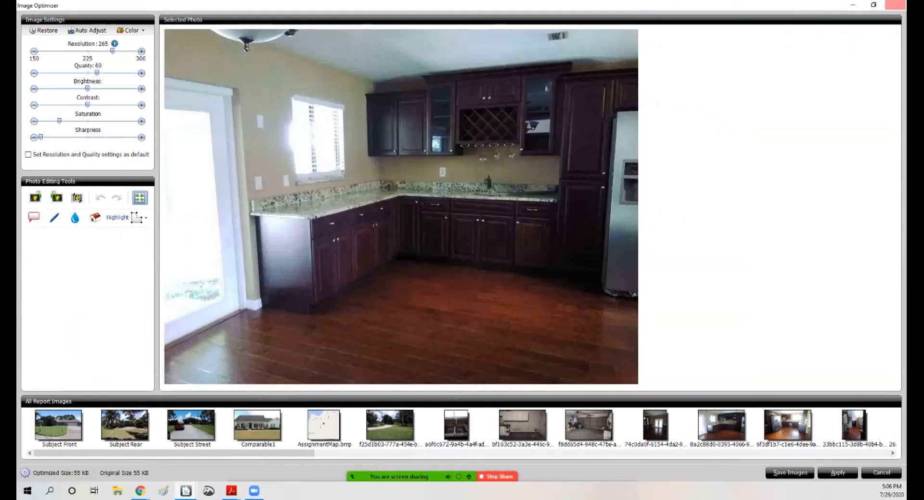
{"action": "left_click", "coordinate": [895, 5]}
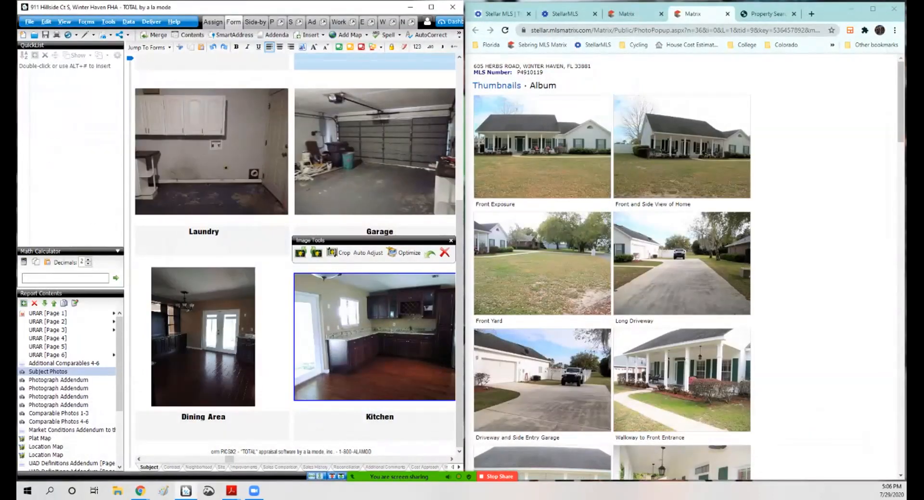
{"action": "scroll", "coordinate": [295, 255], "scroll_direction": "up", "scroll_amount": 5}
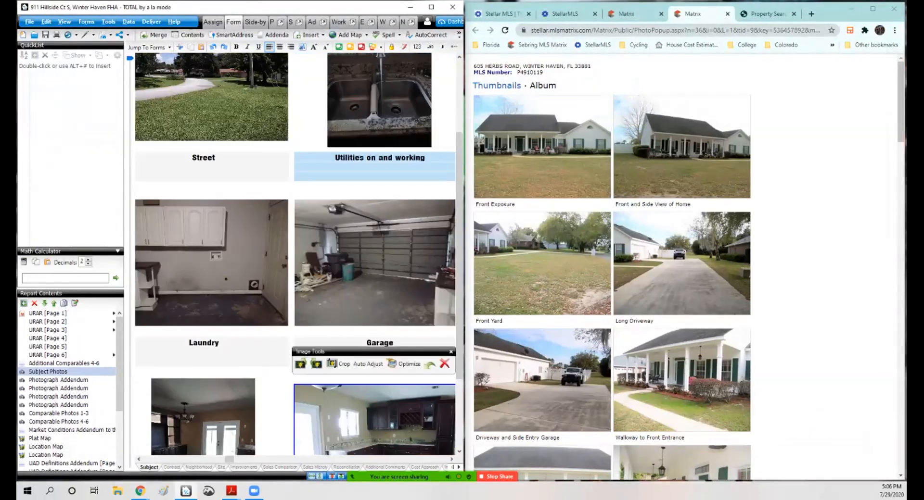
{"action": "left_click_drag", "start_coordinate": [230, 459], "coordinate": [237, 459]}
{"action": "double_click", "coordinate": [305, 193]}
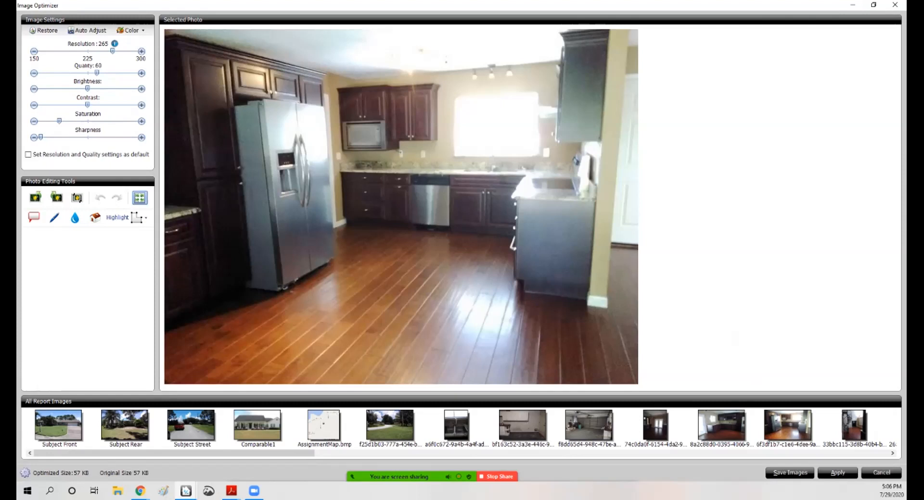
{"action": "left_click", "coordinate": [895, 5]}
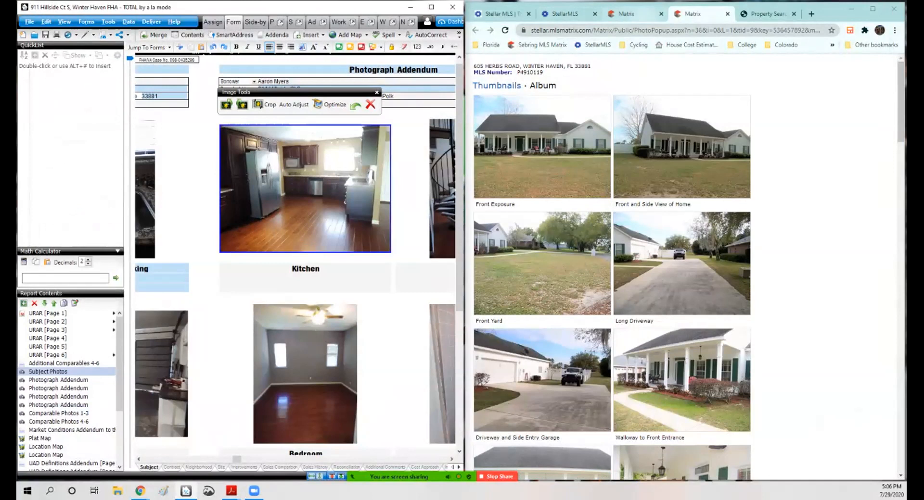
Step: Open the subject property's MLS listing photo album and enlarge its kitchen photo
{"action": "left_click", "coordinate": [625, 13]}
{"action": "left_click", "coordinate": [884, 114]}
{"action": "left_click", "coordinate": [861, 149]}
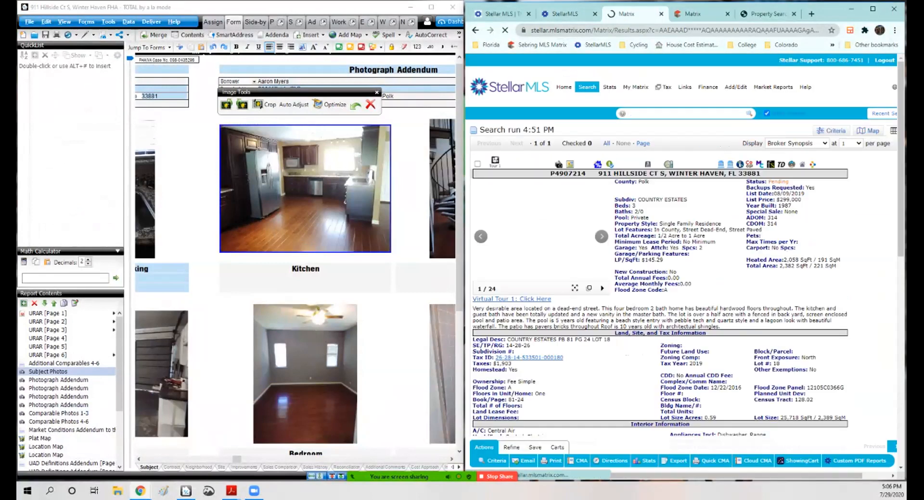
{"action": "left_click", "coordinate": [565, 166]}
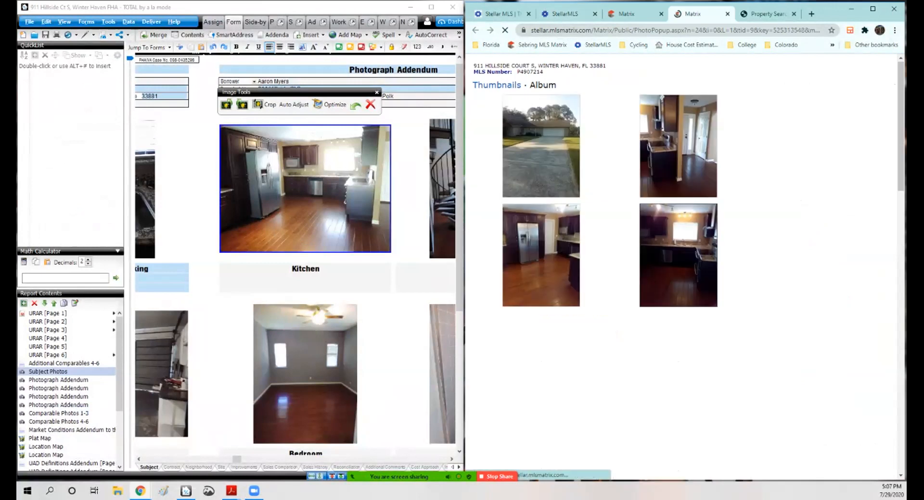
{"action": "scroll", "coordinate": [565, 166], "scroll_direction": "down", "scroll_amount": 1}
{"action": "left_click", "coordinate": [541, 209]}
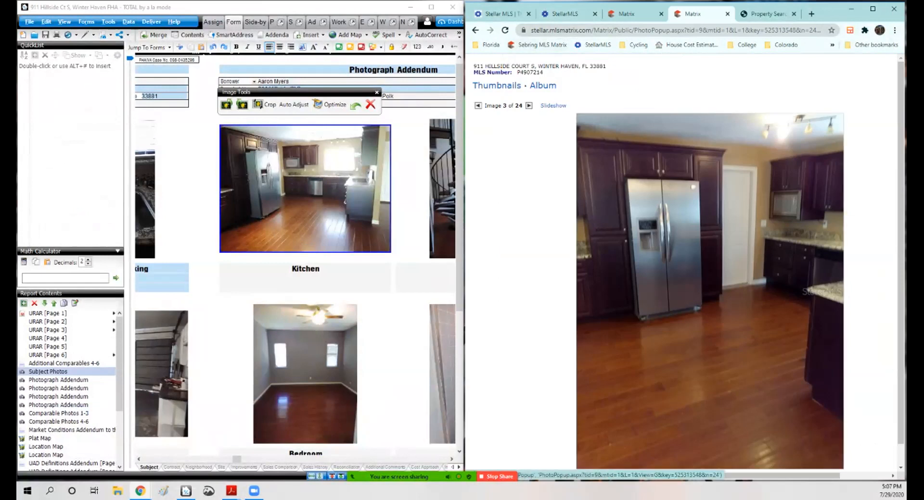
Step: Step through the subject's listing photos one at a time, including bathrooms, bedrooms and pool
{"action": "left_click", "coordinate": [529, 106]}
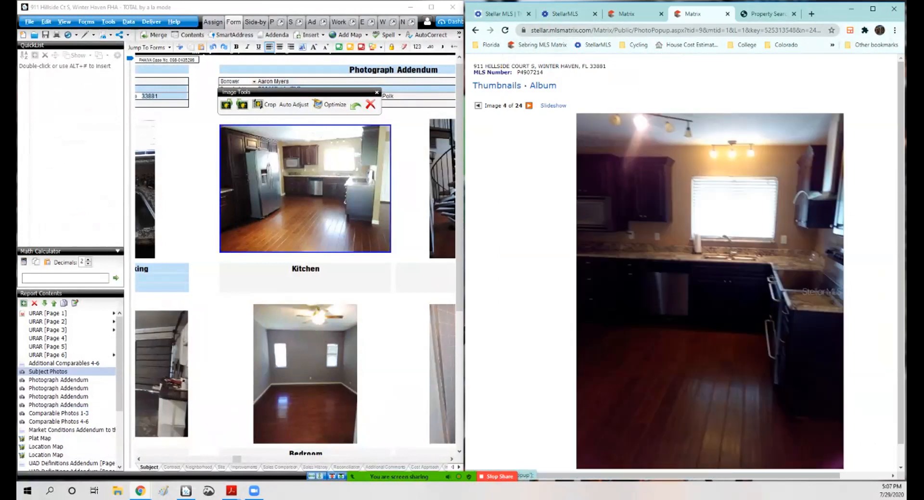
{"action": "left_click", "coordinate": [529, 105]}
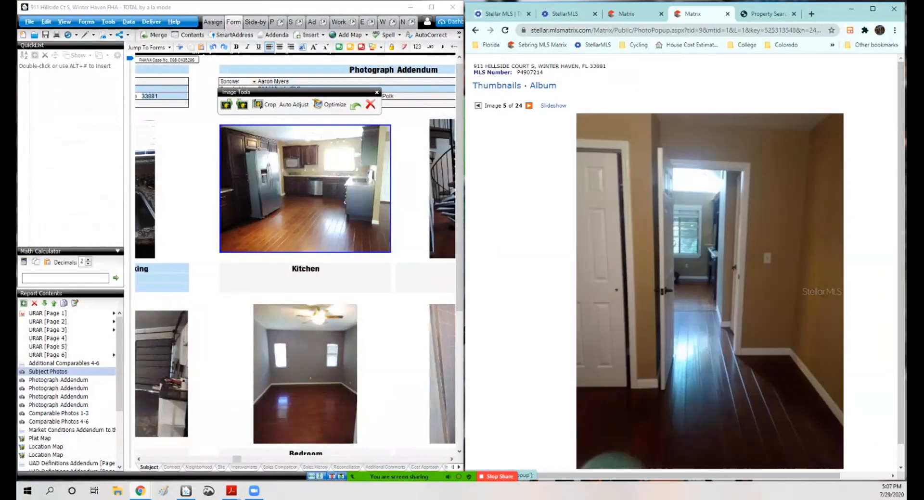
{"action": "left_click", "coordinate": [478, 105]}
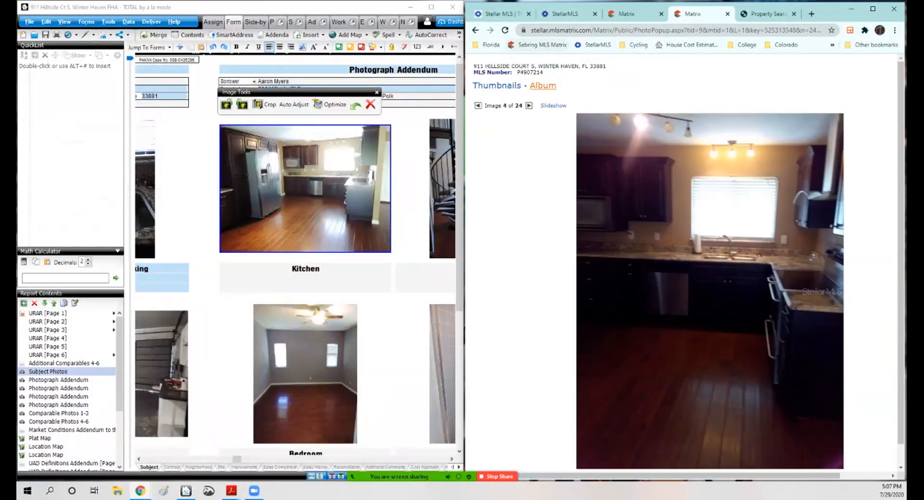
{"action": "left_click", "coordinate": [529, 106]}
{"action": "left_click", "coordinate": [528, 105]}
{"action": "left_click", "coordinate": [528, 105]}
{"action": "left_click", "coordinate": [528, 105]}
{"action": "left_click", "coordinate": [528, 105]}
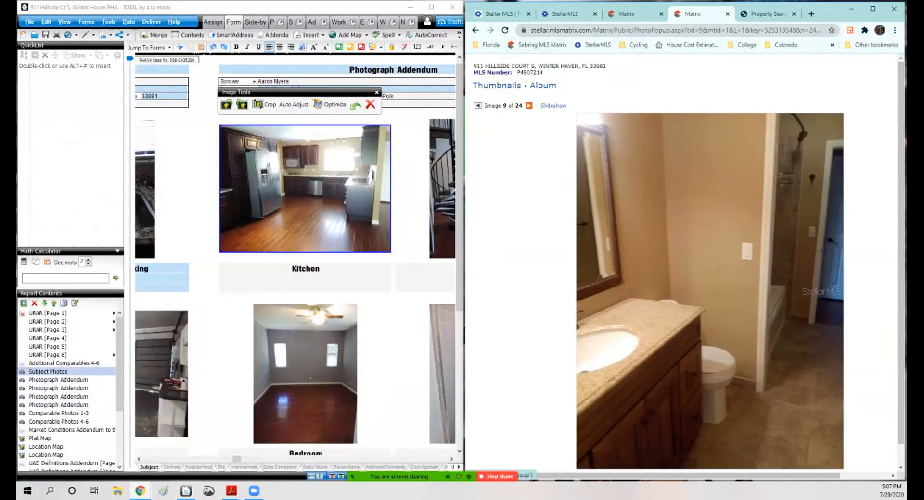
{"action": "left_click", "coordinate": [528, 105]}
{"action": "left_click", "coordinate": [532, 105]}
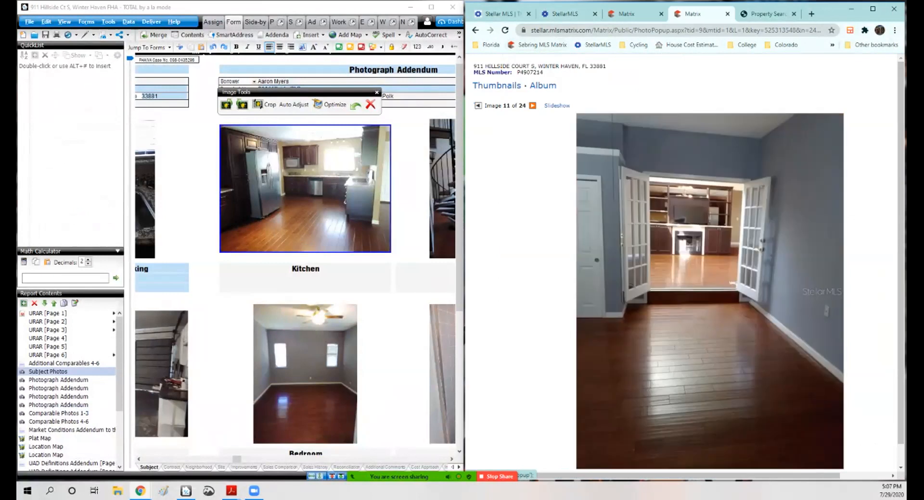
{"action": "left_click", "coordinate": [532, 106]}
{"action": "left_click", "coordinate": [532, 106]}
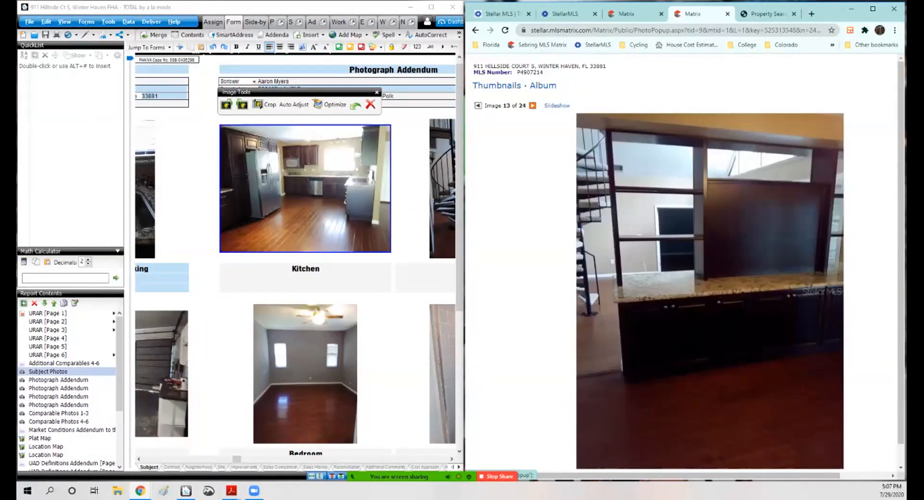
{"action": "left_click", "coordinate": [532, 105]}
{"action": "left_click", "coordinate": [532, 105]}
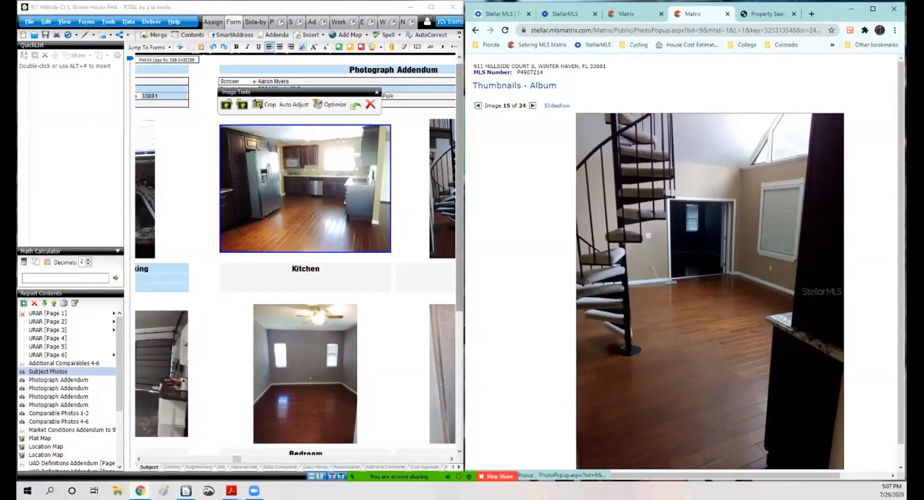
{"action": "left_click", "coordinate": [532, 105]}
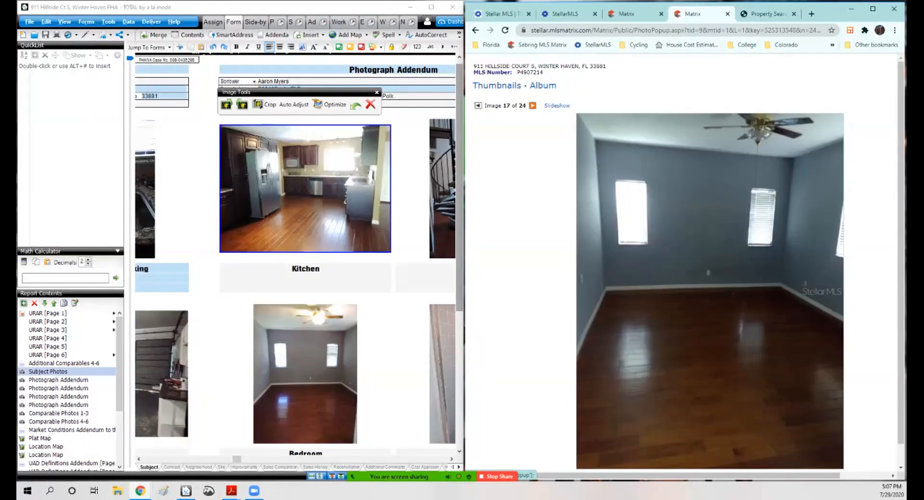
{"action": "left_click", "coordinate": [532, 105]}
{"action": "left_click", "coordinate": [532, 105]}
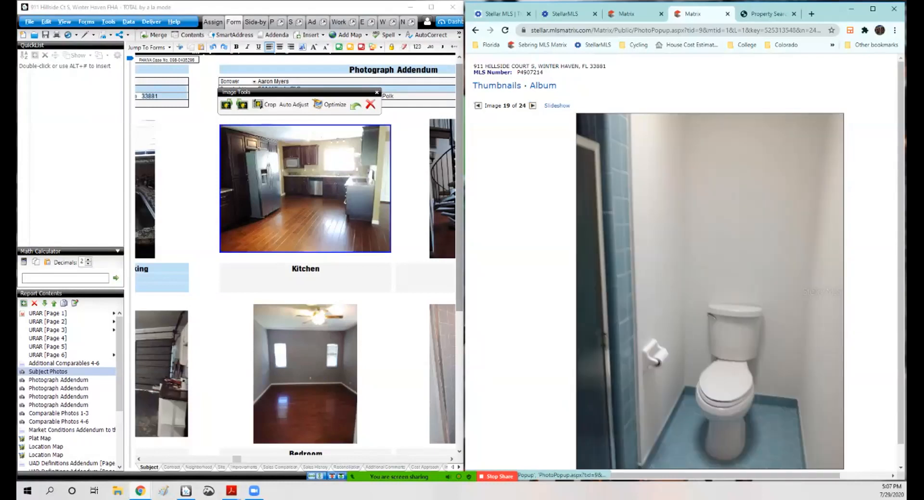
{"action": "scroll", "coordinate": [687, 269], "scroll_direction": "down", "scroll_amount": 1}
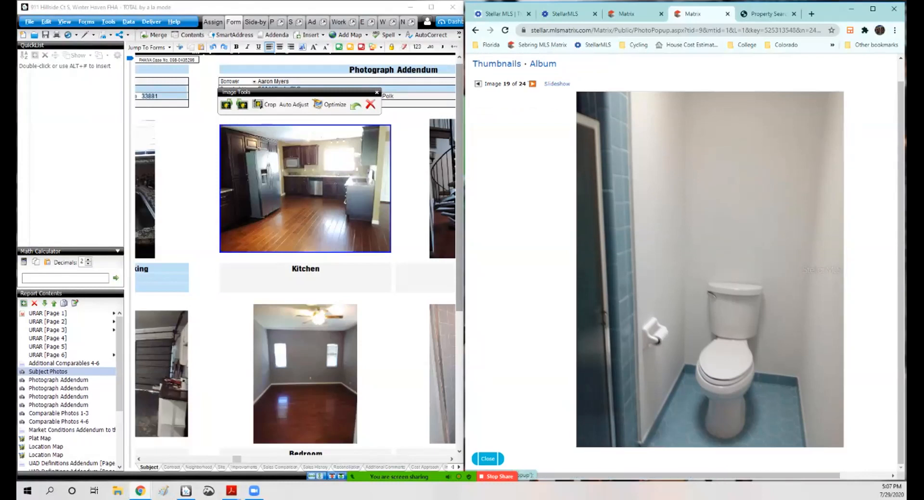
{"action": "left_click", "coordinate": [532, 83]}
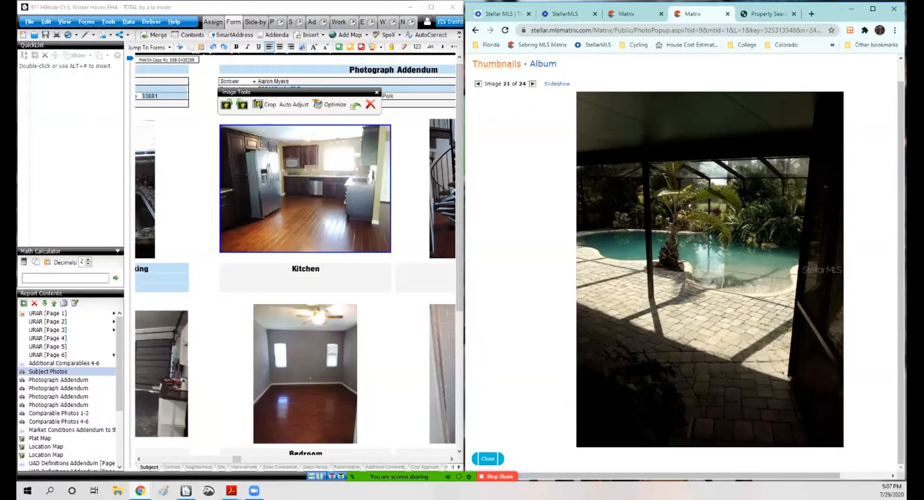
{"action": "left_click", "coordinate": [477, 84]}
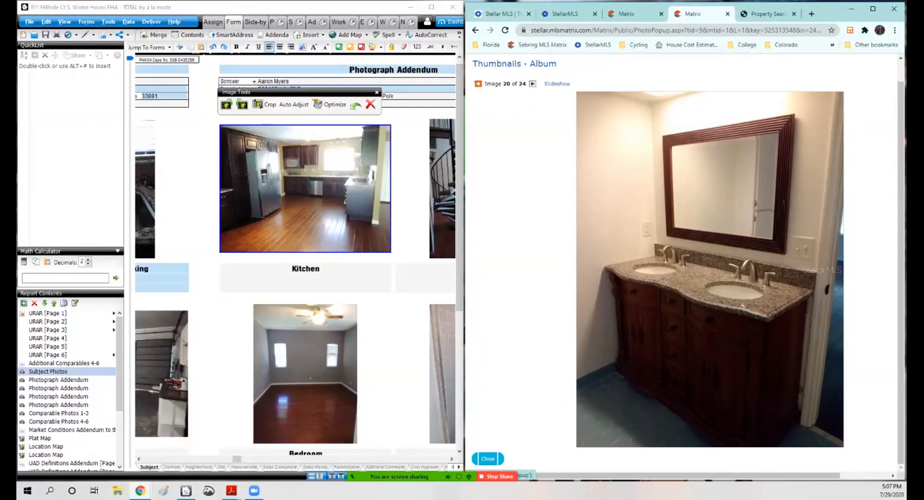
{"action": "left_click", "coordinate": [477, 83]}
Step: Copy the subject's half-bathroom listing photo and return to the report's photo addendum pages
{"action": "right_click", "coordinate": [651, 187]}
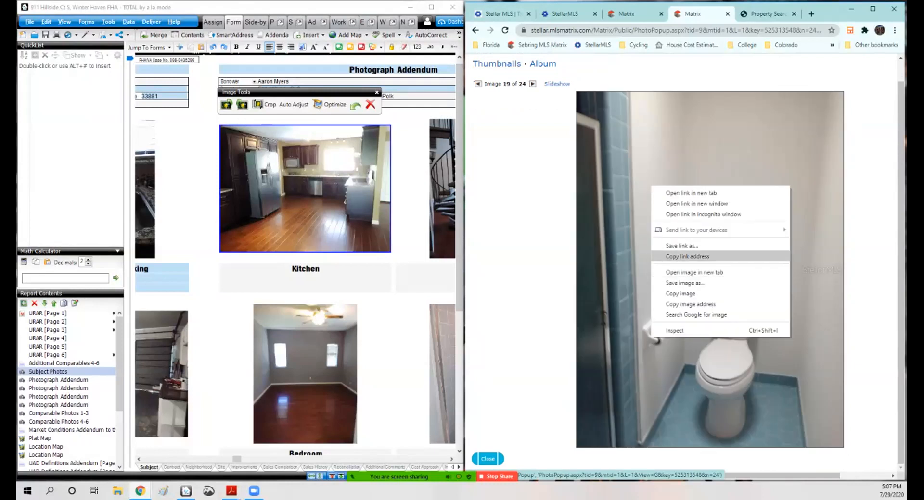
{"action": "left_click", "coordinate": [680, 293]}
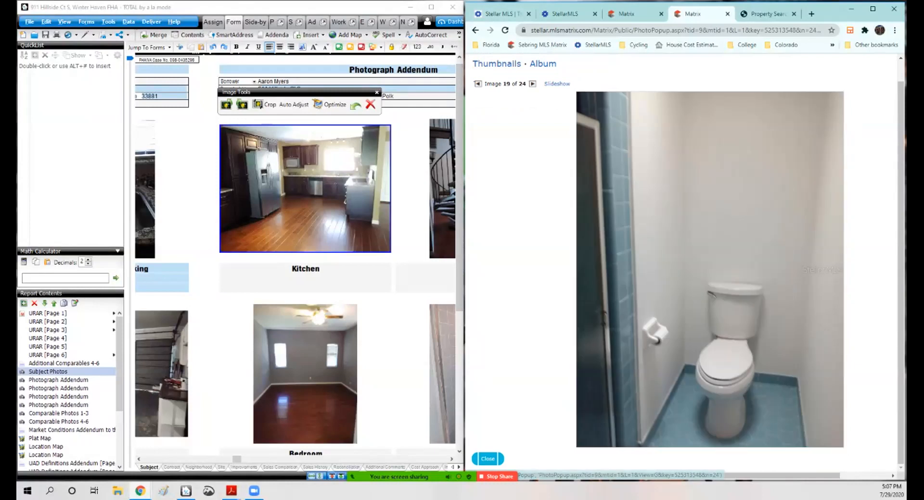
{"action": "left_click", "coordinate": [431, 7]}
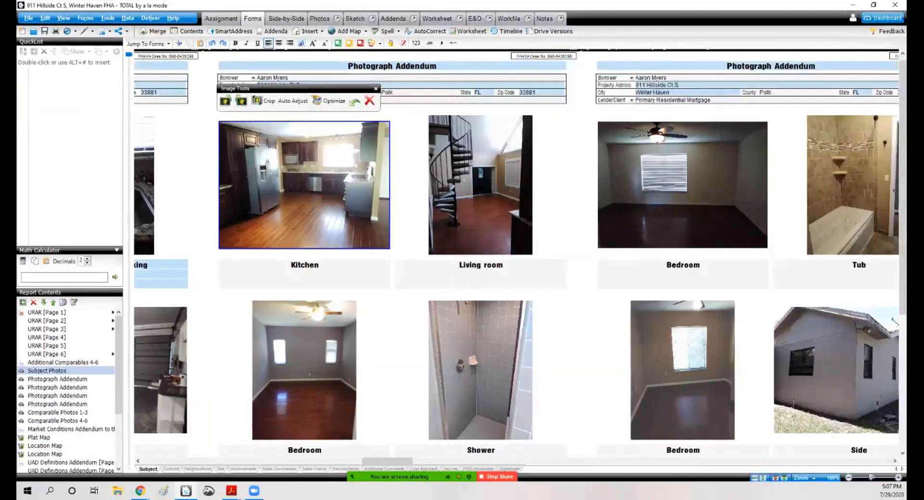
{"action": "left_click", "coordinate": [775, 477]}
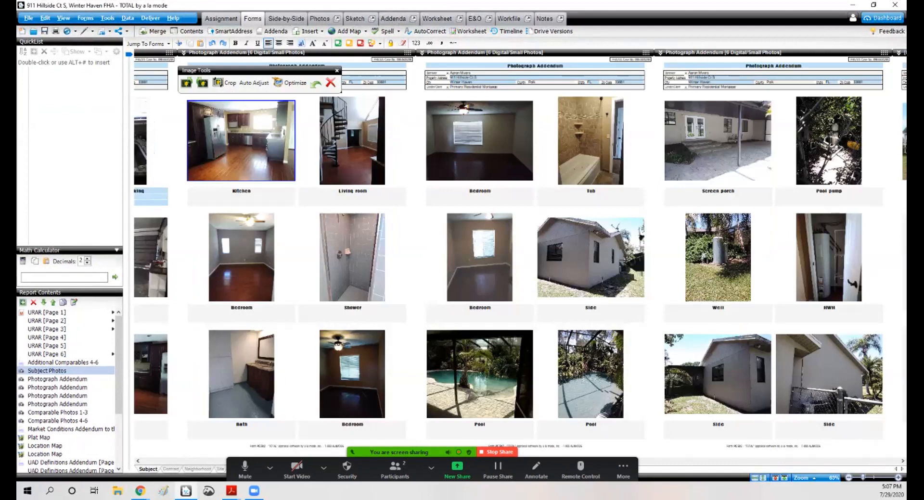
Step: Arrange the report window beside the browser and bring up the subject's MLS listing tab
{"action": "left_click", "coordinate": [352, 257]}
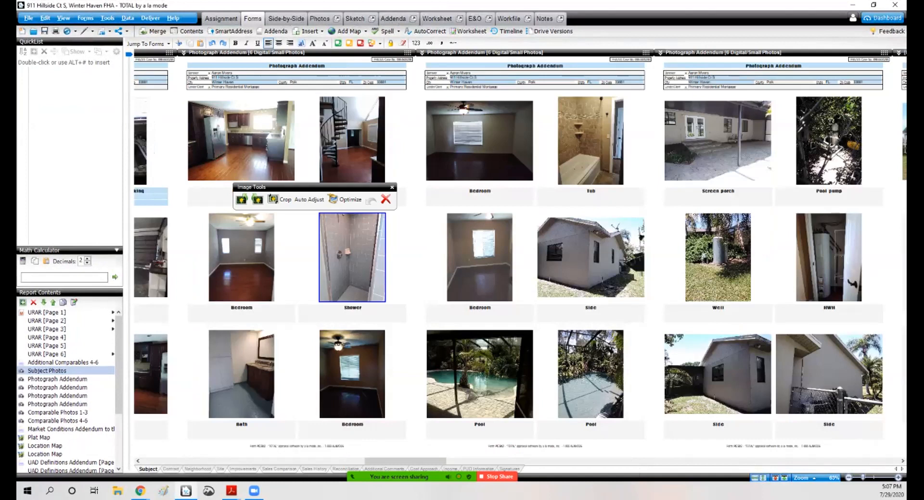
{"action": "mouse_move", "coordinate": [405, 461]}
{"action": "left_mouse_down"}
{"action": "mouse_move", "coordinate": [385, 461]}
{"action": "mouse_move", "coordinate": [420, 461]}
{"action": "left_mouse_up"}
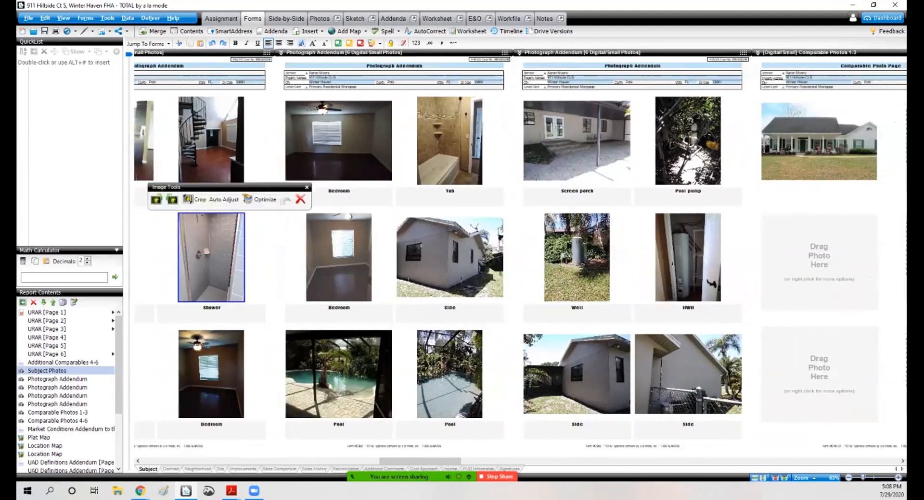
{"action": "left_click", "coordinate": [873, 5]}
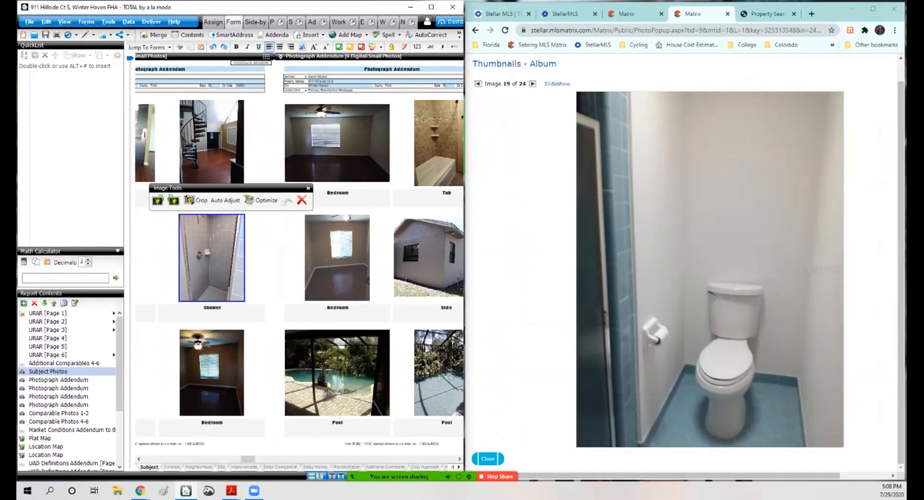
{"action": "left_click", "coordinate": [639, 13]}
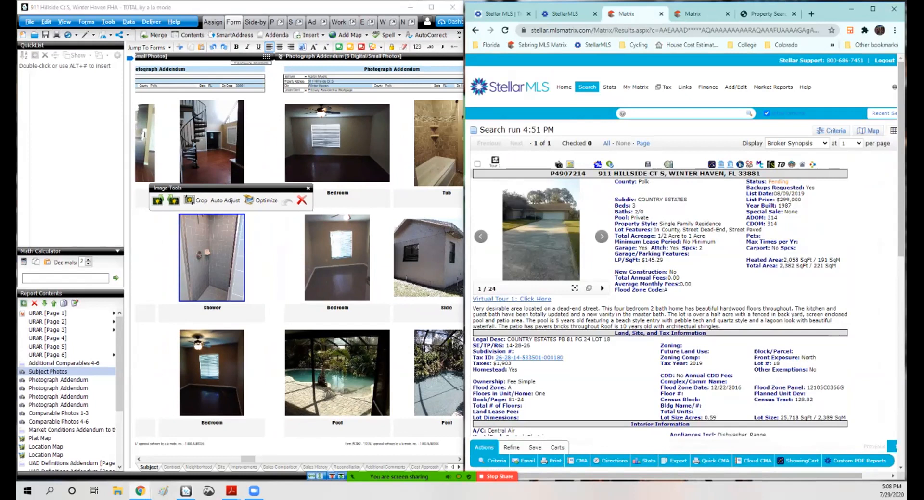
Step: Read through the subject's MLS listing details, including room types, exterior features and realtor information
{"action": "scroll", "coordinate": [683, 250], "scroll_direction": "down", "scroll_amount": 2}
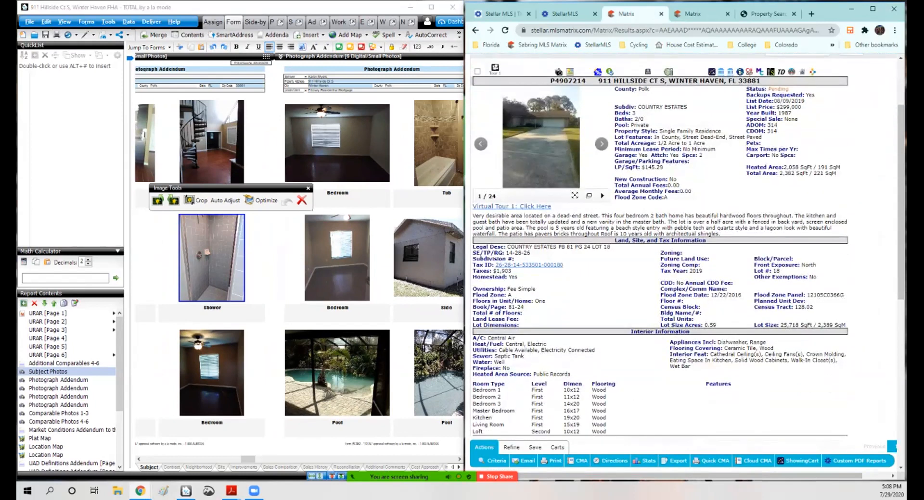
{"action": "scroll", "coordinate": [683, 245], "scroll_direction": "down", "scroll_amount": 7}
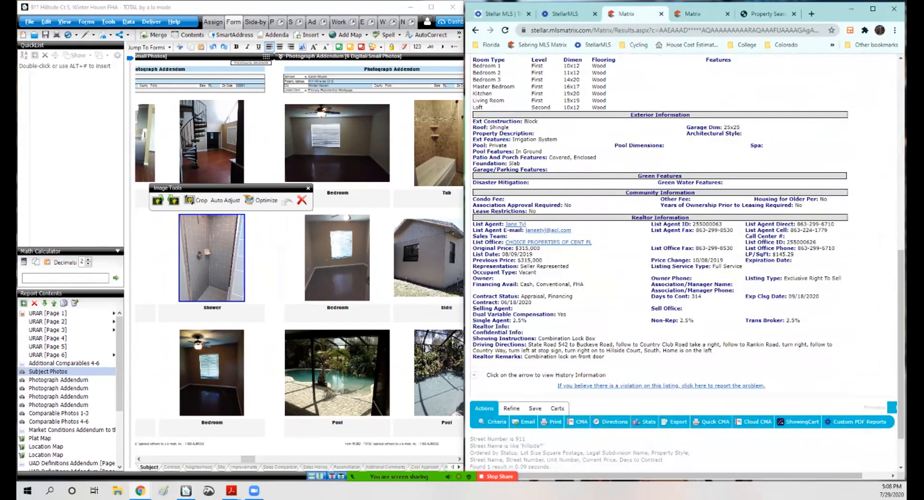
{"action": "scroll", "coordinate": [683, 245], "scroll_direction": "up", "scroll_amount": 12}
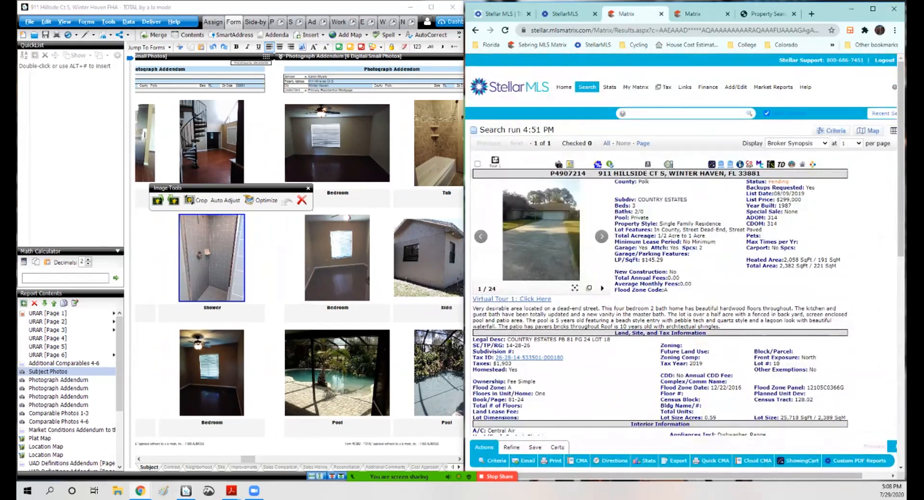
{"action": "scroll", "coordinate": [683, 245], "scroll_direction": "down", "scroll_amount": 13}
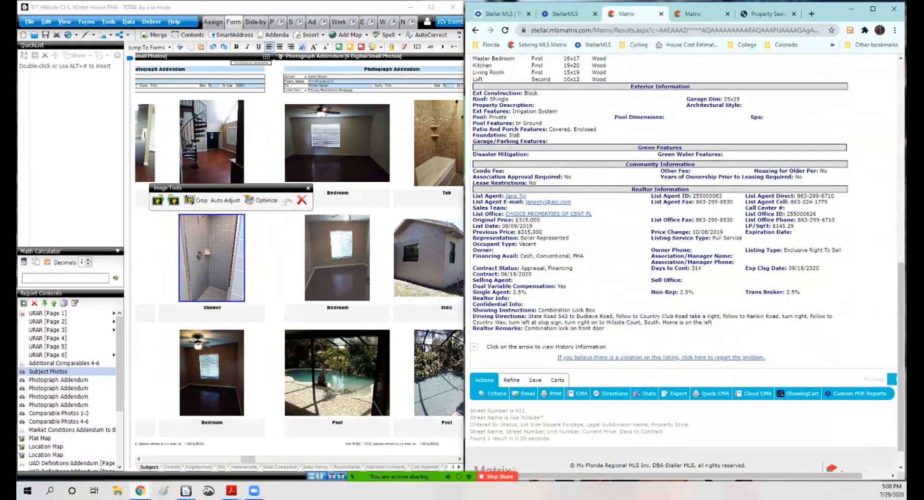
{"action": "left_click_drag", "start_coordinate": [827, 202], "coordinate": [790, 202]}
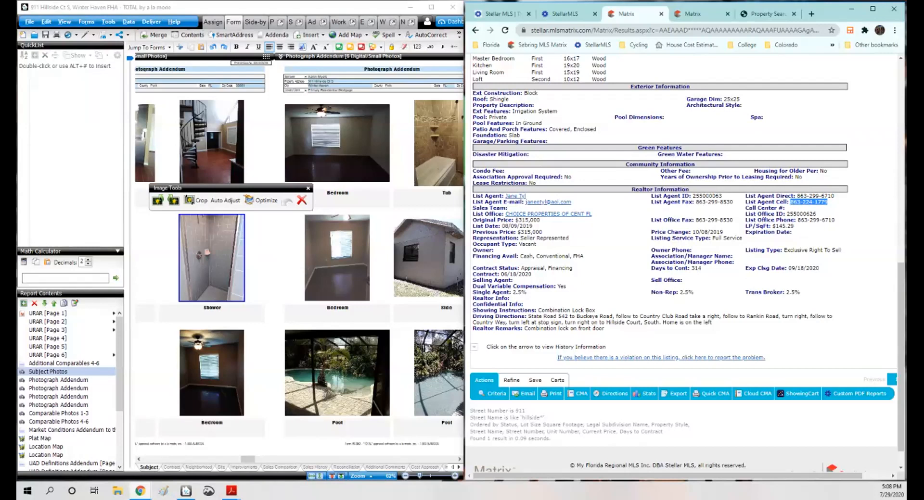
{"action": "scroll", "coordinate": [684, 262], "scroll_direction": "up", "scroll_amount": 9}
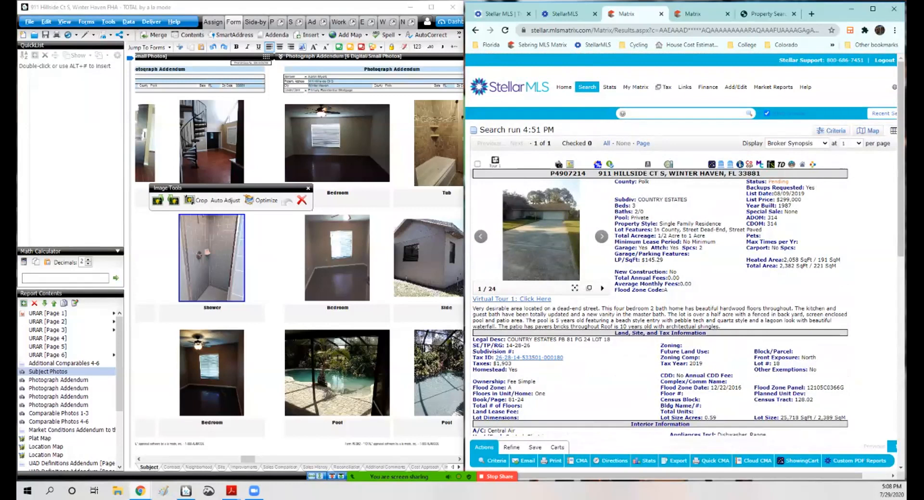
{"action": "left_click", "coordinate": [336, 143]}
{"action": "left_click", "coordinate": [438, 143]}
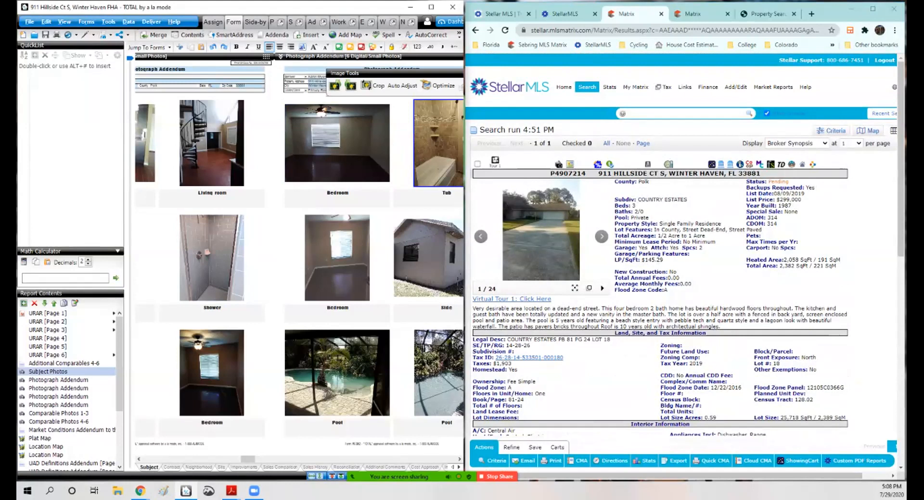
{"action": "left_click", "coordinate": [45, 35]}
{"action": "left_click", "coordinate": [601, 236]}
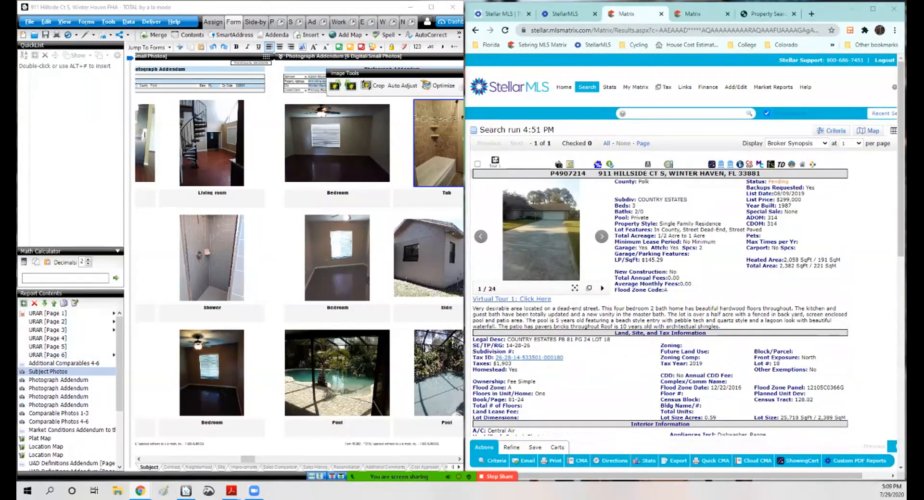
{"action": "mouse_move", "coordinate": [432, 477]}
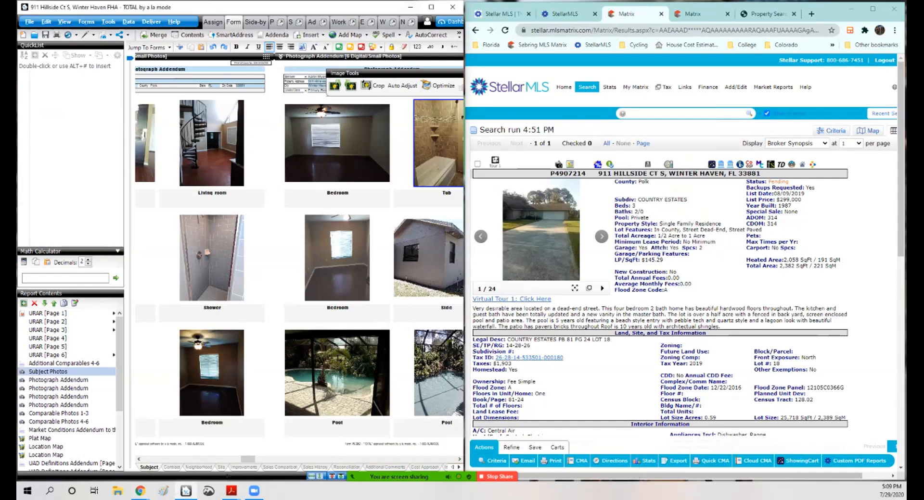
Step: Open URAR page 2 of the report and maximize the report window
{"action": "left_click", "coordinate": [48, 322]}
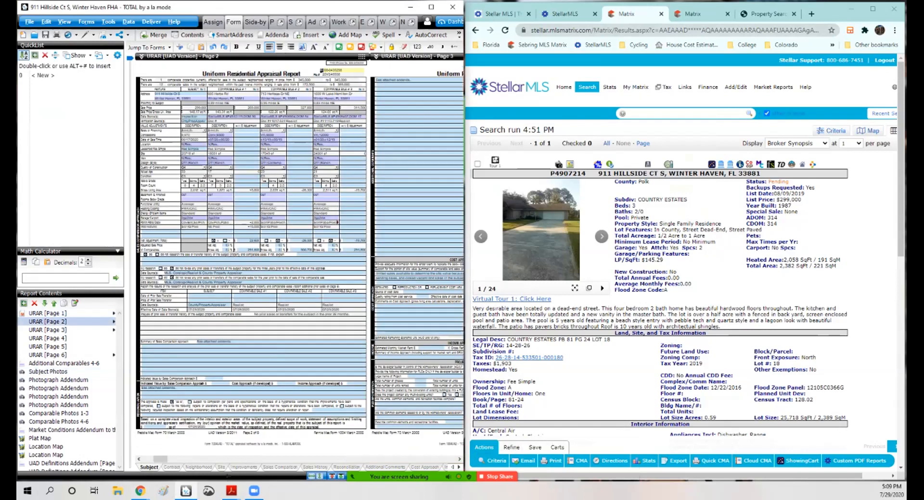
{"action": "left_click", "coordinate": [431, 6]}
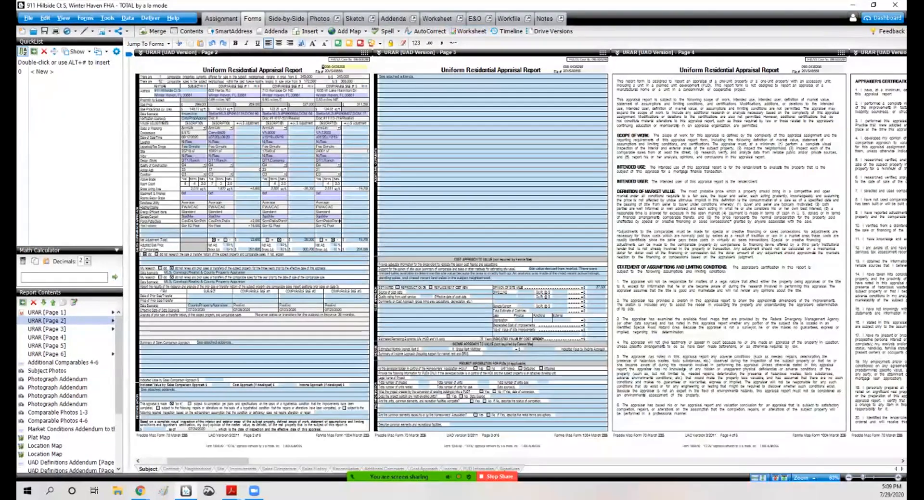
{"action": "mouse_move", "coordinate": [209, 461]}
{"action": "left_mouse_down"}
{"action": "mouse_move", "coordinate": [239, 461]}
{"action": "mouse_move", "coordinate": [192, 461]}
{"action": "left_mouse_up"}
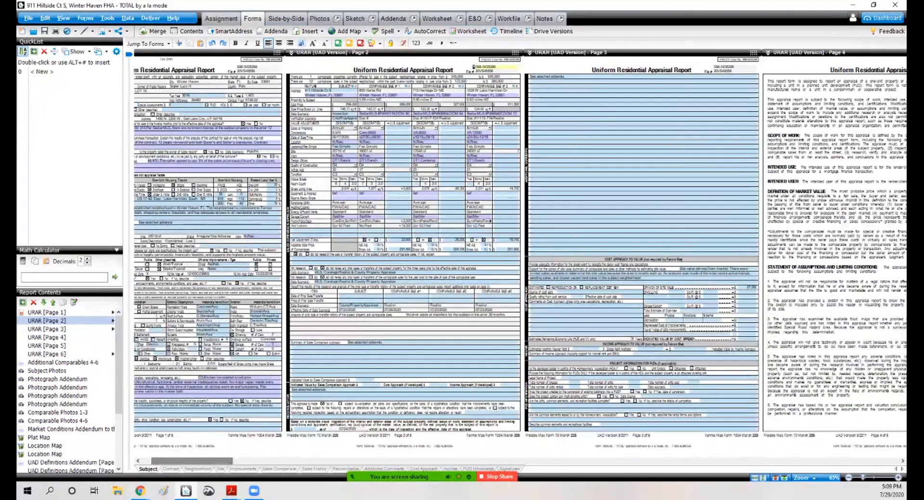
{"action": "left_click", "coordinate": [286, 19]}
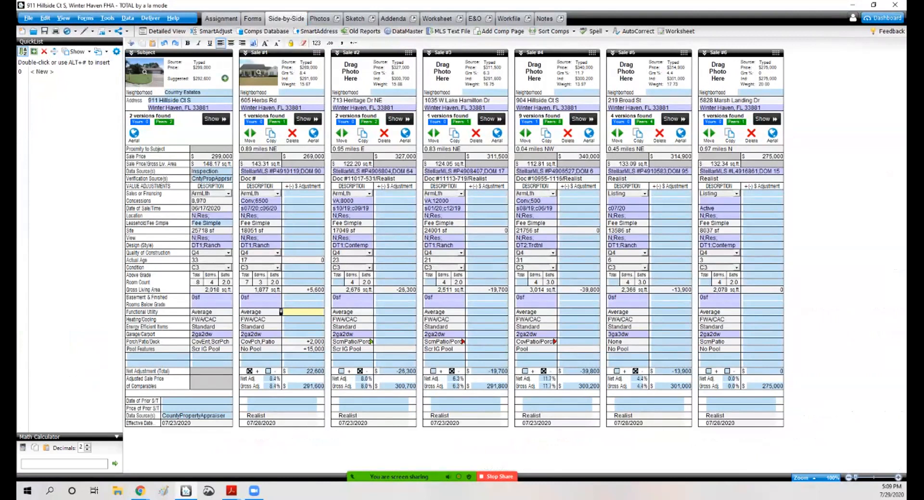
{"action": "left_click", "coordinate": [537, 100]}
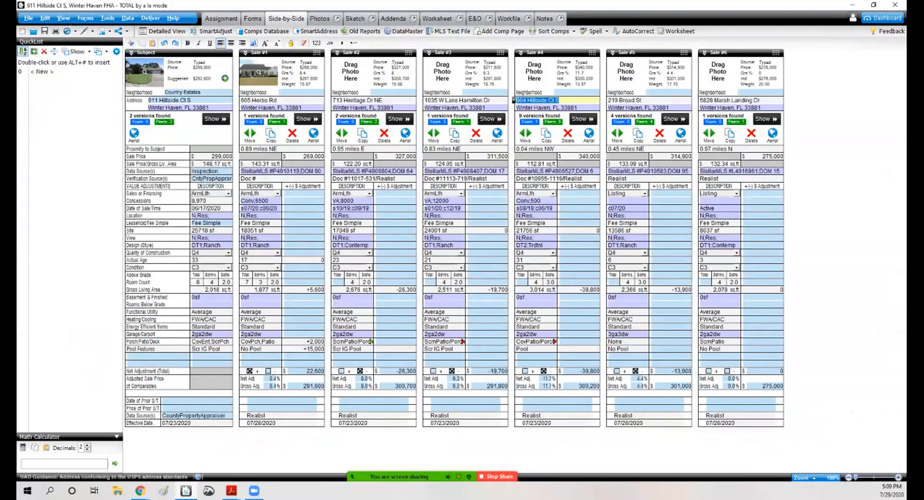
{"action": "left_click", "coordinate": [583, 118]}
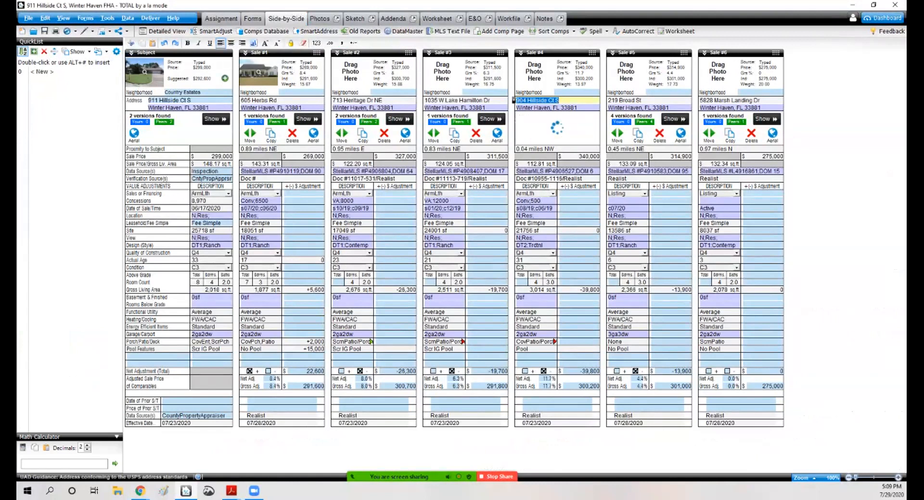
{"action": "mouse_move", "coordinate": [625, 87]}
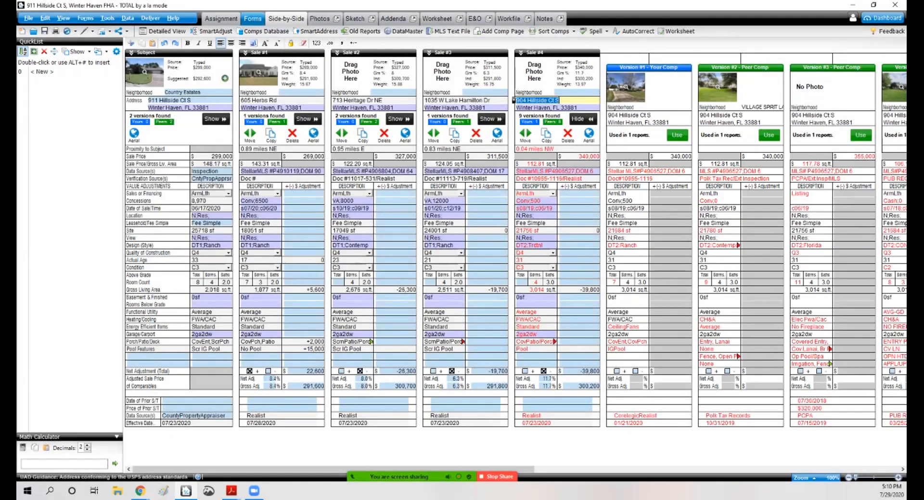
Step: Paste the copied photo into Comparable 4's slot on the Comparable Photos 4-6 page
{"action": "left_click", "coordinate": [252, 18]}
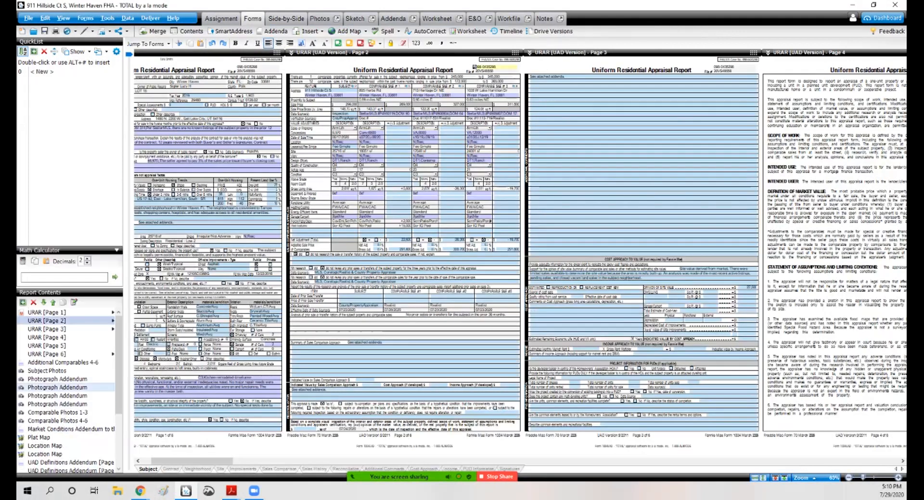
{"action": "left_click", "coordinate": [63, 363]}
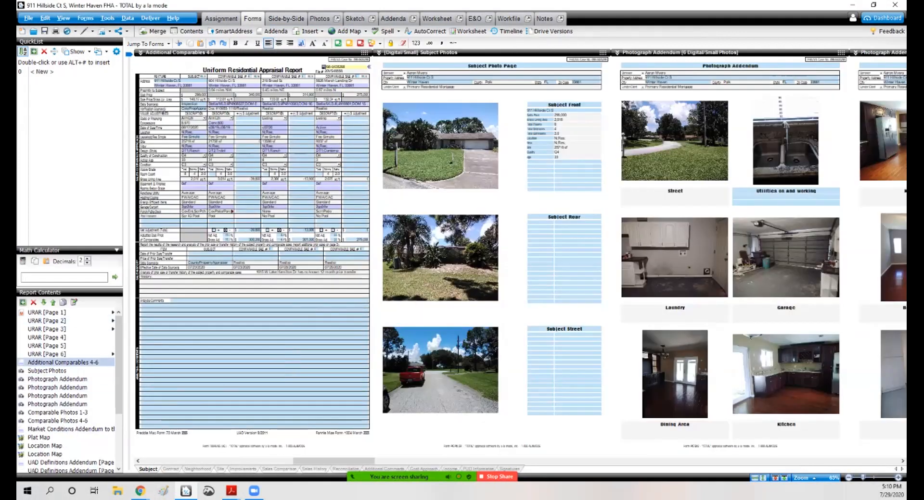
{"action": "left_click", "coordinate": [58, 413]}
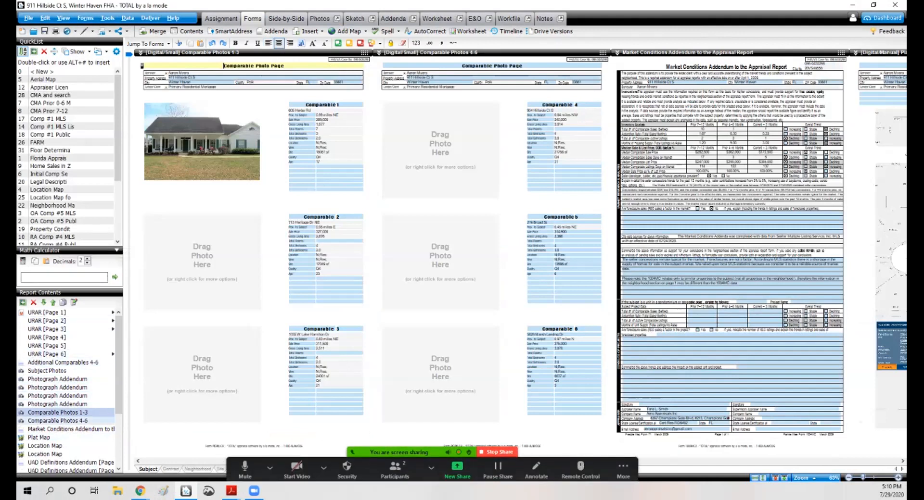
{"action": "left_click", "coordinate": [58, 421]}
{"action": "right_click", "coordinate": [174, 126]}
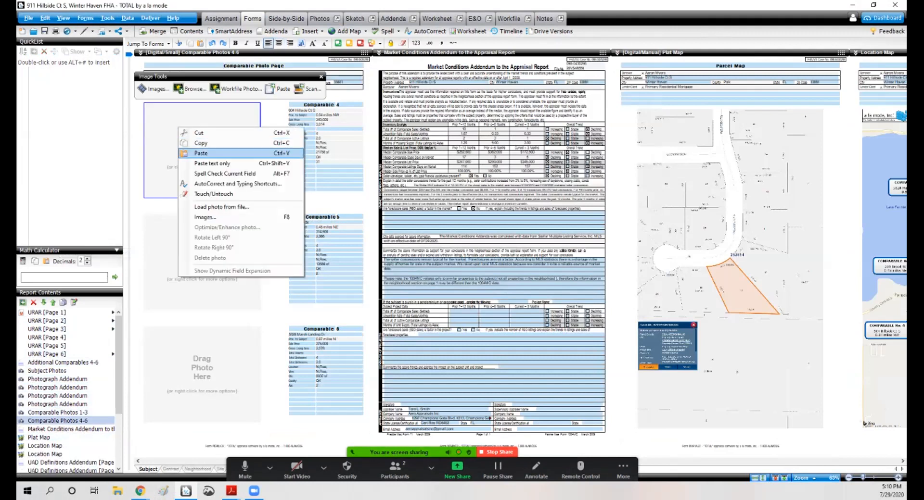
{"action": "left_click", "coordinate": [202, 153]}
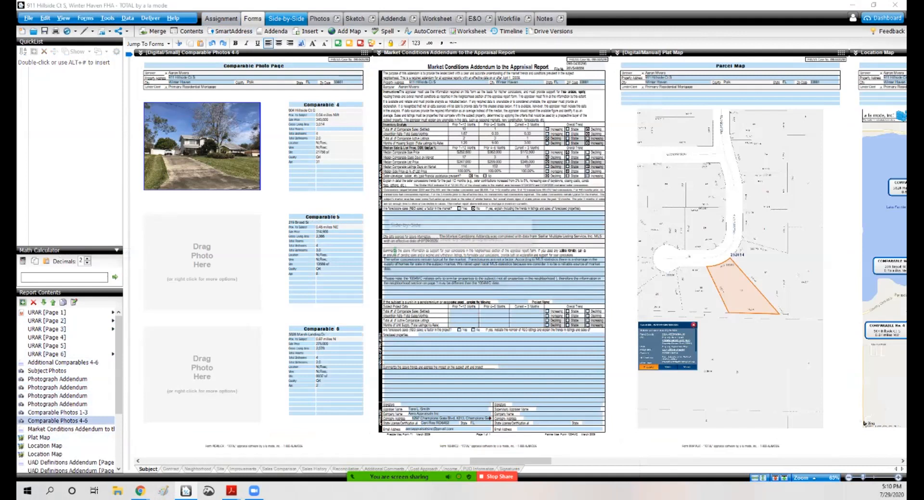
{"action": "left_click", "coordinate": [286, 19]}
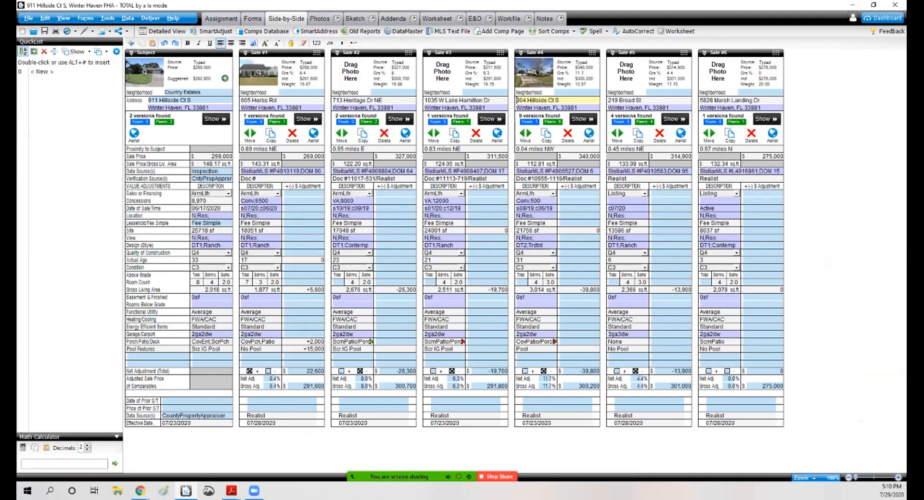
{"action": "left_click", "coordinate": [399, 119]}
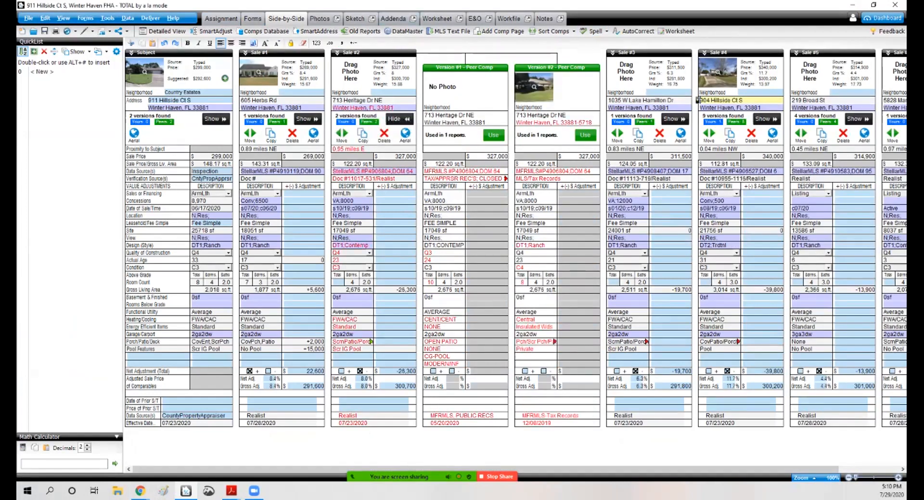
{"action": "mouse_move", "coordinate": [534, 87]}
{"action": "left_click", "coordinate": [252, 18]}
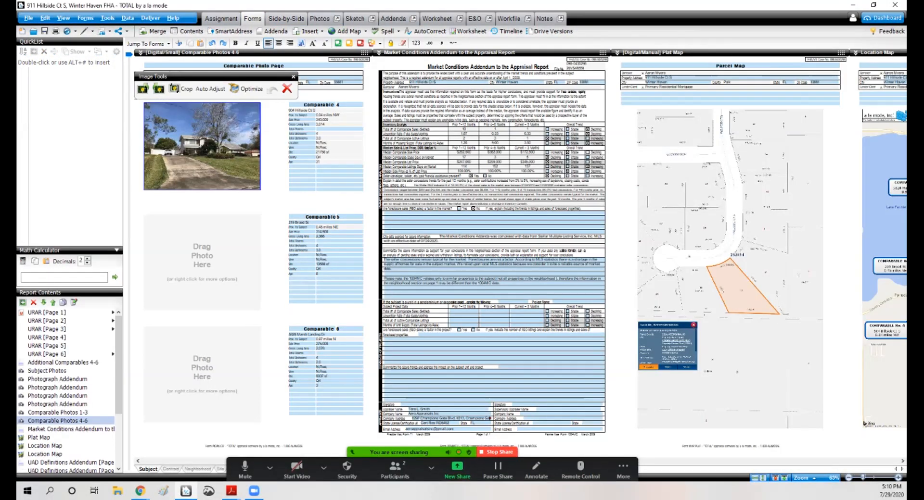
{"action": "scroll", "coordinate": [519, 250], "scroll_direction": "down", "scroll_amount": 5}
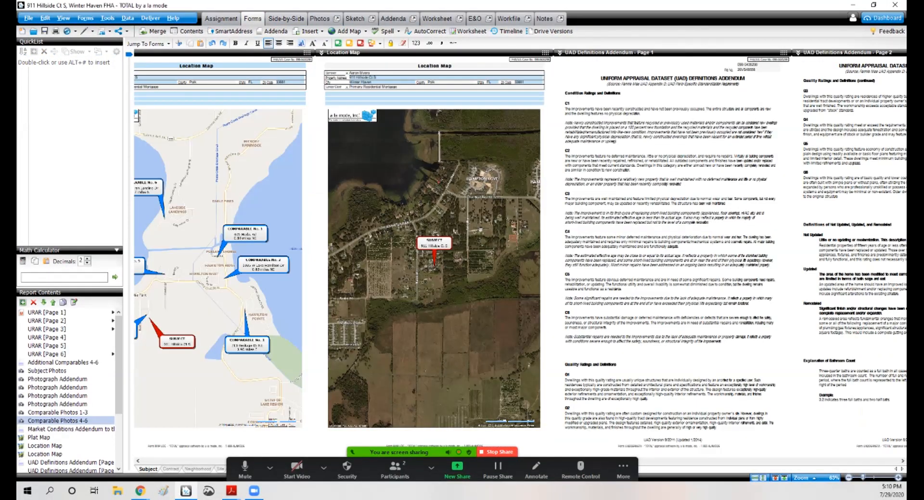
{"action": "left_click", "coordinate": [285, 18]}
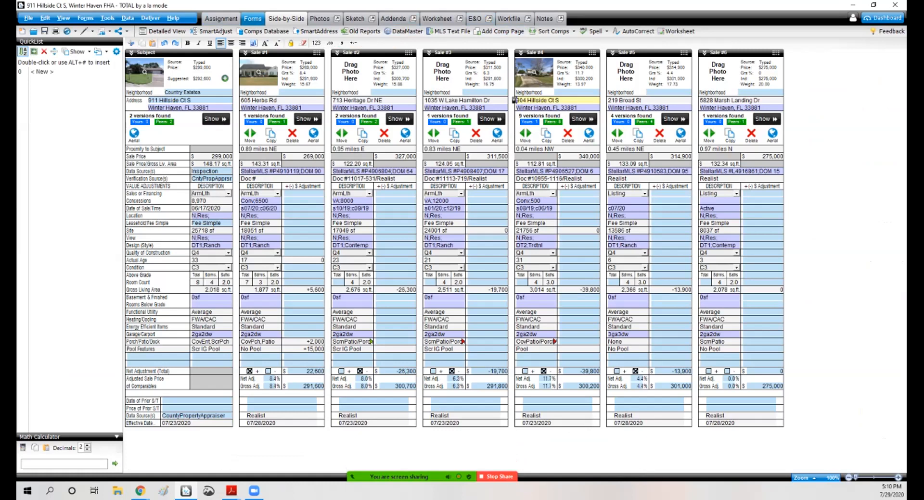
{"action": "left_click", "coordinate": [252, 19]}
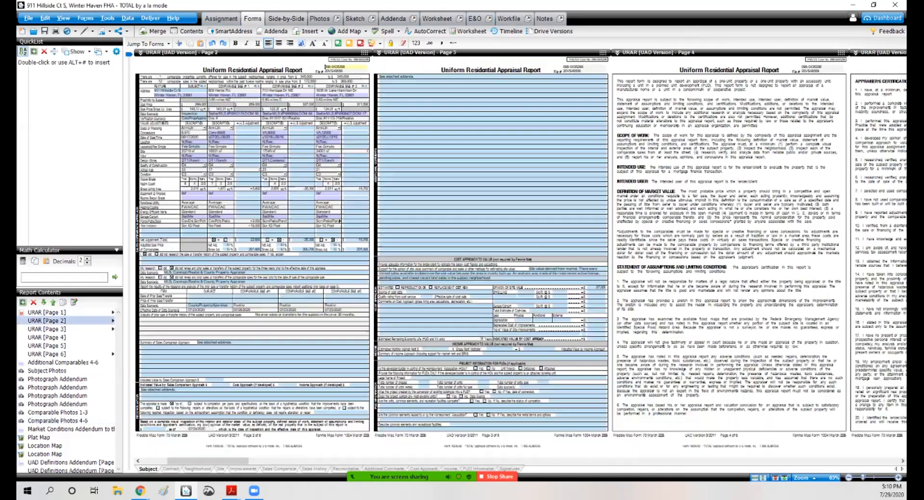
{"action": "key", "text": "alt+Tab"}
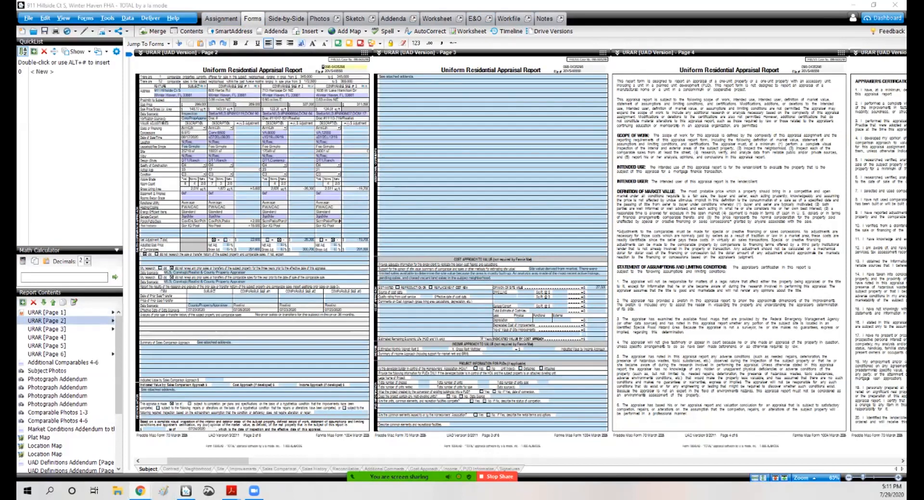
Step: Open the report's Workfile and preview the 1.24 MB JPG image file
{"action": "left_click", "coordinate": [528, 19]}
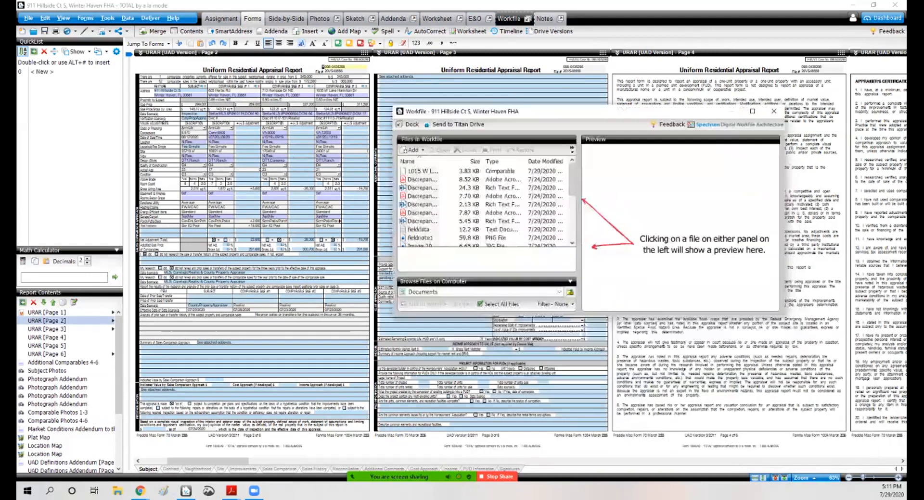
{"action": "left_click_drag", "start_coordinate": [569, 165], "coordinate": [569, 208]}
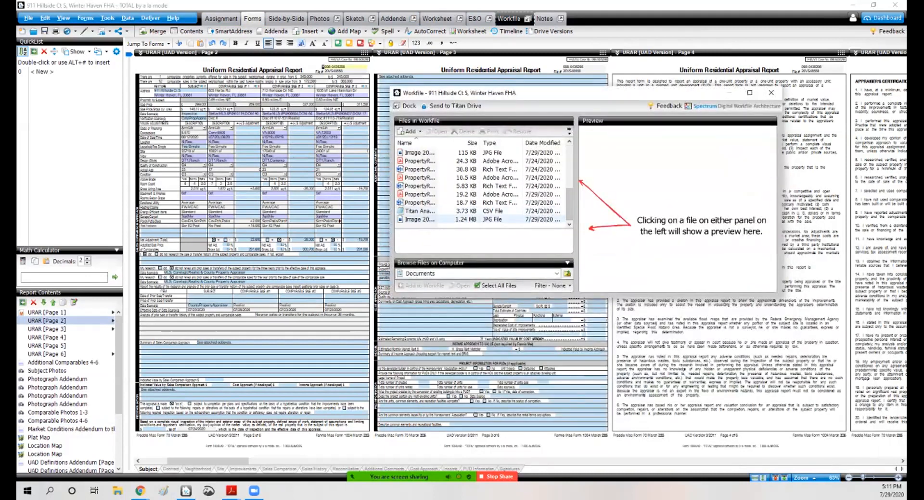
{"action": "left_click", "coordinate": [433, 219]}
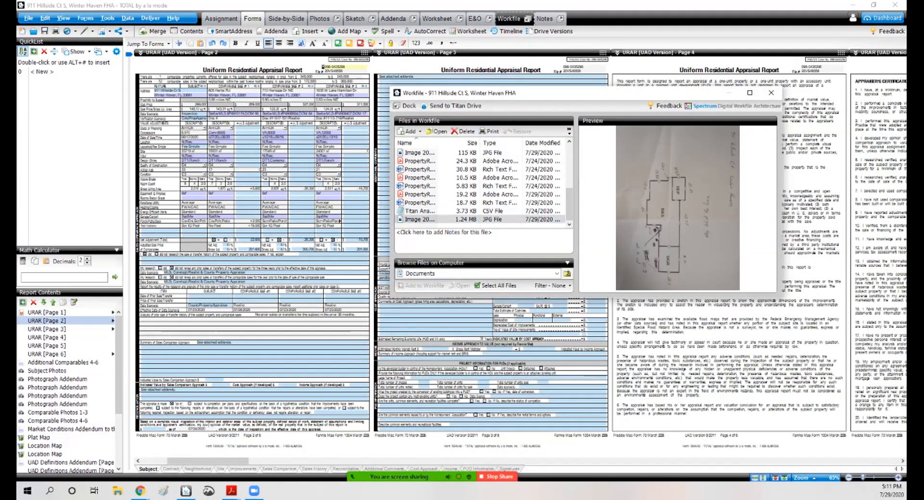
Step: Open the 1.24 MB JPG floor sketch in the photo viewer, rotate it upright to read it, and close it
{"action": "left_click", "coordinate": [424, 219]}
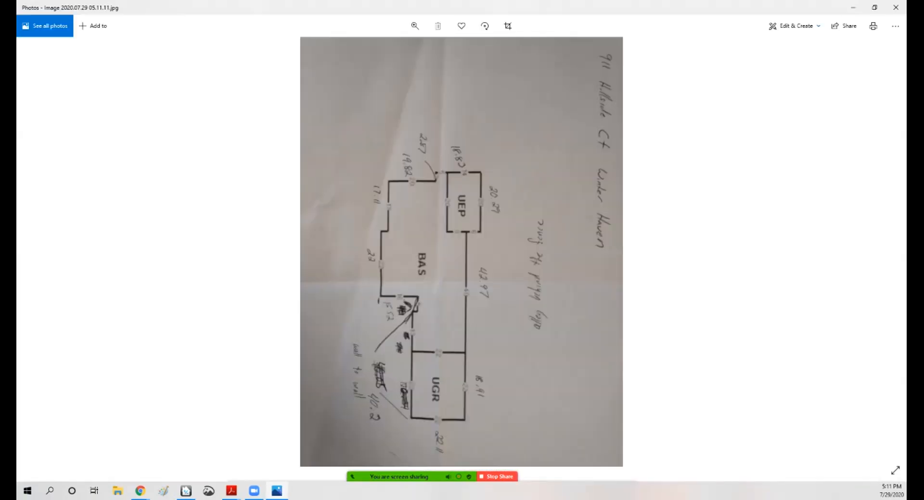
{"action": "left_click", "coordinate": [485, 26]}
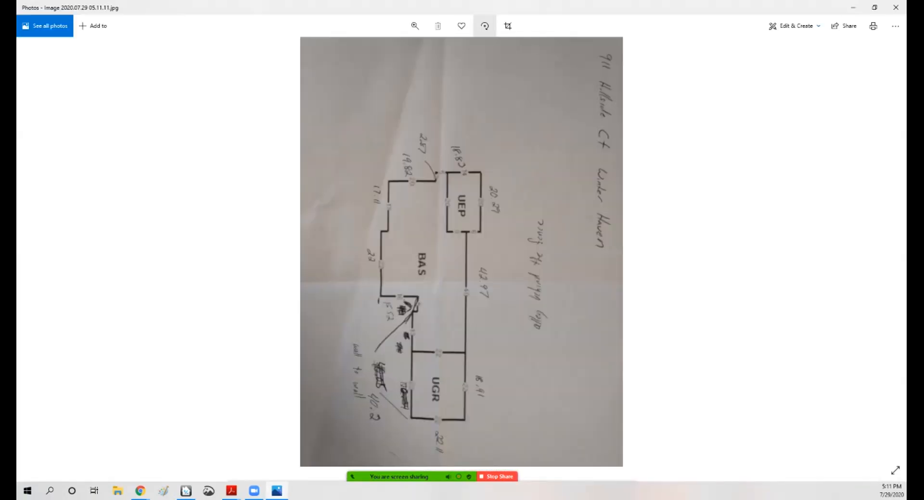
{"action": "left_click", "coordinate": [485, 25]}
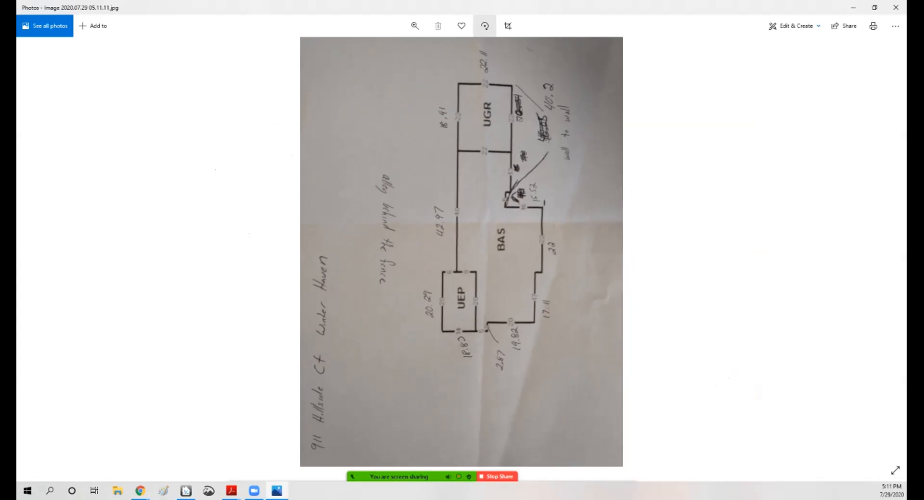
{"action": "left_click", "coordinate": [485, 26]}
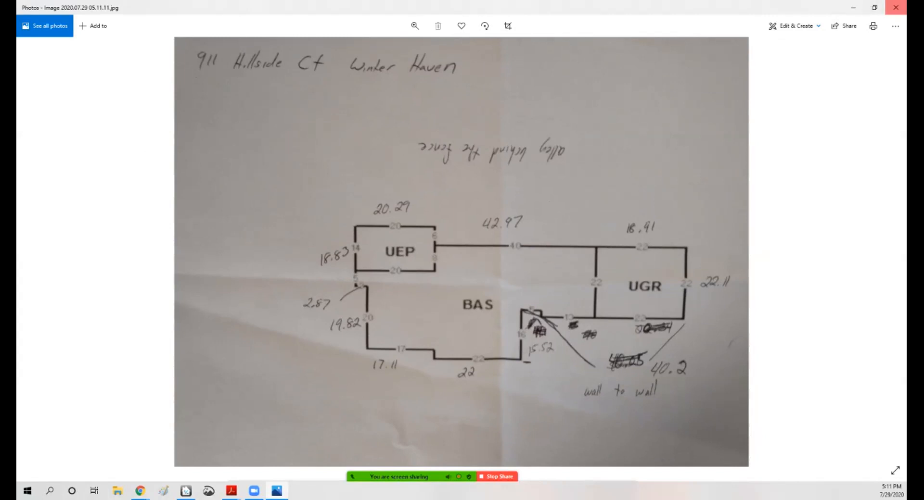
{"action": "left_click", "coordinate": [895, 7]}
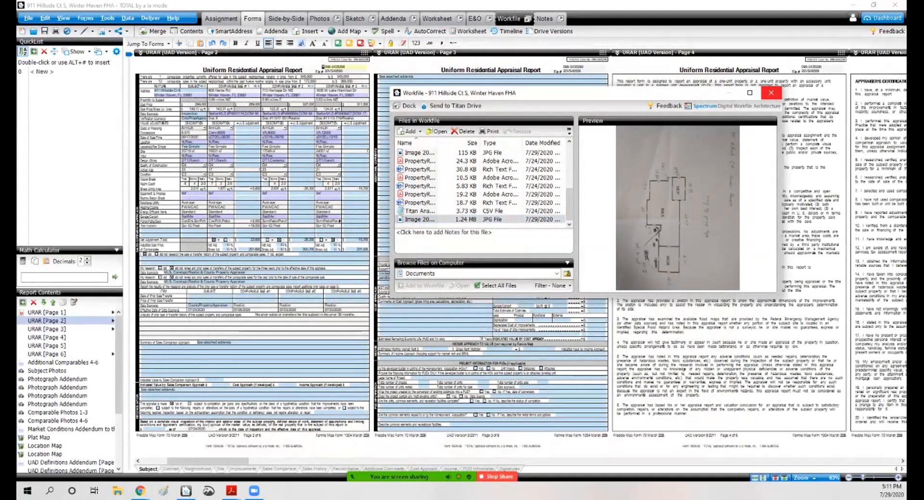
{"action": "left_click", "coordinate": [771, 92]}
{"action": "left_click", "coordinate": [285, 18]}
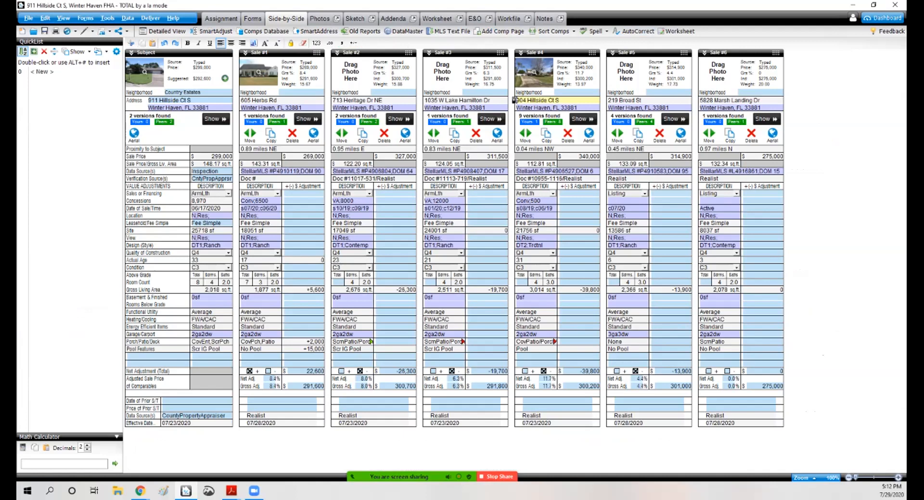
{"action": "left_click", "coordinate": [400, 118]}
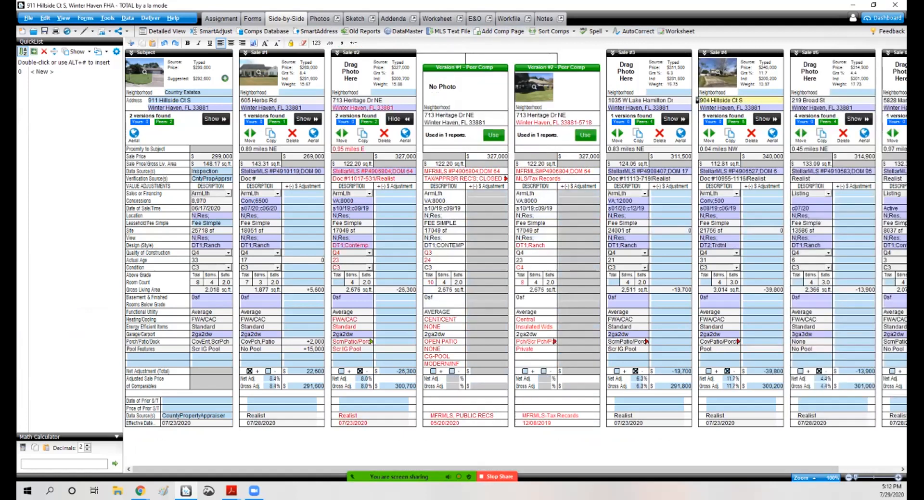
Step: Open the Comparable Photos 1-3 page and call up the photo options for Comparable 2's empty slot
{"action": "left_click", "coordinate": [252, 19]}
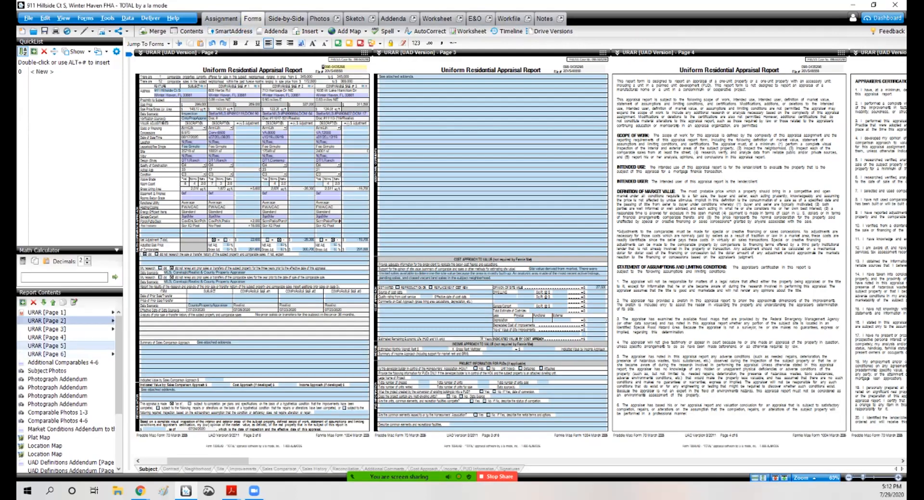
{"action": "left_click", "coordinate": [58, 412]}
{"action": "right_click", "coordinate": [188, 250]}
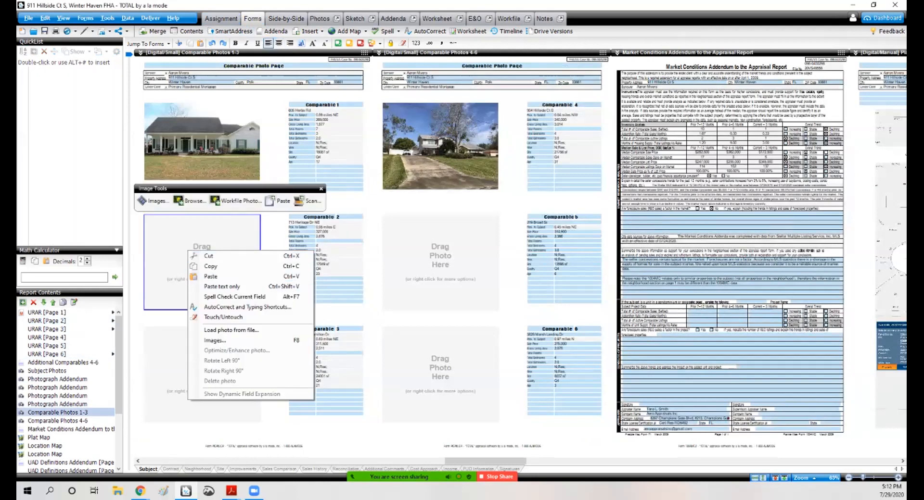
{"action": "left_click", "coordinate": [140, 491]}
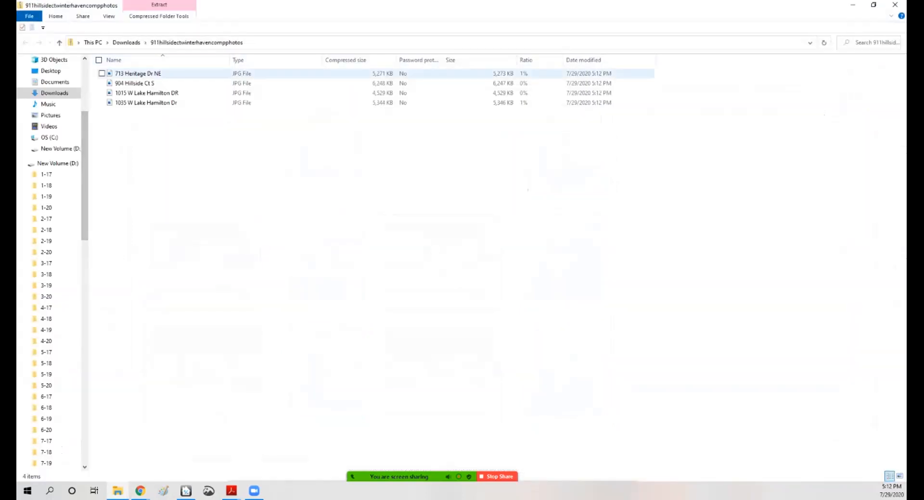
{"action": "left_click", "coordinate": [138, 74]}
{"action": "left_click", "coordinate": [139, 103], "text": "shift"}
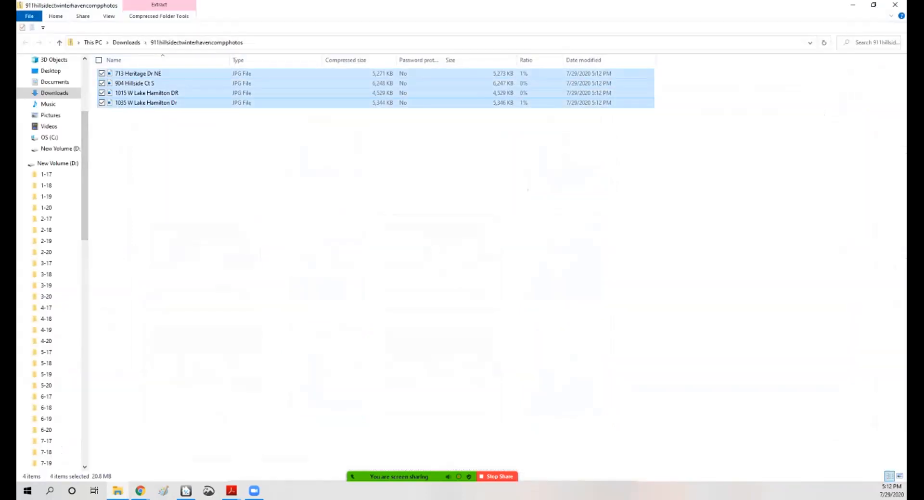
{"action": "right_click", "coordinate": [87, 102]}
{"action": "left_click", "coordinate": [107, 131]}
{"action": "scroll", "coordinate": [48, 158], "scroll_direction": "down", "scroll_amount": 11}
{"action": "scroll", "coordinate": [48, 259], "scroll_direction": "up", "scroll_amount": 2}
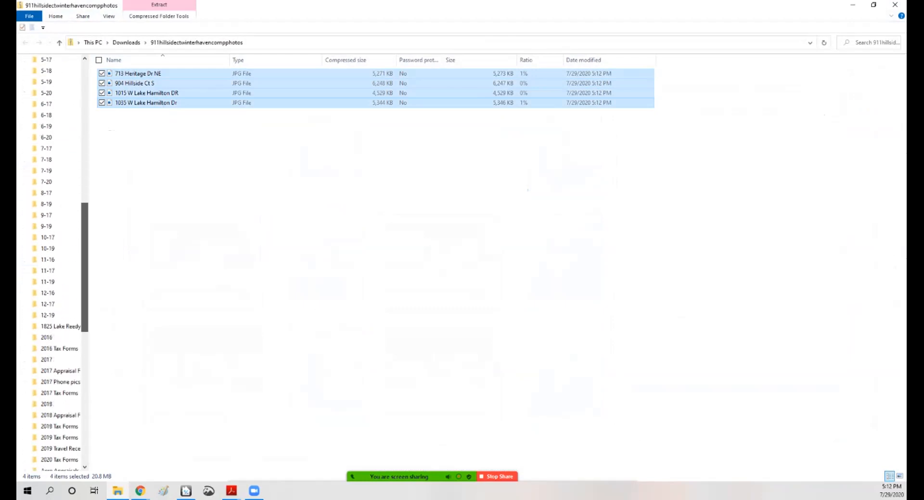
{"action": "left_click", "coordinate": [46, 181]}
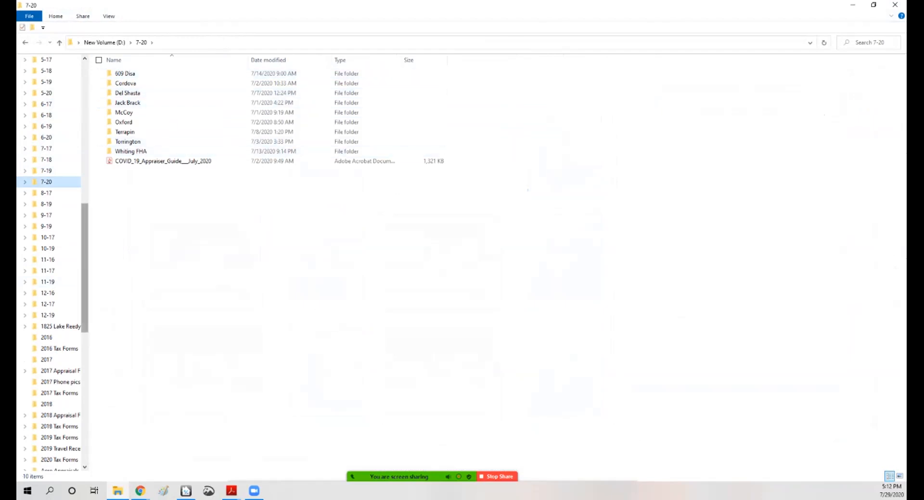
{"action": "left_click_drag", "start_coordinate": [85, 268], "coordinate": [85, 126]}
{"action": "left_click", "coordinate": [47, 122]}
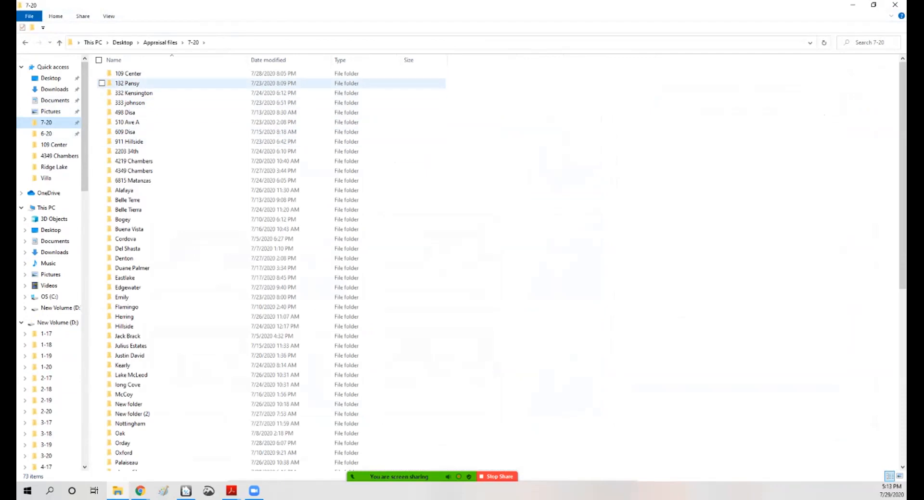
{"action": "double_click", "coordinate": [129, 141]}
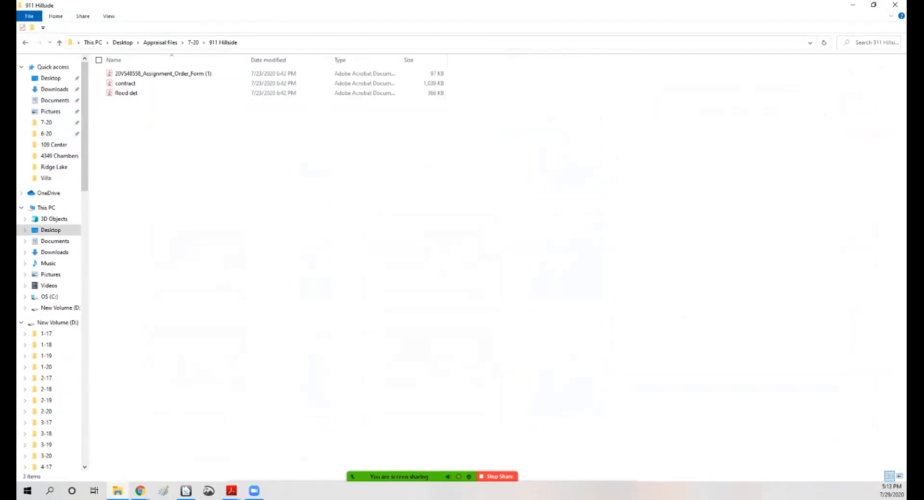
{"action": "right_click", "coordinate": [146, 121]}
{"action": "left_click", "coordinate": [104, 184]}
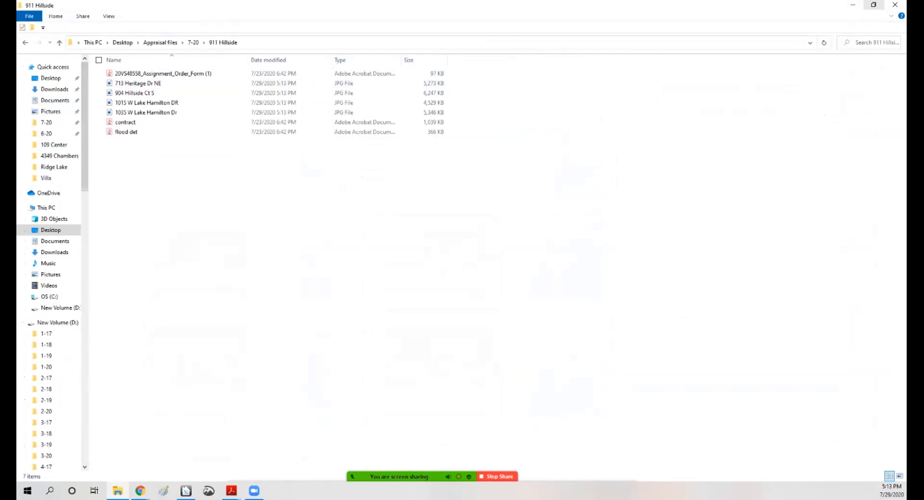
{"action": "left_click", "coordinate": [873, 5]}
{"action": "left_click_drag", "start_coordinate": [496, 89], "coordinate": [676, 70]}
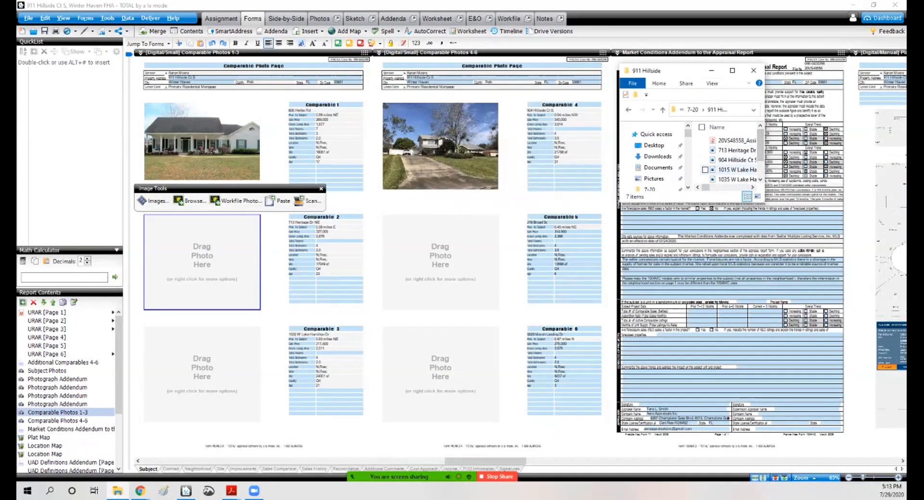
{"action": "left_click", "coordinate": [736, 150]}
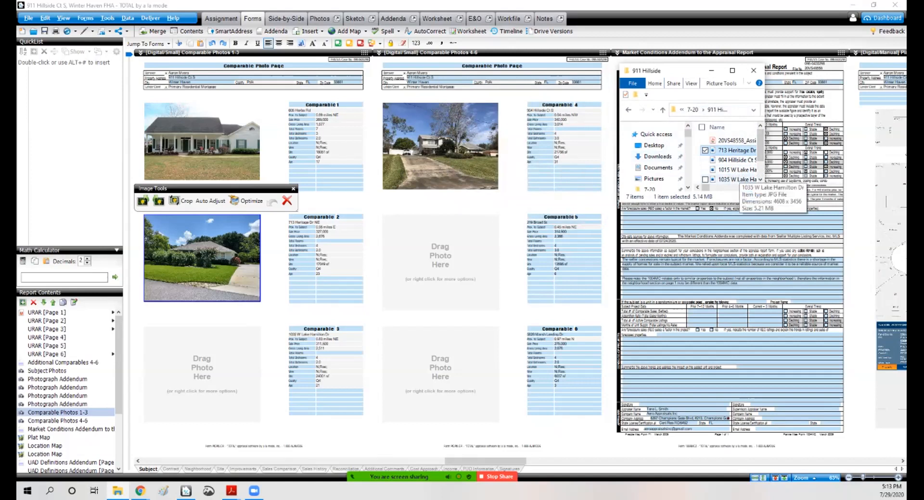
{"action": "left_click", "coordinate": [733, 160]}
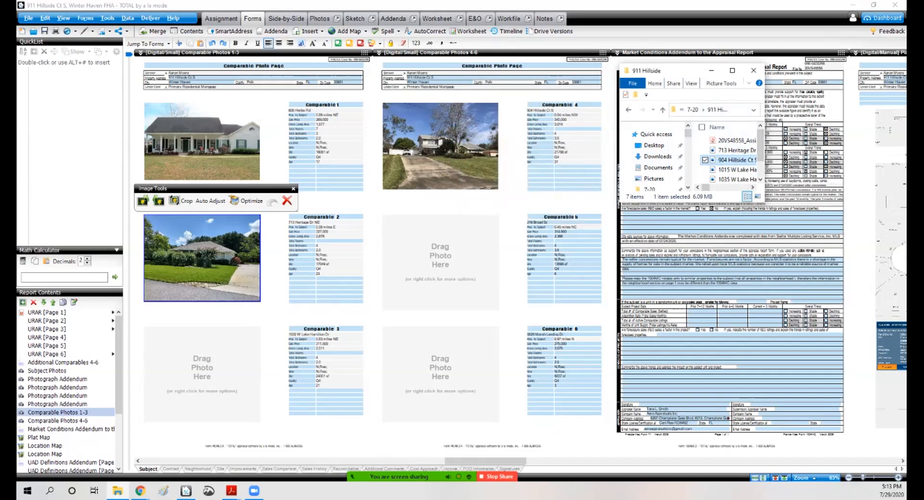
{"action": "left_click_drag", "start_coordinate": [733, 159], "coordinate": [440, 146]}
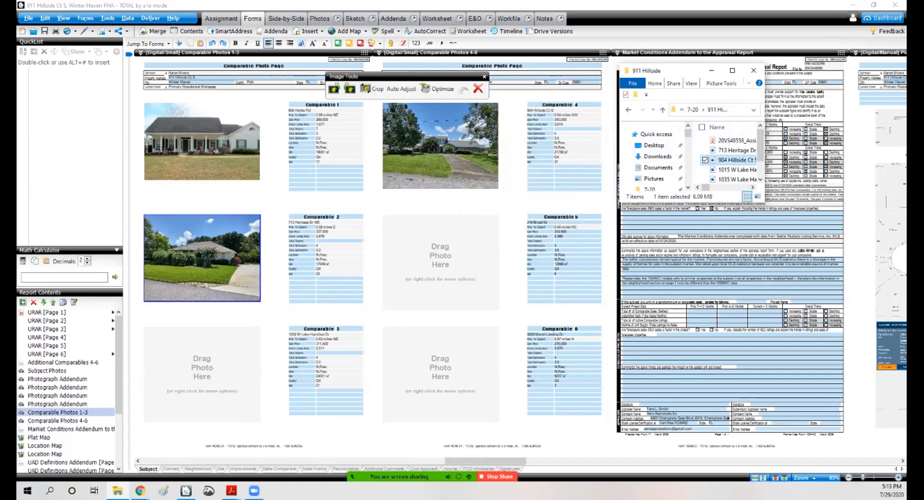
{"action": "left_click_drag", "start_coordinate": [764, 126], "coordinate": [845, 125]}
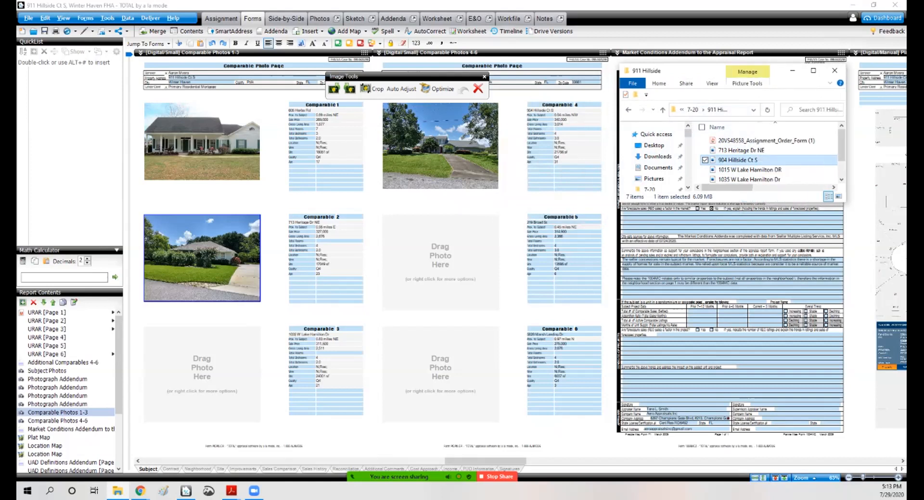
{"action": "left_click", "coordinate": [749, 179]}
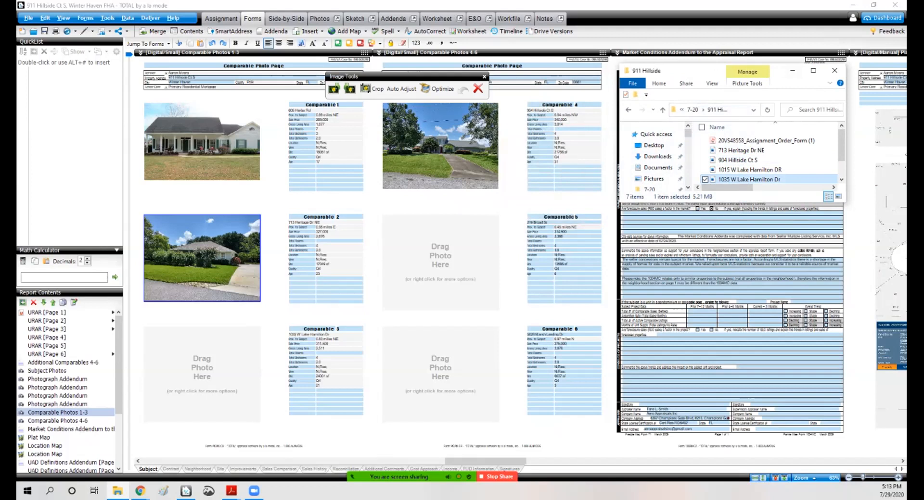
{"action": "left_click_drag", "start_coordinate": [749, 180], "coordinate": [202, 370]}
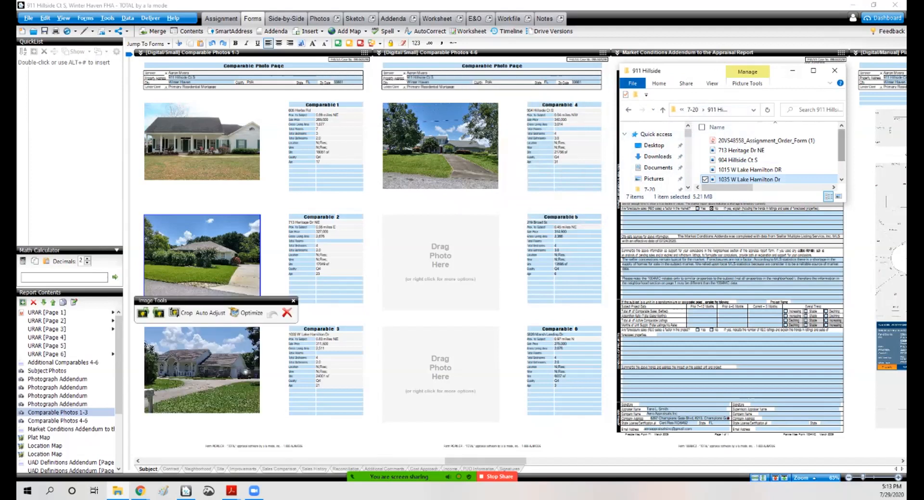
{"action": "left_click", "coordinate": [834, 71]}
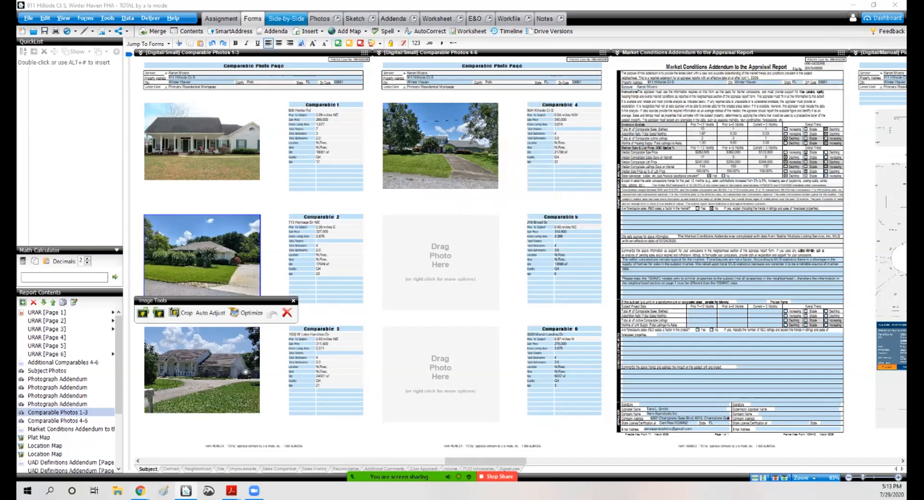
{"action": "left_click", "coordinate": [286, 19]}
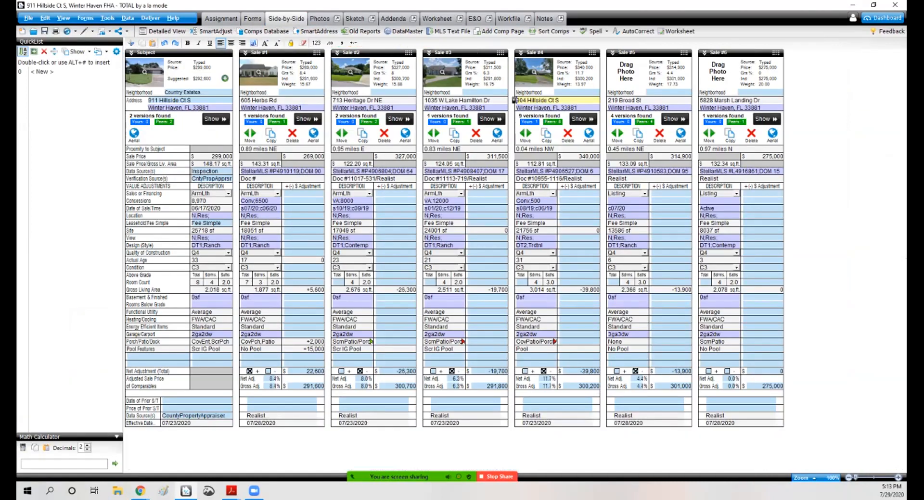
{"action": "left_click", "coordinate": [675, 119]}
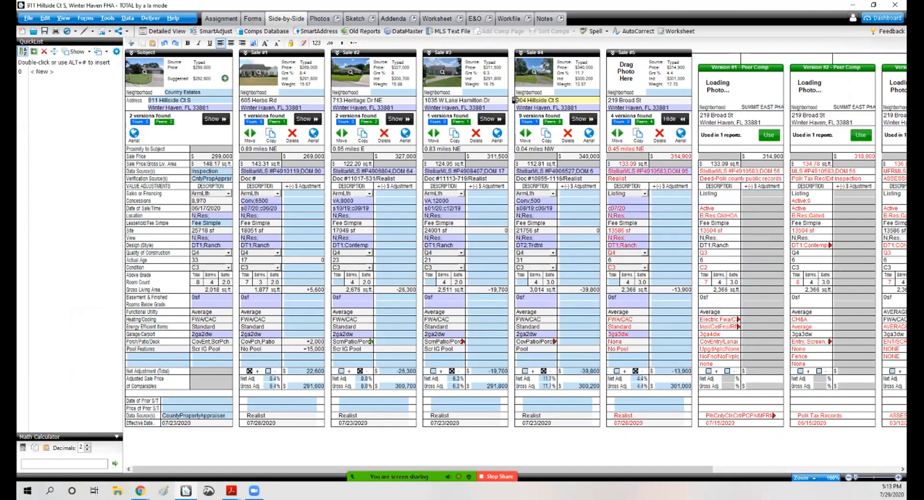
{"action": "mouse_move", "coordinate": [717, 87]}
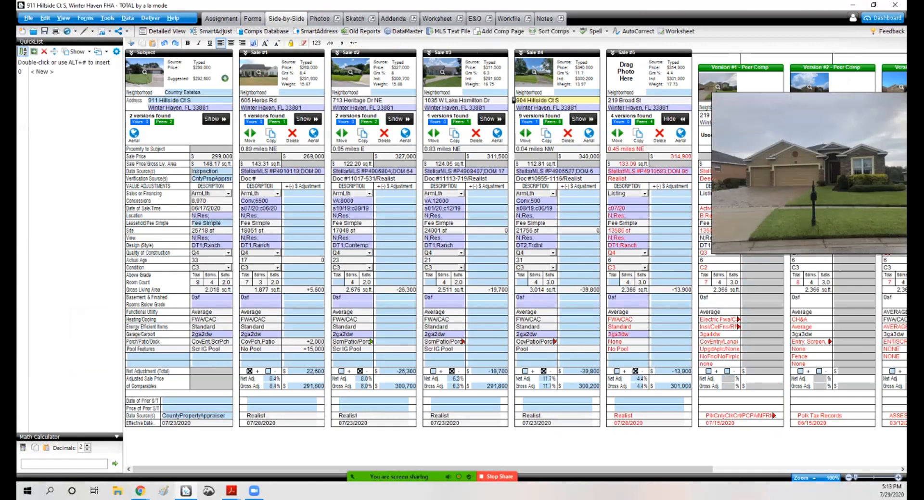
{"action": "left_click_drag", "start_coordinate": [577, 469], "coordinate": [712, 469]}
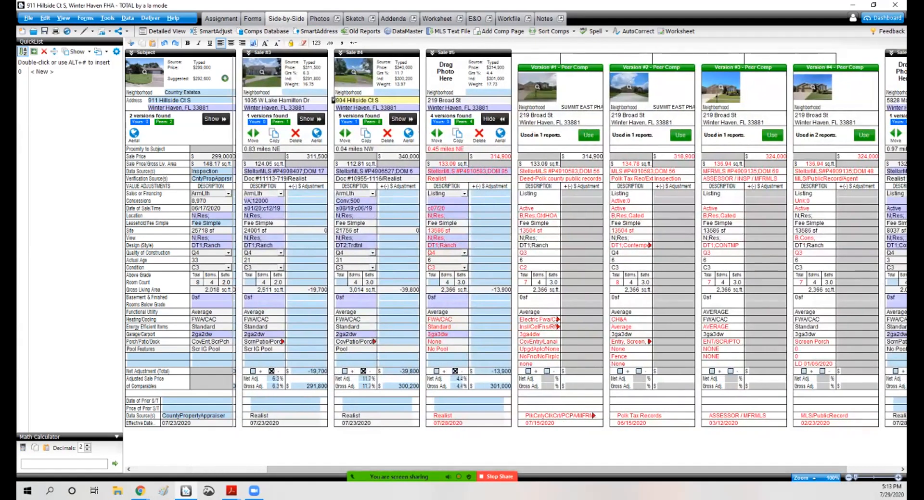
Step: Paste the copied photo into Comparable 5's slot on the Comparable Photos 4-6 page
{"action": "mouse_move", "coordinate": [537, 87]}
{"action": "left_click", "coordinate": [252, 18]}
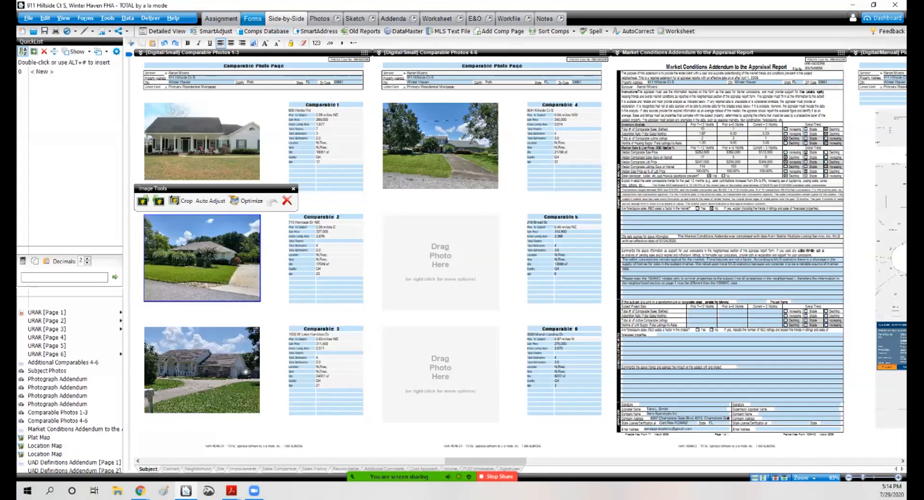
{"action": "right_click", "coordinate": [406, 242]}
{"action": "left_click", "coordinate": [428, 266]}
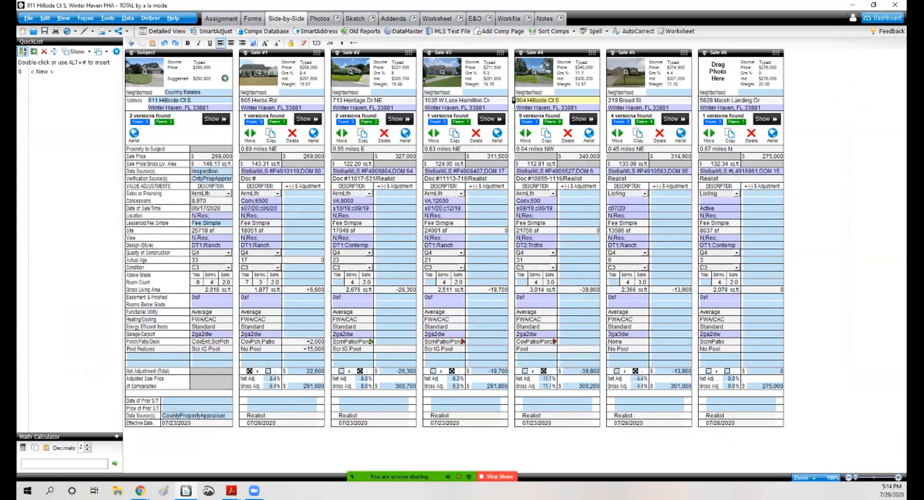
{"action": "left_click", "coordinate": [675, 119]}
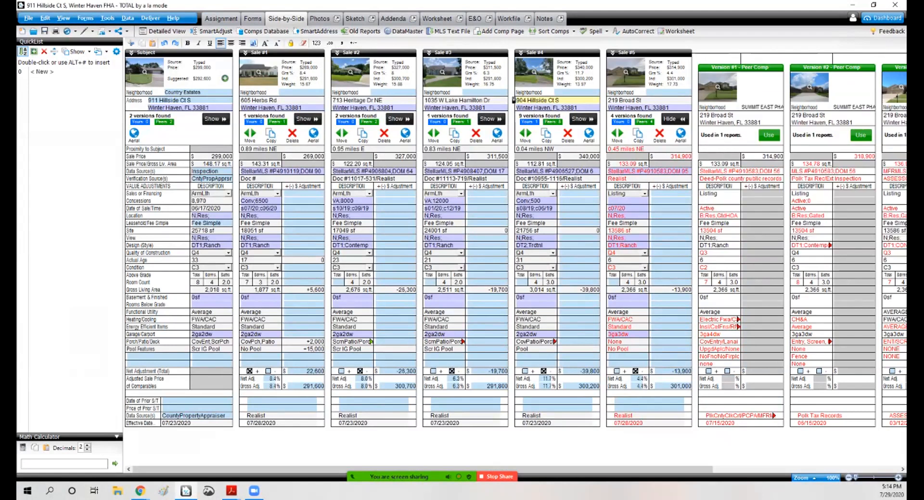
{"action": "mouse_move", "coordinate": [717, 87]}
{"action": "left_click", "coordinate": [674, 119]}
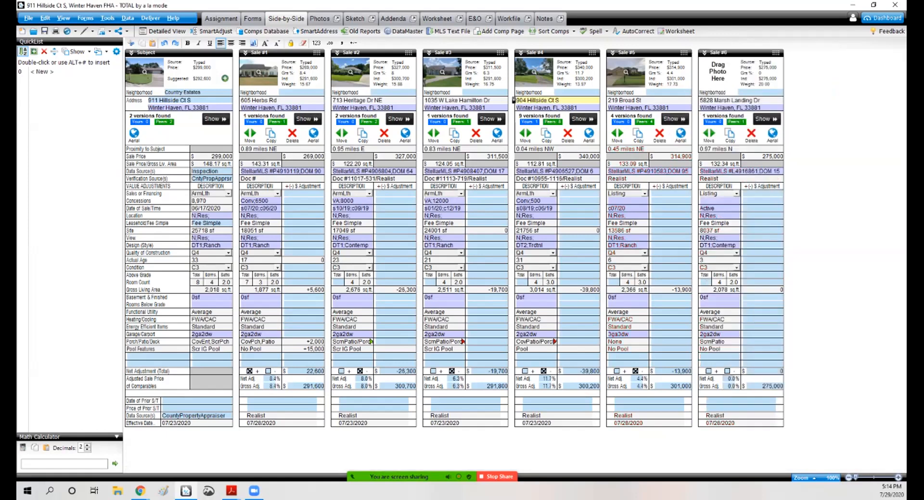
{"action": "left_click", "coordinate": [765, 119]}
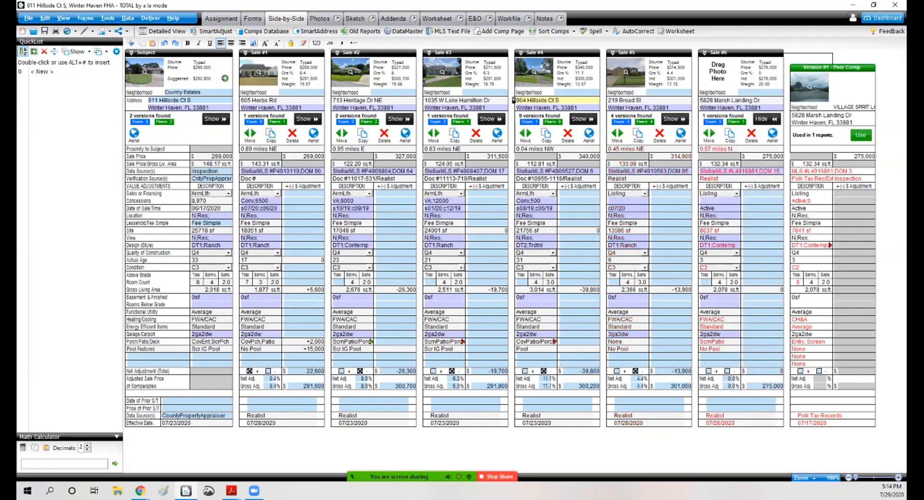
Step: Paste the copied photo into Comparable 6's slot on the Comparable Photos 4-6 page
{"action": "mouse_move", "coordinate": [809, 87]}
{"action": "left_click", "coordinate": [253, 19]}
{"action": "right_click", "coordinate": [410, 332]}
{"action": "left_click", "coordinate": [433, 358]}
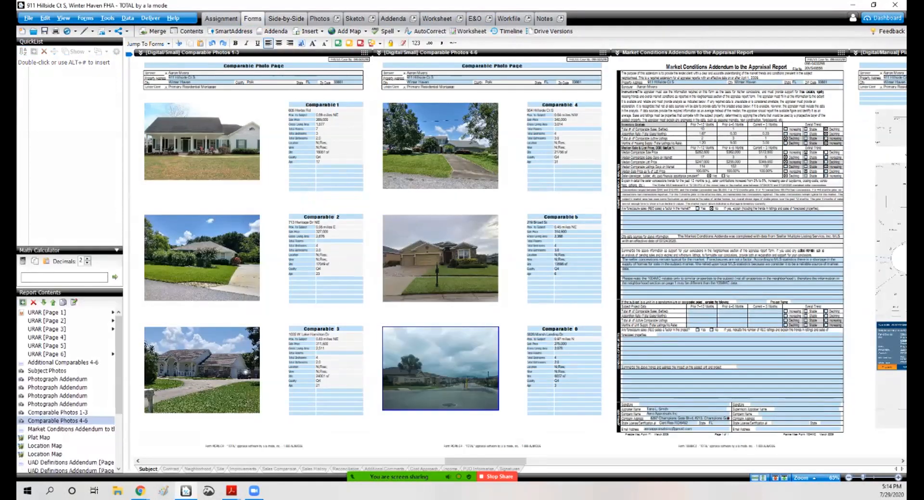
Step: Select Comparable 6's photo and save the report
{"action": "scroll", "coordinate": [519, 255], "scroll_direction": "down", "scroll_amount": 2}
{"action": "scroll", "coordinate": [520, 255], "scroll_direction": "up", "scroll_amount": 3}
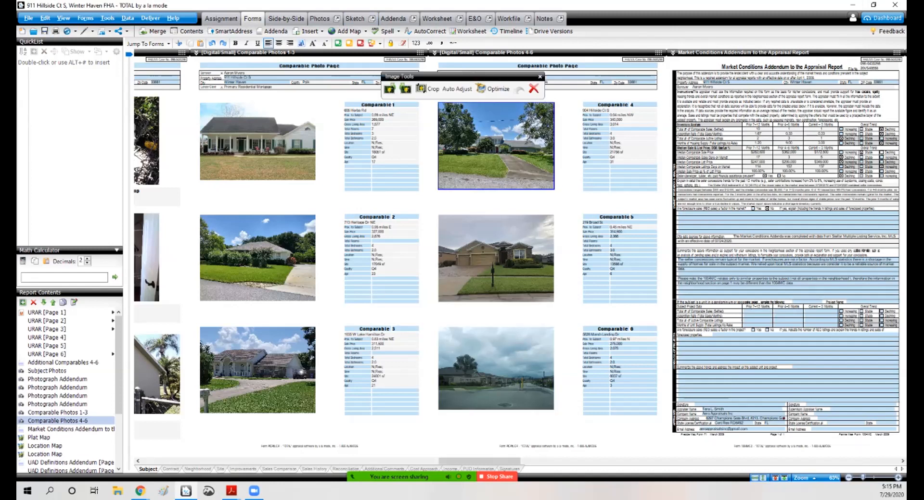
{"action": "left_click", "coordinate": [496, 369]}
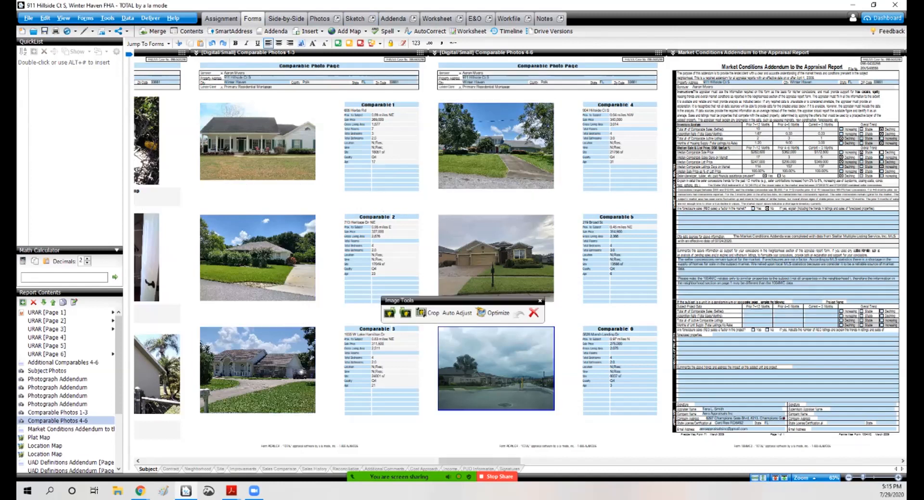
{"action": "left_click", "coordinate": [44, 32]}
{"action": "left_click", "coordinate": [44, 32]}
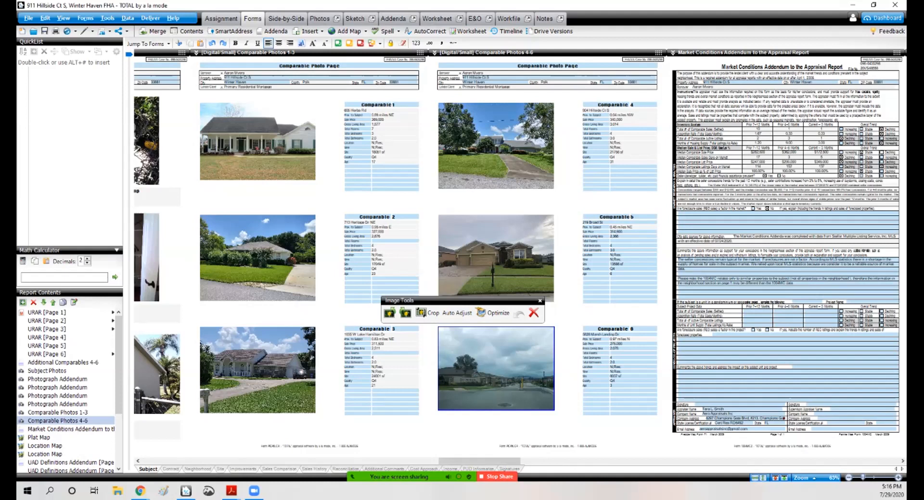
{"action": "mouse_move", "coordinate": [497, 477]}
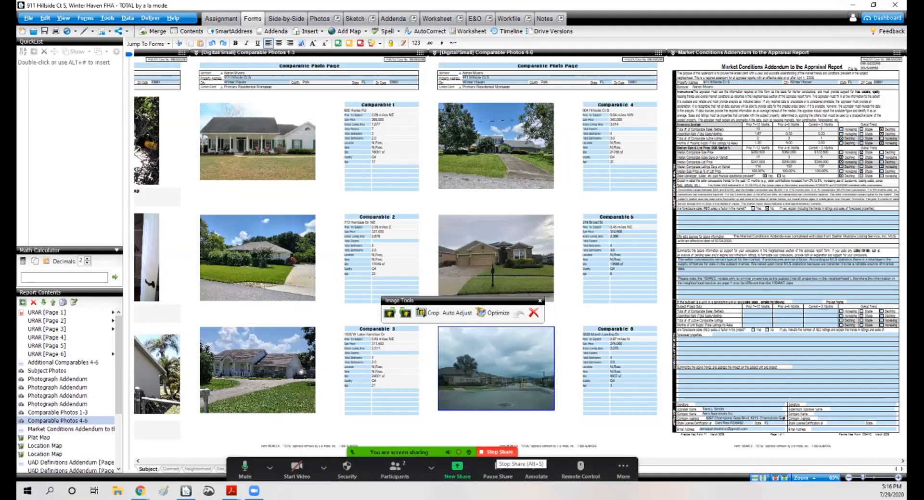
{"action": "left_click", "coordinate": [498, 452]}
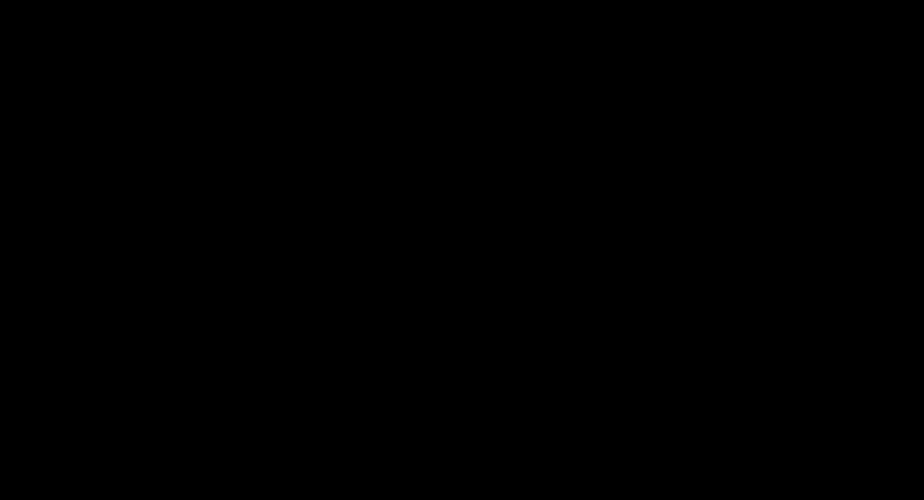